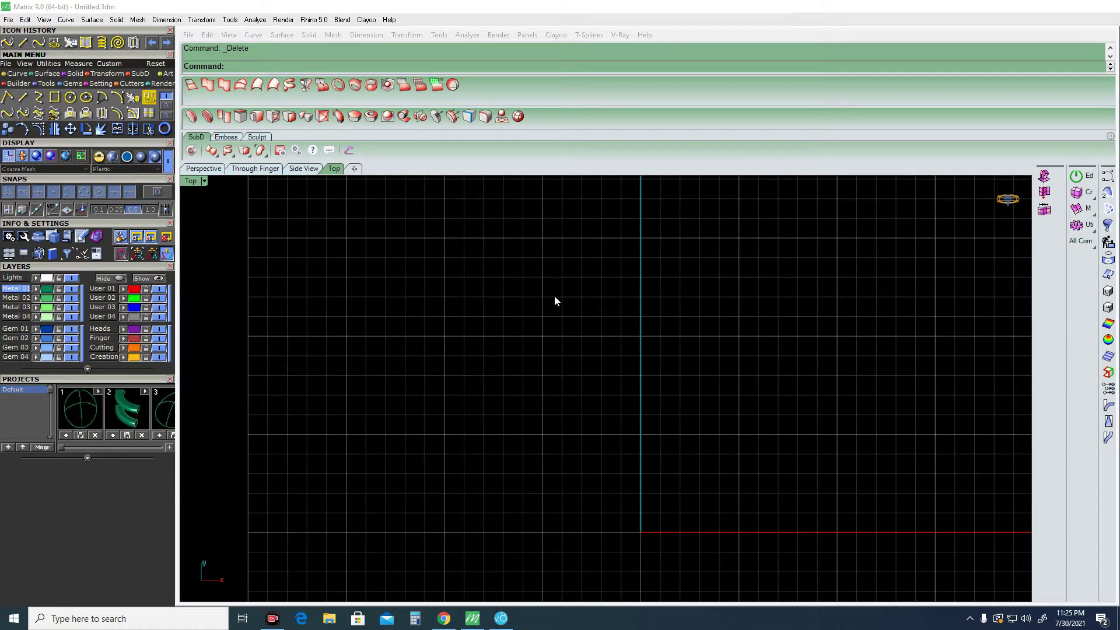
# Draw a 10-diameter circle at the origin and pan the view to recentre it.
pyautogui.click(70, 97)
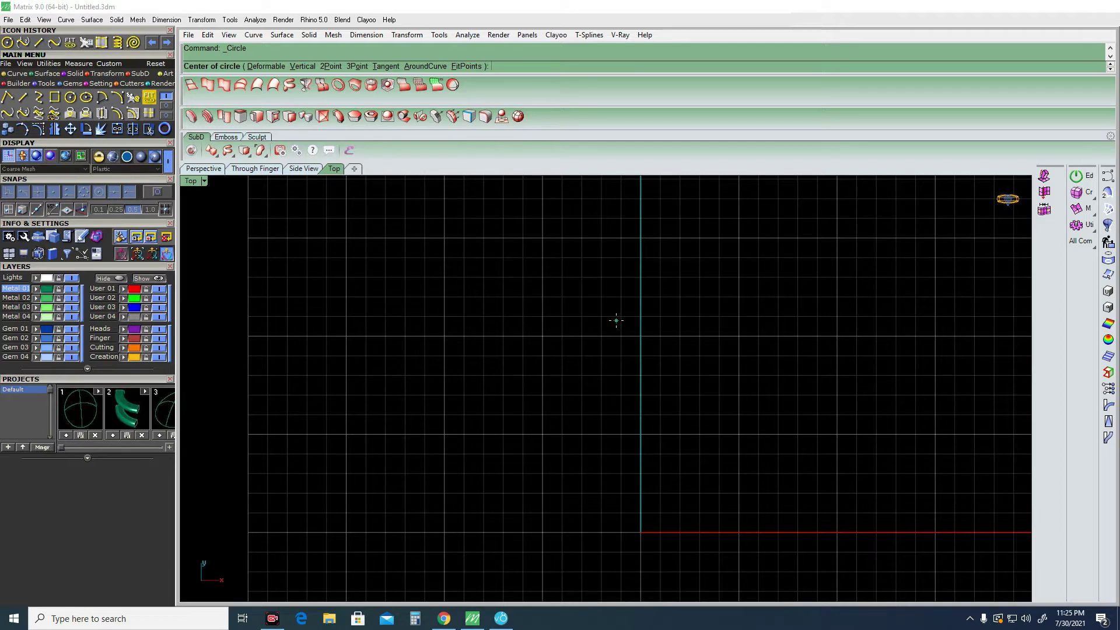
pyautogui.write('0')
pyautogui.press('Return')
pyautogui.write('1')
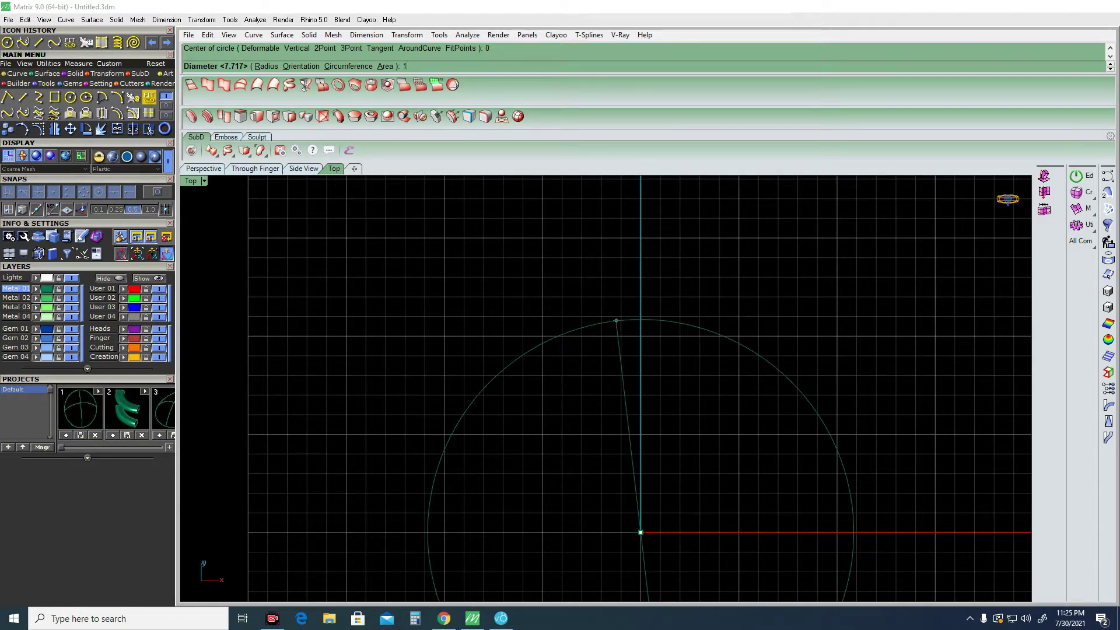
pyautogui.write('0')
pyautogui.press('Return')
pyautogui.scroll(-3, 558, 212)
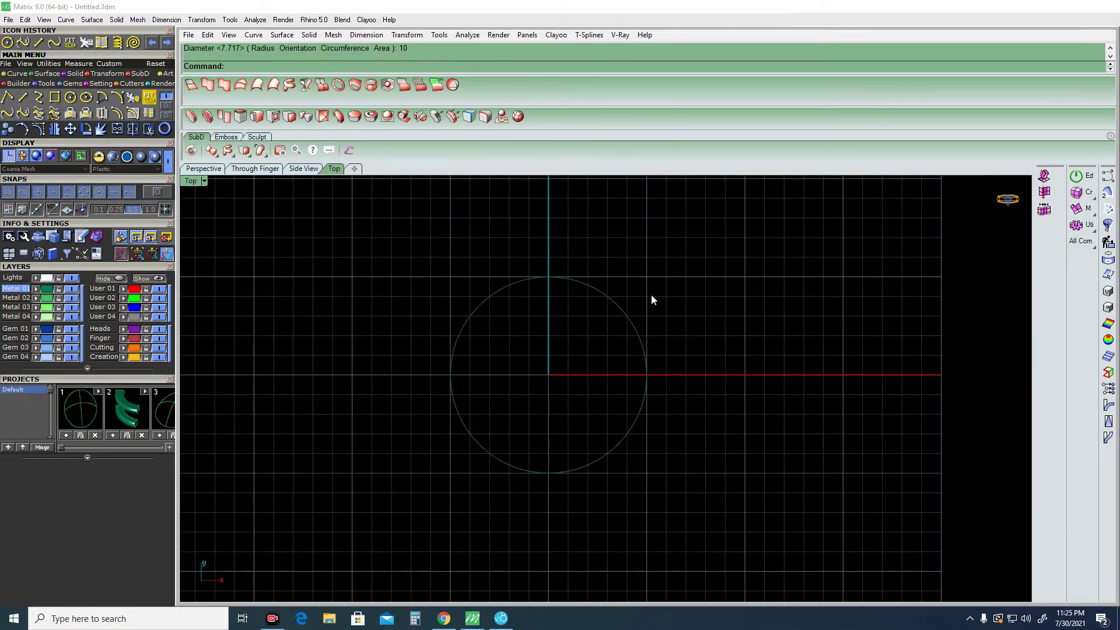
pyautogui.moveTo(652, 300); pyautogui.dragTo(550, 220, button='right')
# Undo that circle, redraw the 10-diameter circle at the origin, and select it.
pyautogui.hotkey('ctrl', 'z')
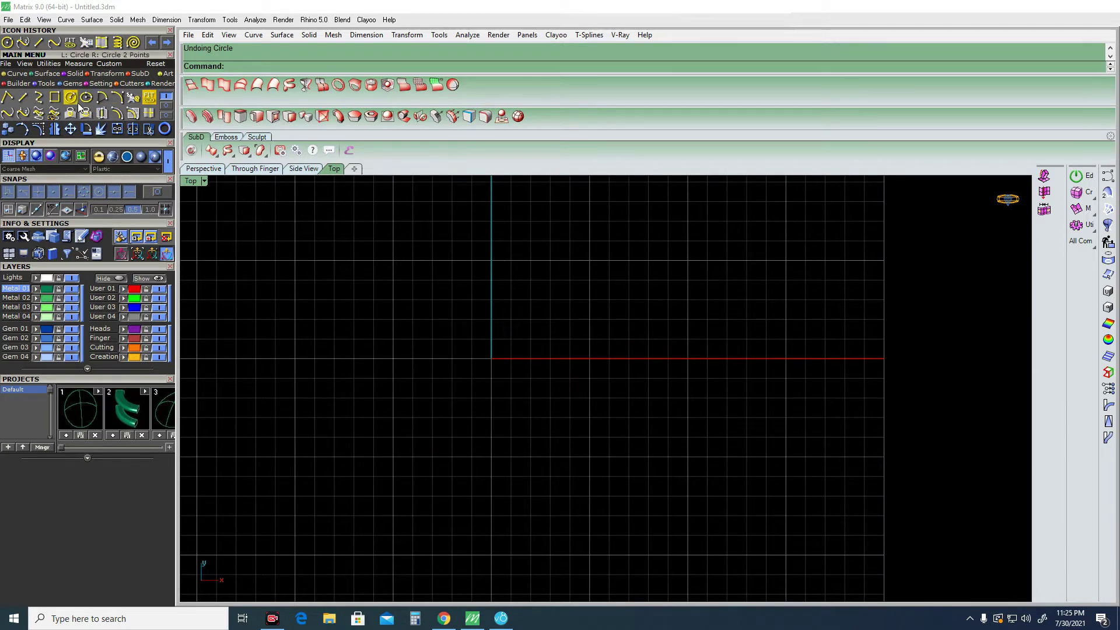
pyautogui.press('Return')
pyautogui.write('0')
pyautogui.press('Return')
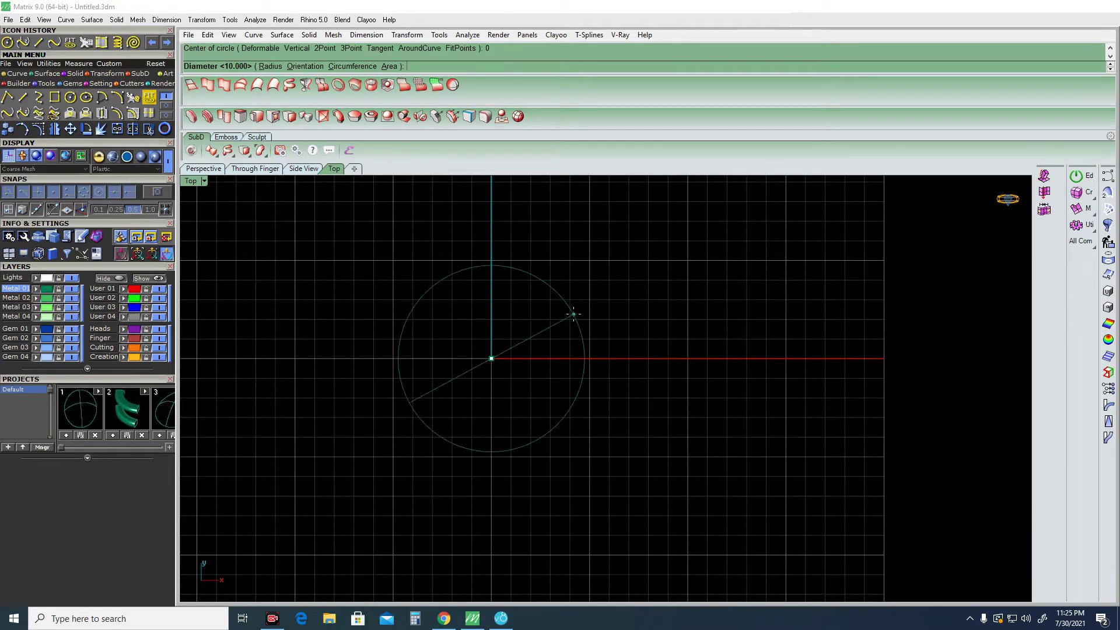
pyautogui.write('0')
pyautogui.press('Return')
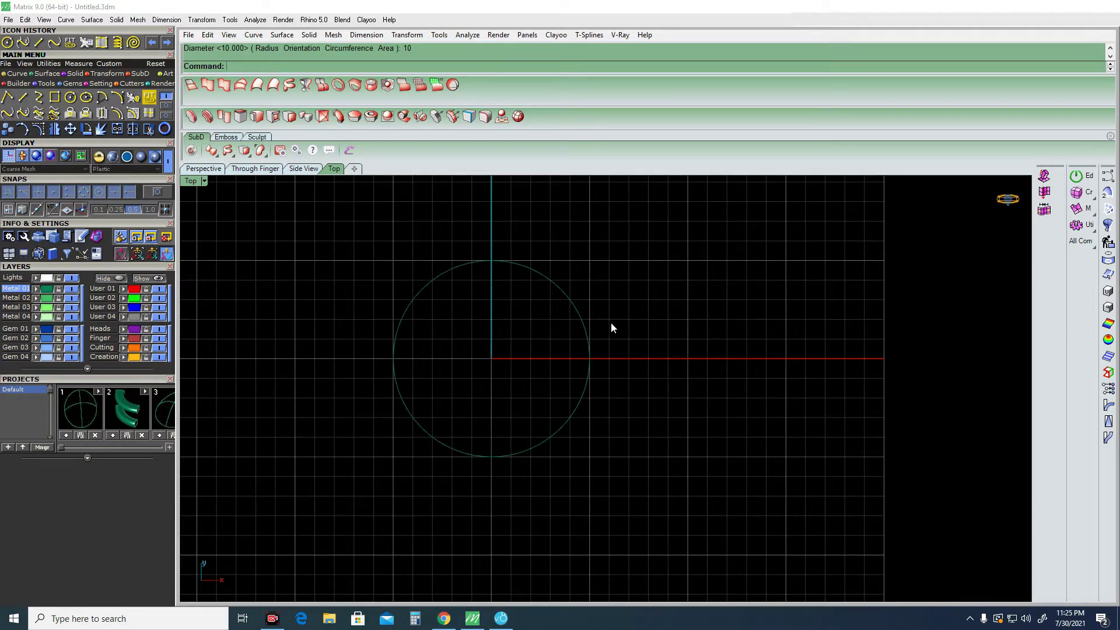
pyautogui.click(587, 341)
# Show the circle's control points and drag the top, left, right and bottom points inward.
pyautogui.press('F10')
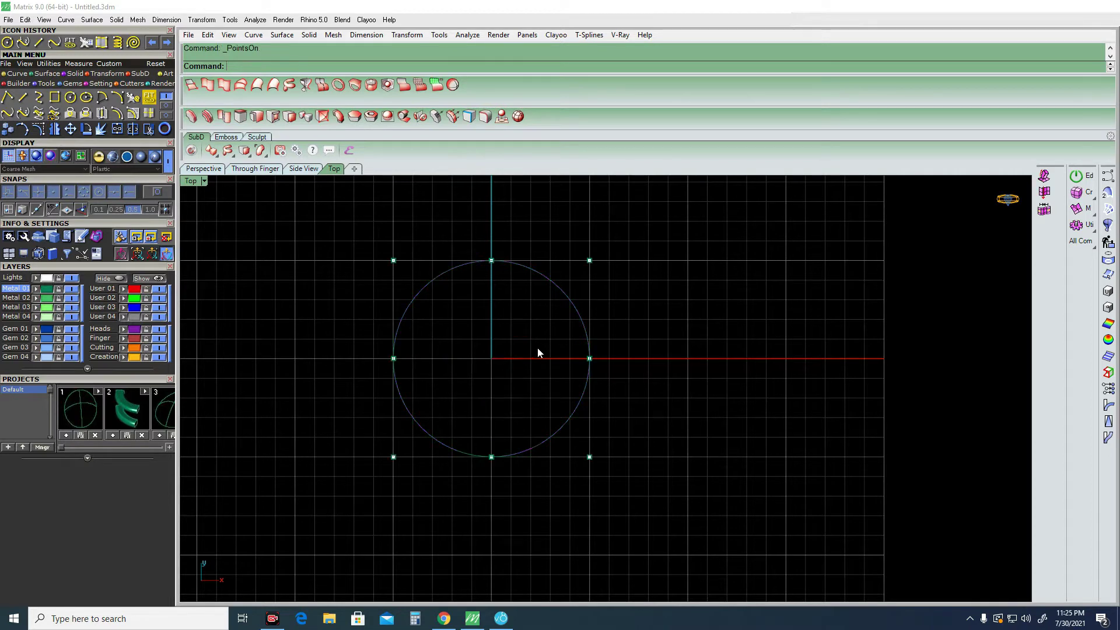
pyautogui.click(492, 260)
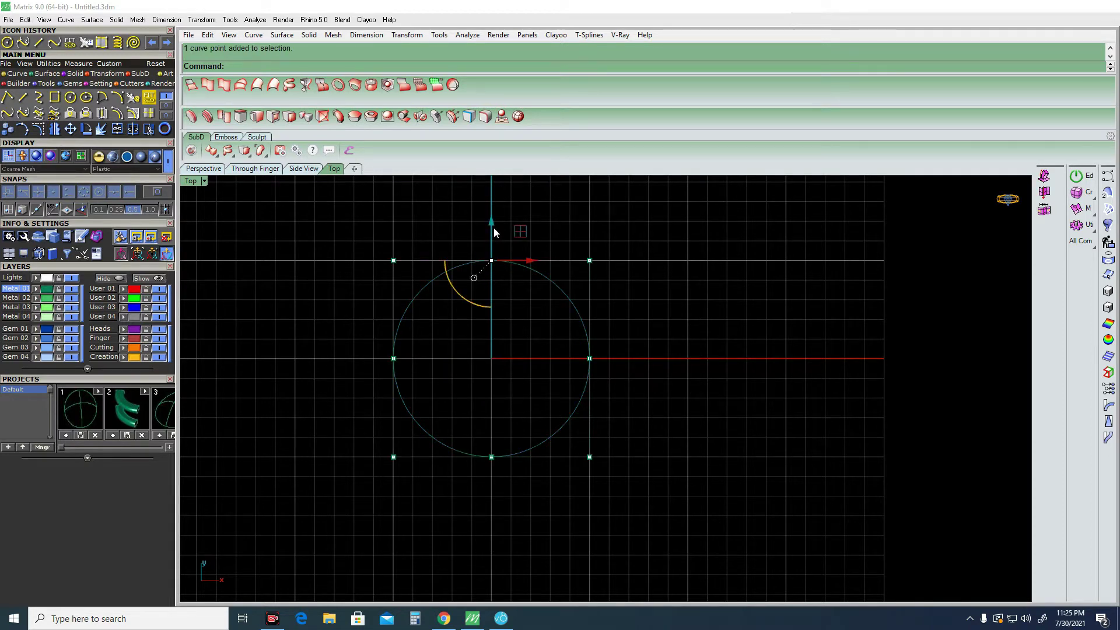
pyautogui.moveTo(494, 232); pyautogui.dragTo(492, 292)
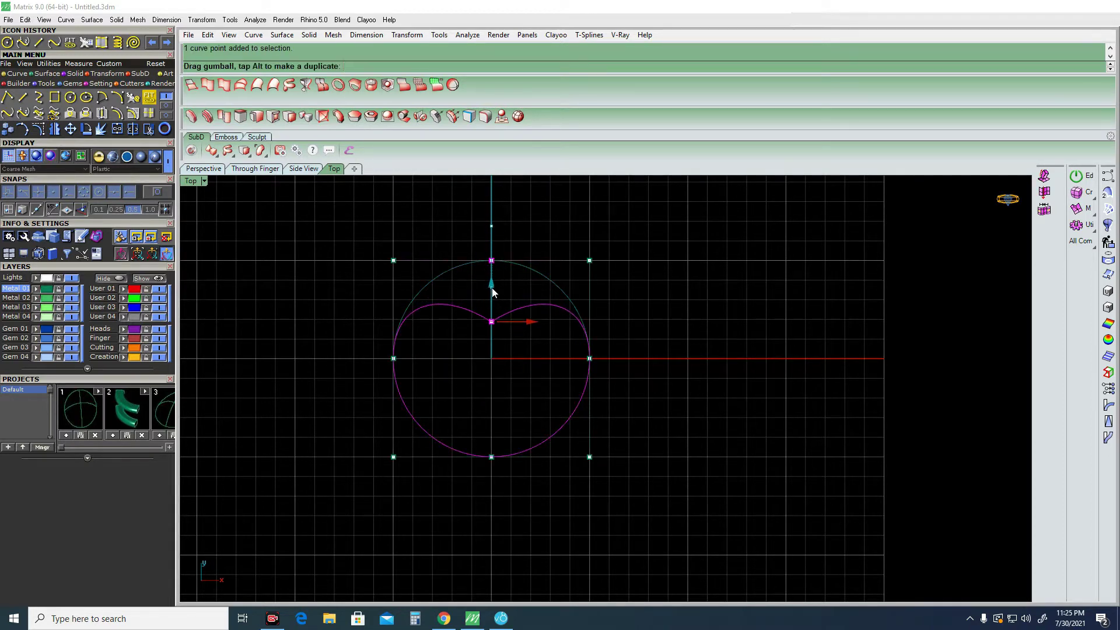
pyautogui.click(393, 359)
pyautogui.moveTo(430, 362)
pyautogui.mouseDown()
pyautogui.moveTo(594, 362)
pyautogui.moveTo(539, 359)
pyautogui.mouseUp()
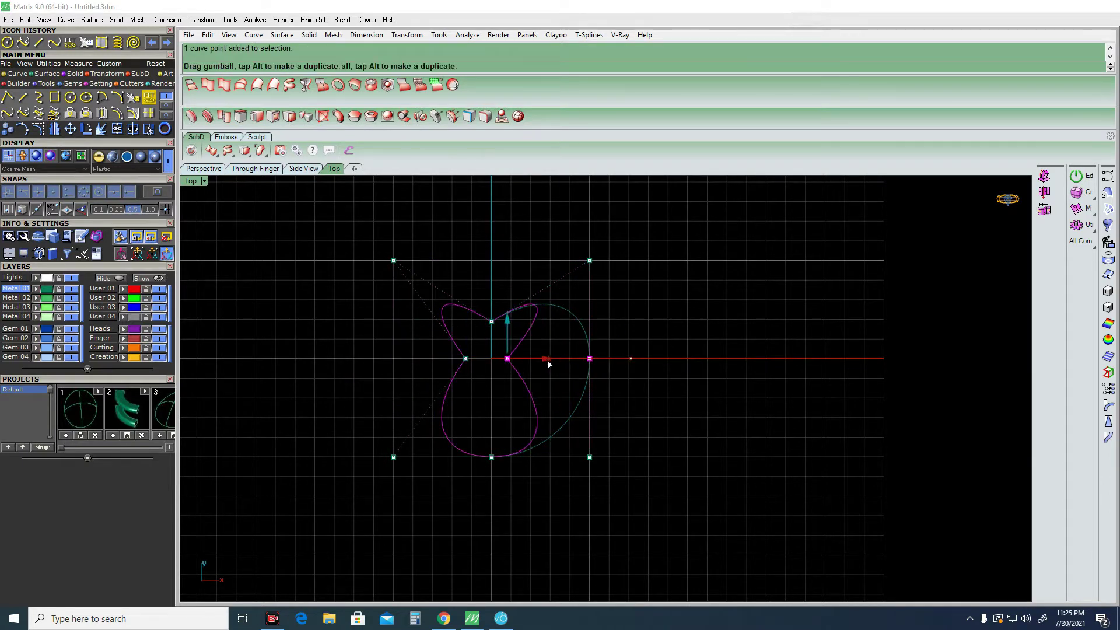
pyautogui.moveTo(479, 429); pyautogui.dragTo(509, 467)
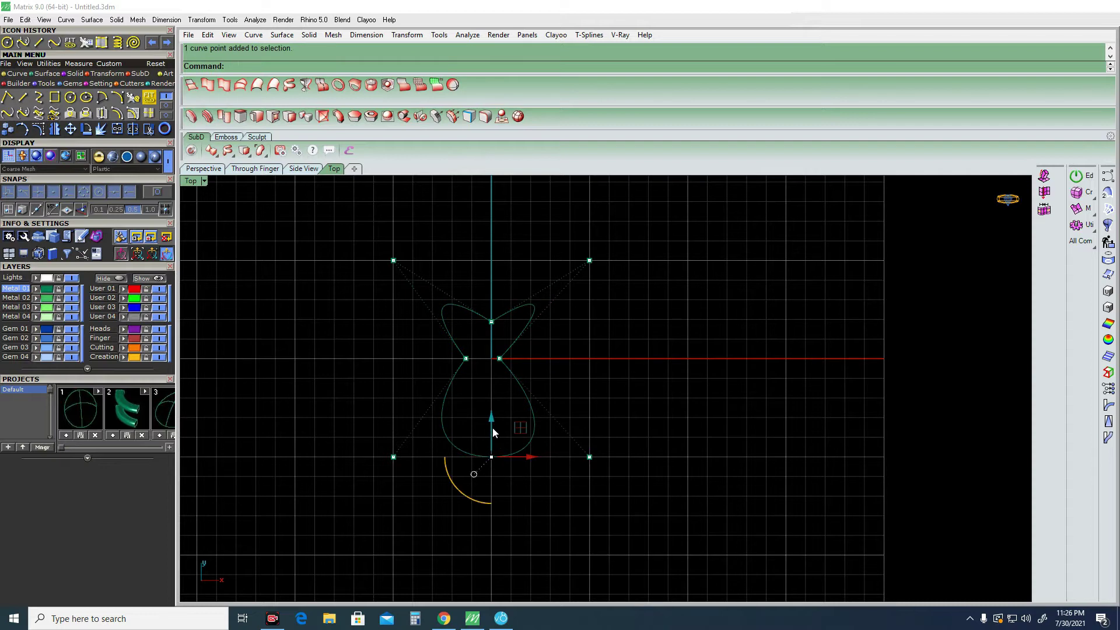
pyautogui.moveTo(492, 429); pyautogui.dragTo(491, 349)
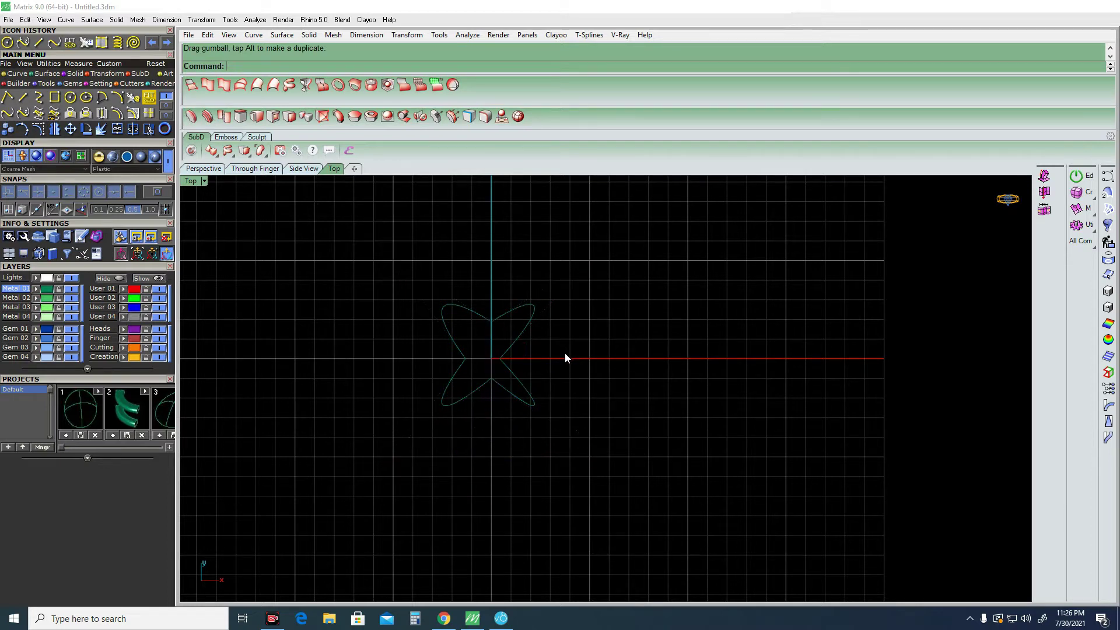
# Undo the point moves to restore the plain circle and clear the selection.
pyautogui.hotkey('ctrl', 'z')
pyautogui.hotkey('ctrl', 'z')
pyautogui.hotkey('ctrl', 'z')
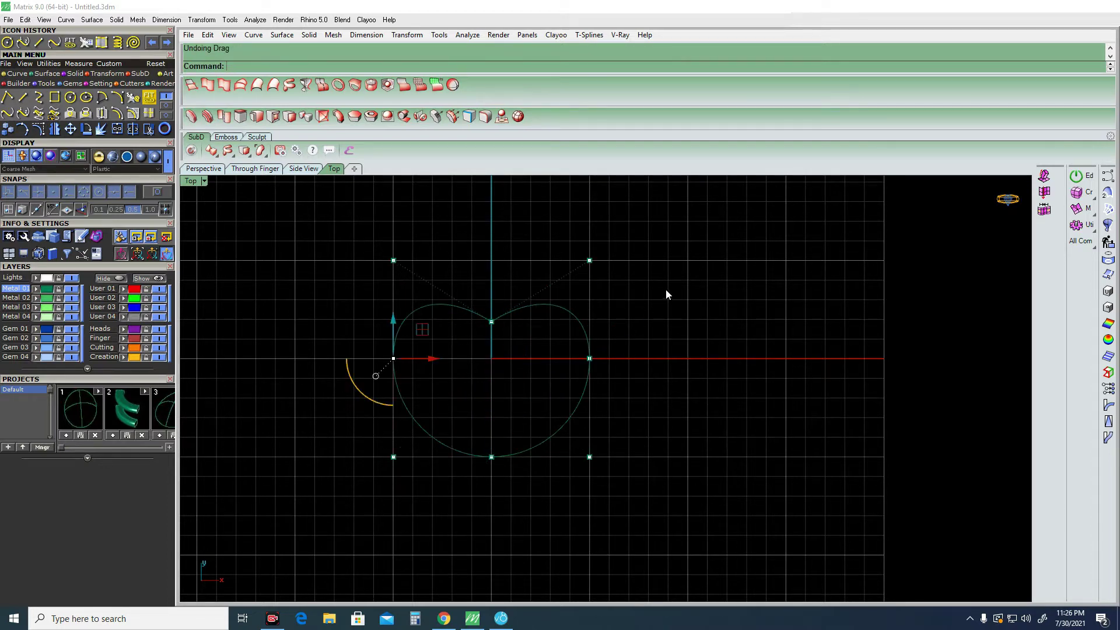
pyautogui.hotkey('ctrl', 'z')
pyautogui.press('Escape')
pyautogui.moveTo(466, 373); pyautogui.dragTo(503, 358)
pyautogui.press('Escape')
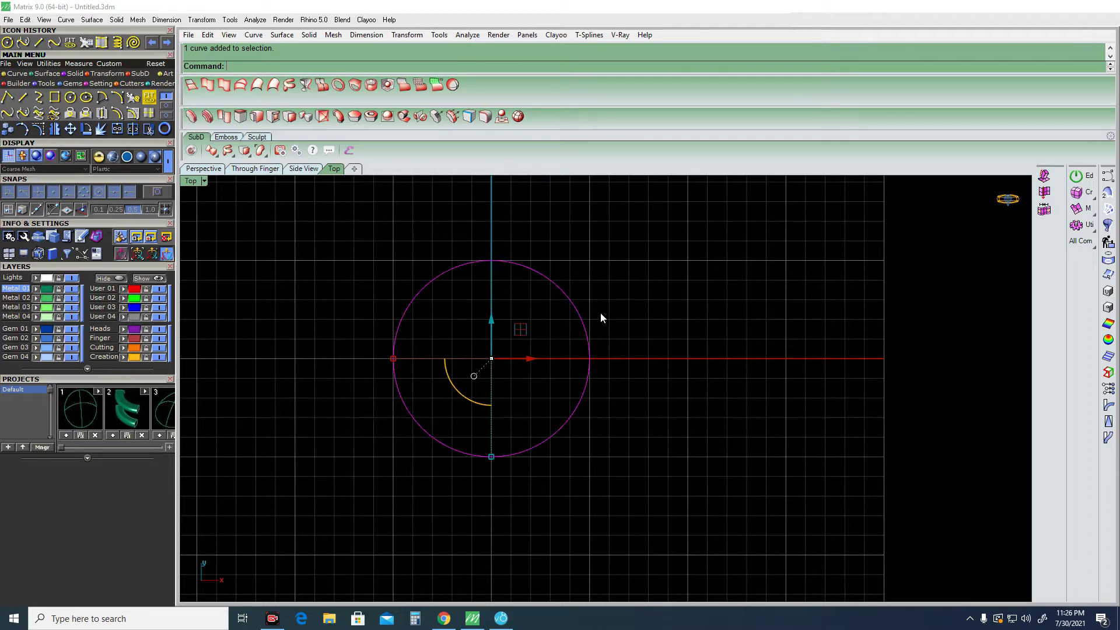
# Delete the old circle and draw a deformable circle of diameter 10 at the origin.
pyautogui.click(70, 97)
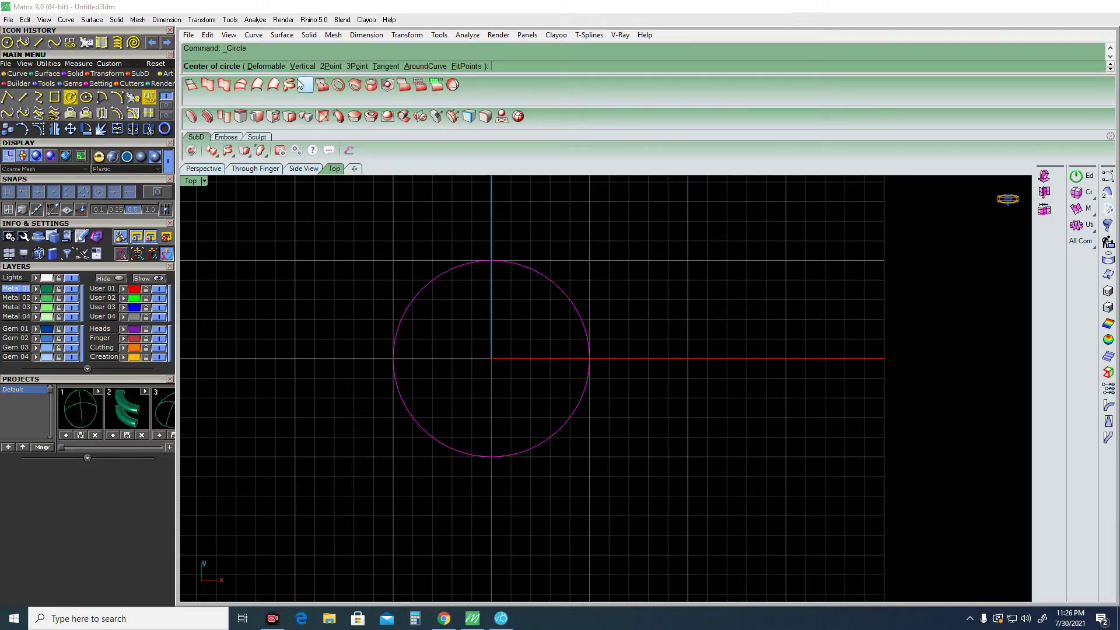
pyautogui.press('Delete')
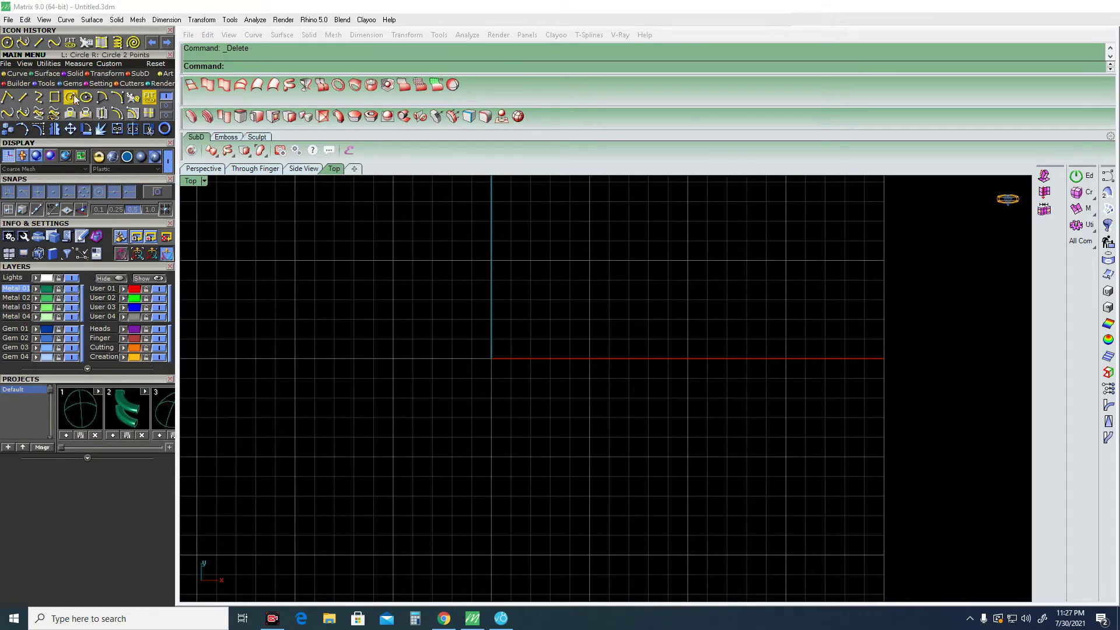
pyautogui.click(71, 97)
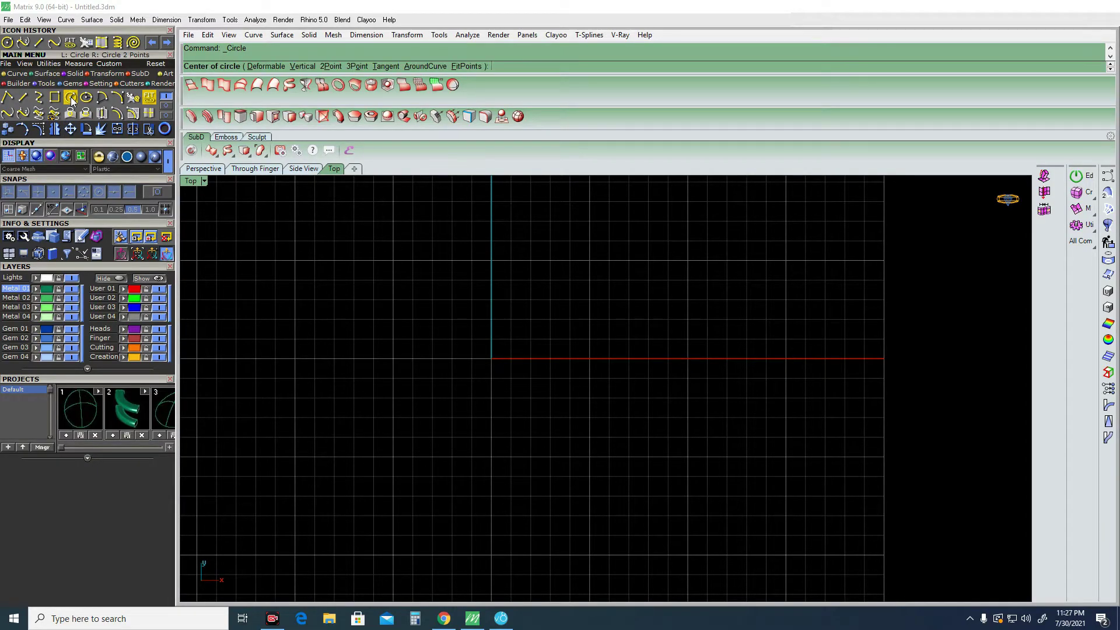
pyautogui.click(270, 68)
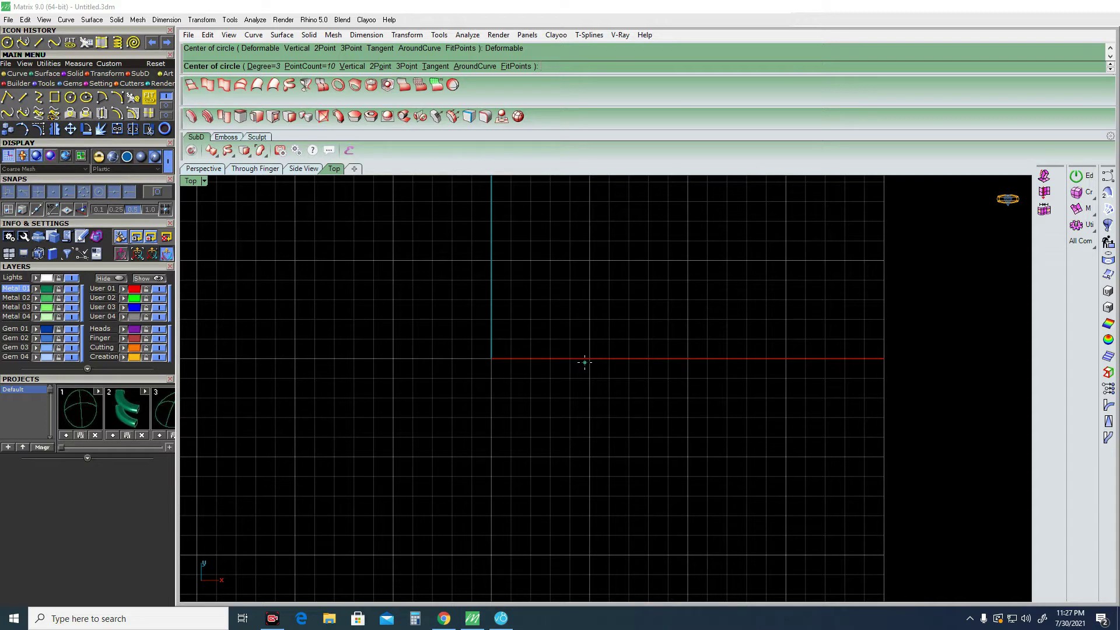
pyautogui.write('0')
pyautogui.press('Return')
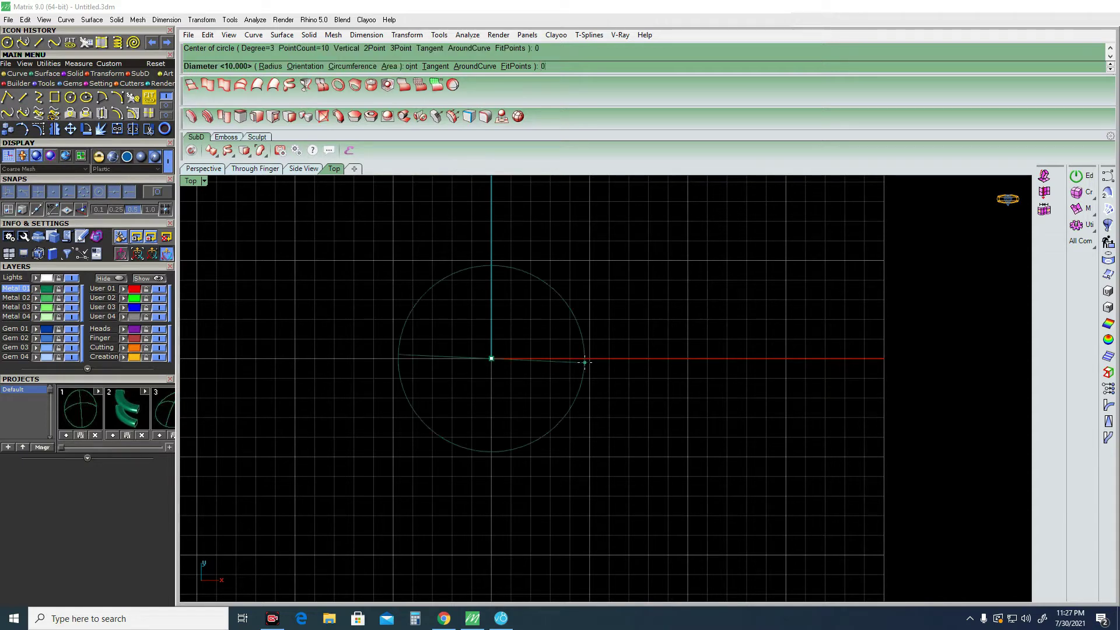
pyautogui.write('10')
pyautogui.press('Return')
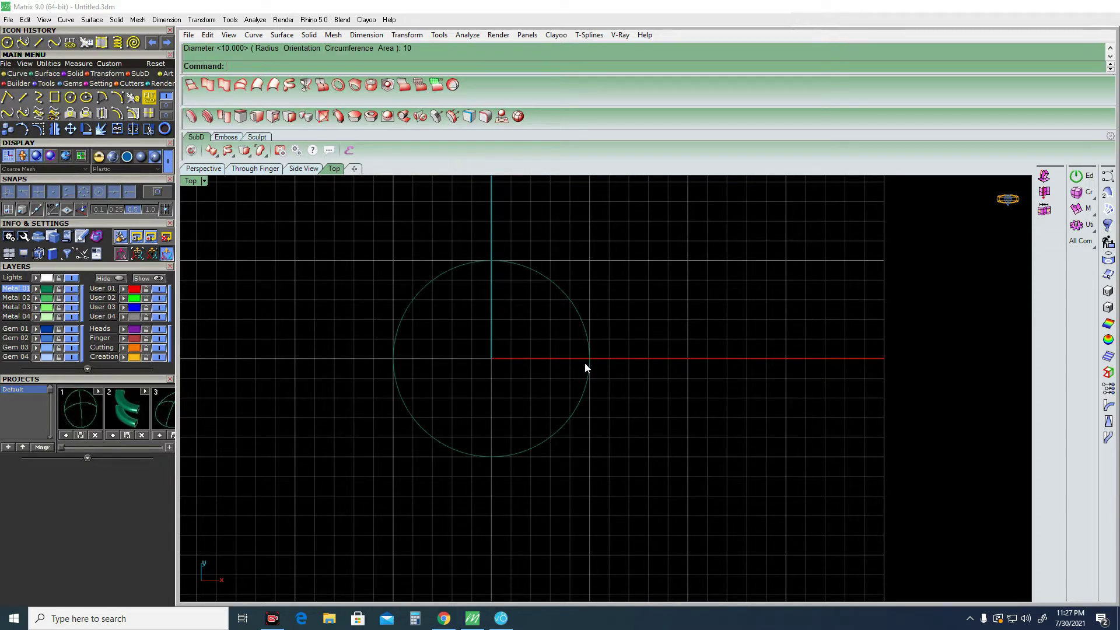
# Show its control points, drag two of them, then undo everything back to an empty view.
pyautogui.moveTo(684, 300); pyautogui.dragTo(537, 325)
pyautogui.press('F10')
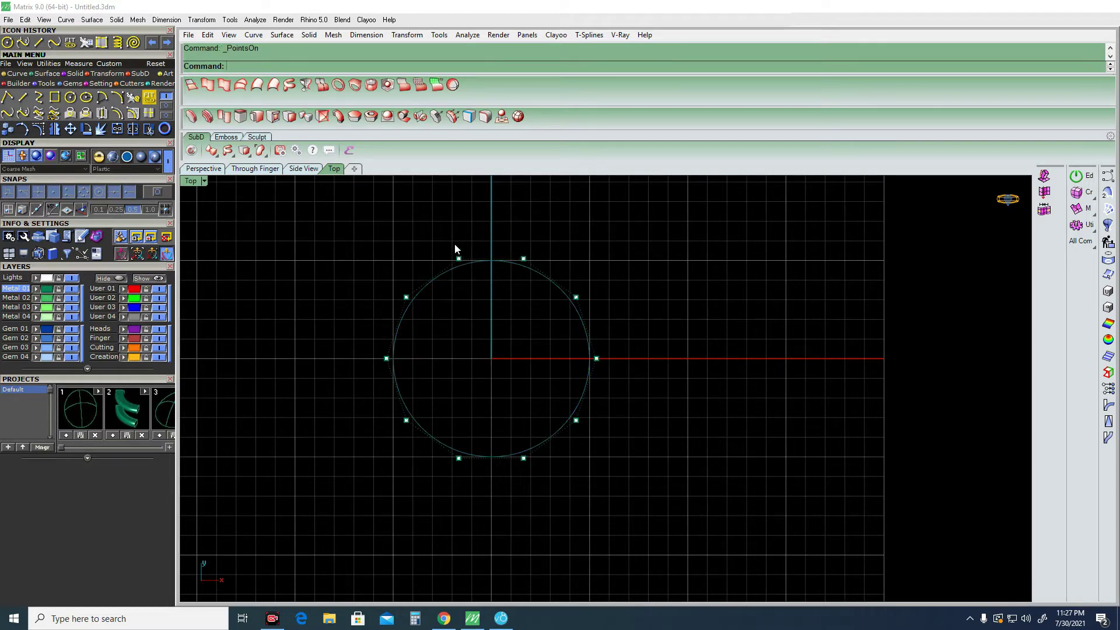
pyautogui.moveTo(459, 259); pyautogui.dragTo(500, 353)
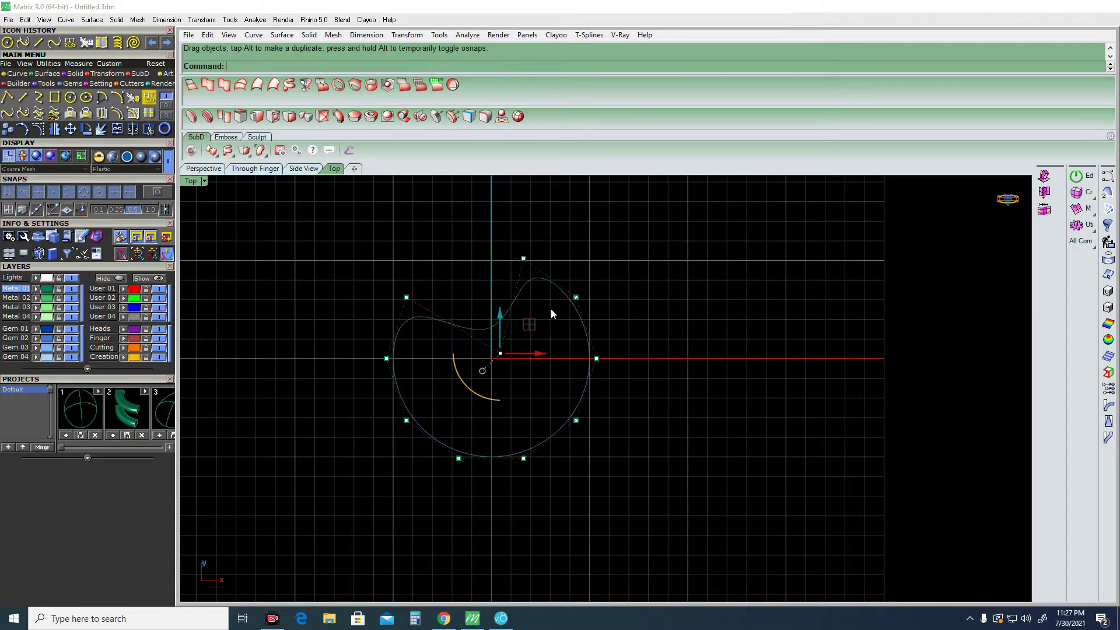
pyautogui.moveTo(575, 297); pyautogui.dragTo(670, 229)
pyautogui.hotkey('ctrl', 'z')
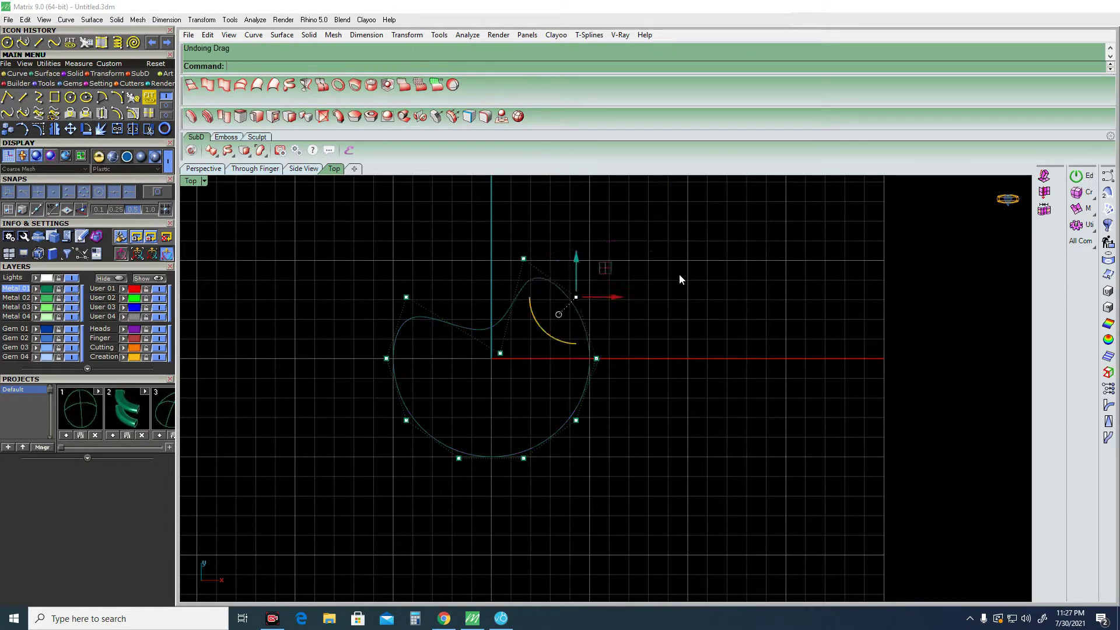
pyautogui.hotkey('ctrl', 'z')
pyautogui.hotkey('ctrl', 'z')
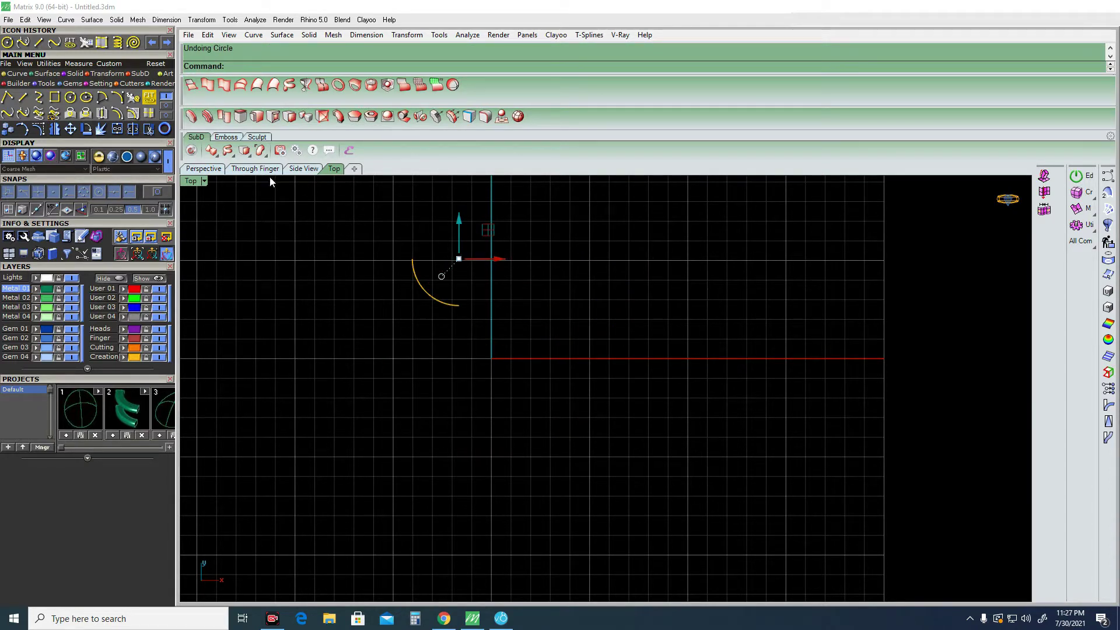
# Draw a deformable circle with 8 points, diameter 10, centred on the origin.
pyautogui.rightClick(339, 287)
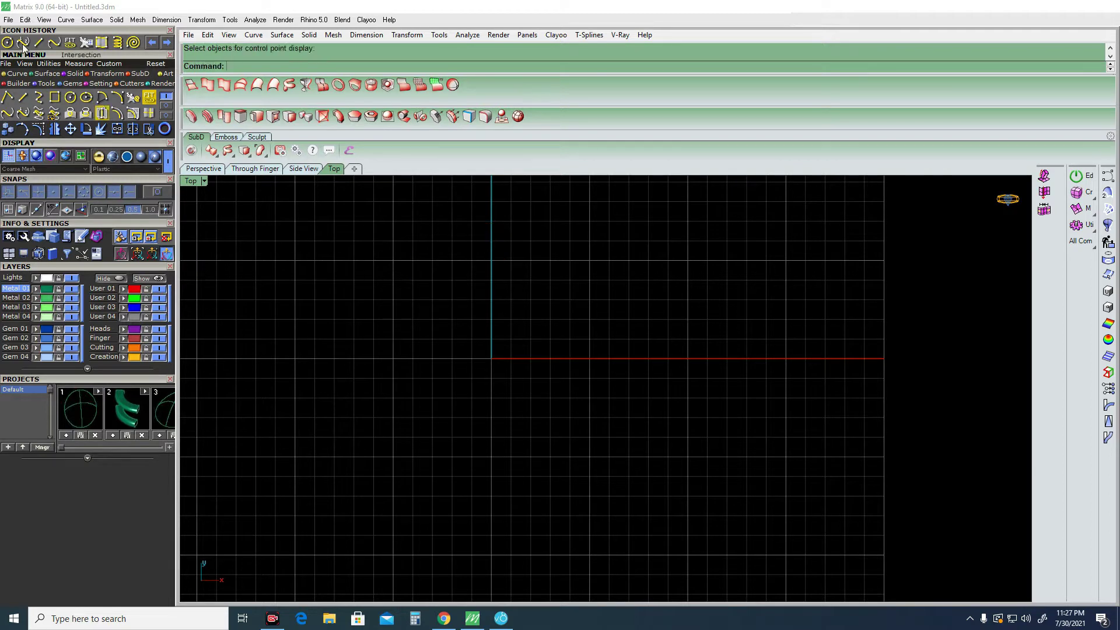
pyautogui.click(86, 96)
pyautogui.click(263, 66)
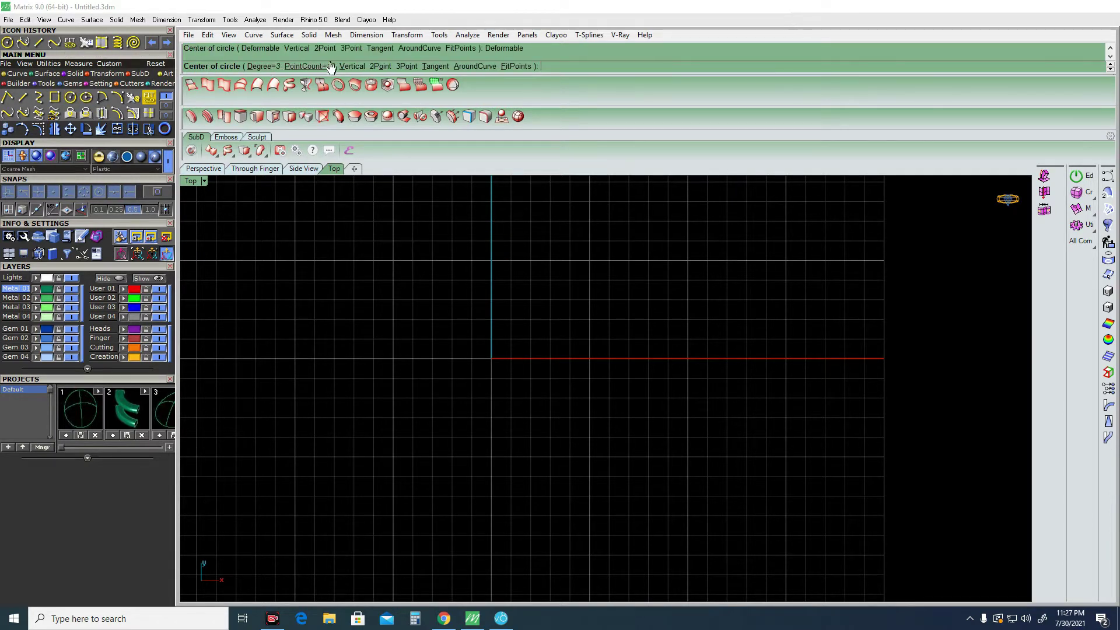
pyautogui.click(315, 67)
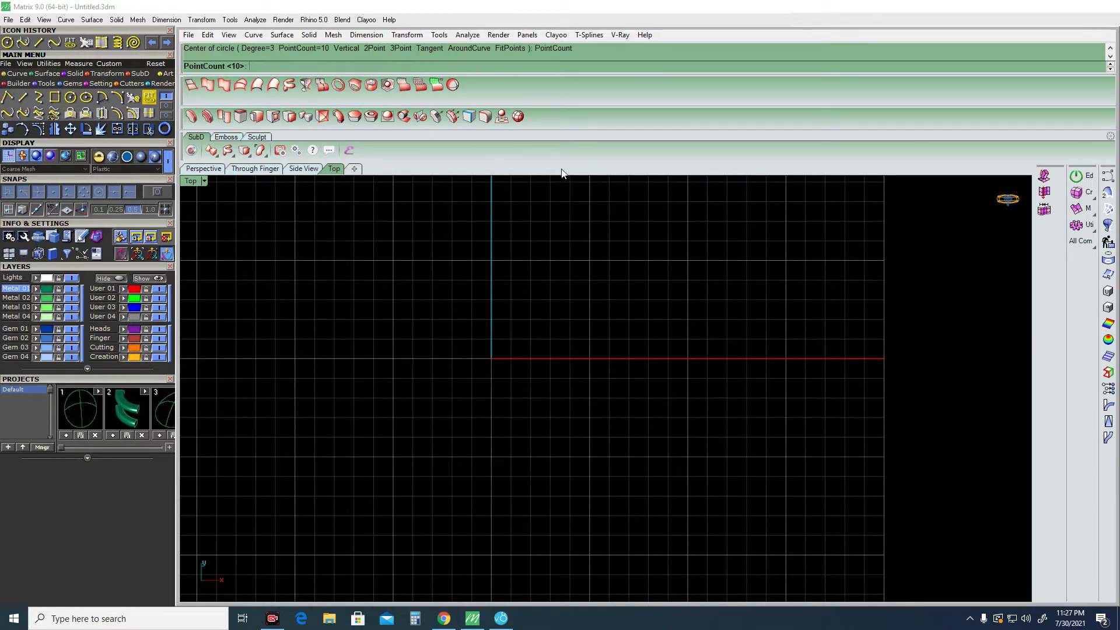
pyautogui.write('8')
pyautogui.press('Return')
pyautogui.write('0')
pyautogui.press('Return')
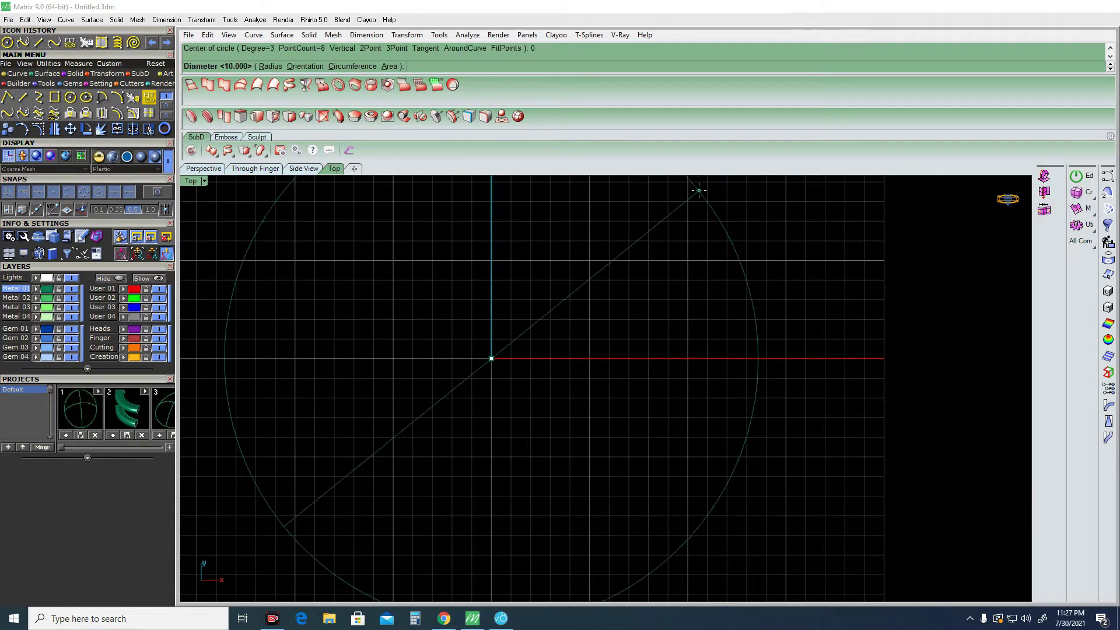
pyautogui.write('10')
pyautogui.press('Return')
# Select the new circle, display its control points, then hide them.
pyautogui.moveTo(698, 196); pyautogui.dragTo(456, 338)
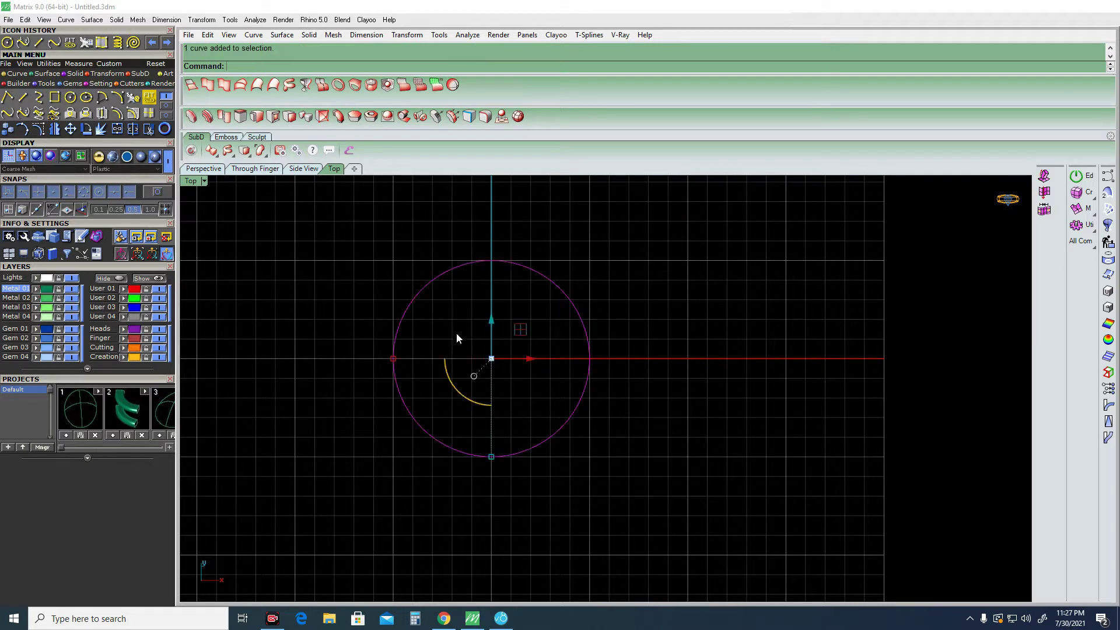
pyautogui.press('F10')
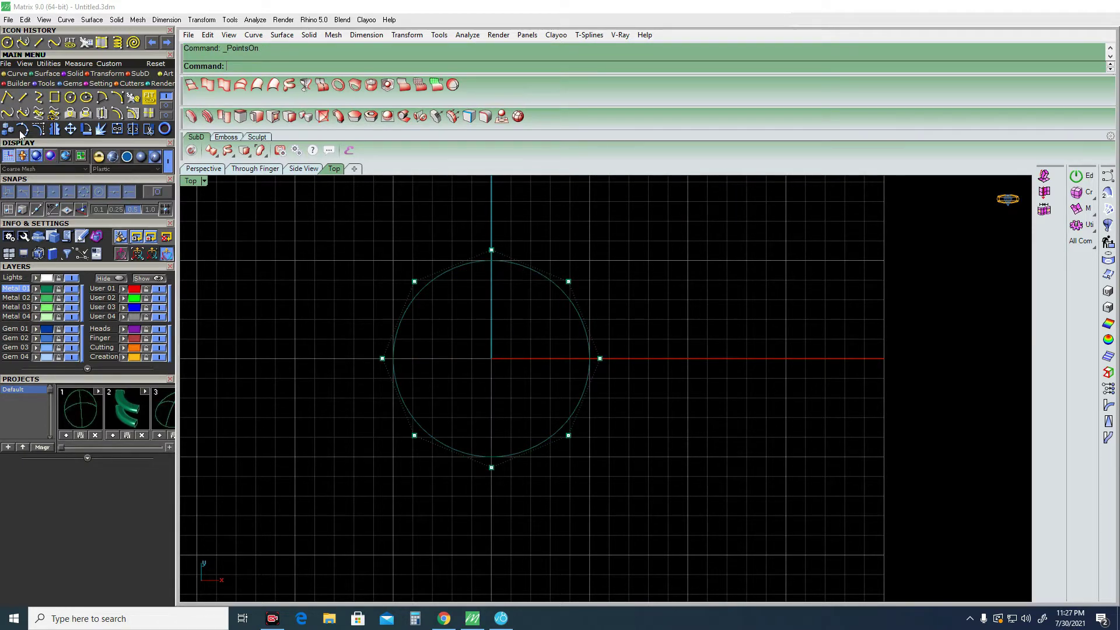
pyautogui.press('Escape')
pyautogui.click(38, 129)
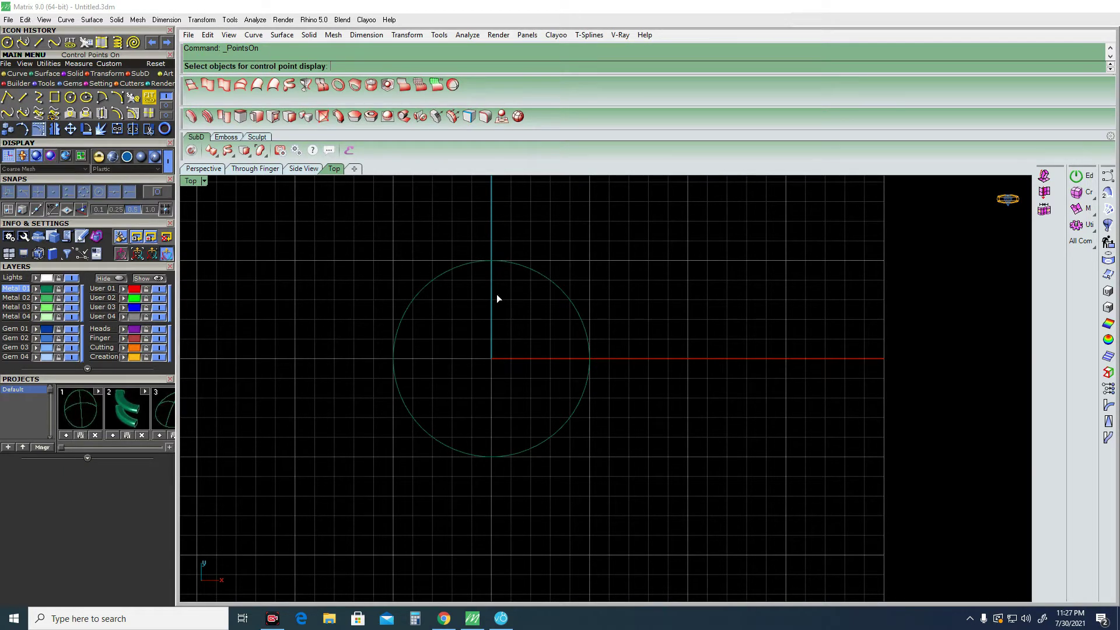
pyautogui.moveTo(687, 299); pyautogui.dragTo(496, 349)
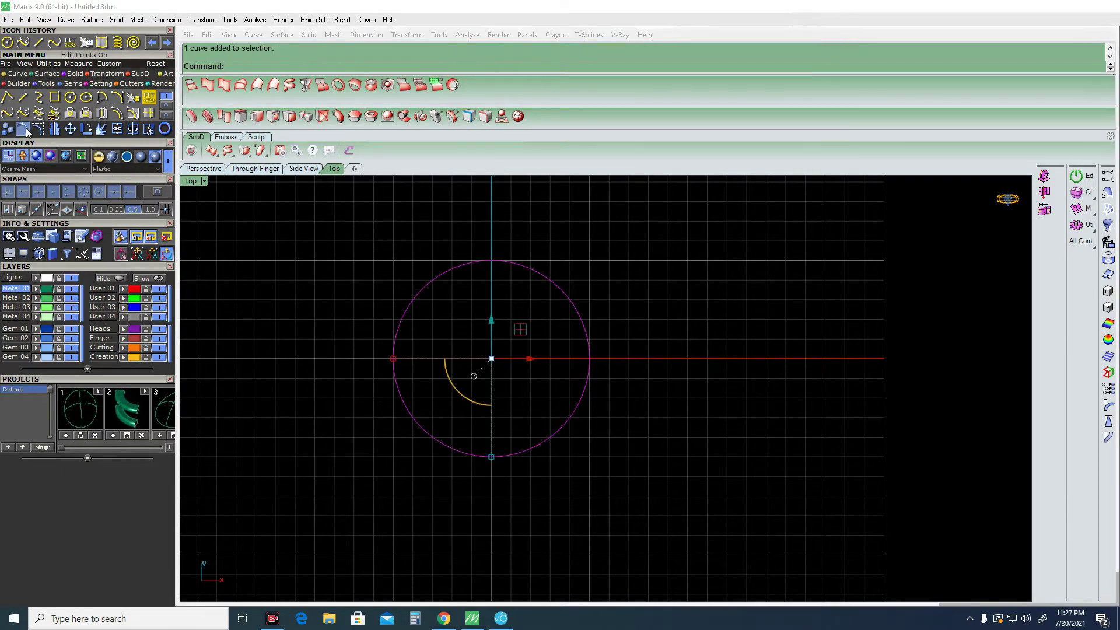
pyautogui.click(26, 128)
pyautogui.click(645, 303)
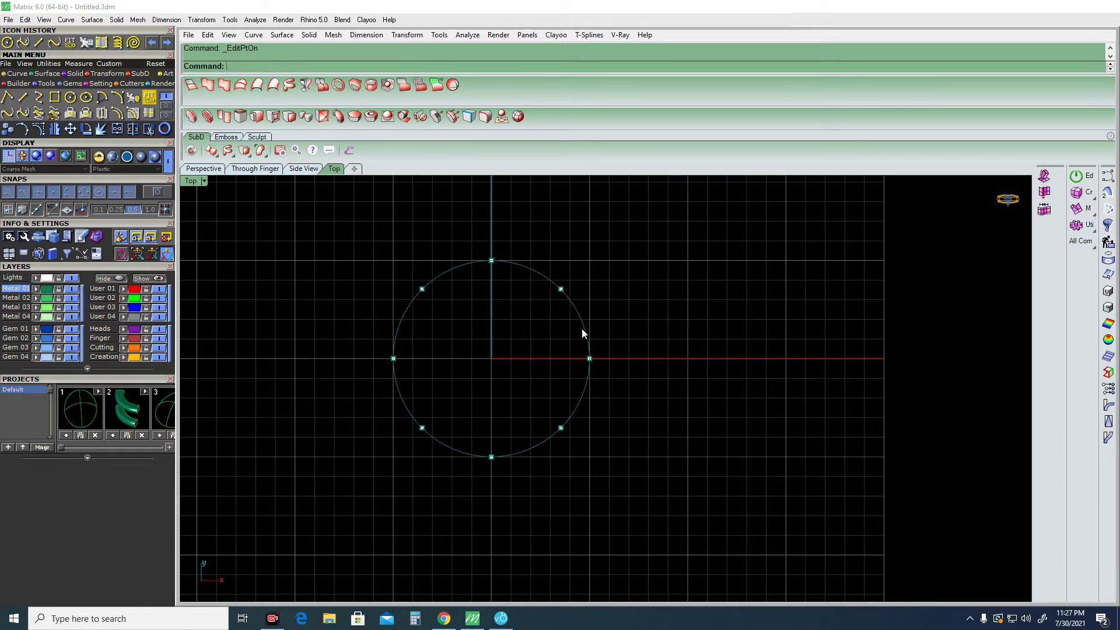
pyautogui.moveTo(630, 312); pyautogui.dragTo(526, 329)
pyautogui.press('F10')
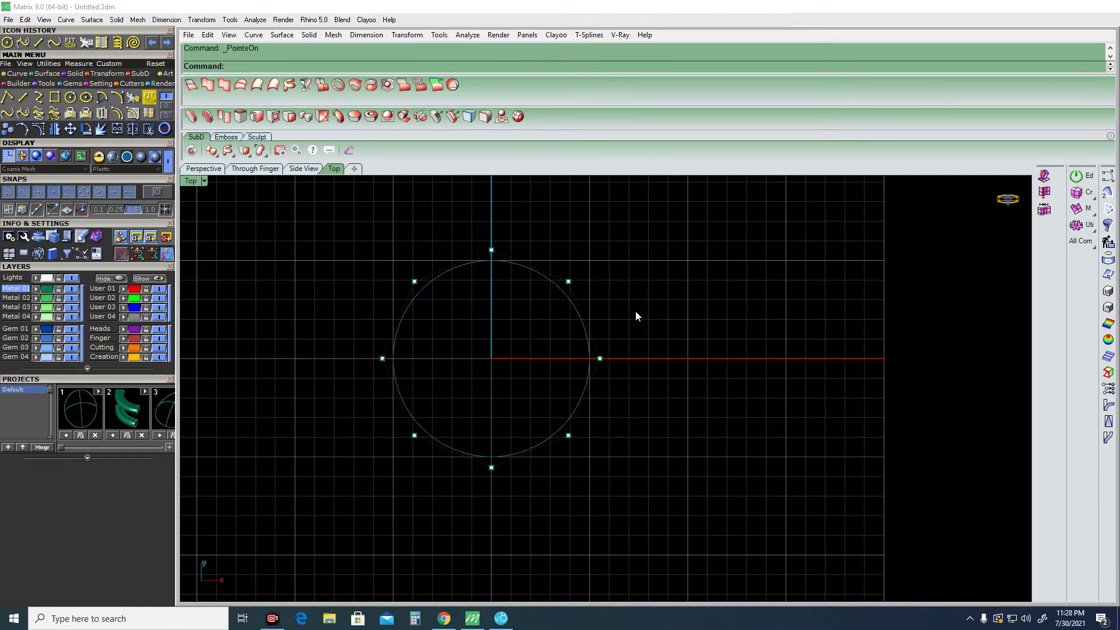
pyautogui.press('Escape')
pyautogui.moveTo(632, 318); pyautogui.dragTo(570, 326)
pyautogui.press('F10')
pyautogui.press('Escape')
pyautogui.moveTo(648, 301); pyautogui.dragTo(537, 323)
pyautogui.press('F10')
pyautogui.press('Escape')
pyautogui.moveTo(635, 315); pyautogui.dragTo(526, 321)
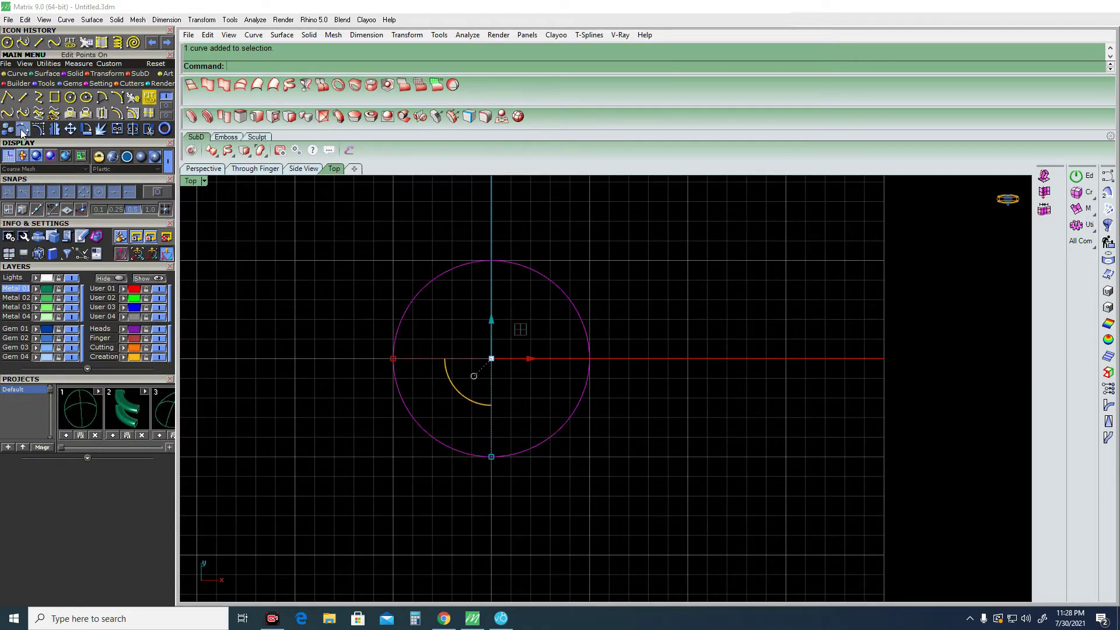
pyautogui.click(21, 132)
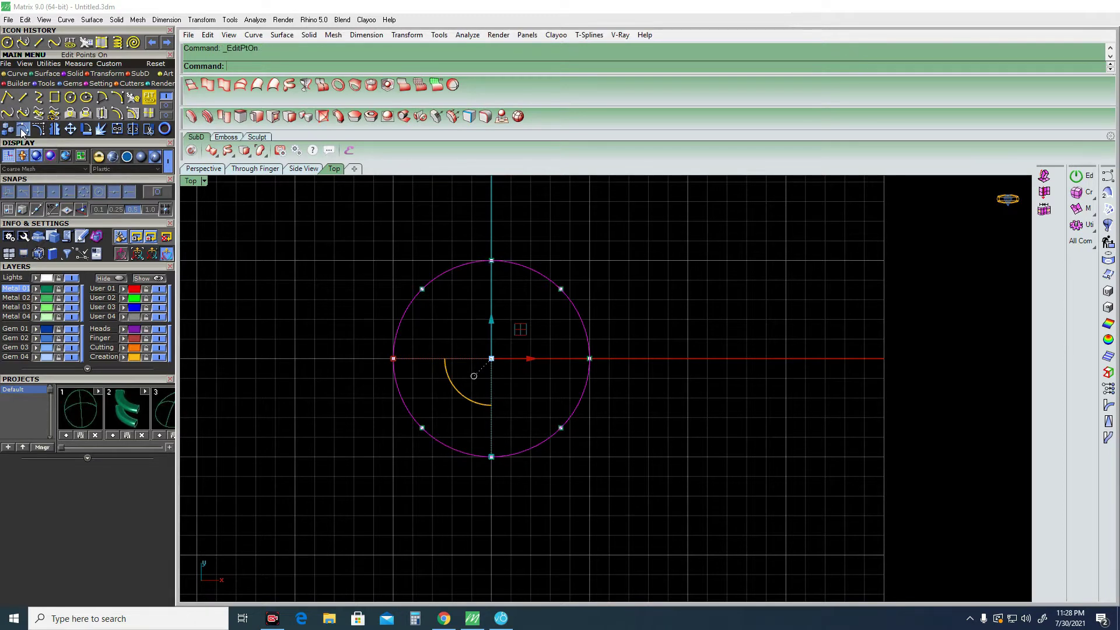
pyautogui.moveTo(560, 288); pyautogui.dragTo(643, 237)
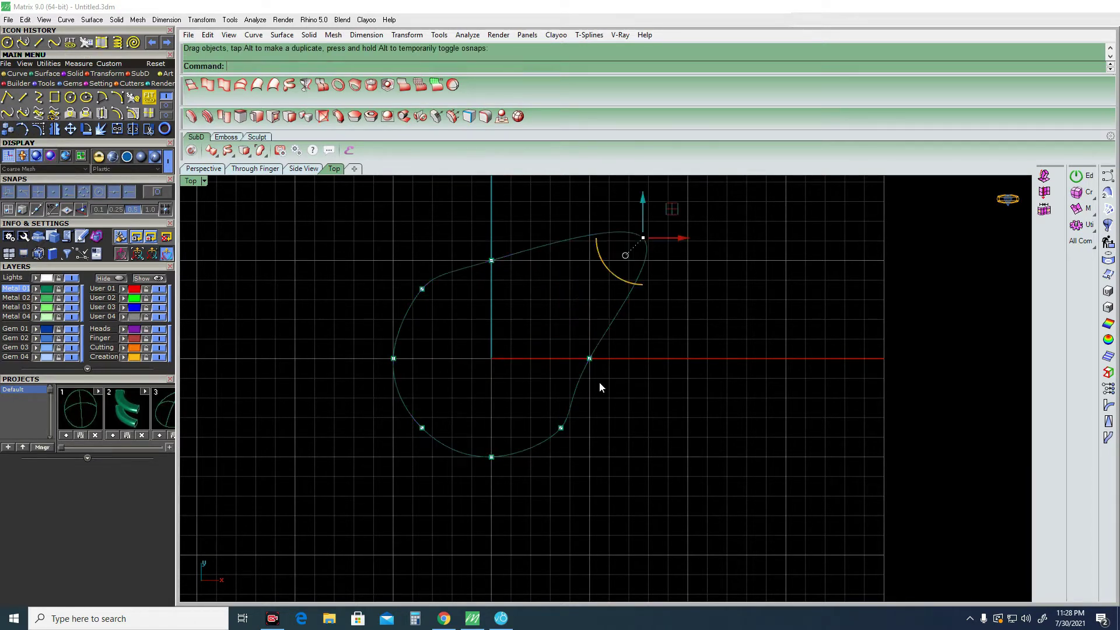
pyautogui.moveTo(589, 358); pyautogui.dragTo(639, 424)
pyautogui.moveTo(561, 428); pyautogui.dragTo(561, 359)
pyautogui.press('Escape')
pyautogui.press('Escape')
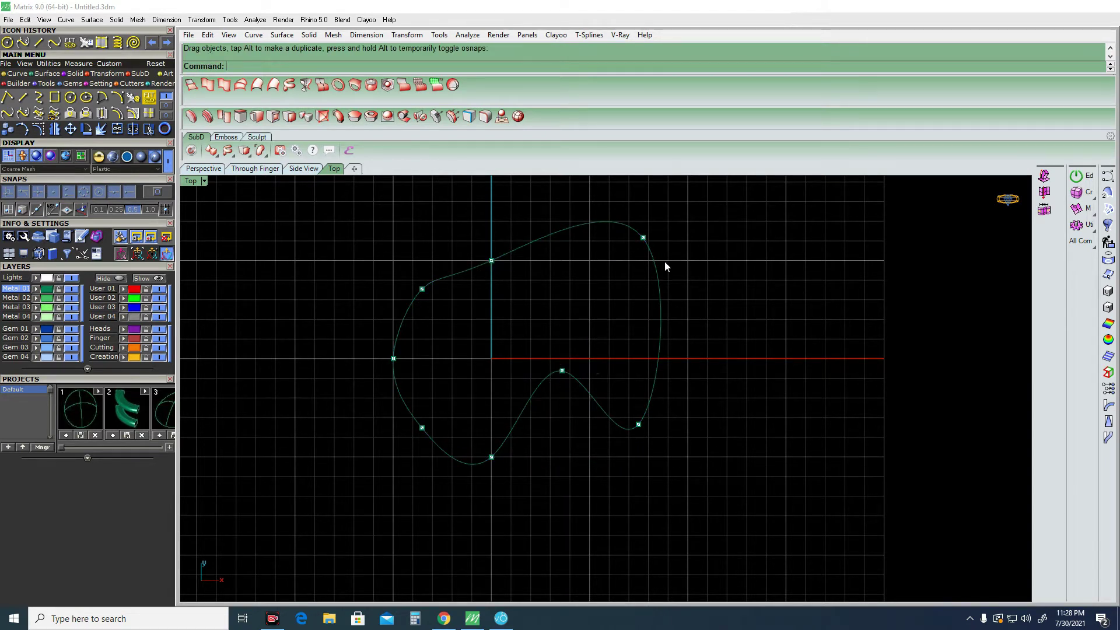
pyautogui.scroll(1, 638, 335)
pyautogui.scroll(-1, 596, 330)
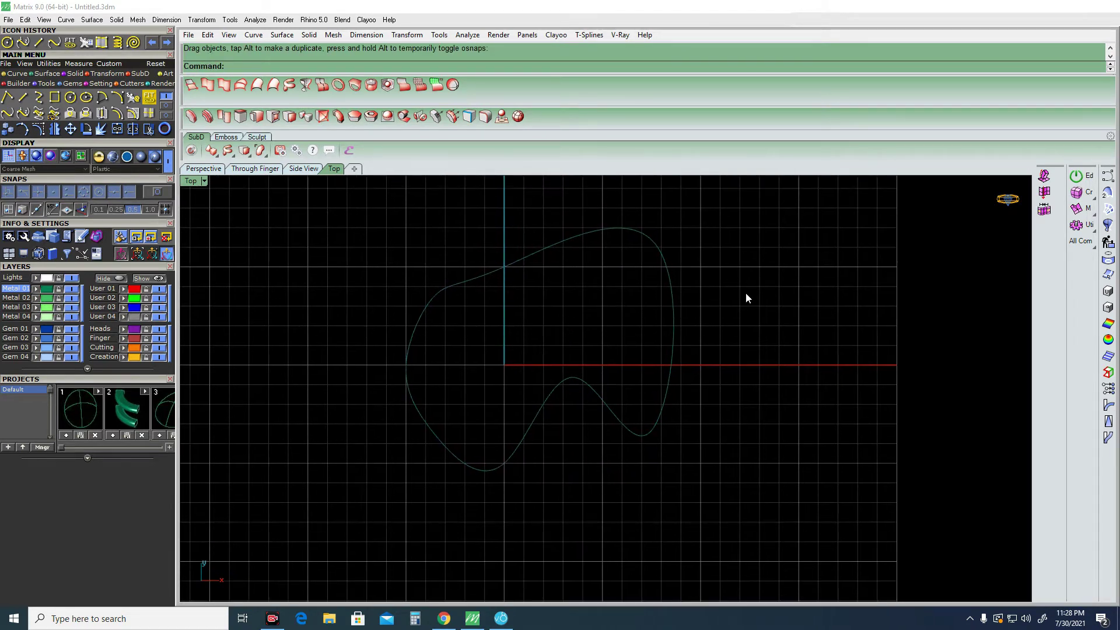
pyautogui.hotkey('ctrl', 'z')
pyautogui.hotkey('ctrl', 'z')
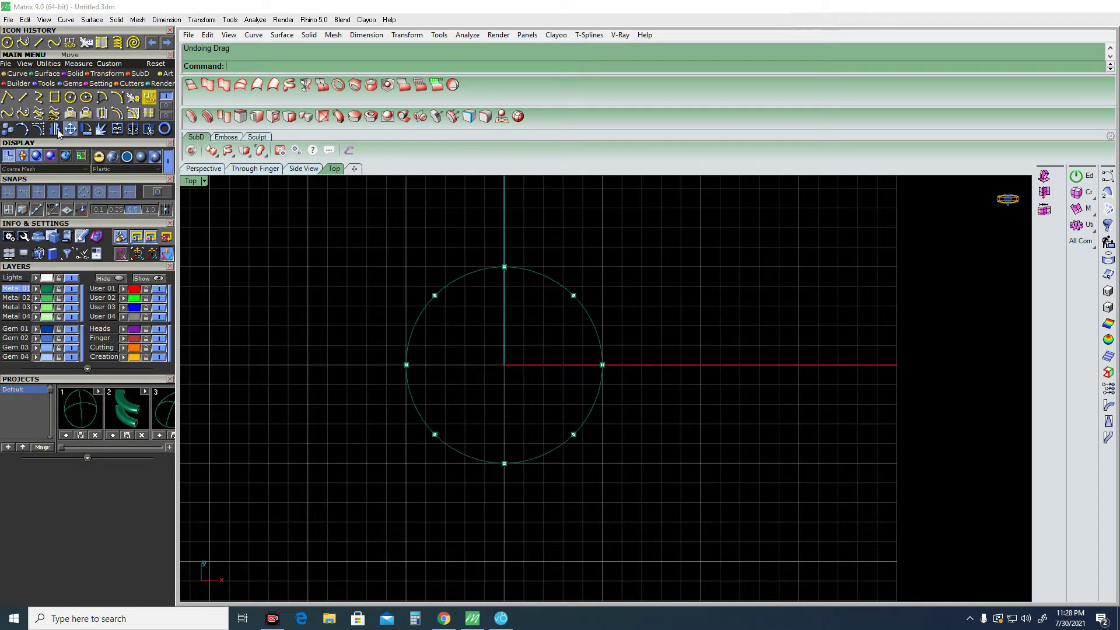
# Select the 8-point circle and turn on its control points.
pyautogui.press('Escape')
pyautogui.press('F10')
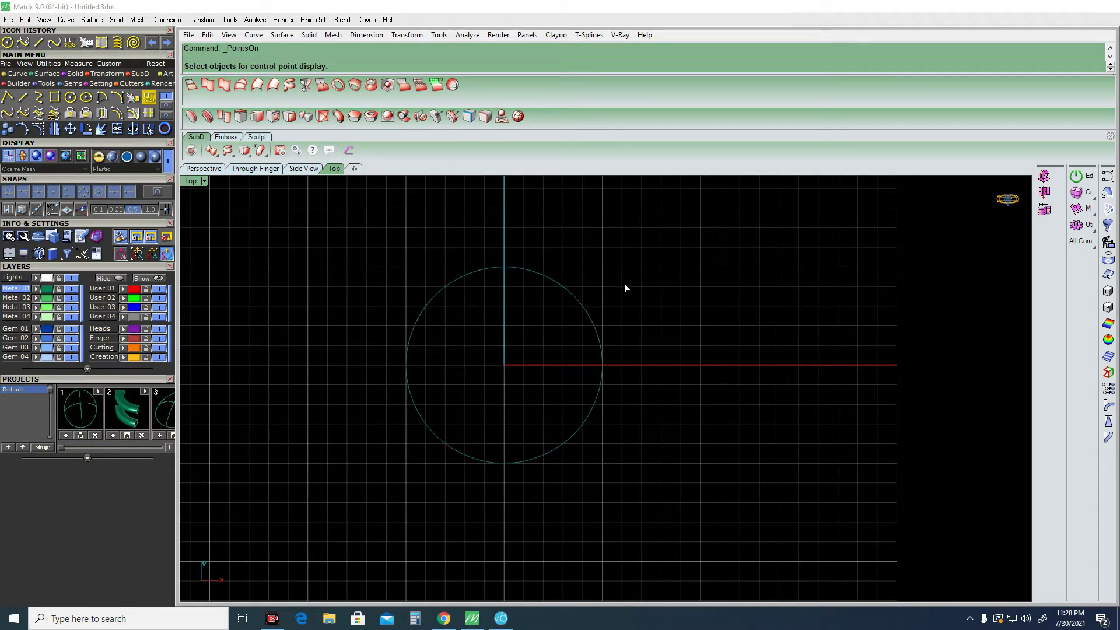
pyautogui.click(586, 315)
pyautogui.press('Escape')
pyautogui.click(594, 322)
pyautogui.press('F10')
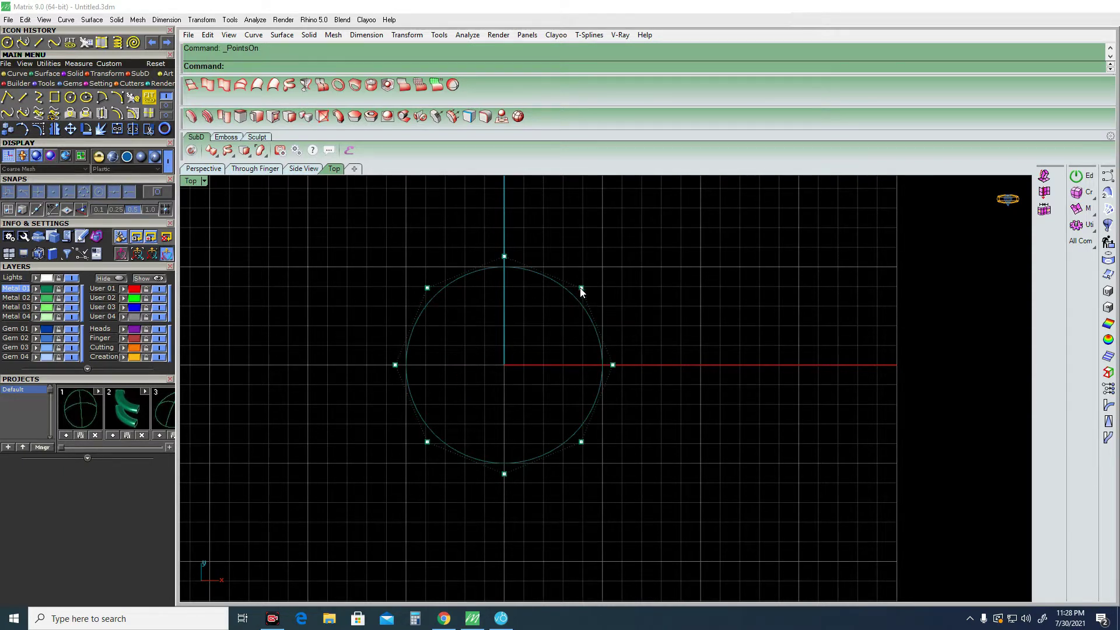
# Drag the upper-right, right, lower-right and bottom control points to distort the circle, undoing the last move.
pyautogui.moveTo(581, 289); pyautogui.dragTo(641, 254)
pyautogui.click(612, 365)
pyautogui.moveTo(614, 368); pyautogui.dragTo(672, 397)
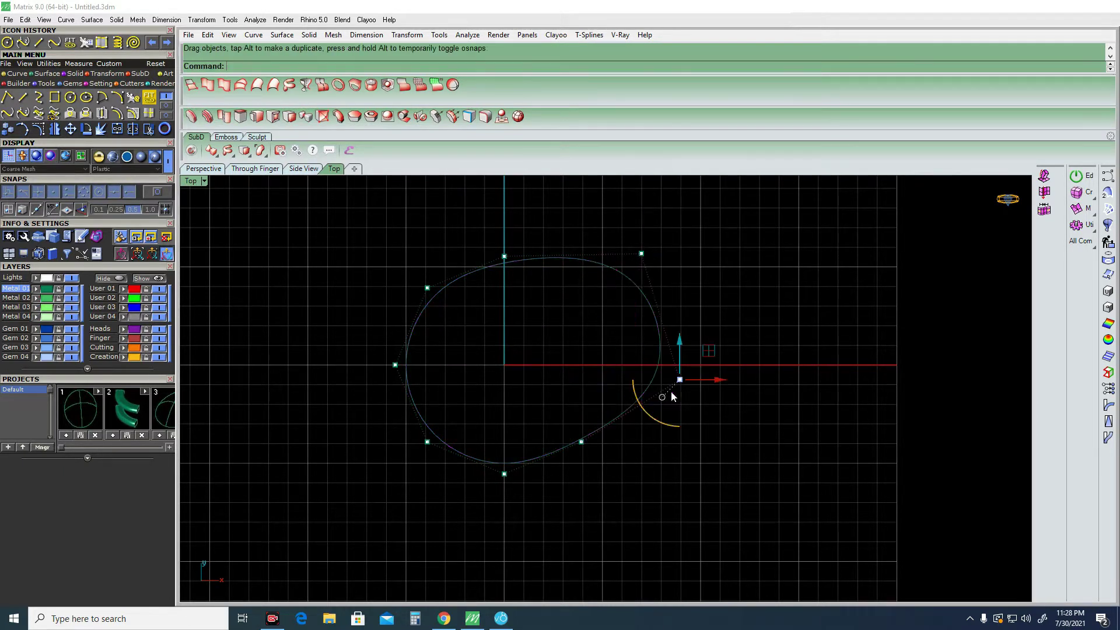
pyautogui.click(580, 442)
pyautogui.moveTo(581, 441); pyautogui.dragTo(542, 343)
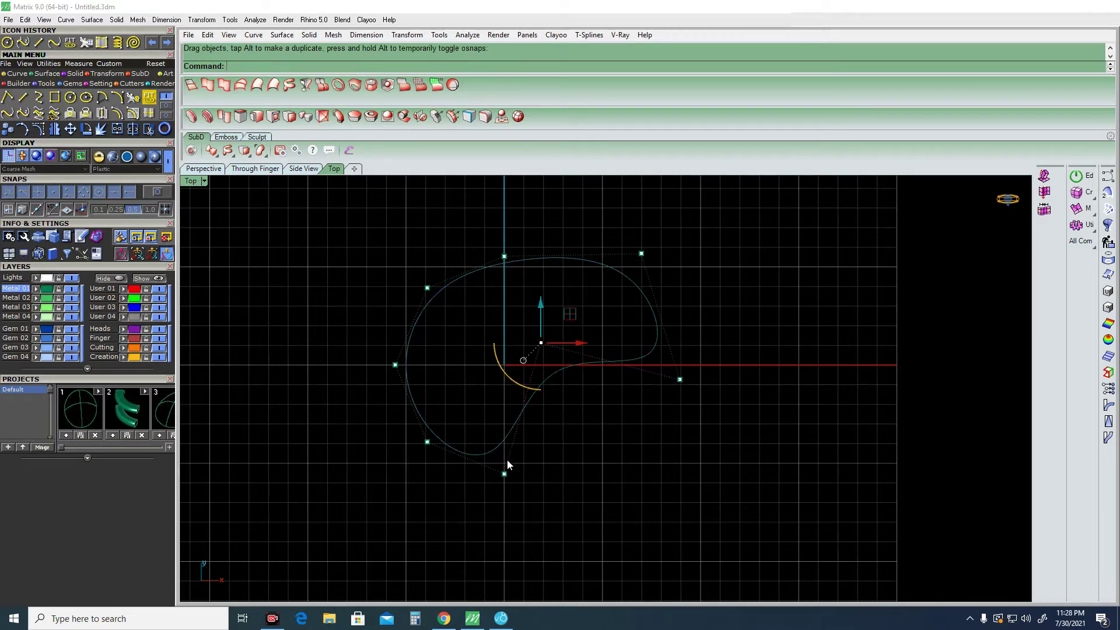
pyautogui.moveTo(504, 474); pyautogui.dragTo(552, 516)
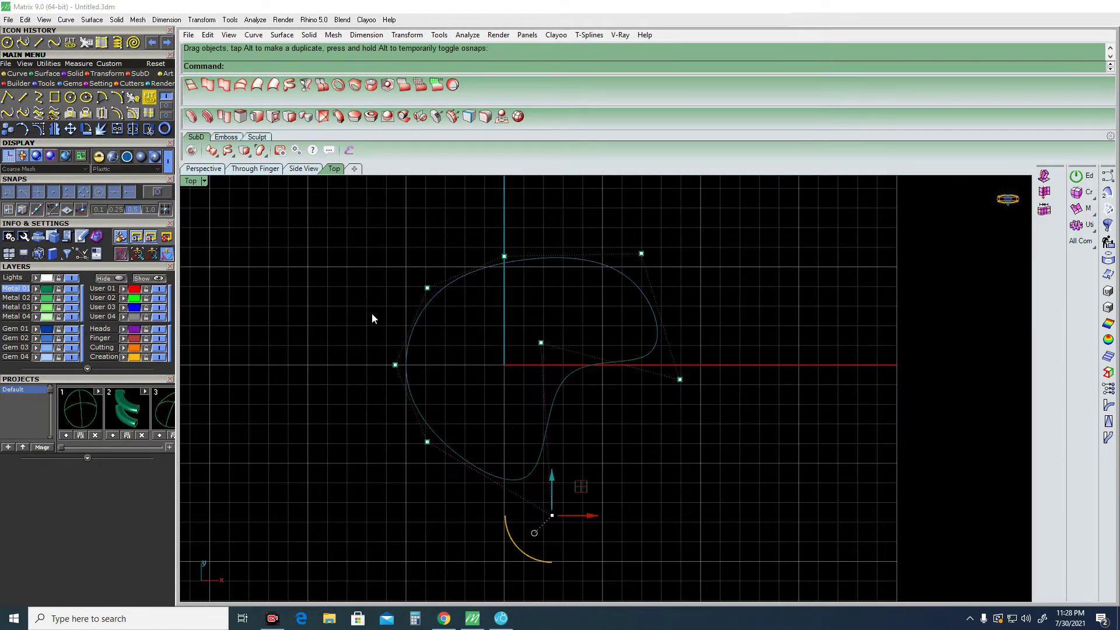
pyautogui.moveTo(421, 310); pyautogui.dragTo(456, 370, button='right')
pyautogui.press('Escape')
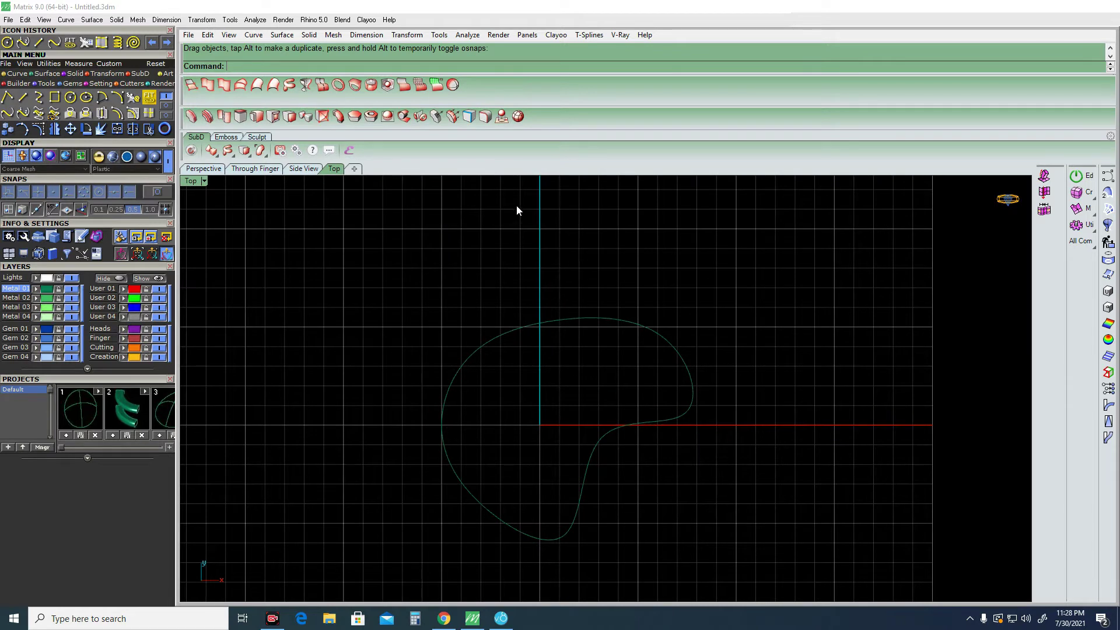
pyautogui.hotkey('ctrl', 'z')
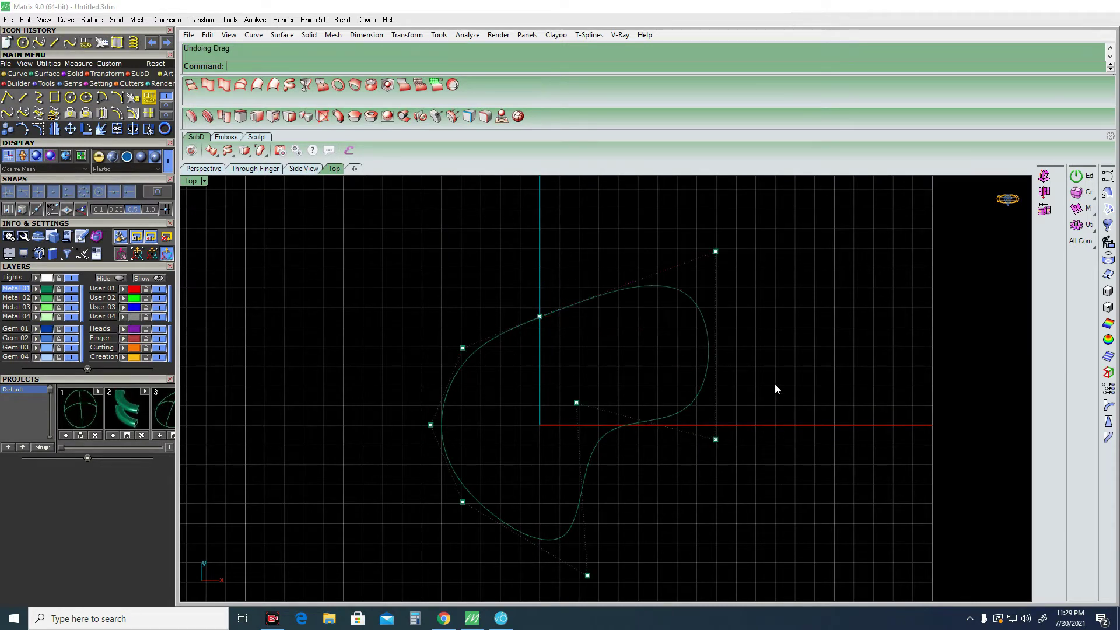
# Reselect the curve and move its top and left control points to finish the lopsided outline.
pyautogui.click(708, 360)
pyautogui.moveTo(708, 359); pyautogui.dragTo(633, 346, button='right')
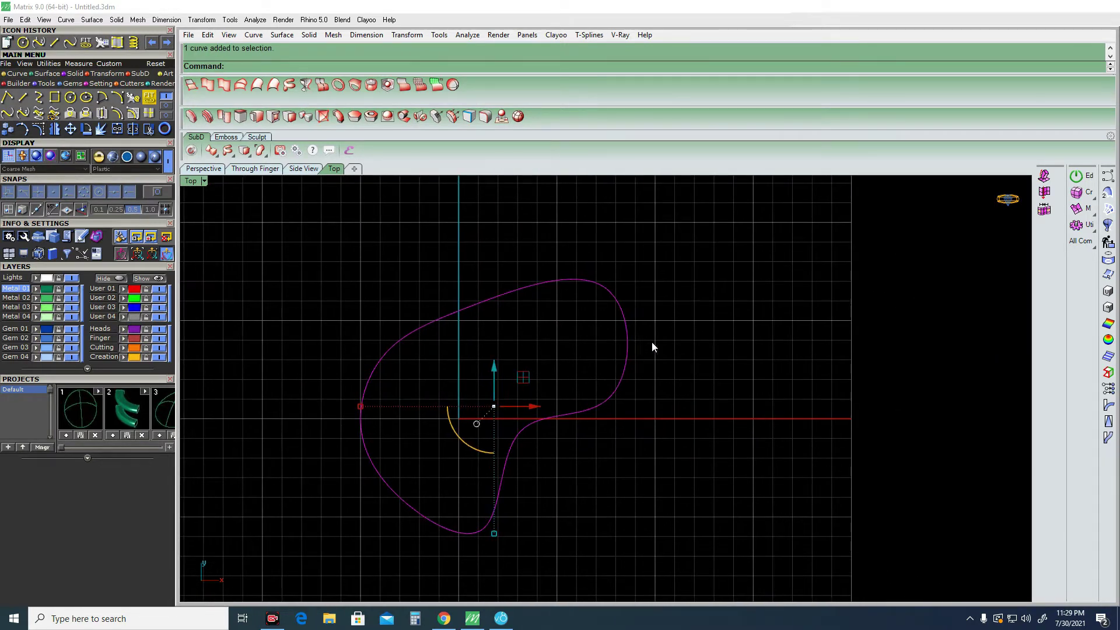
pyautogui.moveTo(558, 335); pyautogui.dragTo(598, 324, button='right')
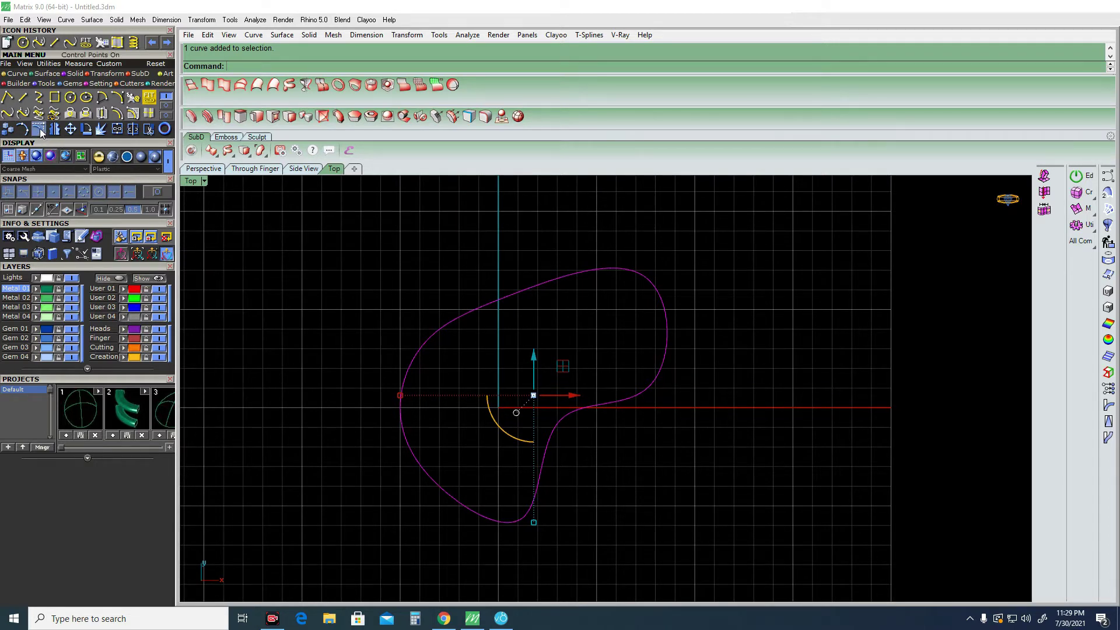
pyautogui.click(40, 129)
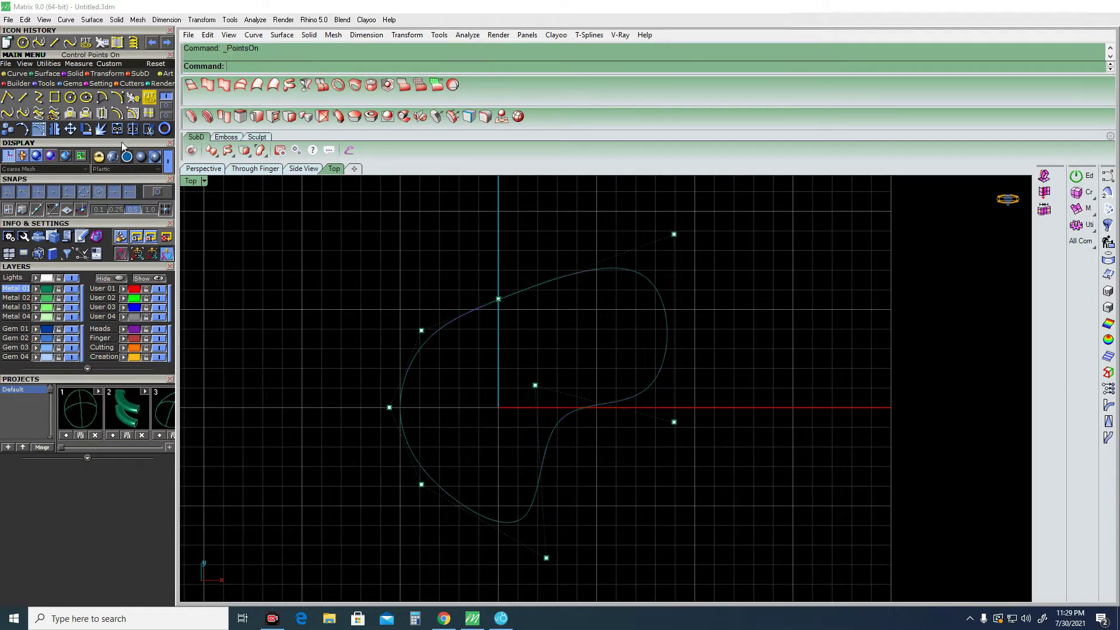
pyautogui.click(497, 297)
pyautogui.moveTo(497, 298); pyautogui.dragTo(456, 223)
pyautogui.moveTo(421, 330); pyautogui.dragTo(522, 320)
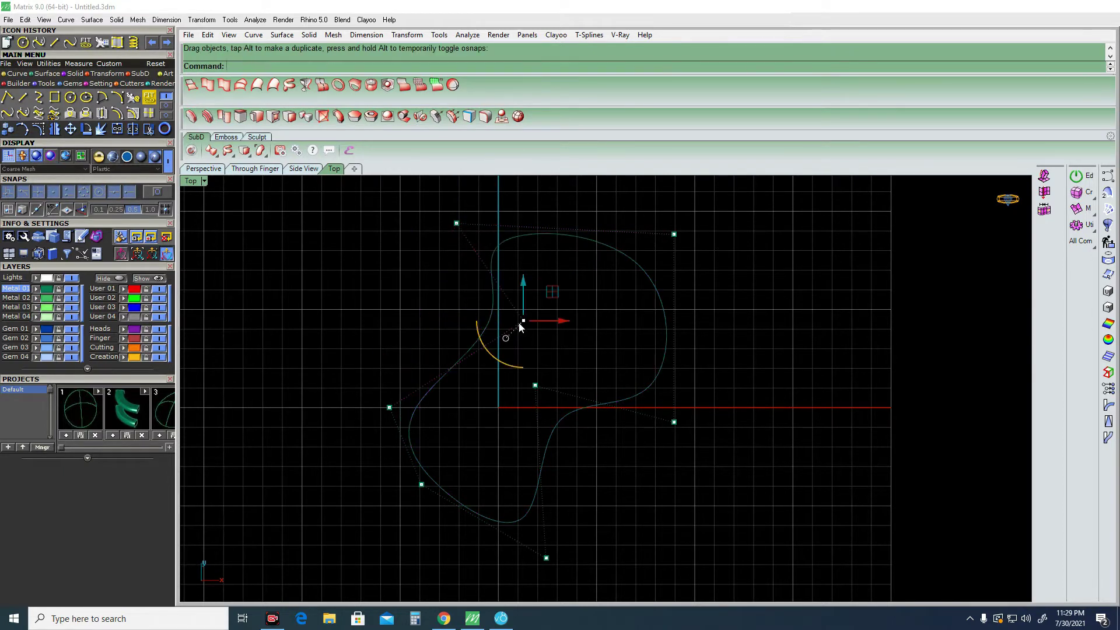
pyautogui.click(365, 319)
pyautogui.press('Escape')
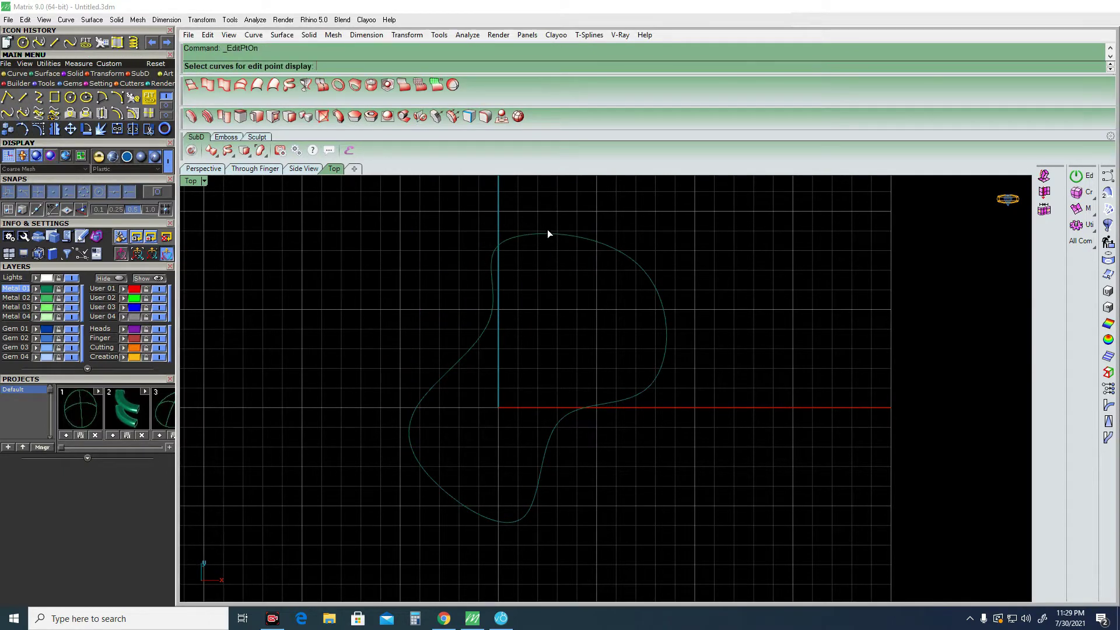
# Turn on the curve's edit points and drag two of them to reshape it.
pyautogui.click(546, 234)
pyautogui.press('Return')
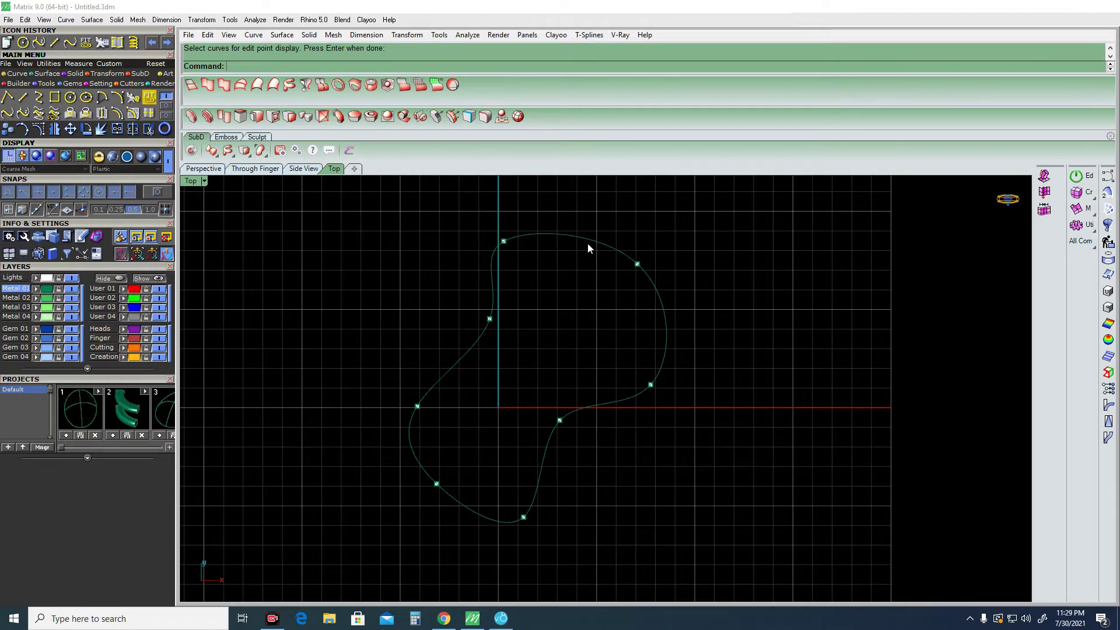
pyautogui.moveTo(490, 319); pyautogui.dragTo(551, 351)
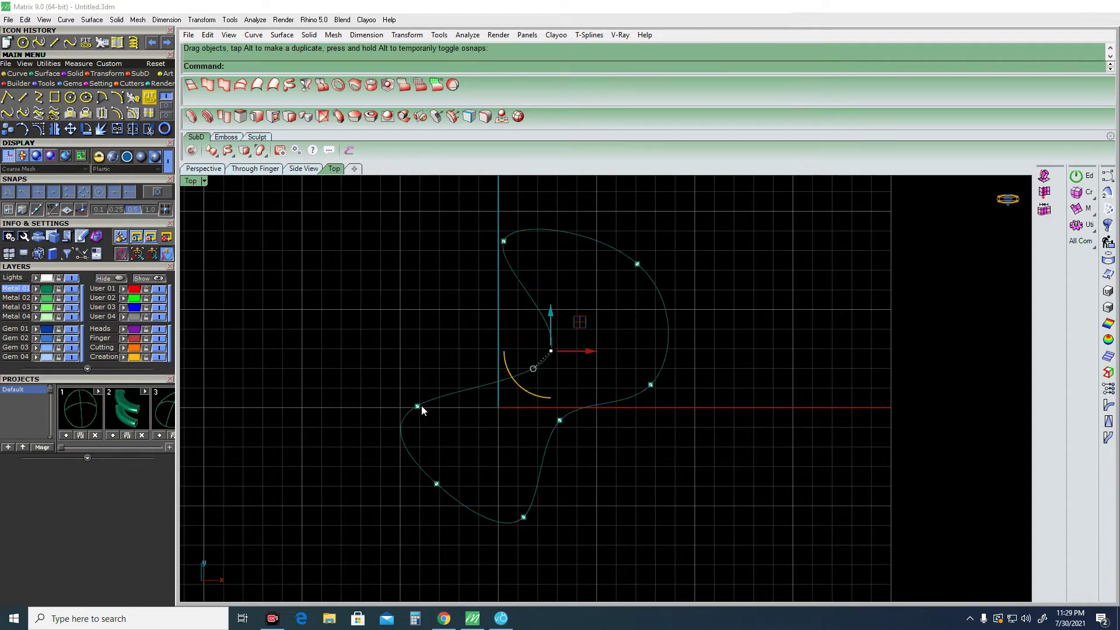
pyautogui.moveTo(418, 406); pyautogui.dragTo(431, 339)
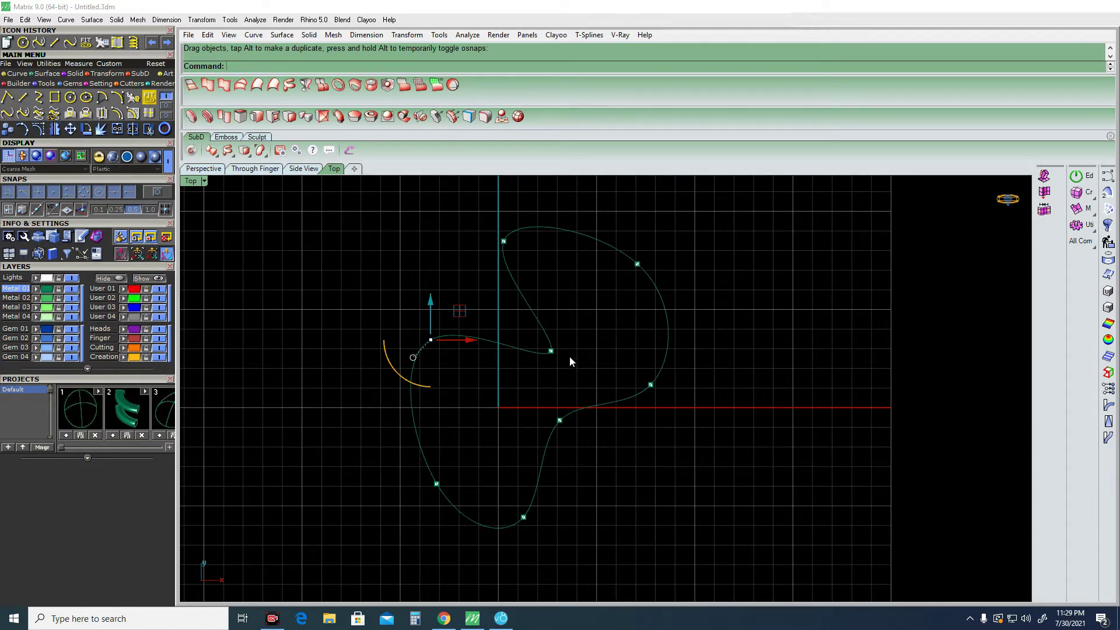
pyautogui.press('Escape')
pyautogui.press('Escape')
# Move a middle control point up and left to refine the curve's shape.
pyautogui.click(552, 349)
pyautogui.press('F10')
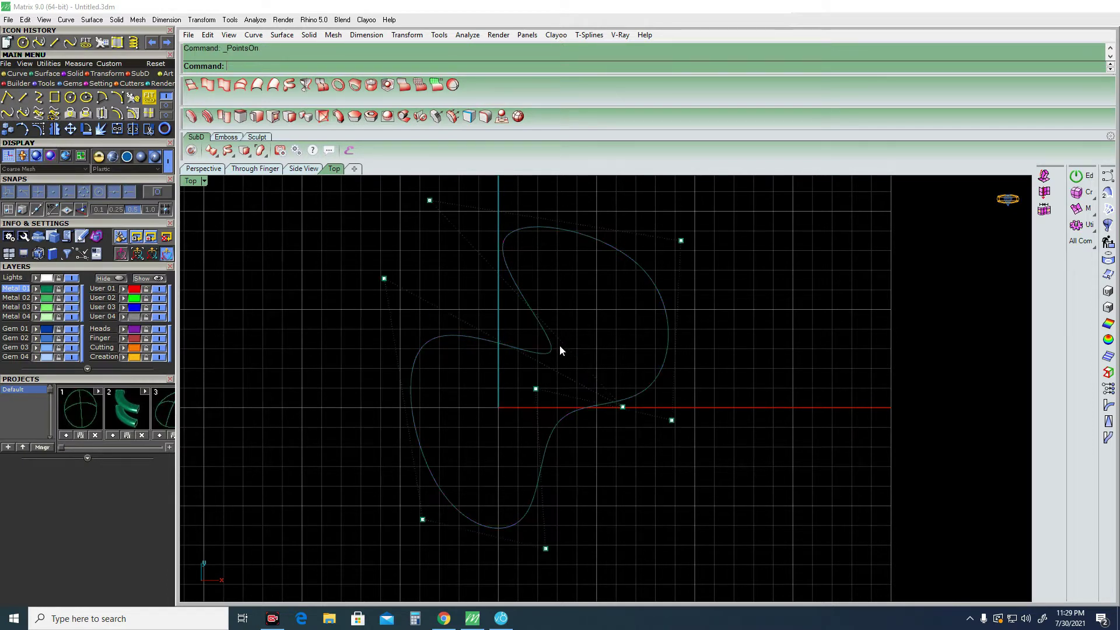
pyautogui.click(622, 406)
pyautogui.moveTo(623, 407); pyautogui.dragTo(535, 346)
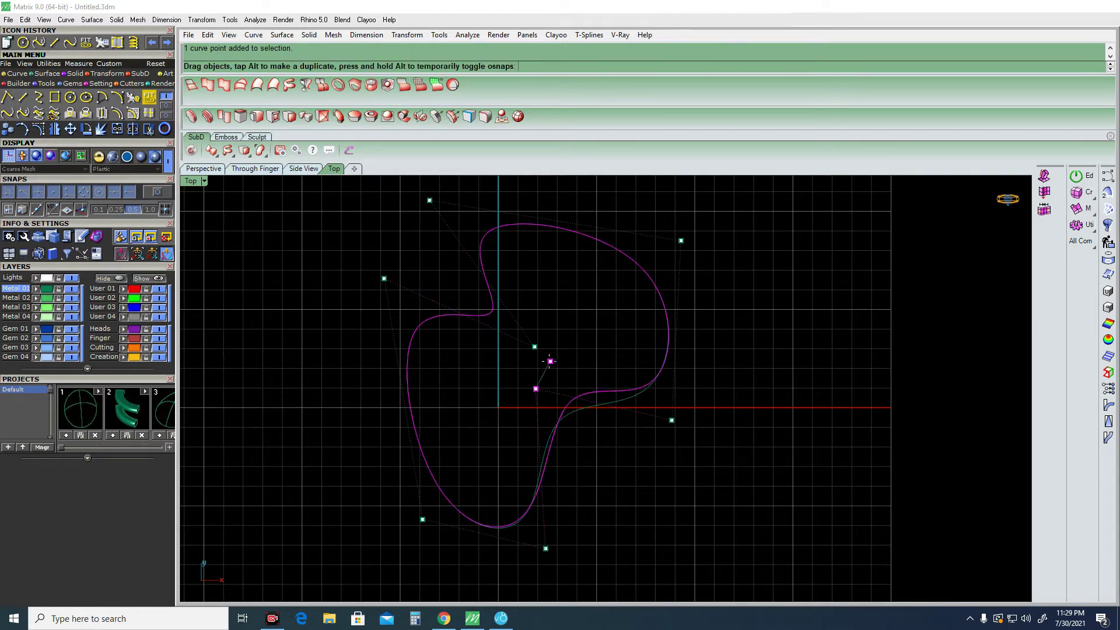
pyautogui.press('Escape')
# Select the reshaped curve and delete it.
pyautogui.click(636, 384)
pyautogui.scroll(-1, 647, 368)
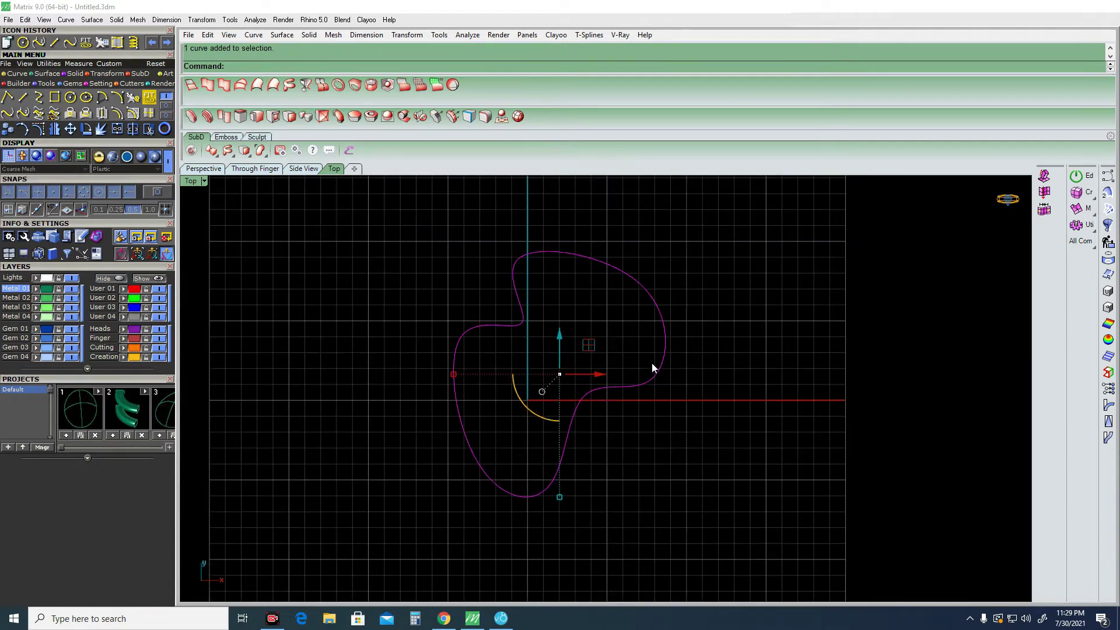
pyautogui.press('Delete')
pyautogui.scroll(-1, 584, 326)
pyautogui.moveTo(370, 318); pyautogui.dragTo(395, 327, button='right')
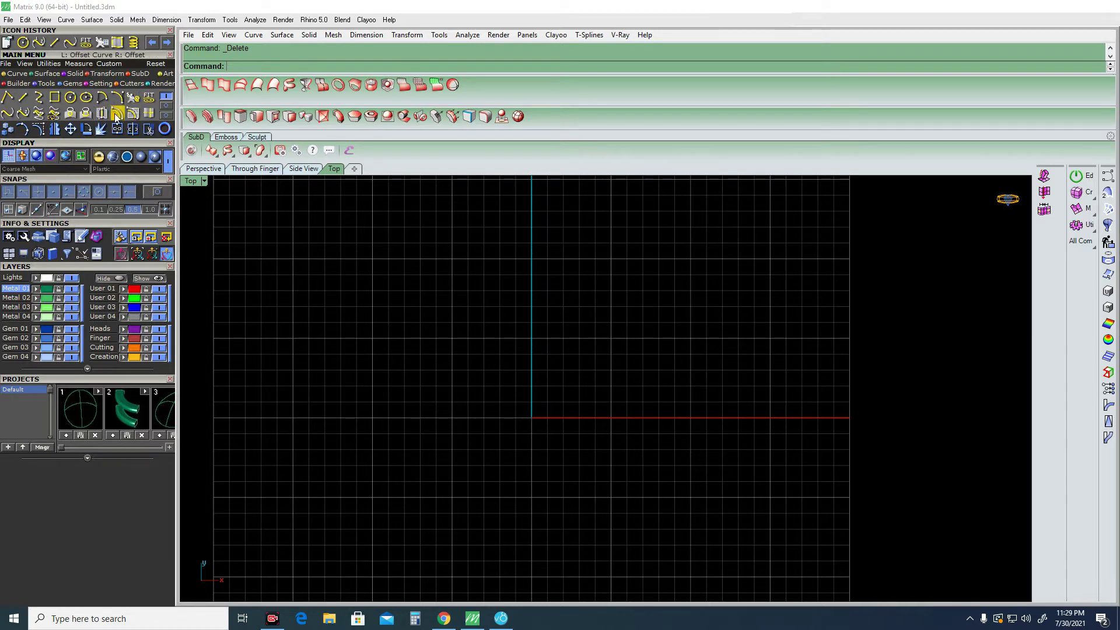
# Draw a spiral around an axis clicked across the Top view, setting both diameters.
pyautogui.click(166, 115)
pyautogui.click(166, 96)
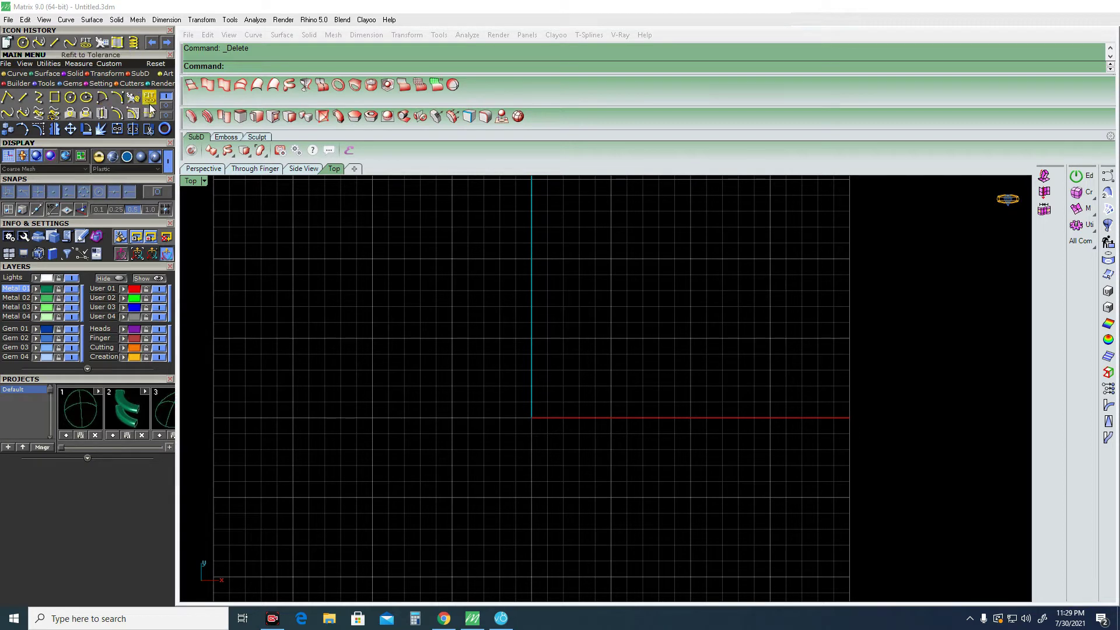
pyautogui.click(165, 105)
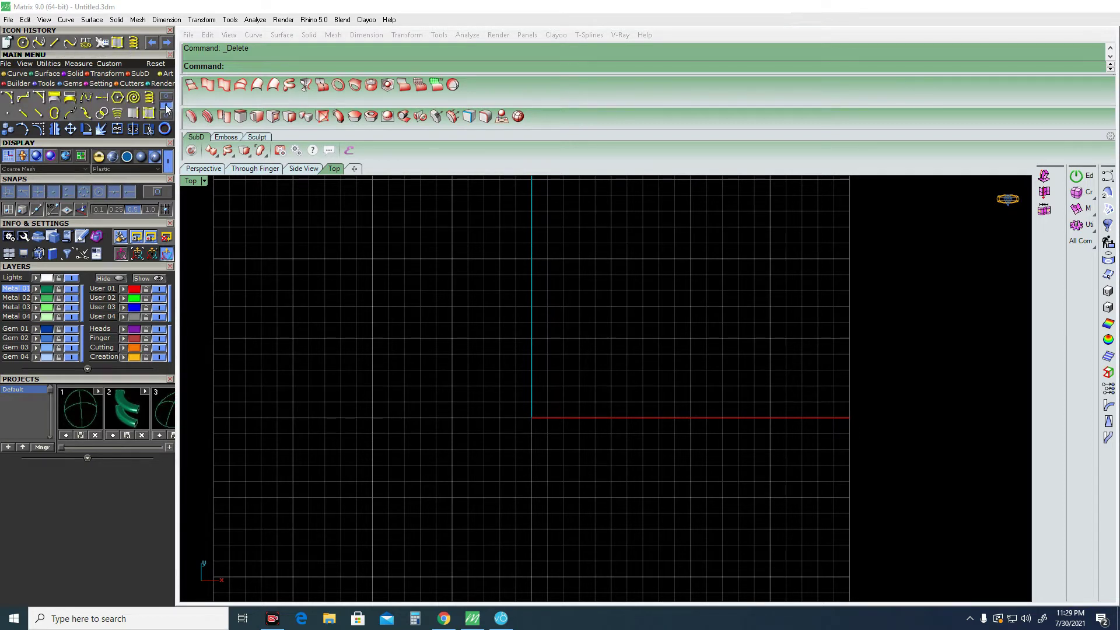
pyautogui.click(132, 97)
pyautogui.click(496, 398)
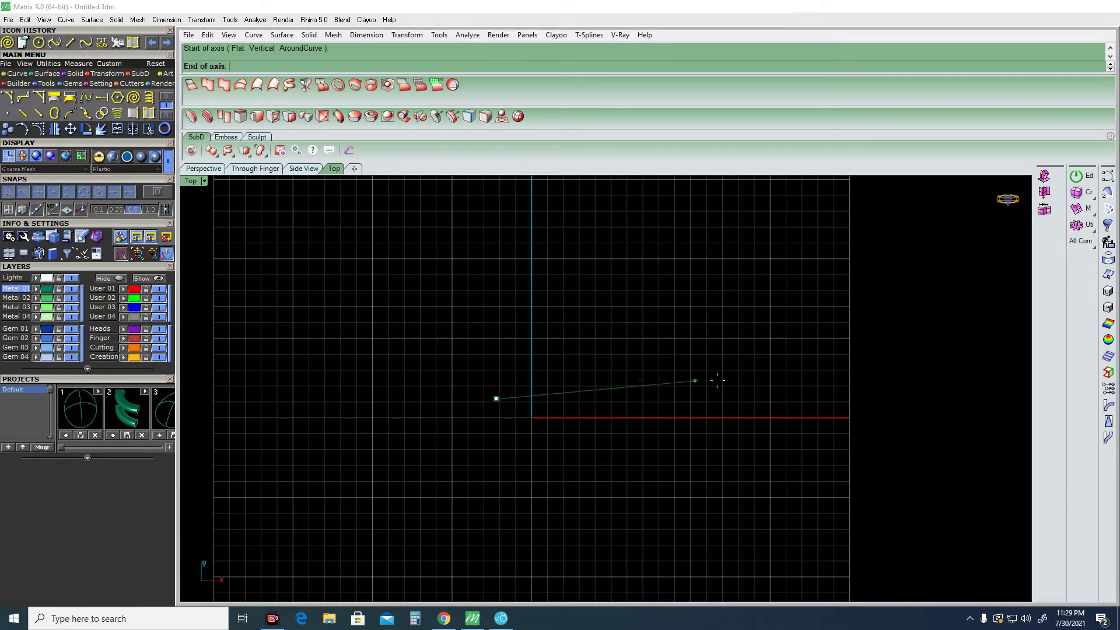
pyautogui.click(719, 380)
pyautogui.click(697, 298)
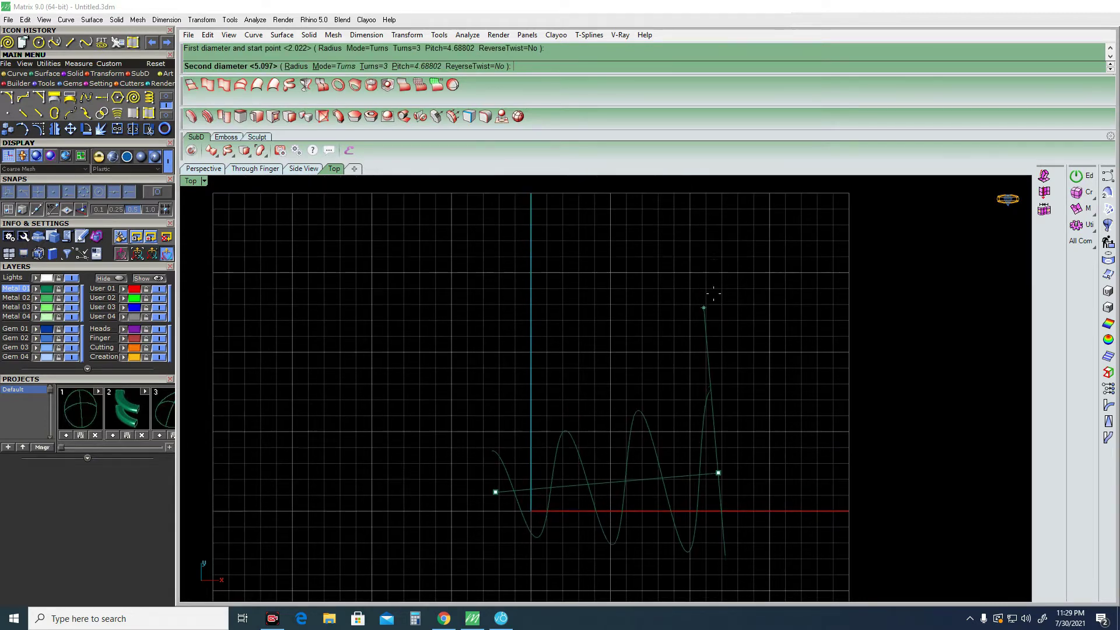
pyautogui.click(704, 261)
# Orbit the view to inspect the spiral in 3D and select the spiral curve.
pyautogui.scroll(-3, 705, 262)
pyautogui.moveTo(748, 418)
pyautogui.keyDown('ctrl'); pyautogui.keyDown('shift'); pyautogui.mouseDown(button='right')
pyautogui.moveTo(651, 328)
pyautogui.moveTo(554, 280)
pyautogui.mouseUp(button='right'); pyautogui.keyUp('shift'); pyautogui.keyUp('ctrl')
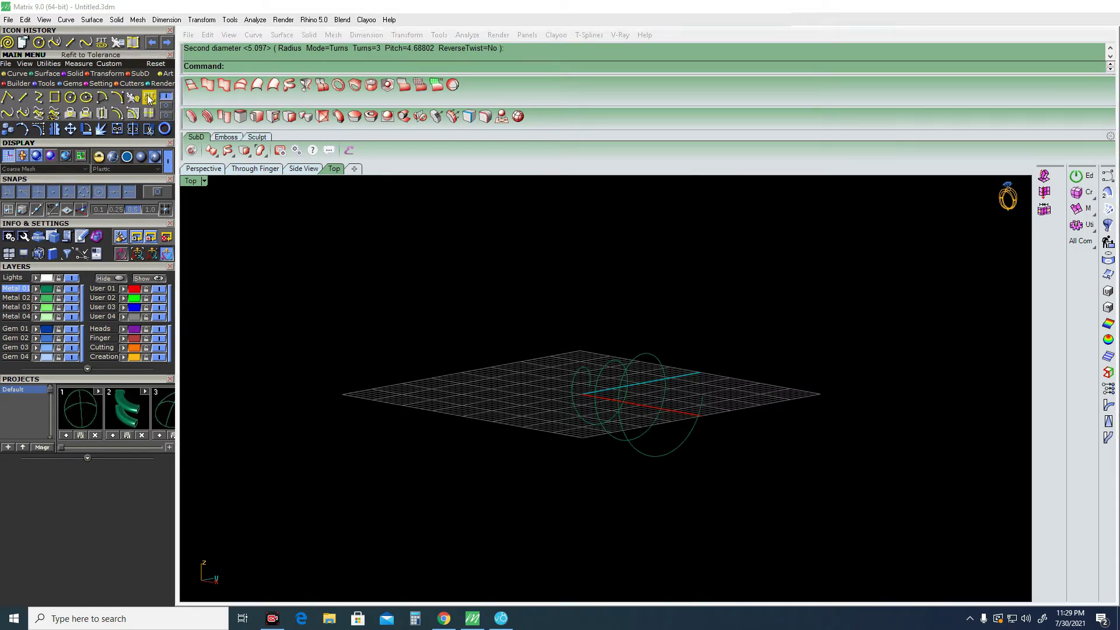
pyautogui.click(149, 98)
pyautogui.moveTo(662, 319)
pyautogui.keyDown('ctrl'); pyautogui.keyDown('shift'); pyautogui.mouseDown(button='right')
pyautogui.moveTo(644, 411)
pyautogui.moveTo(667, 452)
pyautogui.moveTo(664, 439)
pyautogui.mouseUp(button='right'); pyautogui.keyUp('shift'); pyautogui.keyUp('ctrl')
pyautogui.click(644, 411)
pyautogui.moveTo(712, 356)
pyautogui.keyDown('ctrl'); pyautogui.keyDown('shift'); pyautogui.mouseDown(button='right')
pyautogui.moveTo(580, 328)
pyautogui.moveTo(582, 315)
pyautogui.mouseUp(button='right'); pyautogui.keyUp('shift'); pyautogui.keyUp('ctrl')
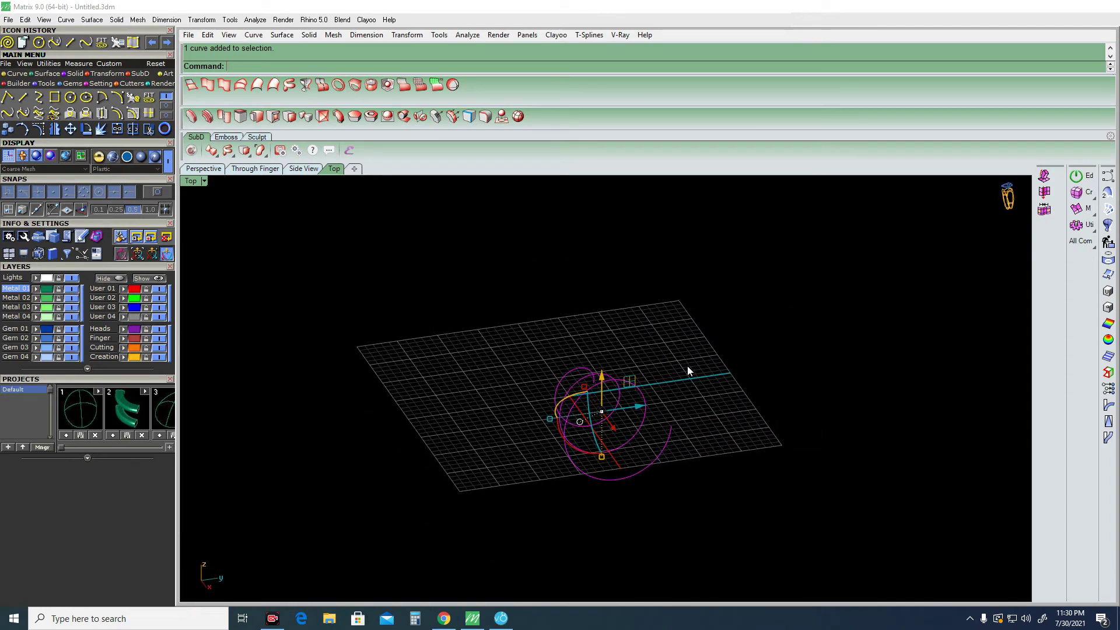
# Check the spiral's control points, then rebuild it with the Rebuild command.
pyautogui.press('F10')
pyautogui.moveTo(687, 365)
pyautogui.keyDown('ctrl'); pyautogui.keyDown('shift'); pyautogui.mouseDown(button='right')
pyautogui.moveTo(659, 412)
pyautogui.moveTo(659, 402)
pyautogui.mouseUp(button='right'); pyautogui.keyUp('shift'); pyautogui.keyUp('ctrl')
pyautogui.press('Escape')
pyautogui.click(660, 412)
pyautogui.write('Rebuild')
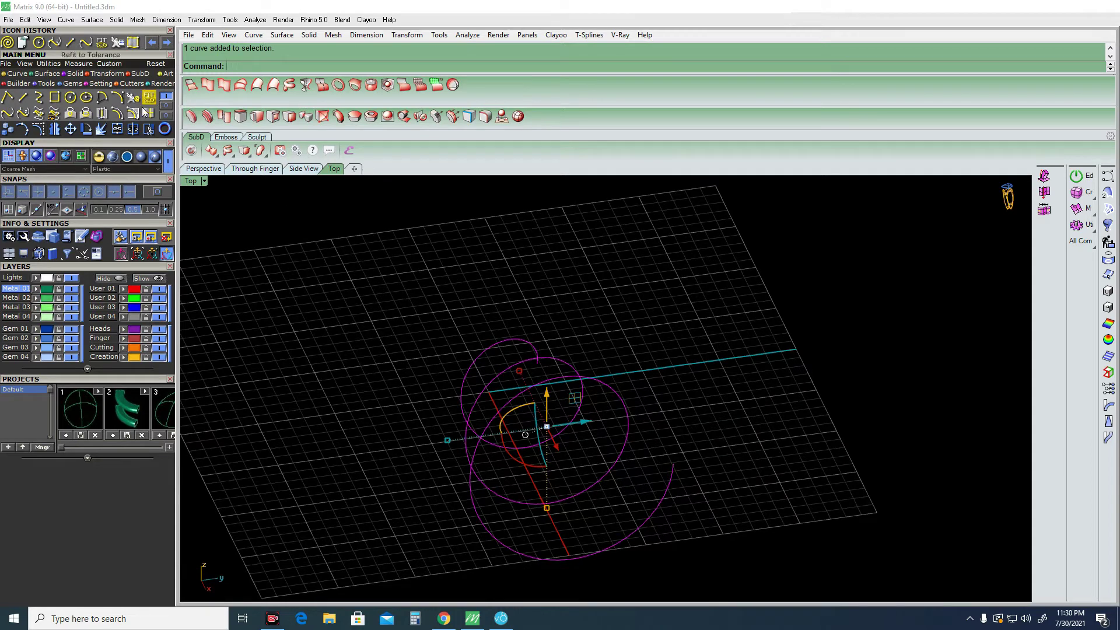
pyautogui.press('Return')
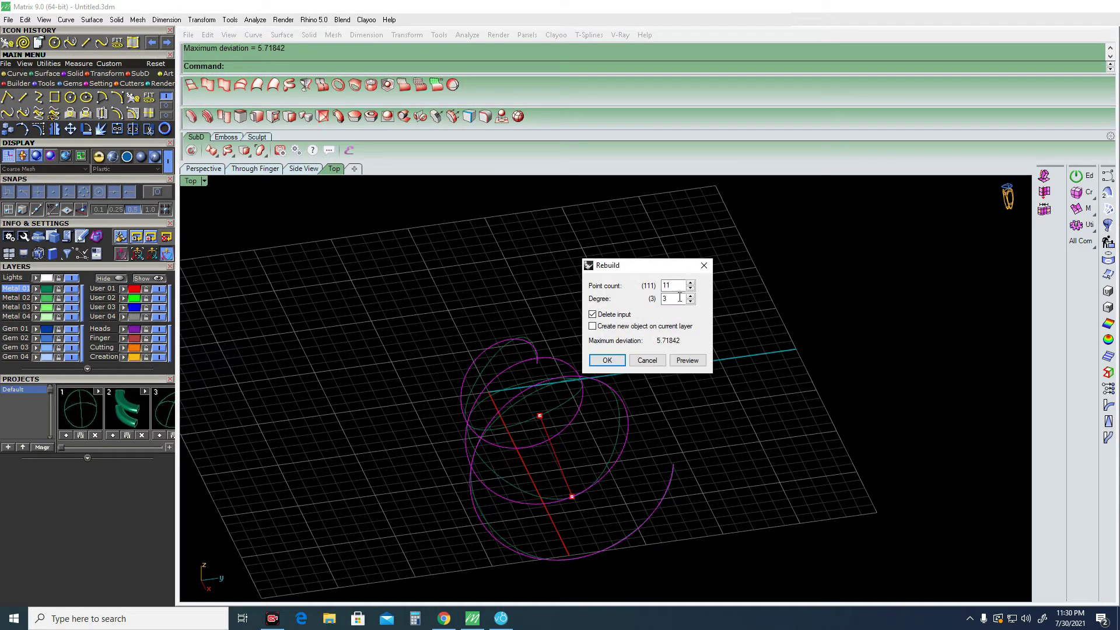
pyautogui.doubleClick(670, 285)
pyautogui.press('Return')
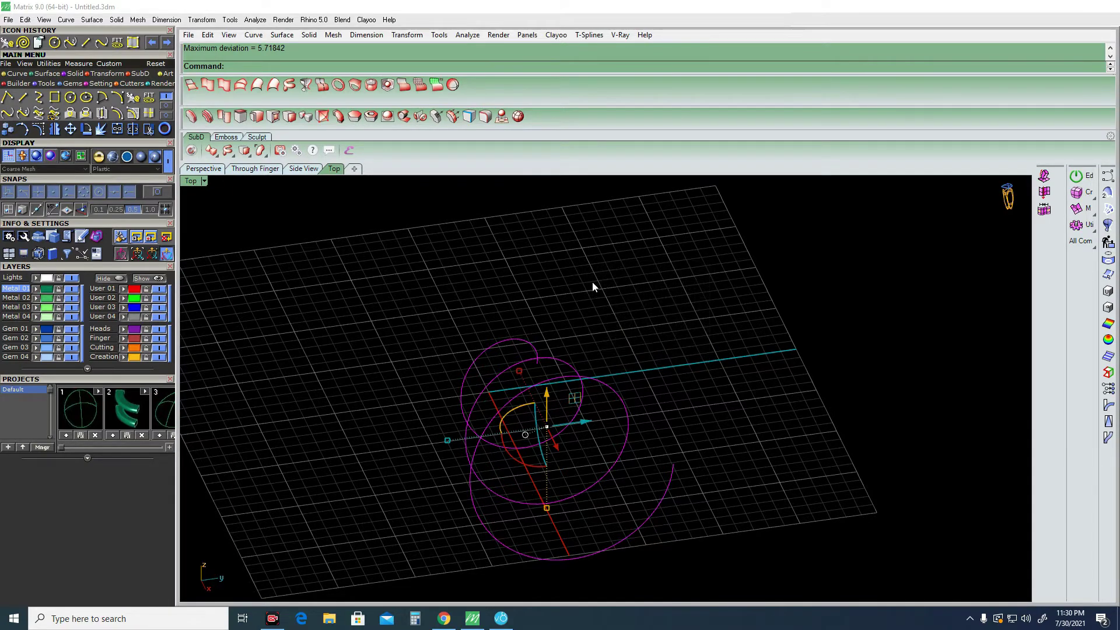
# Inspect the rebuilt points, then rebuild the spiral again with 50 points.
pyautogui.press('F10')
pyautogui.moveTo(600, 414)
pyautogui.keyDown('ctrl'); pyautogui.keyDown('shift'); pyautogui.mouseDown(button='right')
pyautogui.moveTo(604, 362)
pyautogui.moveTo(673, 390)
pyautogui.mouseUp(button='right'); pyautogui.keyUp('shift'); pyautogui.keyUp('ctrl')
pyautogui.press('Escape')
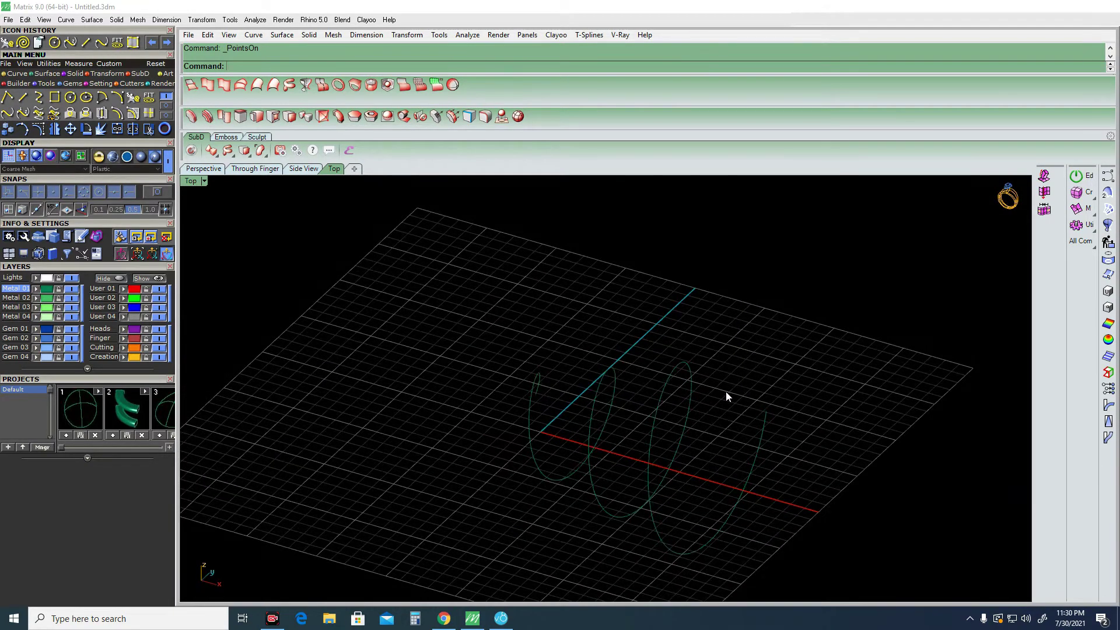
pyautogui.click(657, 417)
pyautogui.press('Return')
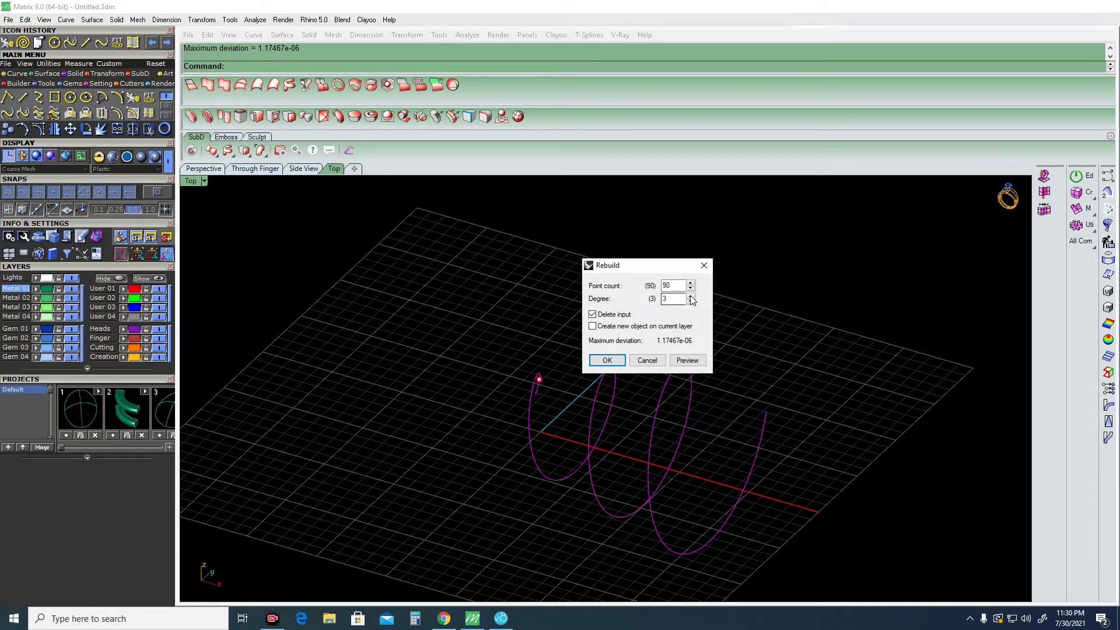
pyautogui.write('50')
pyautogui.press('Return')
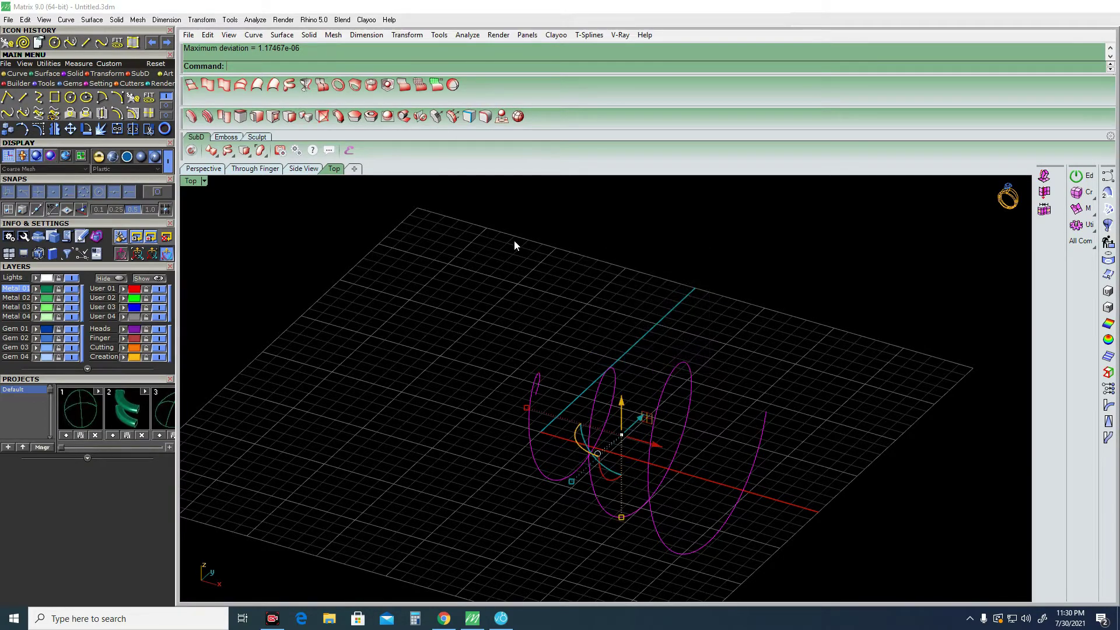
# Refit the spiral with FitCrv at degree 10 and tolerance 100.
pyautogui.press('F10')
pyautogui.moveTo(886, 333)
pyautogui.keyDown('ctrl'); pyautogui.keyDown('shift'); pyautogui.mouseDown(button='right')
pyautogui.moveTo(717, 280)
pyautogui.moveTo(716, 362)
pyautogui.mouseUp(button='right'); pyautogui.keyUp('shift'); pyautogui.keyUp('ctrl')
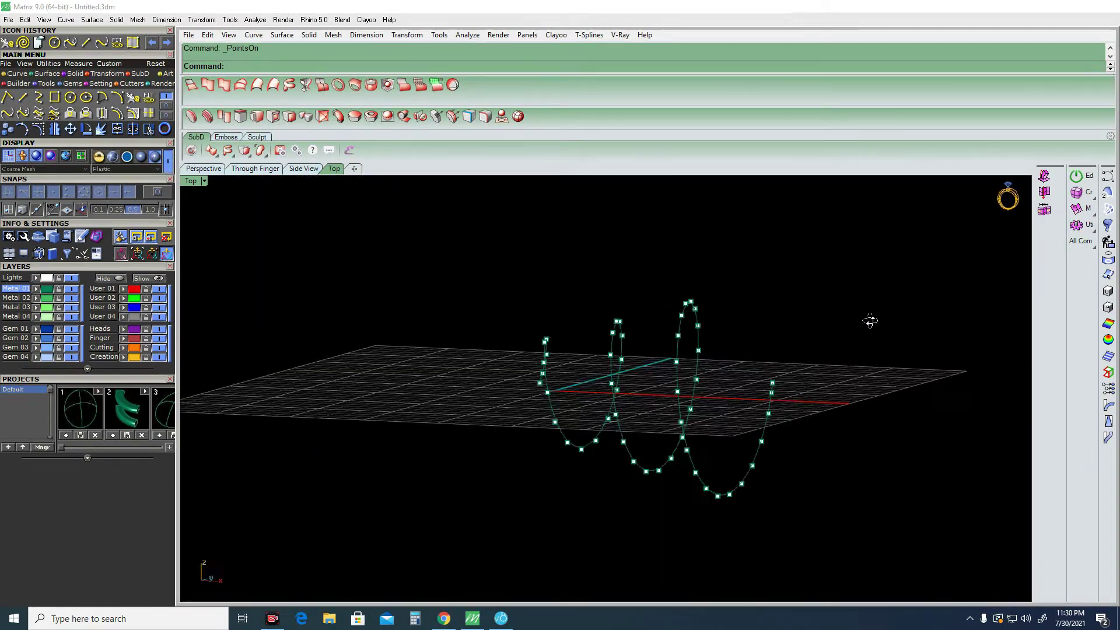
pyautogui.press('Escape')
pyautogui.click(671, 359)
pyautogui.click(322, 84)
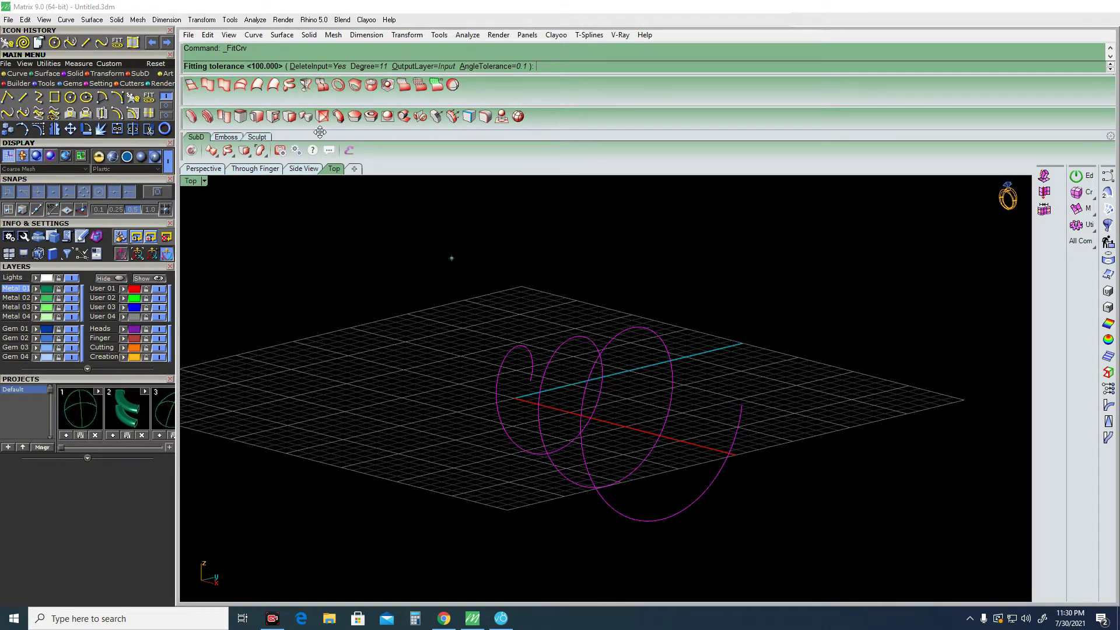
pyautogui.click(376, 66)
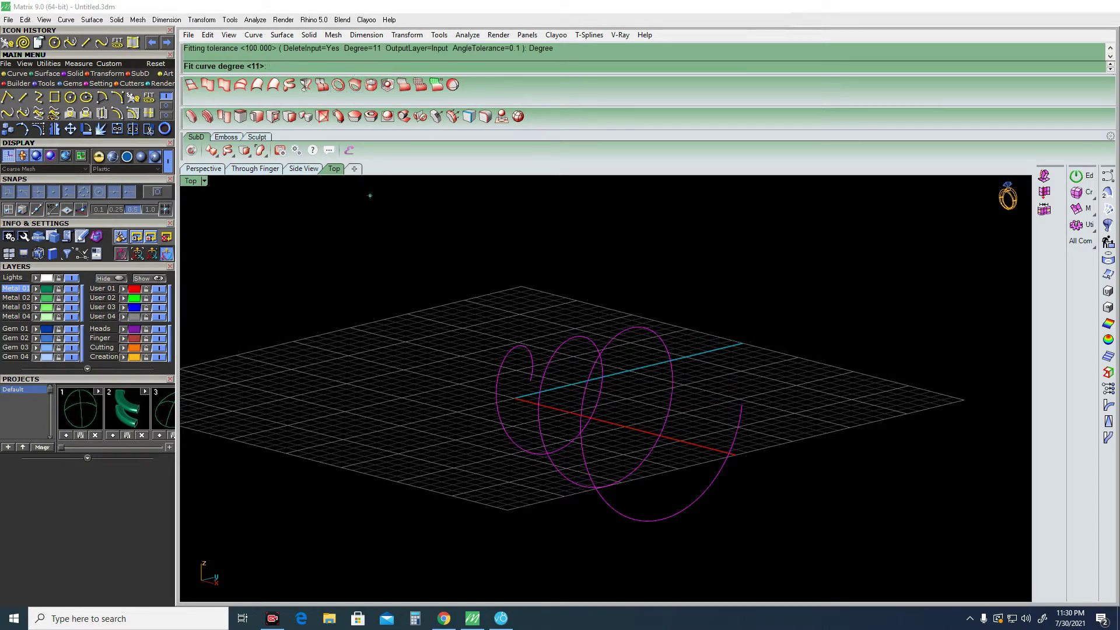
pyautogui.write('10')
pyautogui.press('Return')
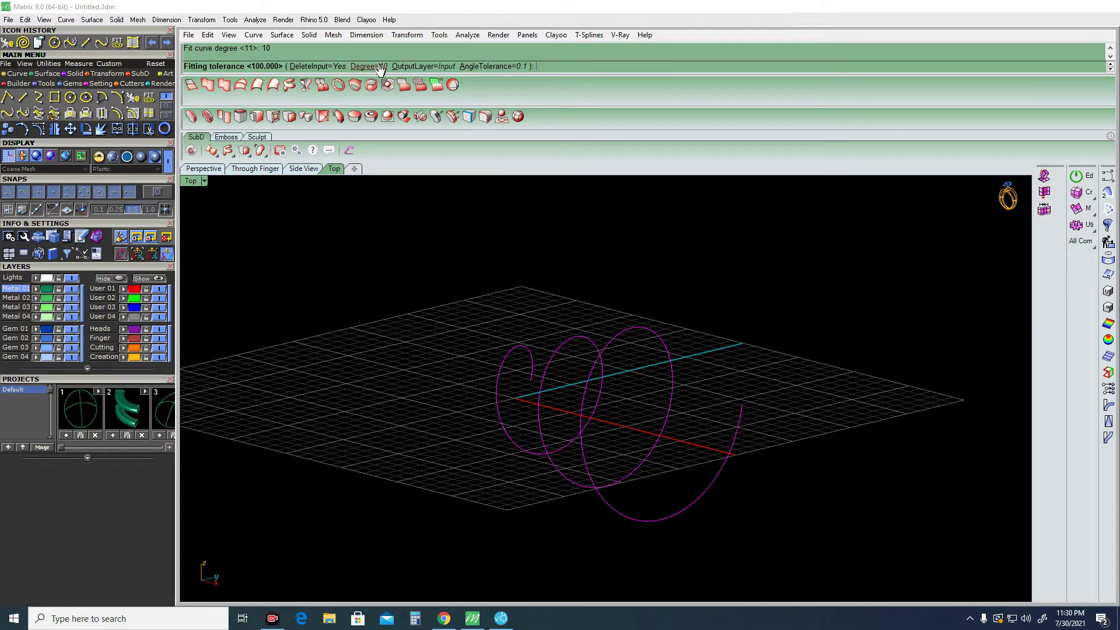
pyautogui.press('Return')
# Inspect the degree-10 refit's control points from a zoomed-out, orbited view, then hide them.
pyautogui.click(426, 120)
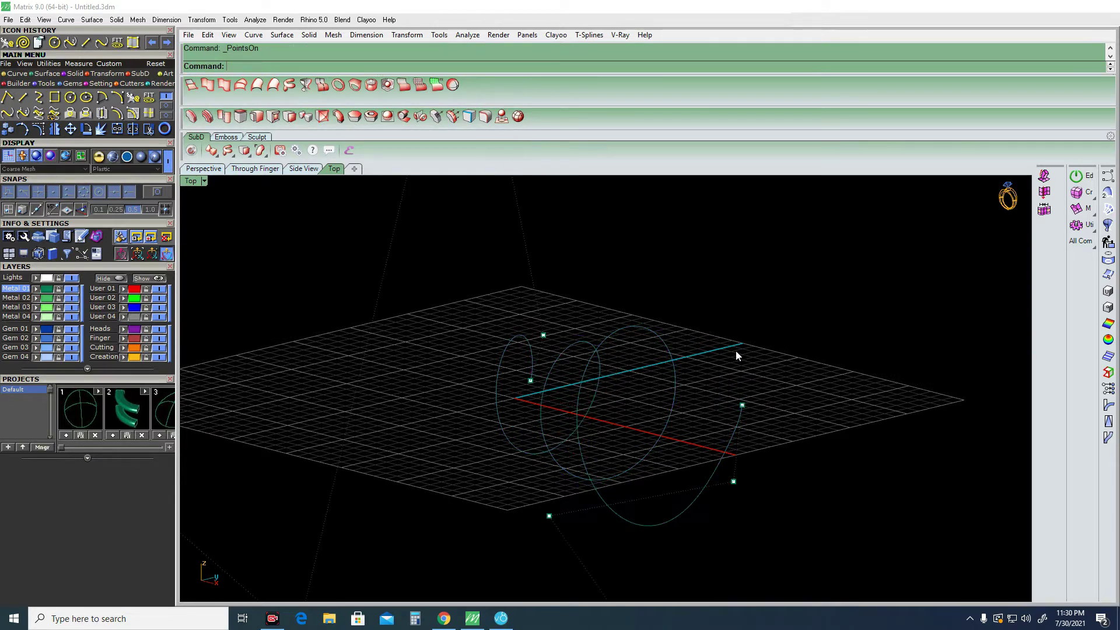
pyautogui.scroll(-5, 618, 326)
pyautogui.moveTo(618, 326)
pyautogui.mouseDown(button='right')
pyautogui.moveTo(615, 410)
pyautogui.moveTo(622, 341)
pyautogui.mouseUp(button='right')
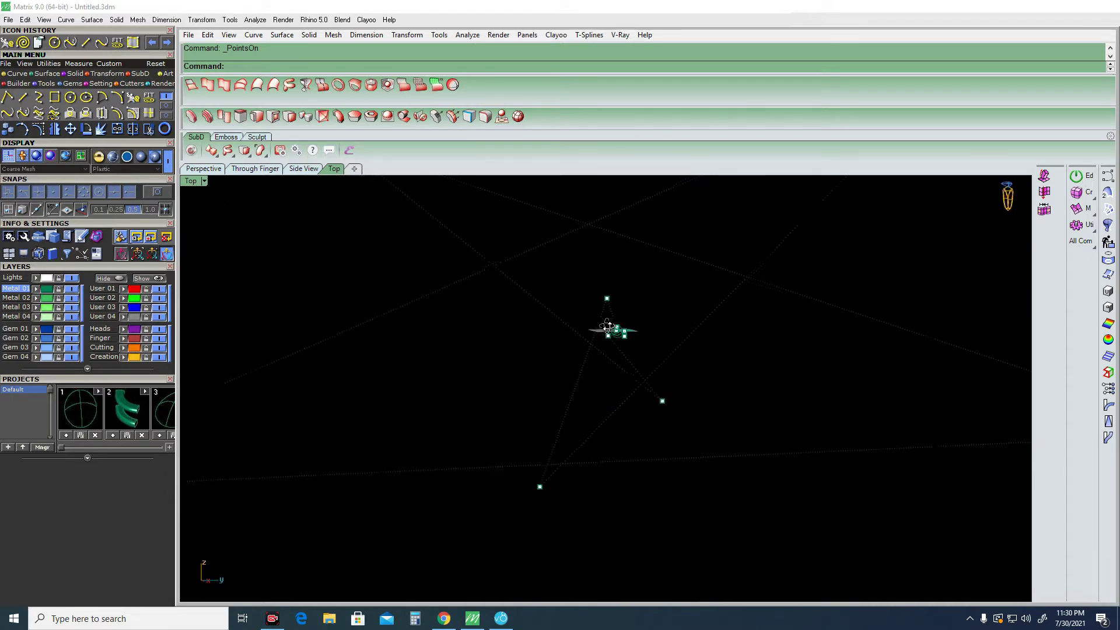
pyautogui.scroll(2, 621, 341)
pyautogui.scroll(3, 624, 324)
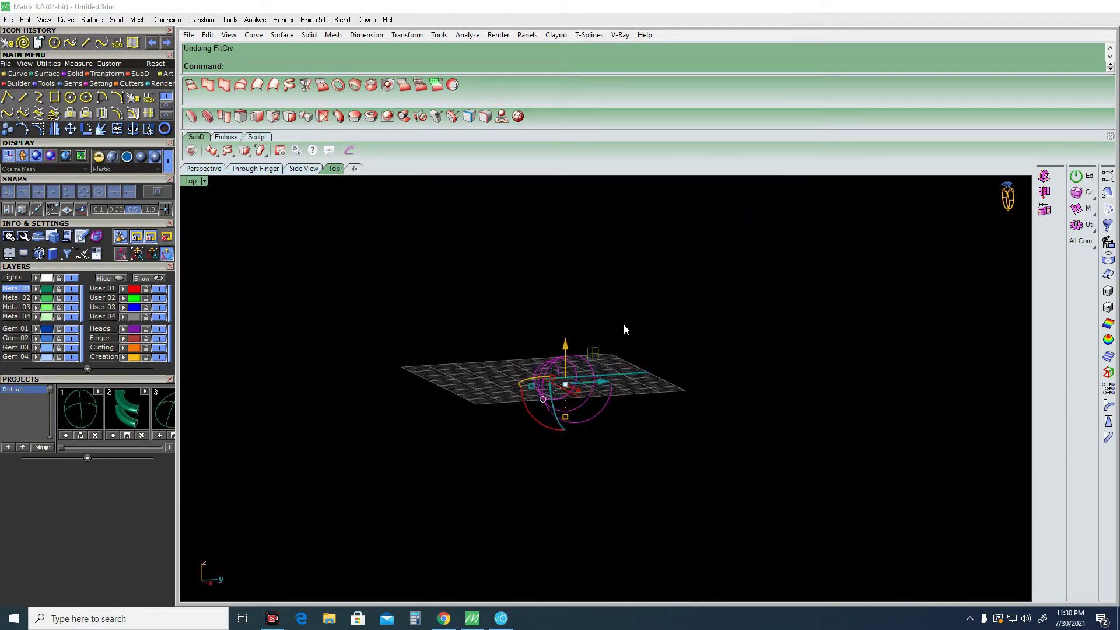
pyautogui.press('Escape')
# Refit the spiral with FitCrv at tolerance 20 and inspect its control points from several angles.
pyautogui.click(560, 387)
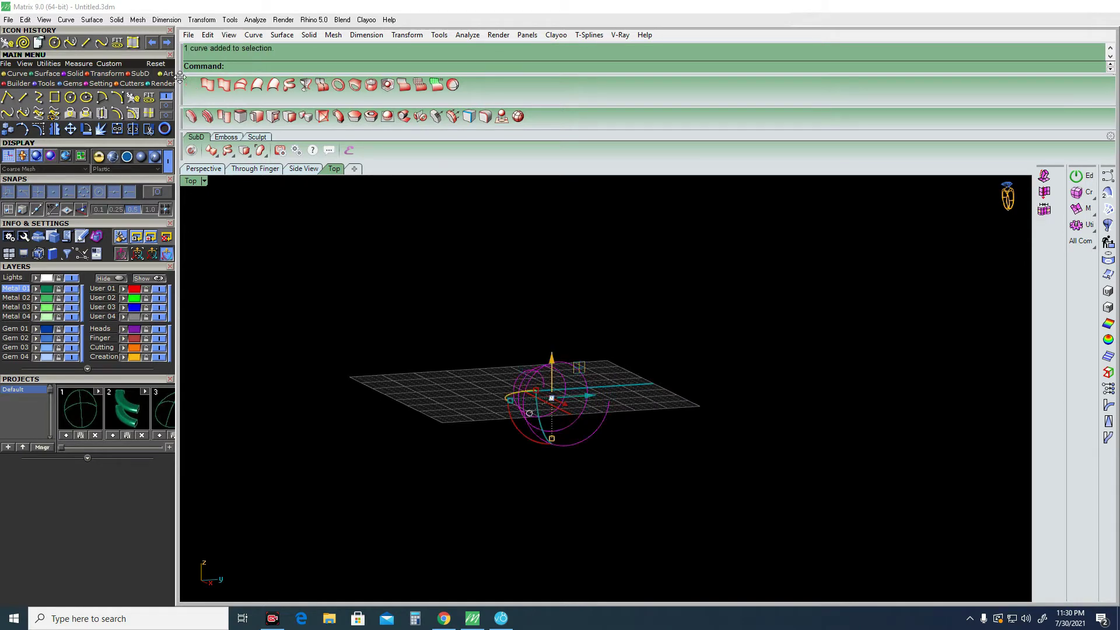
pyautogui.click(150, 104)
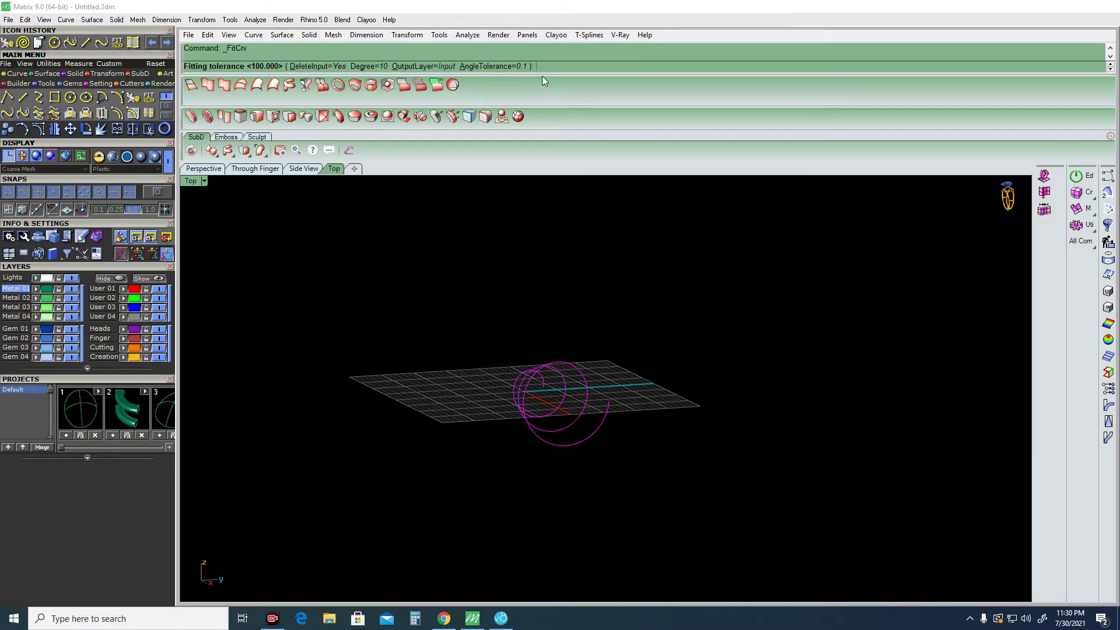
pyautogui.write('2')
pyautogui.press('Return')
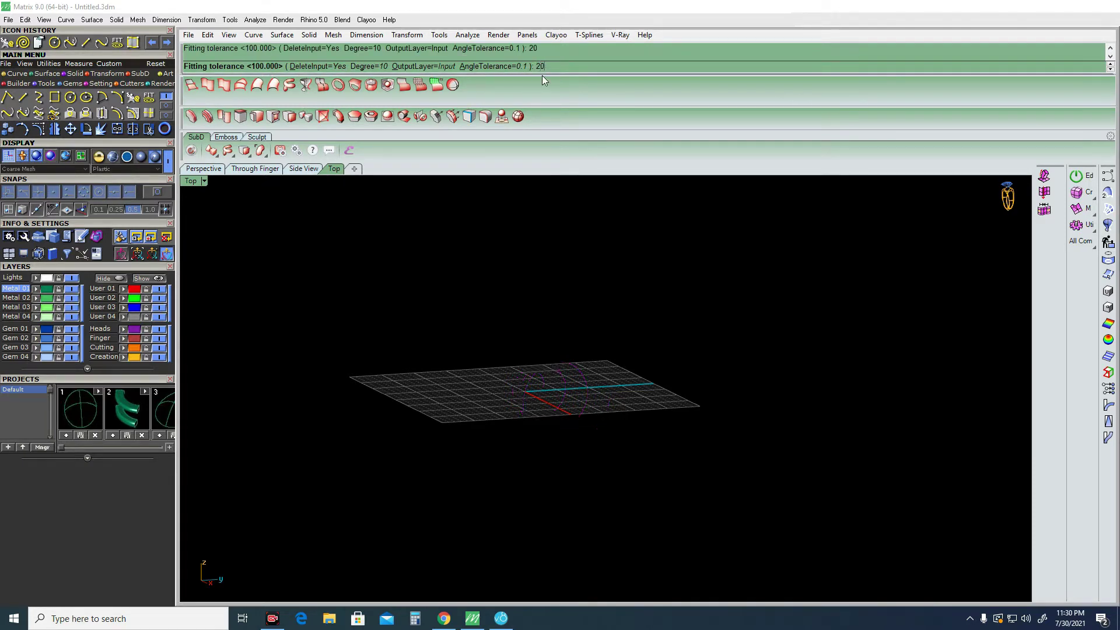
pyautogui.press('F10')
pyautogui.scroll(-5, 606, 421)
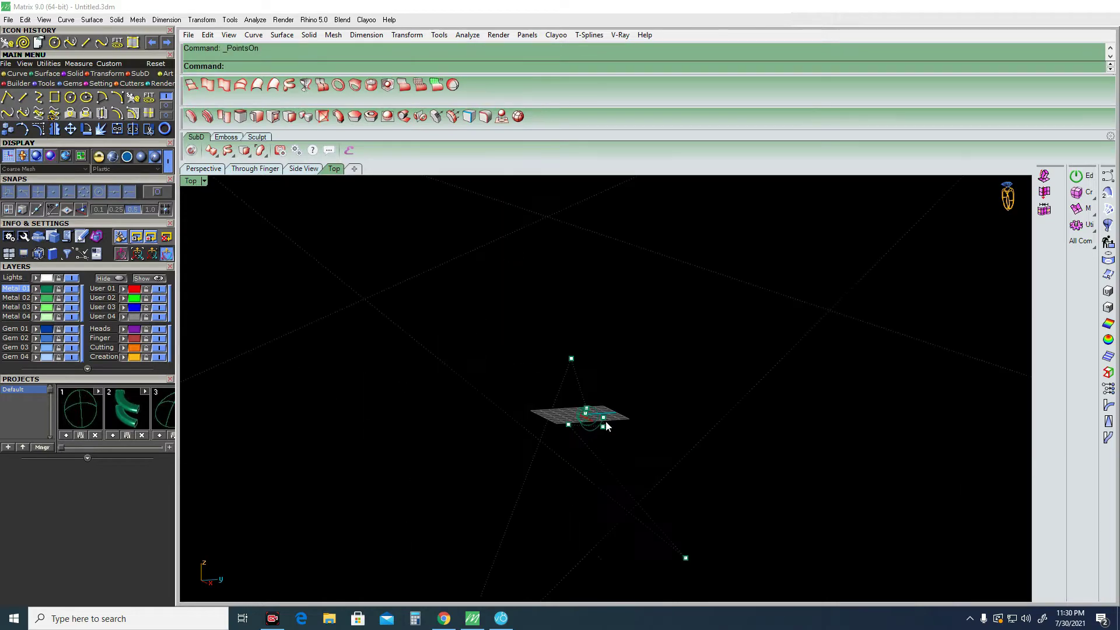
pyautogui.scroll(5, 606, 414)
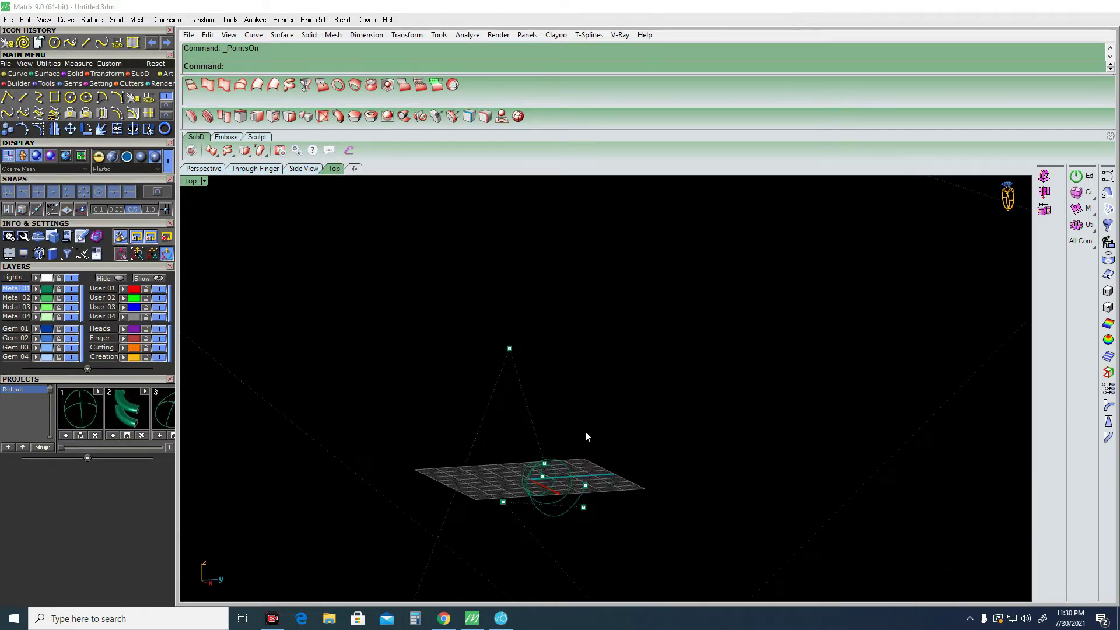
pyautogui.scroll(2, 585, 430)
pyautogui.scroll(-3, 584, 426)
pyautogui.moveTo(584, 426); pyautogui.dragTo(604, 513, button='right')
pyautogui.scroll(-2, 604, 509)
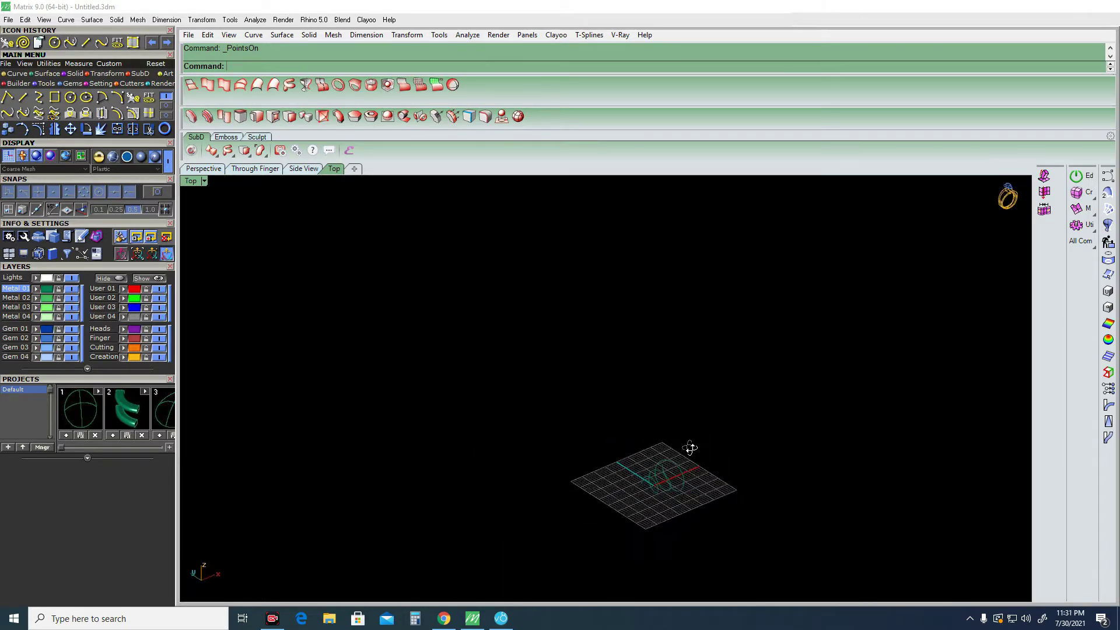
pyautogui.moveTo(613, 420)
pyautogui.mouseDown(button='right')
pyautogui.moveTo(566, 488)
pyautogui.moveTo(470, 380)
pyautogui.moveTo(652, 443)
pyautogui.moveTo(672, 534)
pyautogui.moveTo(740, 445)
pyautogui.moveTo(855, 407)
pyautogui.moveTo(823, 380)
pyautogui.moveTo(480, 400)
pyautogui.moveTo(493, 462)
pyautogui.moveTo(675, 562)
pyautogui.moveTo(667, 177)
pyautogui.moveTo(762, 425)
pyautogui.moveTo(810, 413)
pyautogui.moveTo(692, 380)
pyautogui.moveTo(805, 385)
pyautogui.moveTo(590, 405)
pyautogui.moveTo(551, 392)
pyautogui.moveTo(320, 439)
pyautogui.moveTo(636, 418)
pyautogui.mouseUp(button='right')
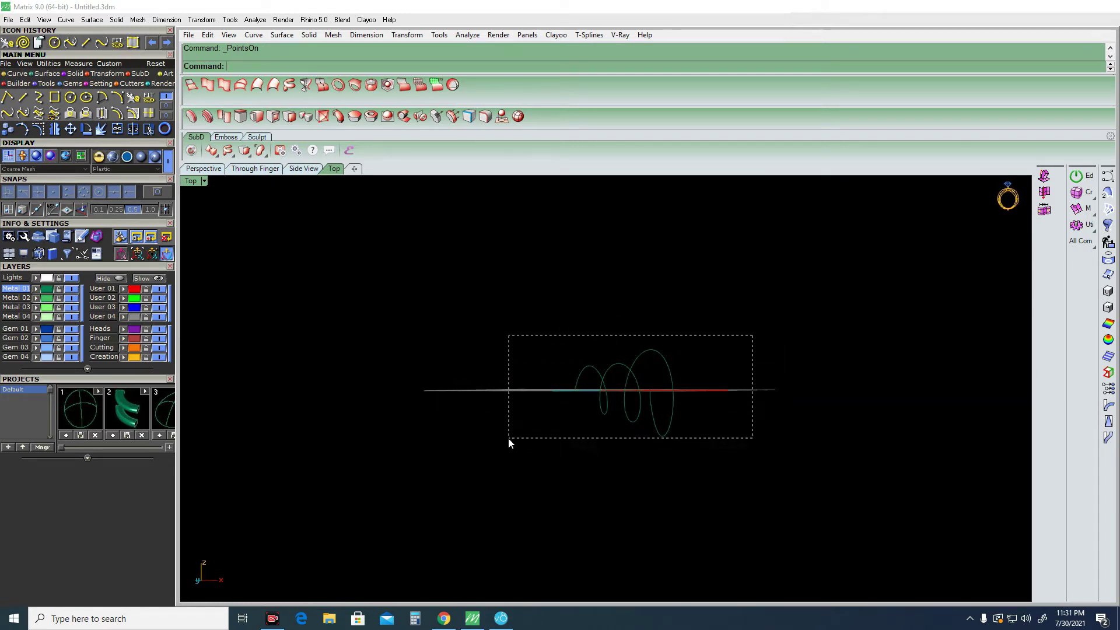
# Window-select the spiral curves, adding the remaining one, and orbit to a tilted 3D view.
pyautogui.moveTo(508, 439); pyautogui.dragTo(508, 439)
pyautogui.click(668, 355)
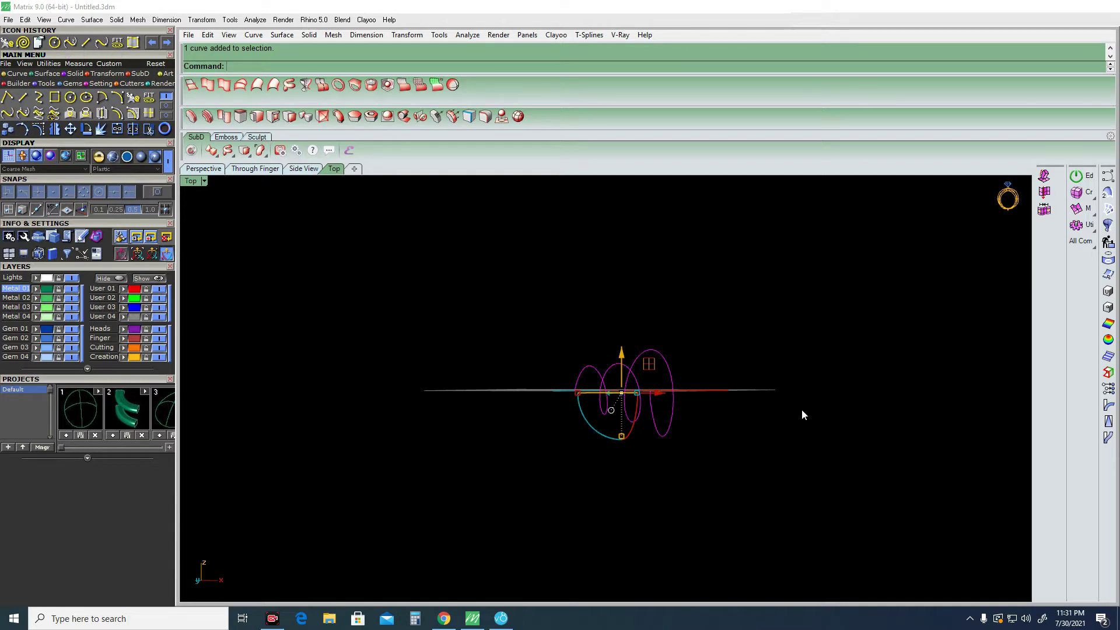
pyautogui.moveTo(699, 307); pyautogui.dragTo(730, 369, button='right')
# Return to the top-down view and delete the selected spiral curves.
pyautogui.press('Home')
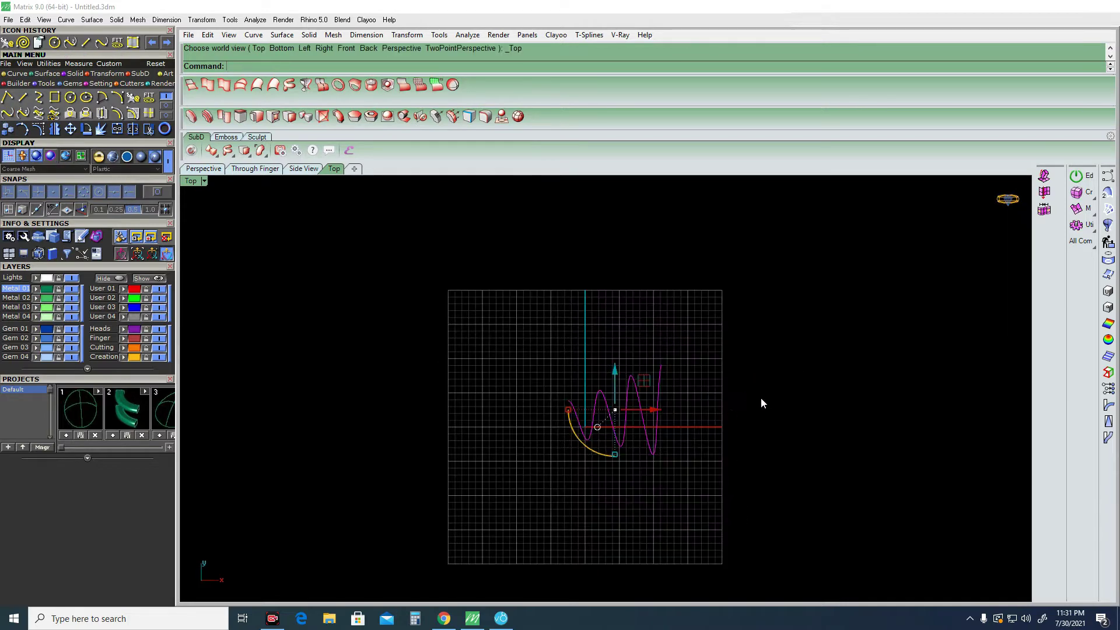
pyautogui.press('Home')
pyautogui.press('Delete')
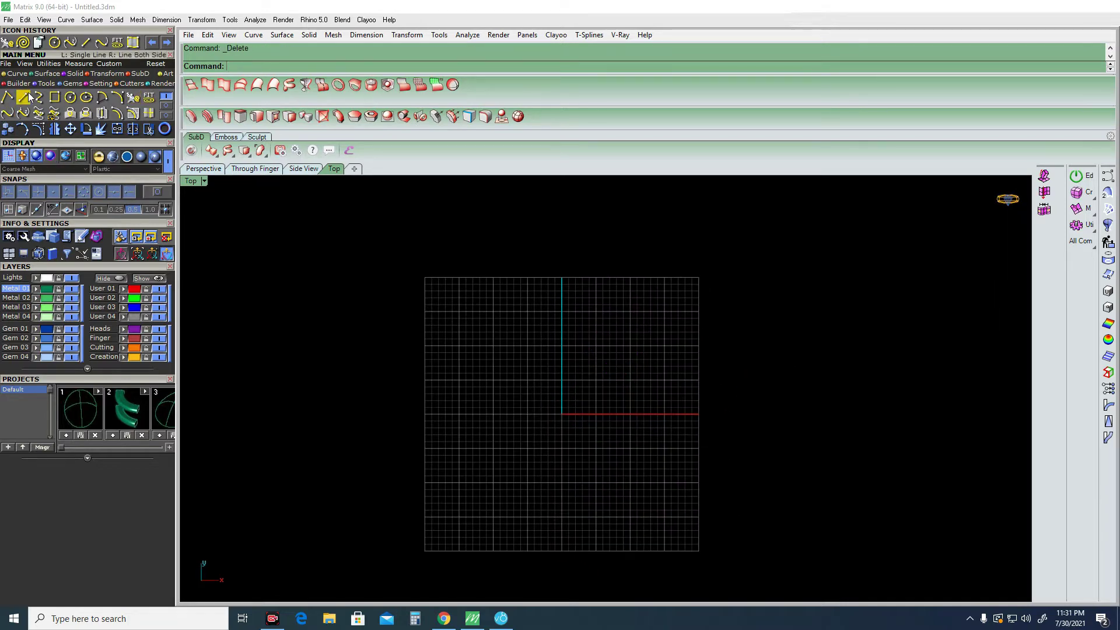
# Draw two straight lines in the Top view, one below the other.
pyautogui.click(23, 96)
pyautogui.click(483, 374)
pyautogui.click(720, 328)
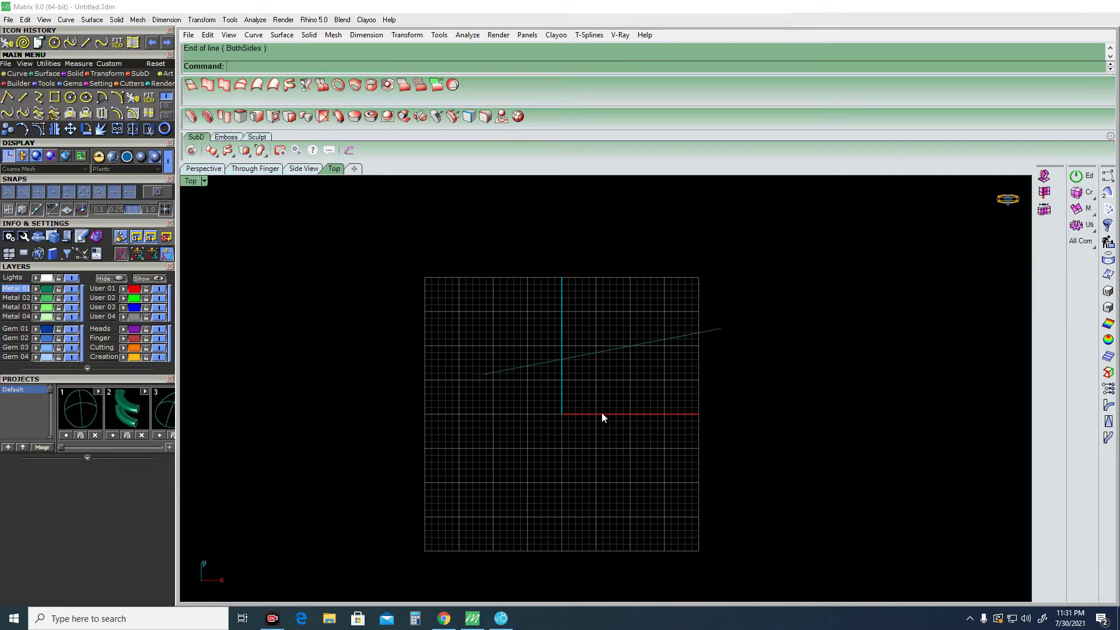
pyautogui.press('Return')
pyautogui.click(492, 433)
pyautogui.click(779, 459)
# Draw the left arc as a six-point control-point curve.
pyautogui.click(7, 97)
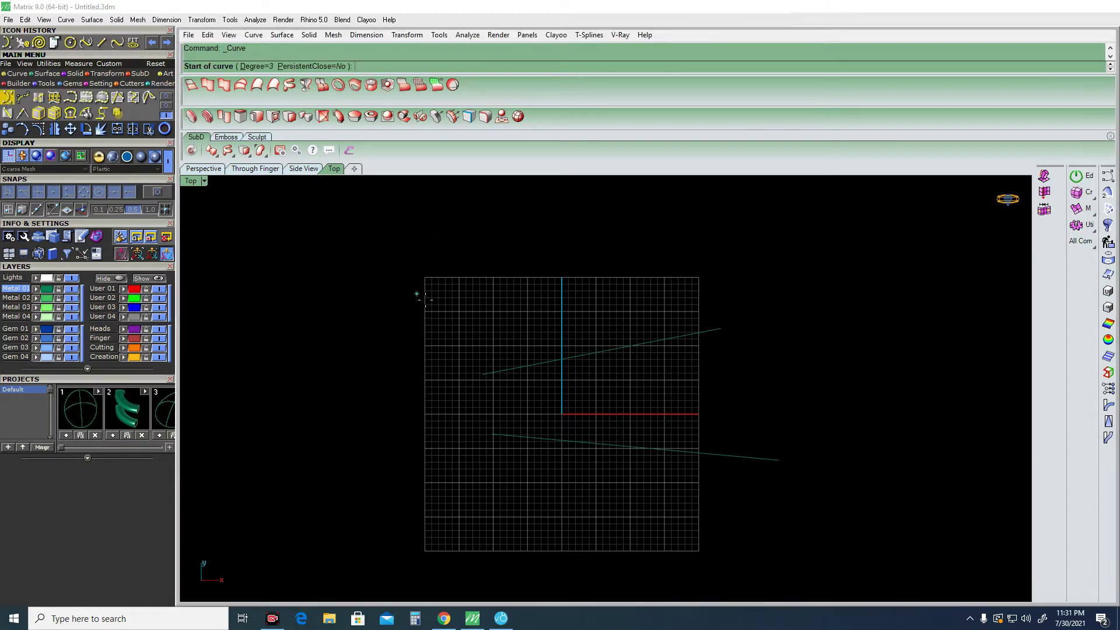
pyautogui.click(466, 298)
pyautogui.click(368, 296)
pyautogui.click(329, 368)
pyautogui.click(336, 466)
pyautogui.click(397, 503)
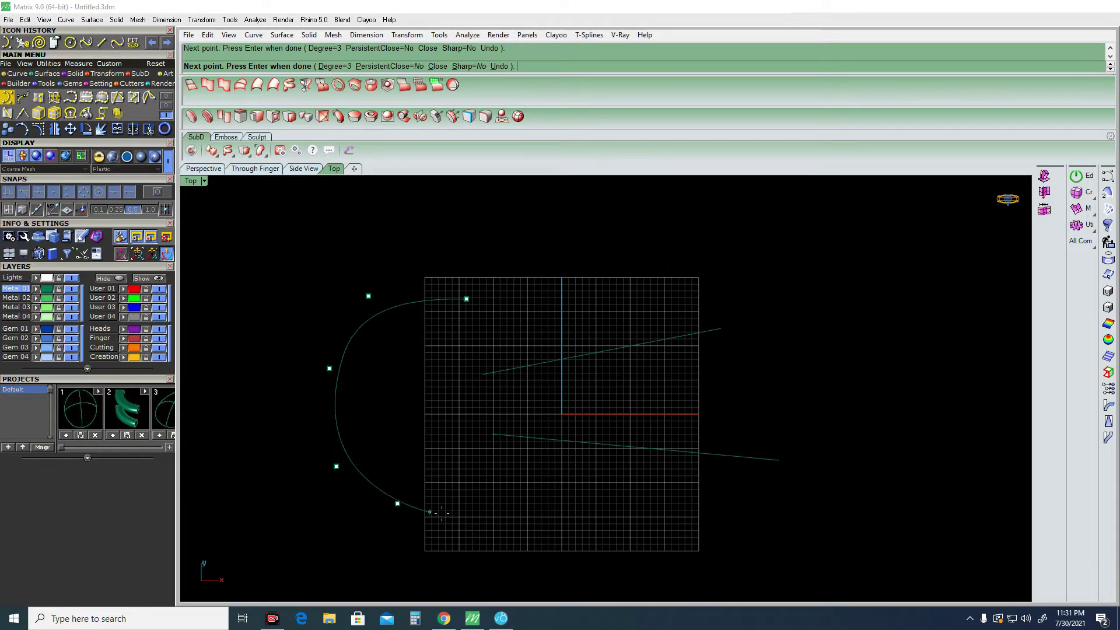
pyautogui.click(447, 515)
pyautogui.press('Return')
pyautogui.press('Return')
# Draw the right loop as a six-point control-point curve and select a drawn curve.
pyautogui.click(491, 299)
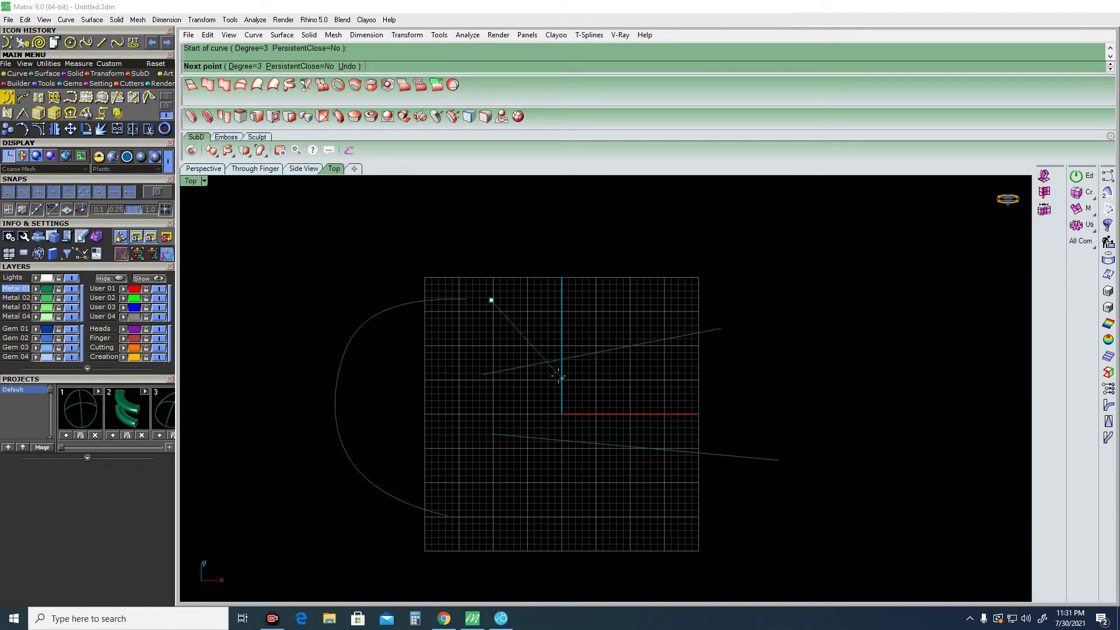
pyautogui.click(555, 374)
pyautogui.click(563, 477)
pyautogui.click(529, 544)
pyautogui.click(485, 548)
pyautogui.click(465, 524)
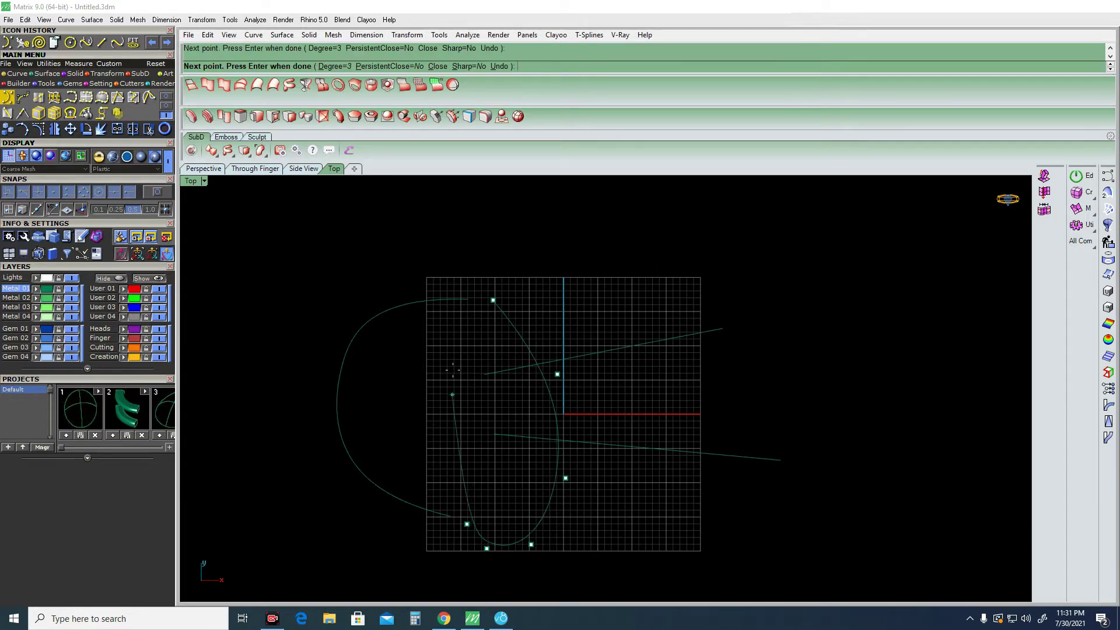
pyautogui.scroll(2, 473, 317)
pyautogui.press('Return')
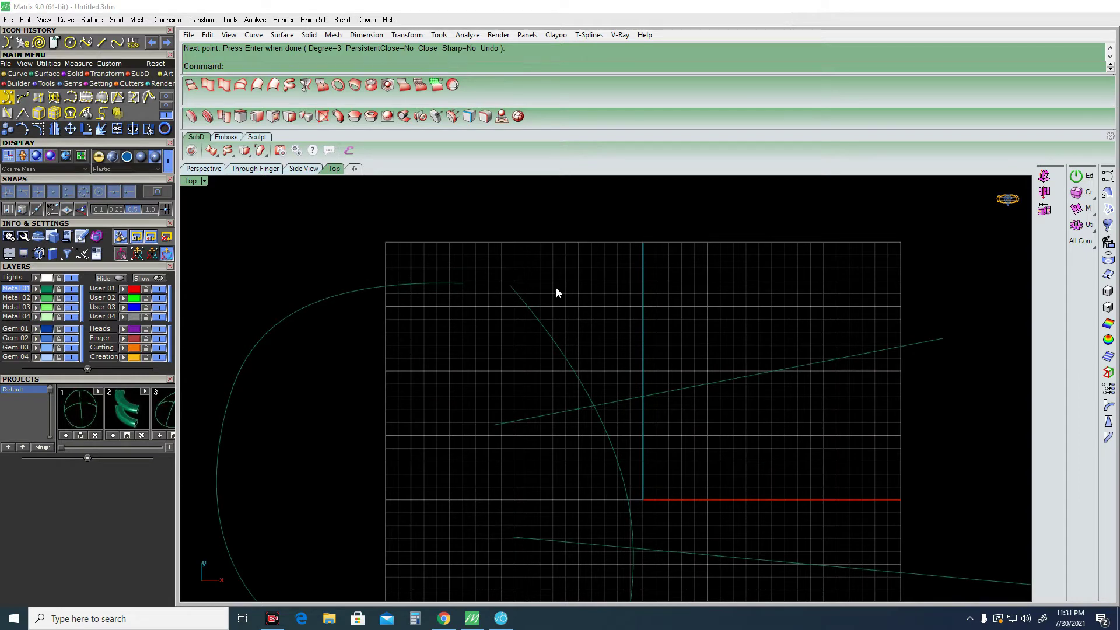
pyautogui.press('Return')
pyautogui.click(164, 99)
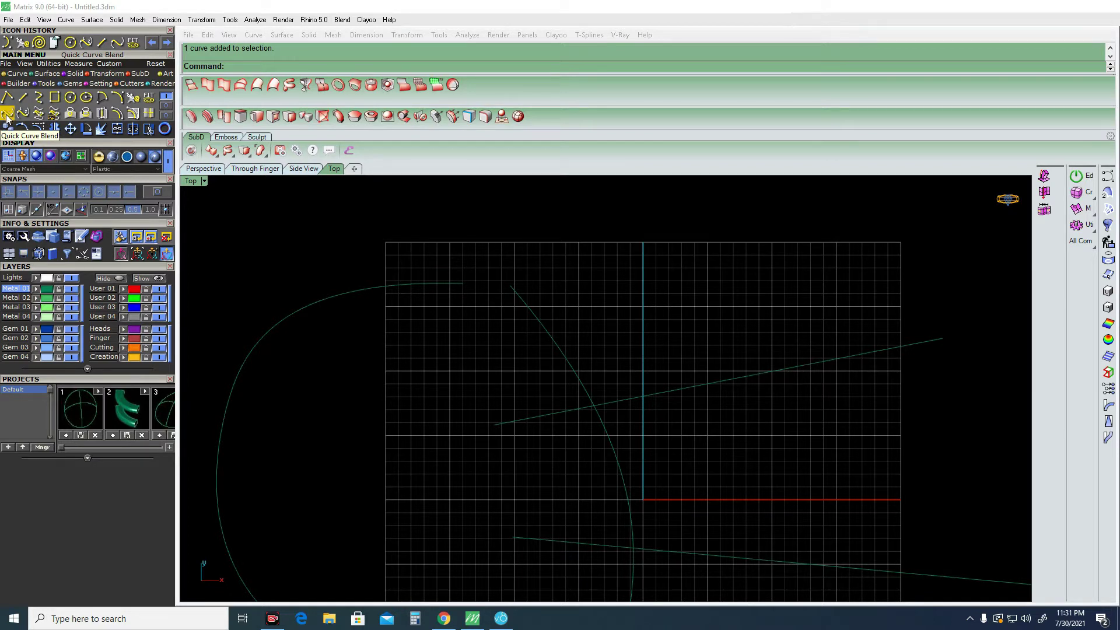
pyautogui.click(7, 116)
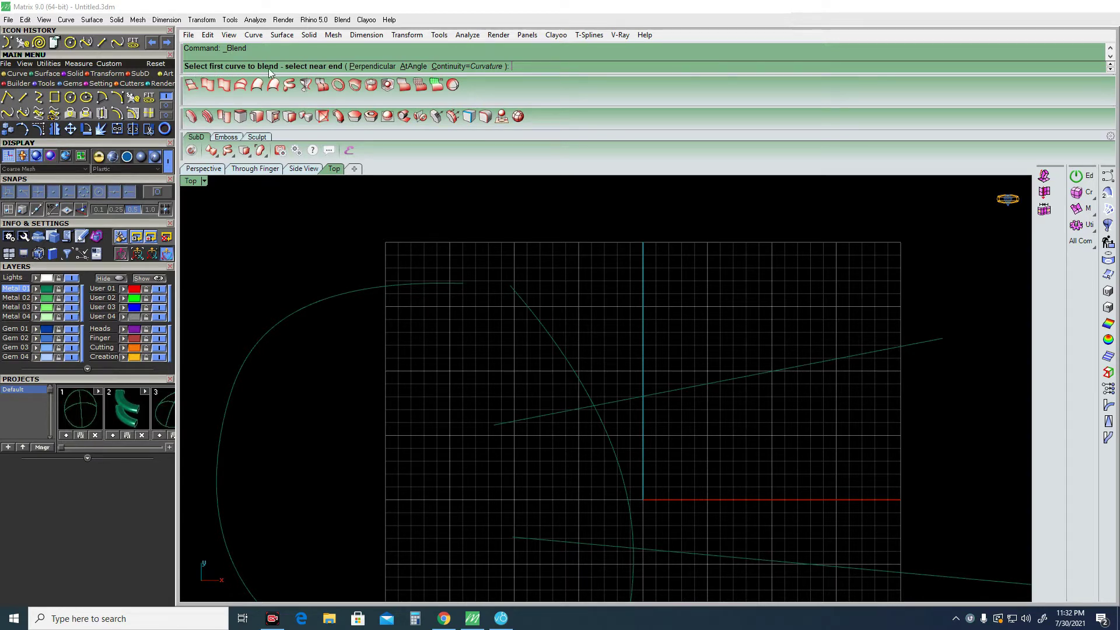
# Try a blend between the two curves' top ends, inspect its control points, then undo it.
pyautogui.click(417, 288)
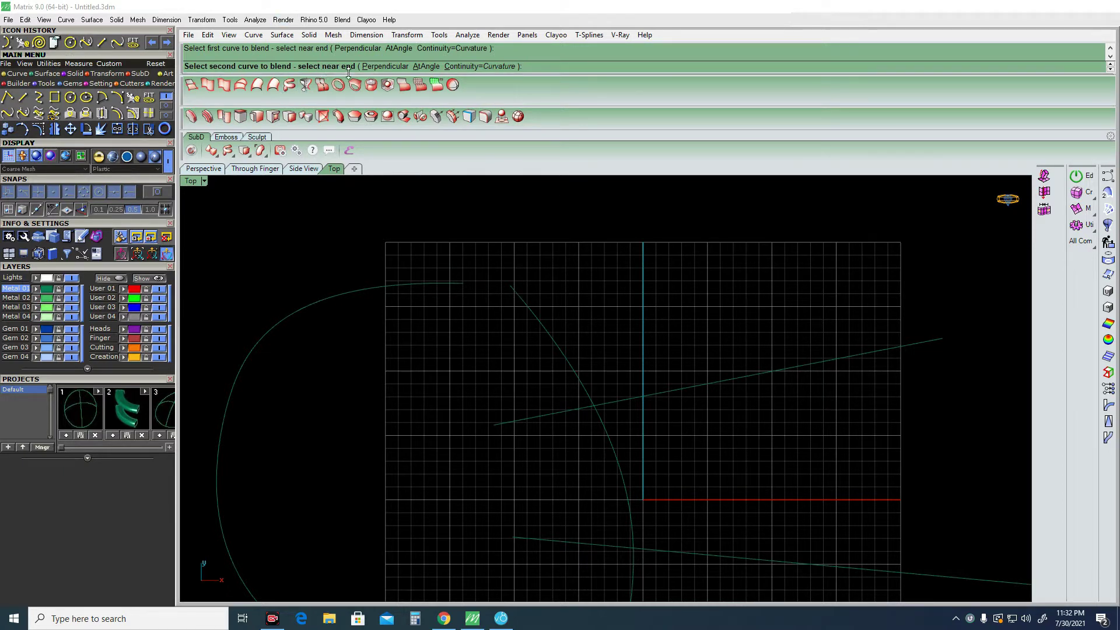
pyautogui.click(515, 296)
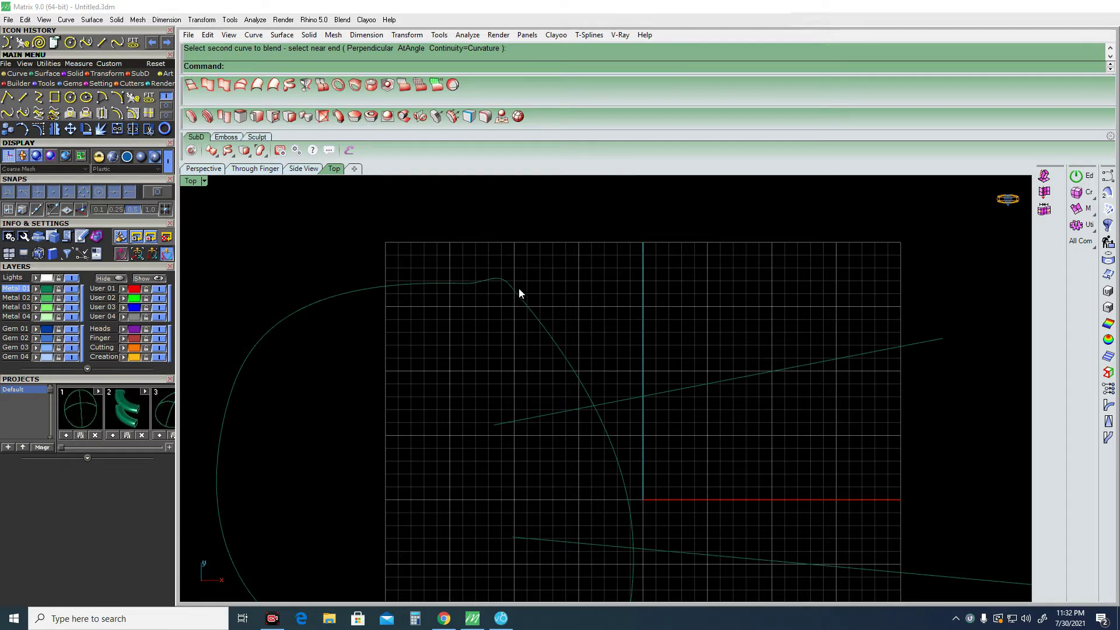
pyautogui.click(497, 281)
pyautogui.scroll(2, 505, 306)
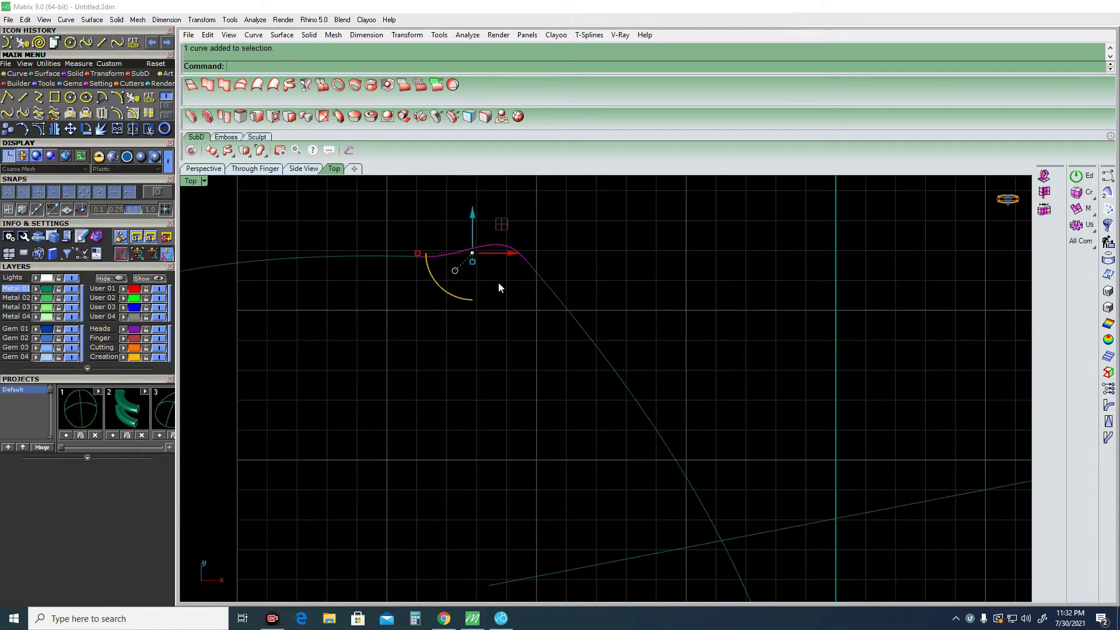
pyautogui.scroll(1, 498, 282)
pyautogui.scroll(1, 498, 274)
pyautogui.scroll(1, 519, 325)
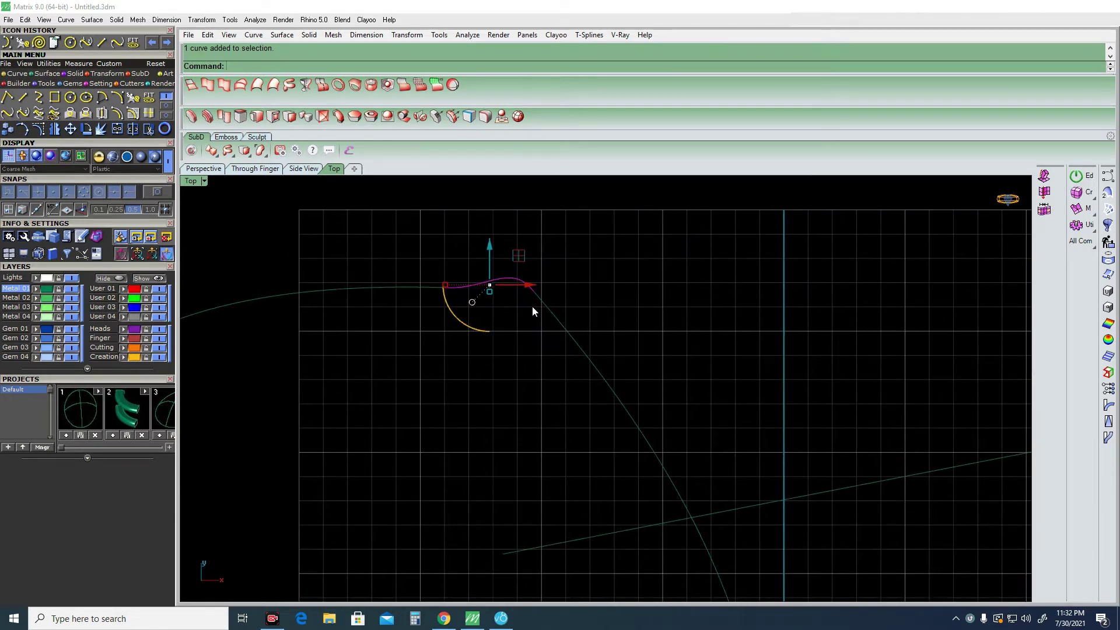
pyautogui.press('F10')
pyautogui.hotkey('ctrl', 'z')
pyautogui.hotkey('ctrl', 'z')
pyautogui.moveTo(620, 281); pyautogui.dragTo(521, 364)
pyautogui.click(362, 220)
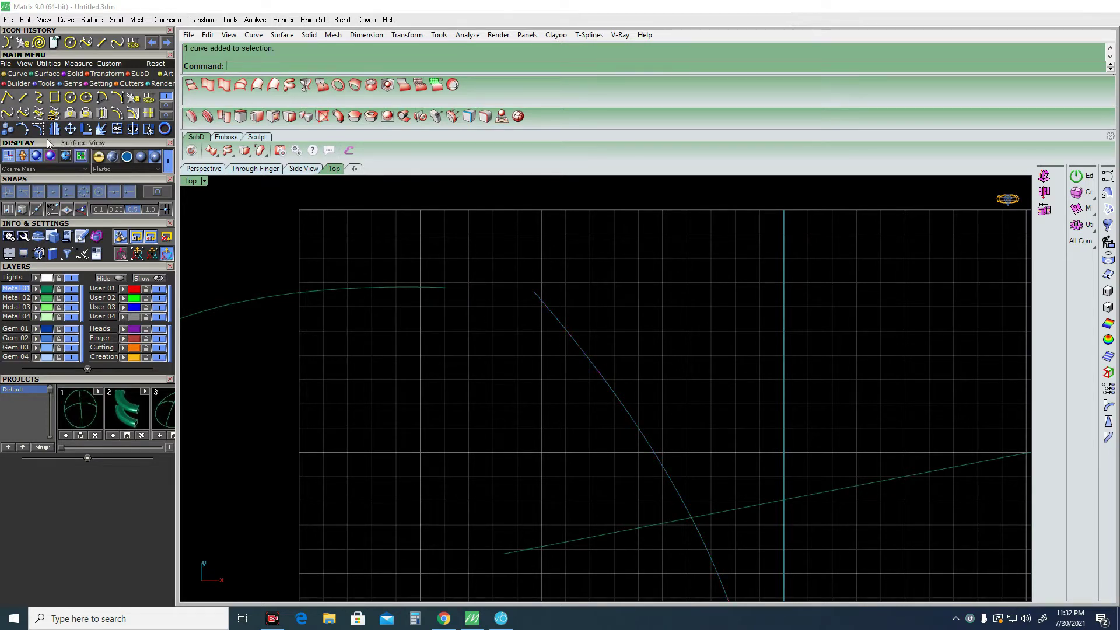
# Create the top blend curve joining the upper-left curve's end to the diagonal curve.
pyautogui.click(210, 151)
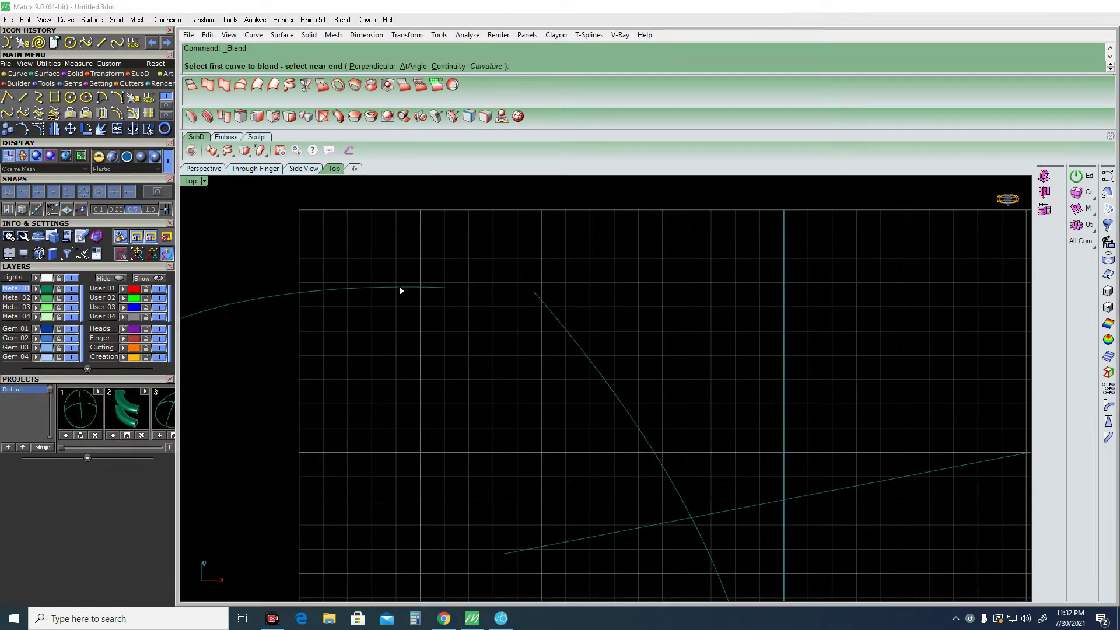
pyautogui.click(400, 288)
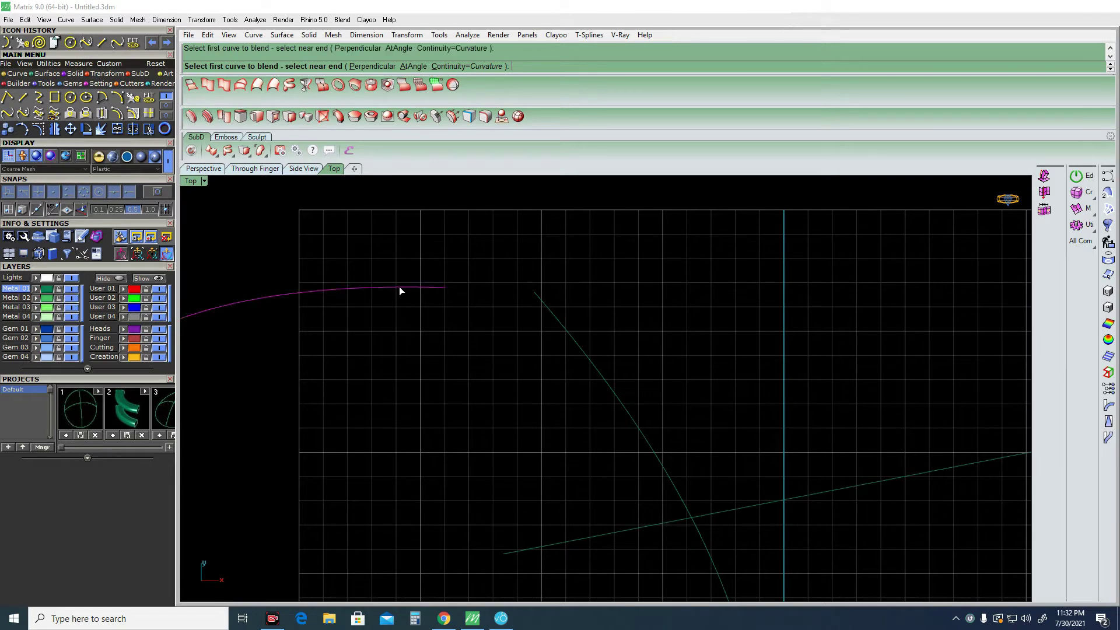
pyautogui.click(546, 308)
pyautogui.hotkey('ctrl', 'z')
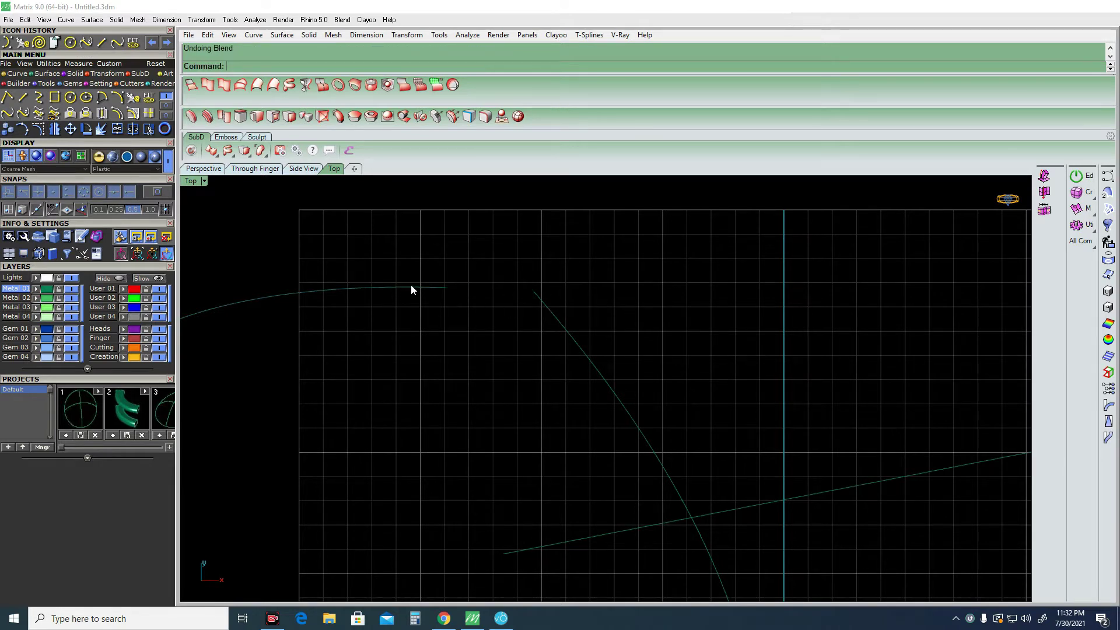
pyautogui.press('Return')
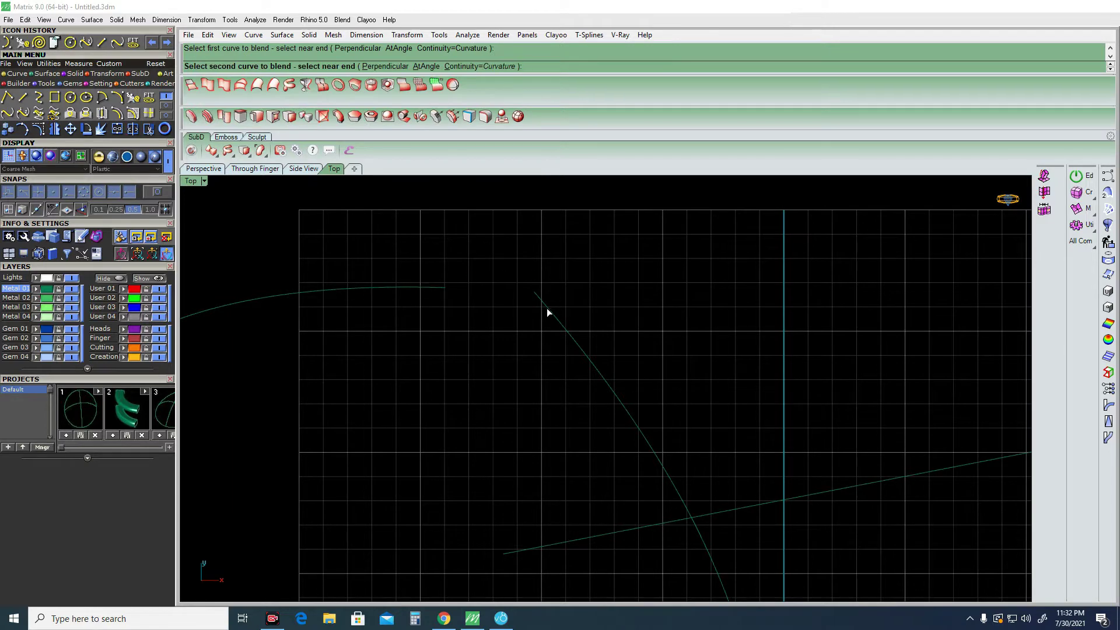
pyautogui.click(546, 307)
pyautogui.scroll(-2, 509, 277)
pyautogui.scroll(-2, 516, 243)
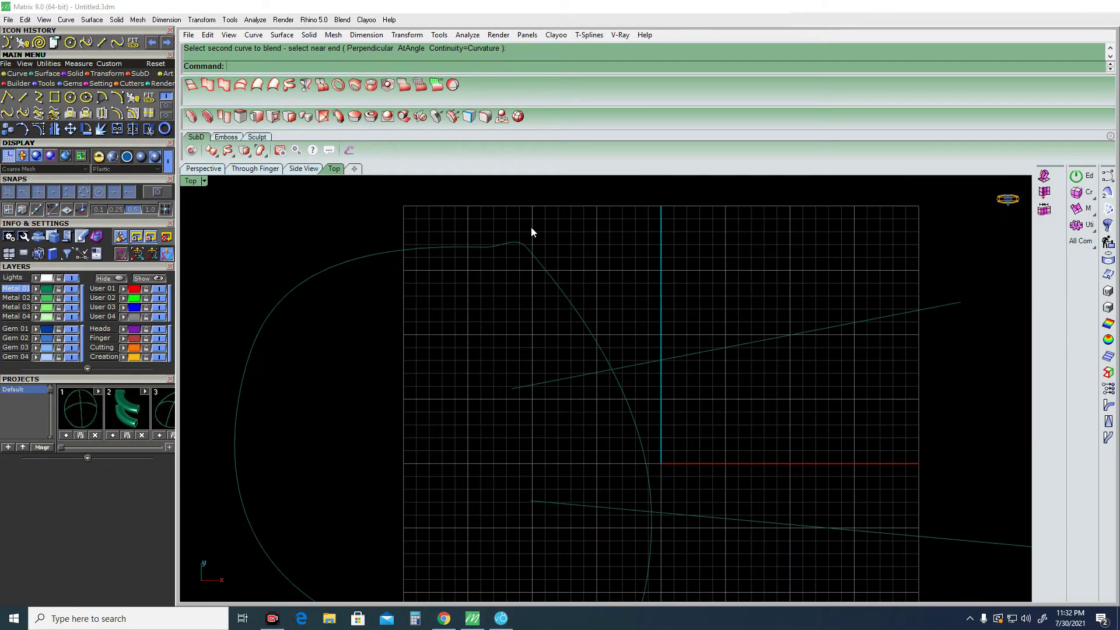
pyautogui.click(531, 231)
pyautogui.click(534, 285)
pyautogui.click(507, 233)
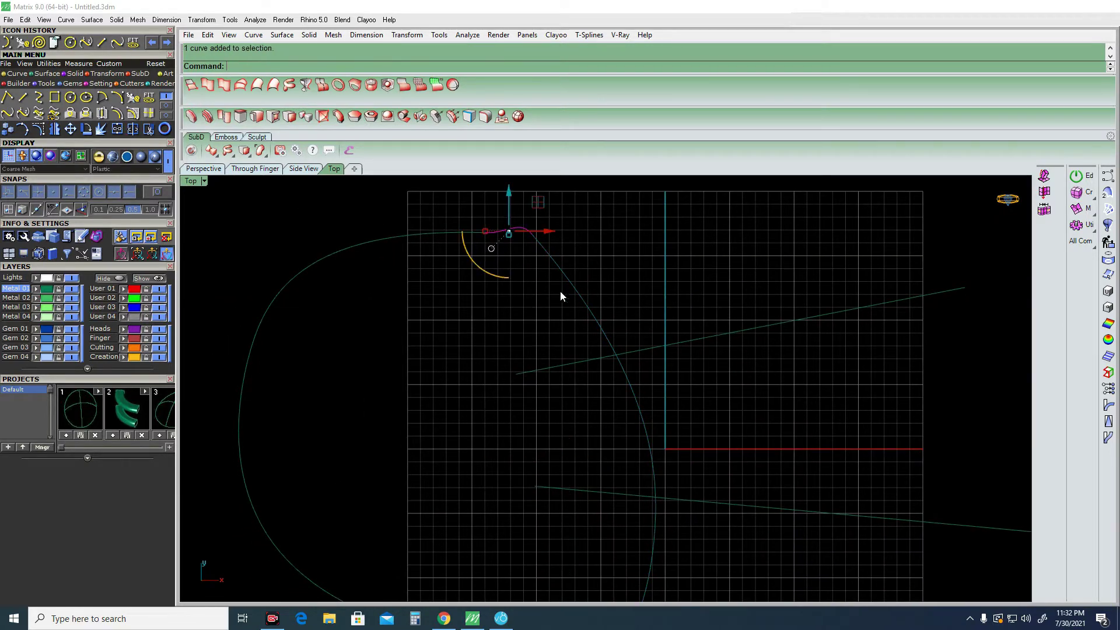
pyautogui.moveTo(560, 296); pyautogui.dragTo(552, 147, button='right')
# Blend the left arc's lower end to the lower loop, closing the outline at the bottom.
pyautogui.rightClick(491, 481)
pyautogui.click(468, 510)
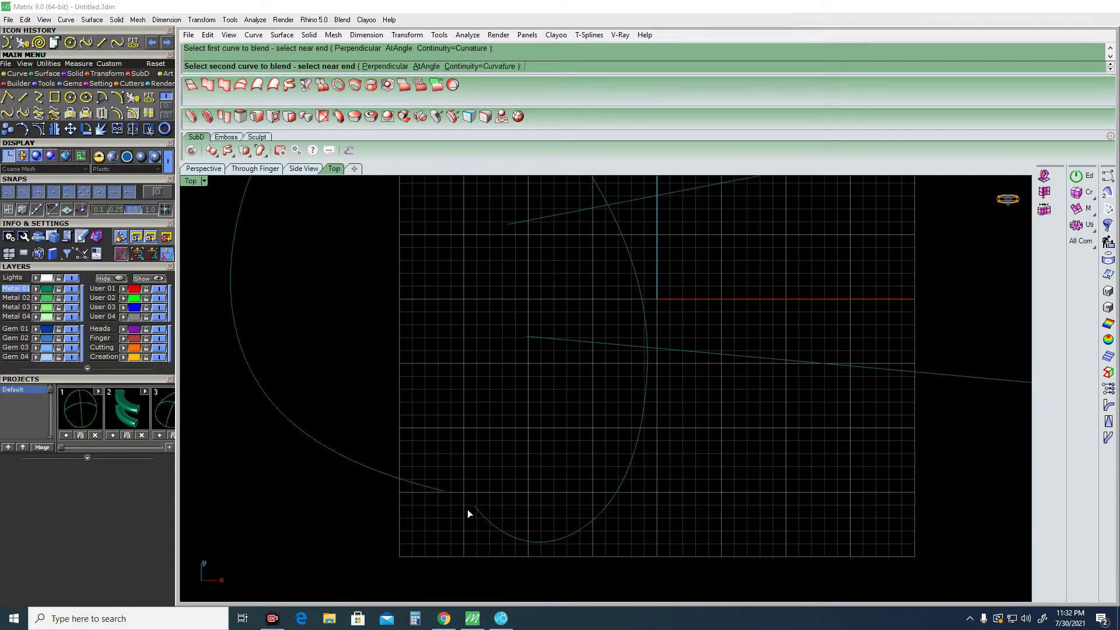
pyautogui.click(440, 491)
pyautogui.click(467, 499)
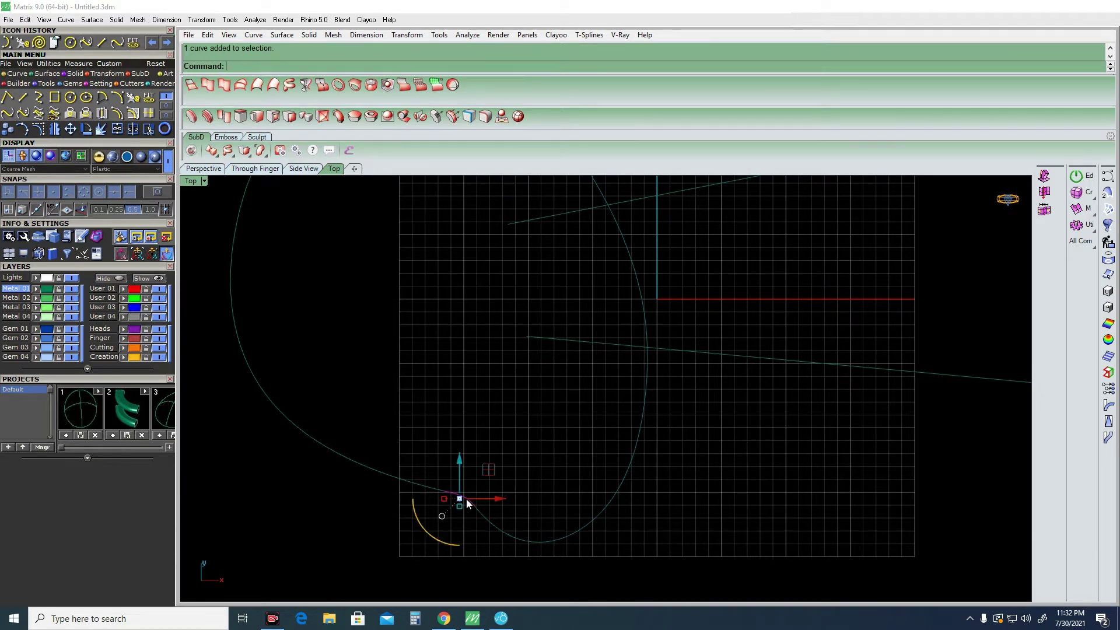
pyautogui.scroll(-5, 505, 407)
pyautogui.press('Escape')
pyautogui.moveTo(519, 454); pyautogui.dragTo(515, 424, button='right')
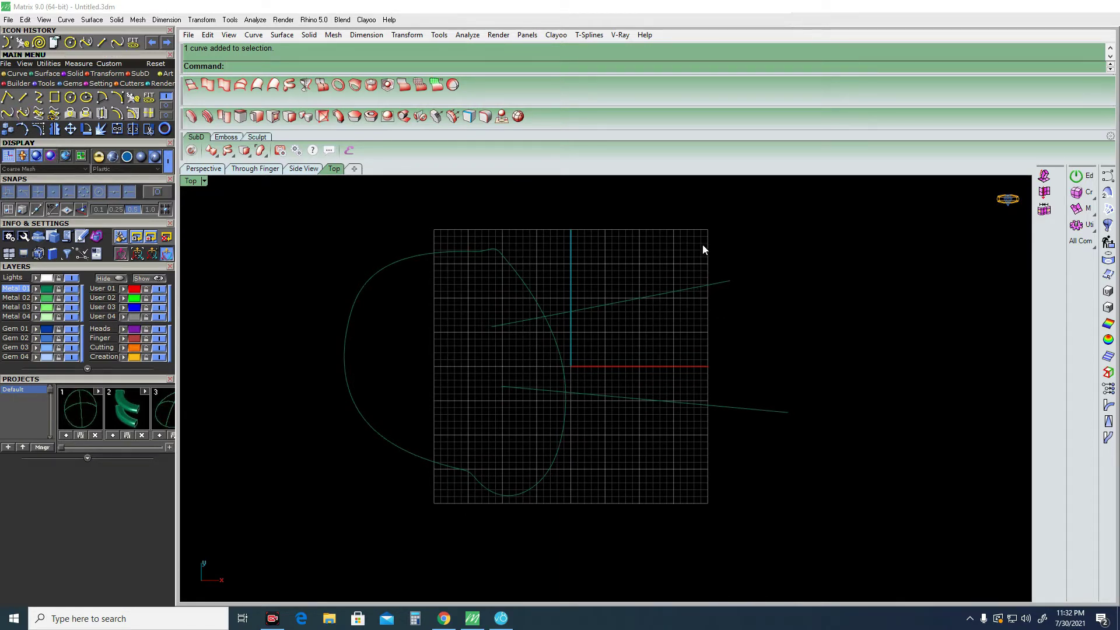
# Blend the two straight lines' left ends, then delete that trial blend.
pyautogui.click(7, 113)
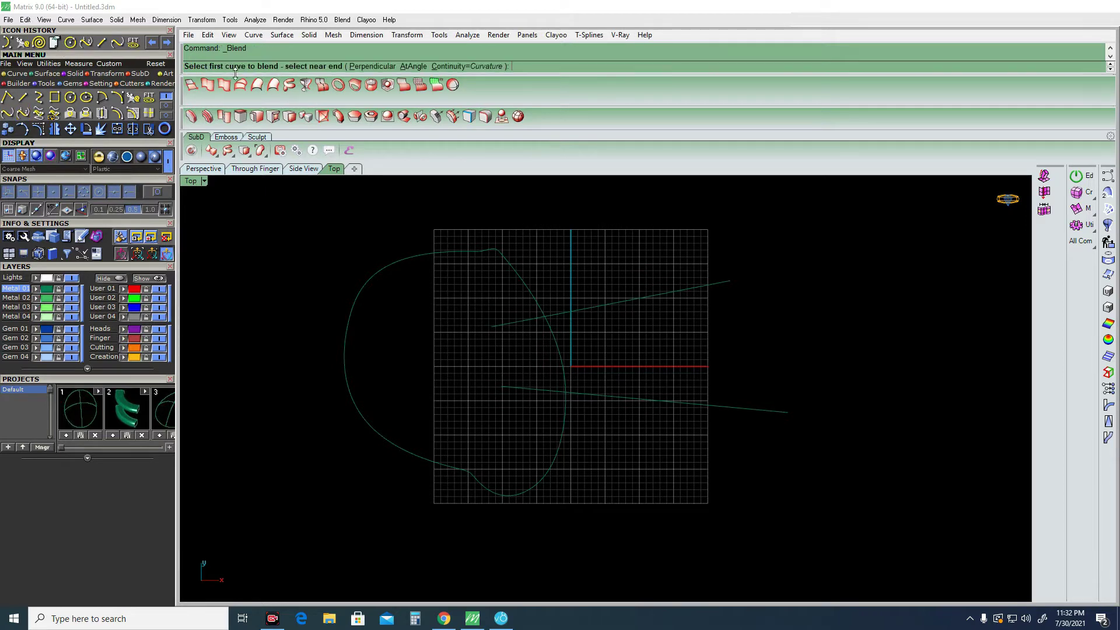
pyautogui.click(586, 311)
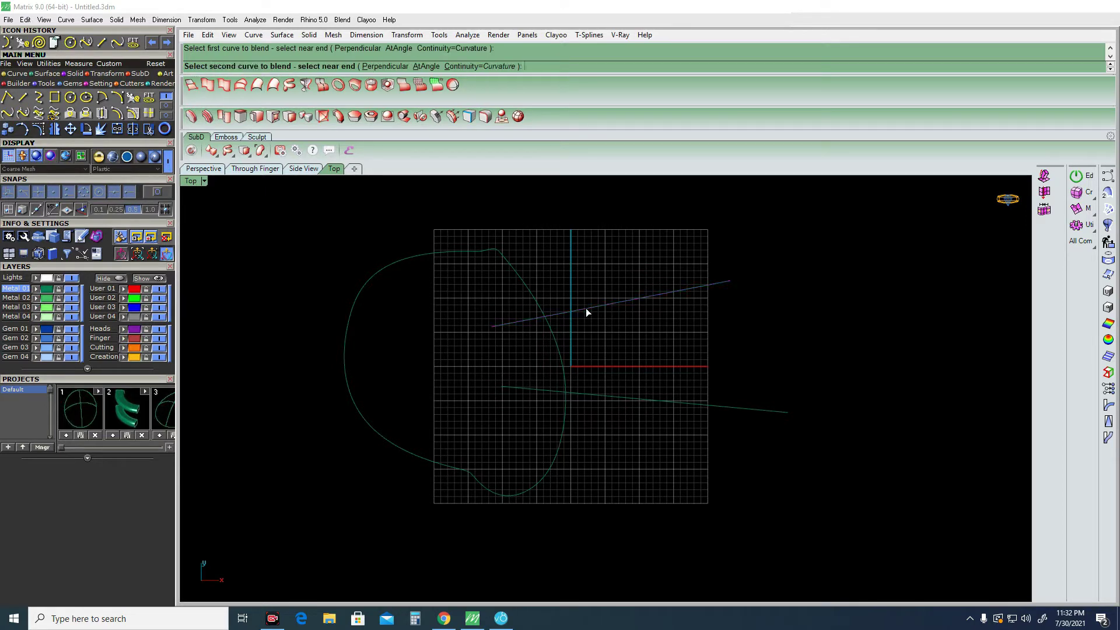
pyautogui.click(603, 398)
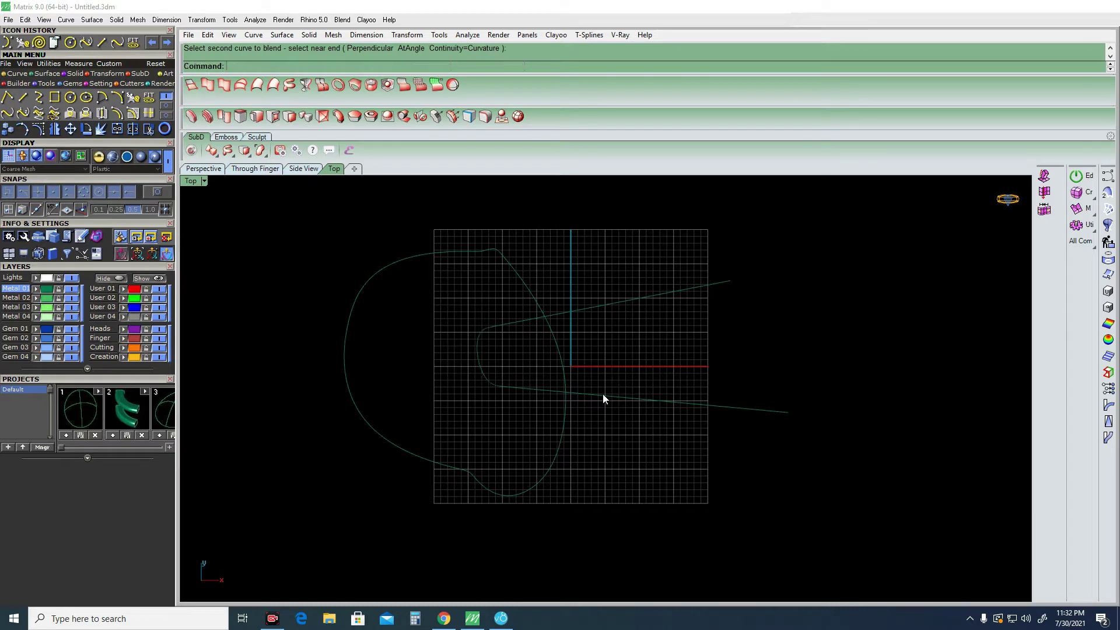
pyautogui.click(484, 365)
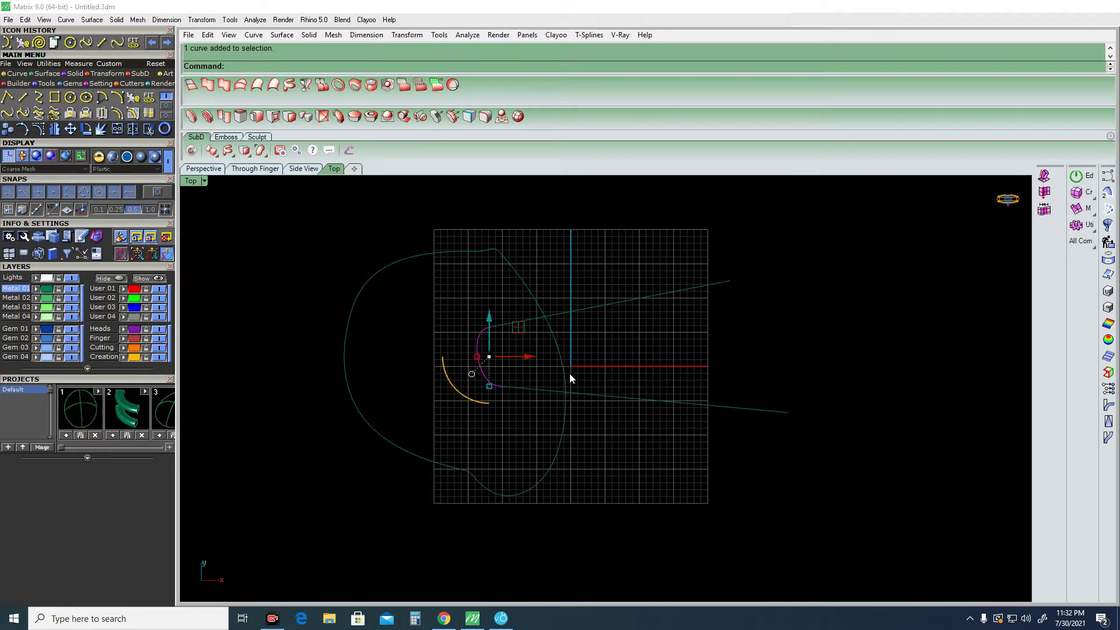
pyautogui.scroll(2, 519, 362)
pyautogui.press('Delete')
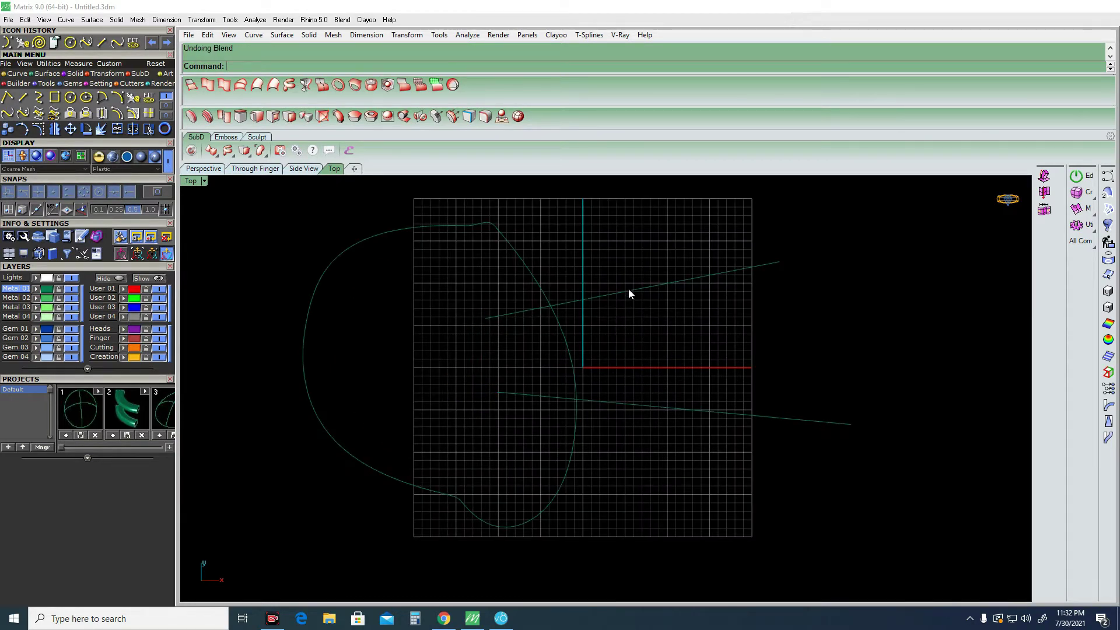
# Retry blending the two lines with the Perpendicular option, creating new trial blends.
pyautogui.press('Return')
pyautogui.click(628, 289)
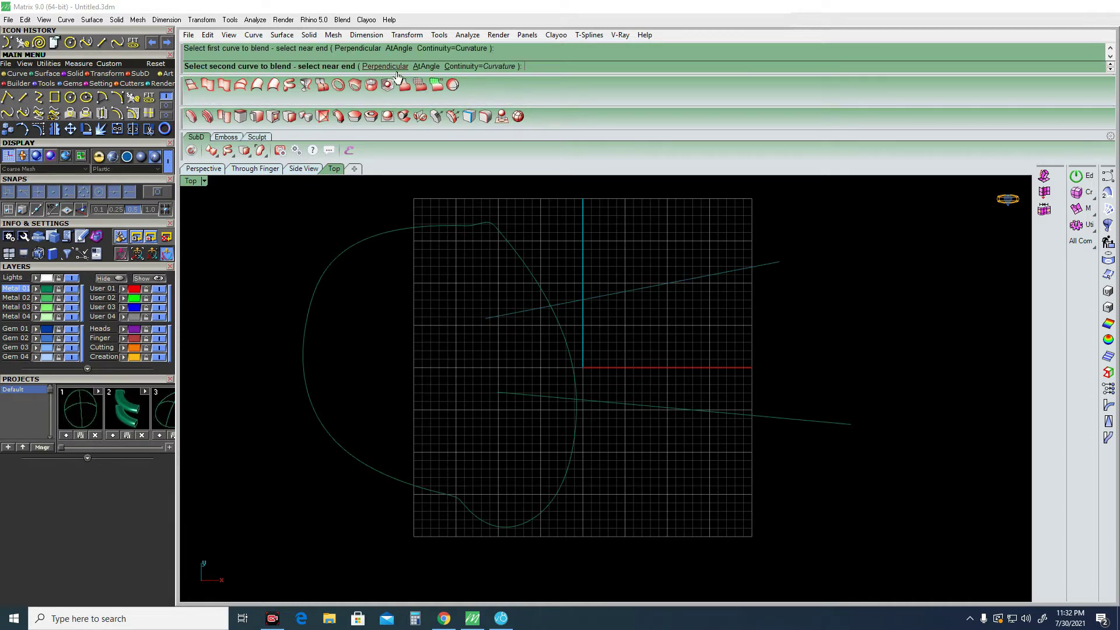
pyautogui.click(389, 67)
pyautogui.click(603, 301)
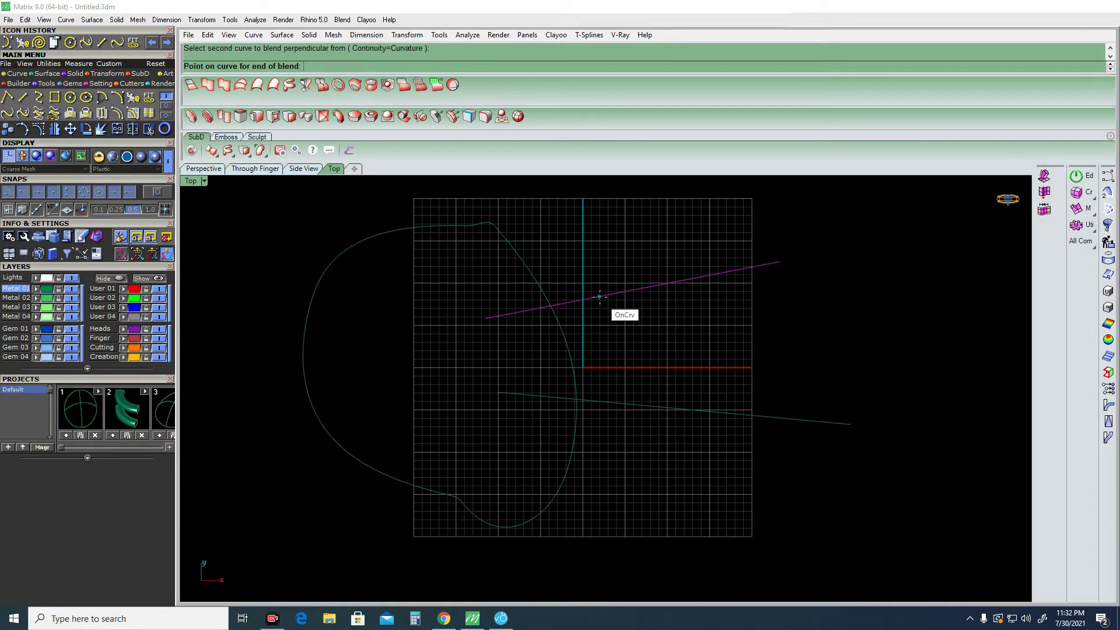
pyautogui.click(491, 318)
pyautogui.click(505, 390)
pyautogui.rightClick(500, 391)
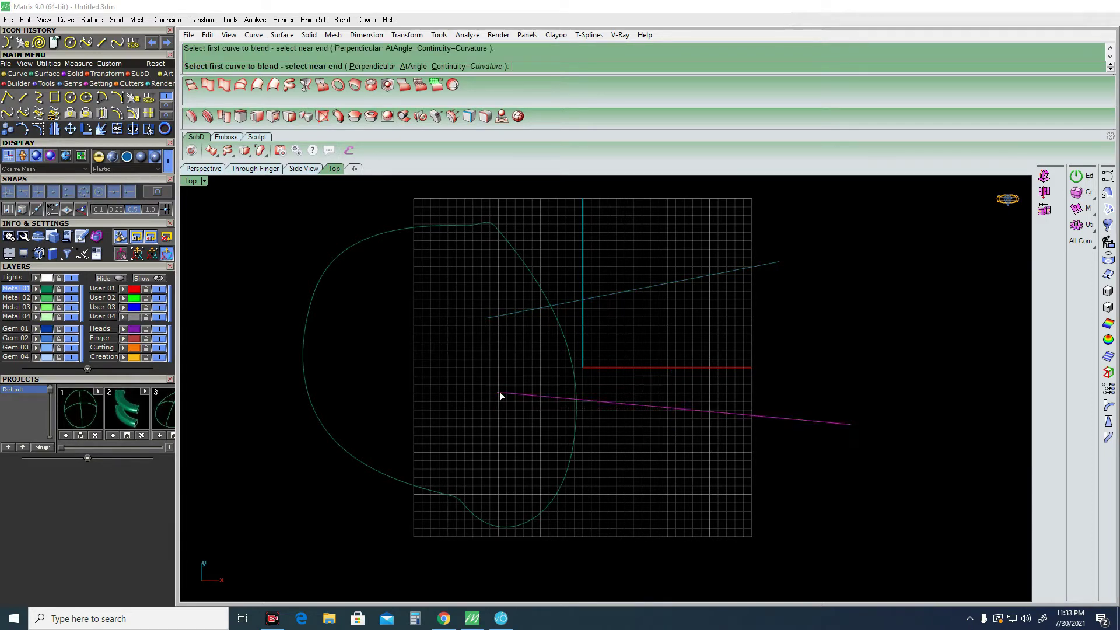
pyautogui.click(499, 390)
pyautogui.click(470, 369)
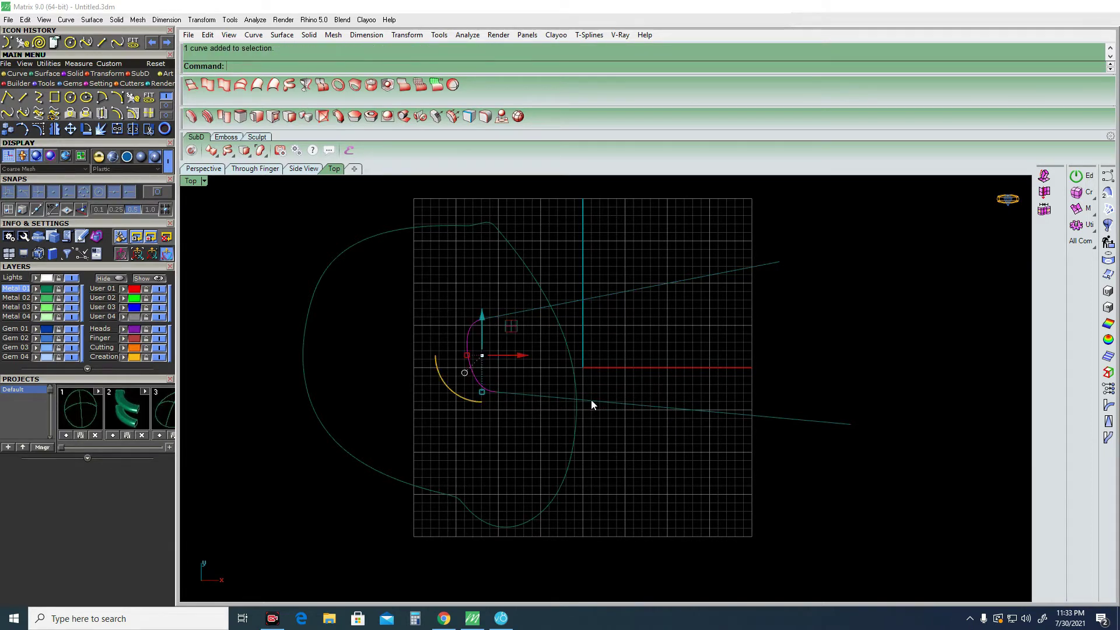
# Blend perpendicular from the upper line, then delete the small extra blend curve.
pyautogui.rightClick(606, 303)
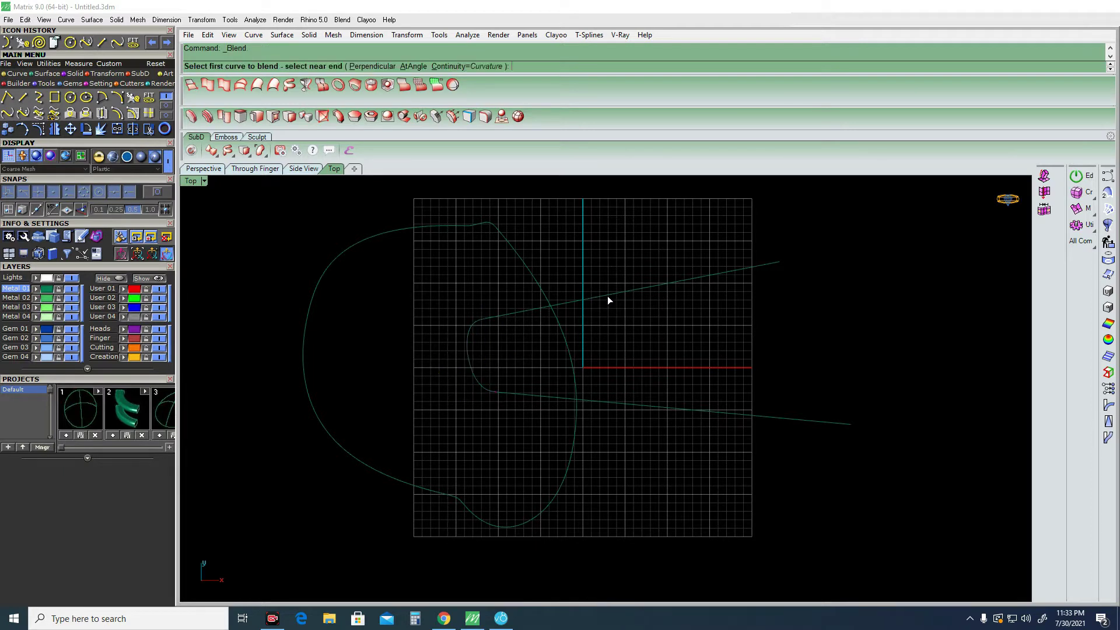
pyautogui.click(385, 66)
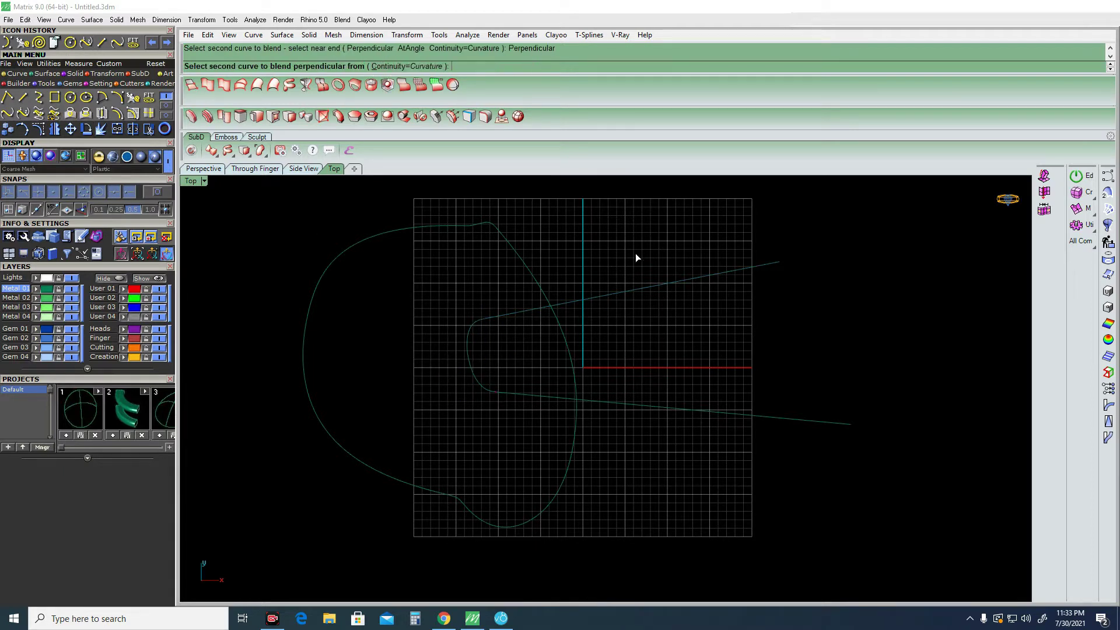
pyautogui.click(638, 288)
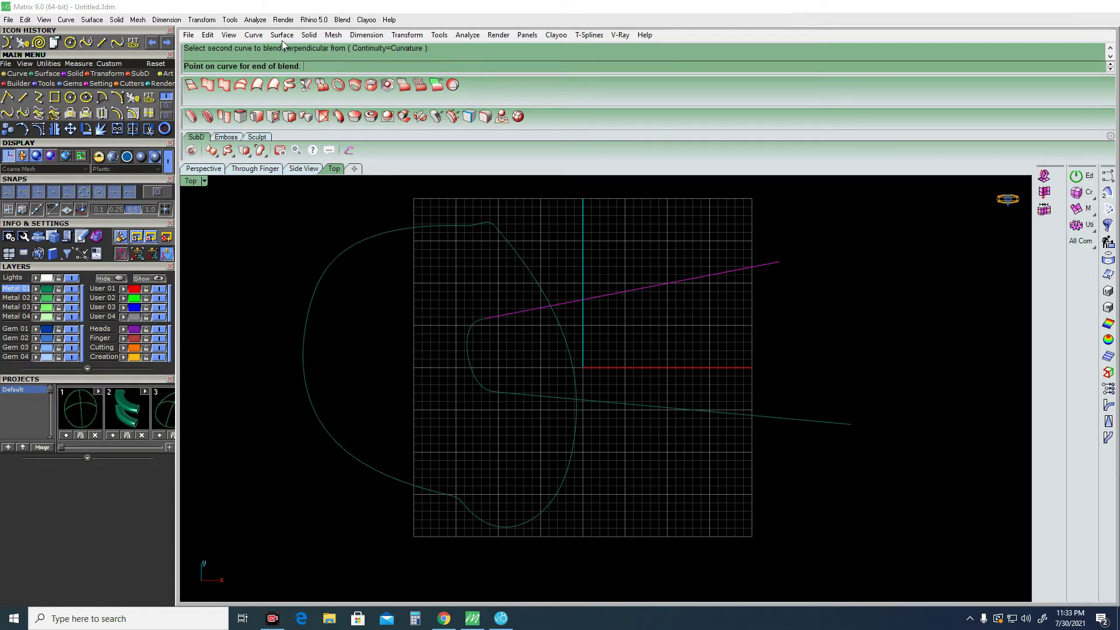
pyautogui.click(611, 298)
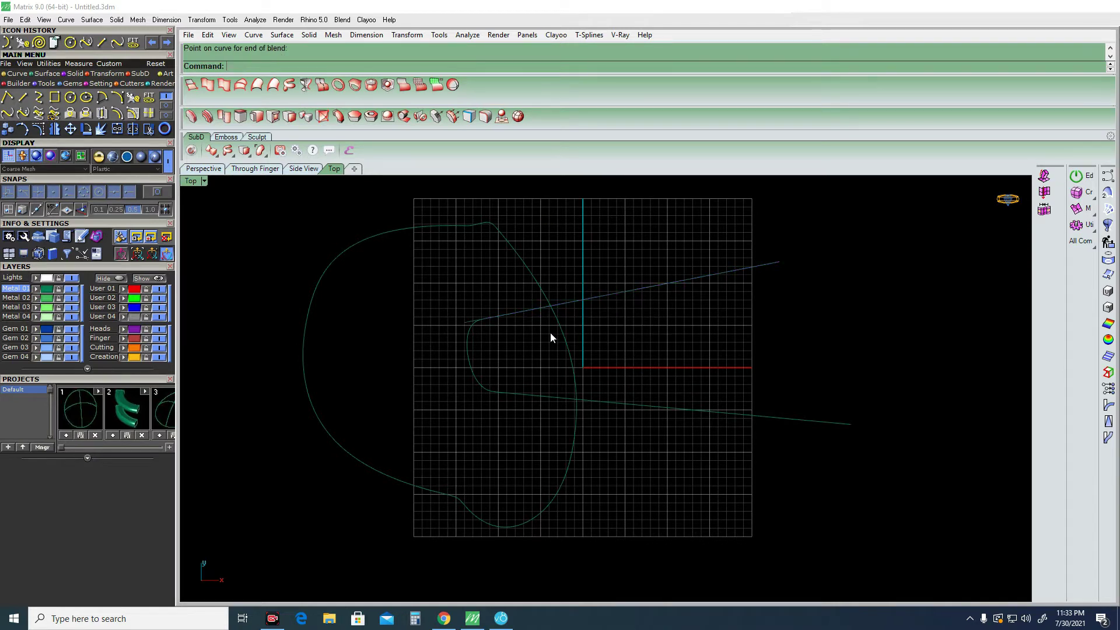
pyautogui.rightClick(605, 402)
pyautogui.click(608, 403)
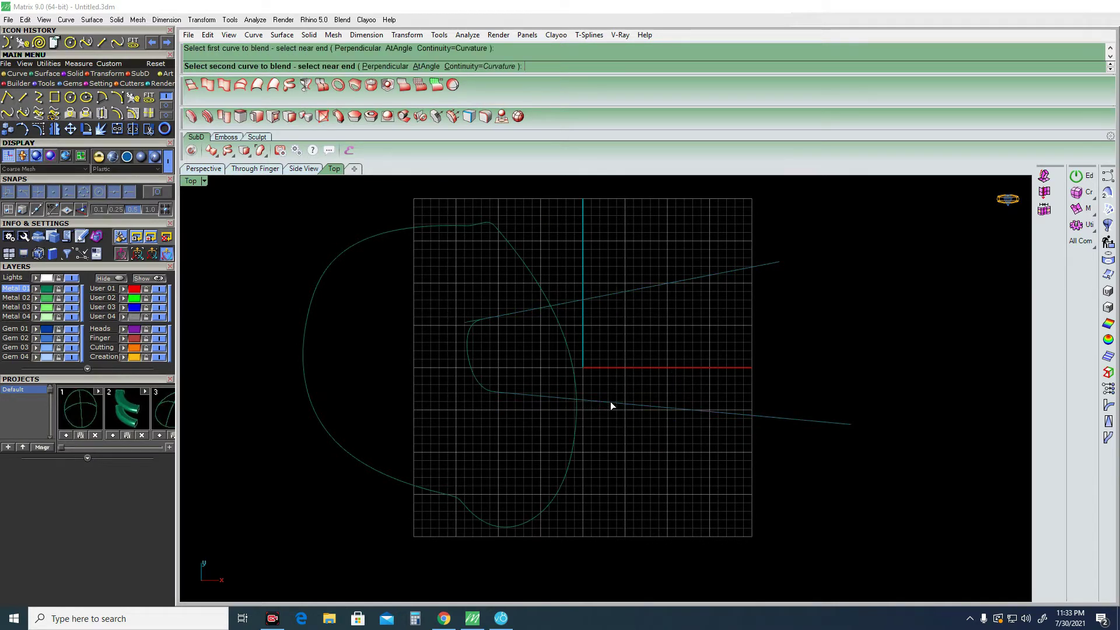
pyautogui.click(471, 350)
pyautogui.click(483, 360)
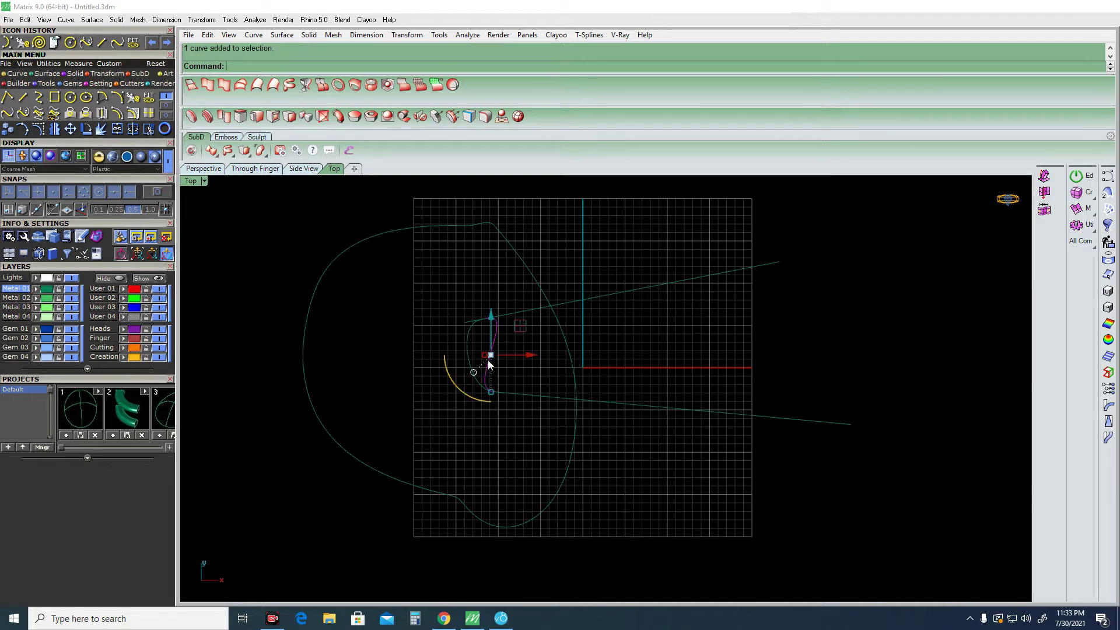
pyautogui.press('Delete')
# Delete the remaining blend curves, leaving the two lines unconnected at their left ends.
pyautogui.click(510, 343)
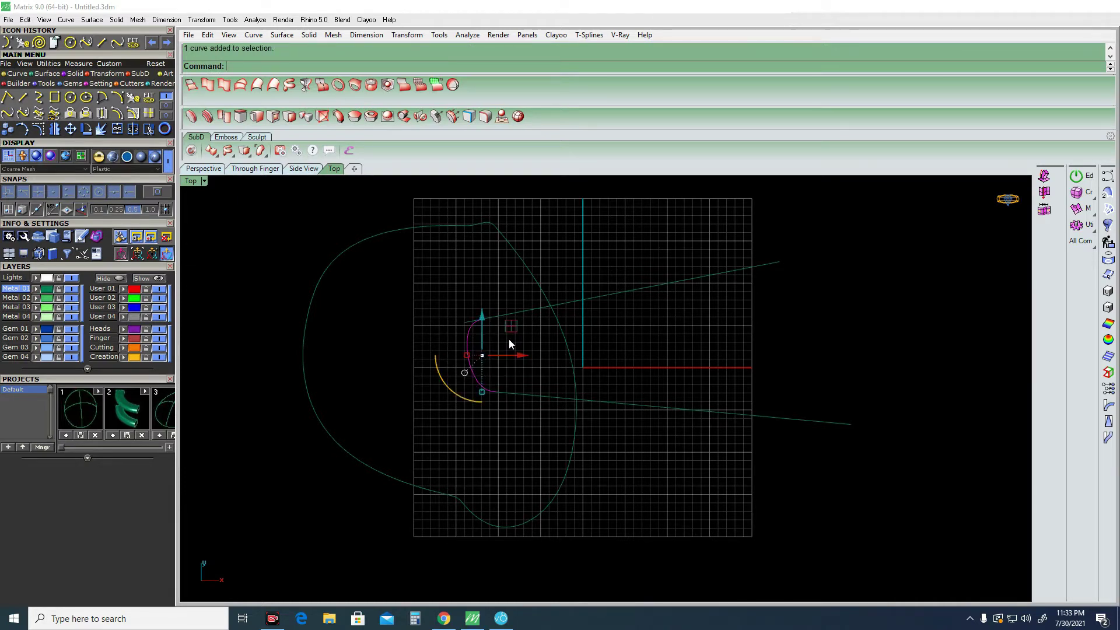
pyautogui.press('Escape')
pyautogui.click(500, 305)
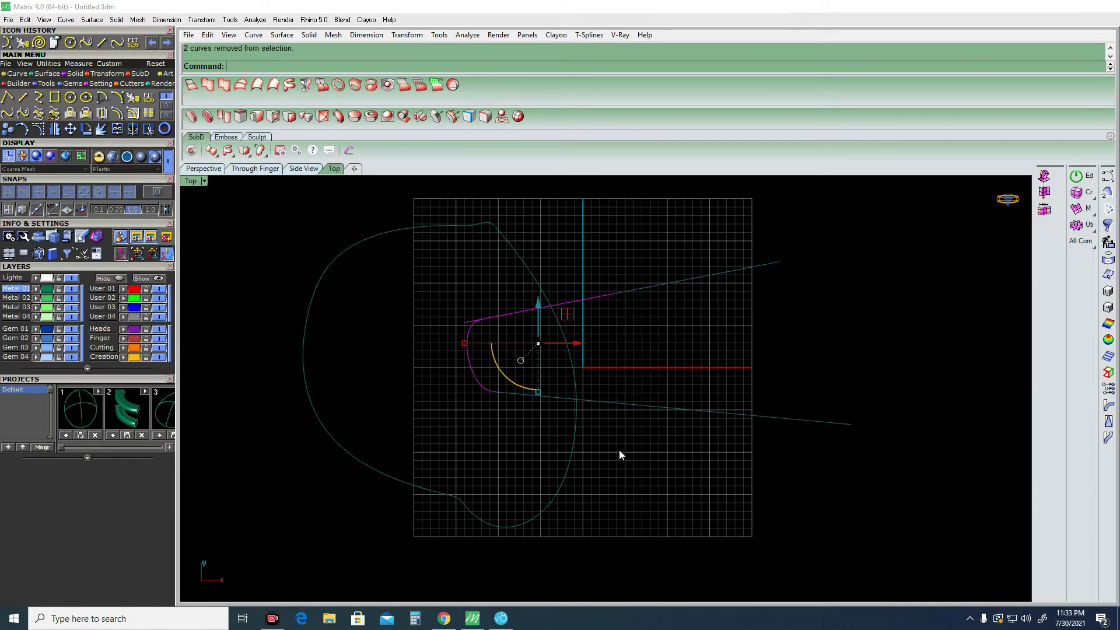
pyautogui.press('Delete')
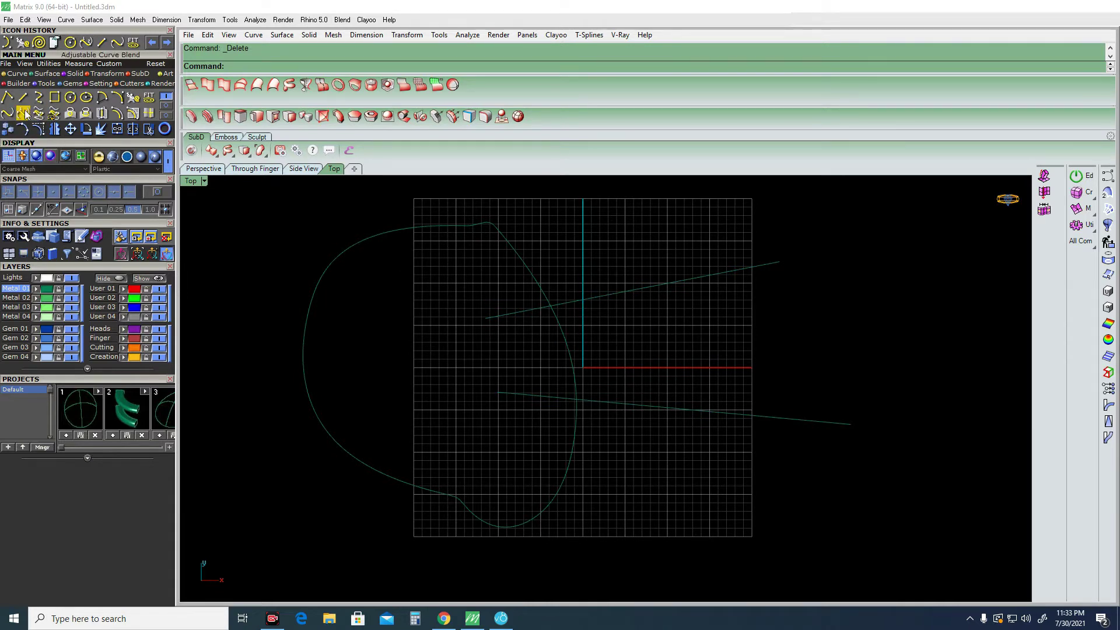
# Run Adjustable Curve Blend on the two lines and try Position, Tangency, Curvature, G3 and G4 continuity.
pyautogui.moveTo(379, 357); pyautogui.dragTo(341, 326, button='right')
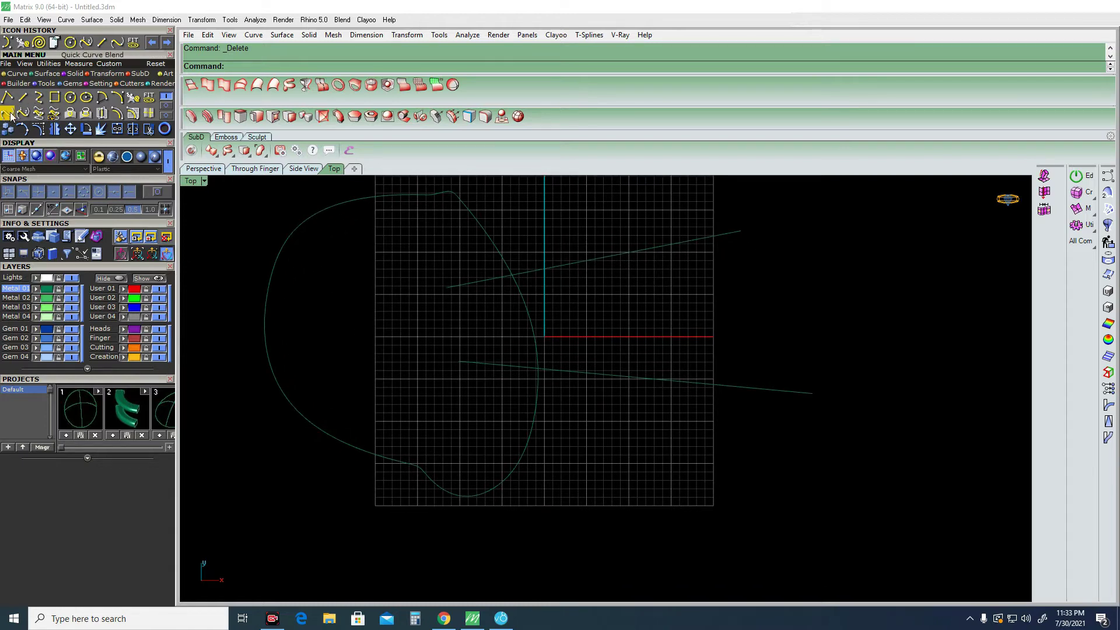
pyautogui.click(23, 113)
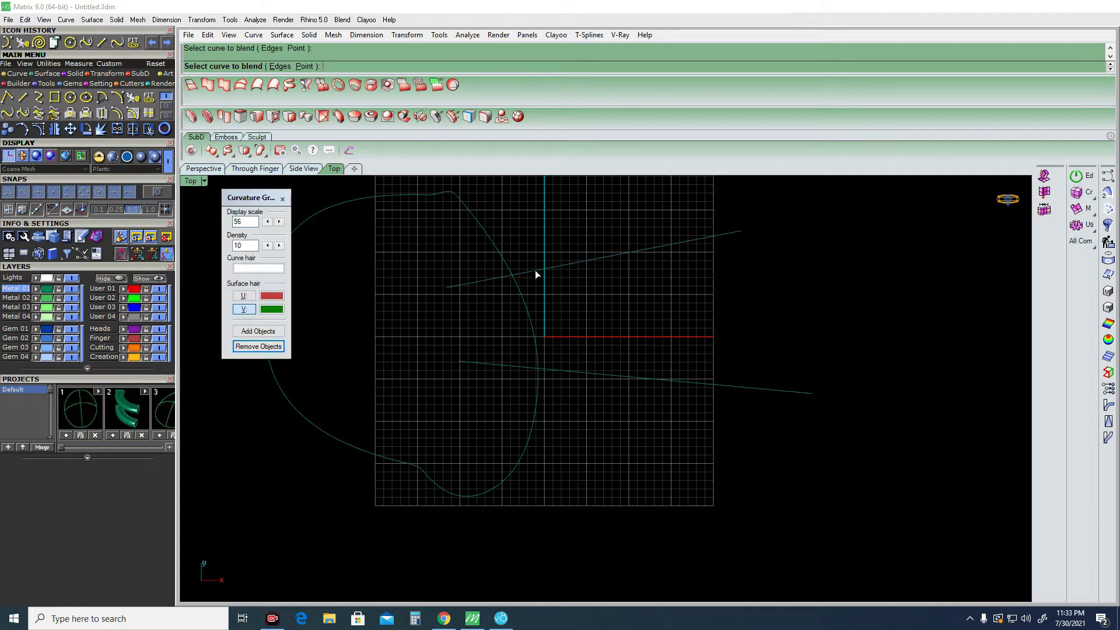
pyautogui.click(594, 378)
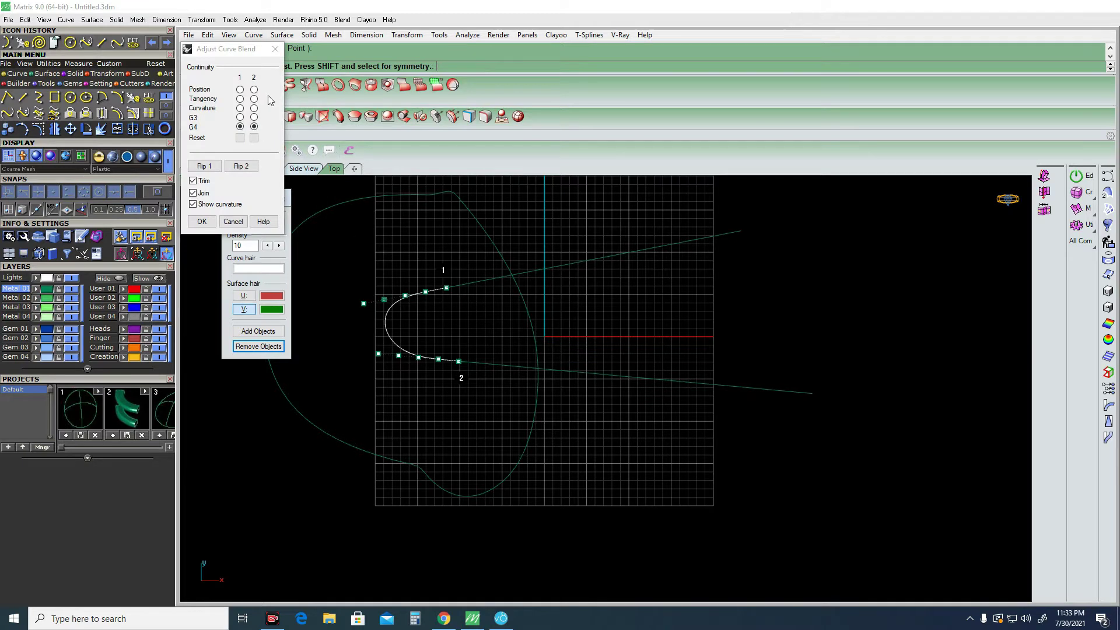
pyautogui.moveTo(225, 53); pyautogui.dragTo(136, 213)
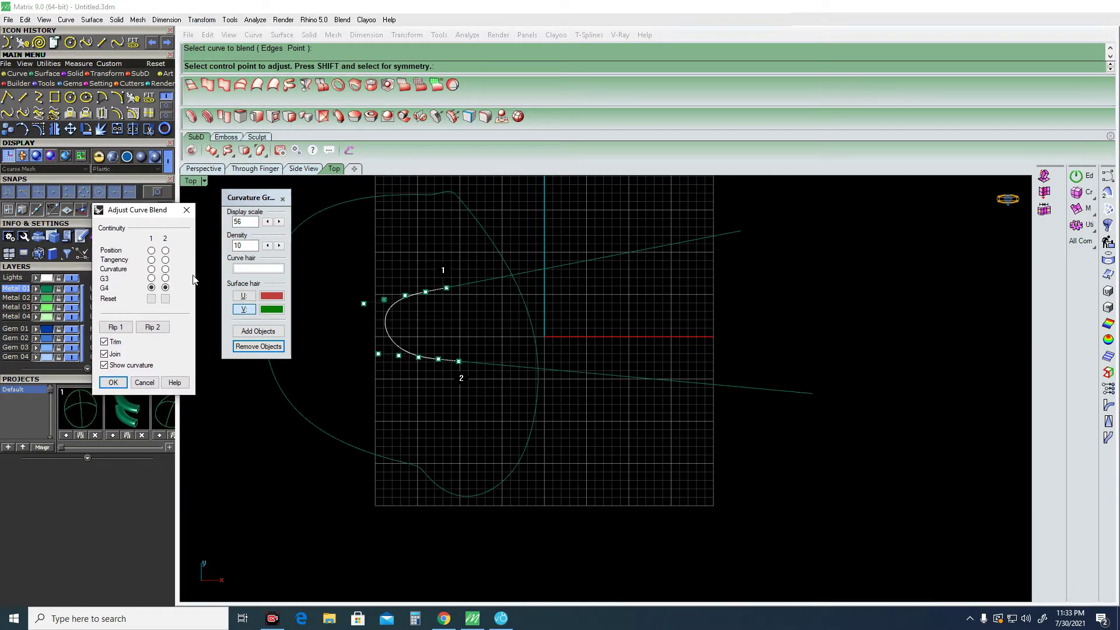
pyautogui.click(152, 251)
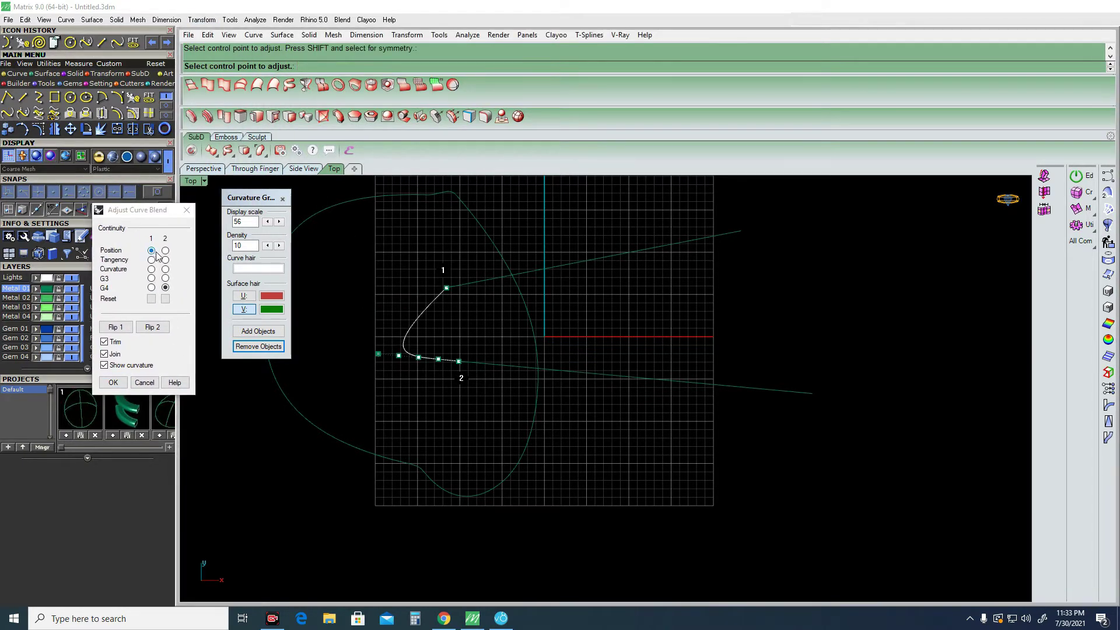
pyautogui.click(166, 252)
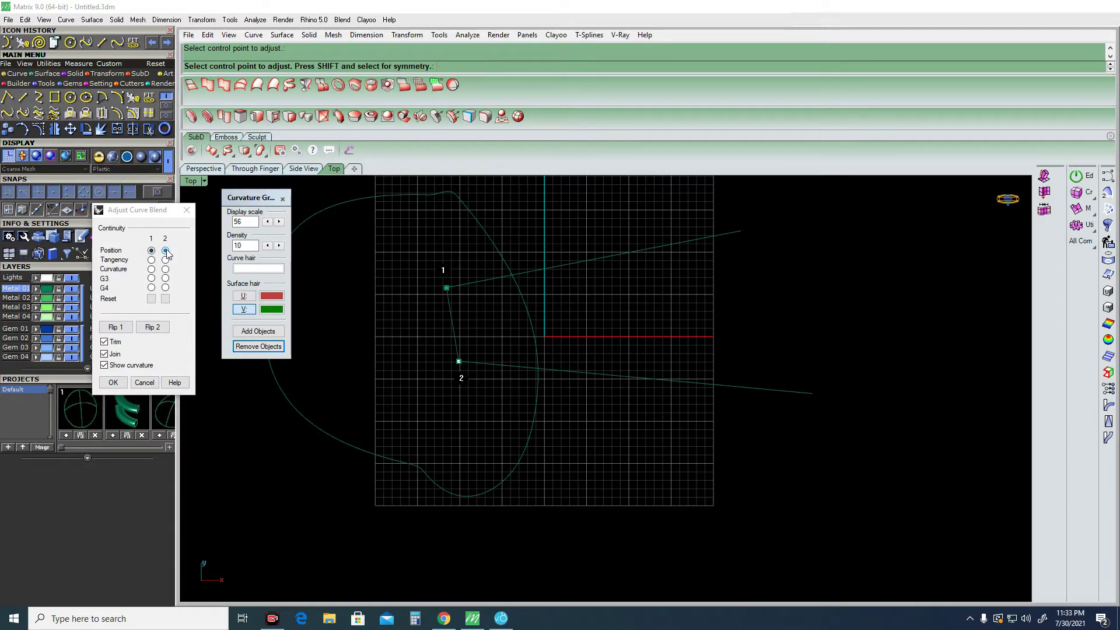
pyautogui.click(165, 260)
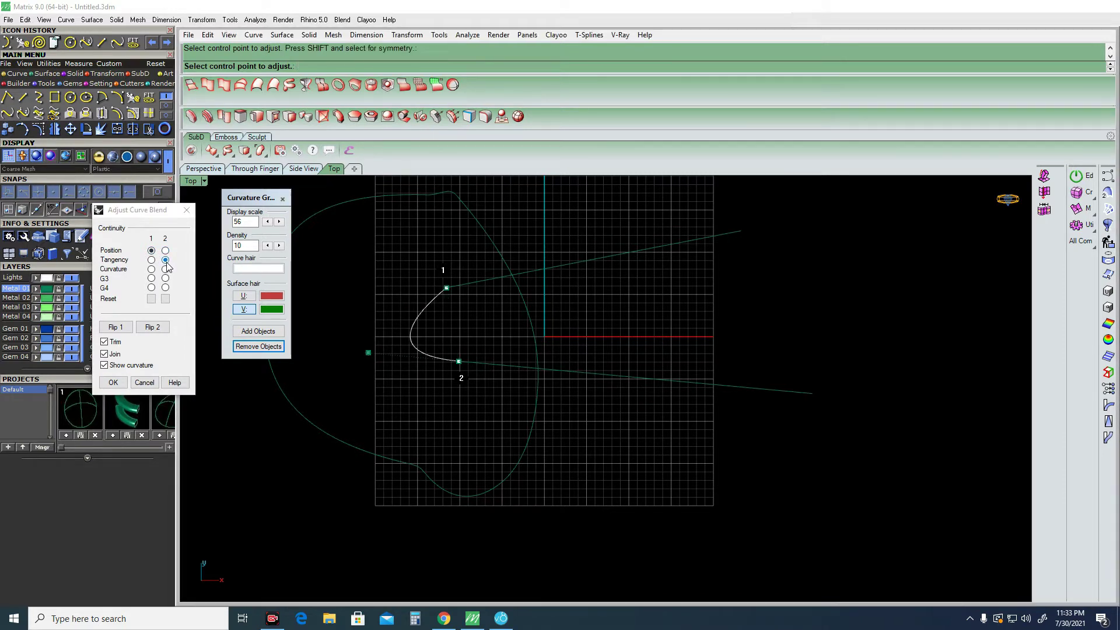
pyautogui.click(167, 269)
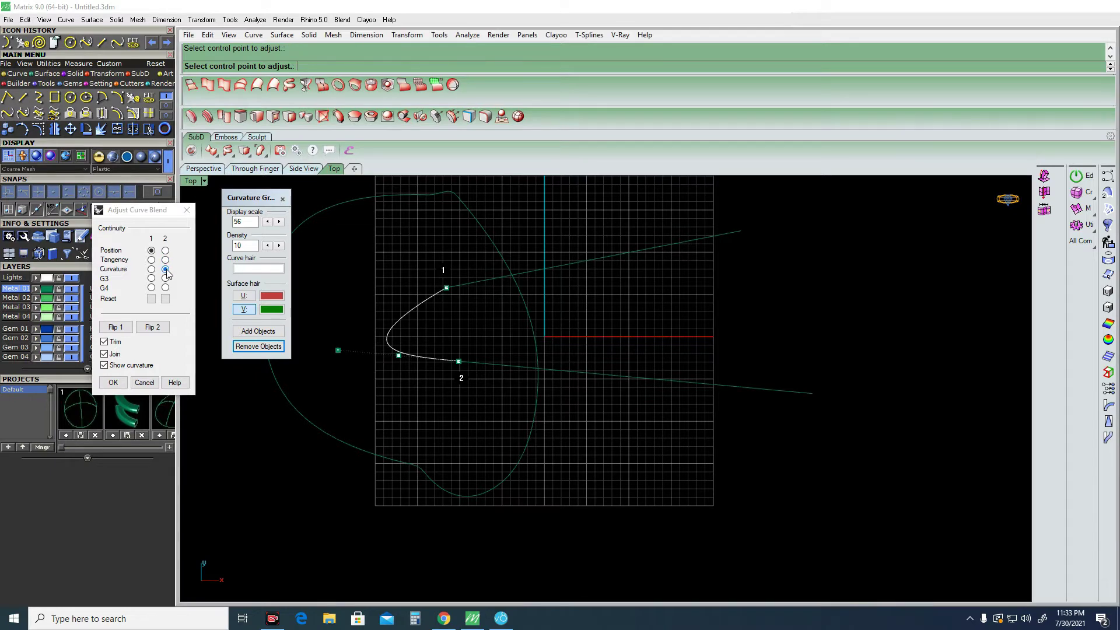
pyautogui.click(151, 269)
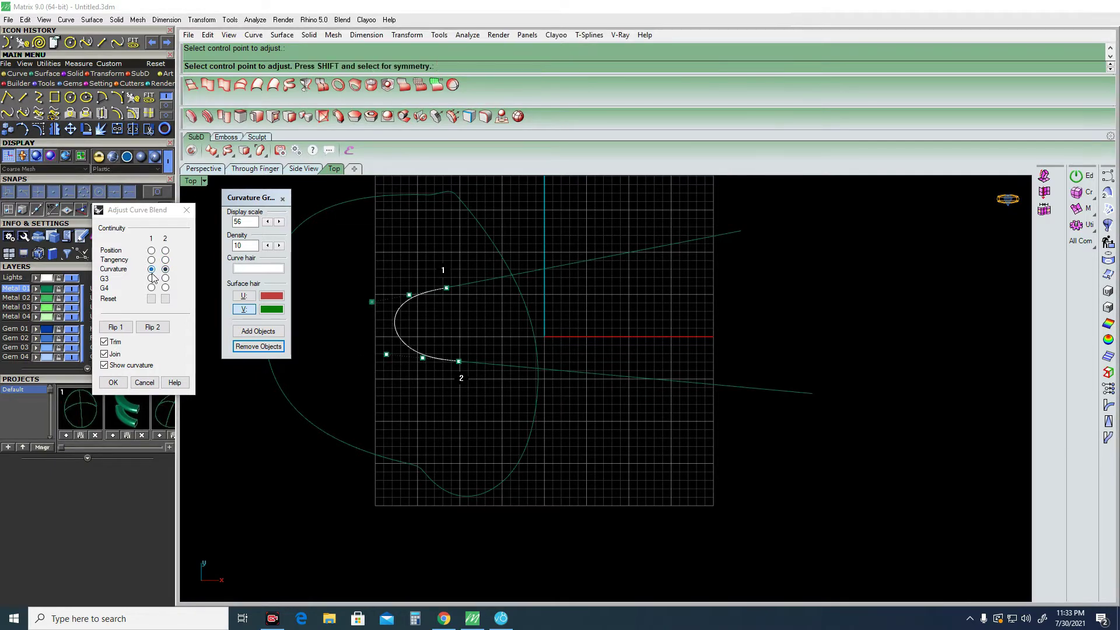
pyautogui.click(152, 278)
pyautogui.click(165, 288)
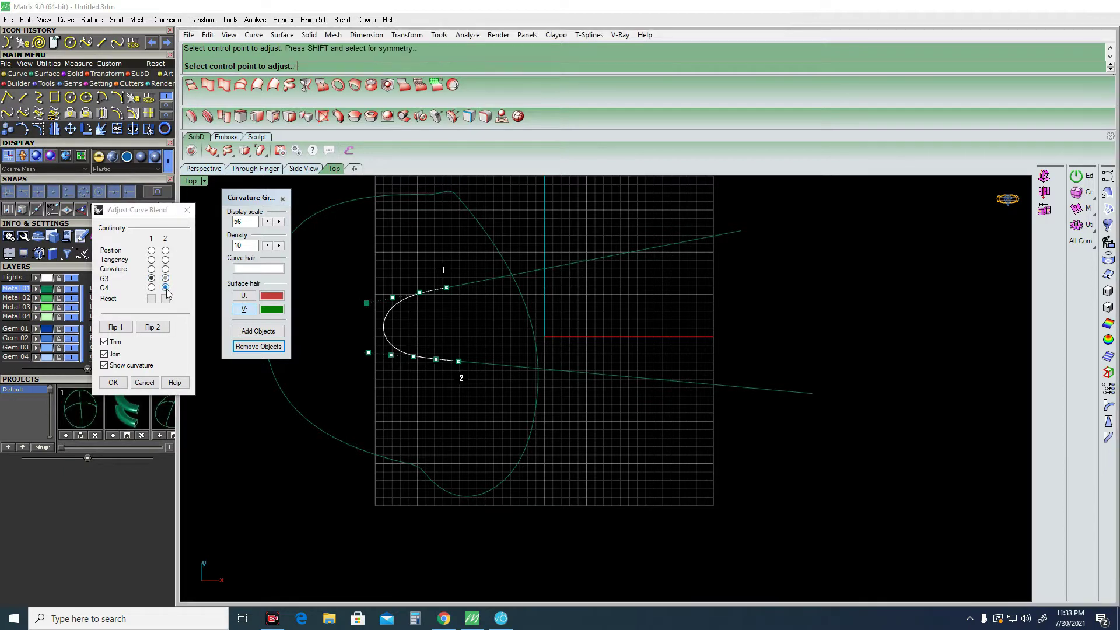
pyautogui.click(165, 251)
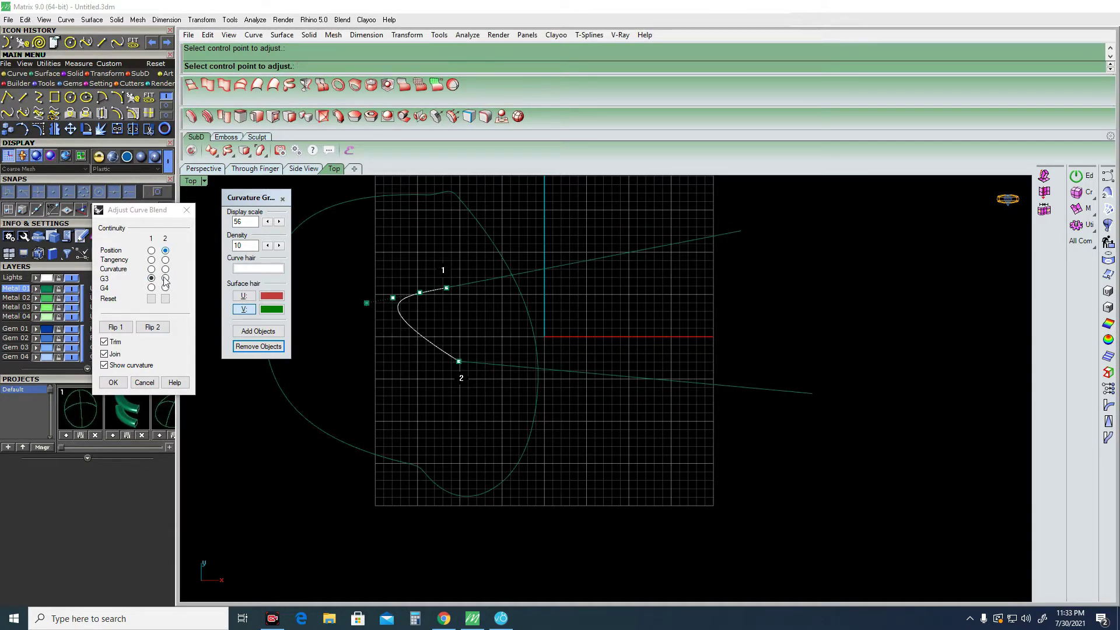
# Set both ends to Curvature with Trim and Show curvature off, Join on, and accept.
pyautogui.click(110, 367)
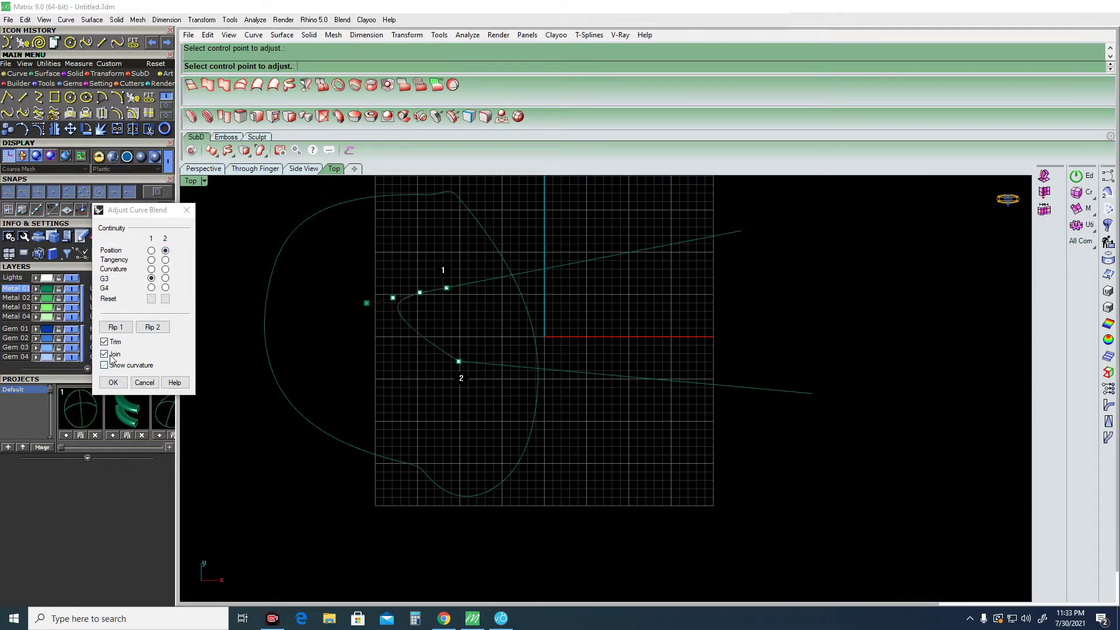
pyautogui.click(112, 342)
pyautogui.click(105, 354)
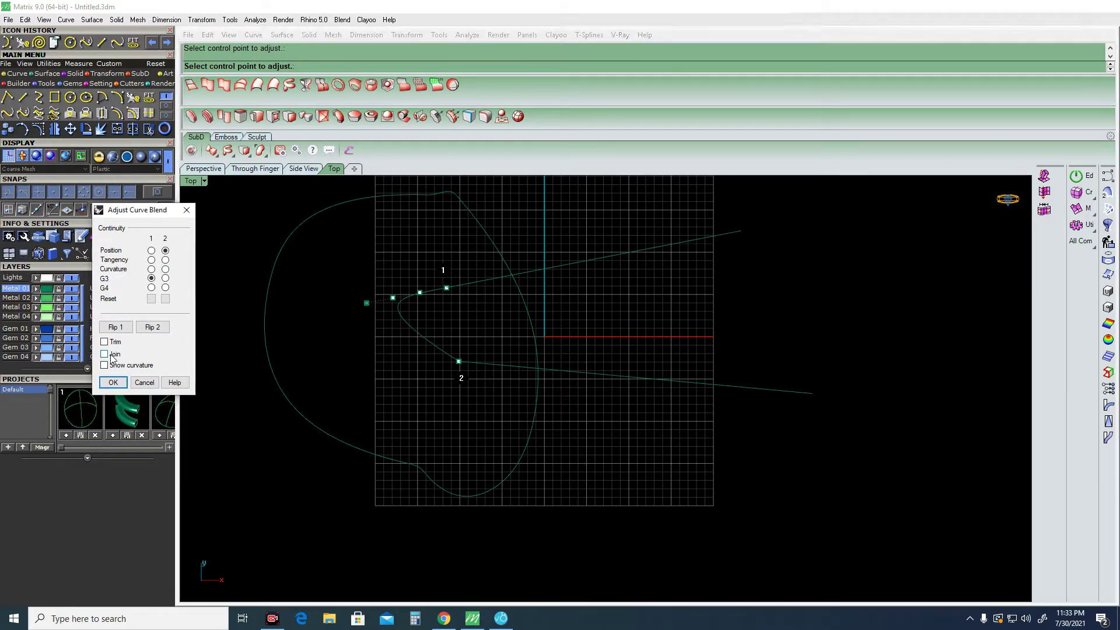
pyautogui.click(151, 251)
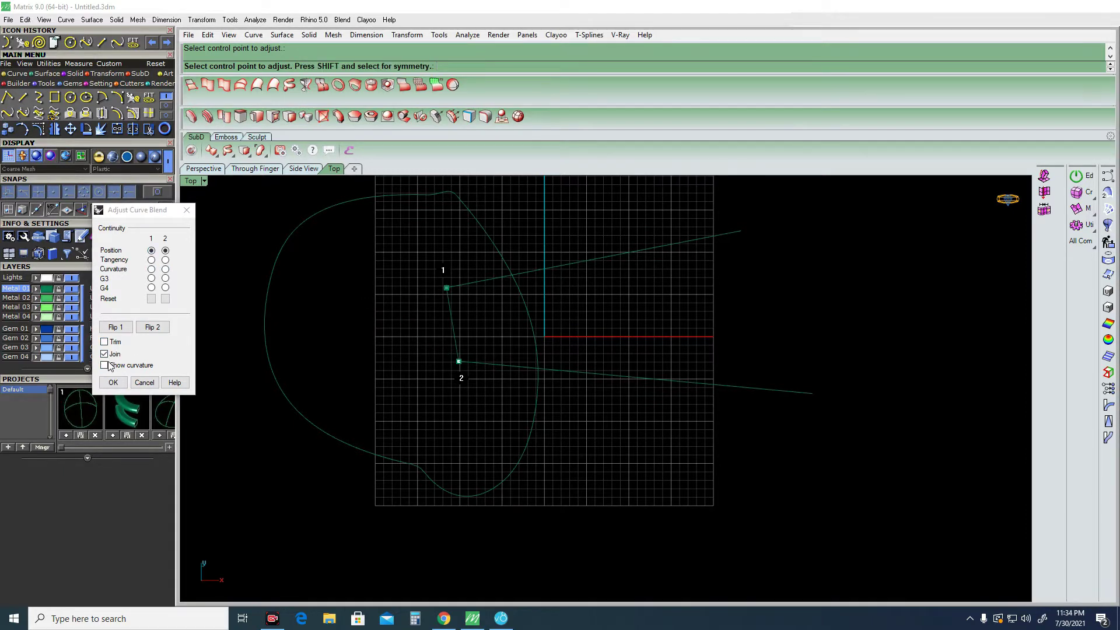
pyautogui.click(166, 269)
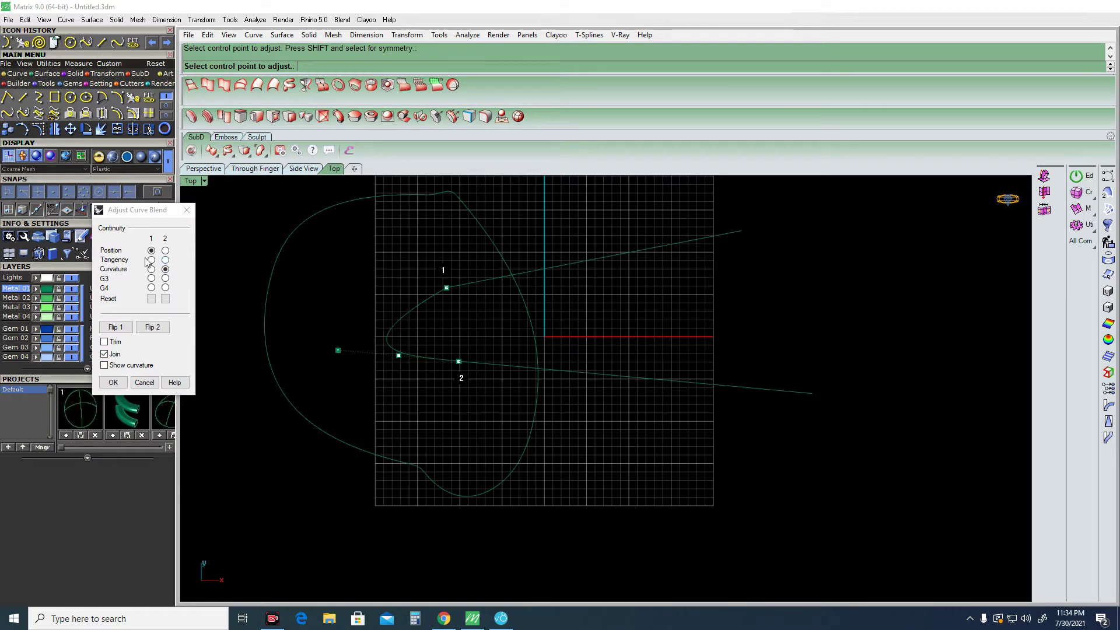
pyautogui.click(151, 270)
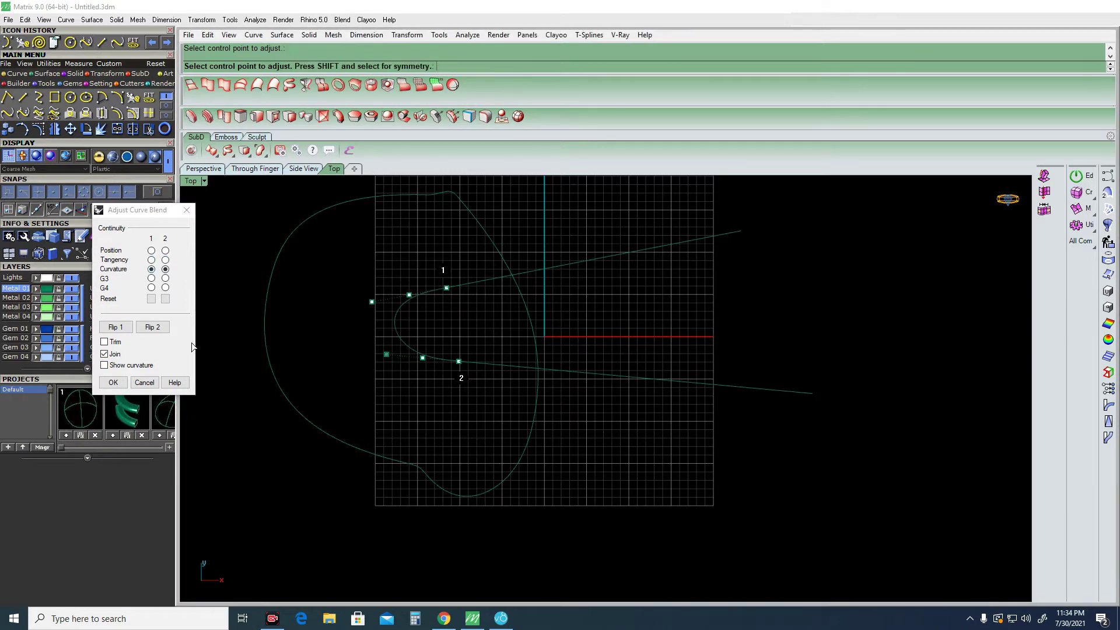
pyautogui.click(116, 382)
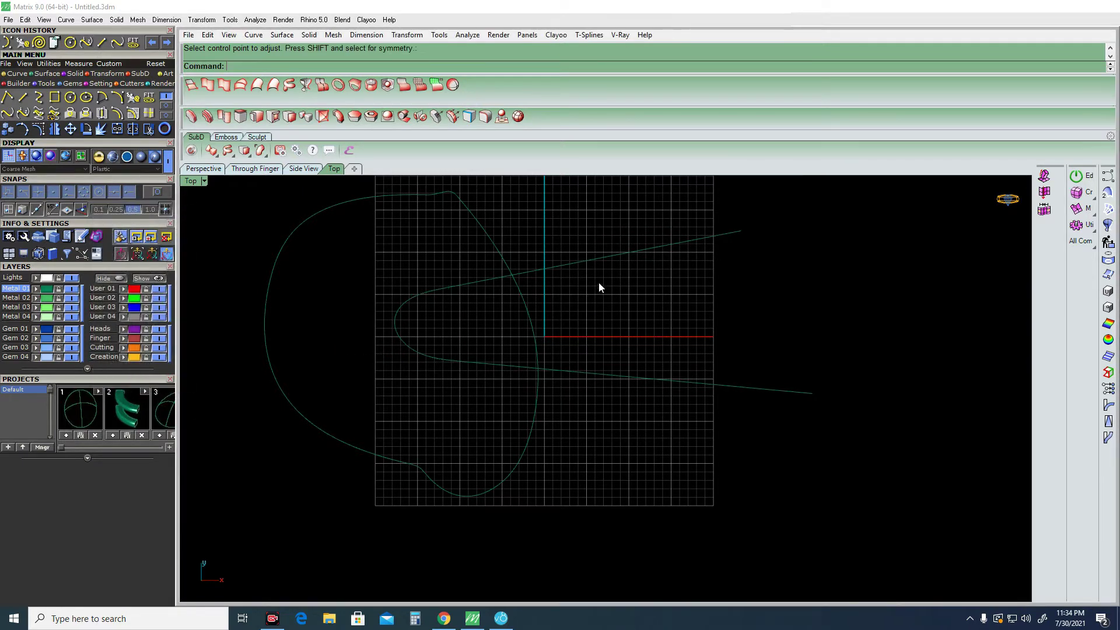
# Explode the blended curve, then join the blend arc and both lines into one curve.
pyautogui.click(602, 259)
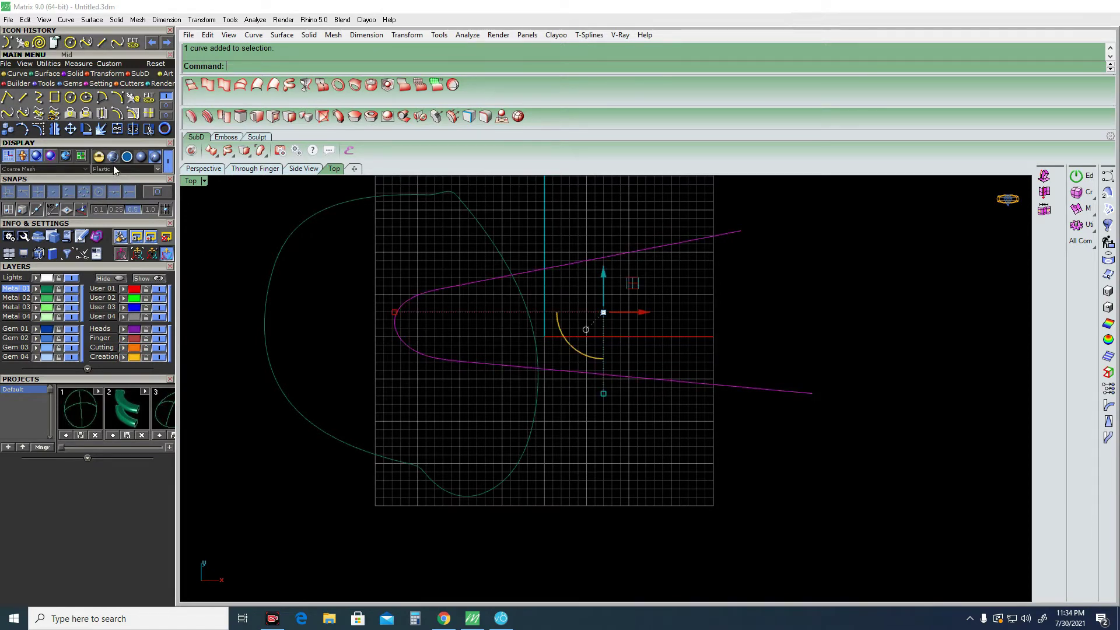
pyautogui.click(103, 130)
pyautogui.click(418, 357)
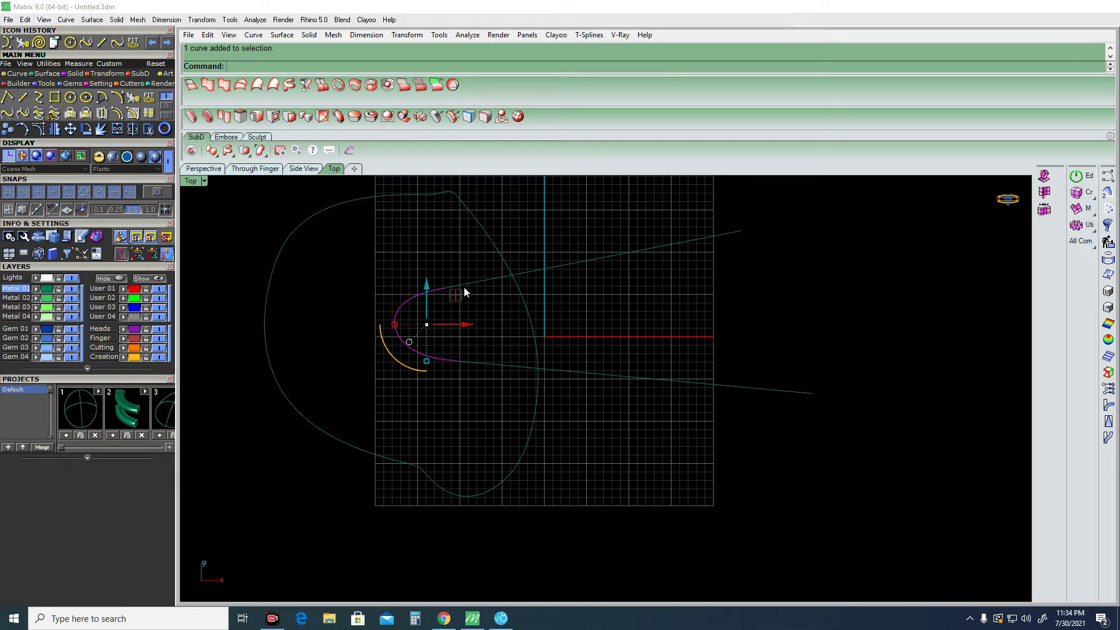
pyautogui.moveTo(476, 264); pyautogui.dragTo(351, 427)
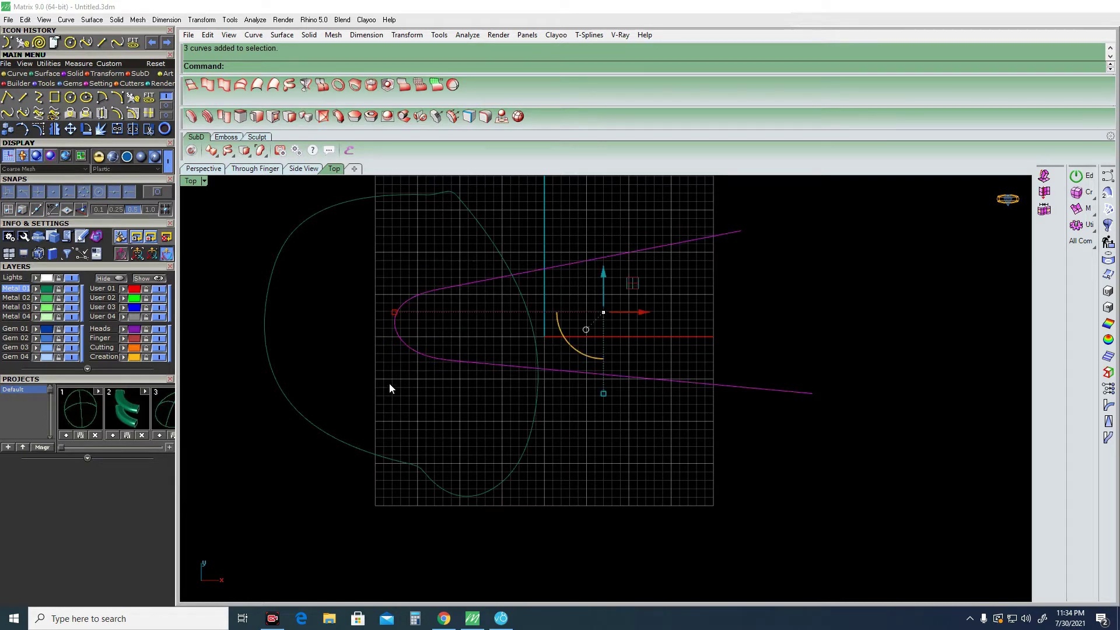
pyautogui.hotkey('ctrl', 'j')
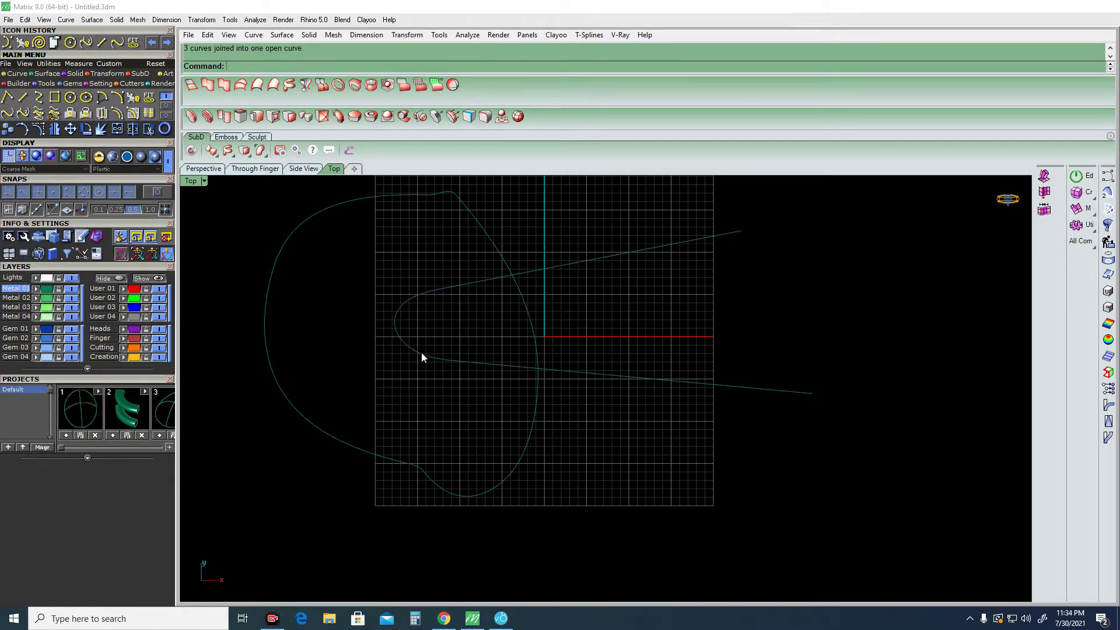
pyautogui.click(476, 359)
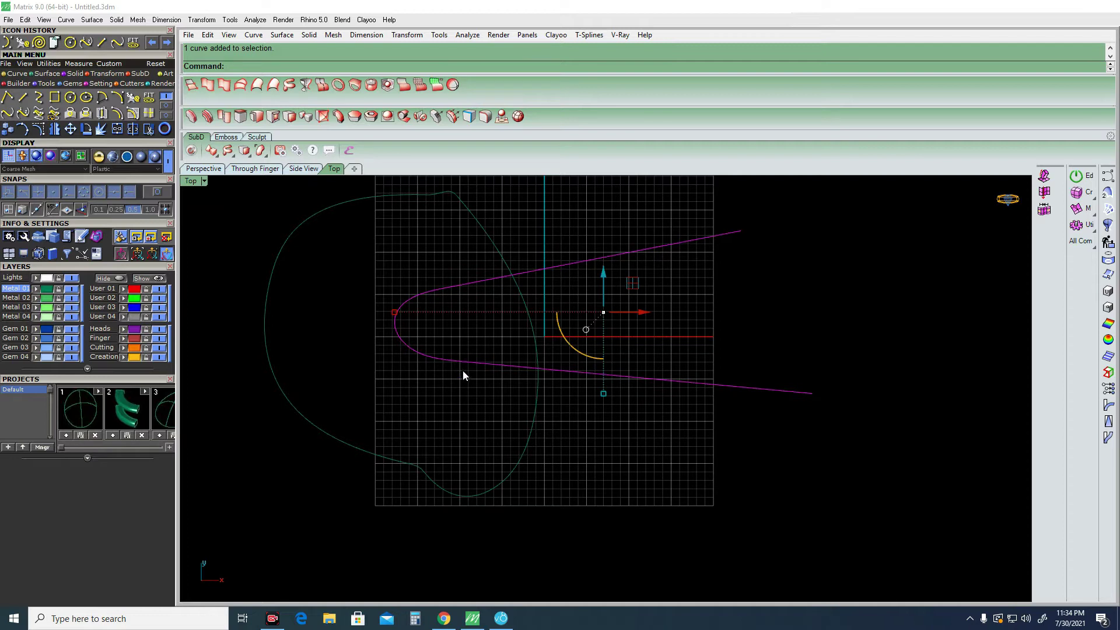
# Pan the Top view and check the open U-shaped curve beside the finger outline.
pyautogui.press('Escape')
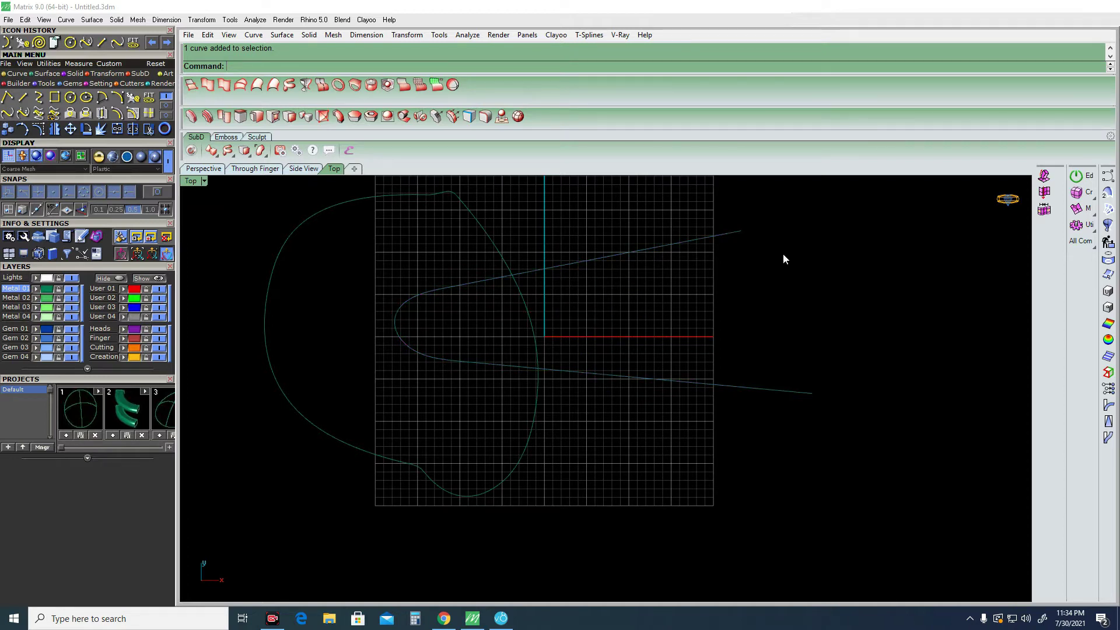
pyautogui.moveTo(783, 253); pyautogui.dragTo(644, 321, button='right')
pyautogui.click(592, 436)
pyautogui.press('Escape')
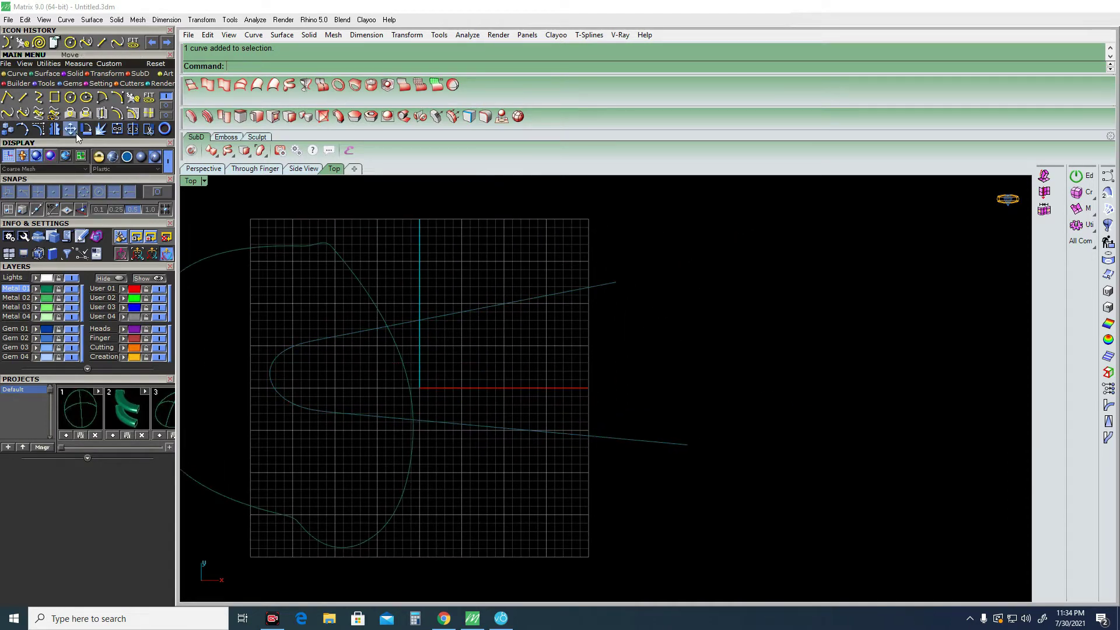
# Start a Quick Curve Blend between the two open curve ends with Tangency continuity at both ends.
pyautogui.click(9, 114)
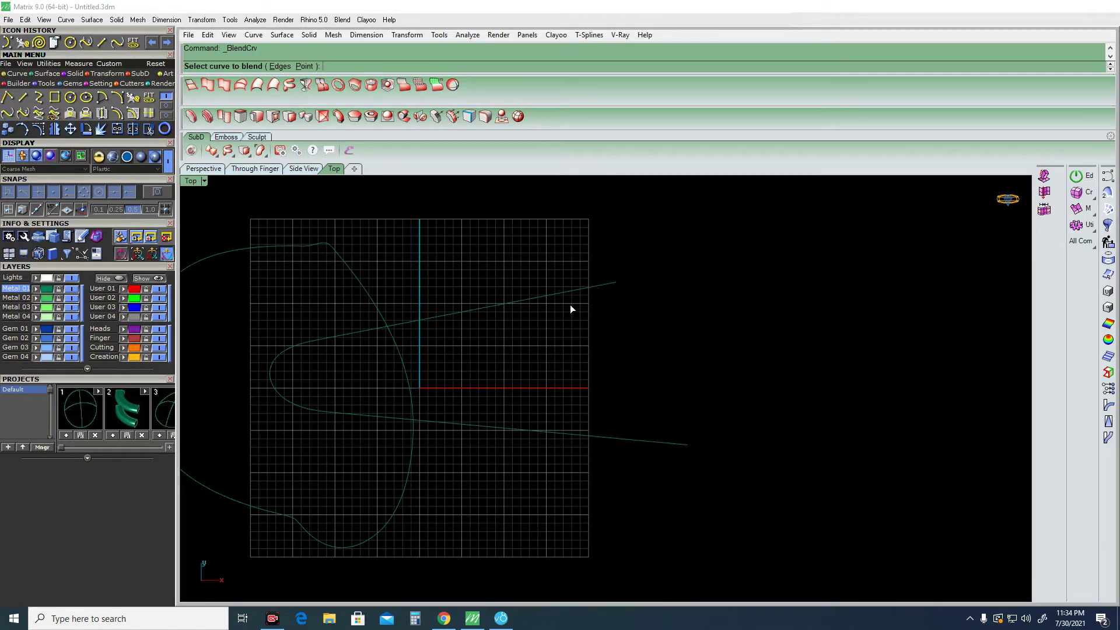
pyautogui.click(632, 440)
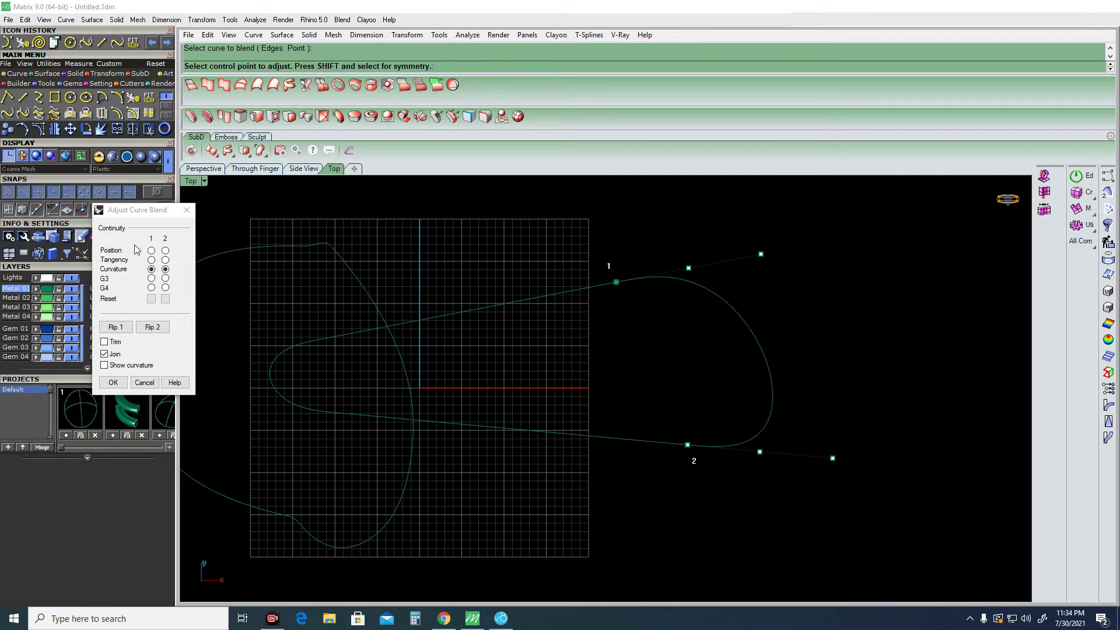
pyautogui.click(165, 279)
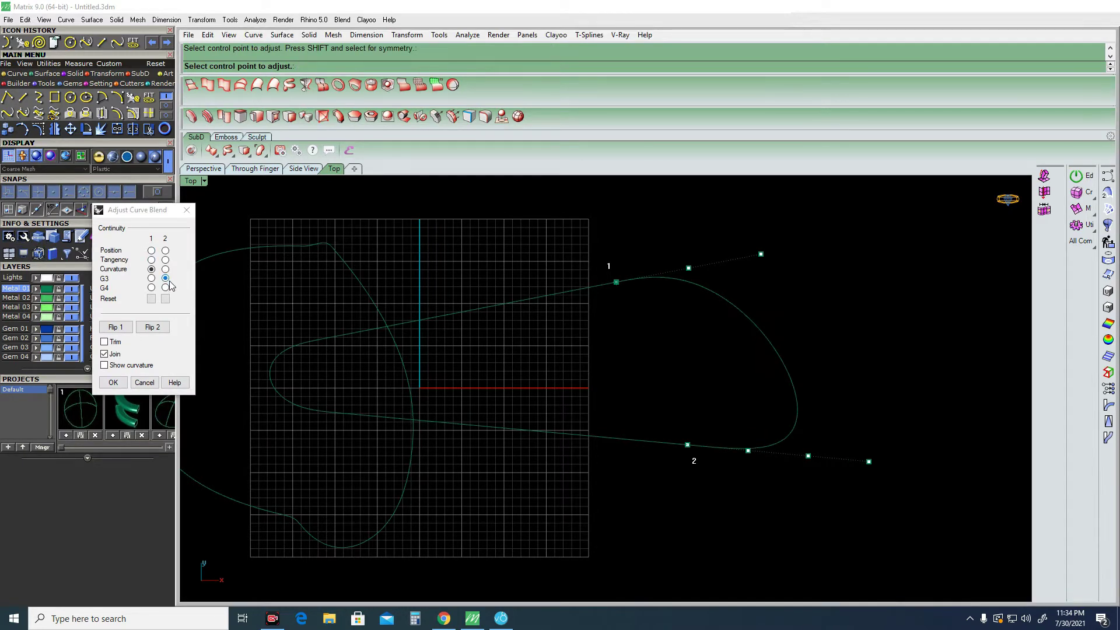
pyautogui.click(151, 288)
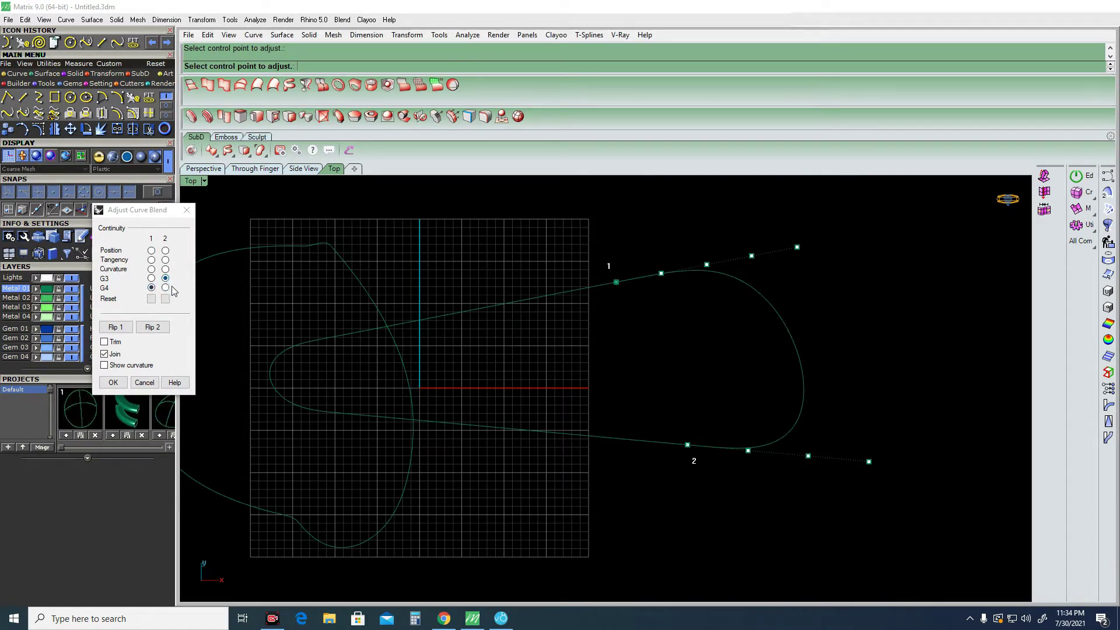
pyautogui.click(166, 287)
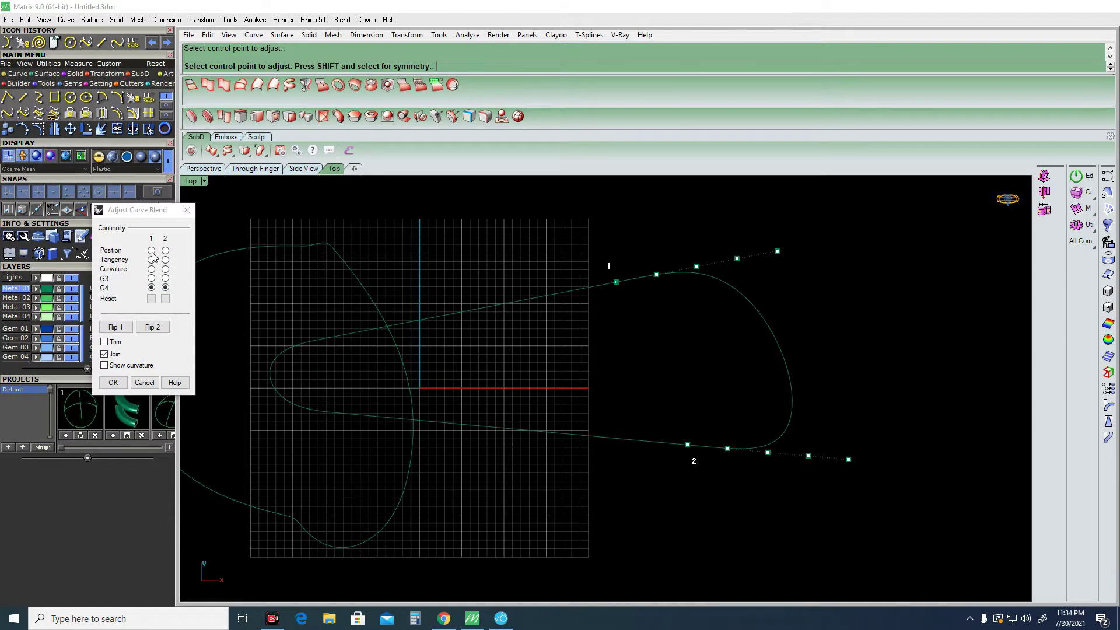
pyautogui.click(151, 250)
pyautogui.click(165, 260)
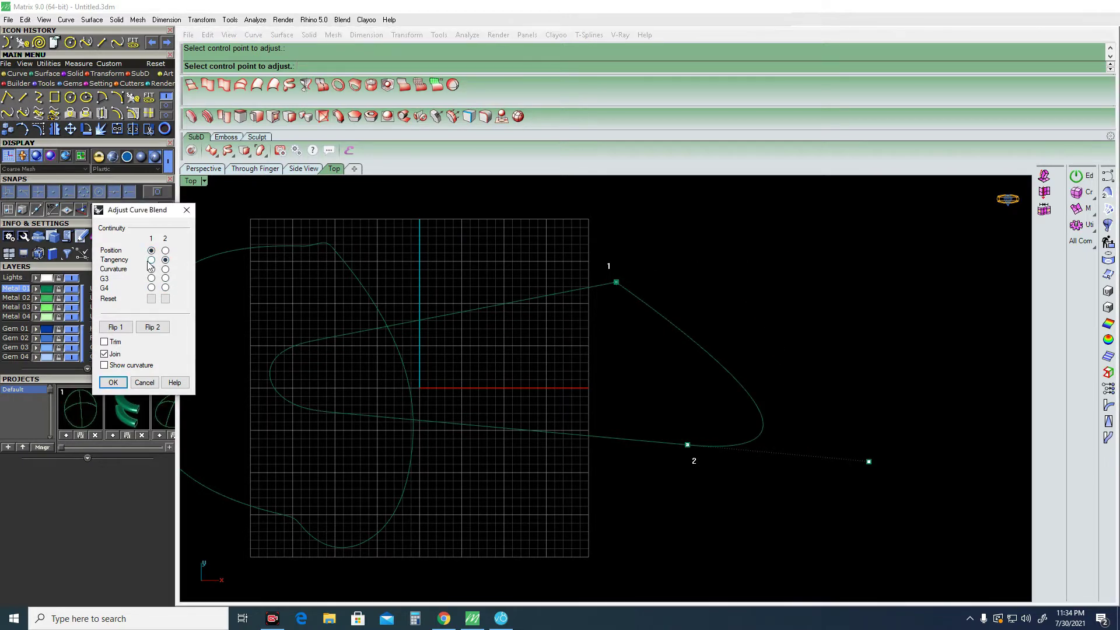
pyautogui.click(151, 260)
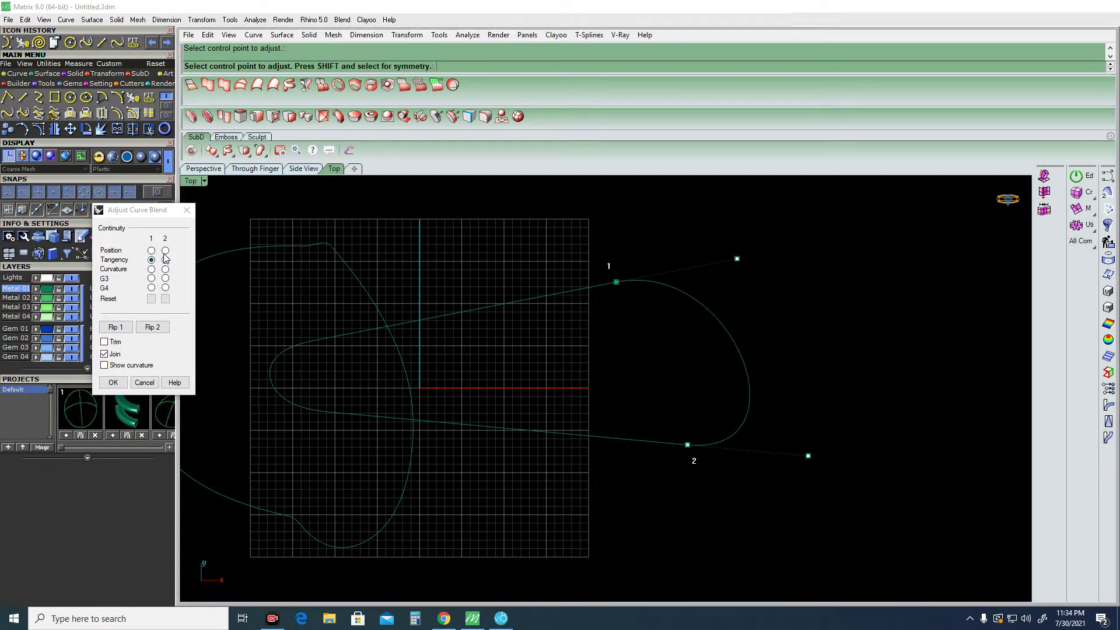
# Drag both blend control points inward to round the blend, then accept it joined into one loop.
pyautogui.click(808, 456)
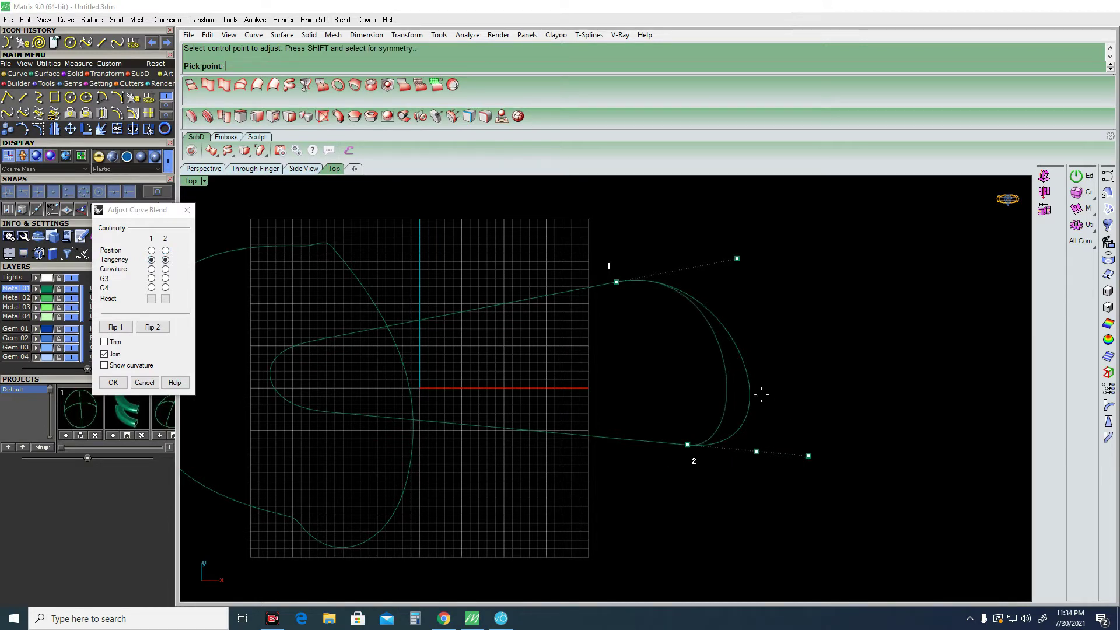
pyautogui.click(748, 327)
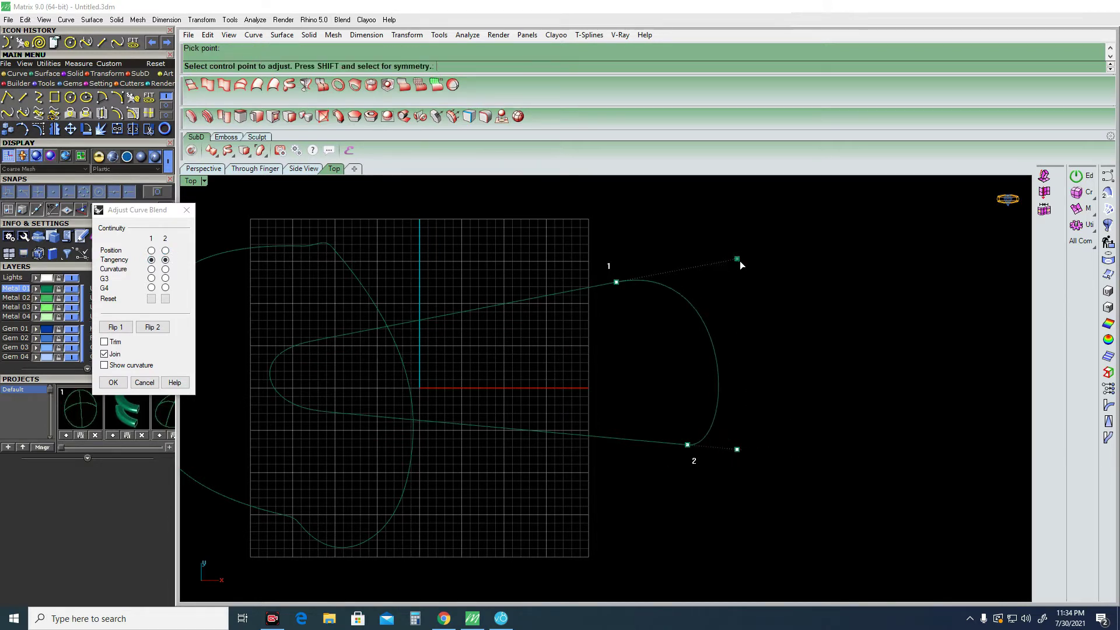
pyautogui.click(737, 258)
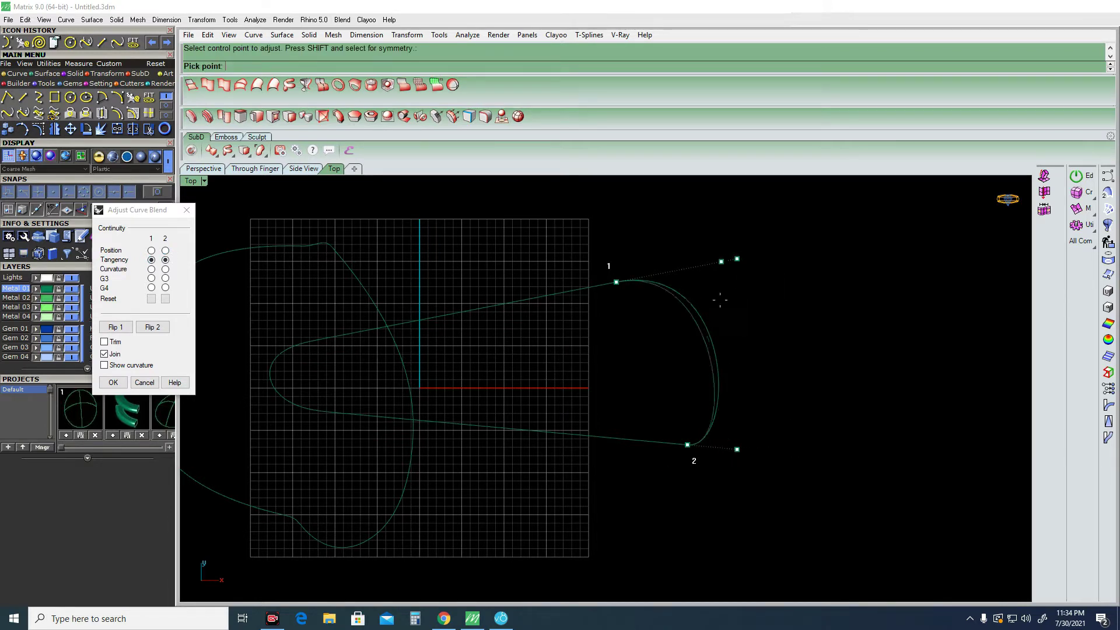
pyautogui.click(741, 343)
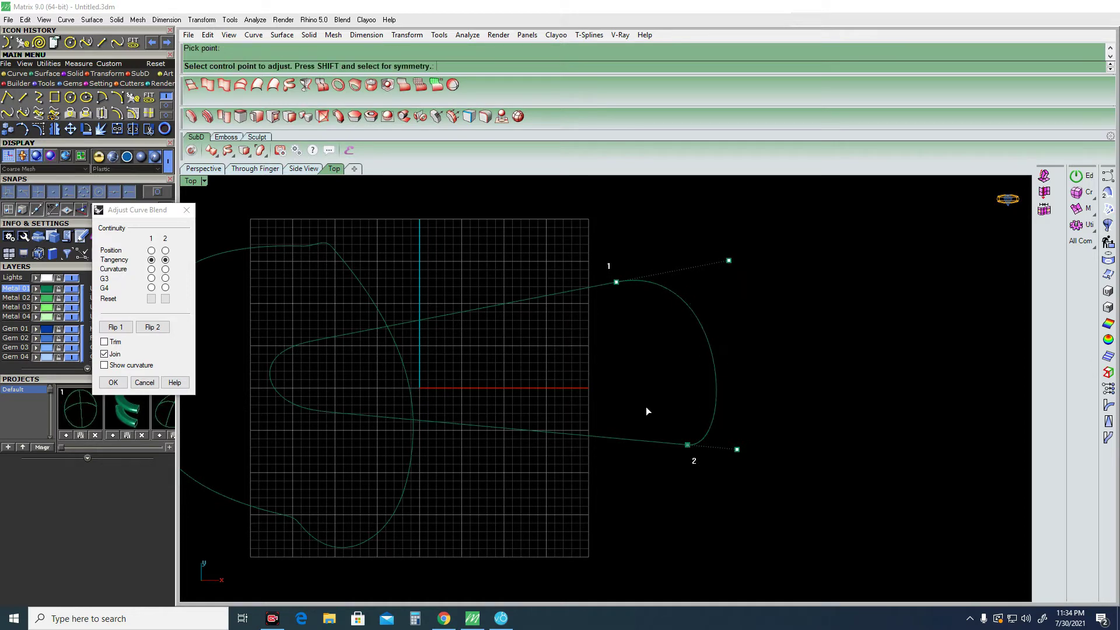
pyautogui.click(114, 382)
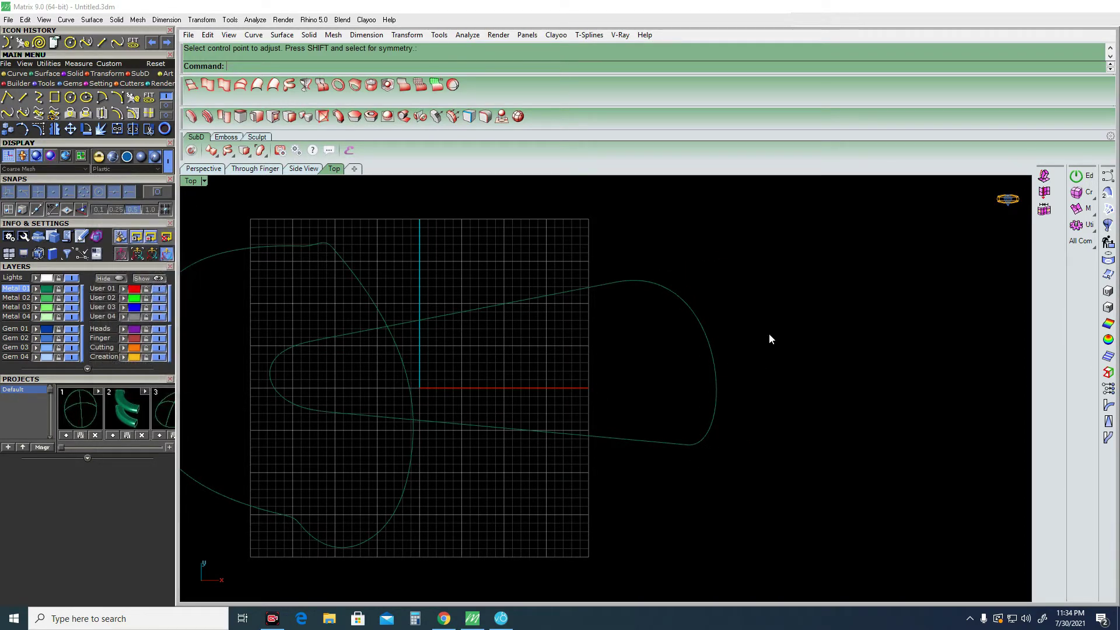
pyautogui.click(702, 367)
# Cancel the join attempt, then window-select all curves and delete them.
pyautogui.hotkey('ctrl', 'j')
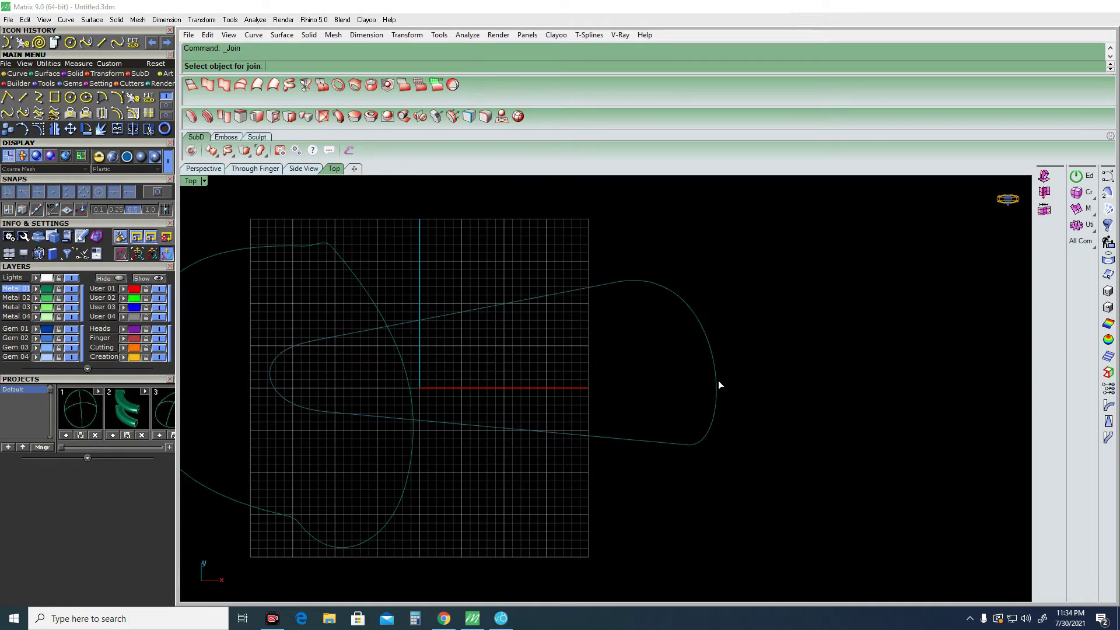
pyautogui.scroll(-5, 712, 379)
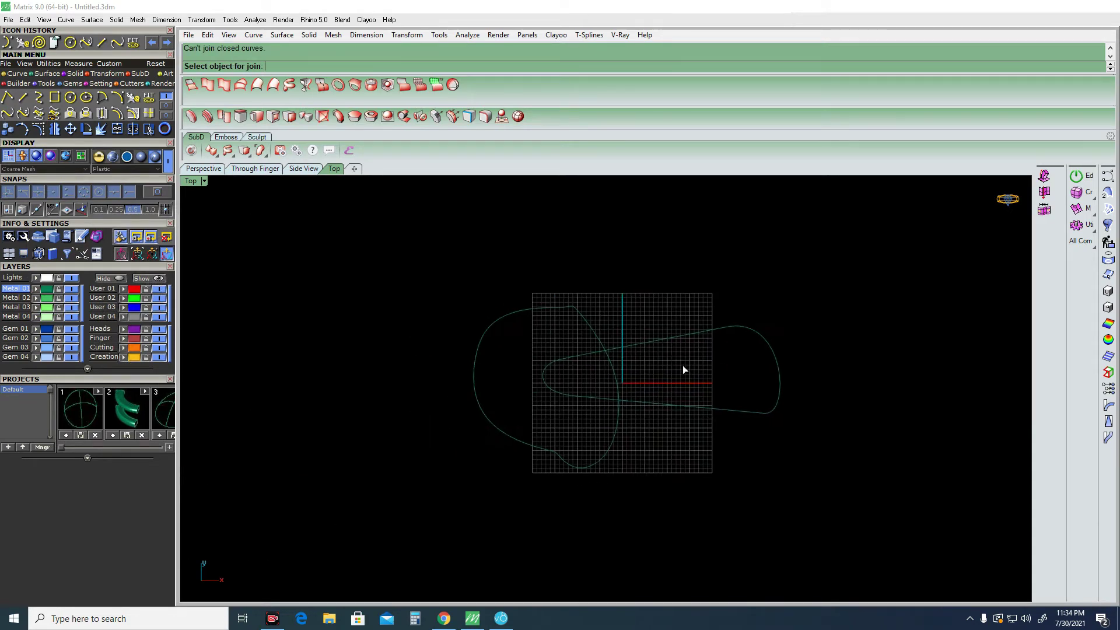
pyautogui.press('Escape')
pyautogui.scroll(2, 749, 354)
pyautogui.moveTo(421, 477); pyautogui.dragTo(421, 478)
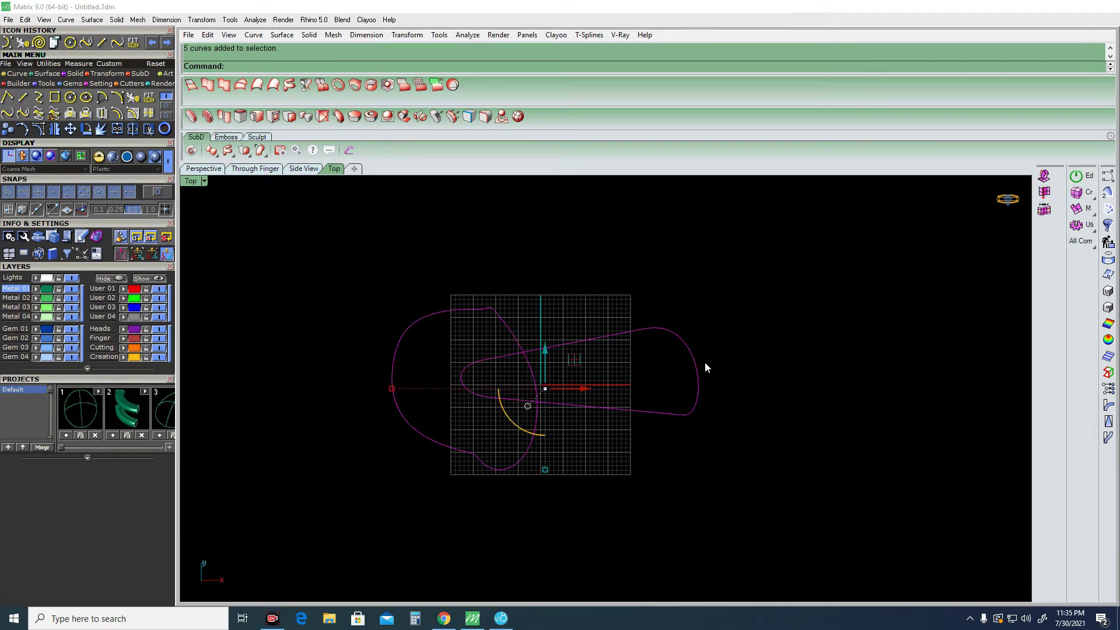
pyautogui.press('Delete')
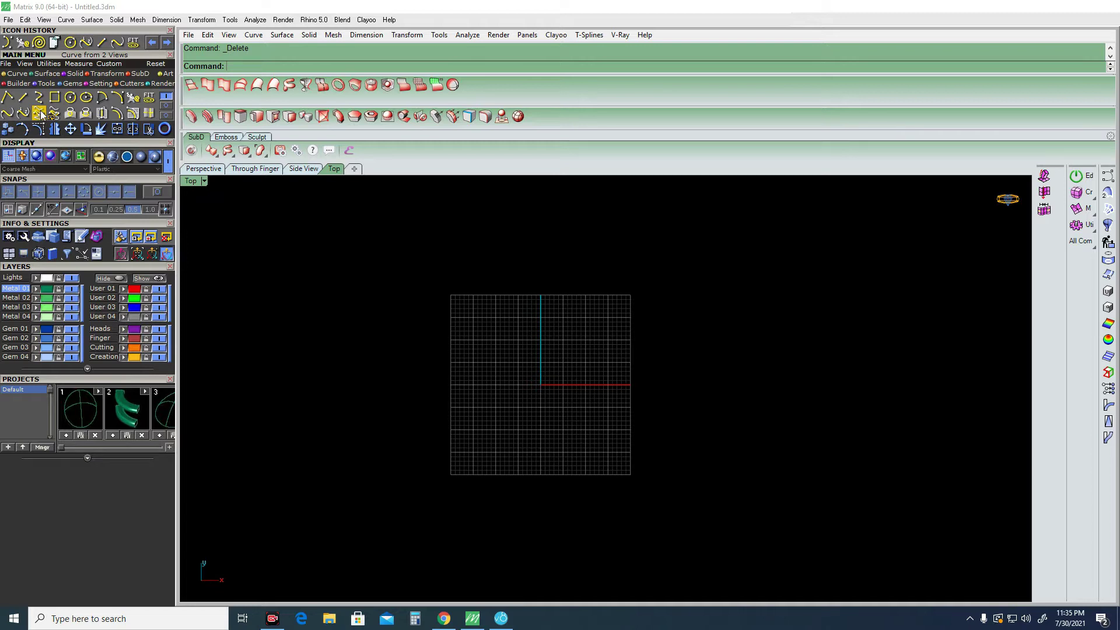
# Pan around the empty grid and switch to the Front view.
pyautogui.moveTo(579, 380); pyautogui.dragTo(555, 413, button='right')
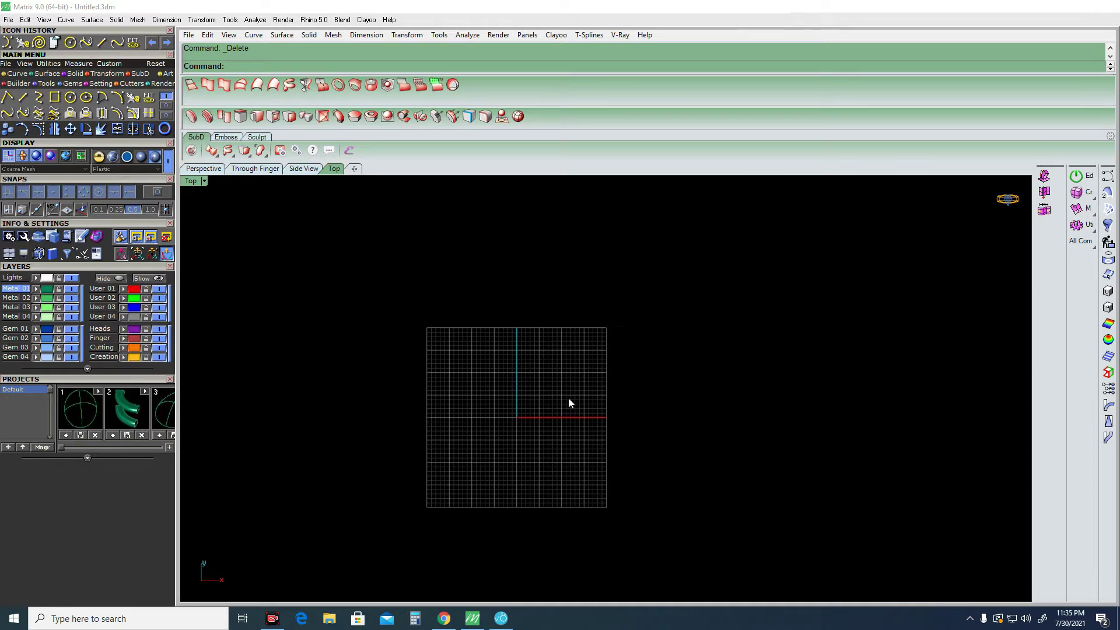
pyautogui.hotkey('ctrl', 'j')
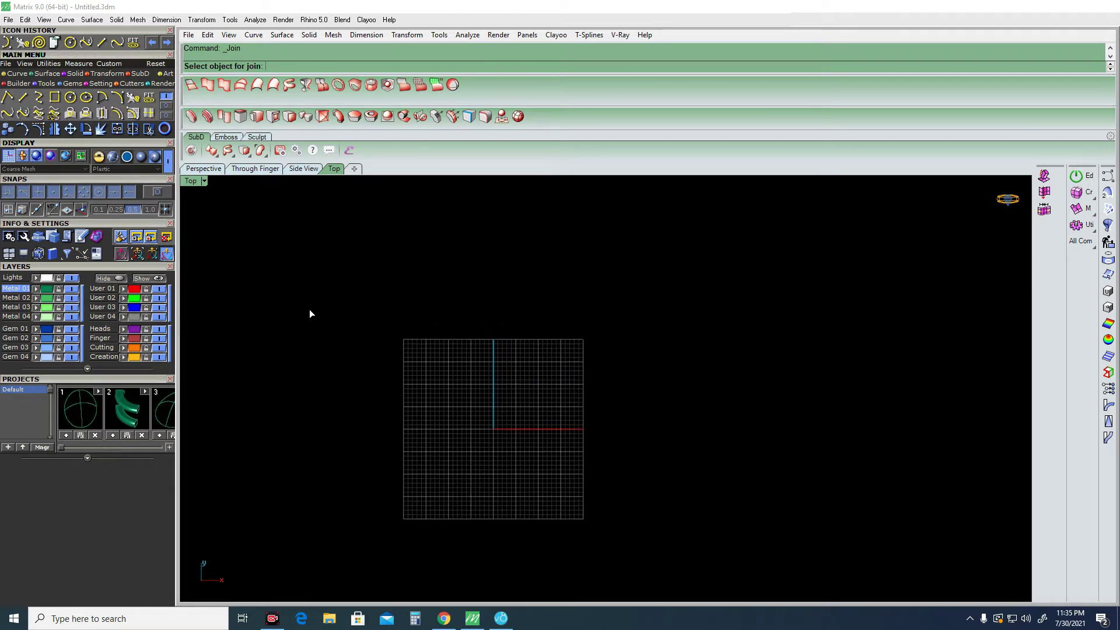
pyautogui.moveTo(534, 422); pyautogui.dragTo(525, 390, button='right')
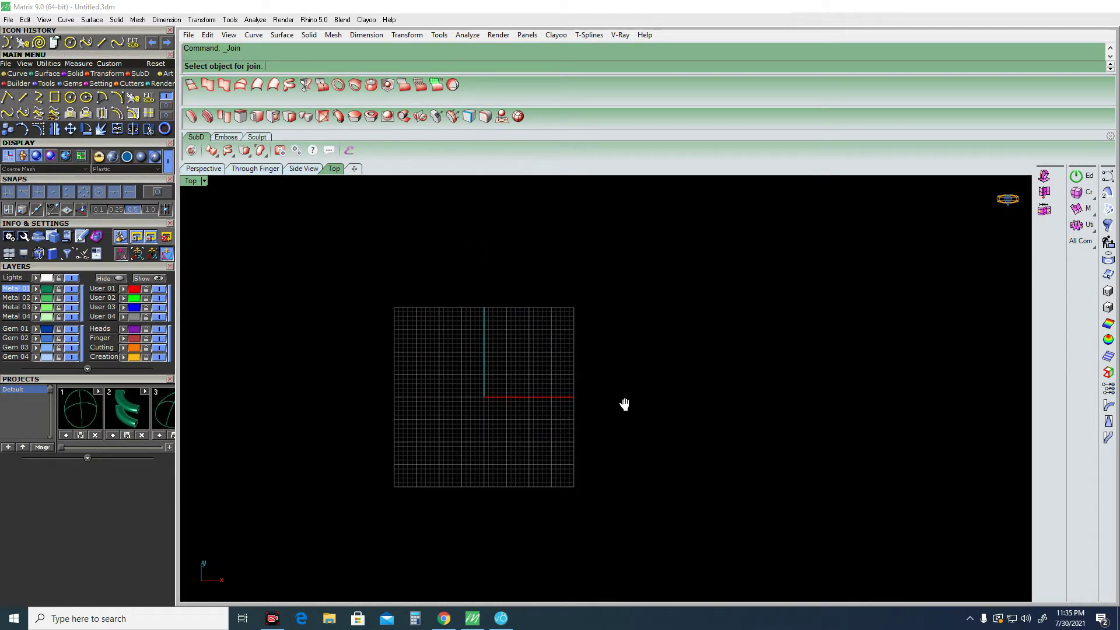
pyautogui.moveTo(624, 404); pyautogui.dragTo(617, 386, button='right')
pyautogui.hotkey('ctrl', 'F2')
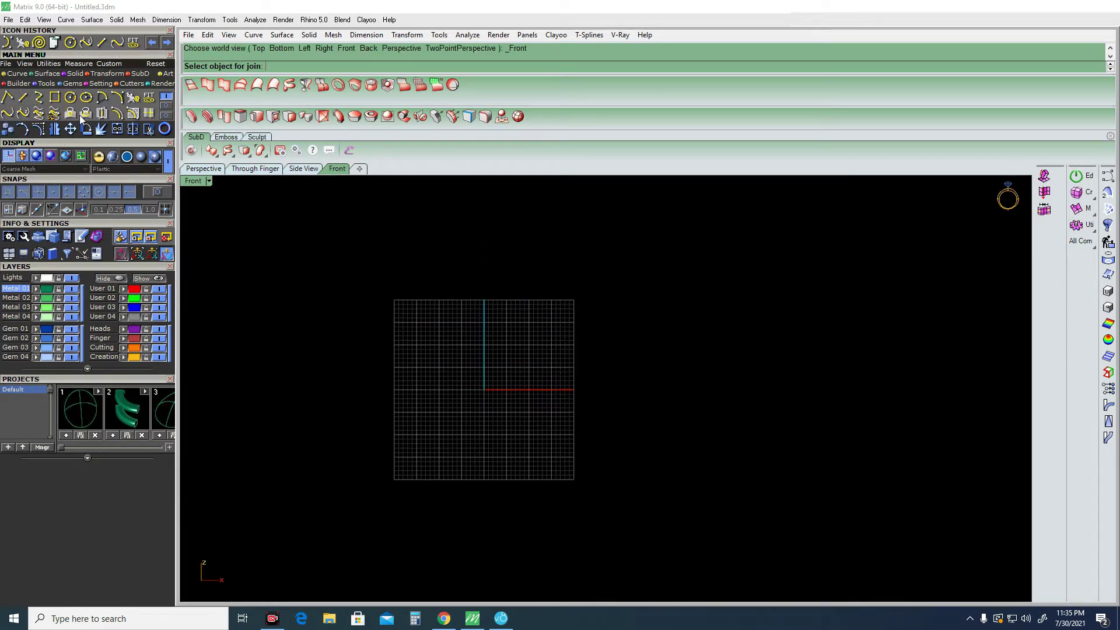
# Create a flat tube ring at the origin with outer radius, inner radius and height.
pyautogui.click(74, 74)
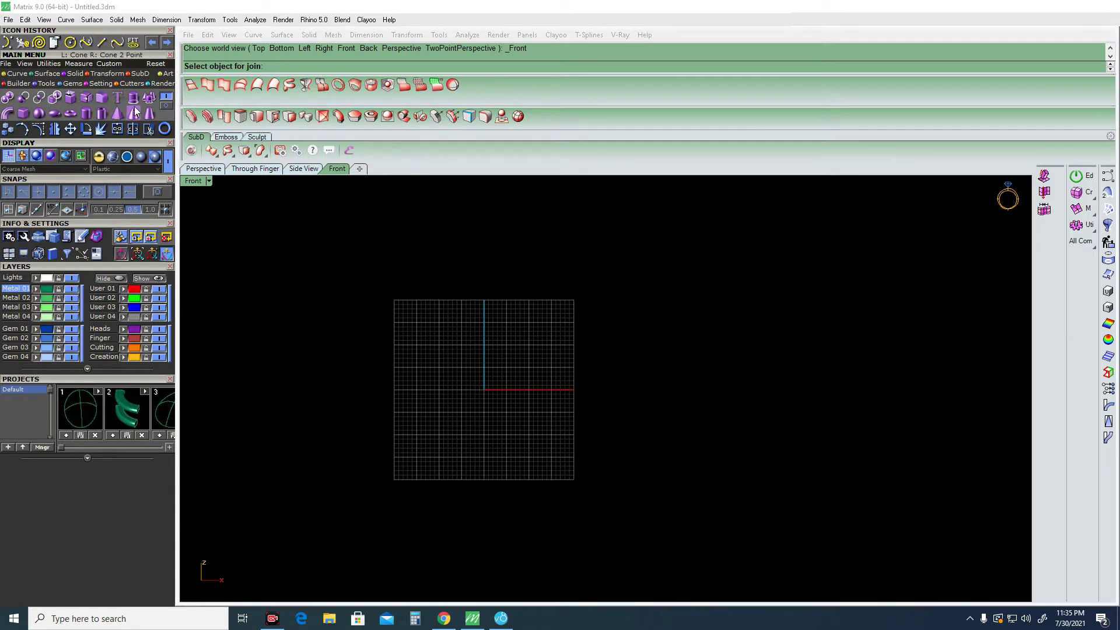
pyautogui.click(99, 115)
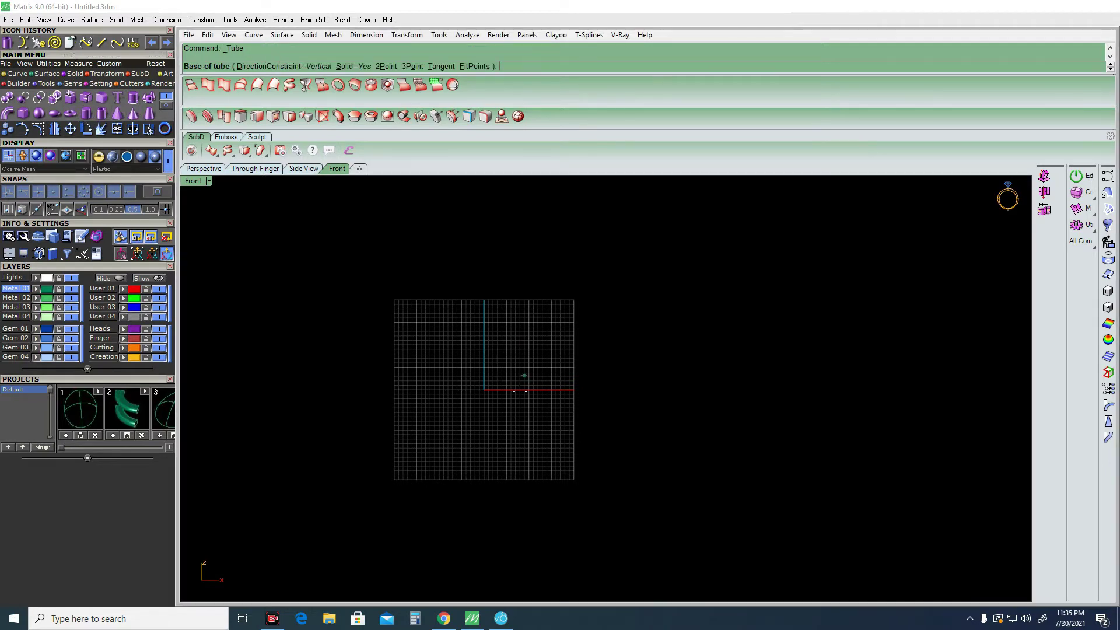
pyautogui.click(485, 409)
pyautogui.click(566, 385)
pyautogui.click(528, 391)
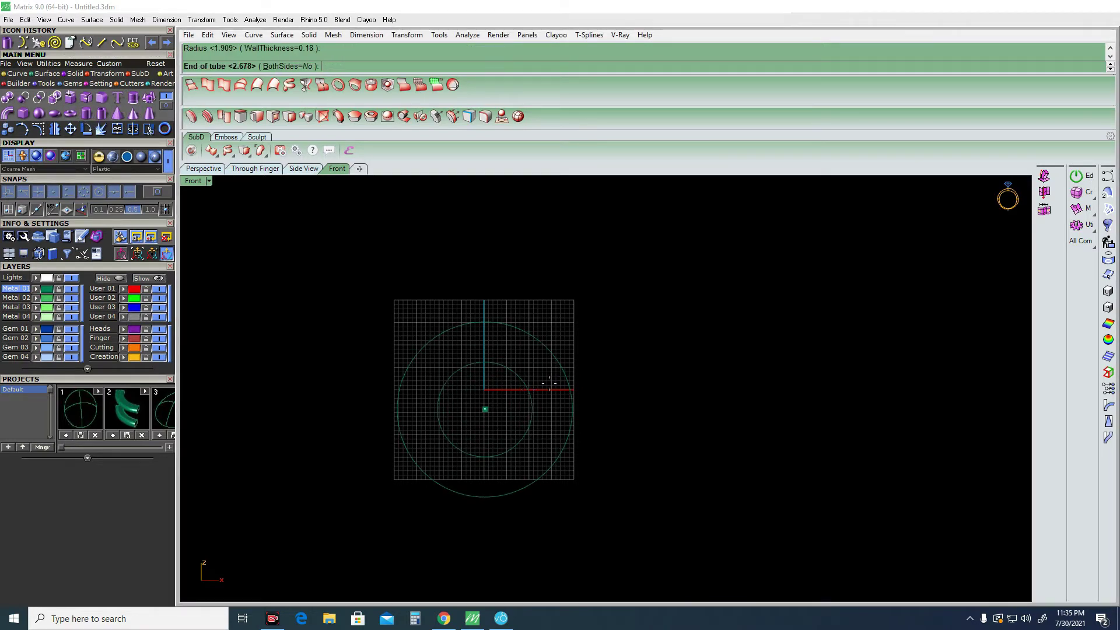
pyautogui.click(575, 369)
pyautogui.moveTo(556, 379)
pyautogui.keyDown('ctrl'); pyautogui.keyDown('shift'); pyautogui.mouseDown(button='right')
pyautogui.moveTo(545, 525)
pyautogui.moveTo(530, 377)
pyautogui.moveTo(532, 388)
pyautogui.mouseUp(button='right'); pyautogui.keyUp('shift'); pyautogui.keyUp('ctrl')
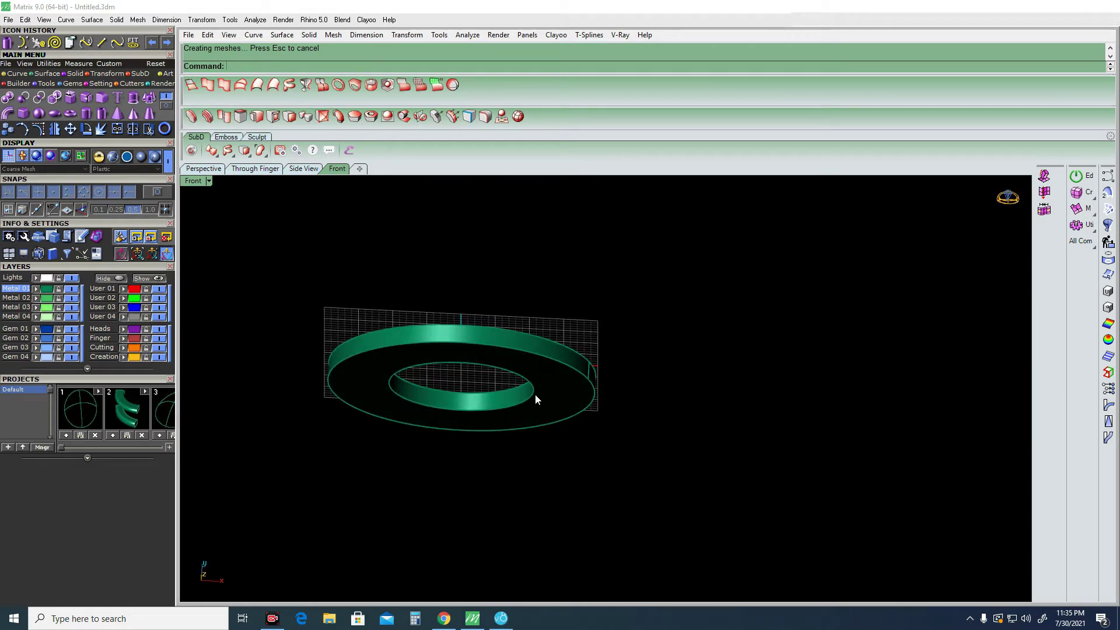
# Duplicate the ring's inner edge as a curve with DupEdge, then return to Top view.
pyautogui.write('DupBorder')
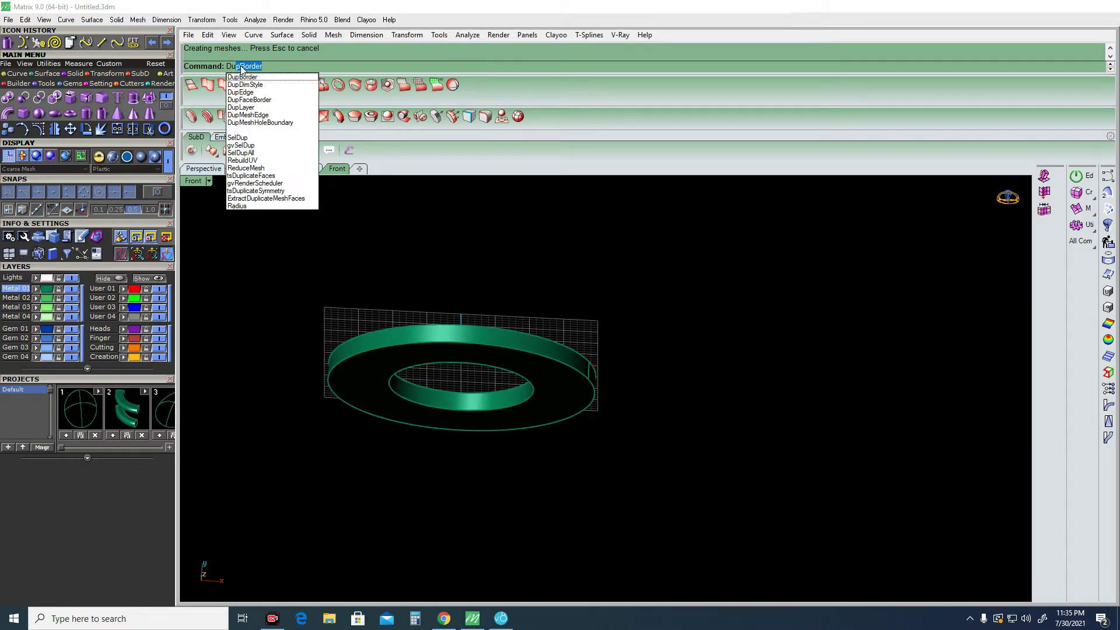
pyautogui.click(251, 92)
pyautogui.click(518, 404)
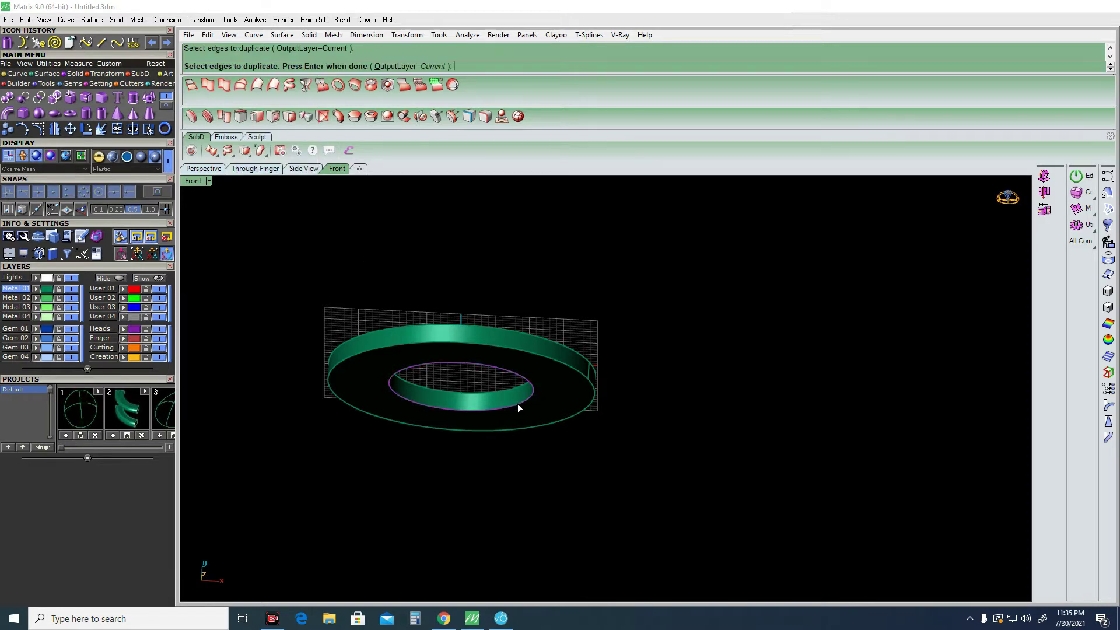
pyautogui.press('Return')
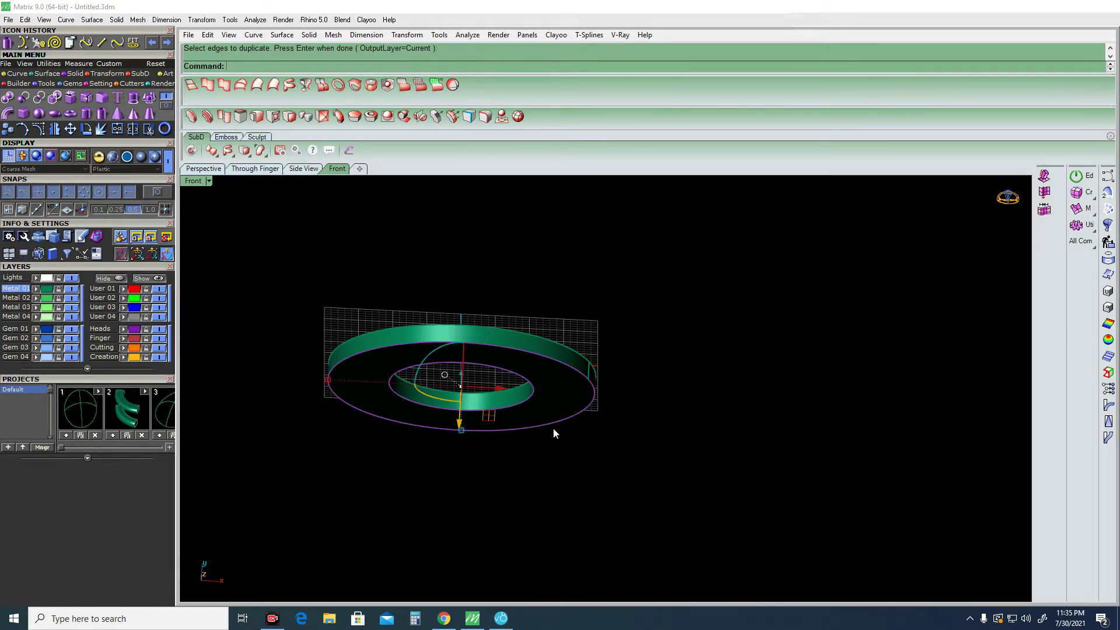
pyautogui.press('Return')
pyautogui.hotkey('ctrl', 'F1')
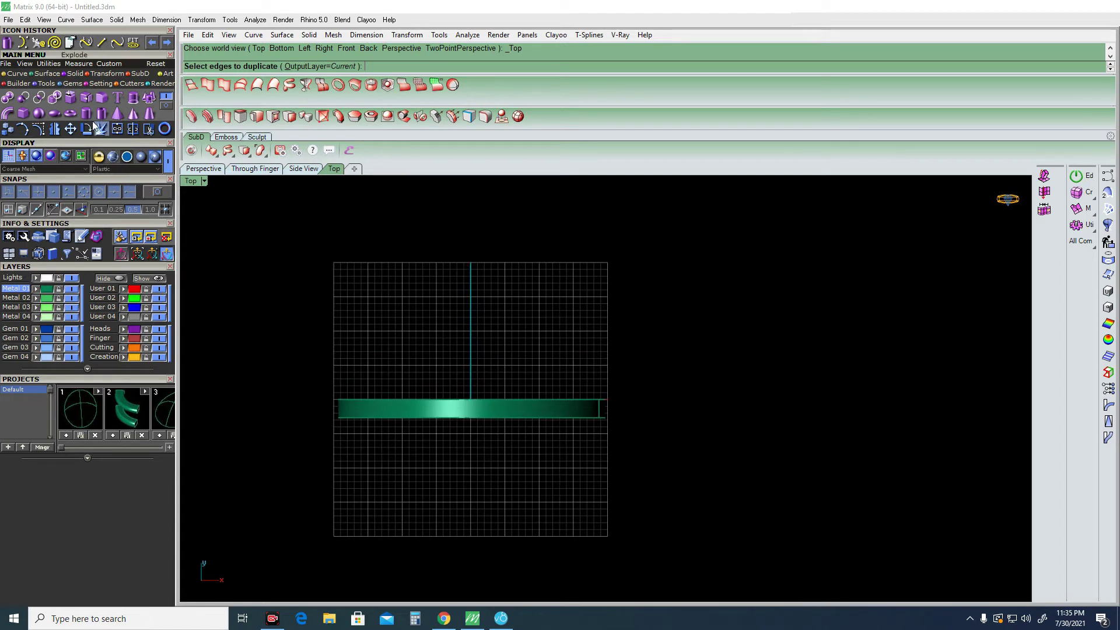
# Draw a long slanted straight line across the Top view beside the ring.
pyautogui.click(17, 73)
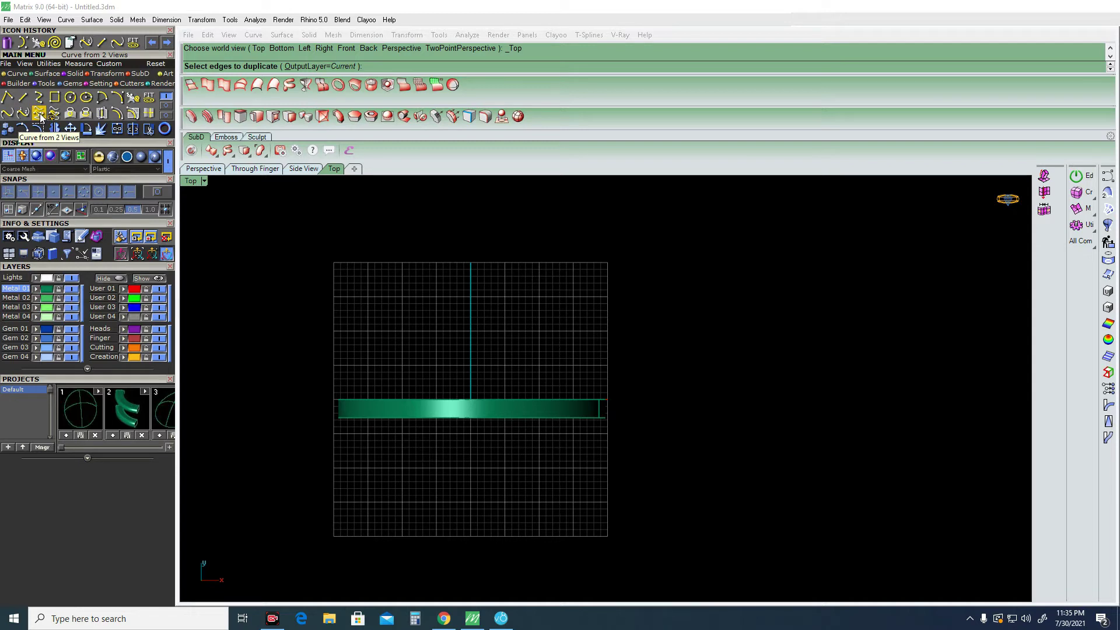
pyautogui.click(40, 115)
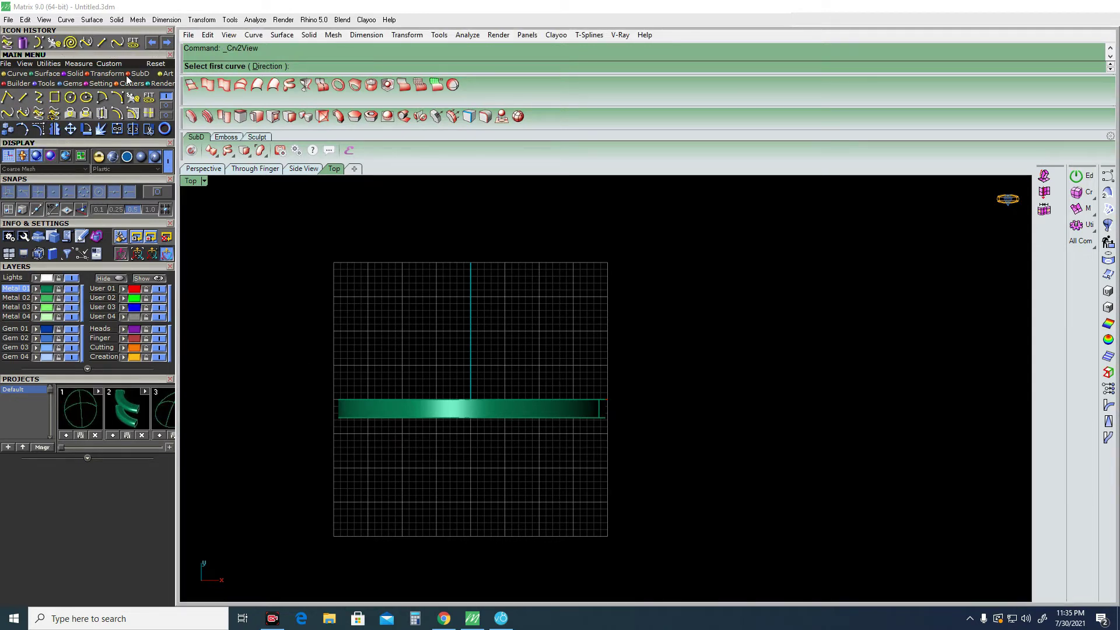
pyautogui.click(23, 99)
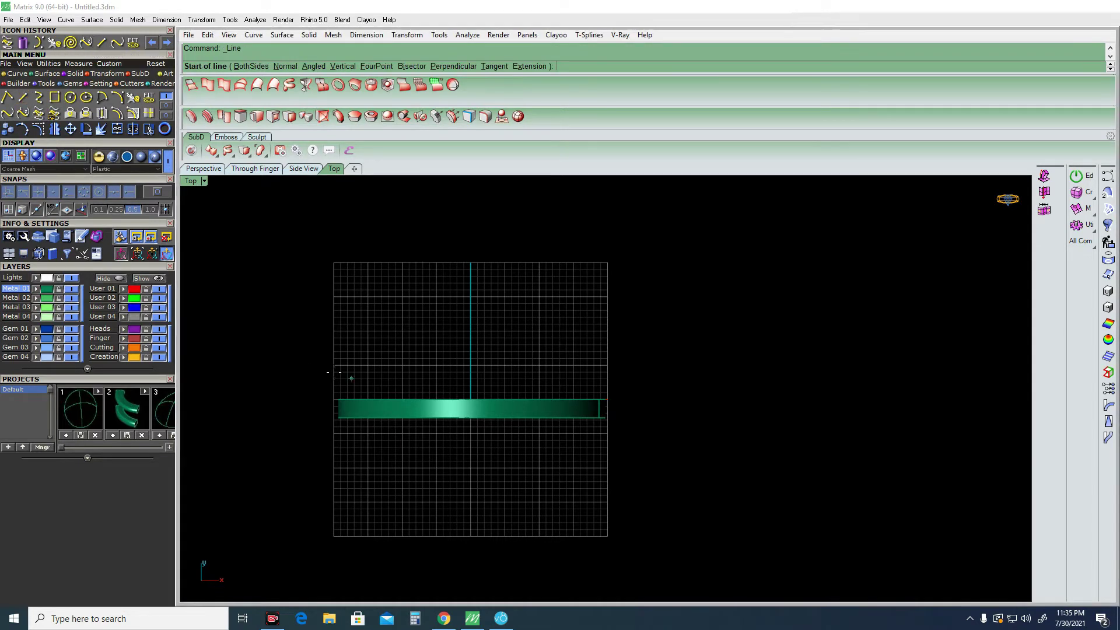
pyautogui.click(309, 371)
pyautogui.click(736, 306)
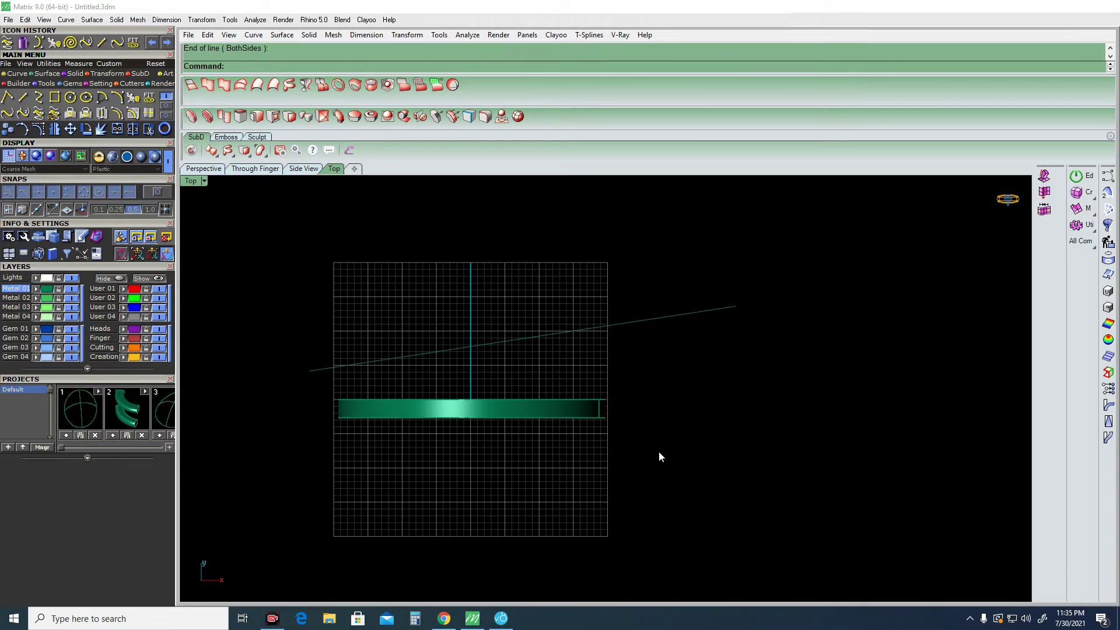
pyautogui.keyDown('ctrl'); pyautogui.keyDown('shift'); pyautogui.moveTo(659, 450); pyautogui.dragTo(674, 404, button='right'); pyautogui.keyUp('shift'); pyautogui.keyUp('ctrl')
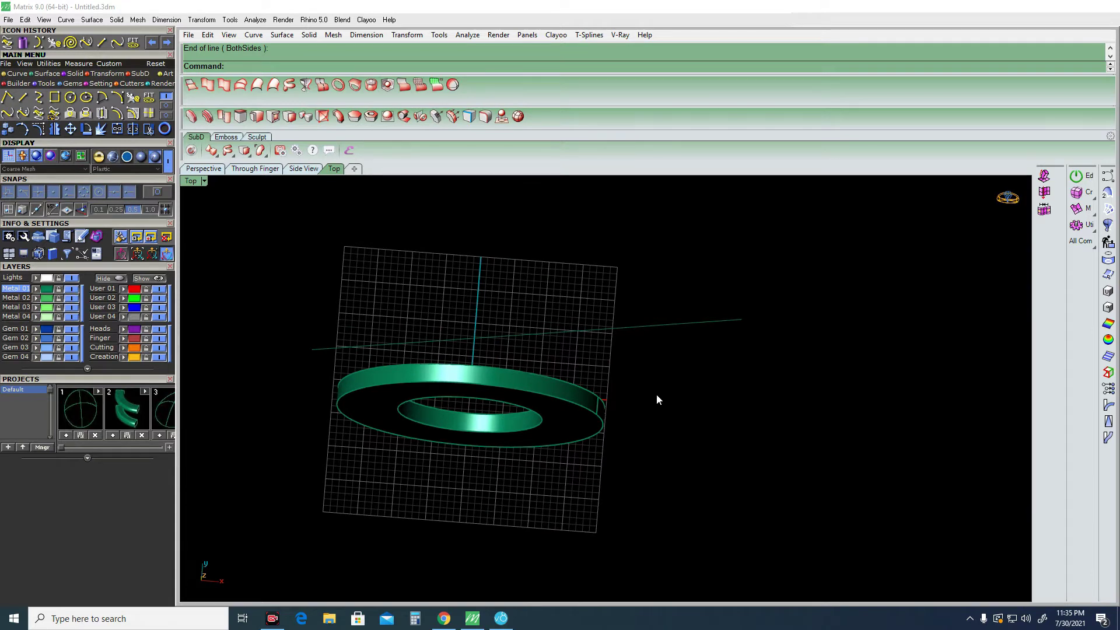
pyautogui.click(39, 114)
pyautogui.click(533, 429)
pyautogui.press('Down')
pyautogui.press('Down')
pyautogui.press('Return')
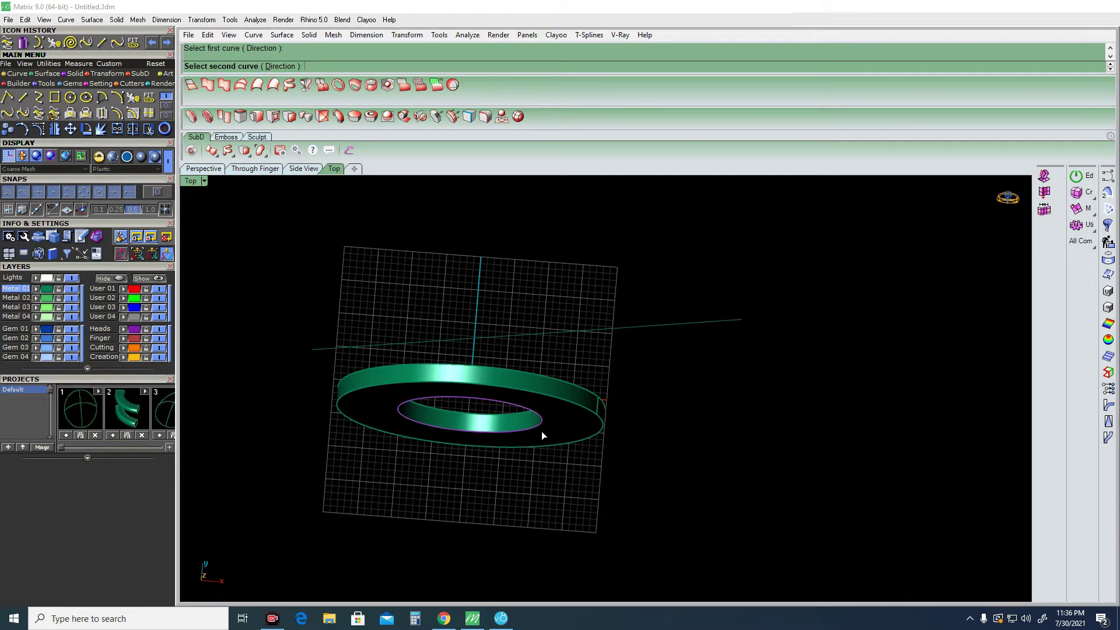
pyautogui.click(603, 421)
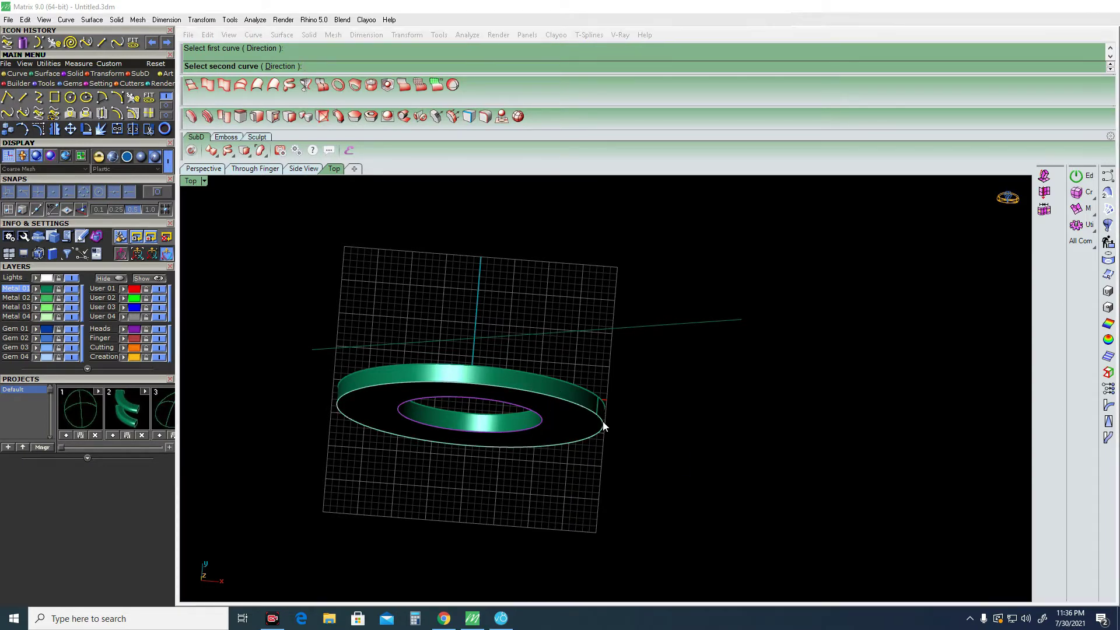
pyautogui.press('Down')
pyautogui.press('Return')
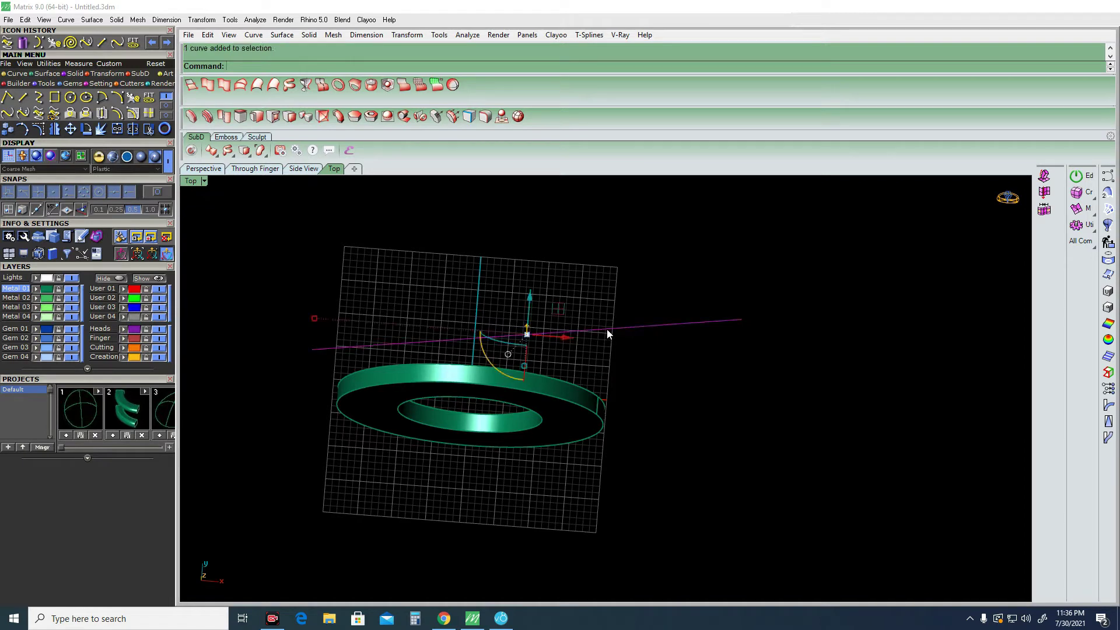
pyautogui.rightClick(607, 333)
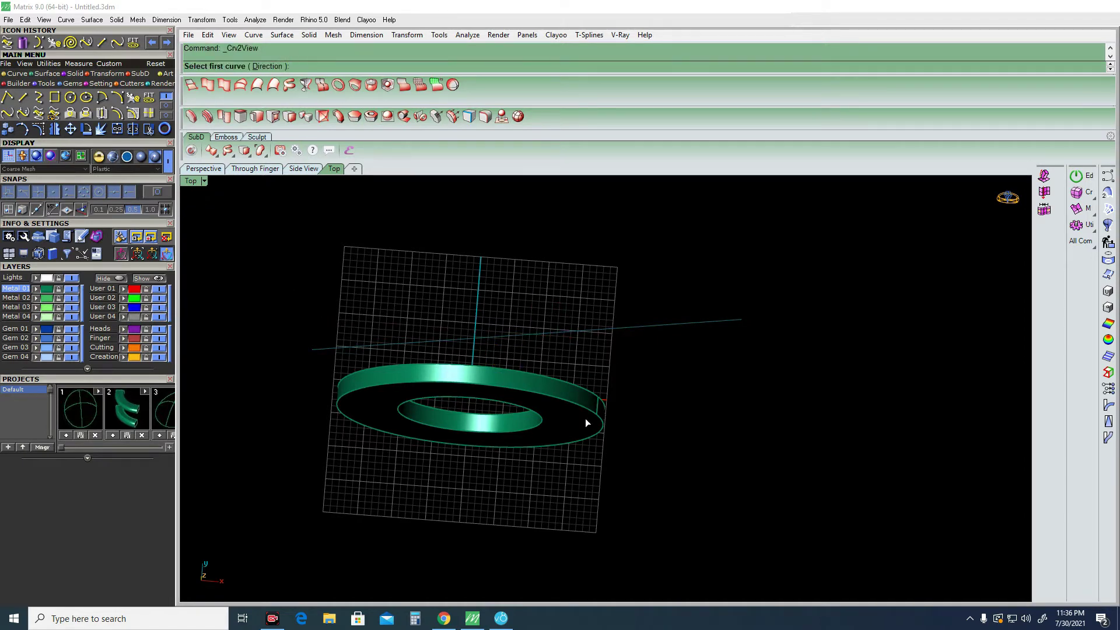
pyautogui.click(535, 428)
pyautogui.press('Return')
pyautogui.click(554, 336)
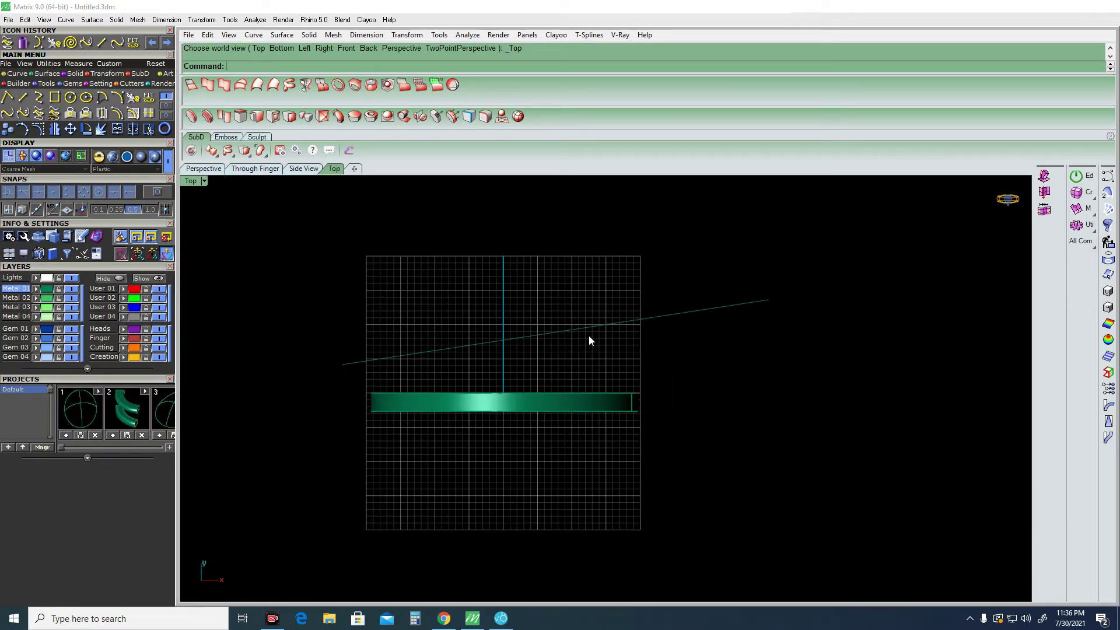
pyautogui.click(680, 313)
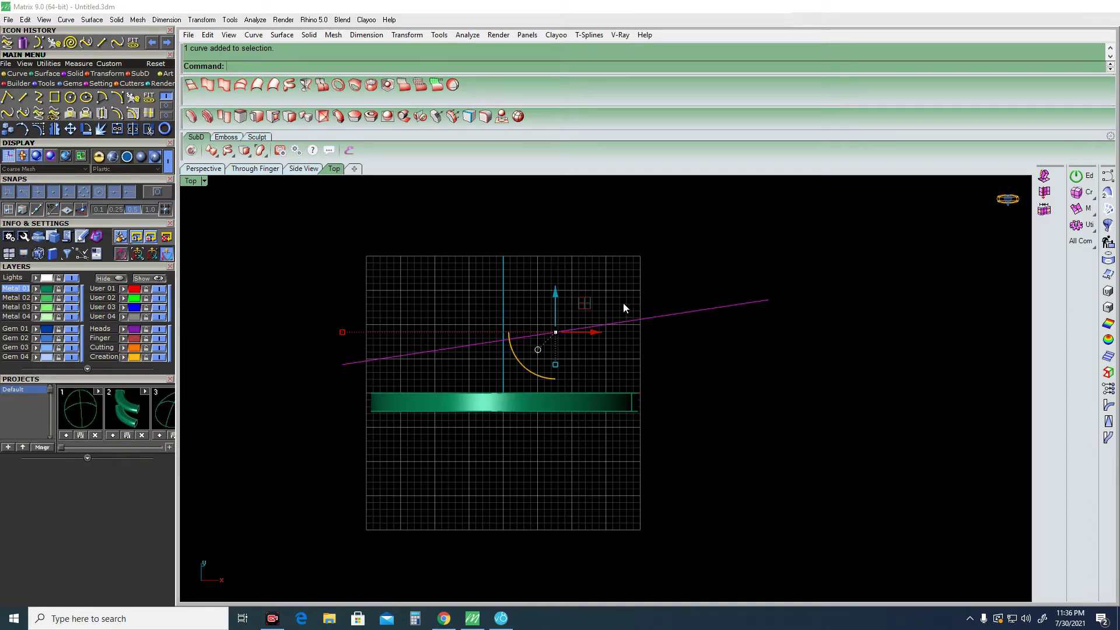
pyautogui.moveTo(593, 473); pyautogui.dragTo(588, 479, button='right')
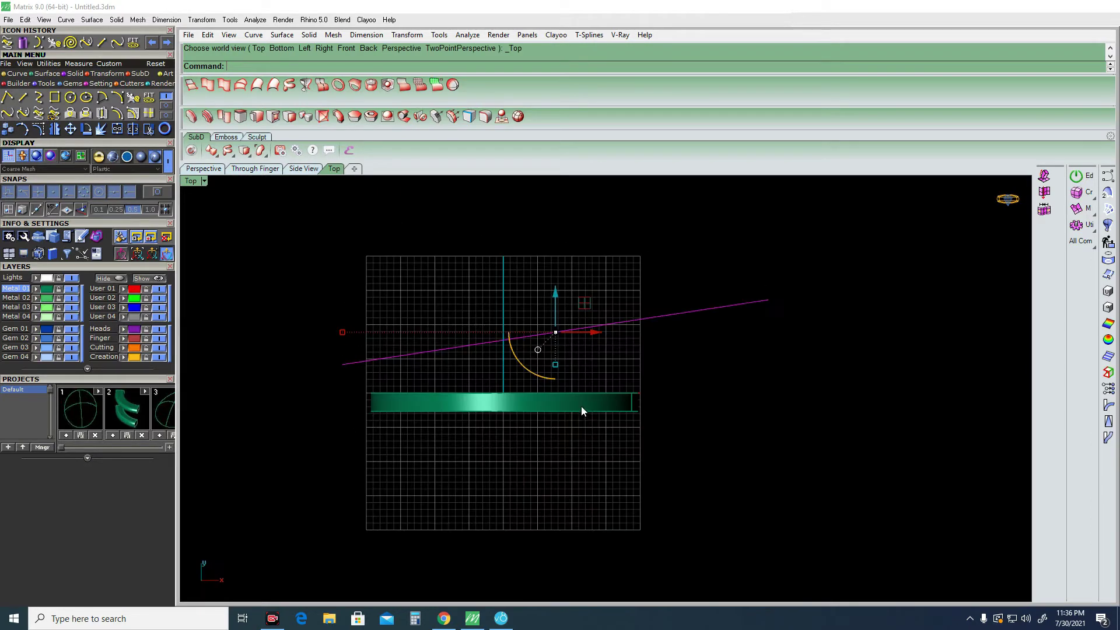
pyautogui.click(599, 412)
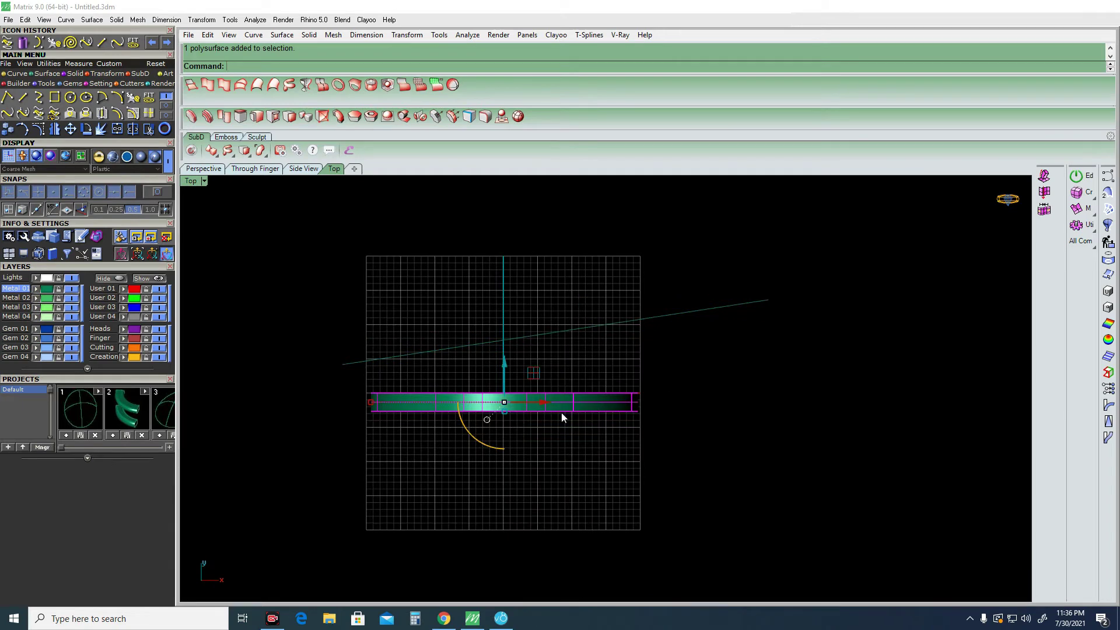
pyautogui.moveTo(561, 413)
pyautogui.mouseDown(button='right')
pyautogui.moveTo(566, 386)
pyautogui.moveTo(562, 429)
pyautogui.moveTo(595, 362)
pyautogui.moveTo(569, 407)
pyautogui.moveTo(593, 420)
pyautogui.mouseUp(button='right')
pyautogui.click(575, 404)
pyautogui.hotkey('ctrl', 'F1')
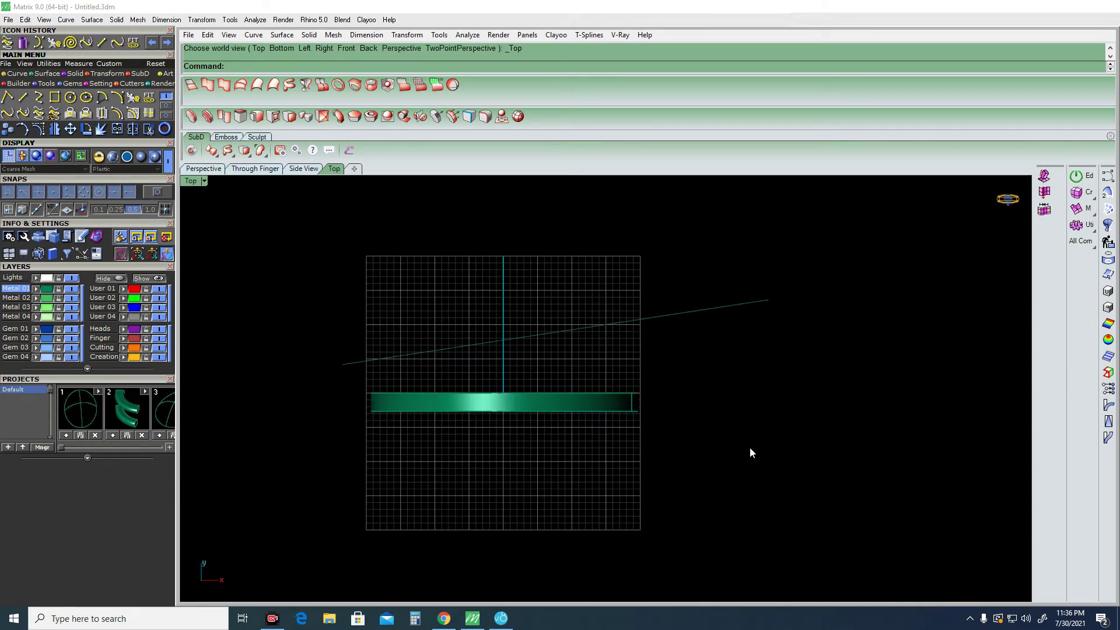
pyautogui.moveTo(750, 448); pyautogui.dragTo(618, 399, button='right')
pyautogui.click(570, 415)
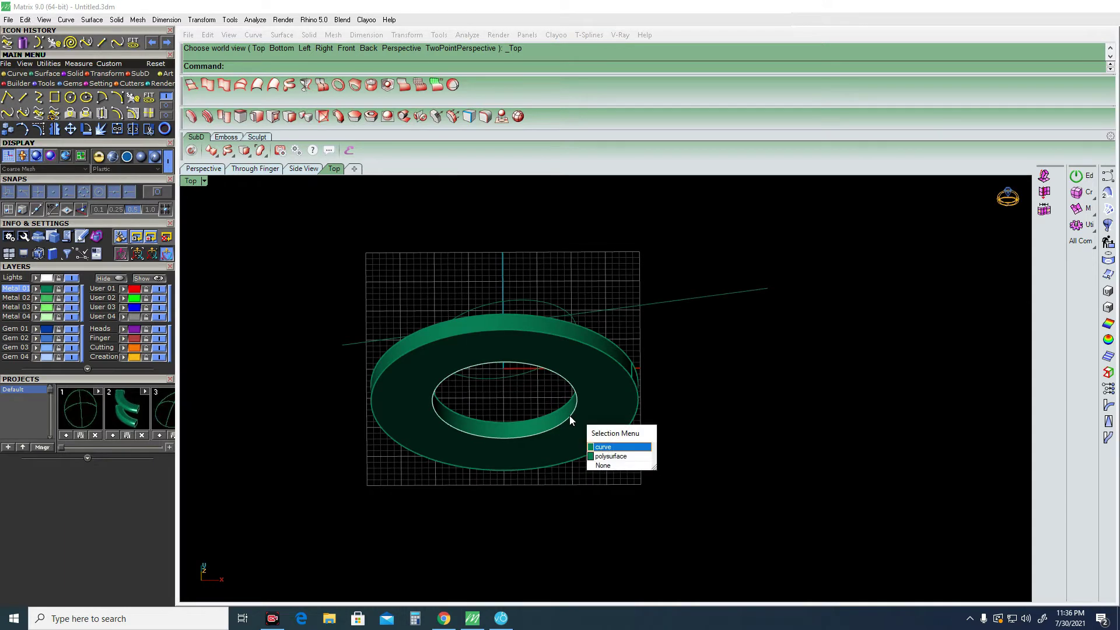
pyautogui.press('Escape')
pyautogui.click(515, 377)
pyautogui.press('Delete')
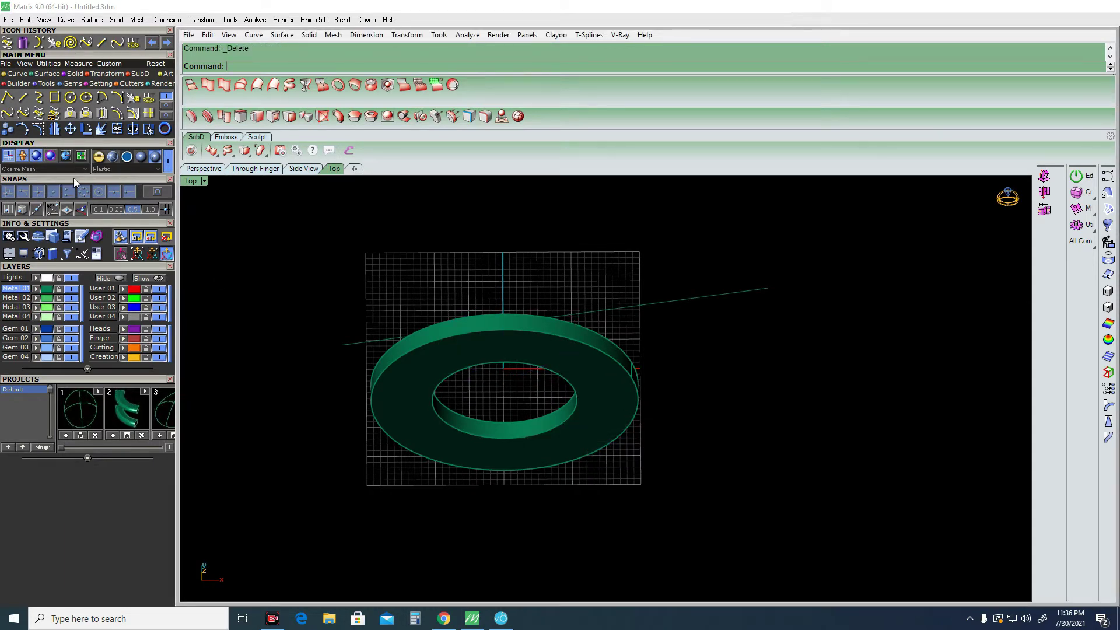
# Build a Curve from 2 Views from the inner ring curve and slanted line, showing its control points.
pyautogui.click(39, 113)
pyautogui.click(535, 440)
pyautogui.press('Return')
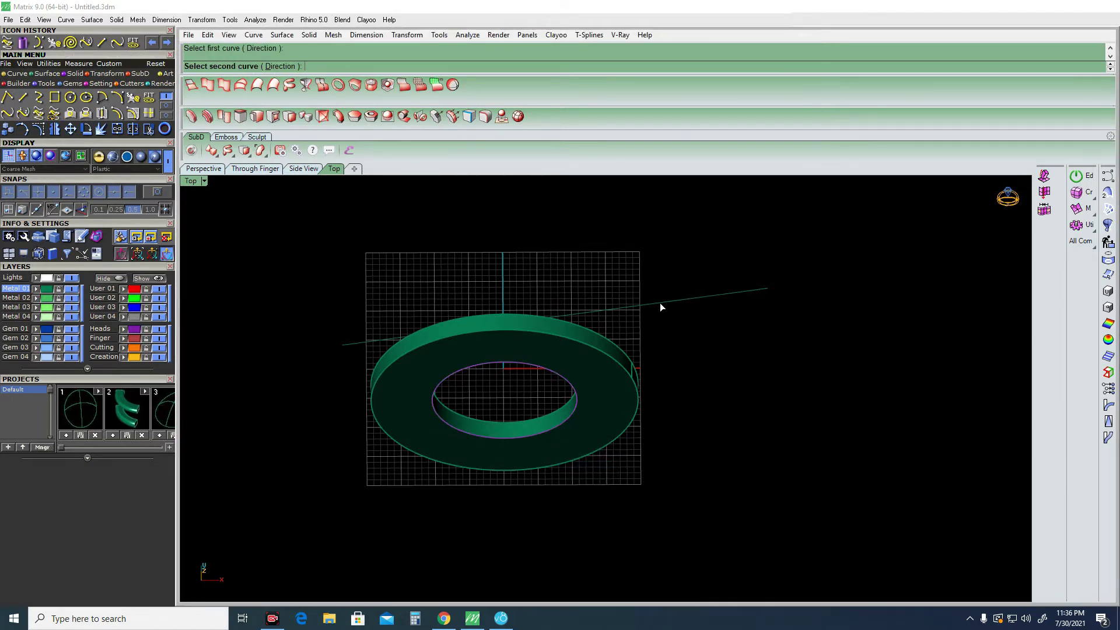
pyautogui.click(662, 304)
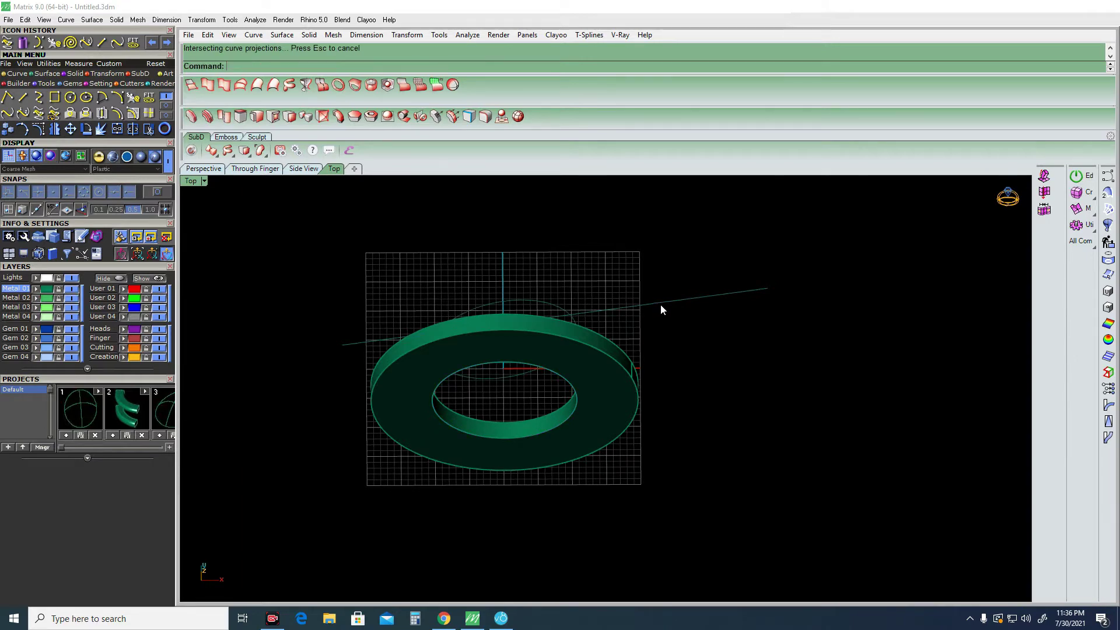
pyautogui.moveTo(660, 304); pyautogui.dragTo(567, 337, button='right')
pyautogui.click(567, 339)
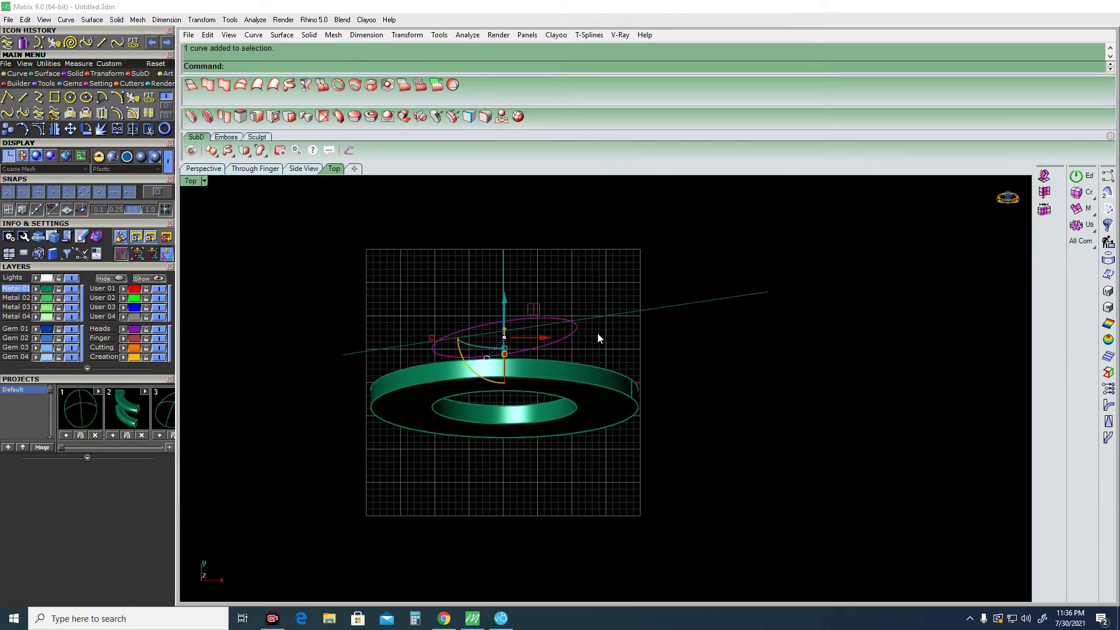
pyautogui.hotkey('ctrl', 'F1')
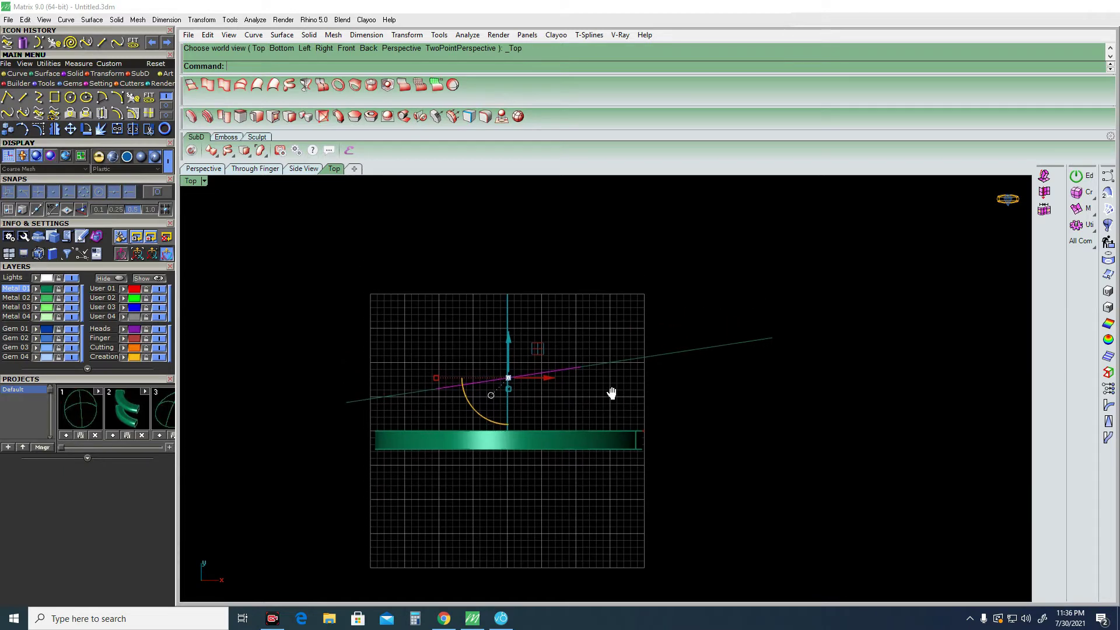
pyautogui.moveTo(614, 386); pyautogui.dragTo(599, 383, button='right')
pyautogui.press('F10')
# Select the ring solid and undo its accidental move.
pyautogui.click(570, 445)
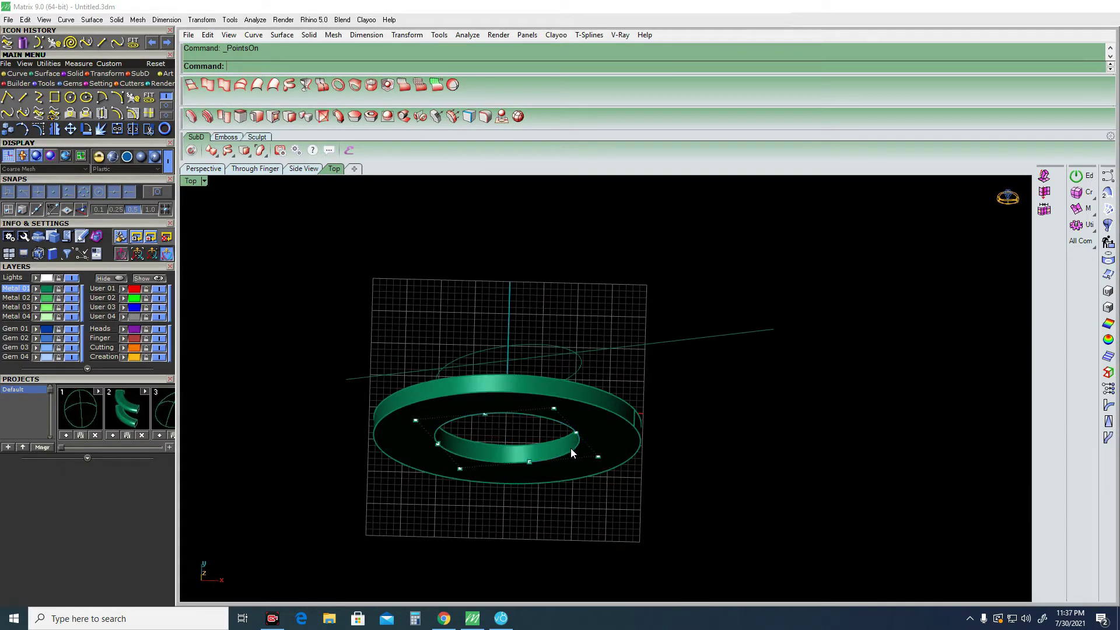
pyautogui.press('Escape')
pyautogui.moveTo(618, 372); pyautogui.dragTo(599, 398, button='right')
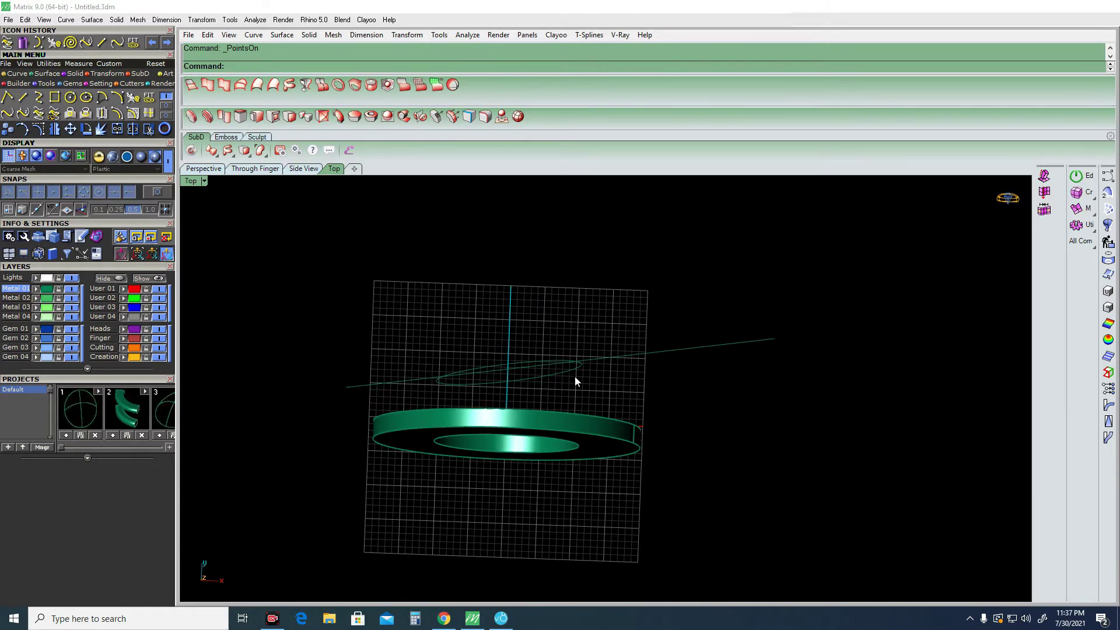
pyautogui.moveTo(592, 464); pyautogui.dragTo(575, 454, button='right')
pyautogui.click(575, 449)
pyautogui.click(607, 477)
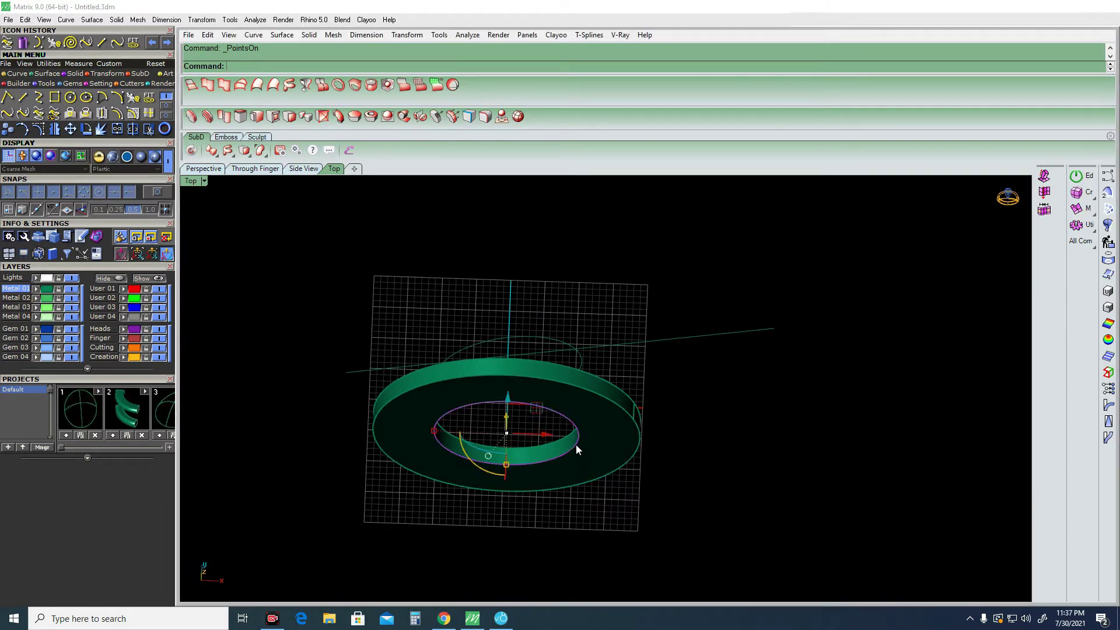
pyautogui.moveTo(556, 432); pyautogui.dragTo(562, 435)
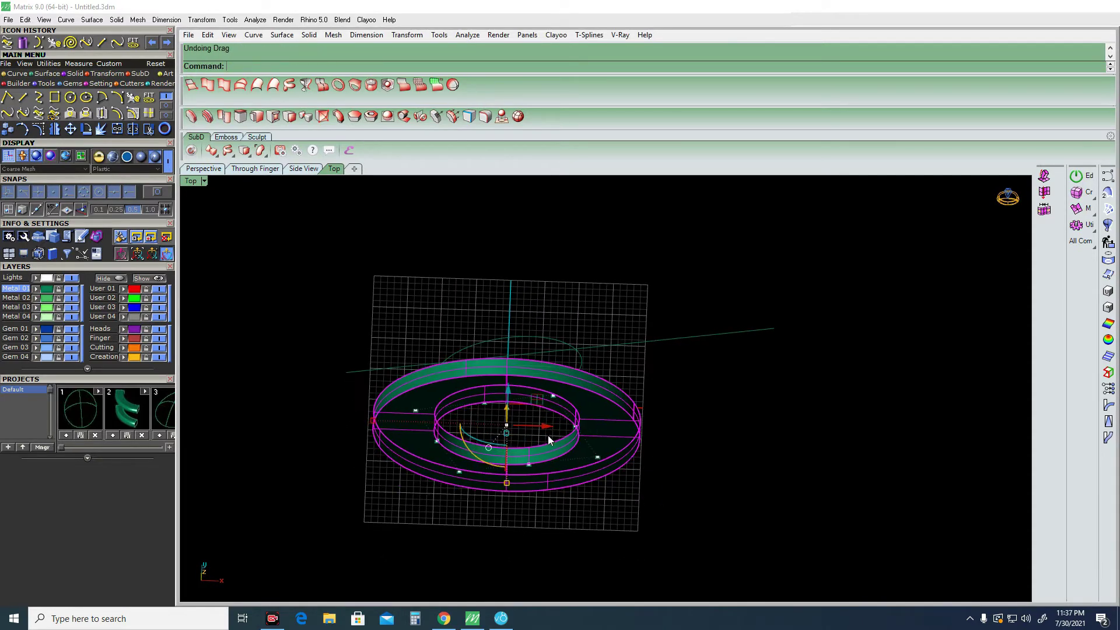
pyautogui.hotkey('ctrl', 'z')
# Pull an inner-curve control point to dent the ring, then shift the curve and undo that shift.
pyautogui.click(585, 434)
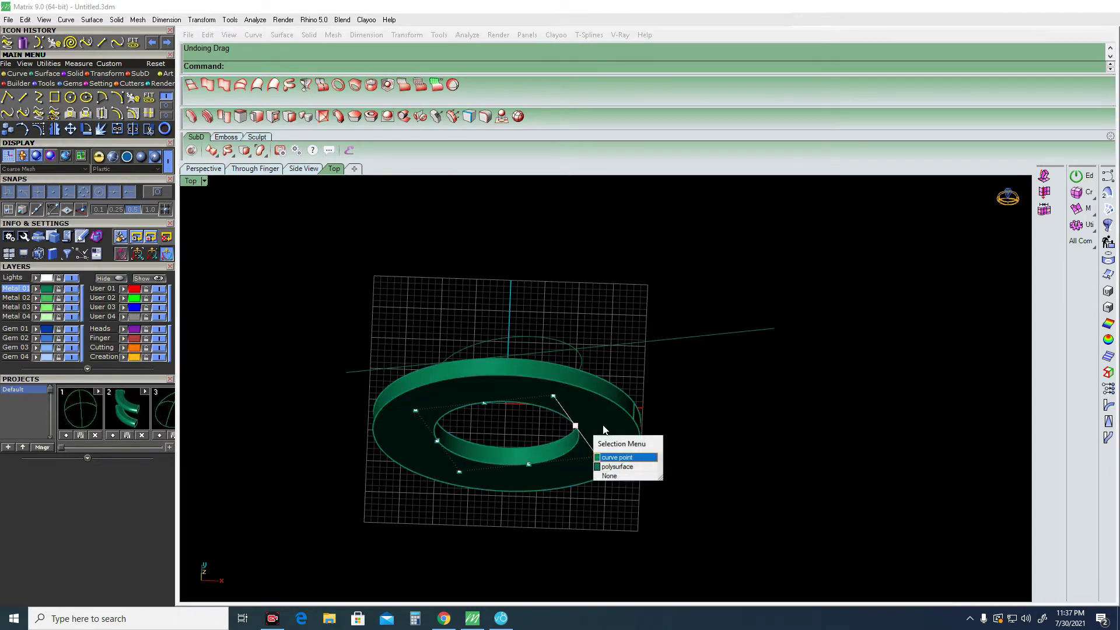
pyautogui.click(604, 454)
pyautogui.moveTo(581, 433); pyautogui.dragTo(580, 452)
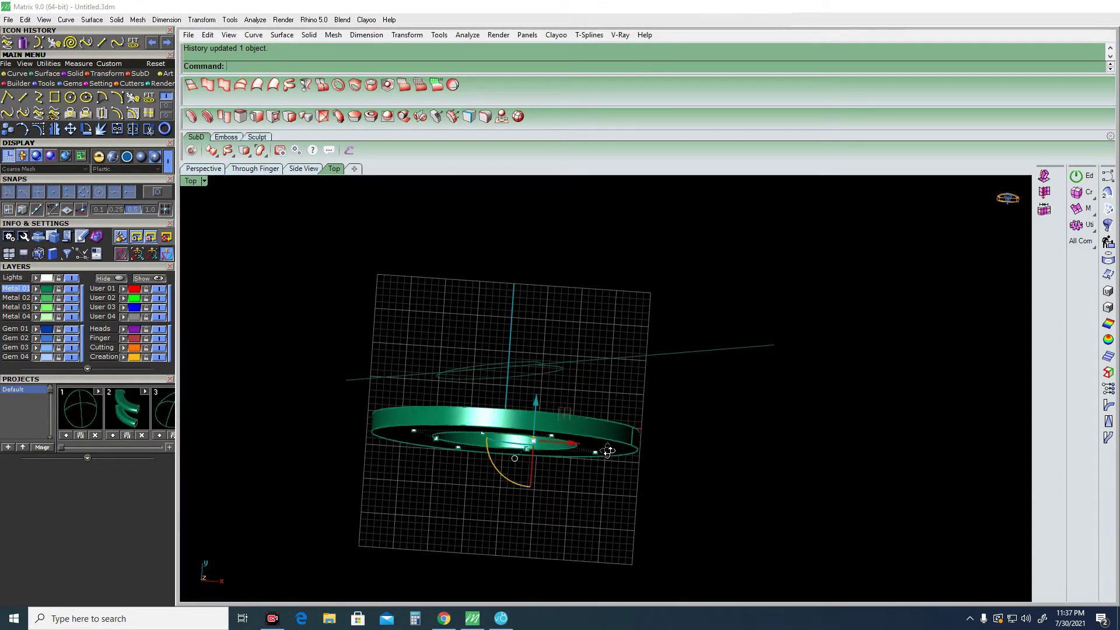
pyautogui.click(557, 442)
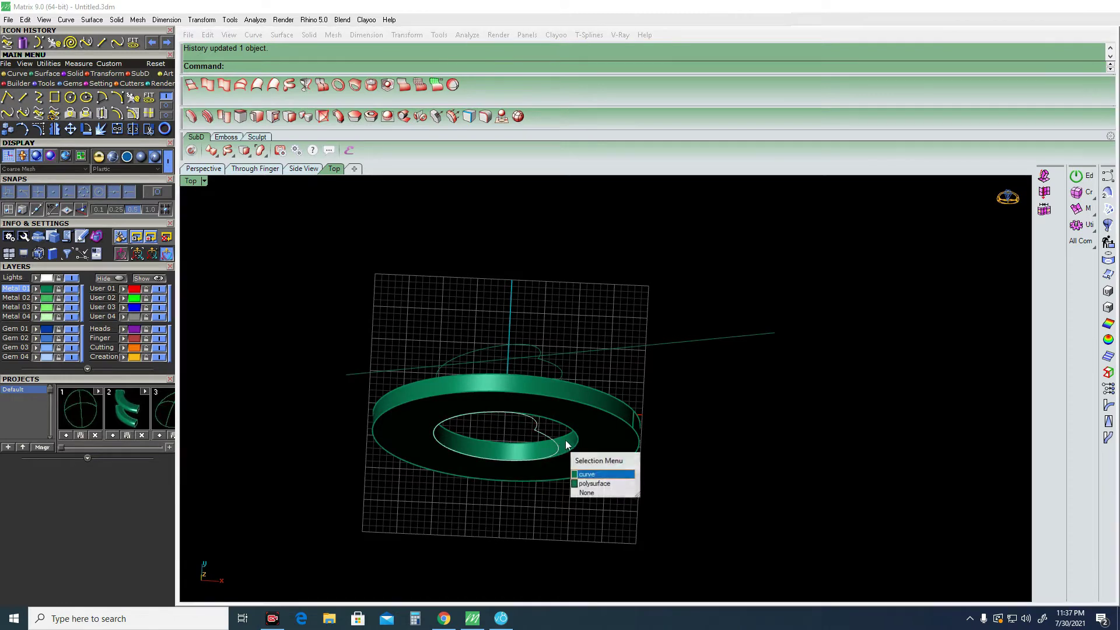
pyautogui.click(586, 474)
pyautogui.moveTo(546, 438); pyautogui.dragTo(619, 439)
pyautogui.moveTo(619, 439)
pyautogui.mouseDown(button='right')
pyautogui.moveTo(695, 439)
pyautogui.moveTo(659, 419)
pyautogui.mouseUp(button='right')
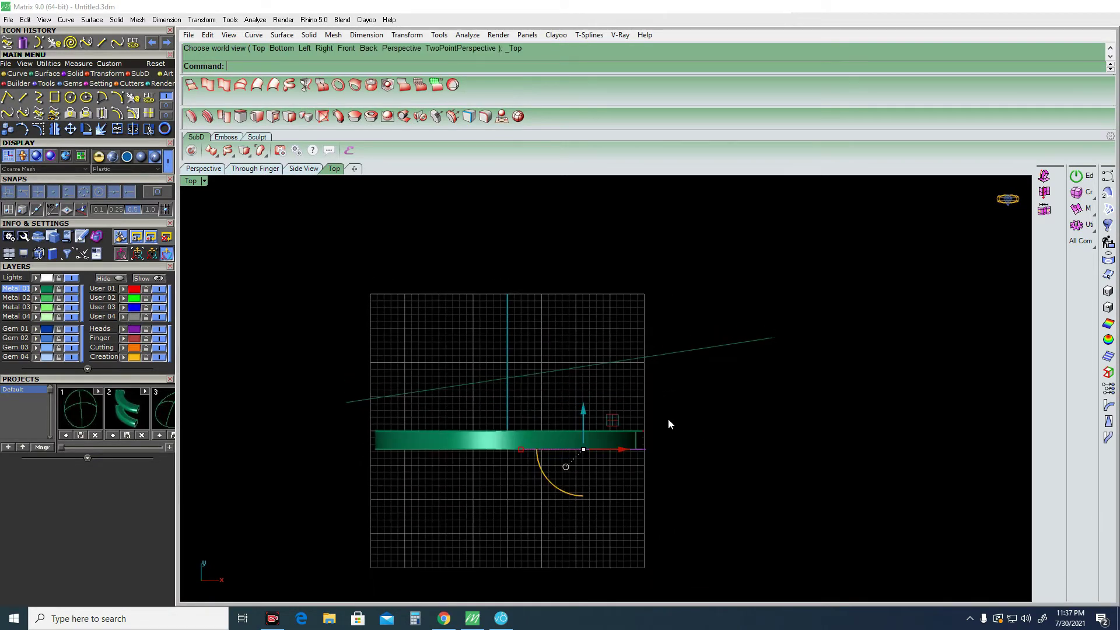
pyautogui.hotkey('ctrl', 'z')
# Hide the green ring and return to the Top view.
pyautogui.click(616, 415)
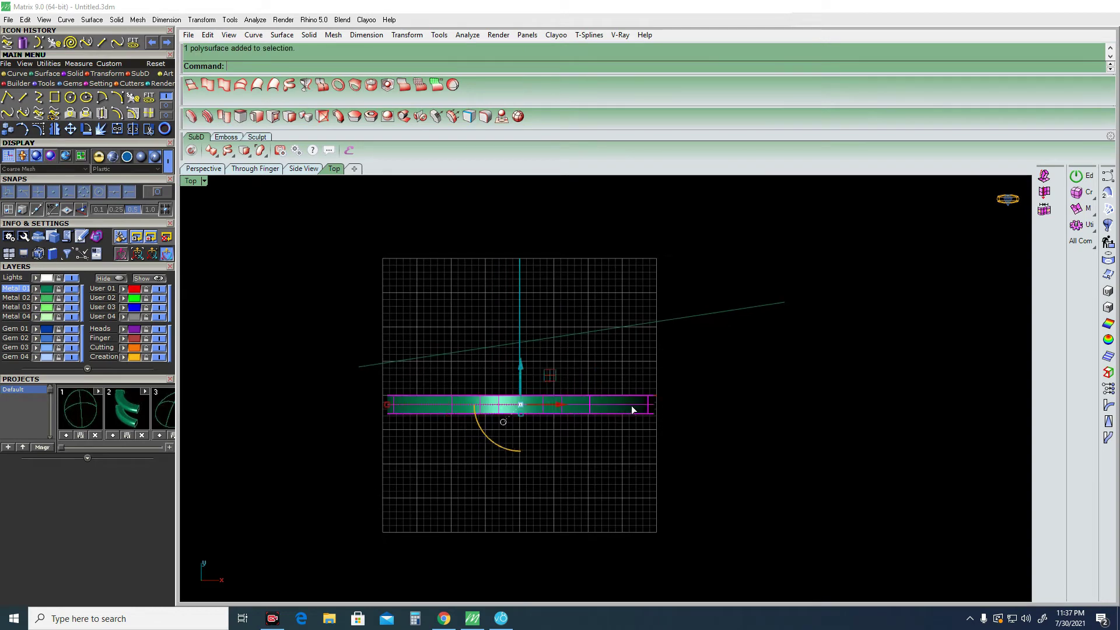
pyautogui.hotkey('ctrl', 'h')
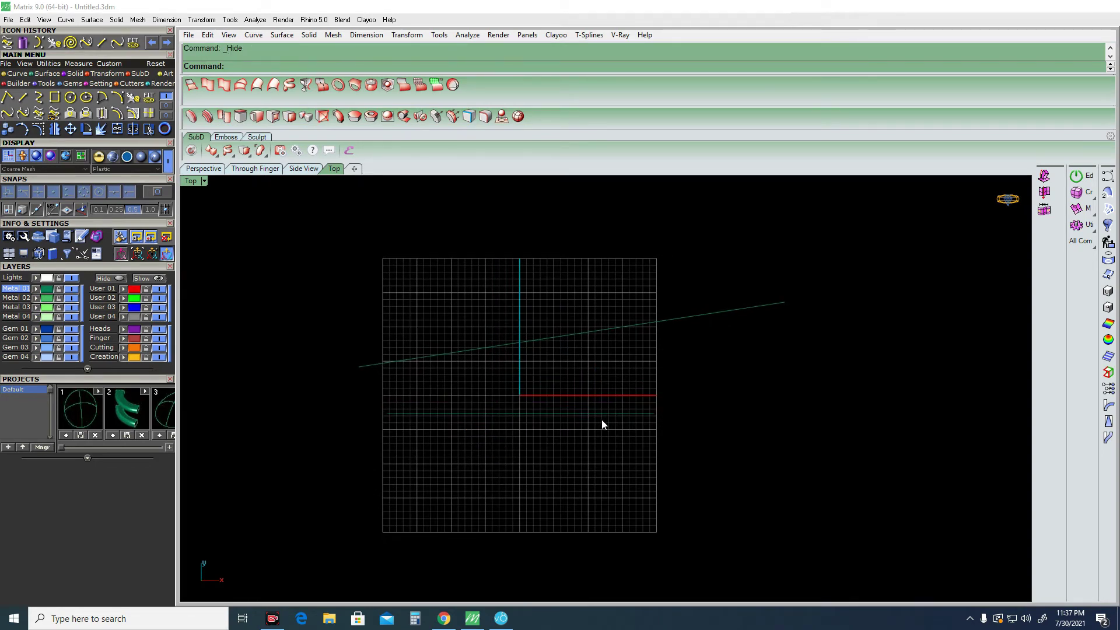
pyautogui.keyDown('ctrl'); pyautogui.keyDown('shift'); pyautogui.moveTo(602, 424); pyautogui.dragTo(685, 385, button='right'); pyautogui.keyUp('shift'); pyautogui.keyUp('ctrl')
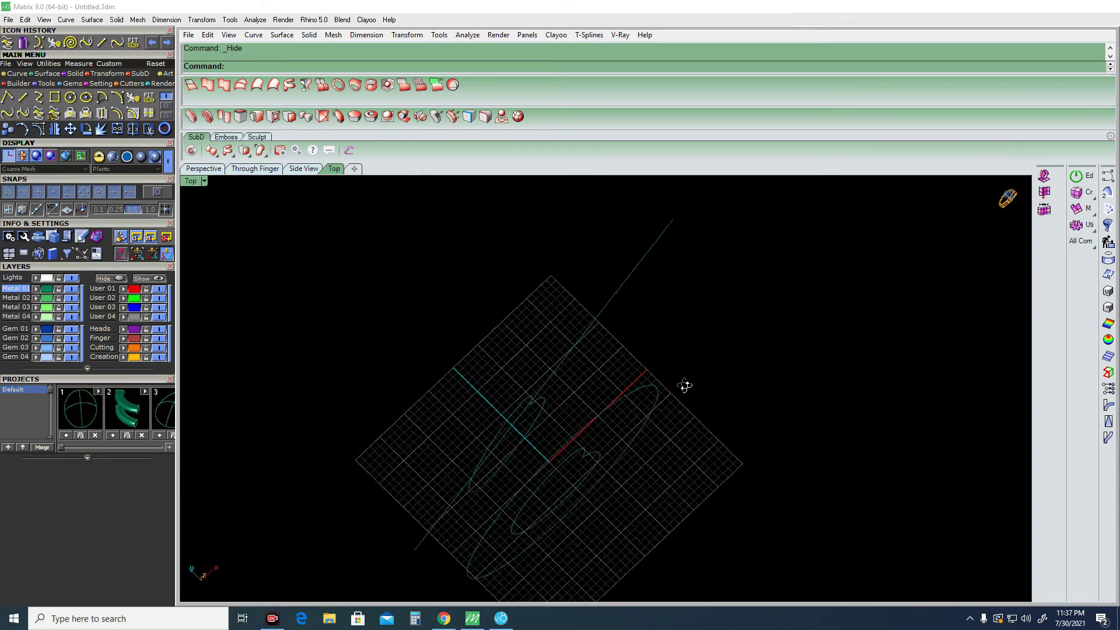
pyautogui.hotkey('ctrl', 'F1')
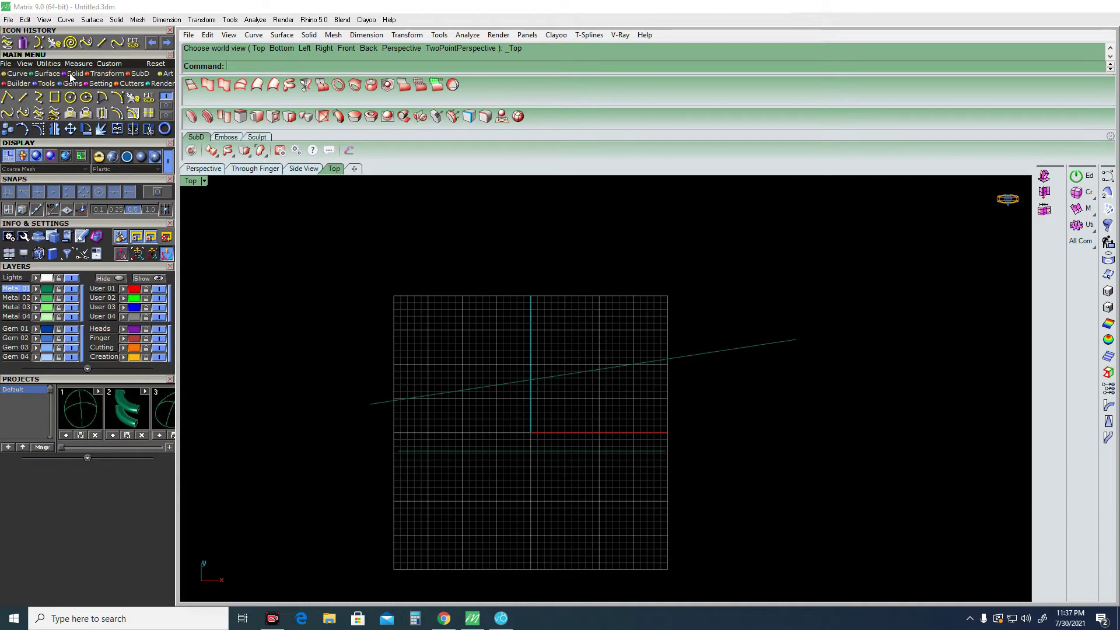
# Create a box above the grid and rotate it to an angle.
pyautogui.click(70, 75)
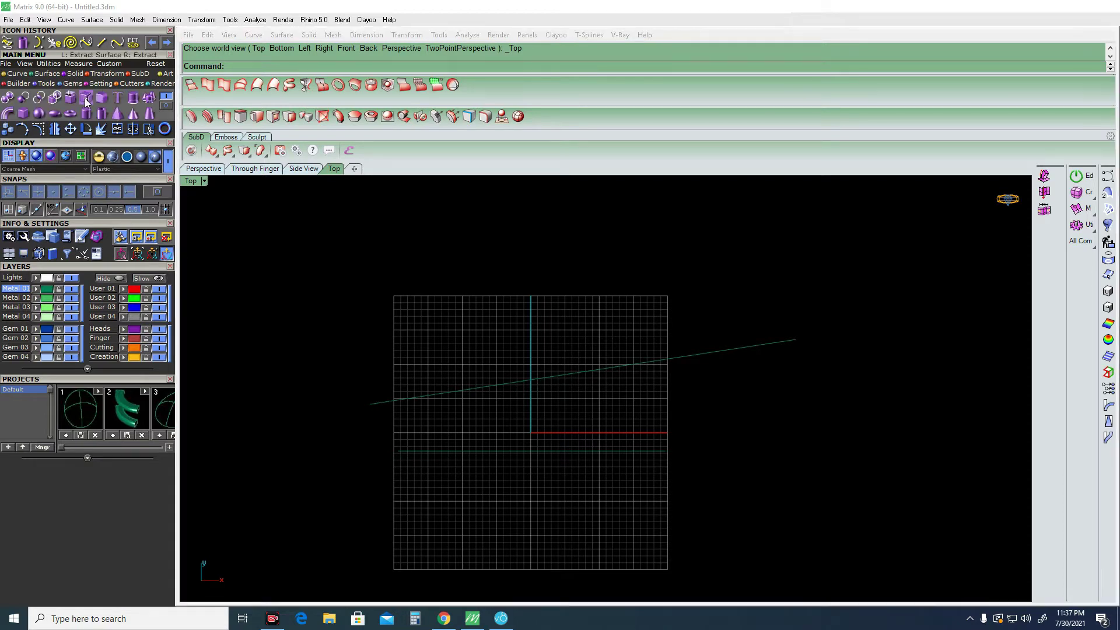
pyautogui.click(24, 112)
pyautogui.click(435, 254)
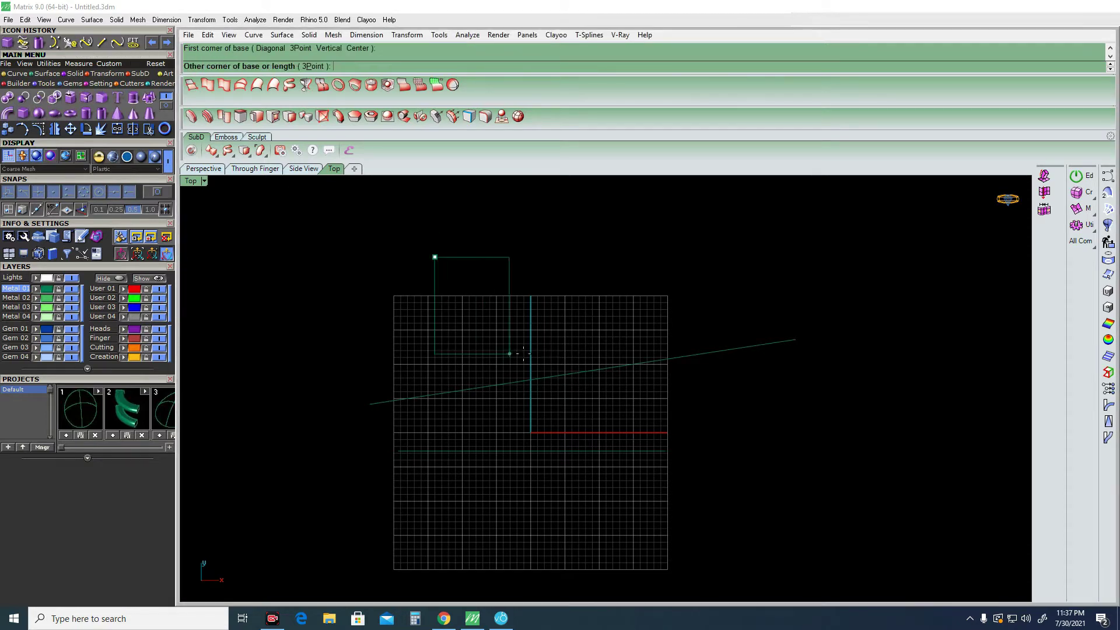
pyautogui.click(556, 379)
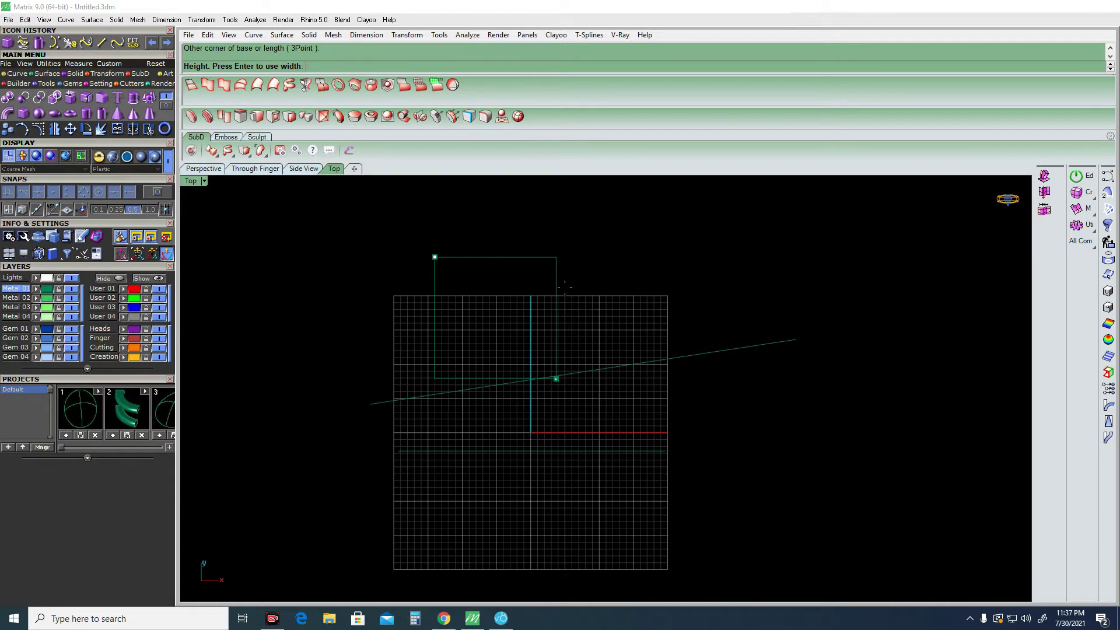
pyautogui.click(522, 225)
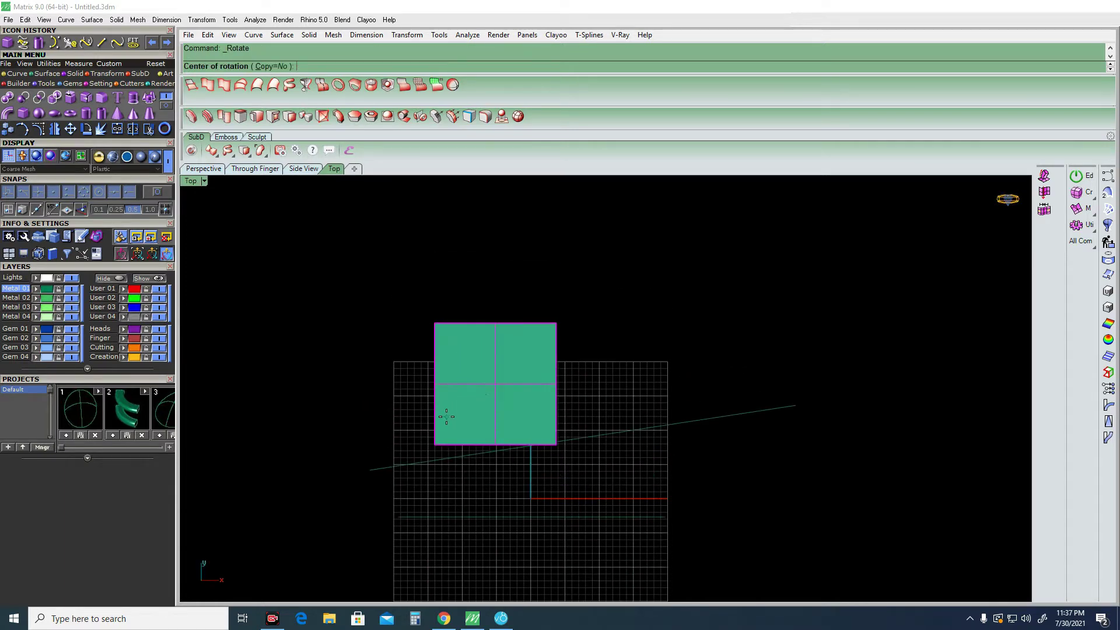
pyautogui.click(446, 416)
pyautogui.click(599, 430)
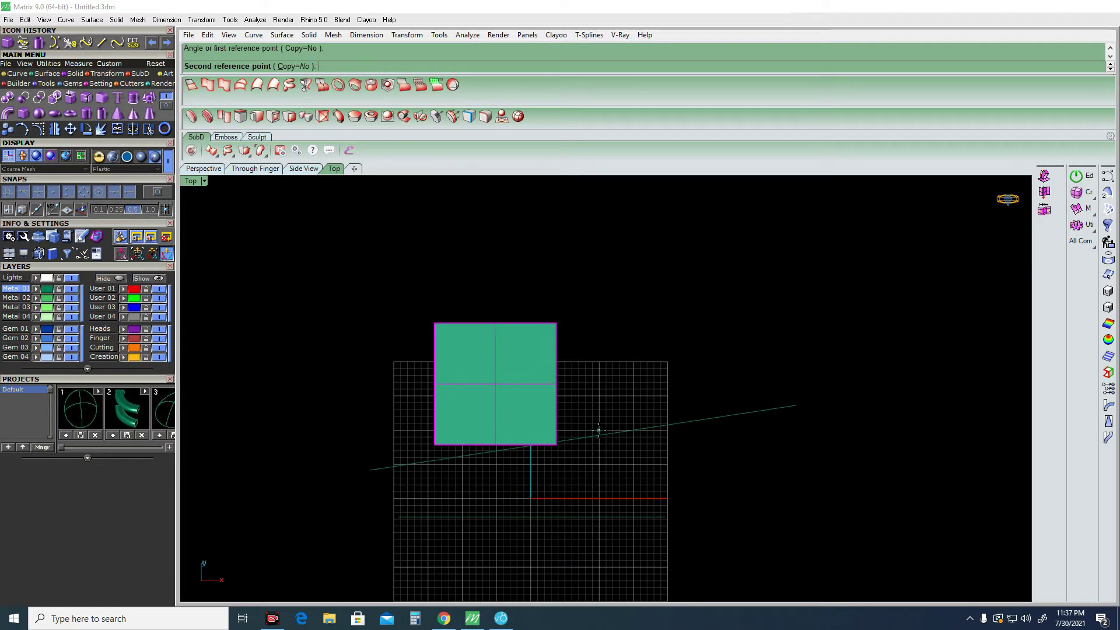
pyautogui.click(642, 388)
pyautogui.press('Escape')
# Delete the leftover slanted line and arc below the box.
pyautogui.click(566, 446)
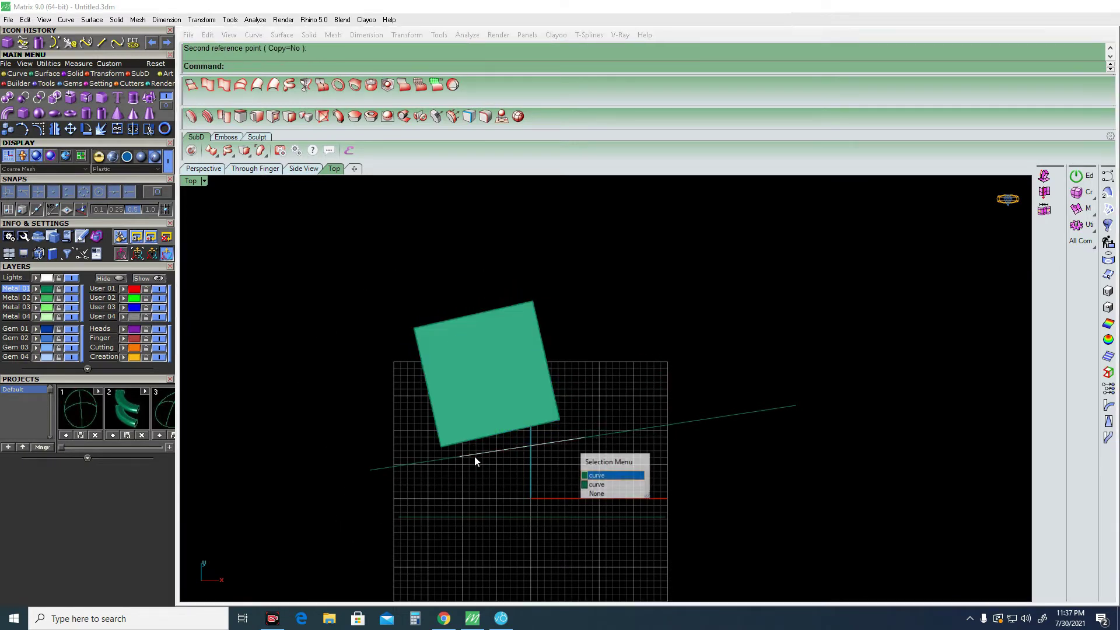
pyautogui.click(506, 455)
pyautogui.moveTo(570, 468); pyautogui.dragTo(548, 426)
pyautogui.press('Delete')
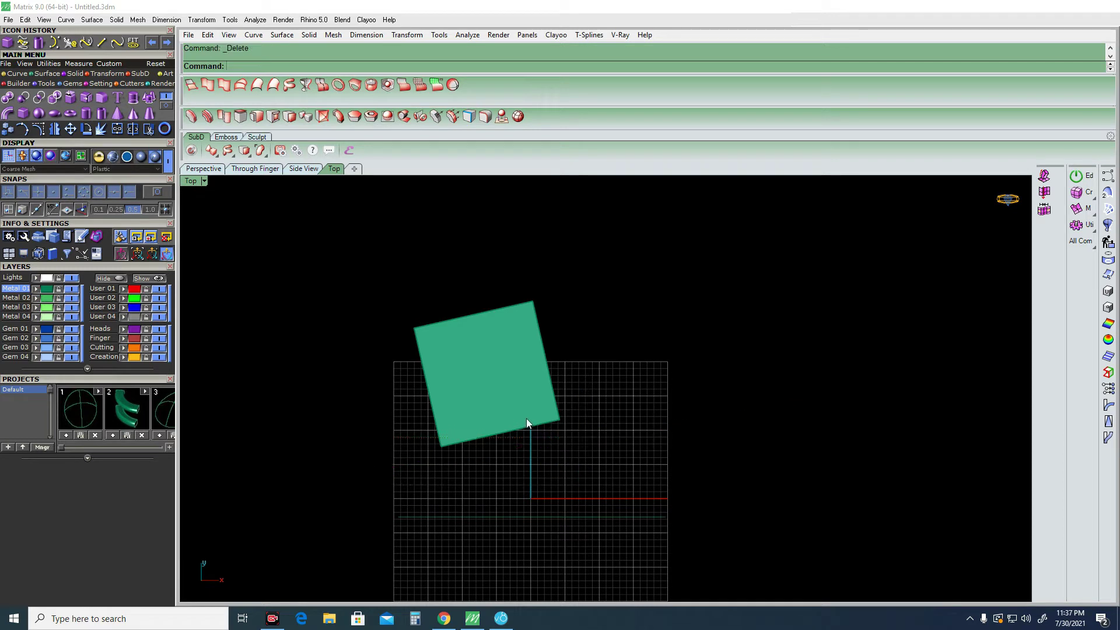
# Draw a line along the angled box's lower edge between its corners.
pyautogui.click(101, 42)
pyautogui.click(441, 447)
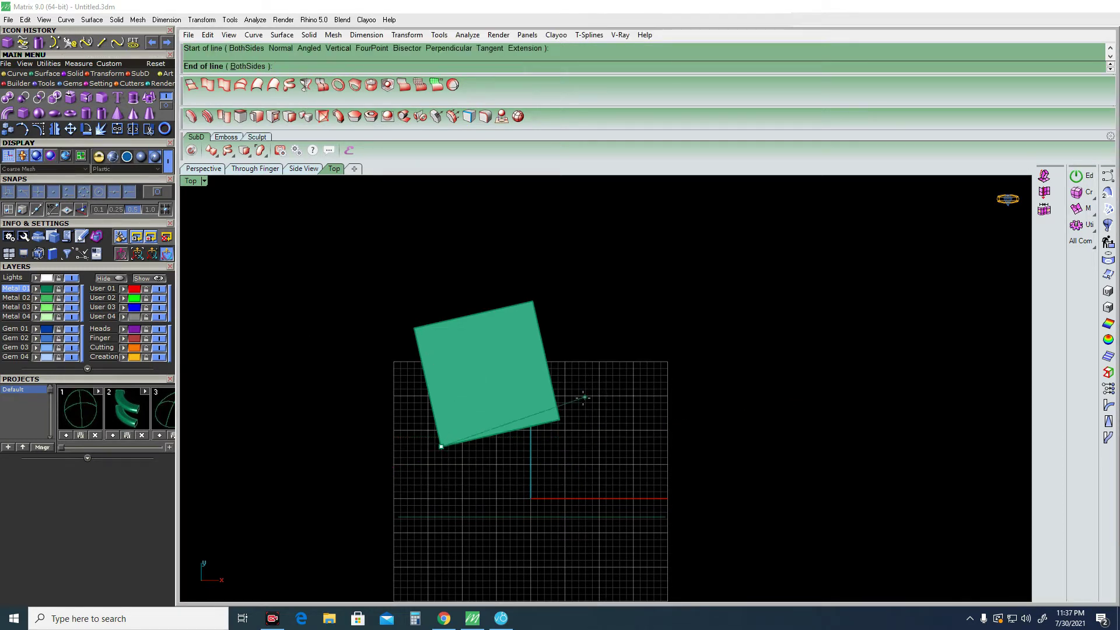
pyautogui.click(559, 419)
pyautogui.click(466, 440)
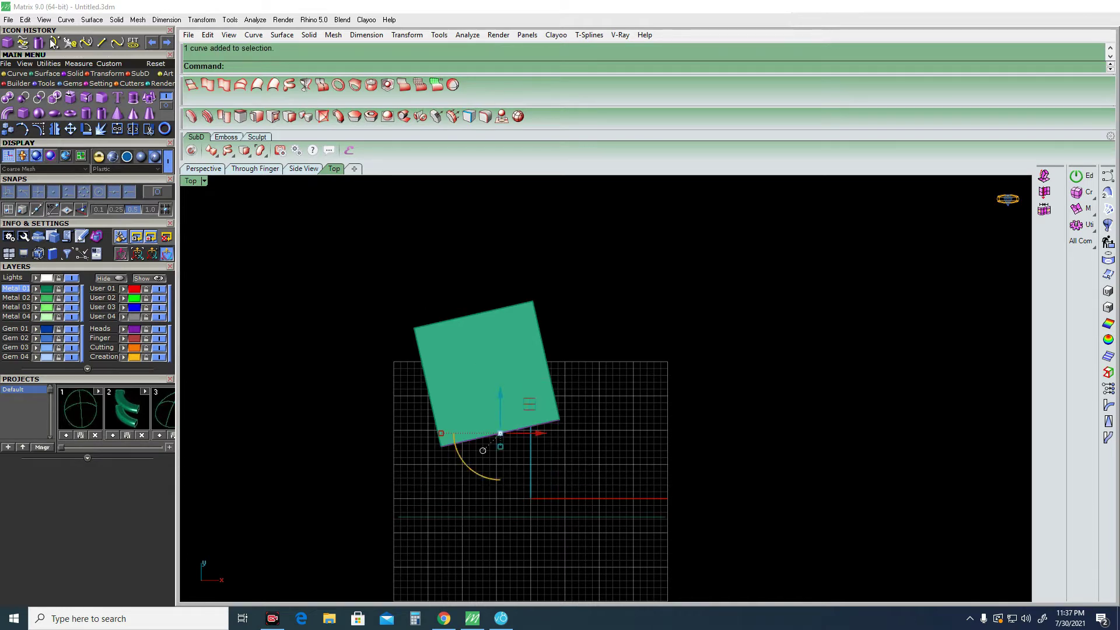
# Scale1D the box from the edge midpoint past a corner into a tall block.
pyautogui.click(108, 75)
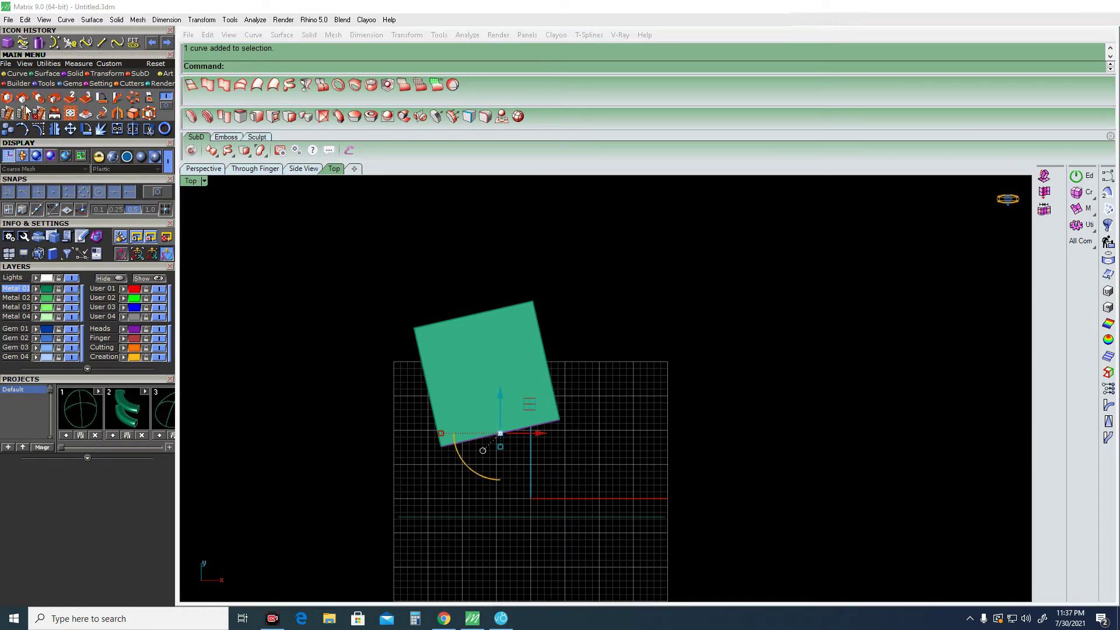
pyautogui.click(38, 97)
pyautogui.scroll(2, 552, 456)
pyautogui.scroll(3, 552, 456)
pyautogui.click(455, 413)
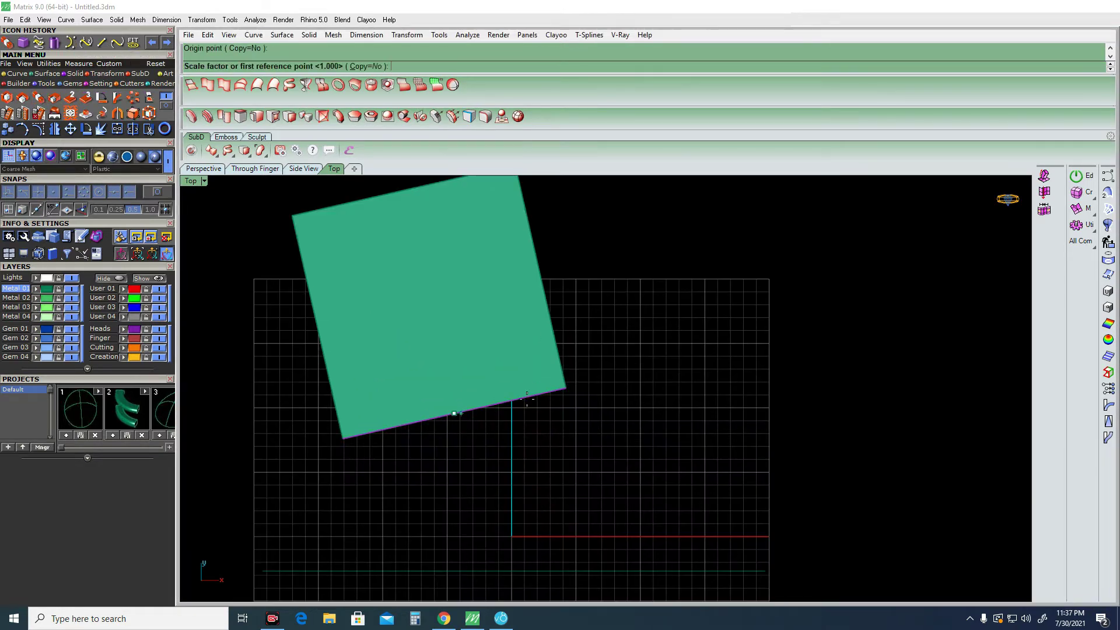
pyautogui.click(565, 387)
pyautogui.click(724, 336)
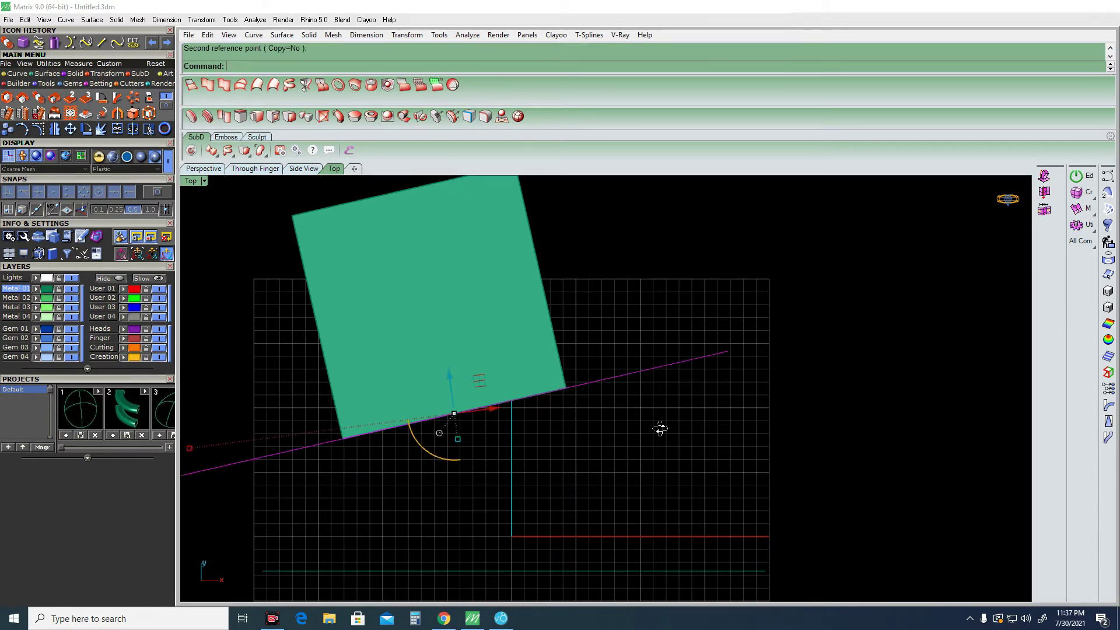
pyautogui.moveTo(660, 427); pyautogui.dragTo(649, 305, button='right')
pyautogui.press('Home')
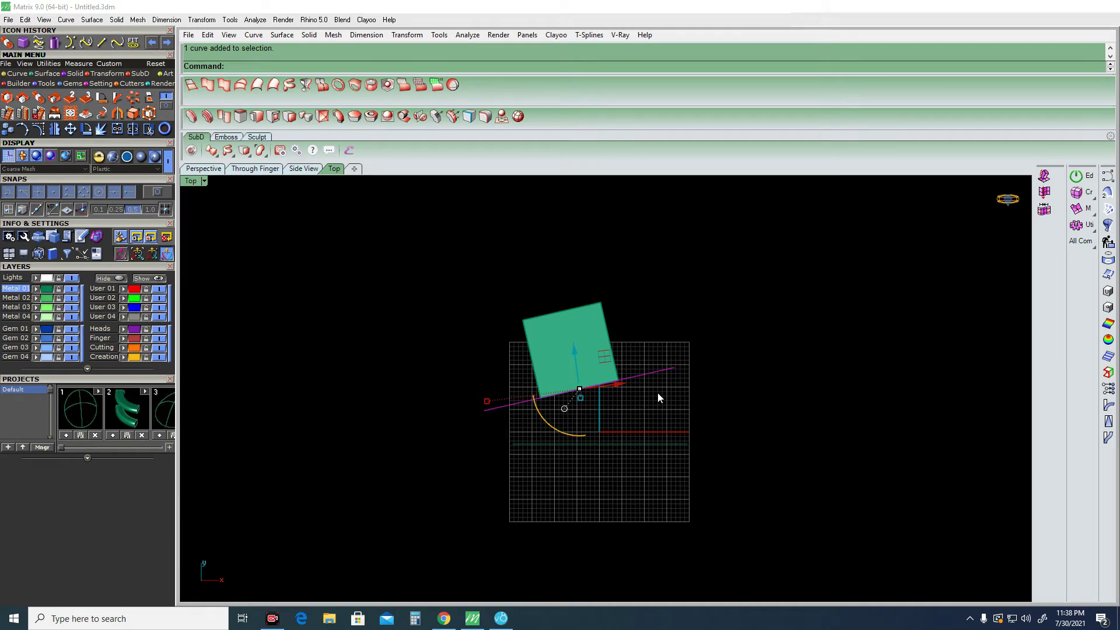
pyautogui.moveTo(604, 428)
pyautogui.mouseDown(button='right')
pyautogui.moveTo(632, 464)
pyautogui.moveTo(612, 357)
pyautogui.moveTo(575, 292)
pyautogui.moveTo(653, 418)
pyautogui.moveTo(718, 410)
pyautogui.moveTo(656, 416)
pyautogui.moveTo(659, 353)
pyautogui.mouseUp(button='right')
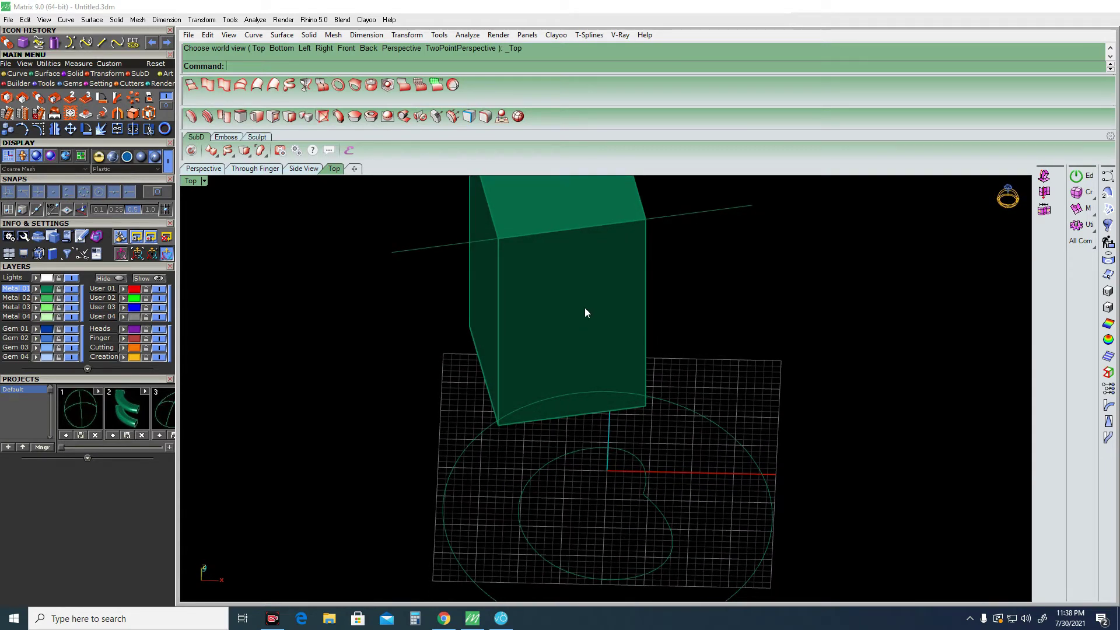
# Shell the box with a 0.6 wall thickness removing one face, then undo it.
pyautogui.moveTo(586, 302)
pyautogui.mouseDown(button='right')
pyautogui.moveTo(670, 320)
pyautogui.moveTo(569, 352)
pyautogui.moveTo(604, 331)
pyautogui.moveTo(617, 366)
pyautogui.mouseUp(button='right')
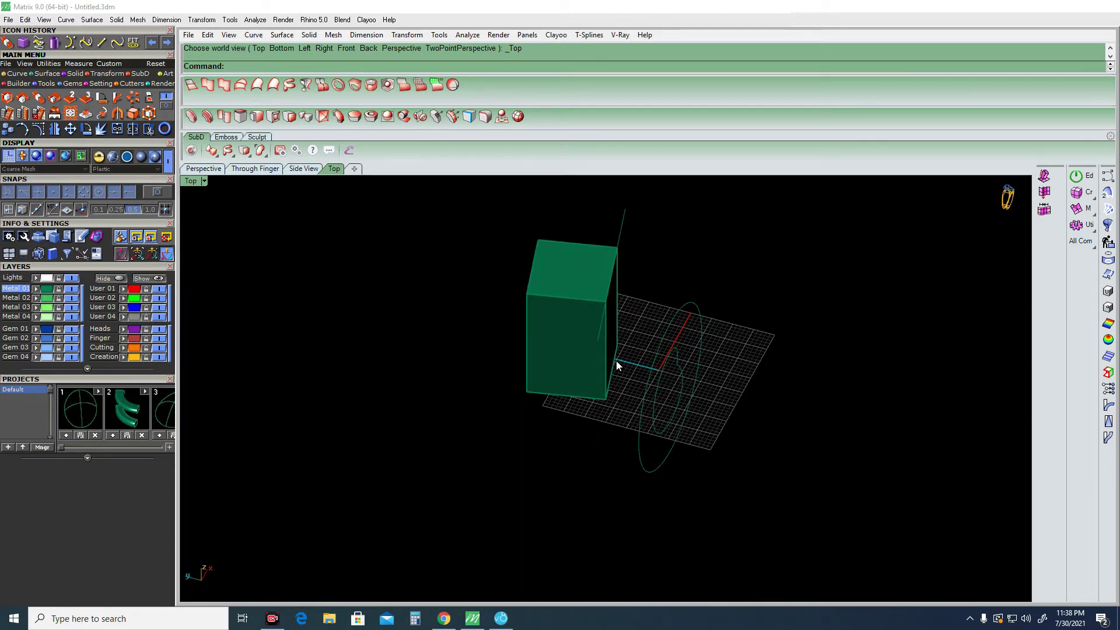
pyautogui.write('Shel')
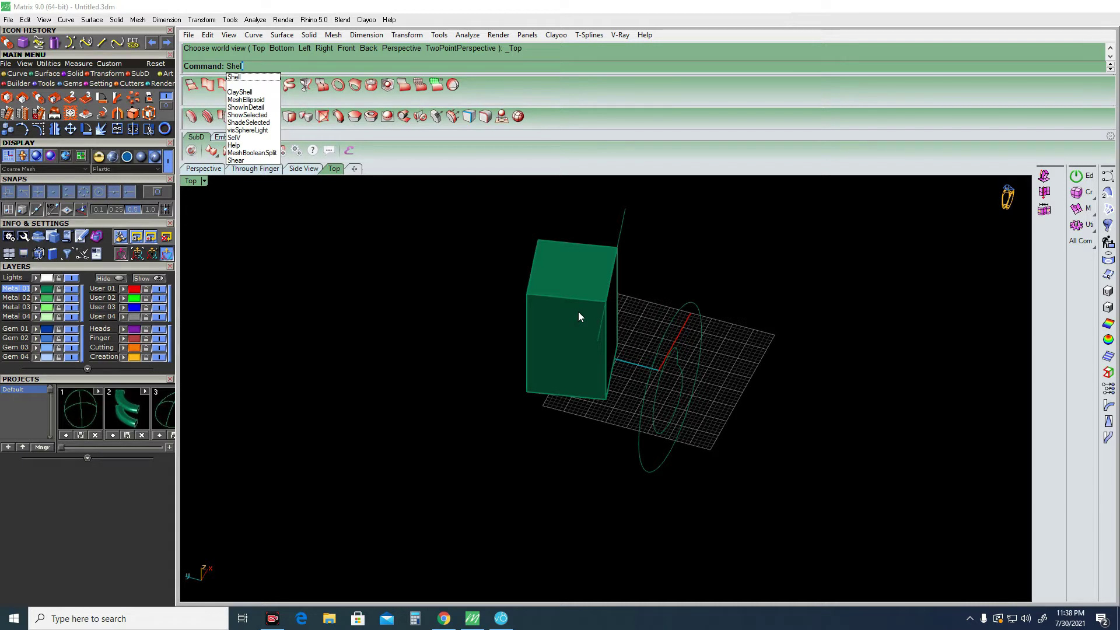
pyautogui.press('Return')
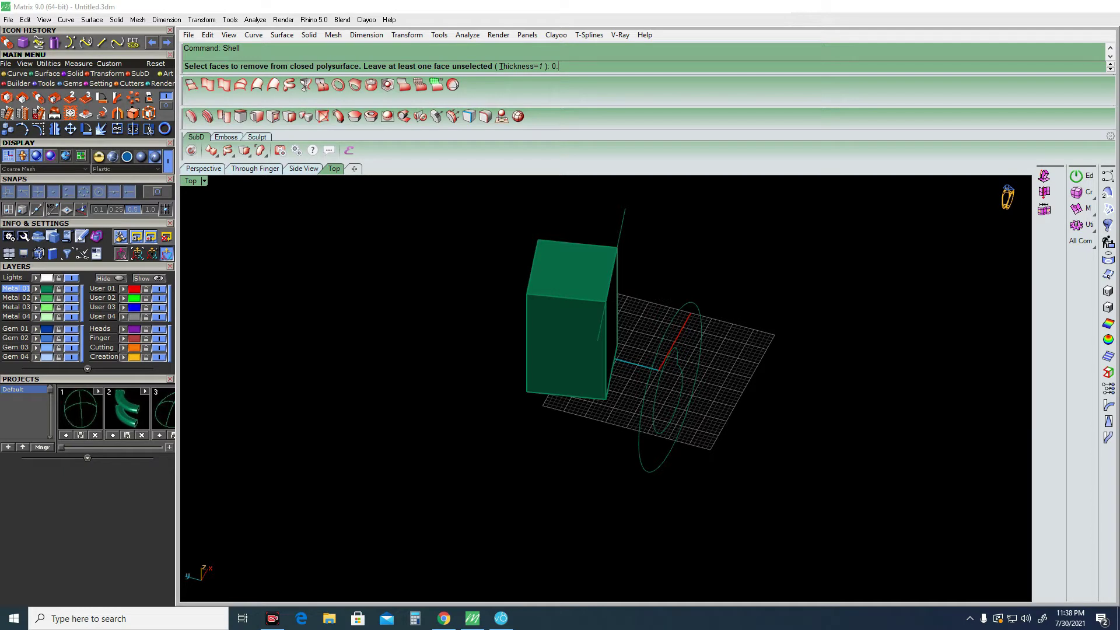
pyautogui.write('6')
pyautogui.press('Return')
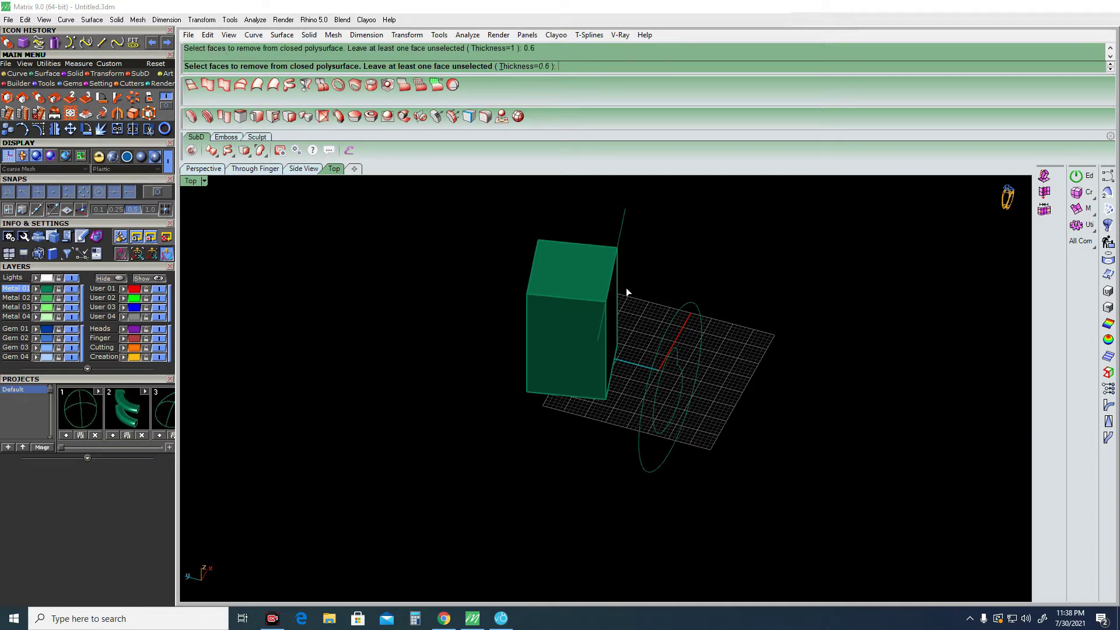
pyautogui.click(582, 334)
pyautogui.moveTo(582, 334)
pyautogui.mouseDown(button='right')
pyautogui.moveTo(635, 380)
pyautogui.moveTo(770, 322)
pyautogui.moveTo(653, 313)
pyautogui.moveTo(660, 260)
pyautogui.mouseUp(button='right')
pyautogui.press('Return')
pyautogui.hotkey('ctrl', 'z')
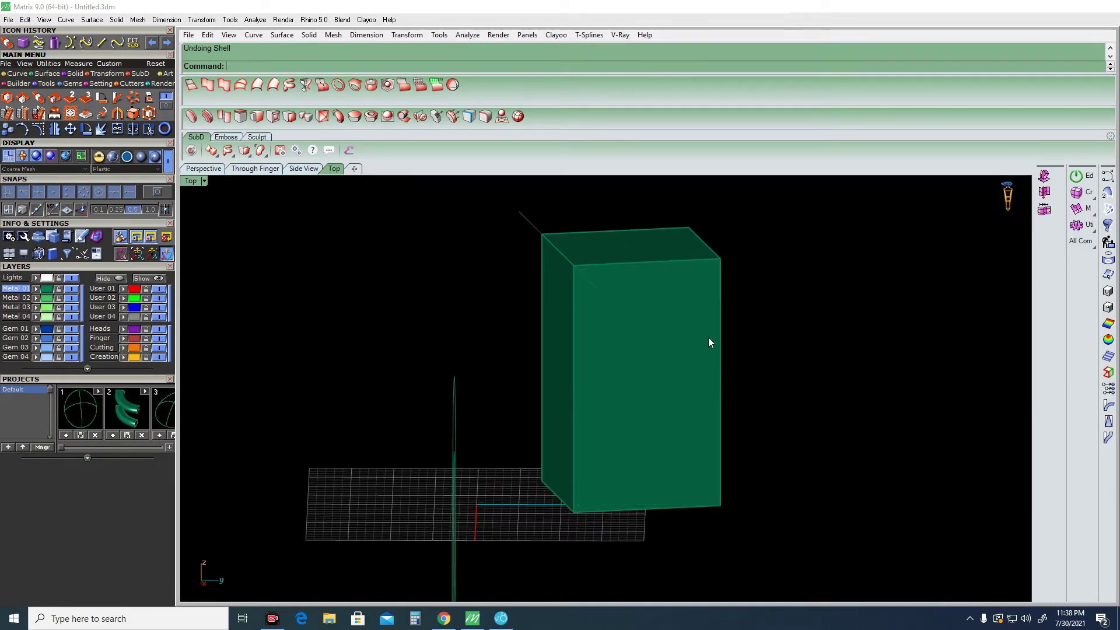
# Shell the box again with wall thickness 1, removing one face to open it.
pyautogui.press('Return')
pyautogui.write('1')
pyautogui.press('Return')
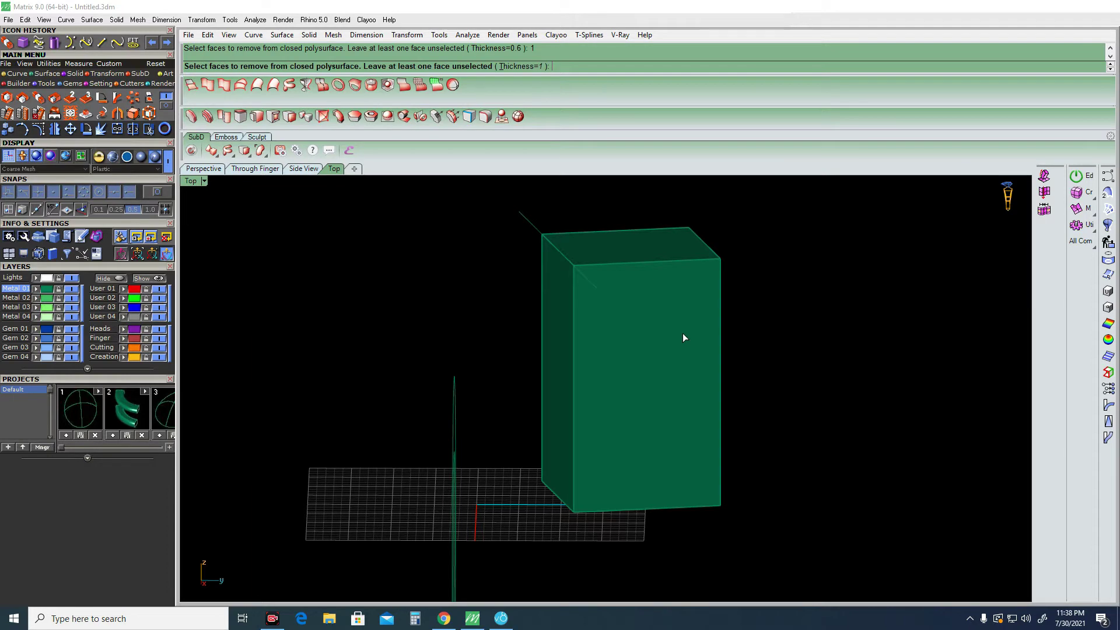
pyautogui.click(683, 334)
pyautogui.moveTo(563, 320); pyautogui.dragTo(617, 330, button='right')
pyautogui.press('Return')
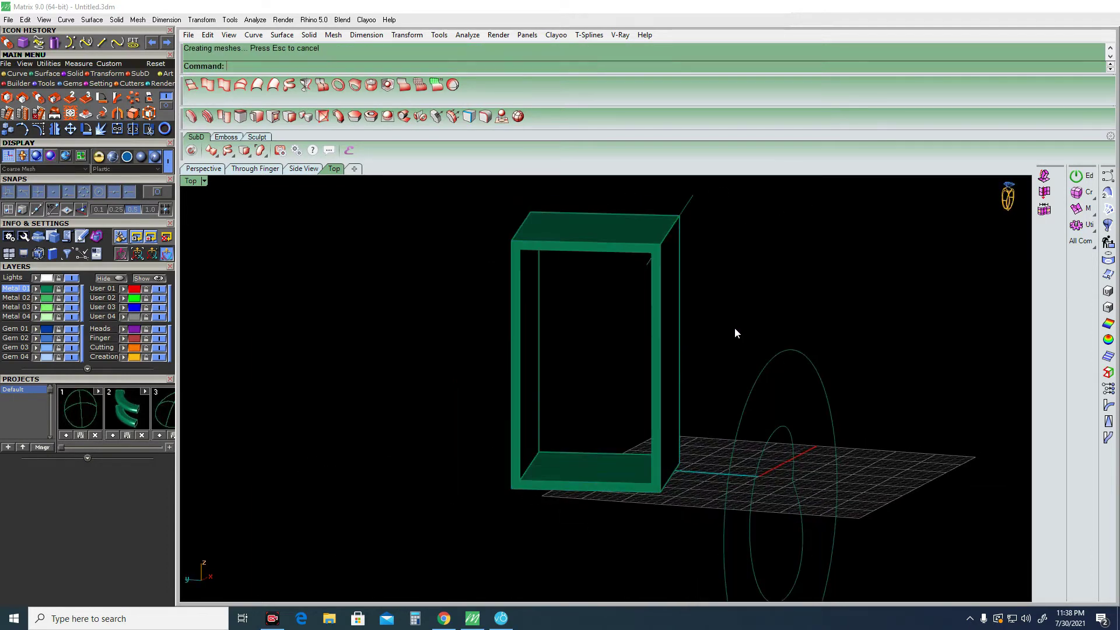
pyautogui.moveTo(734, 327); pyautogui.dragTo(683, 357, button='right')
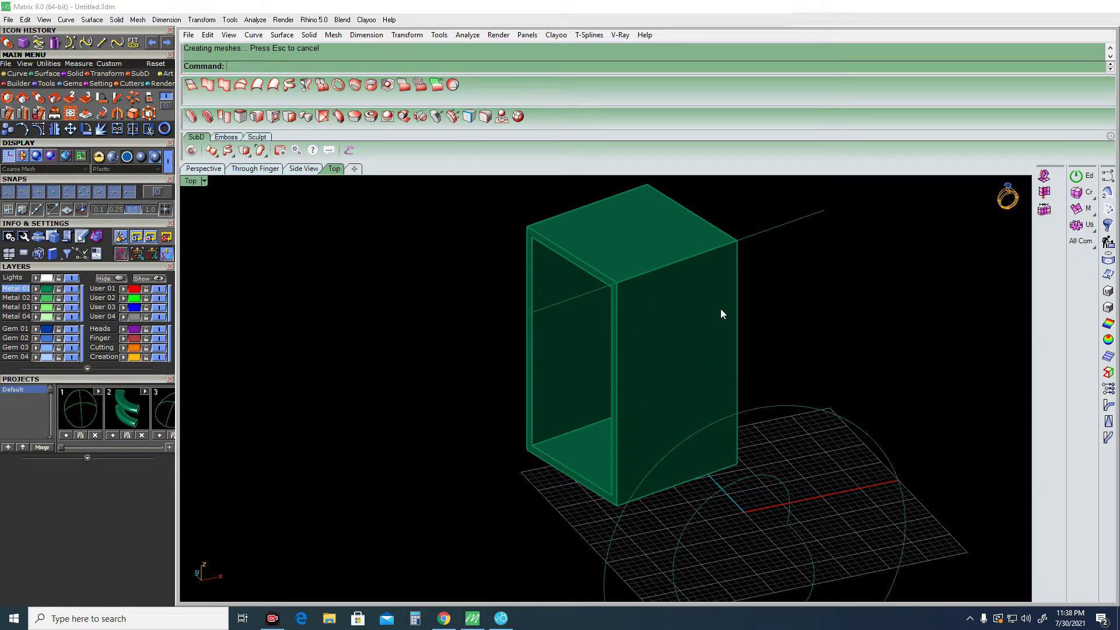
# Delete the smaller inner circle curve below the box.
pyautogui.hotkey('ctrl', 'F1')
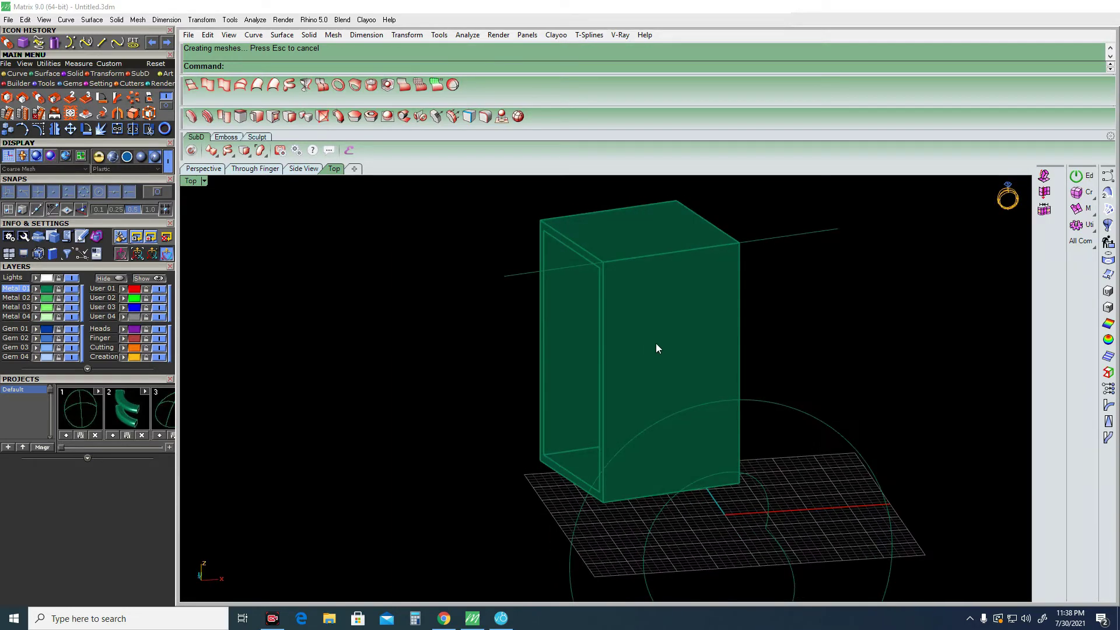
pyautogui.scroll(-3, 720, 407)
pyautogui.moveTo(720, 432); pyautogui.dragTo(721, 393, button='right')
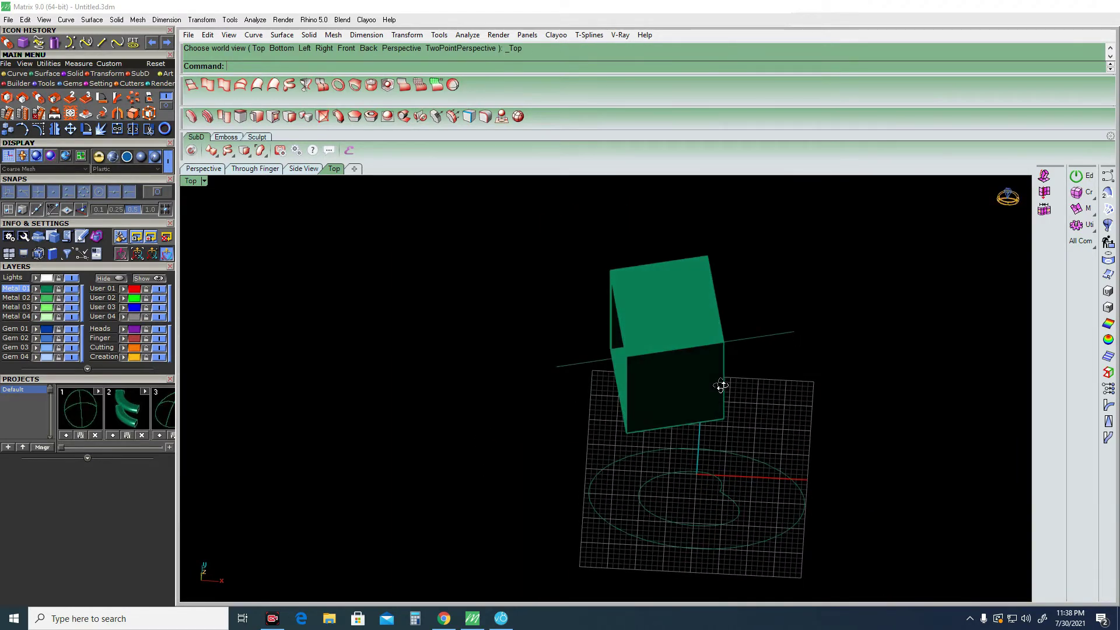
pyautogui.click(736, 506)
pyautogui.press('Delete')
# Switch to the Front view and zoom and pan until the box is centred.
pyautogui.hotkey('ctrl', 'F2')
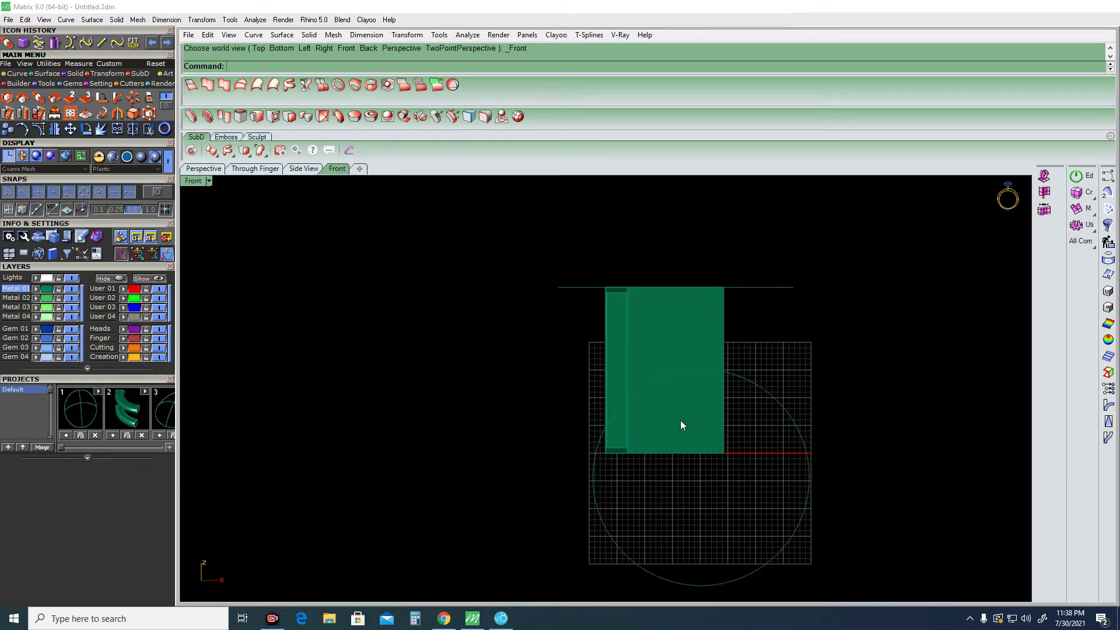
pyautogui.scroll(1, 650, 413)
pyautogui.scroll(1, 641, 403)
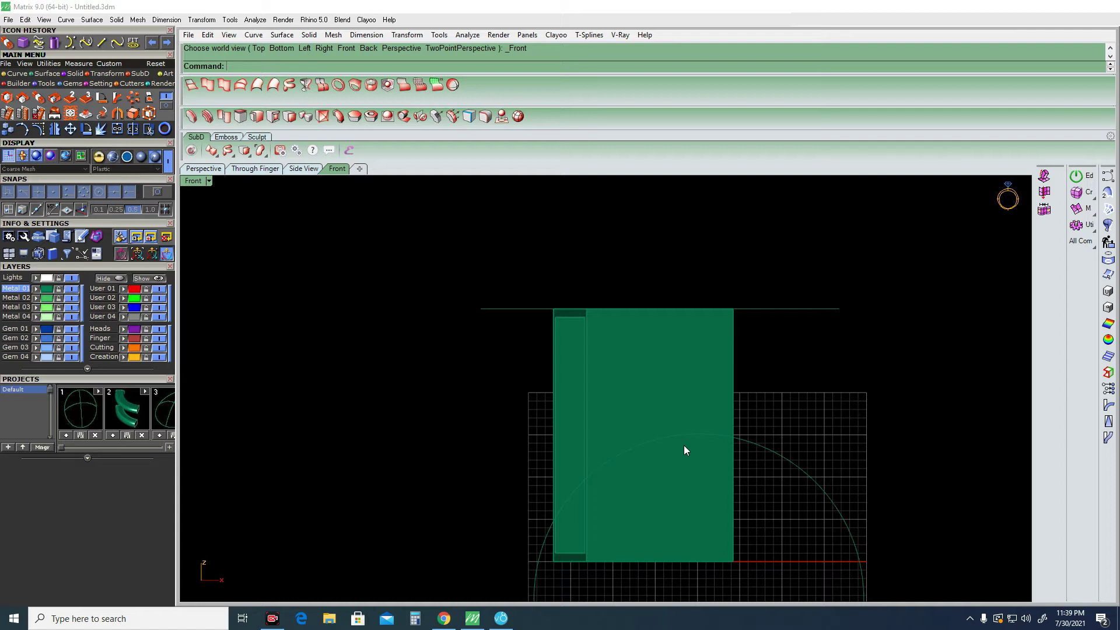
pyautogui.moveTo(684, 445); pyautogui.dragTo(622, 343, button='right')
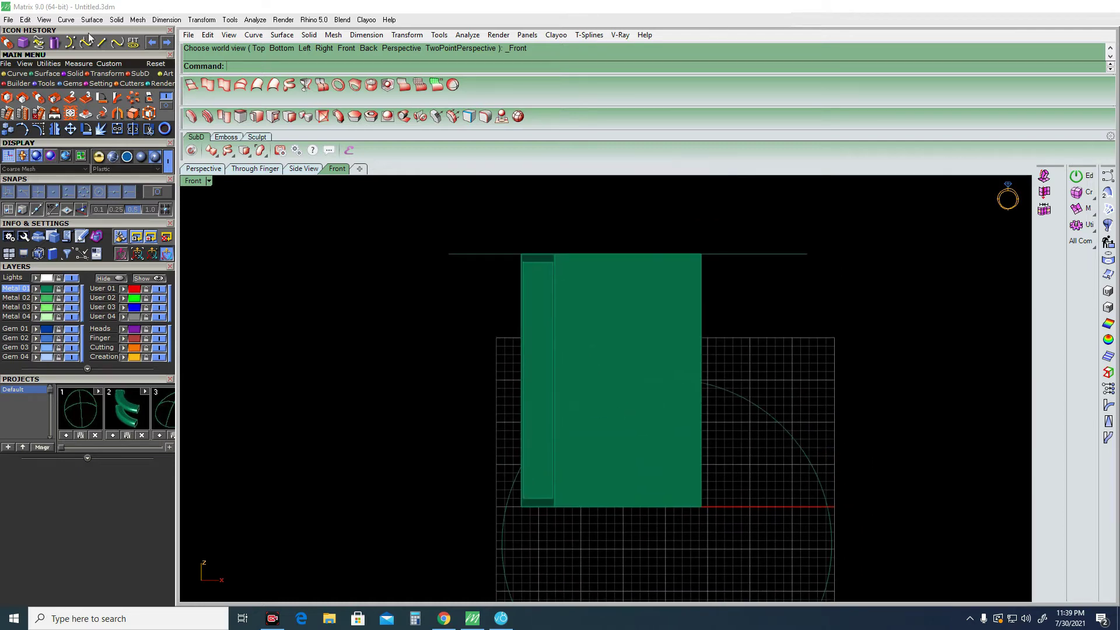
pyautogui.click(12, 76)
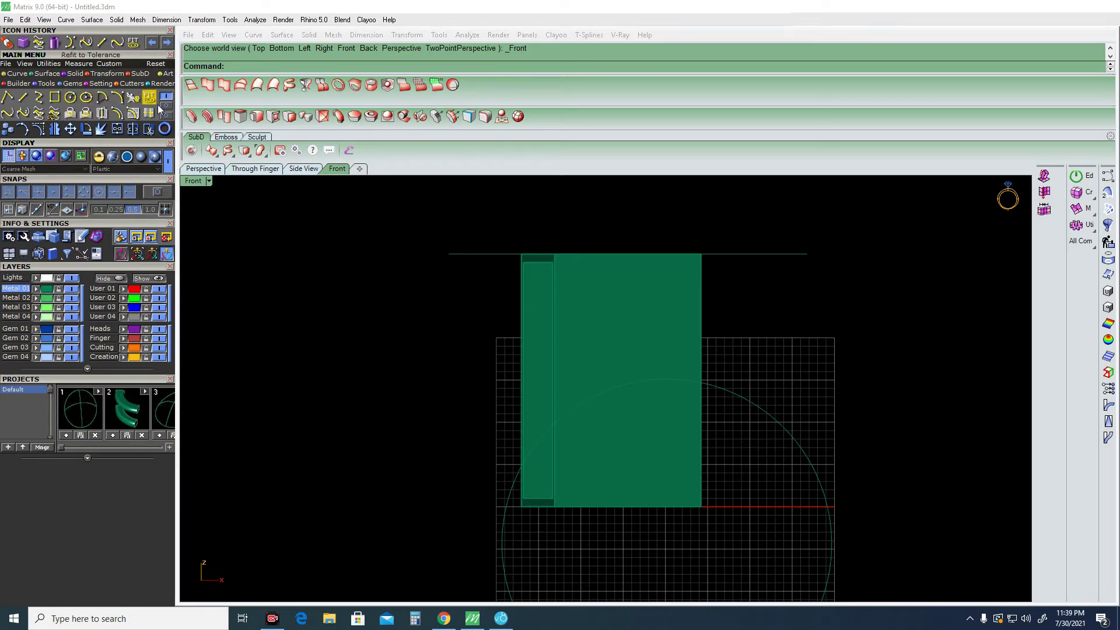
# Draw a vertical centre line, from its midpoint, across the box front.
pyautogui.rightClick(102, 46)
pyautogui.click(632, 337)
pyautogui.moveTo(638, 592); pyautogui.dragTo(642, 510, button='right')
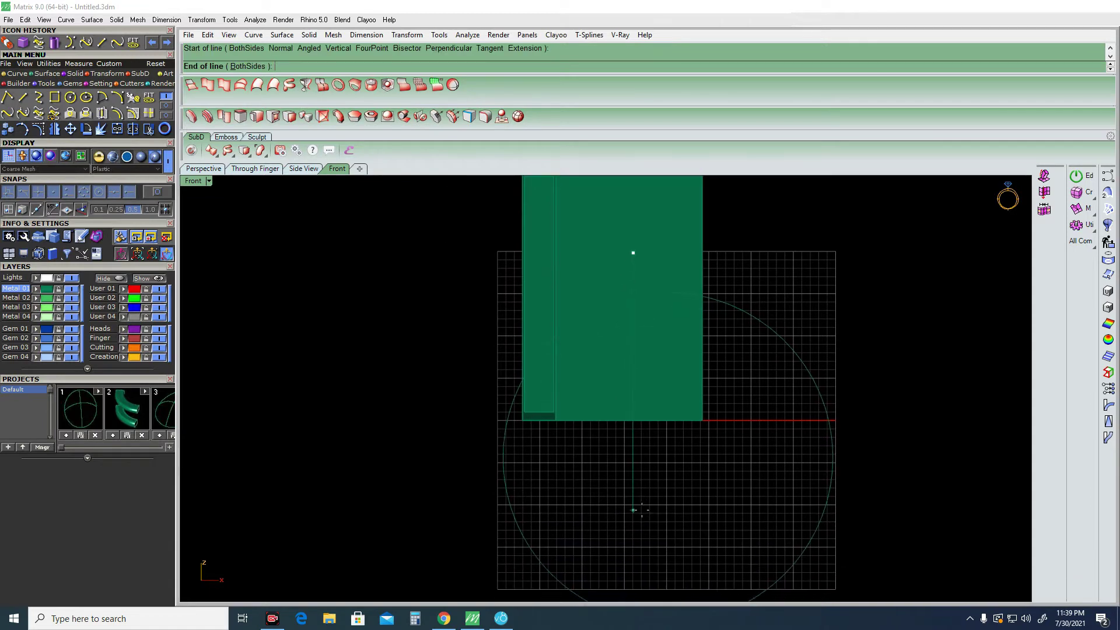
pyautogui.click(641, 510)
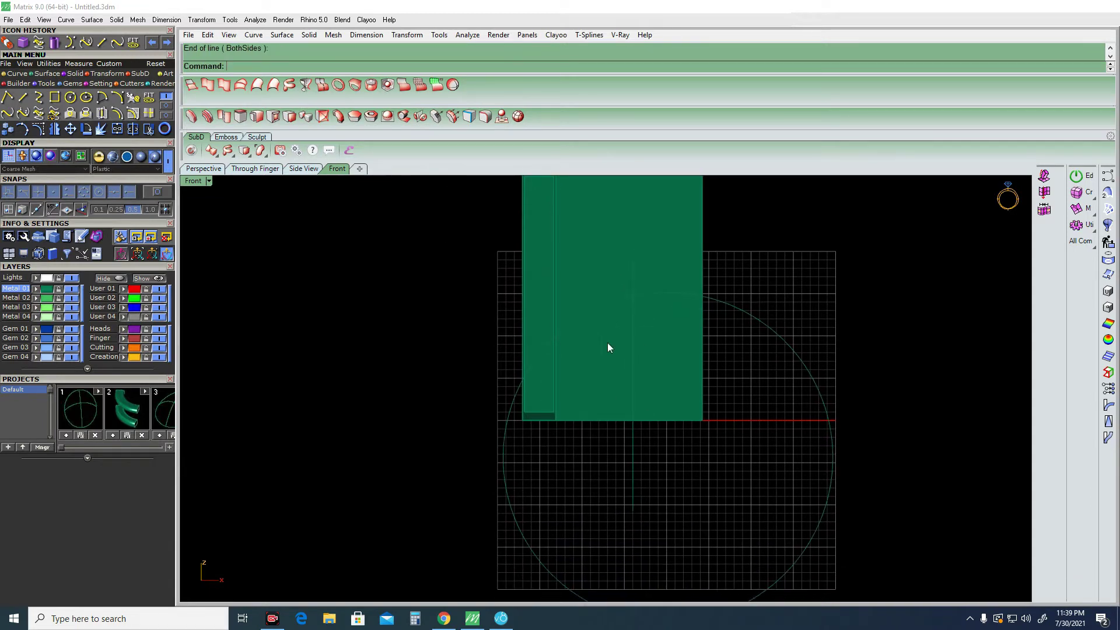
# Draw a freeform half-heart curve from the centre line, around the lobe, to the bottom tip.
pyautogui.click(167, 112)
pyautogui.click(7, 97)
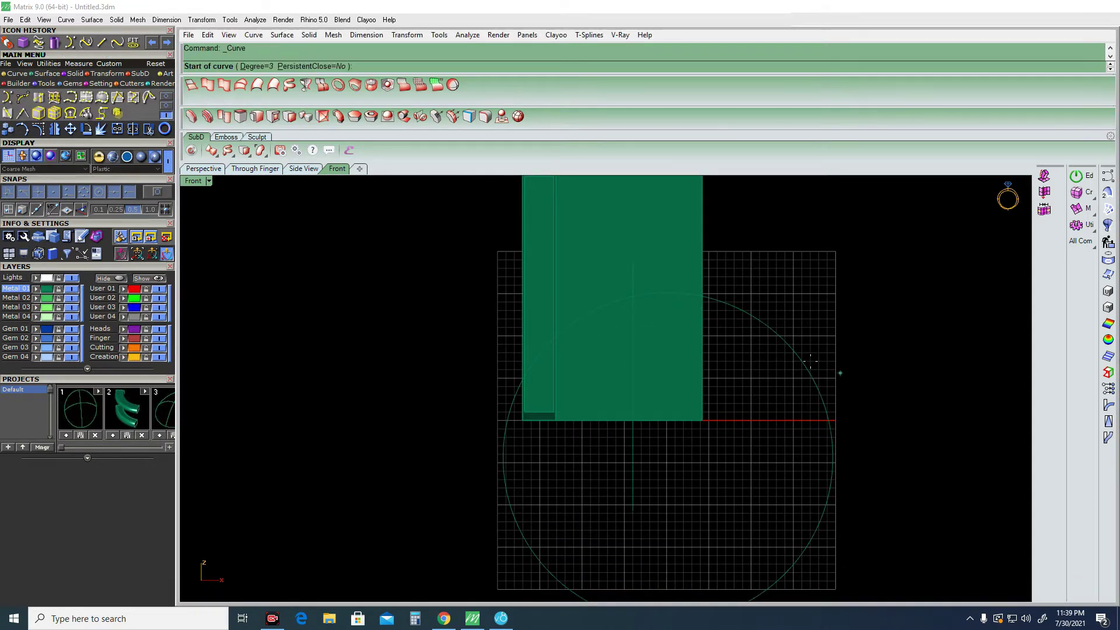
pyautogui.scroll(2, 675, 350)
pyautogui.click(592, 280)
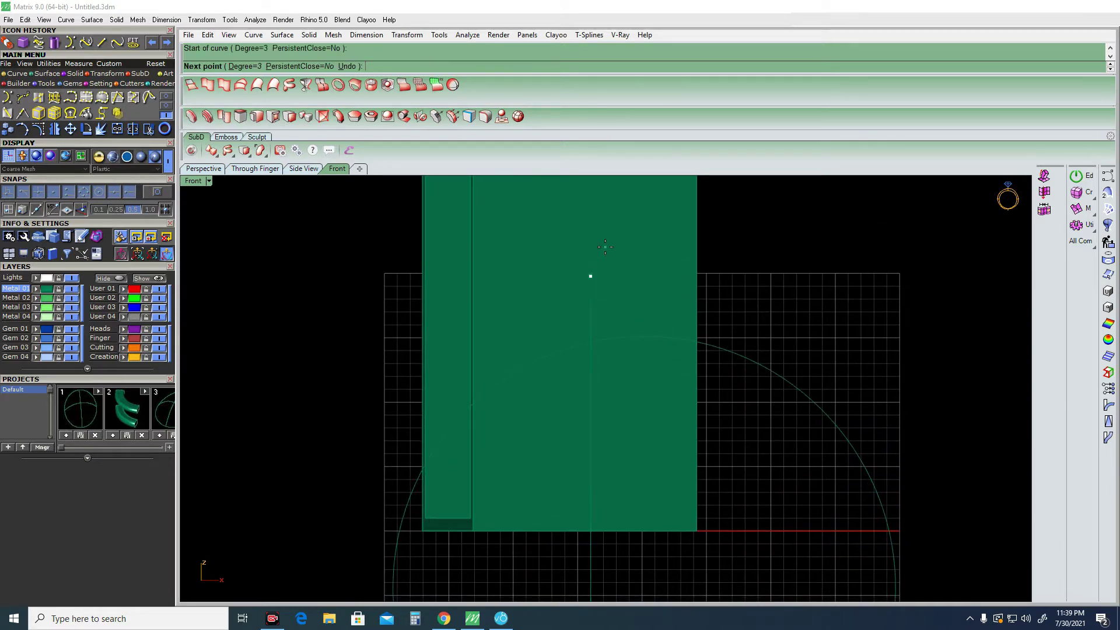
pyautogui.click(612, 243)
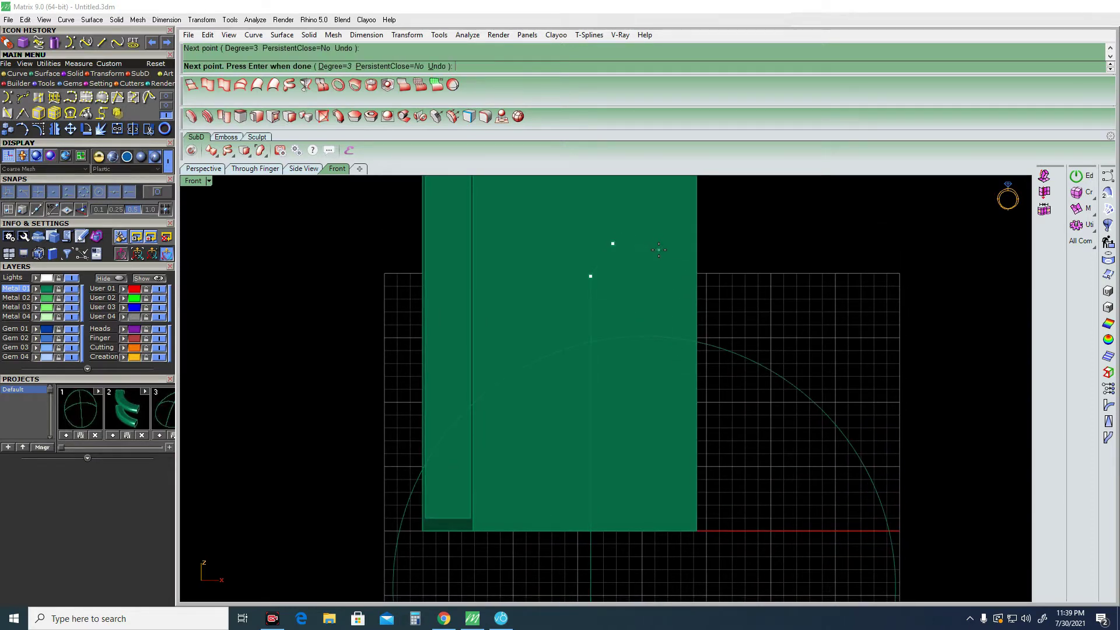
pyautogui.click(659, 250)
pyautogui.click(672, 295)
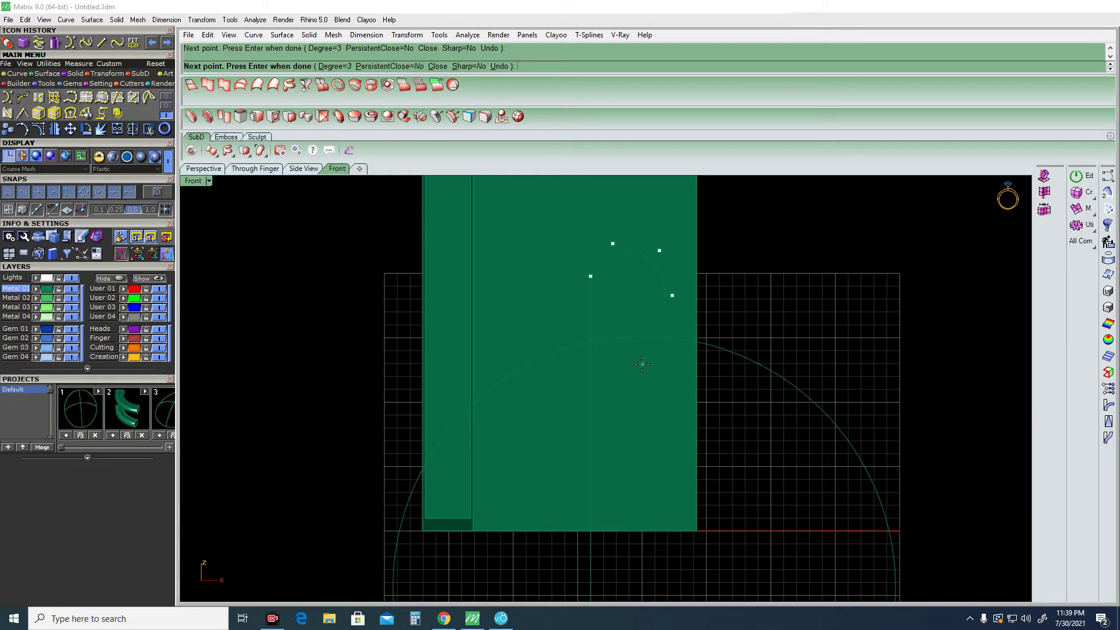
pyautogui.click(590, 420)
pyautogui.press('Return')
# Dismiss the MicroScribe device connection error and warning dialogs.
pyautogui.click(603, 408)
pyautogui.write('M')
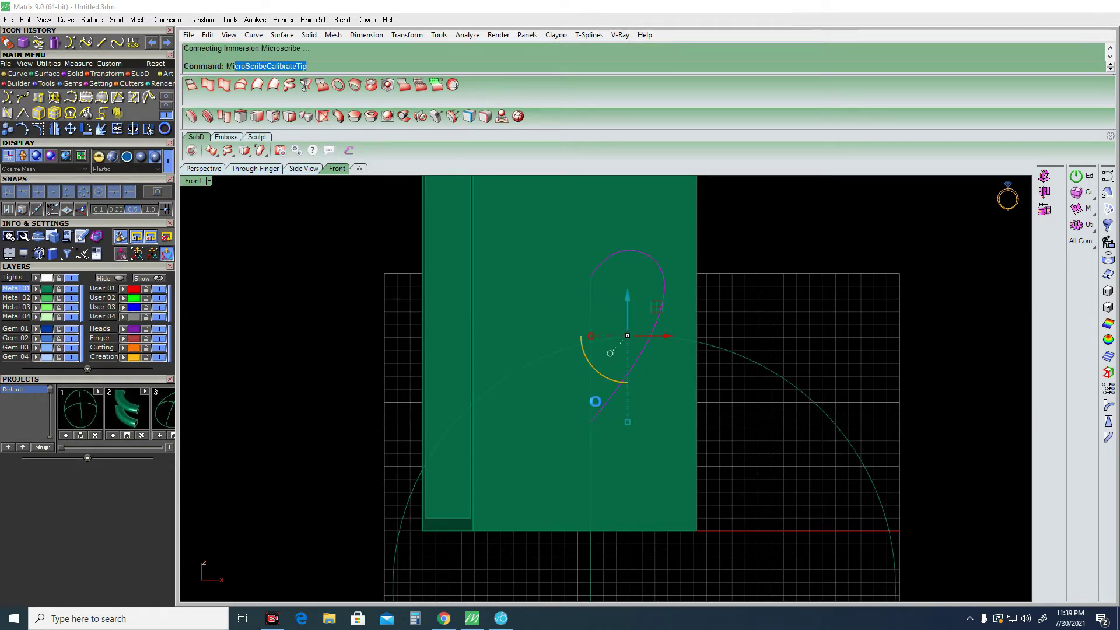
pyautogui.click(591, 420)
pyautogui.press('Return')
pyautogui.click(581, 346)
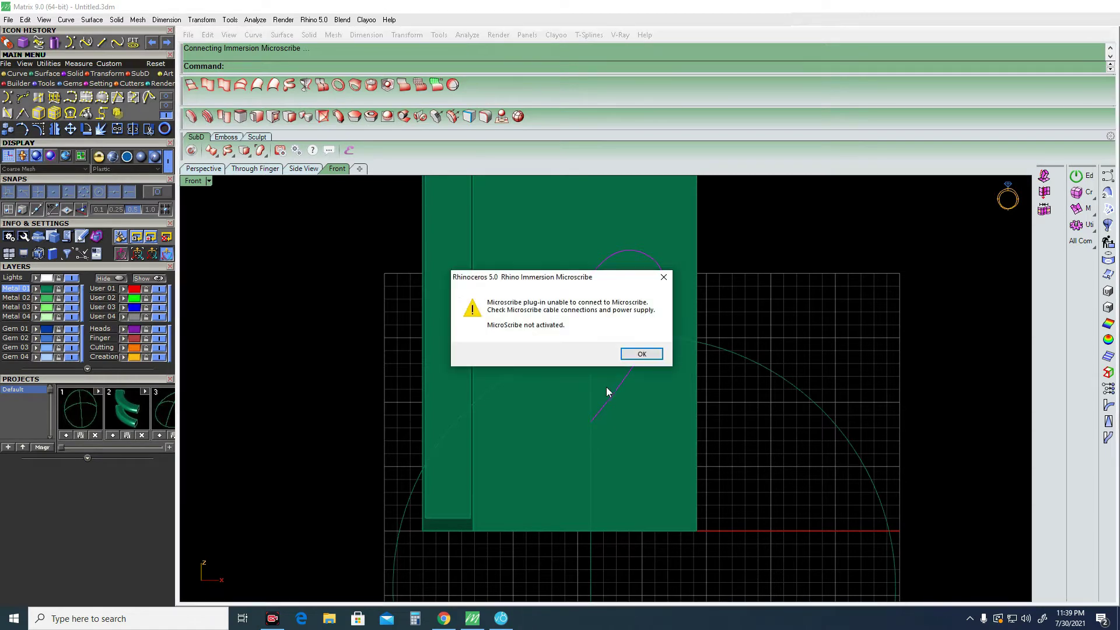
pyautogui.click(642, 354)
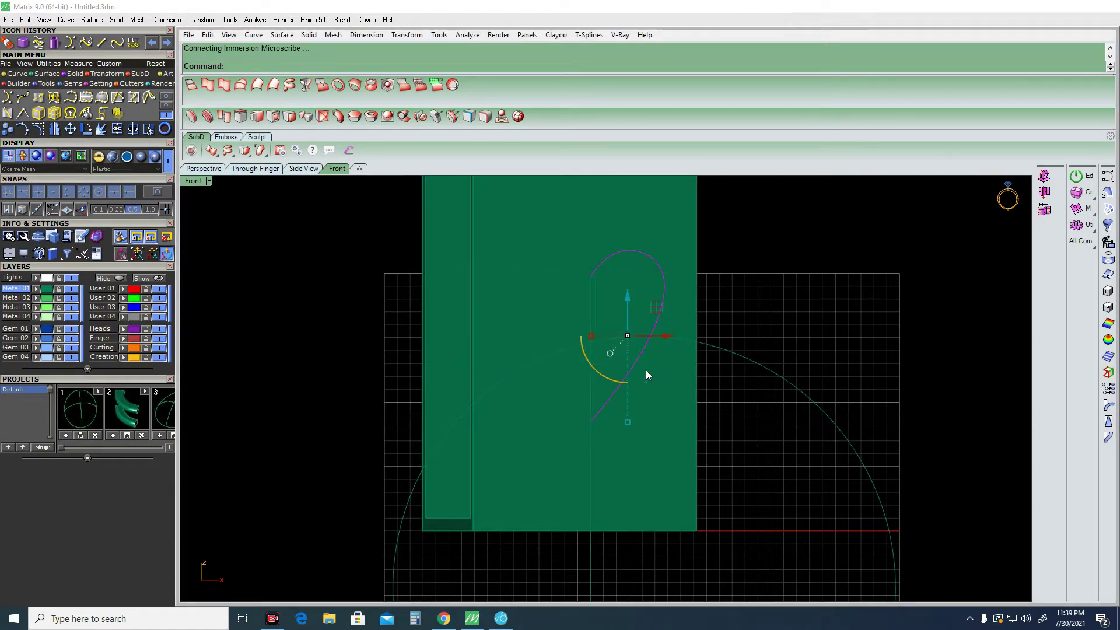
pyautogui.write('MicroScribeCalibrateTip')
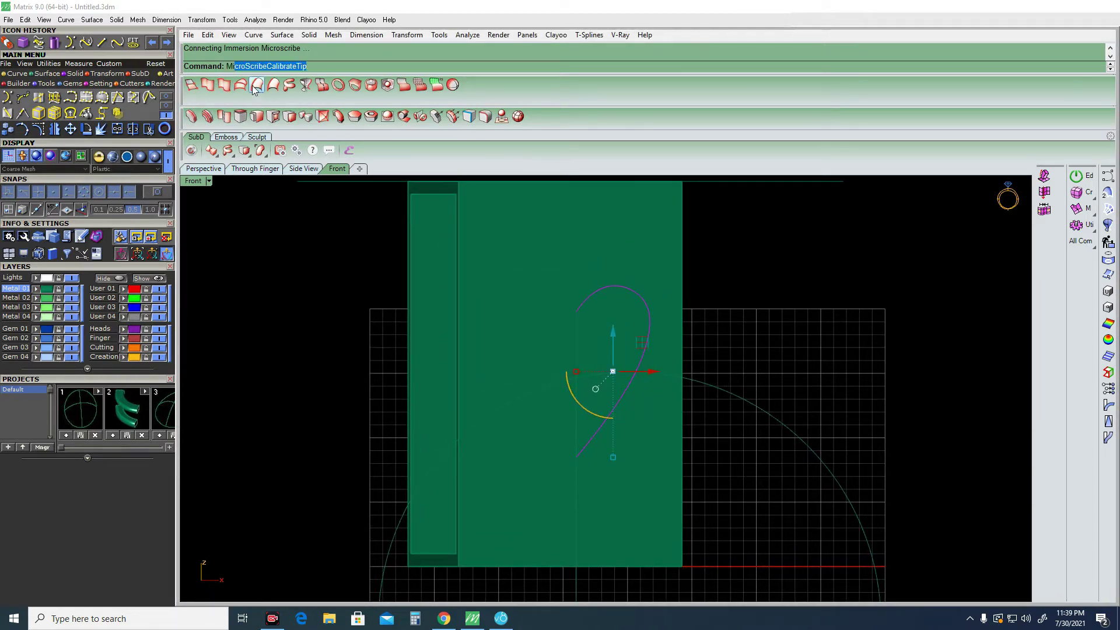
# Mirror the half-heart curve across the vertical centre line.
pyautogui.click(253, 111)
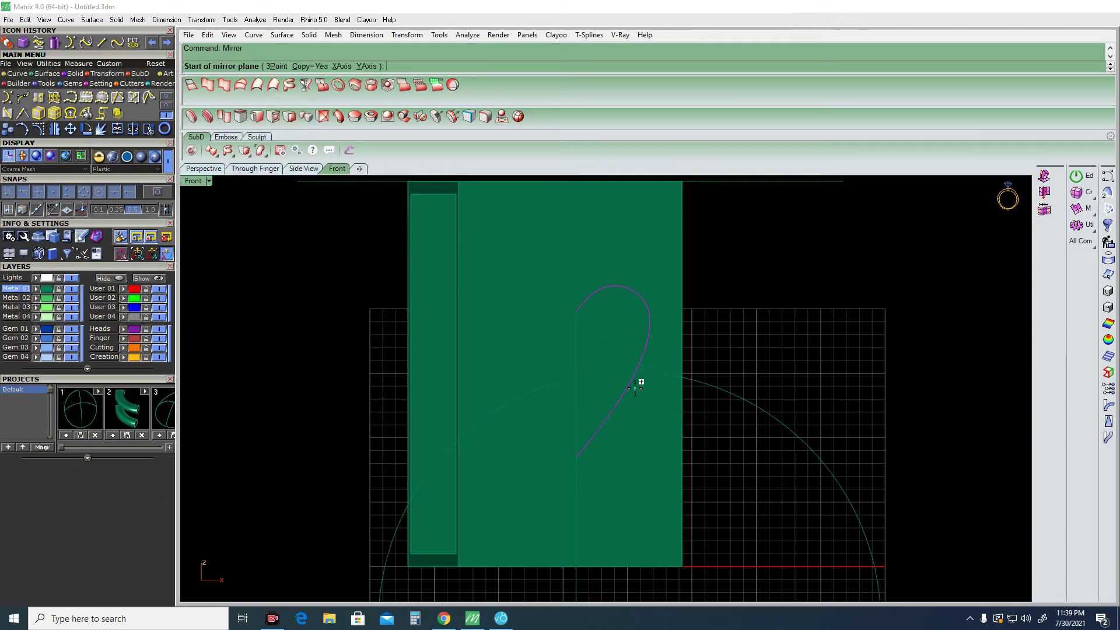
pyautogui.click(576, 431)
pyautogui.click(564, 318)
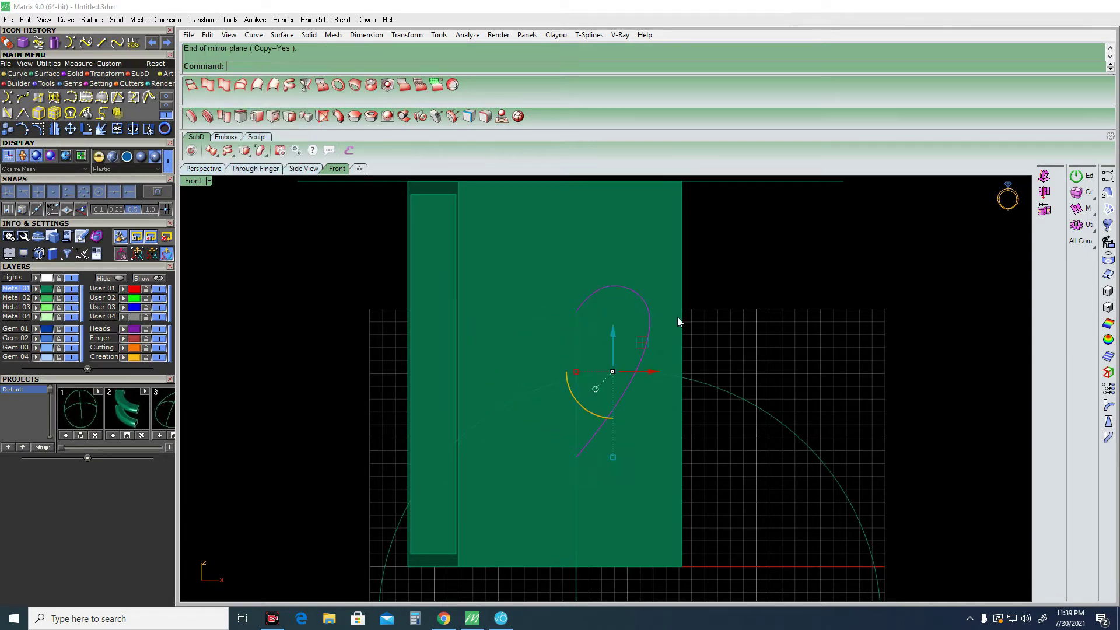
pyautogui.keyDown('ctrl'); pyautogui.keyDown('shift'); pyautogui.moveTo(603, 301); pyautogui.dragTo(569, 502, button='right'); pyautogui.keyUp('shift'); pyautogui.keyUp('ctrl')
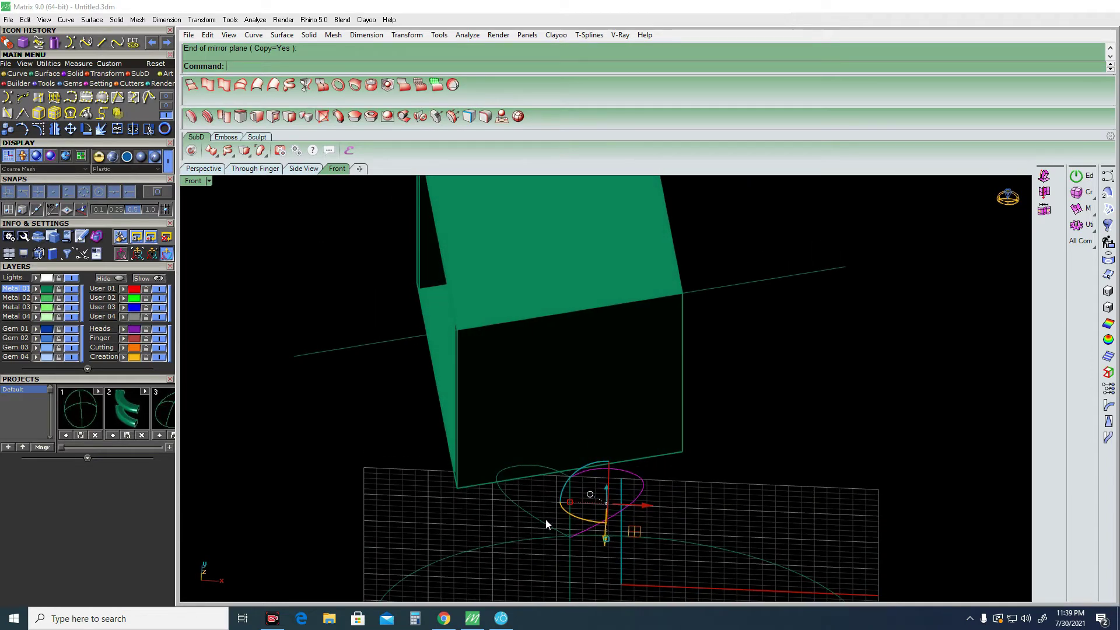
# Join both heart halves into one closed curve and switch to the Top view.
pyautogui.keyDown('shift'); pyautogui.click(544, 522); pyautogui.keyUp('shift')
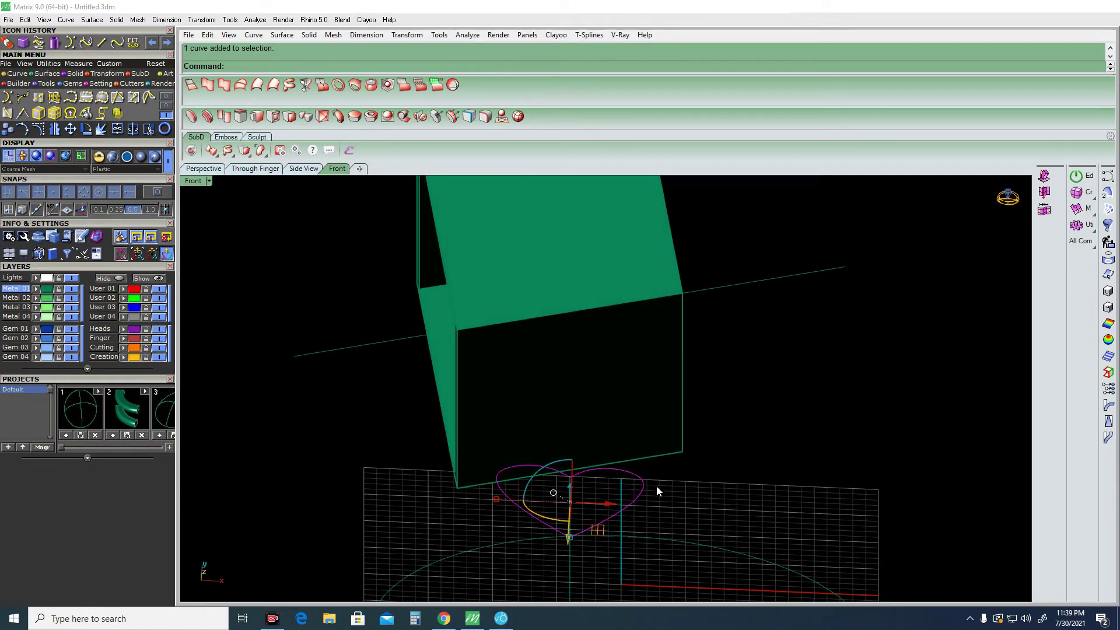
pyautogui.hotkey('ctrl', 'j')
pyautogui.click(646, 349)
pyautogui.press('Return')
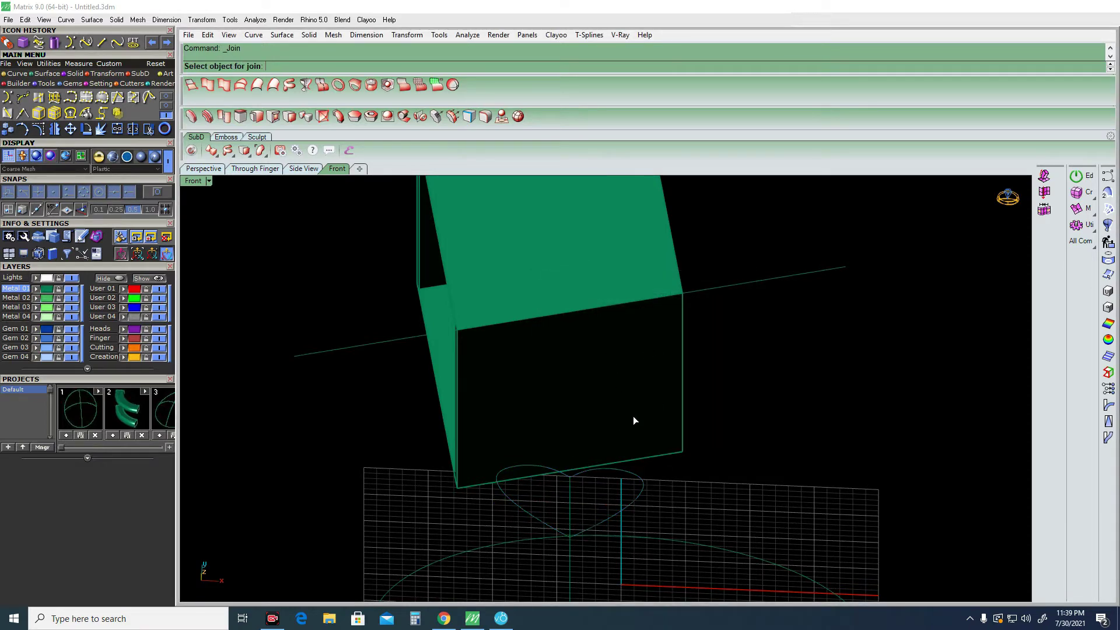
pyautogui.click(635, 495)
pyautogui.hotkey('ctrl', 'F1')
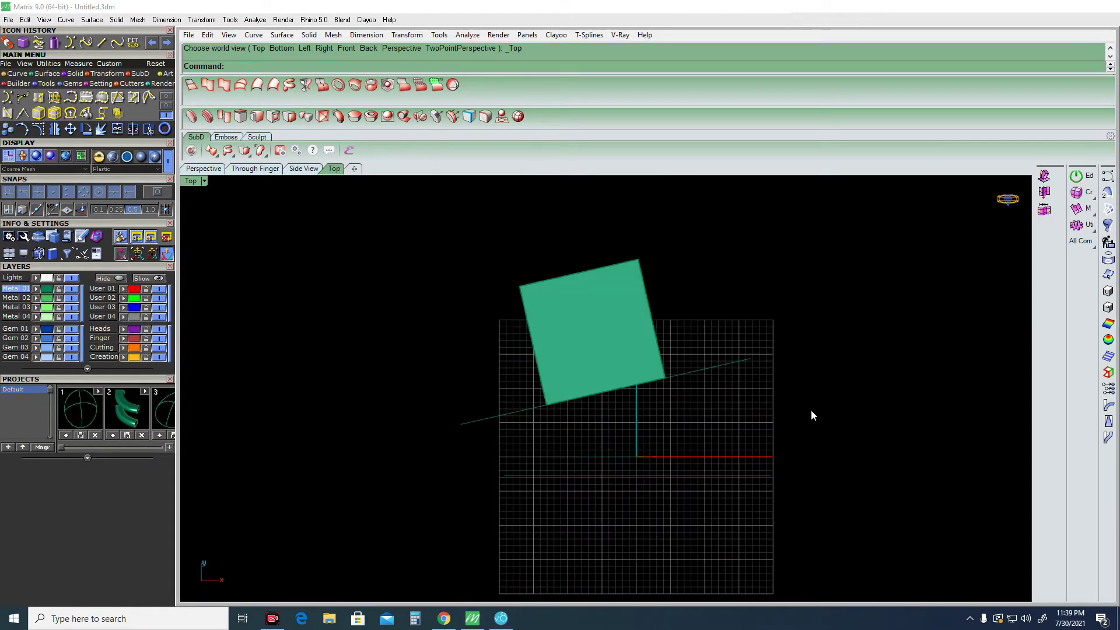
pyautogui.click(166, 97)
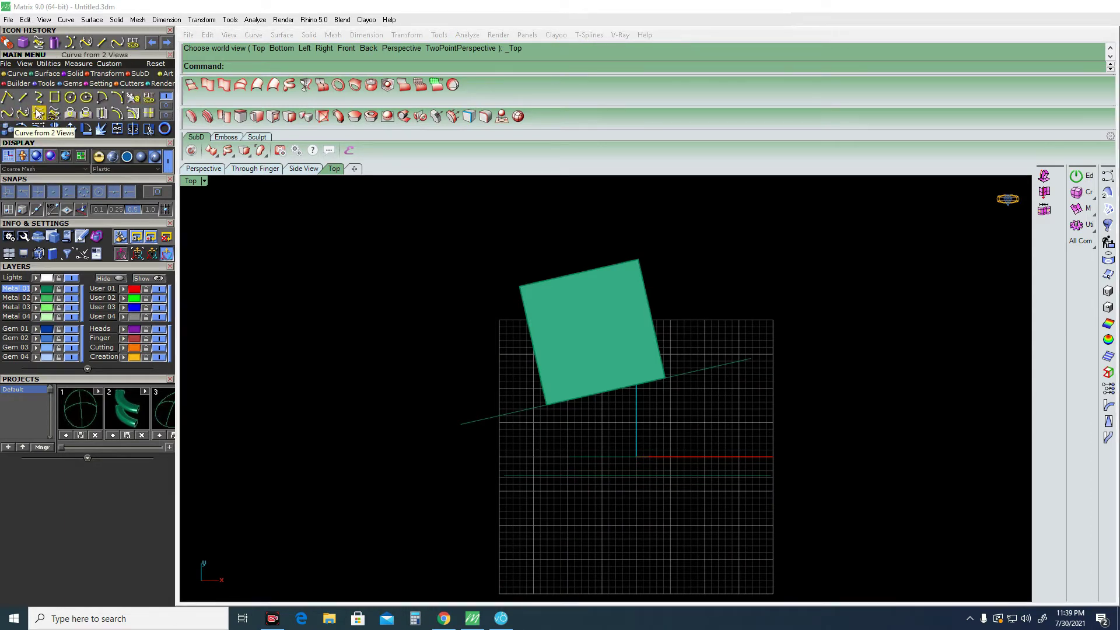
# Build a Curve from 2 Views using the heart and the circle.
pyautogui.click(38, 112)
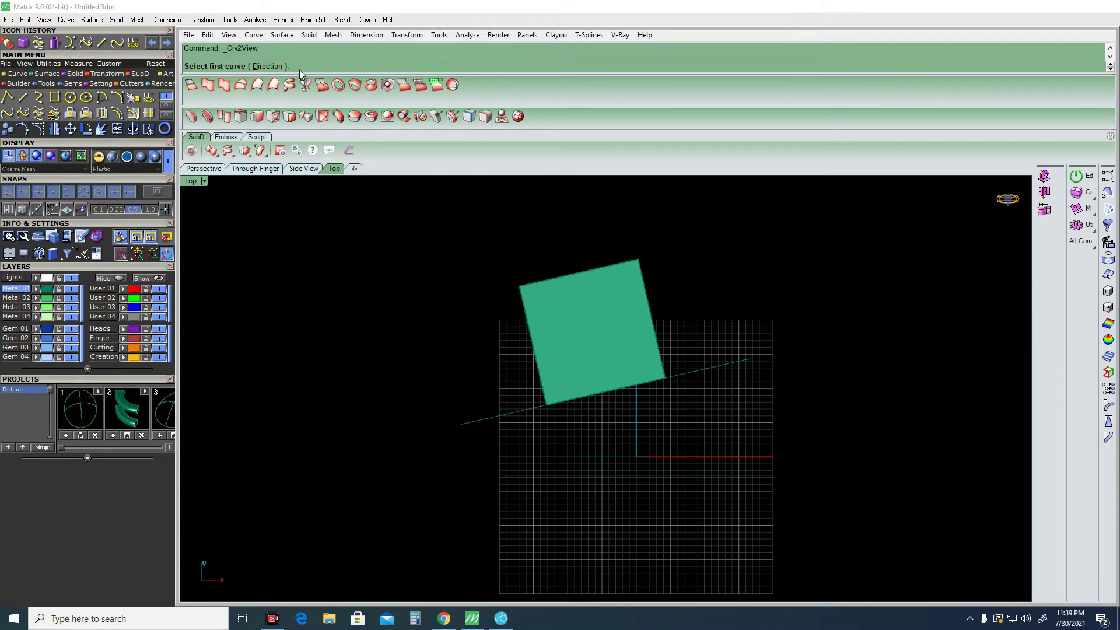
pyautogui.moveTo(619, 399); pyautogui.dragTo(655, 382, button='right')
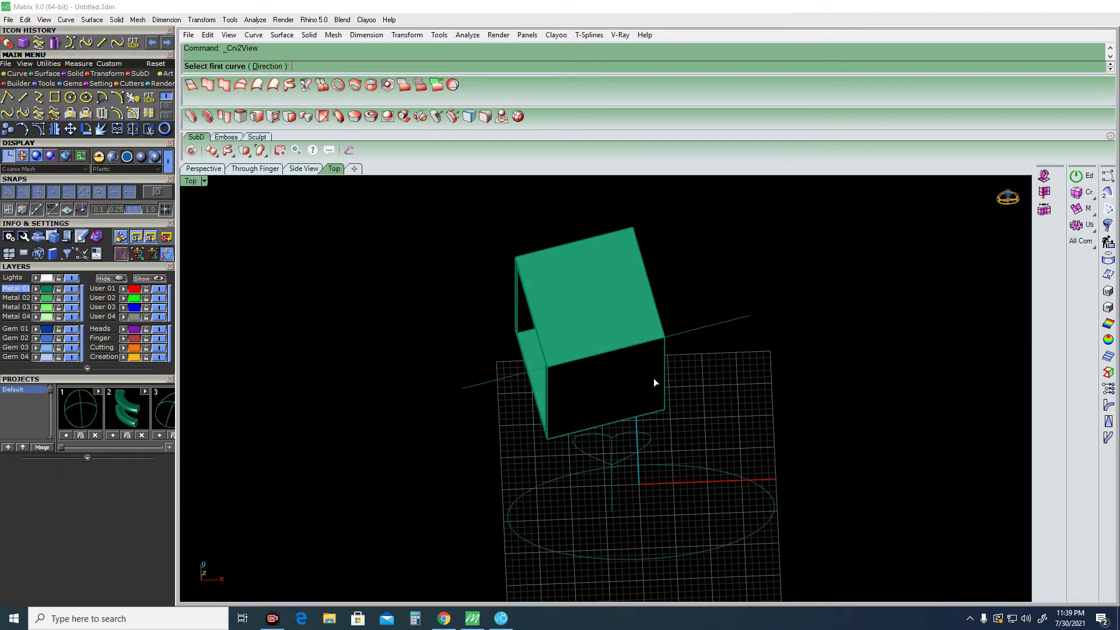
pyautogui.click(650, 436)
pyautogui.click(716, 327)
pyautogui.moveTo(717, 328); pyautogui.dragTo(711, 361, button='right')
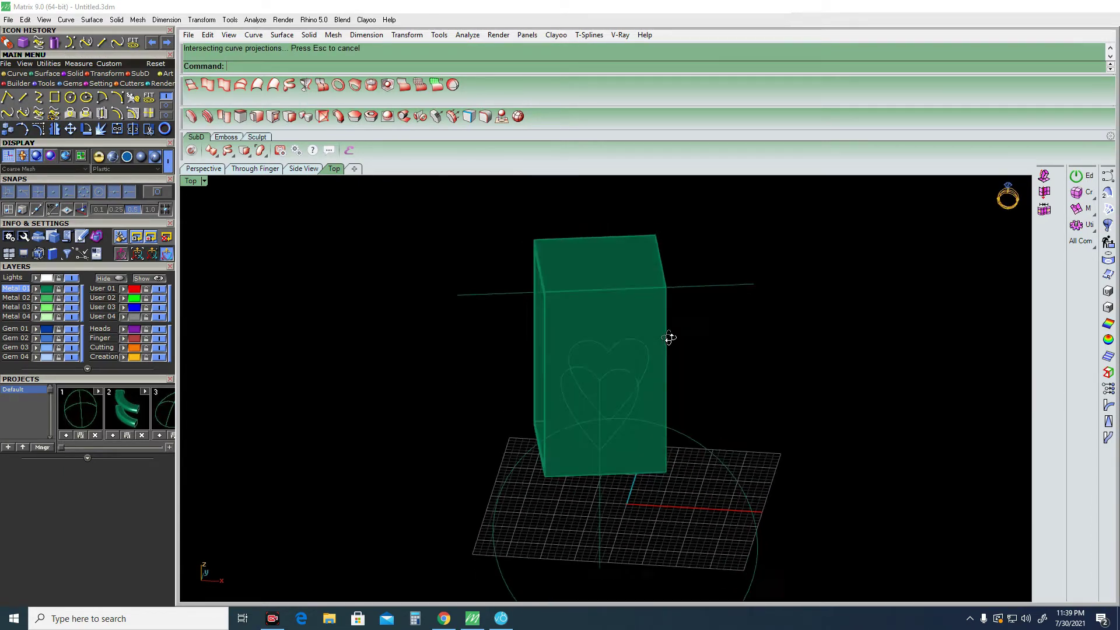
# Widen the front heart curve by dragging its two side control points outward.
pyautogui.hotkey('ctrl', 'F2')
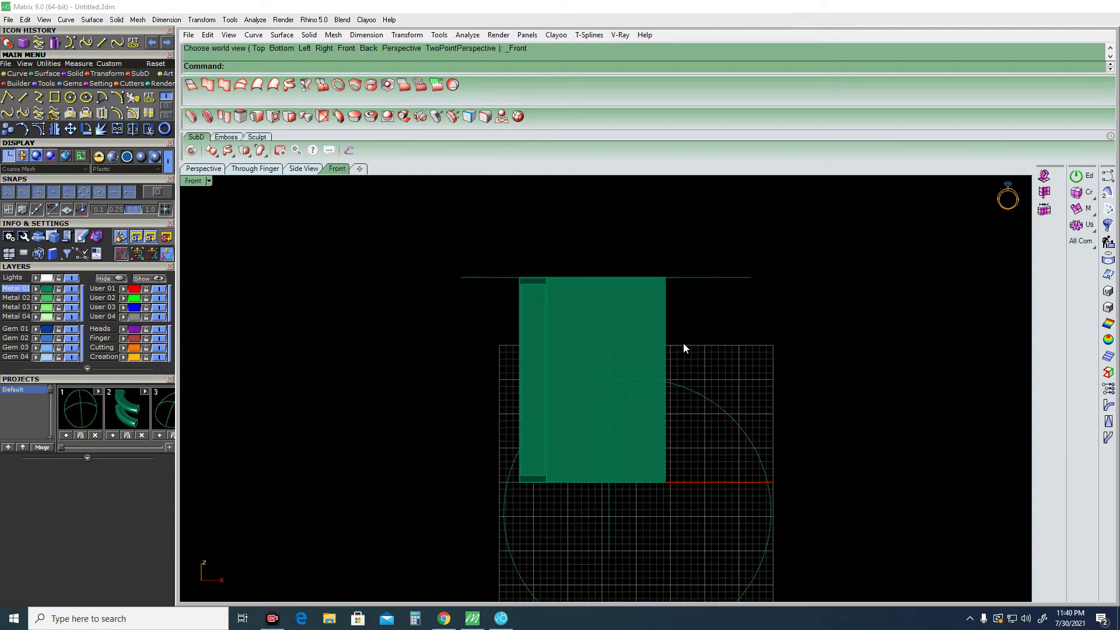
pyautogui.scroll(3, 643, 349)
pyautogui.moveTo(643, 348); pyautogui.dragTo(633, 432, button='right')
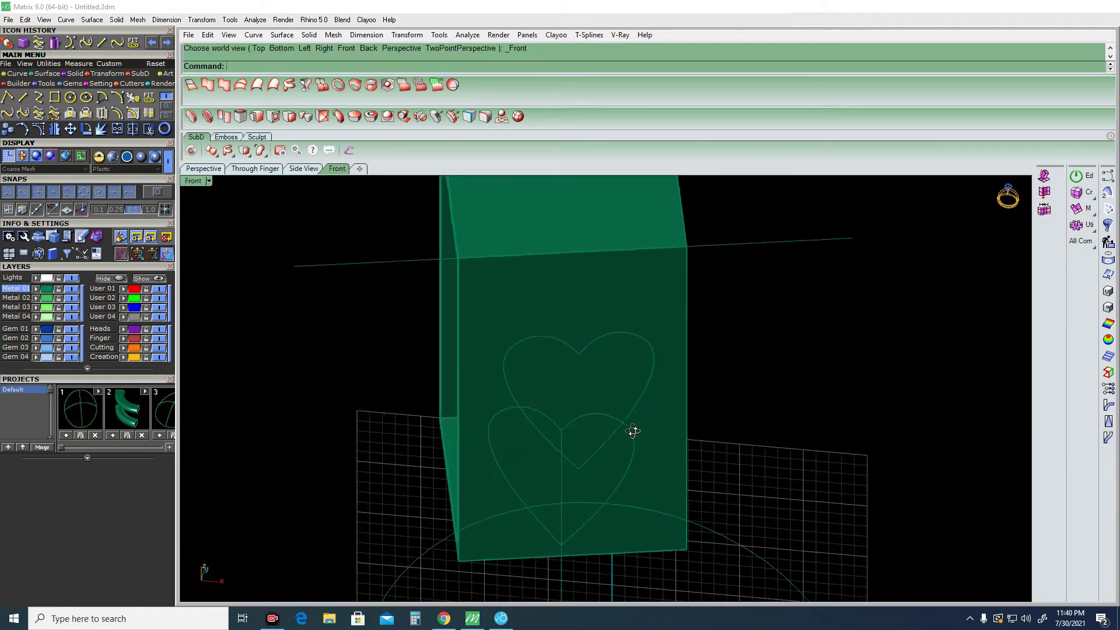
pyautogui.hotkey('ctrl', 'F2')
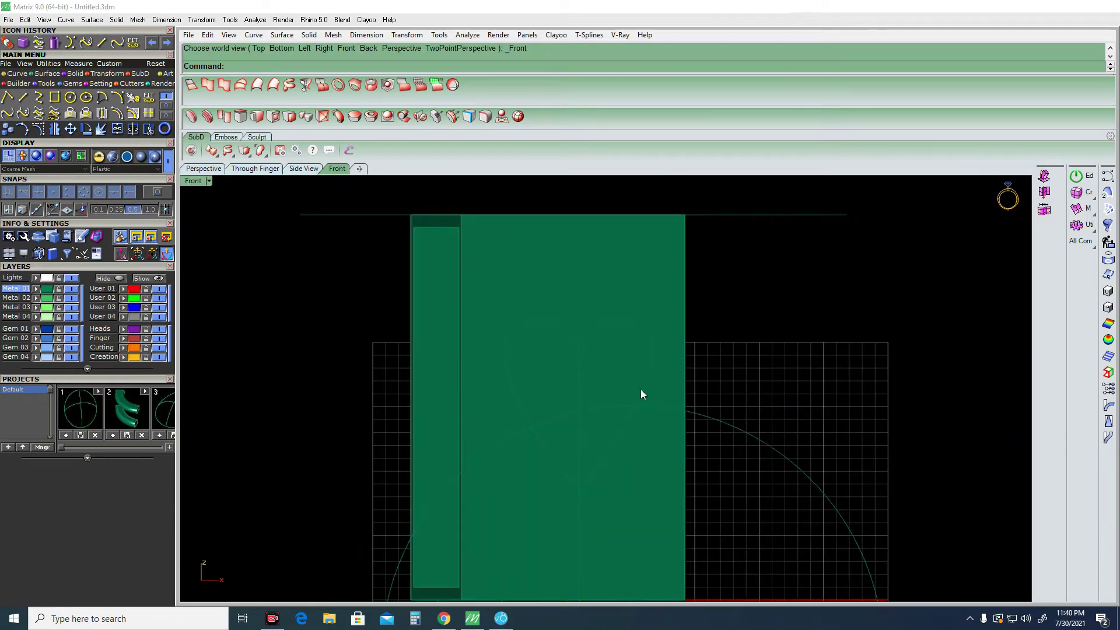
pyautogui.moveTo(672, 394); pyautogui.dragTo(649, 451, button='right')
pyautogui.click(651, 457)
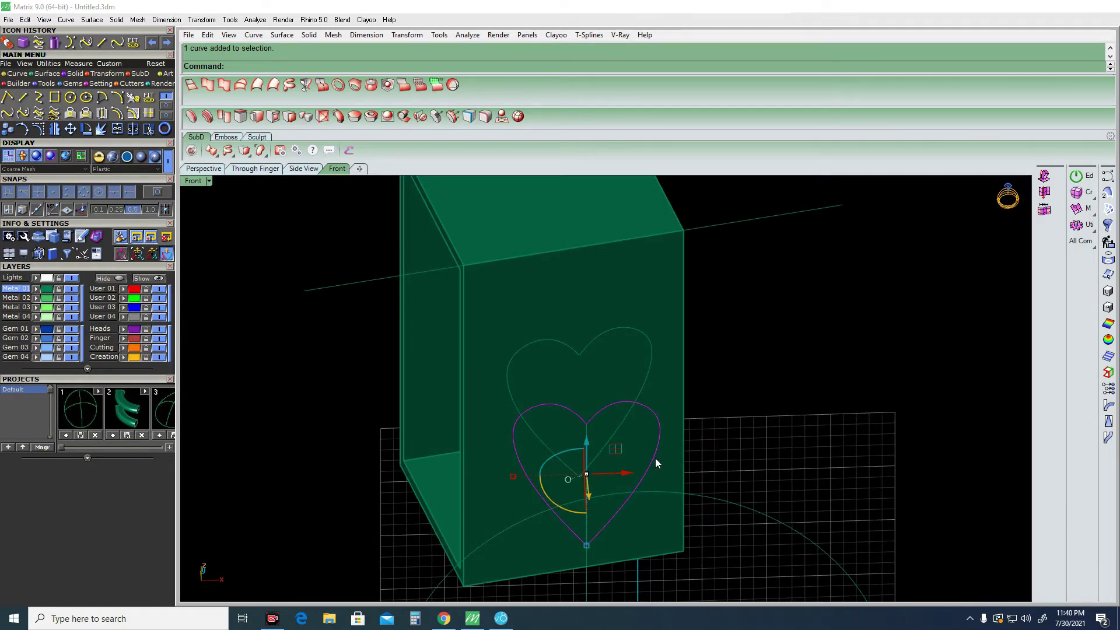
pyautogui.press('F10')
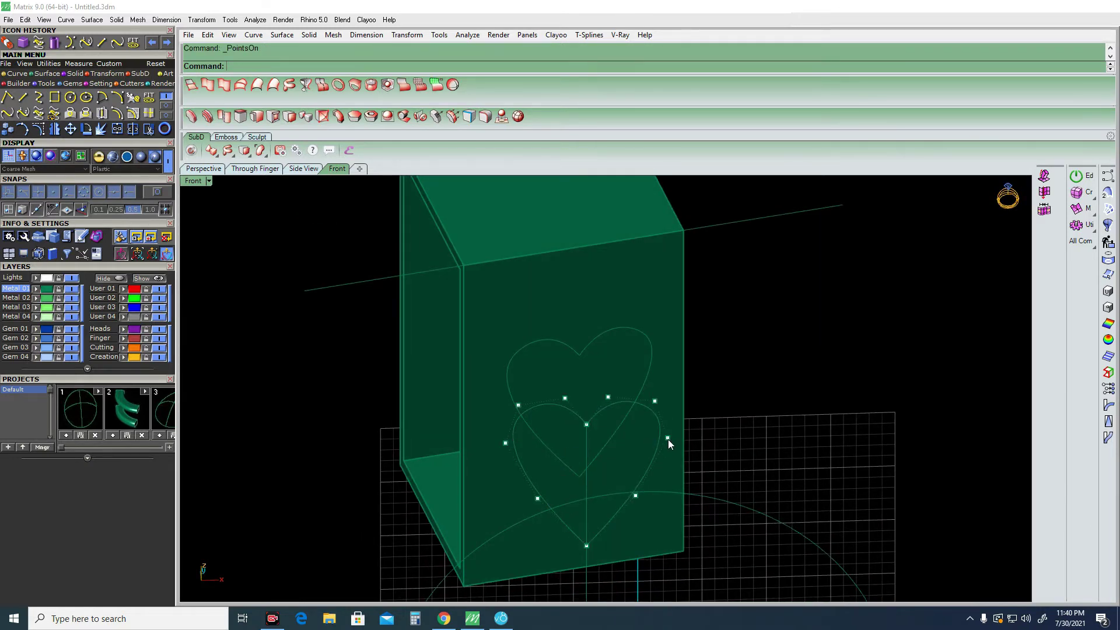
pyautogui.click(668, 438)
pyautogui.keyDown('shift'); pyautogui.click(505, 443); pyautogui.keyUp('shift')
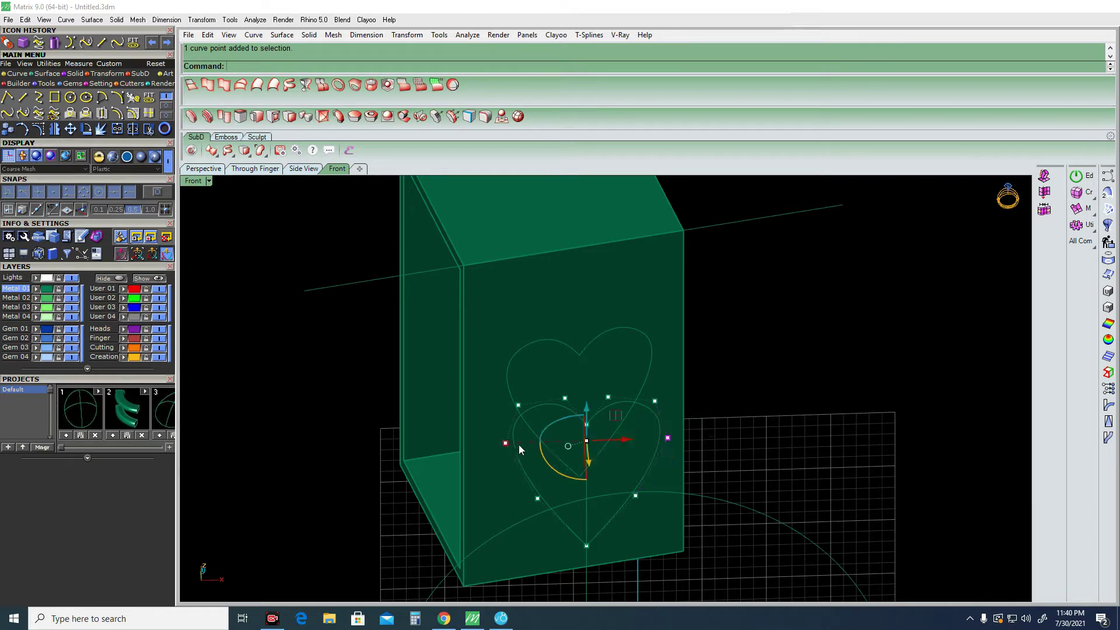
pyautogui.moveTo(505, 443); pyautogui.dragTo(494, 444)
# Undo the heart join and side-point move, restoring the separate heart halves.
pyautogui.hotkey('ctrl', 'z')
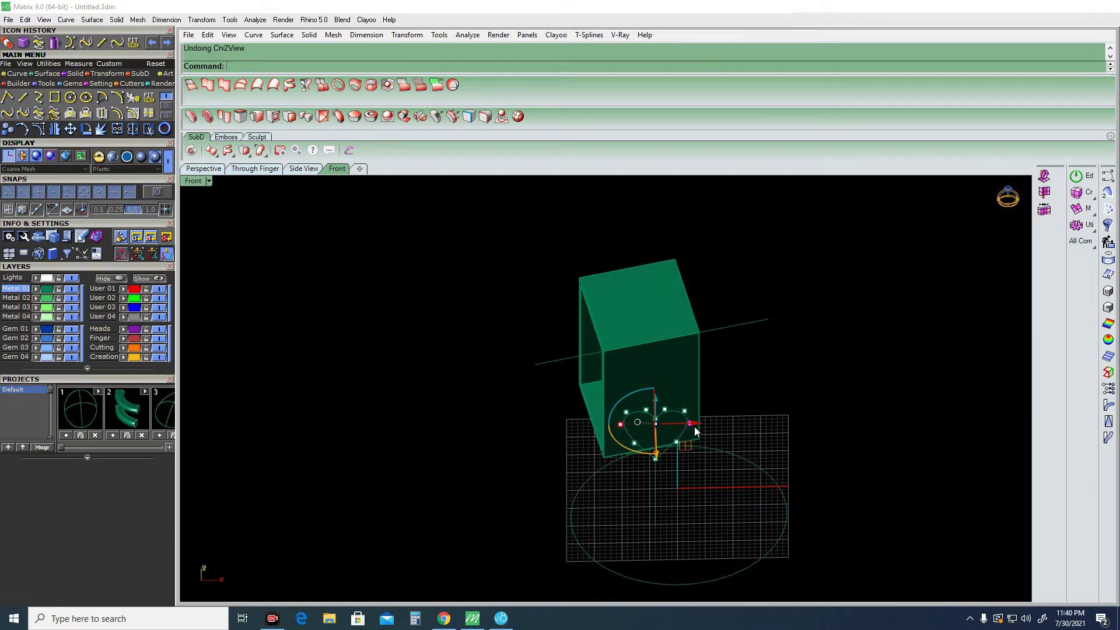
pyautogui.hotkey('ctrl', 'z')
pyautogui.click(681, 437)
pyautogui.press('Down')
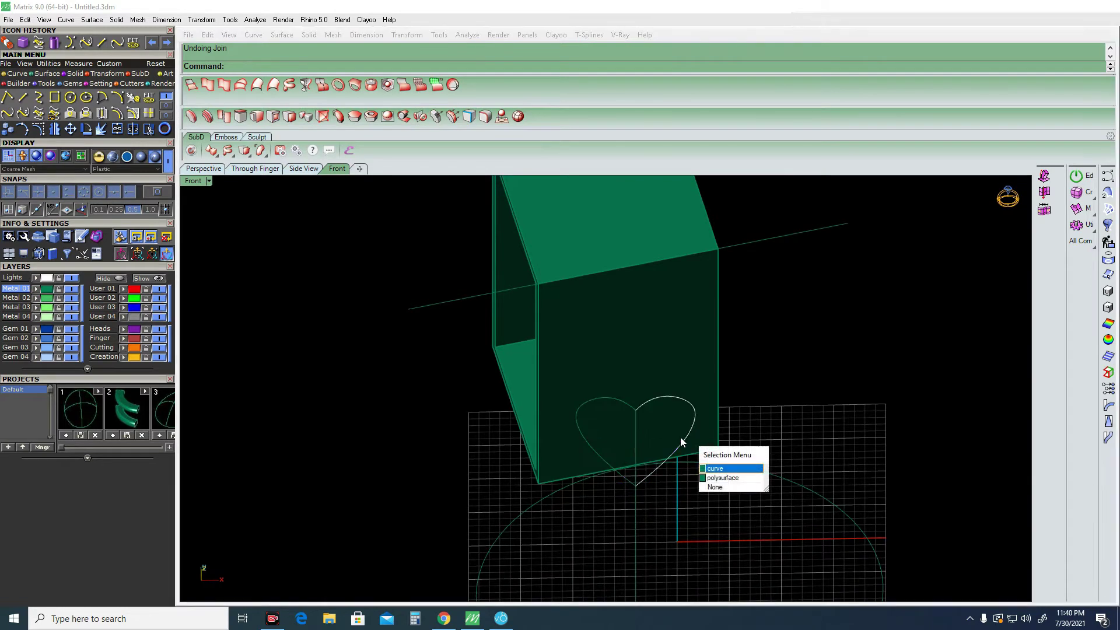
pyautogui.press('Return')
pyautogui.hotkey('ctrl', 'z')
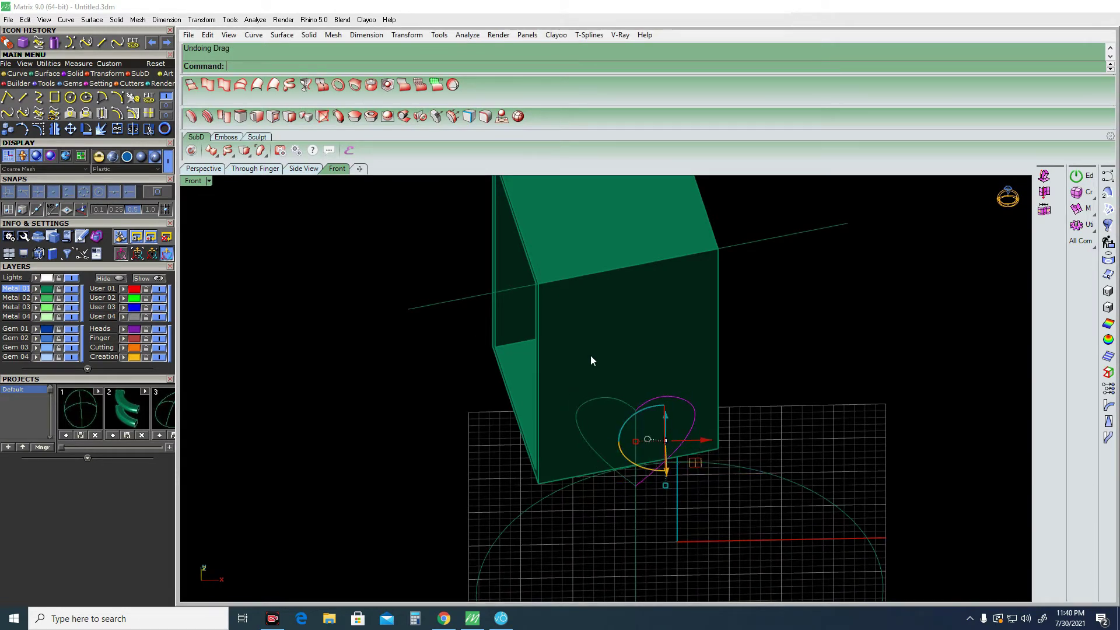
pyautogui.hotkey('ctrl', 'F1')
pyautogui.keyDown('ctrl'); pyautogui.keyDown('shift'); pyautogui.moveTo(705, 429); pyautogui.dragTo(718, 432, button='right'); pyautogui.keyUp('shift'); pyautogui.keyUp('ctrl')
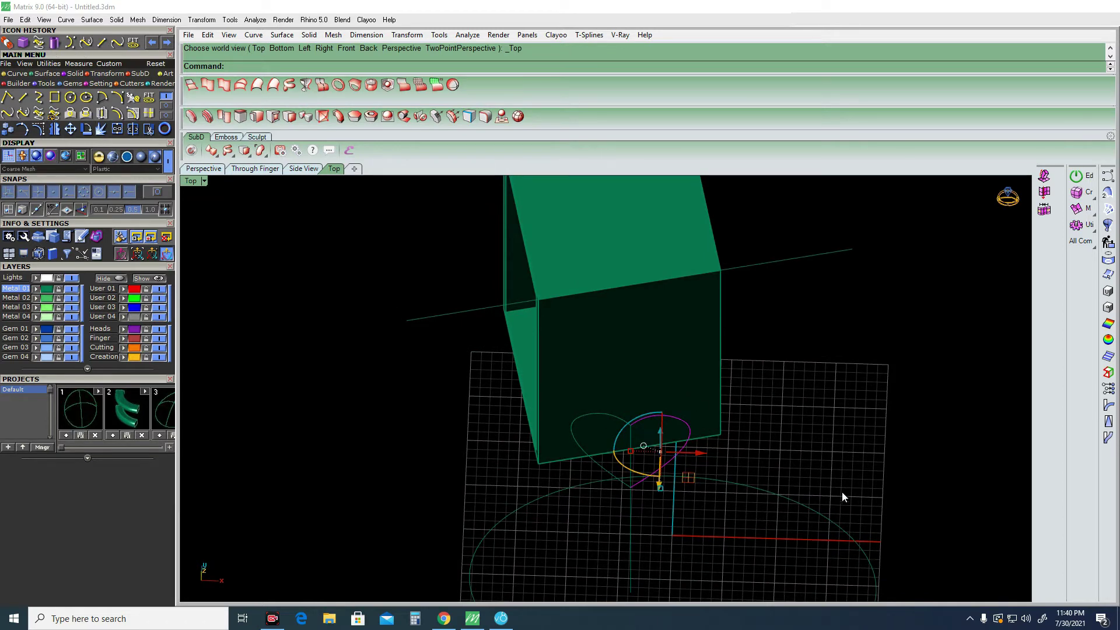
pyautogui.press('Escape')
pyautogui.click(669, 459)
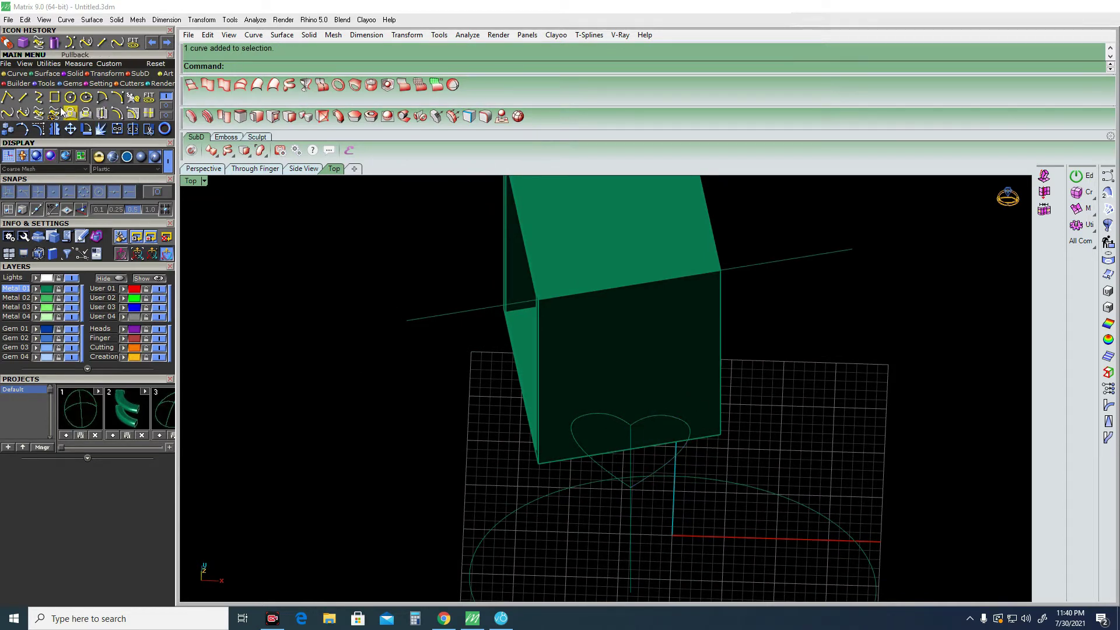
# Build a Curve from 2 Views for each heart lobe paired with the guide line.
pyautogui.click(39, 113)
pyautogui.click(661, 467)
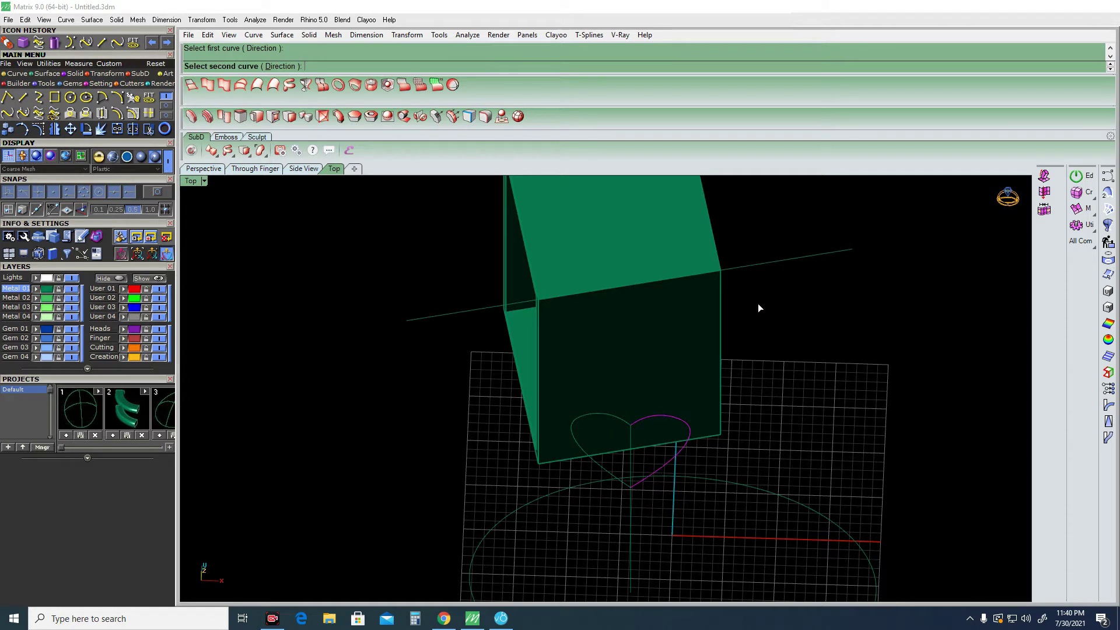
pyautogui.click(769, 263)
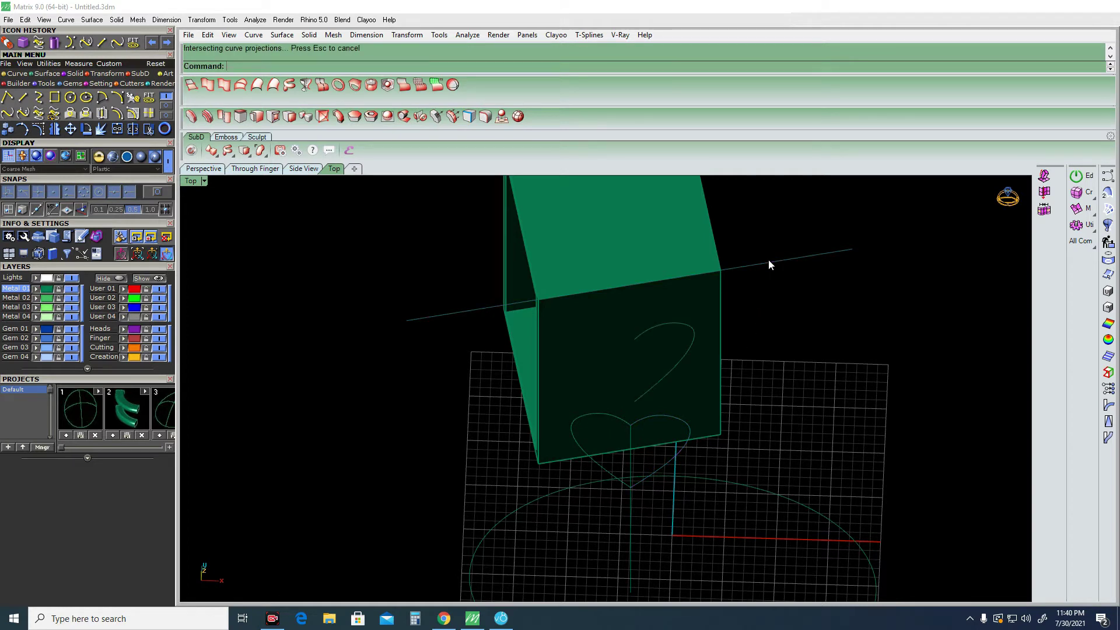
pyautogui.click(601, 468)
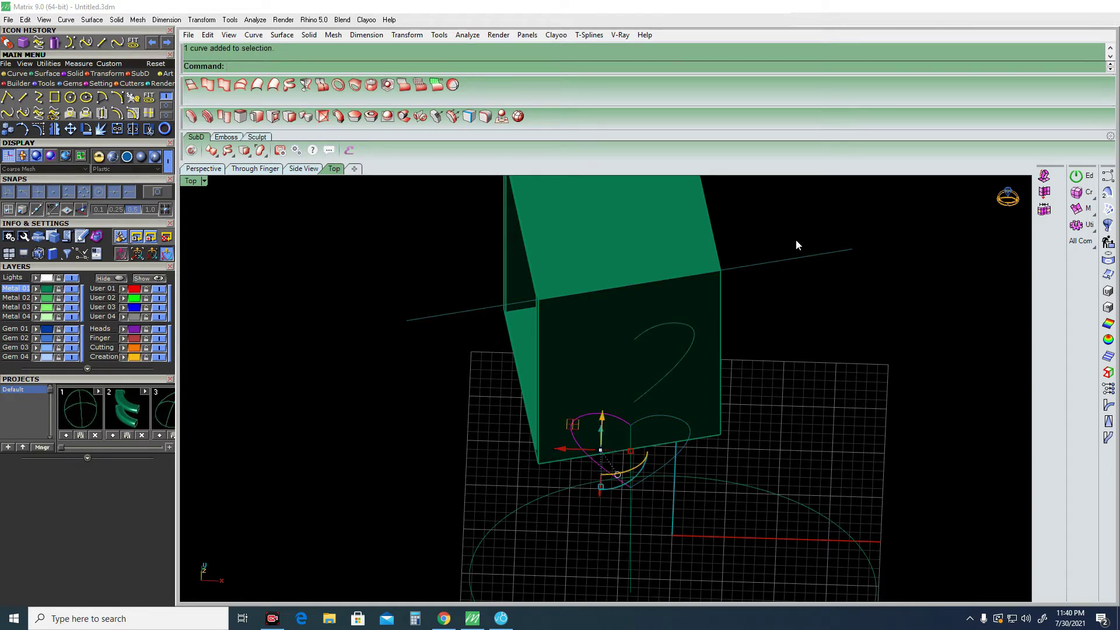
pyautogui.click(776, 262)
pyautogui.rightClick(776, 267)
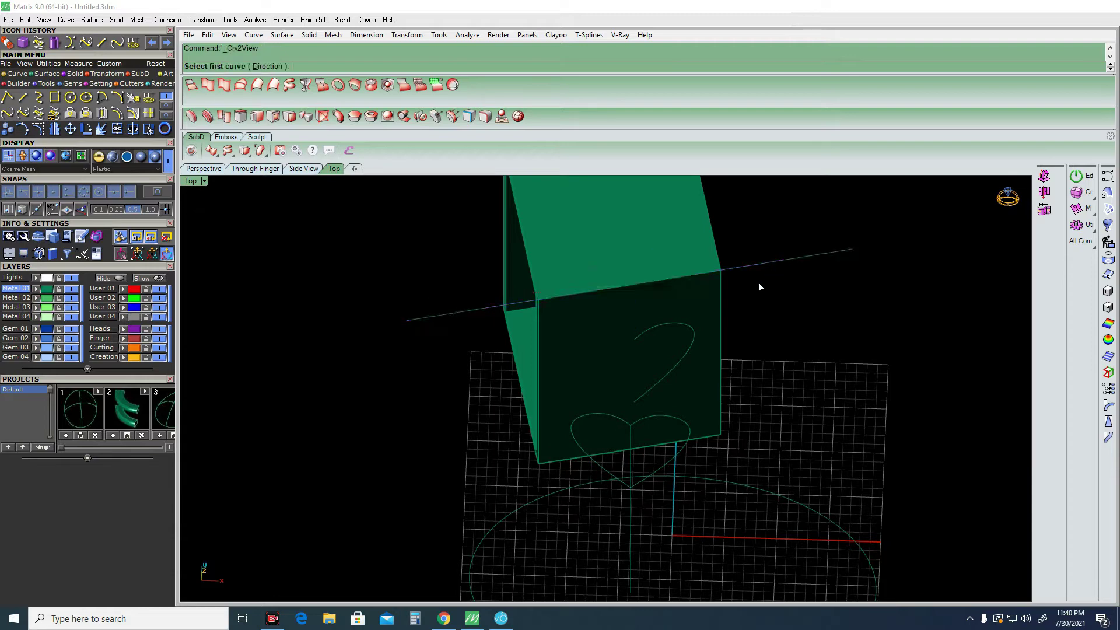
pyautogui.click(600, 461)
pyautogui.click(802, 260)
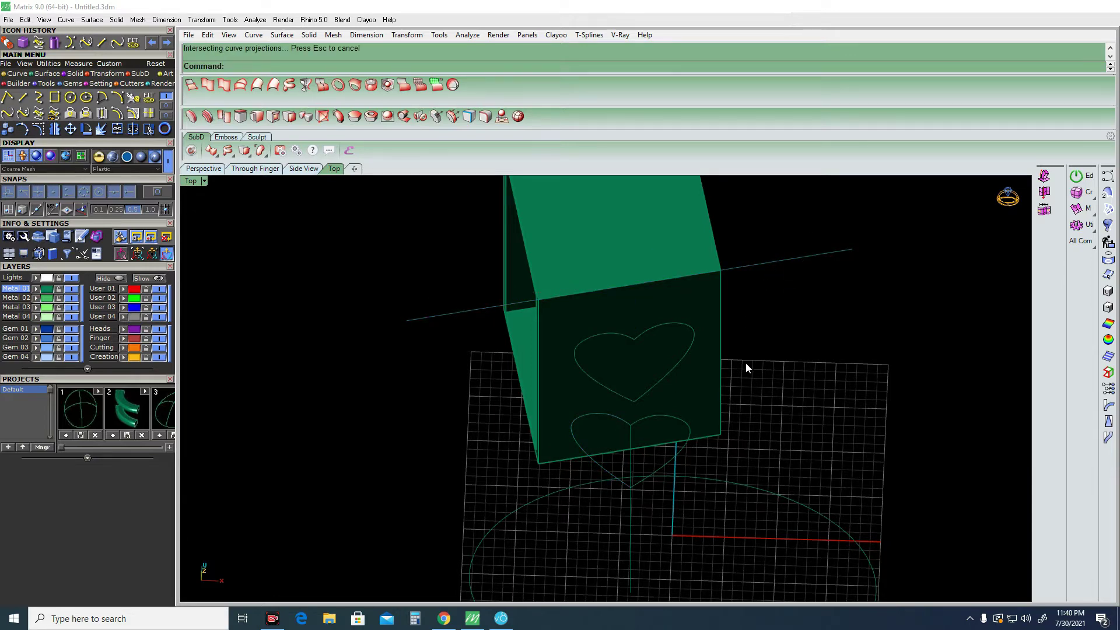
# Try moving the heart curve and undo it, then show its control points in Front view.
pyautogui.moveTo(745, 362); pyautogui.dragTo(744, 322, button='right')
pyautogui.click(688, 387)
pyautogui.click(717, 398)
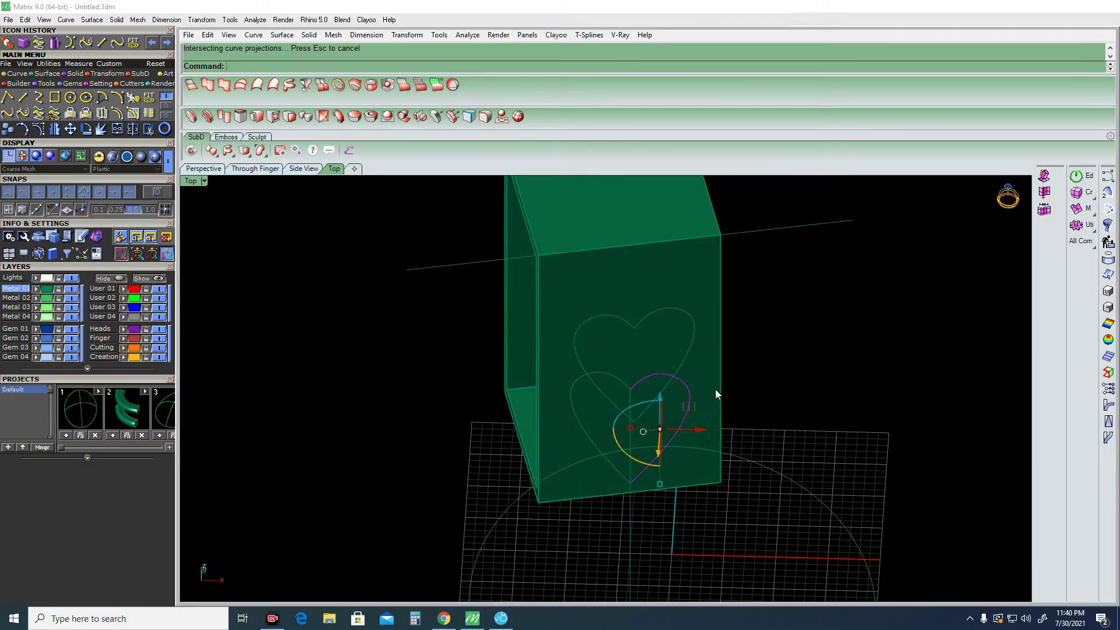
pyautogui.moveTo(699, 429); pyautogui.dragTo(713, 428)
pyautogui.hotkey('ctrl', 'z')
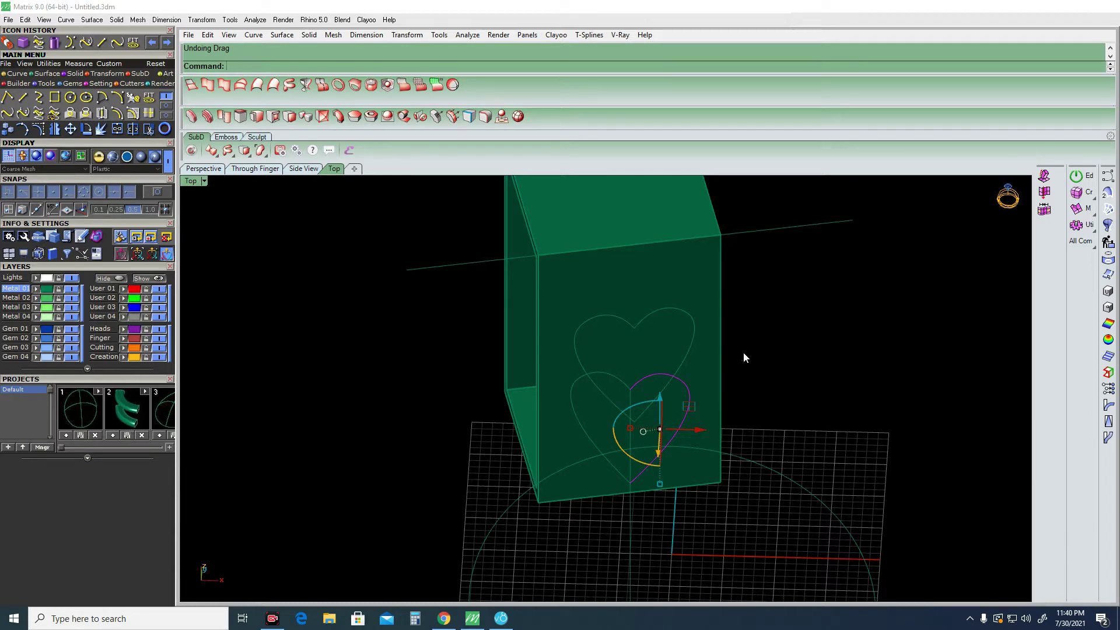
pyautogui.moveTo(743, 354); pyautogui.dragTo(655, 450, button='right')
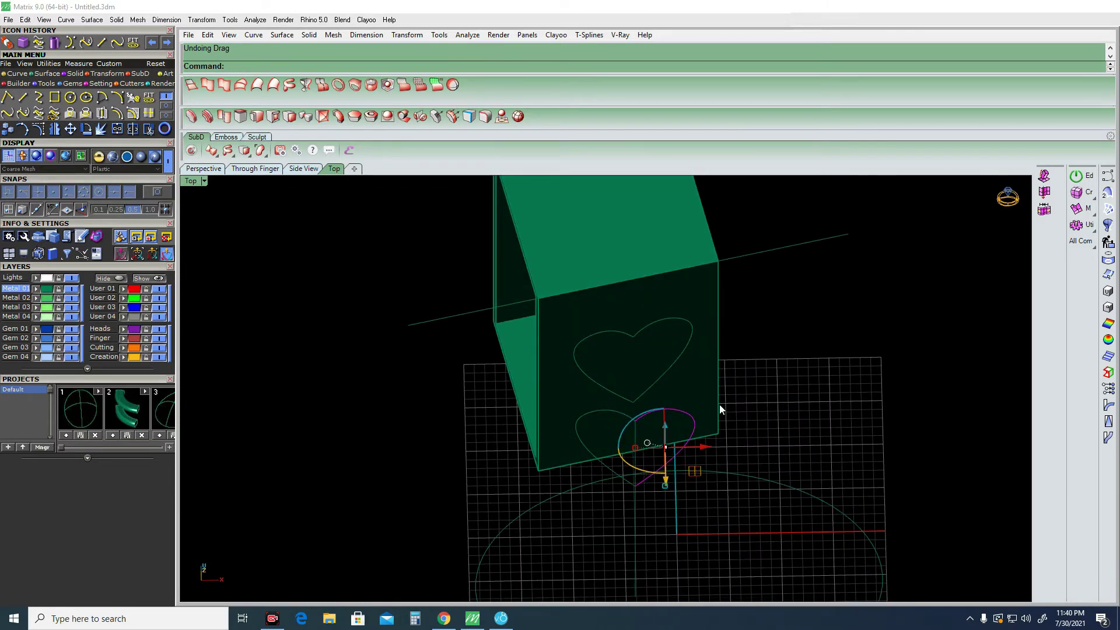
pyautogui.hotkey('ctrl', 'F2')
pyautogui.moveTo(708, 328); pyautogui.dragTo(694, 454, button='right')
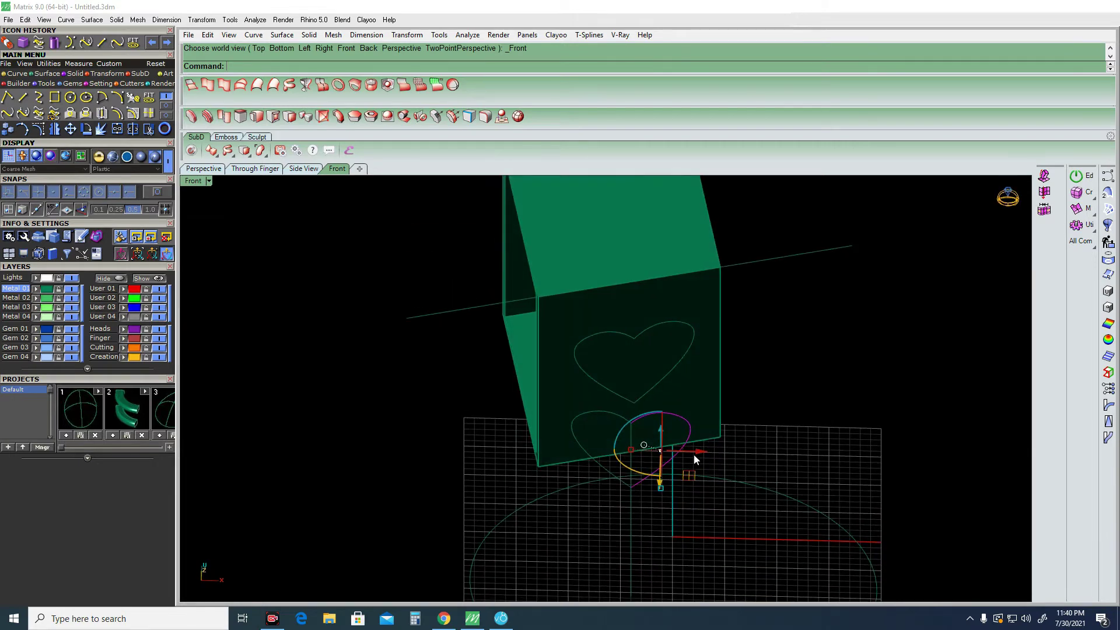
pyautogui.press('F10')
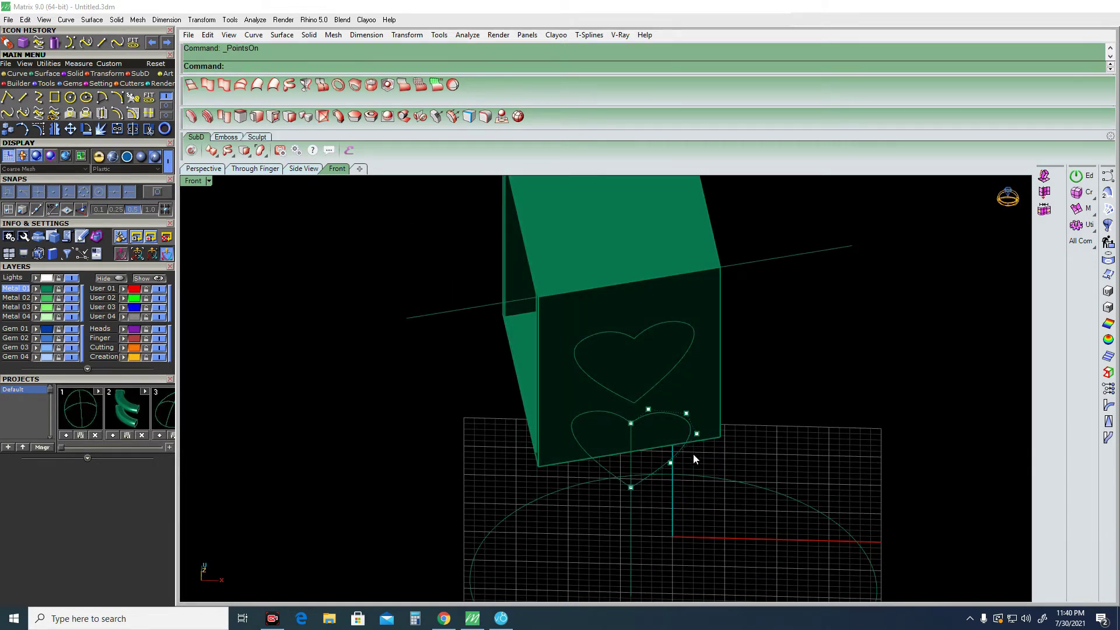
pyautogui.hotkey('ctrl', 'F2')
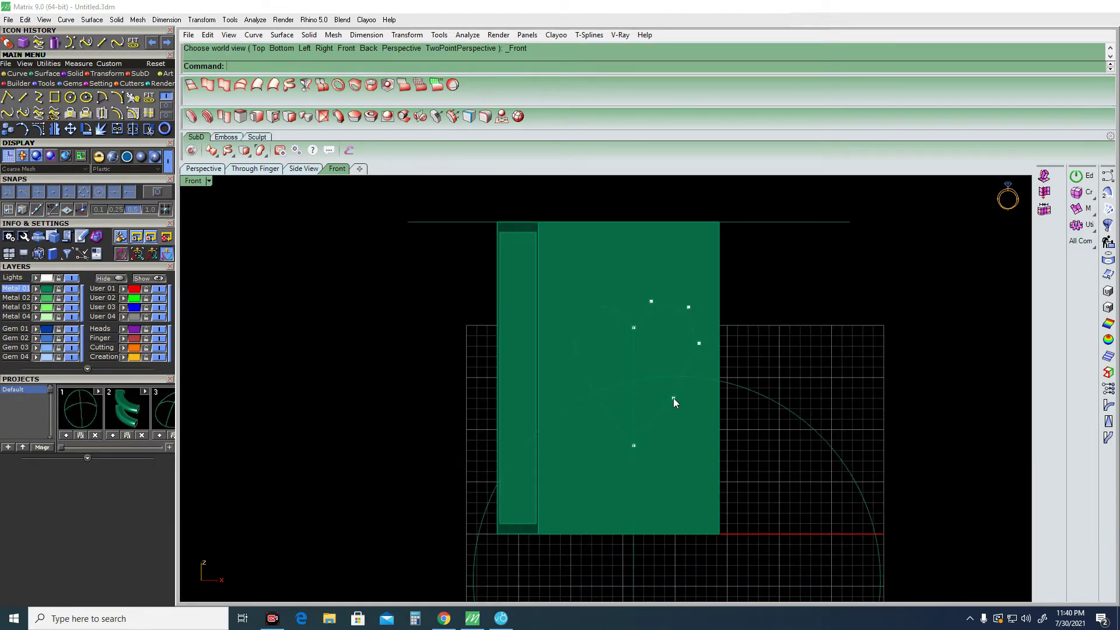
# Drag the lower heart curve's control points to reshape the heart's right half.
pyautogui.moveTo(673, 398); pyautogui.dragTo(674, 424)
pyautogui.moveTo(697, 345); pyautogui.dragTo(707, 349)
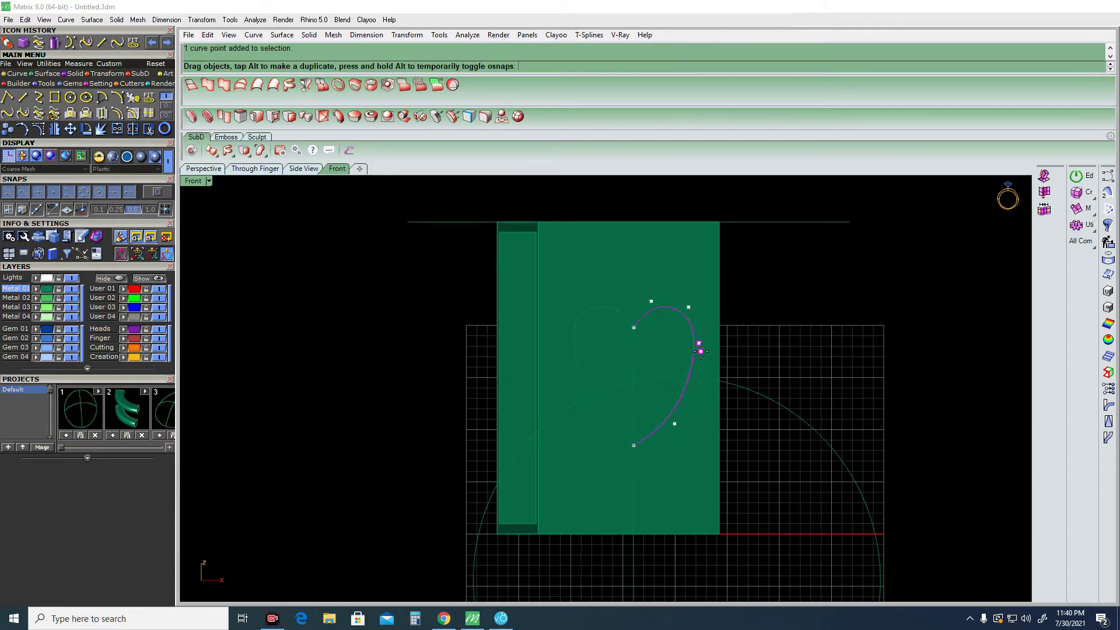
pyautogui.moveTo(675, 425); pyautogui.dragTo(683, 415)
pyautogui.keyDown('ctrl'); pyautogui.keyDown('shift'); pyautogui.moveTo(715, 353); pyautogui.dragTo(611, 476, button='right'); pyautogui.keyUp('shift'); pyautogui.keyUp('ctrl')
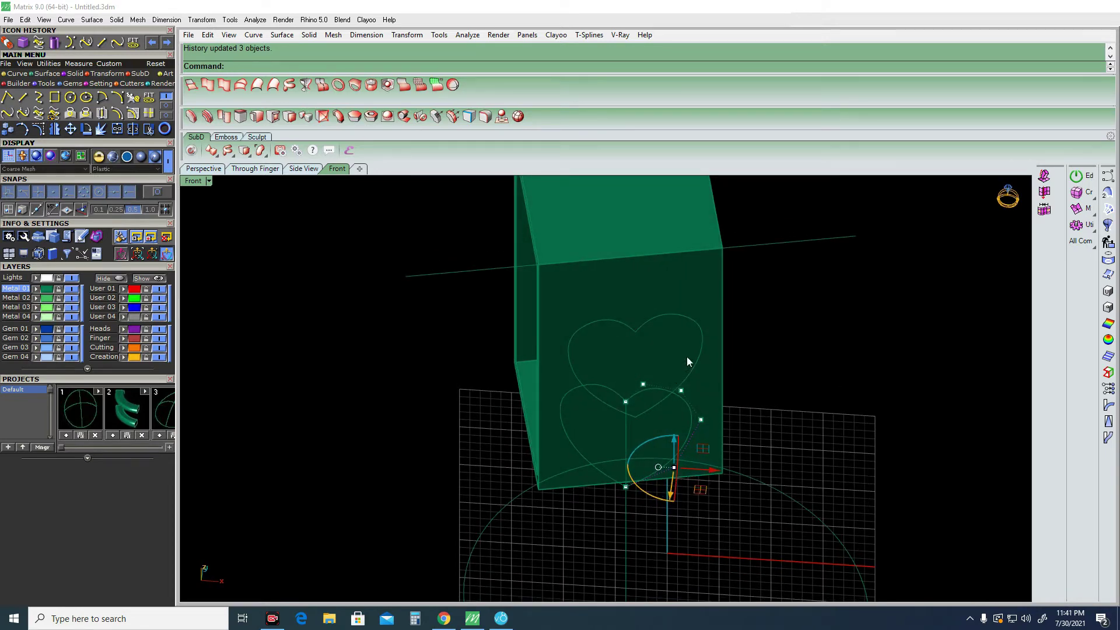
pyautogui.hotkey('ctrl', 'F2')
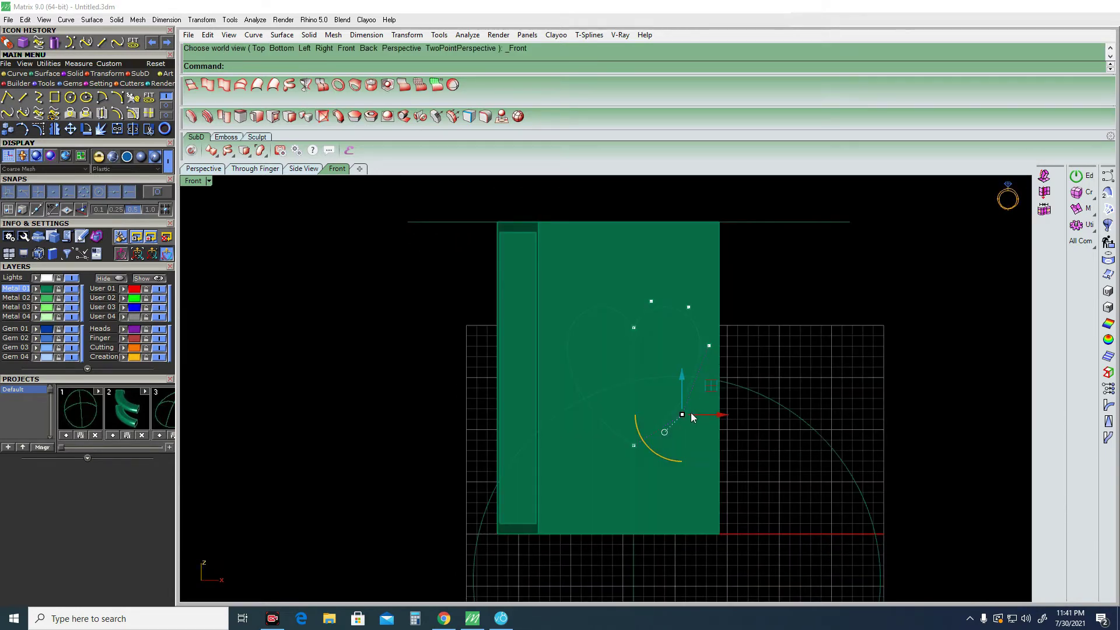
pyautogui.scroll(4, 692, 416)
pyautogui.moveTo(677, 391)
pyautogui.mouseDown()
pyautogui.moveTo(677, 382)
pyautogui.moveTo(712, 408)
pyautogui.mouseUp()
# Fine-tune another heart control point and check the result in 3D.
pyautogui.moveTo(698, 261); pyautogui.dragTo(698, 322, button='right')
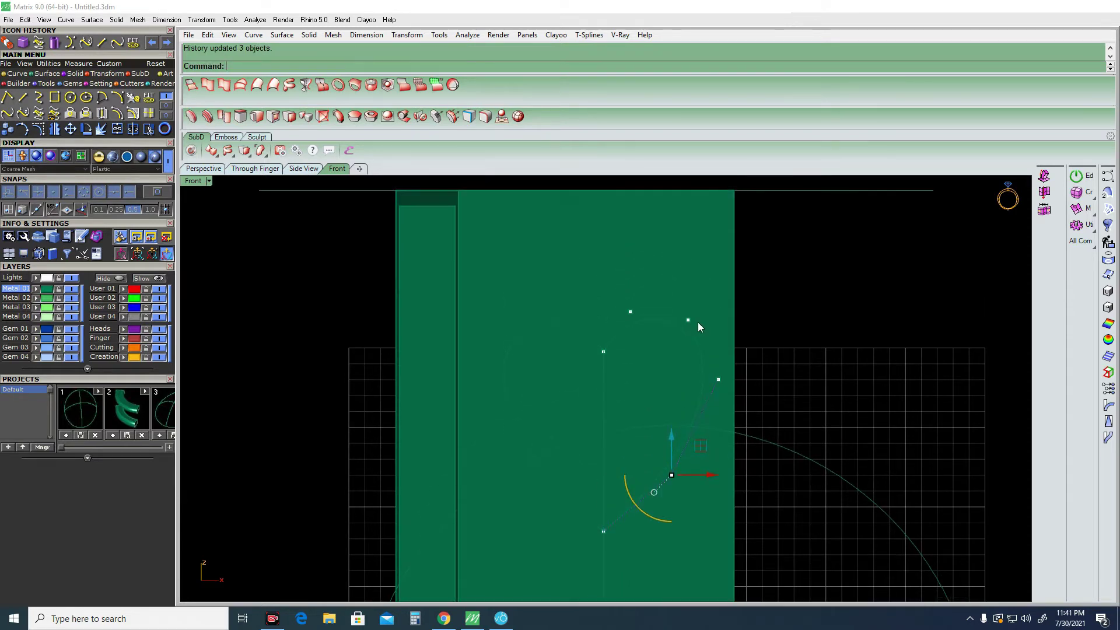
pyautogui.scroll(3, 685, 324)
pyautogui.moveTo(683, 318); pyautogui.dragTo(690, 310)
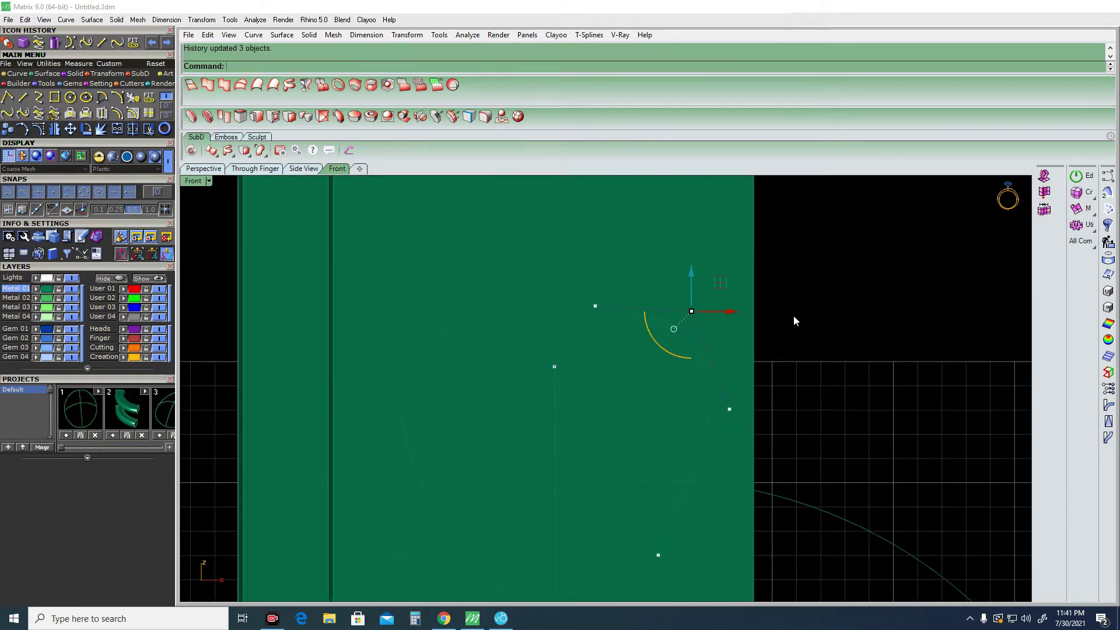
pyautogui.scroll(-3, 777, 351)
pyautogui.keyDown('ctrl'); pyautogui.keyDown('shift'); pyautogui.moveTo(777, 352); pyautogui.dragTo(732, 412, button='right'); pyautogui.keyUp('shift'); pyautogui.keyUp('ctrl')
pyautogui.press('Home')
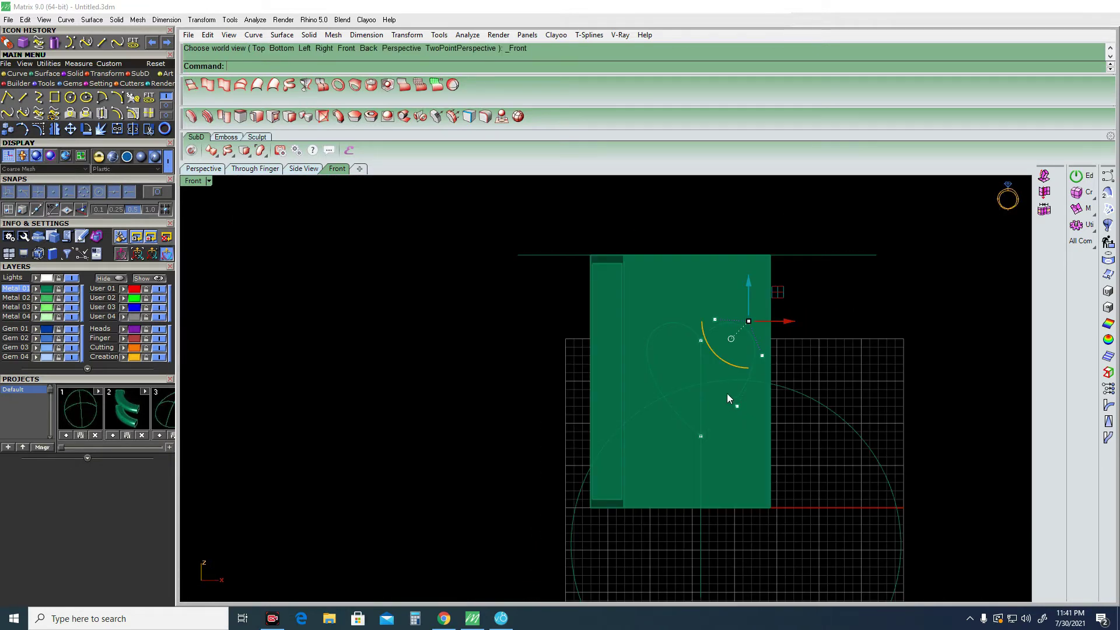
# Select the right half of the heart and turn Ortho on.
pyautogui.press('Escape')
pyautogui.scroll(4, 734, 334)
pyautogui.click(742, 392)
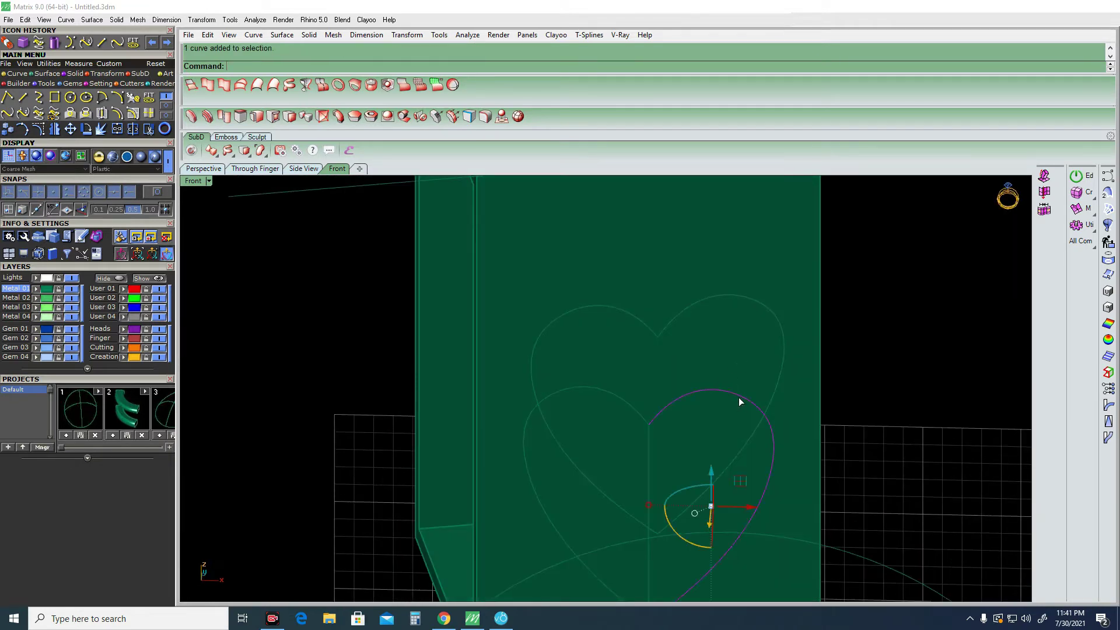
pyautogui.scroll(-2, 739, 399)
pyautogui.press('F8')
pyautogui.write('O')
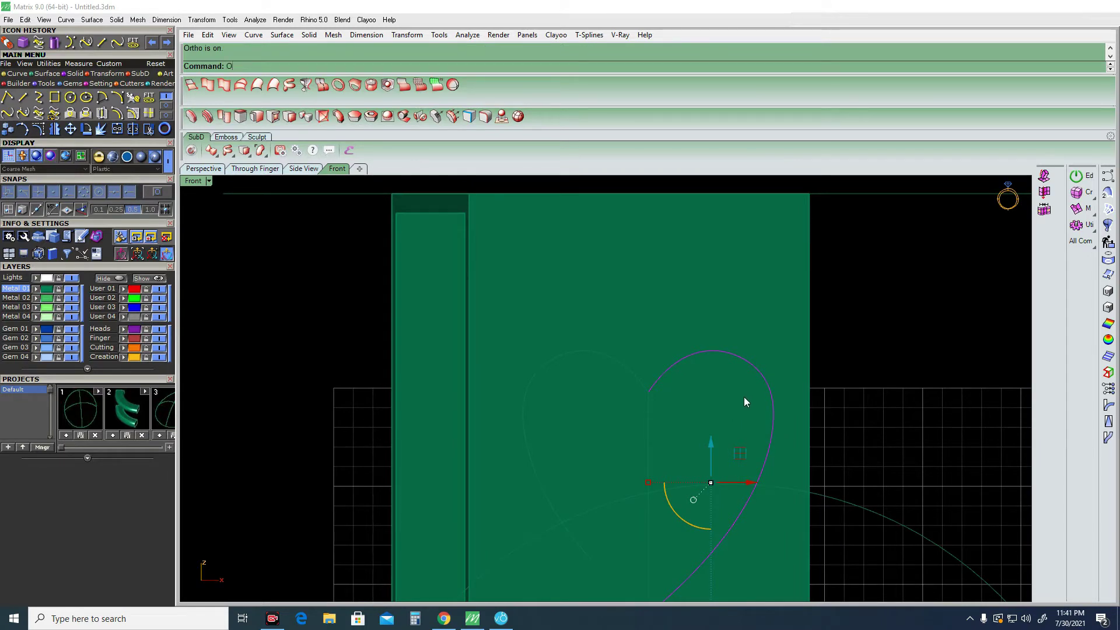
# Offset the heart curve by a distance of 1 to create a copy.
pyautogui.write('ffset')
pyautogui.press('Return')
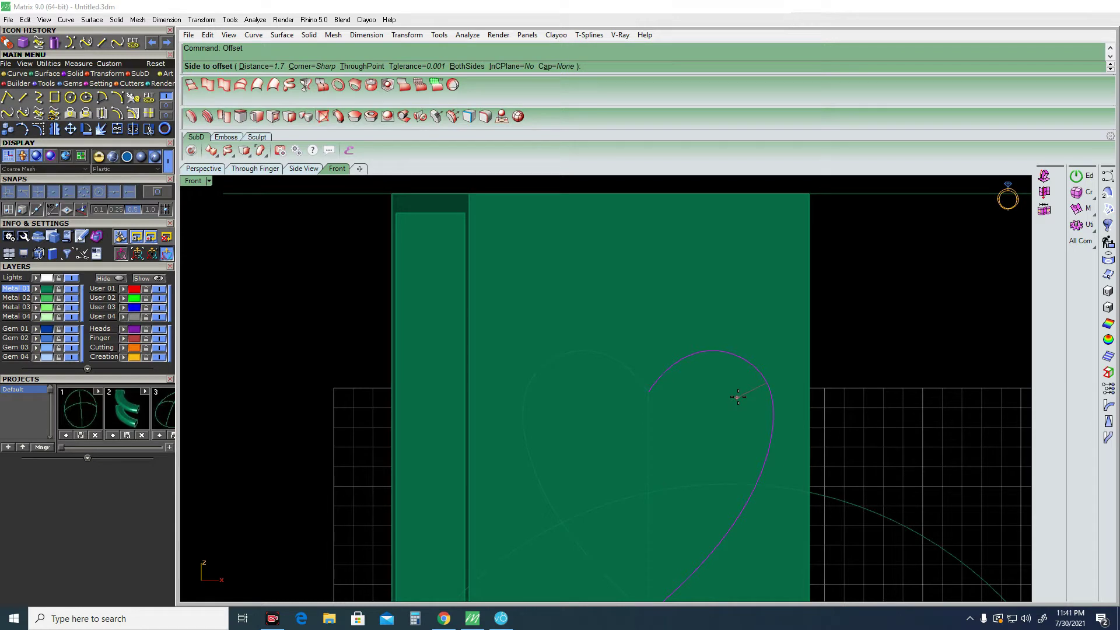
pyautogui.write('1')
pyautogui.press('Return')
pyautogui.click(738, 397)
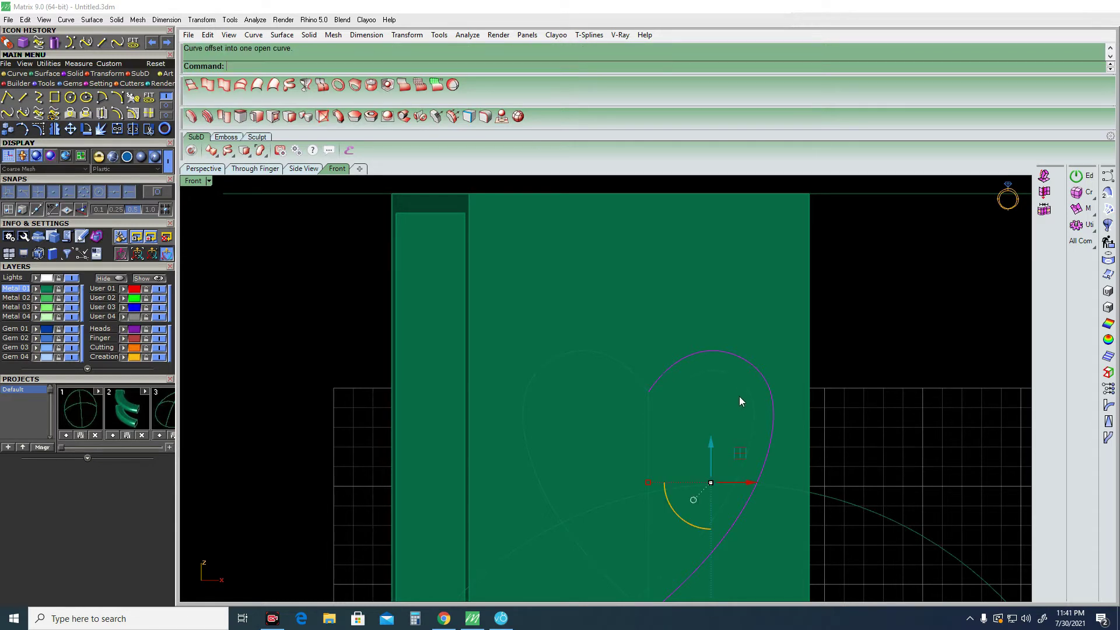
pyautogui.click(751, 390)
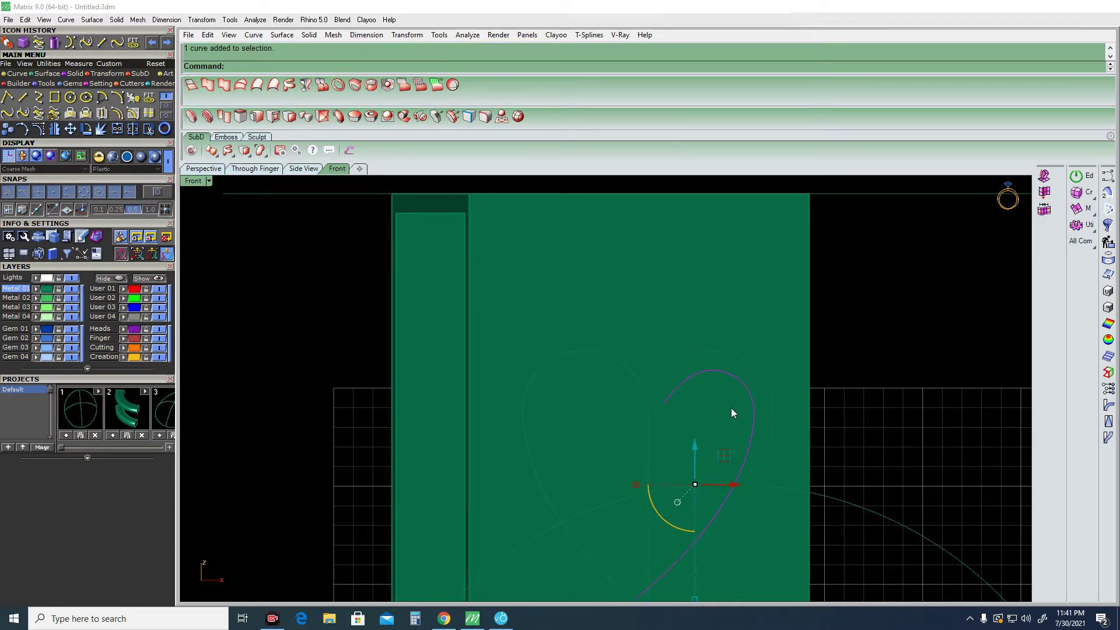
pyautogui.moveTo(724, 403); pyautogui.dragTo(715, 361, button='right')
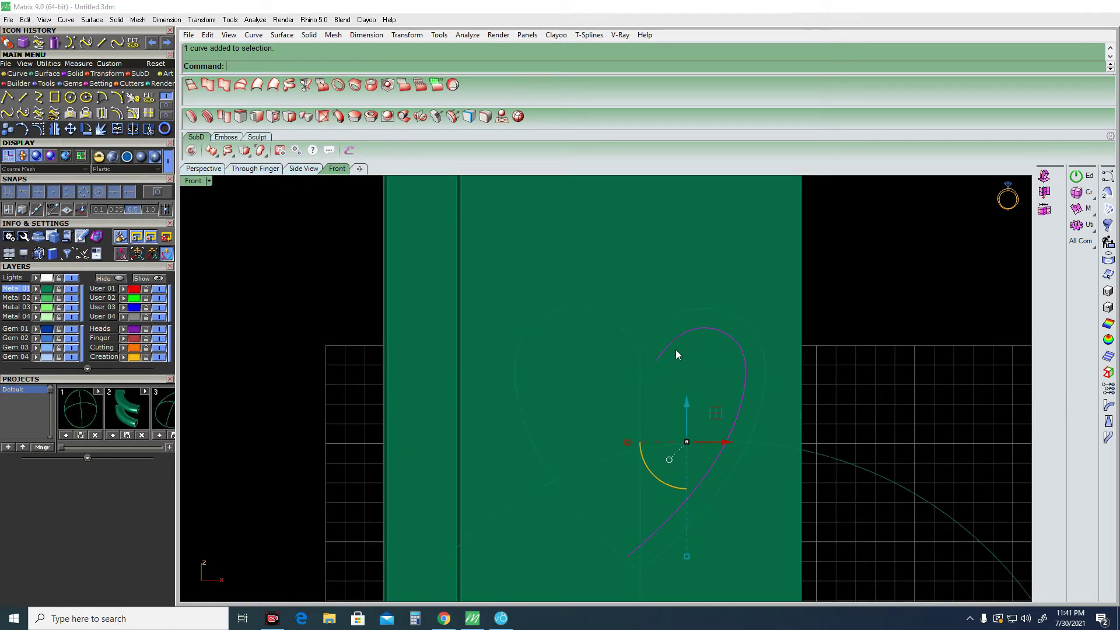
# Drag the curve's end point lower and accept the broken-history warning.
pyautogui.press('F10')
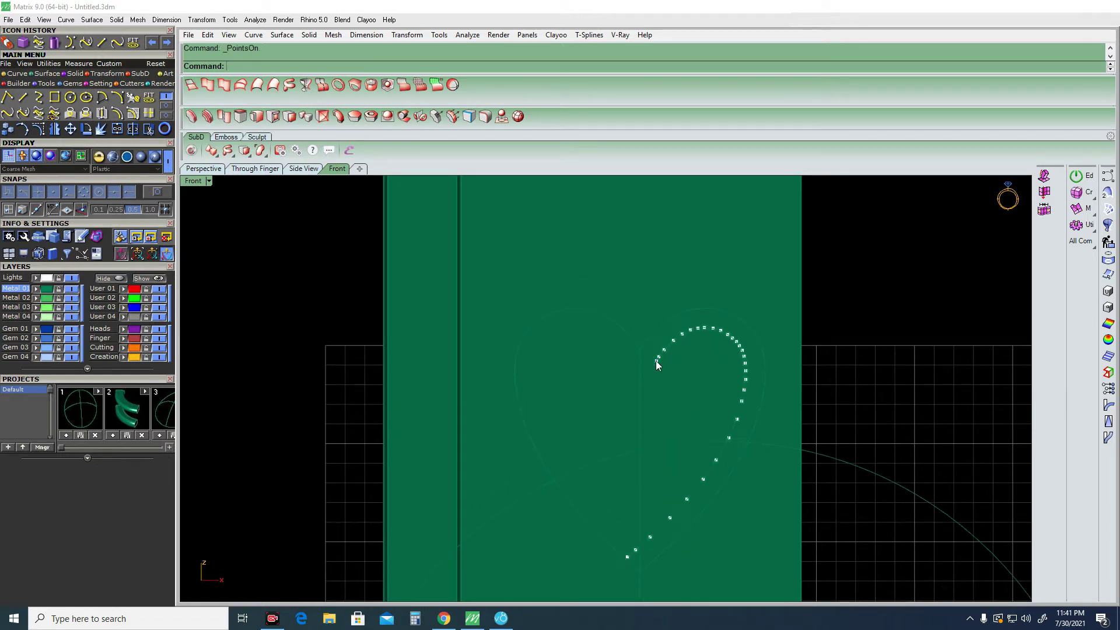
pyautogui.scroll(2, 656, 361)
pyautogui.moveTo(656, 362); pyautogui.dragTo(625, 413)
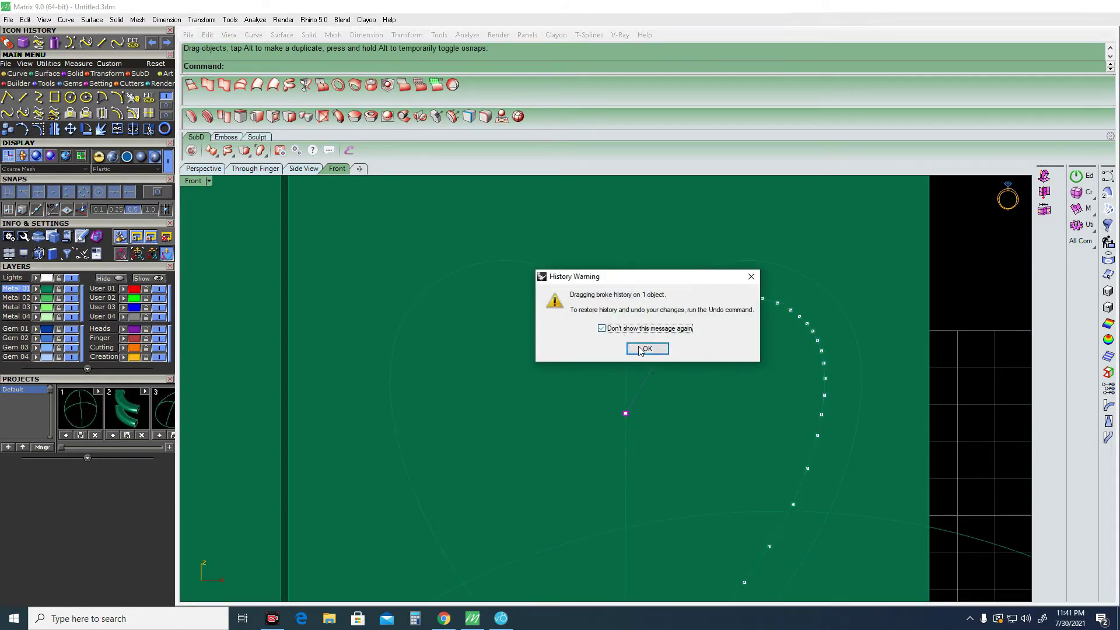
pyautogui.click(643, 348)
pyautogui.press('Escape')
# Select the half-heart curve and run a first Rebuild on it.
pyautogui.click(659, 369)
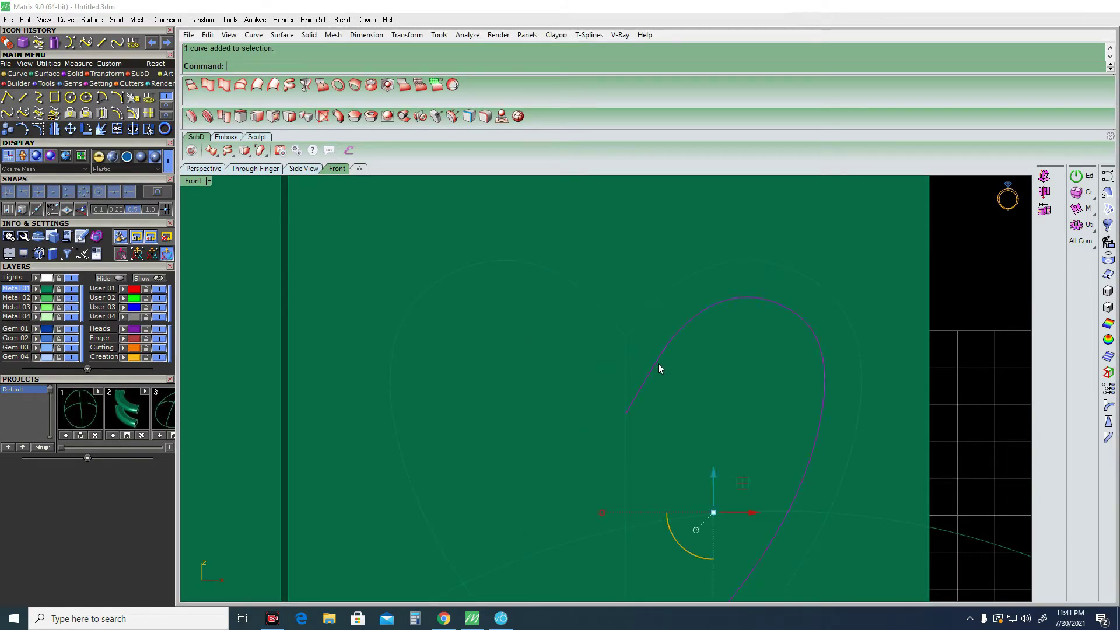
pyautogui.click(133, 98)
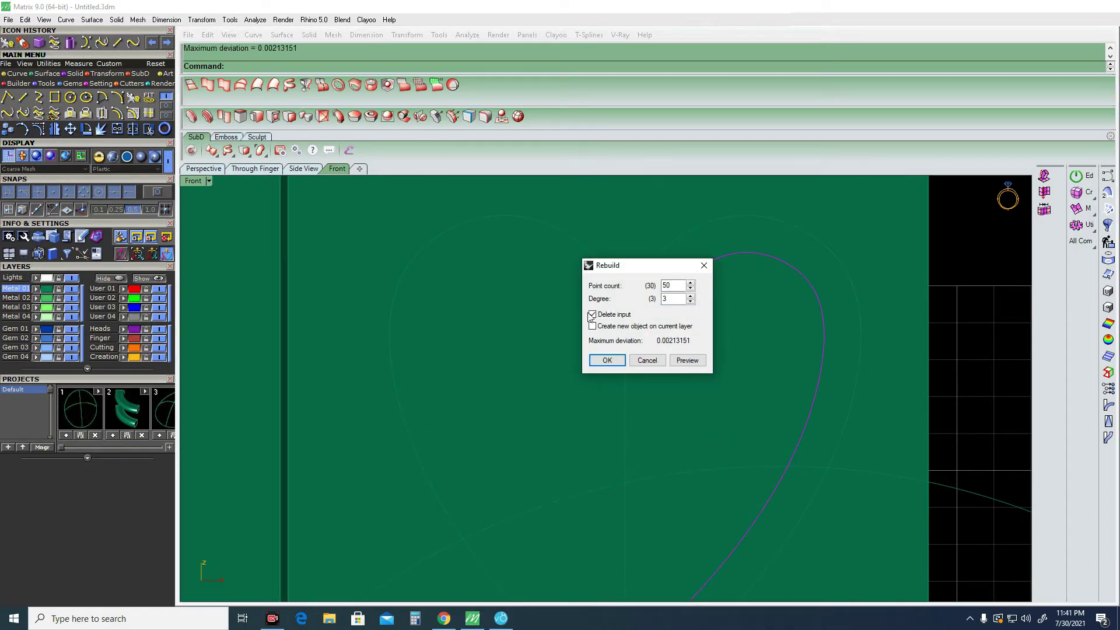
pyautogui.click(606, 359)
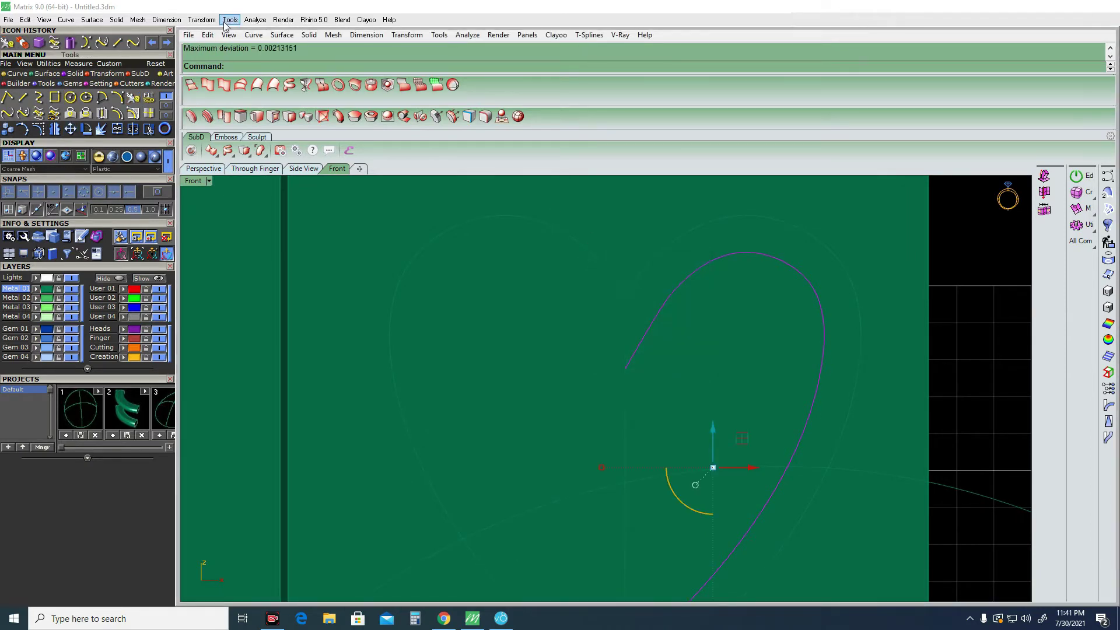
pyautogui.write('Re')
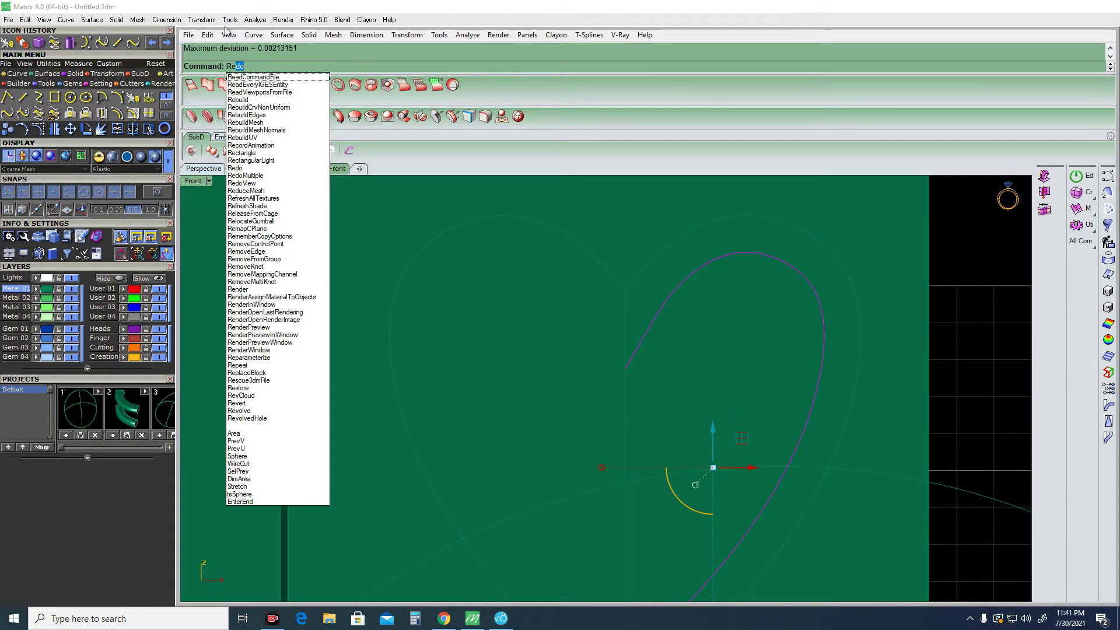
pyautogui.write('buil')
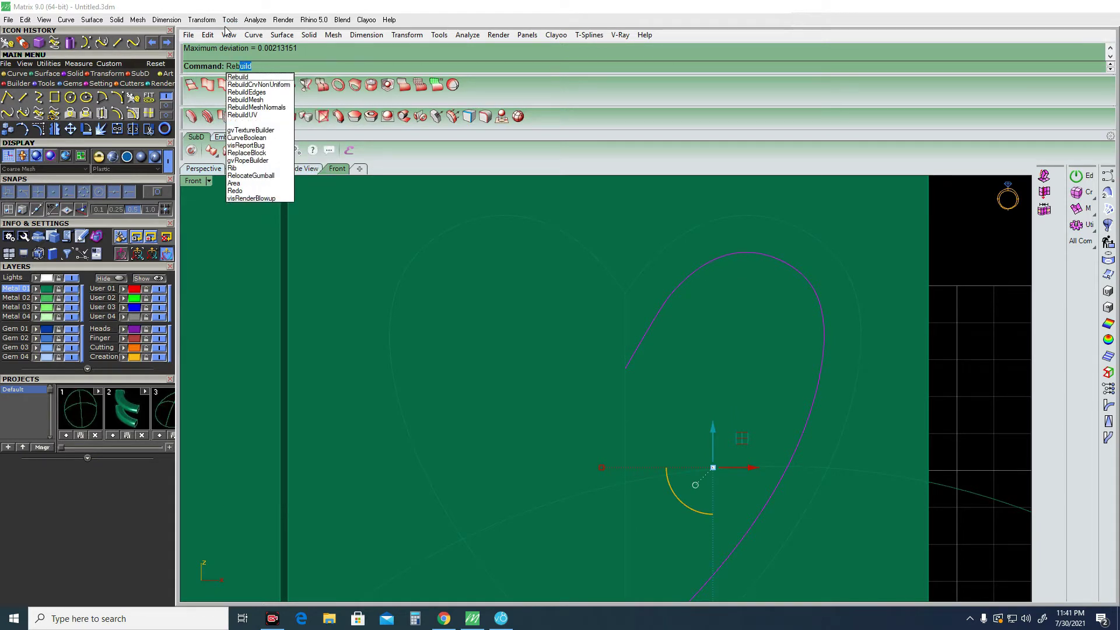
pyautogui.press('Return')
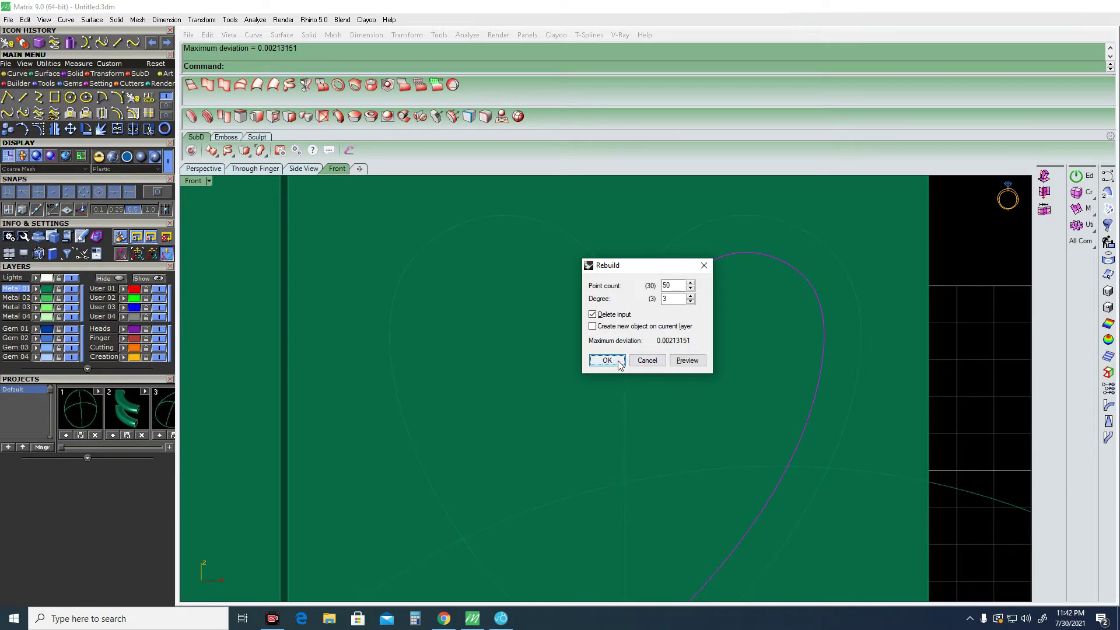
pyautogui.doubleClick(672, 285)
pyautogui.press('Return')
pyautogui.press('Escape')
# Reselect the half-heart curve and reopen the Rebuild settings.
pyautogui.click(656, 253)
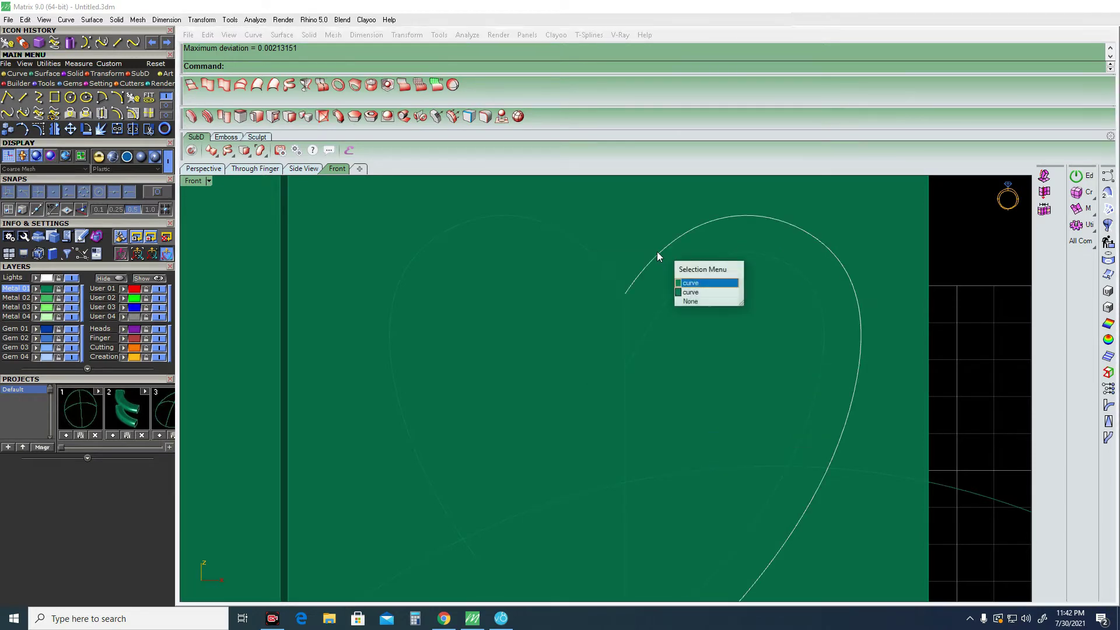
pyautogui.press('Return')
pyautogui.press('Return')
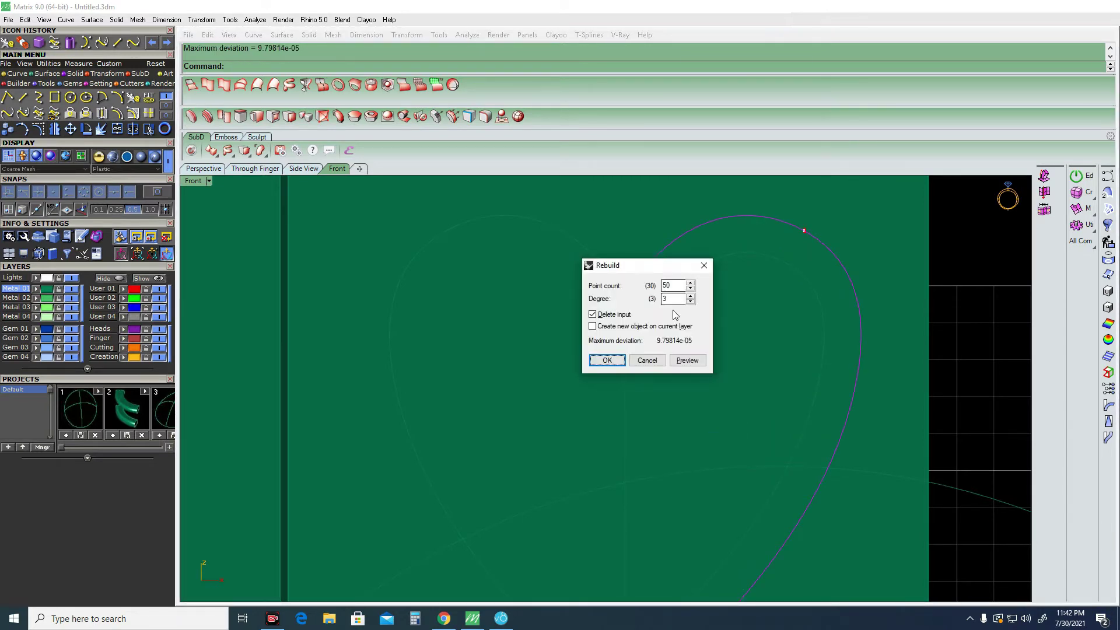
pyautogui.press('Return')
pyautogui.moveTo(673, 315)
pyautogui.mouseDown(button='right')
pyautogui.moveTo(729, 264)
pyautogui.moveTo(782, 375)
pyautogui.mouseUp(button='right')
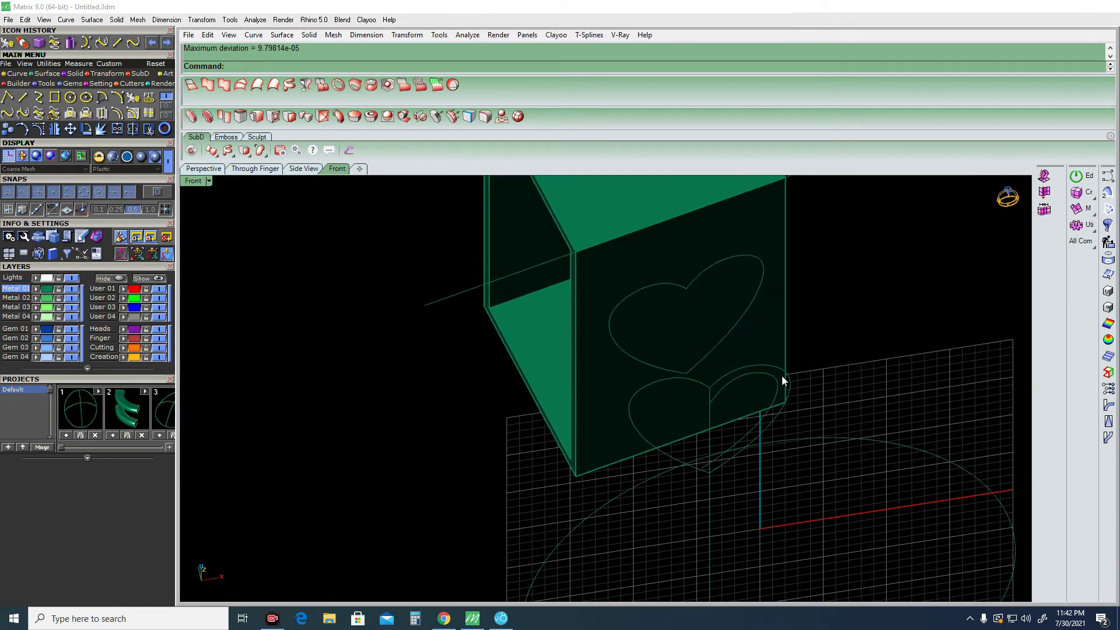
pyautogui.click(790, 373)
pyautogui.press('Return')
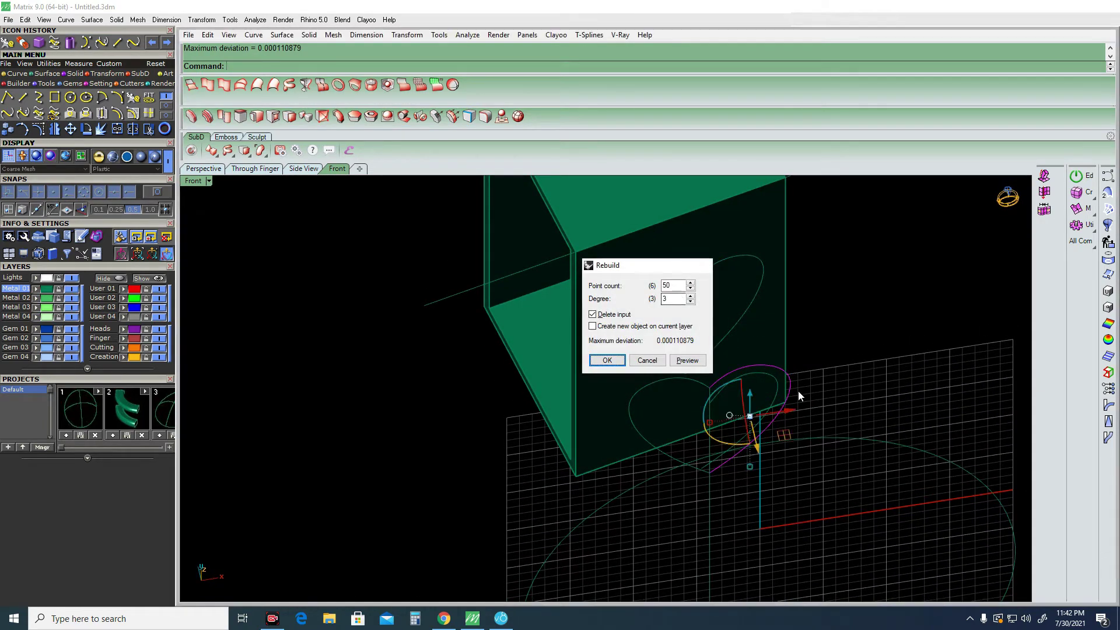
pyautogui.press('Return')
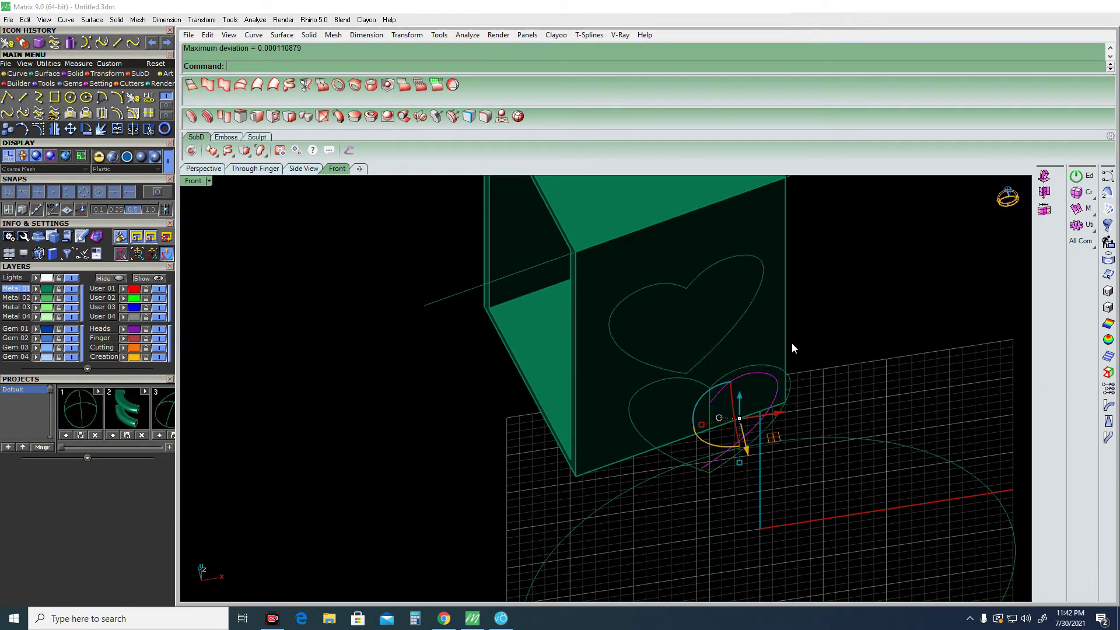
pyautogui.press('Return')
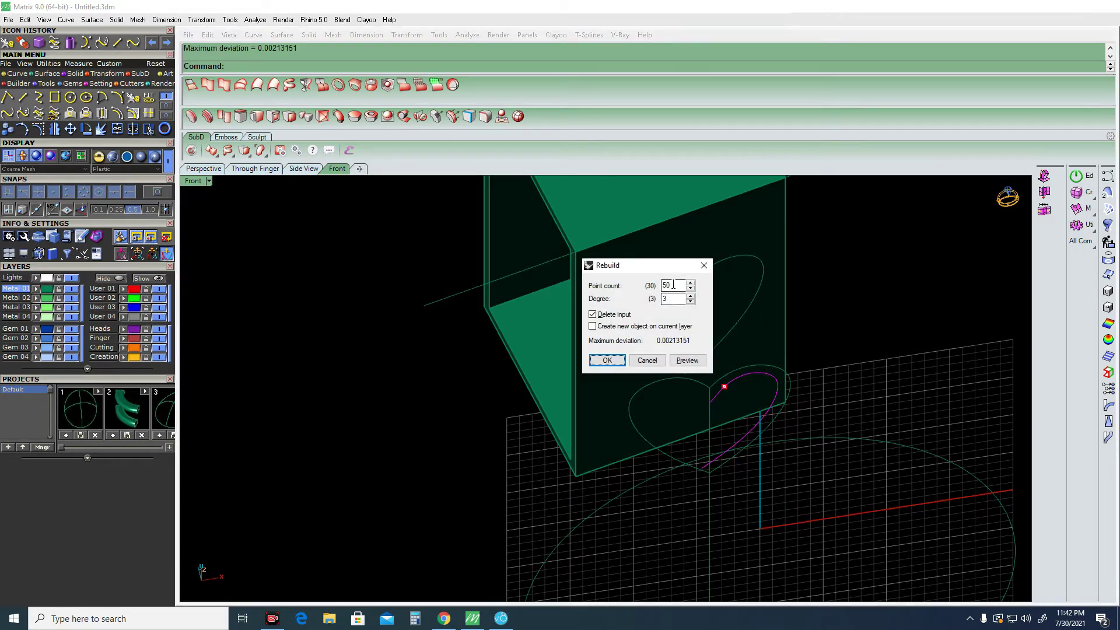
# Rebuild the curve with a point count of 6, then undo it.
pyautogui.doubleClick(674, 285)
pyautogui.write('6')
pyautogui.press('Return')
pyautogui.hotkey('ctrl', 'F2')
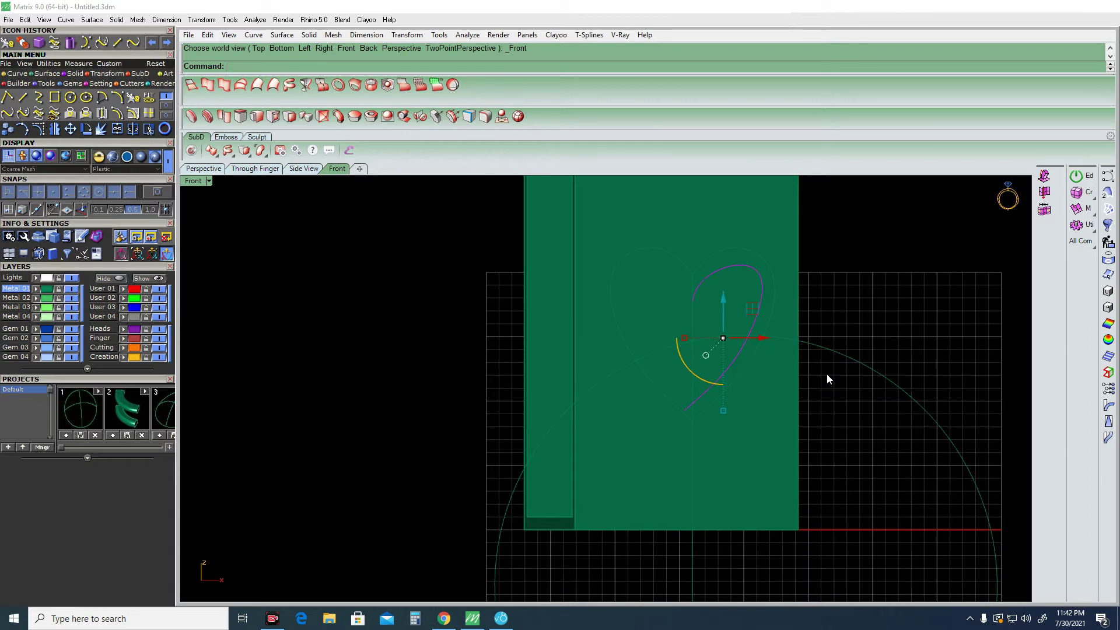
pyautogui.hotkey('ctrl', 'z')
# Rebuild the half-heart with 10 points at degree 3 and show its control points.
pyautogui.write('rebuild')
pyautogui.press('Return')
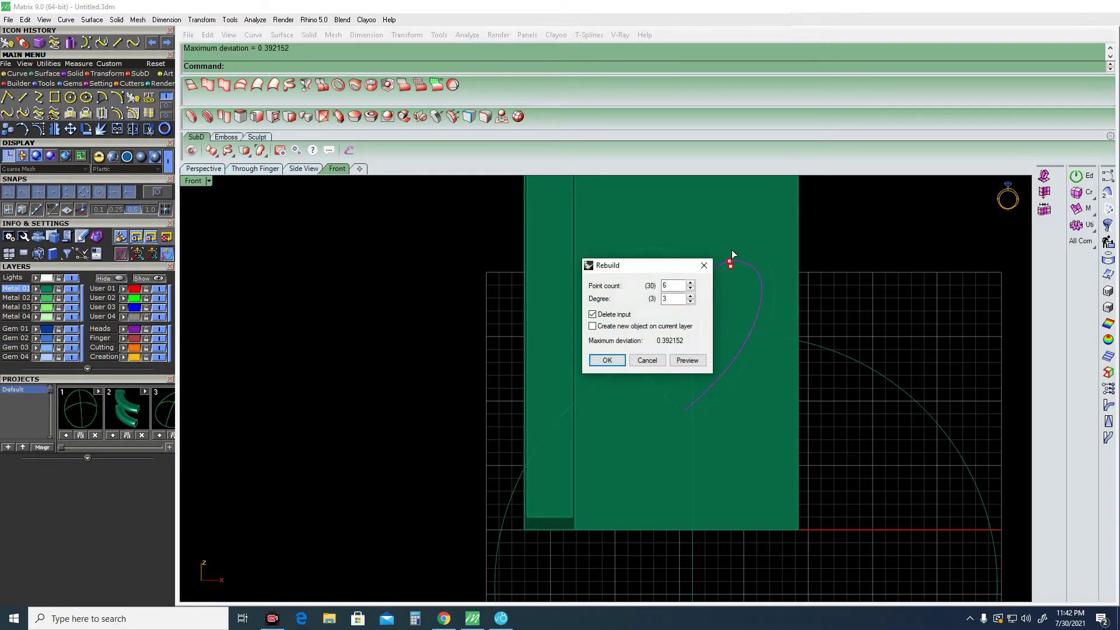
pyautogui.write('10')
pyautogui.press('Return')
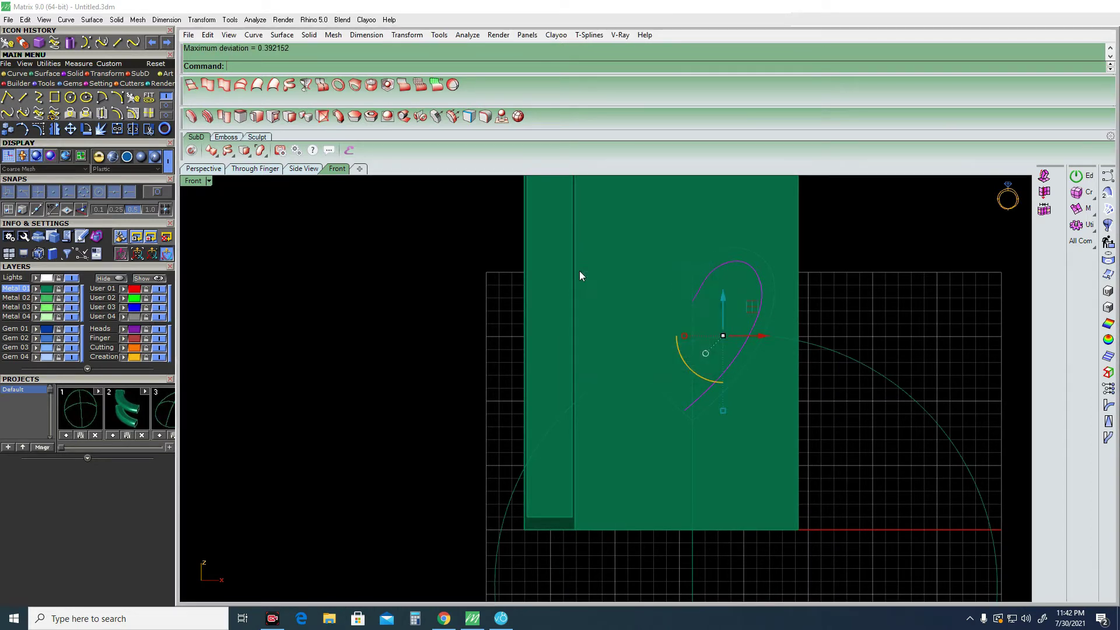
pyautogui.press('F10')
pyautogui.scroll(3, 709, 293)
# Adjust the half-heart curve's control points, nudging the lower point to refine its shape.
pyautogui.scroll(2, 672, 322)
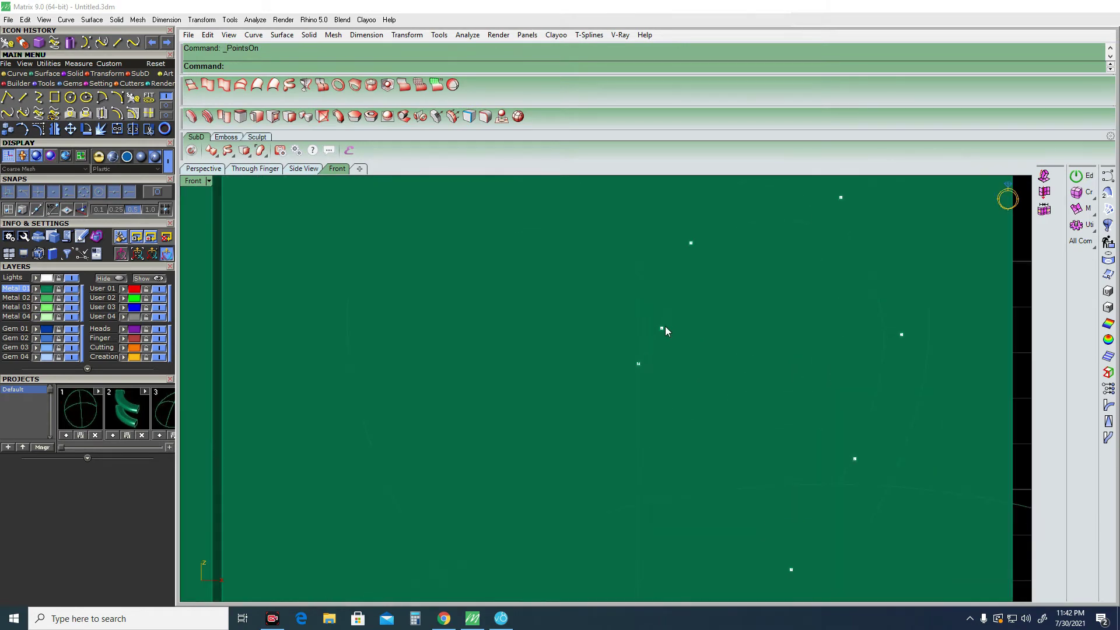
pyautogui.click(652, 328)
pyautogui.scroll(-3, 688, 244)
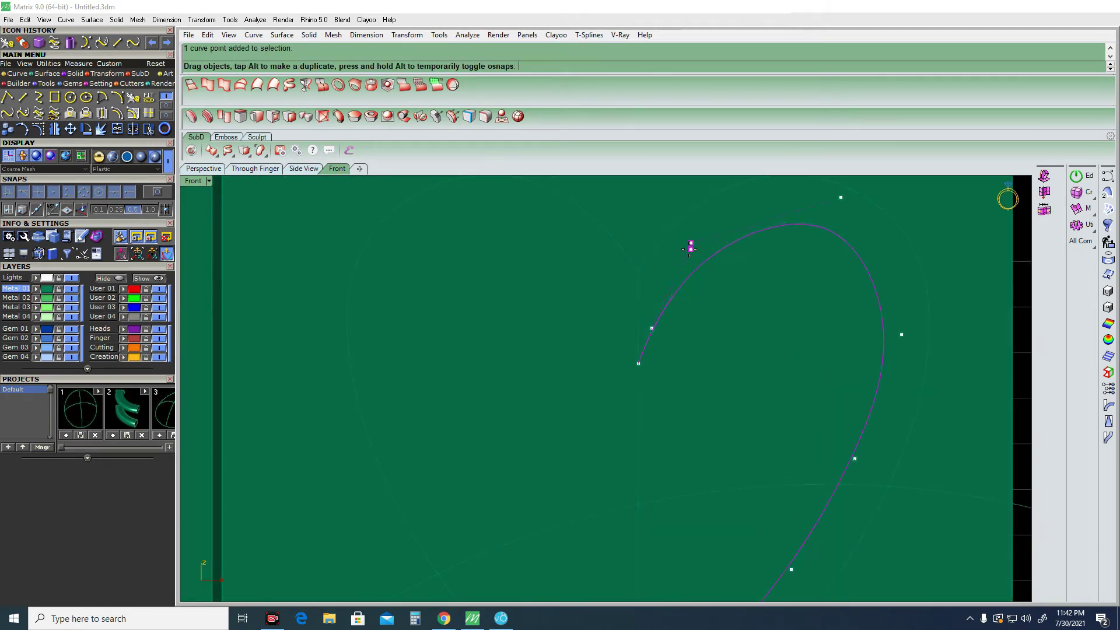
pyautogui.scroll(5, 722, 439)
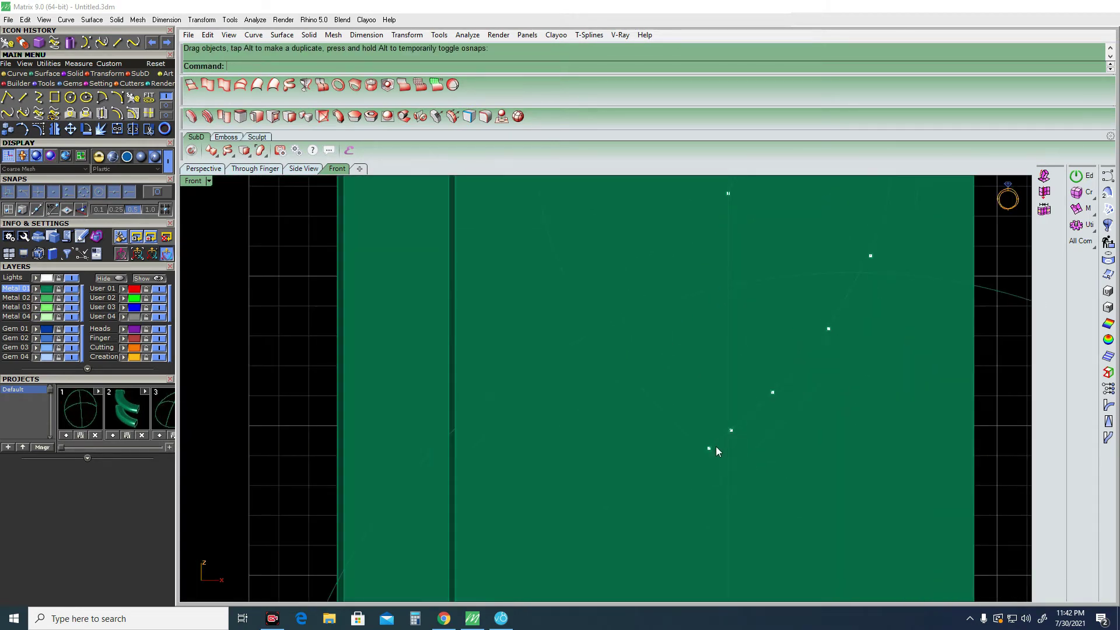
pyautogui.click(716, 447)
pyautogui.scroll(-3, 754, 432)
pyautogui.scroll(1, 723, 439)
pyautogui.scroll(2, 716, 331)
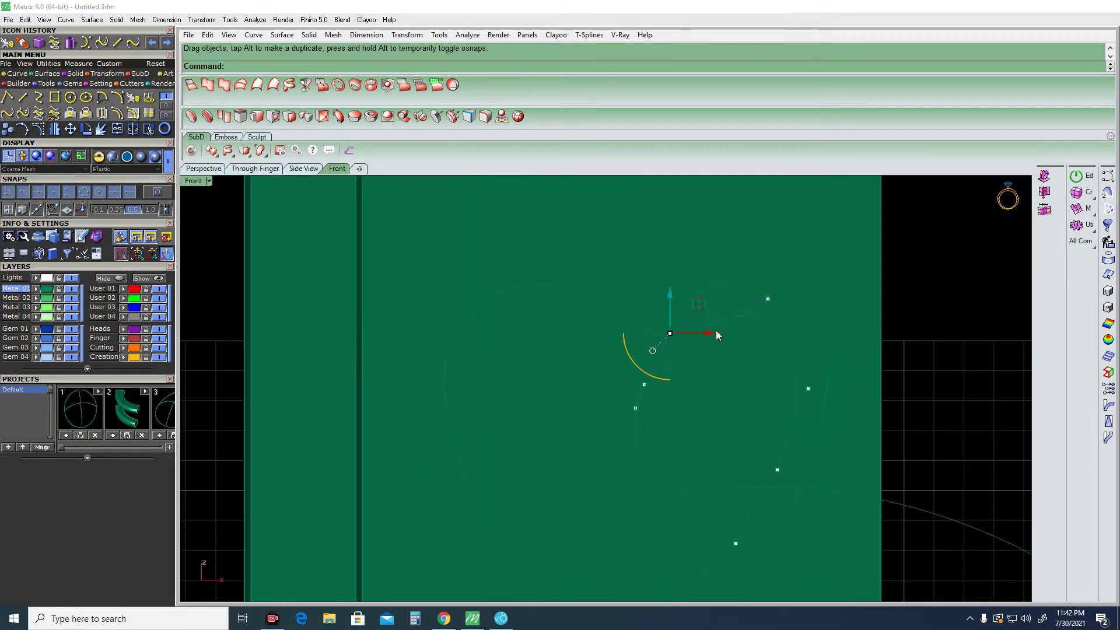
pyautogui.click(768, 299)
pyautogui.moveTo(768, 299); pyautogui.dragTo(766, 302)
pyautogui.scroll(-1, 752, 338)
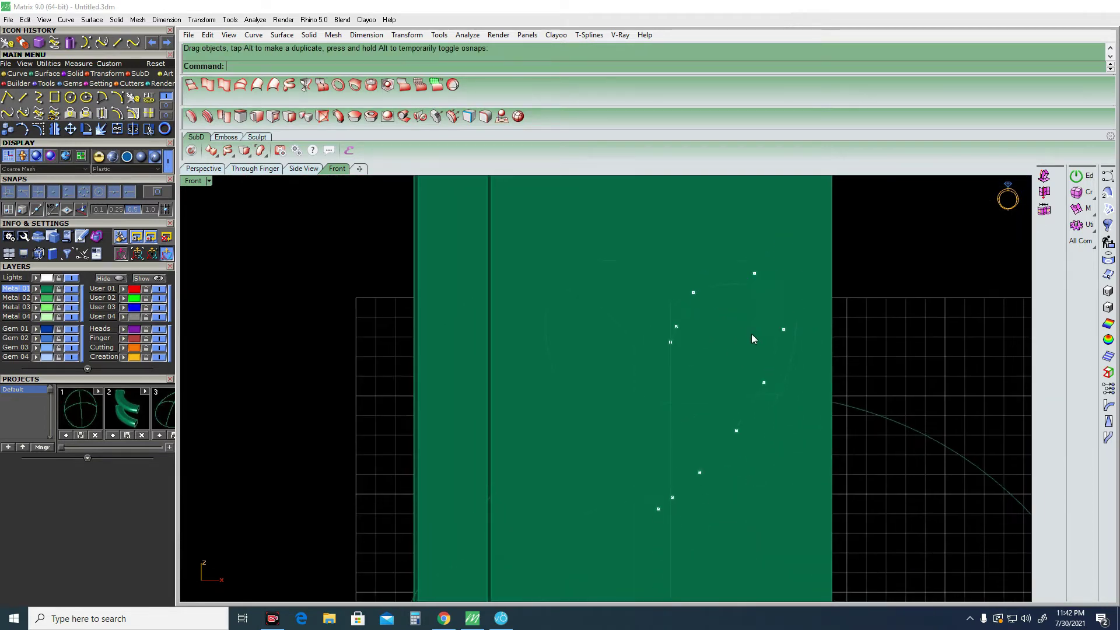
# Select the half-heart curve and vertical line, then try TriangulateMesh and Trim, cancelling both.
pyautogui.click(761, 385)
pyautogui.click(788, 417)
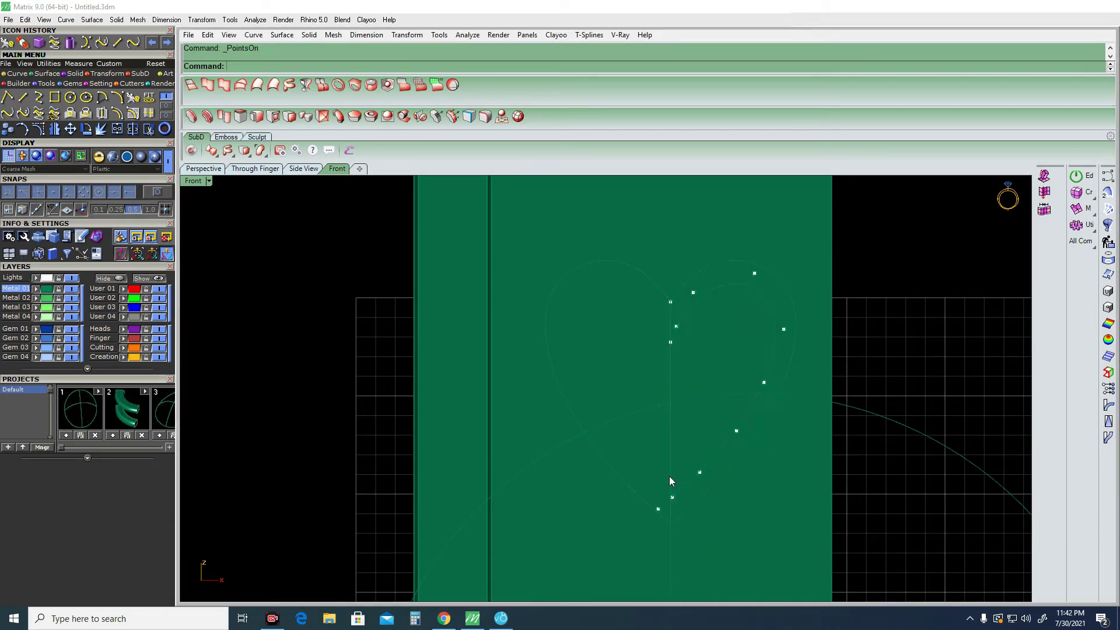
pyautogui.click(682, 485)
pyautogui.keyDown('shift'); pyautogui.click(669, 484); pyautogui.keyUp('shift')
pyautogui.write('tri')
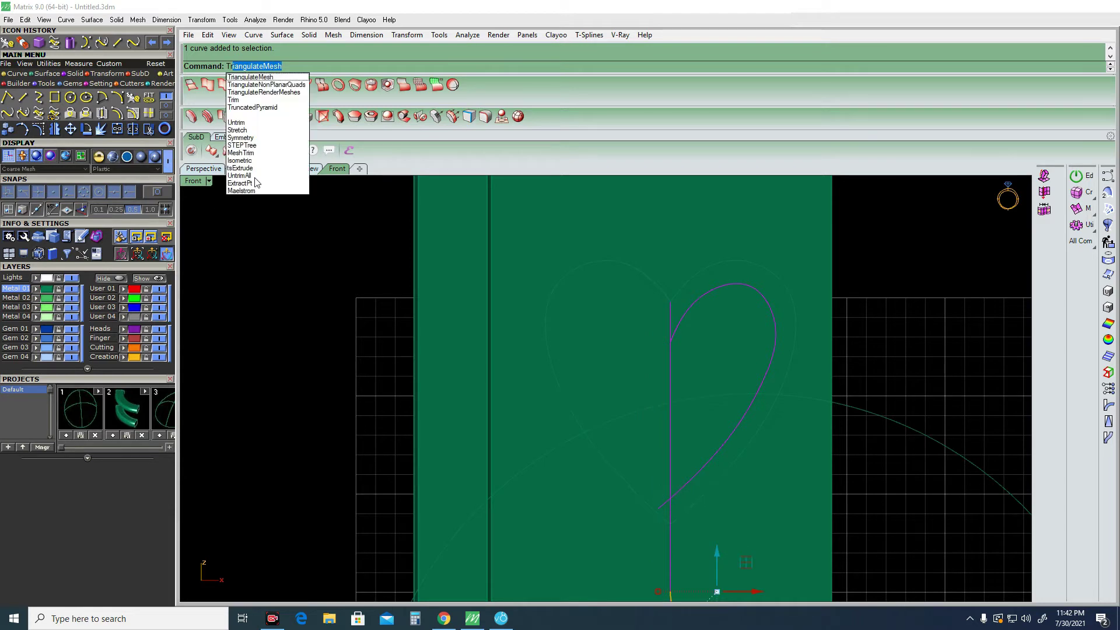
pyautogui.click(275, 101)
pyautogui.press('Escape')
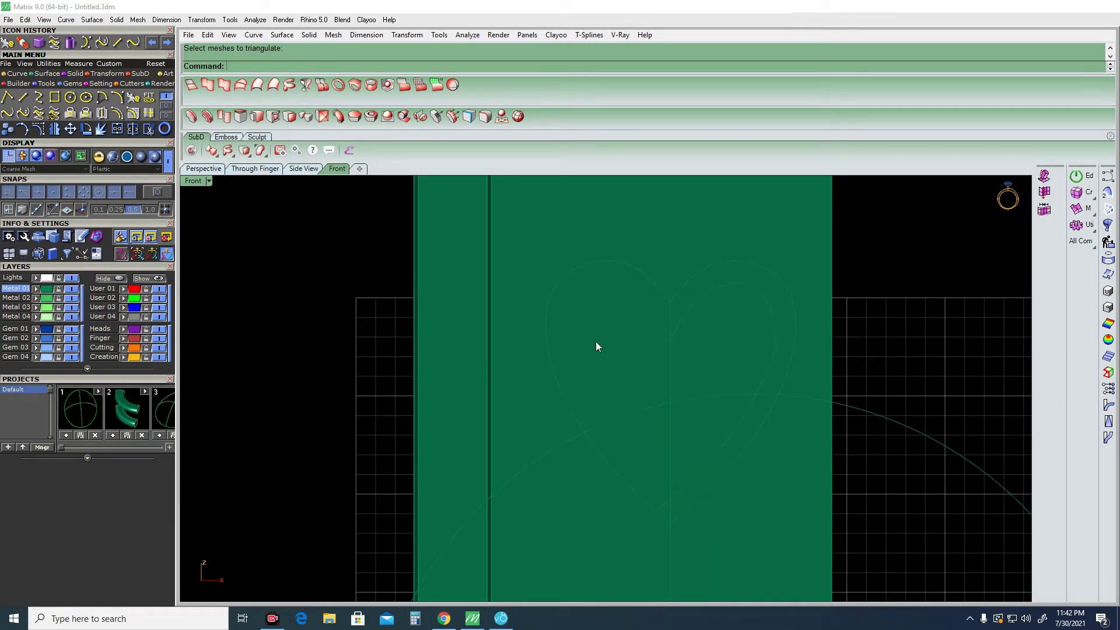
pyautogui.write('tr')
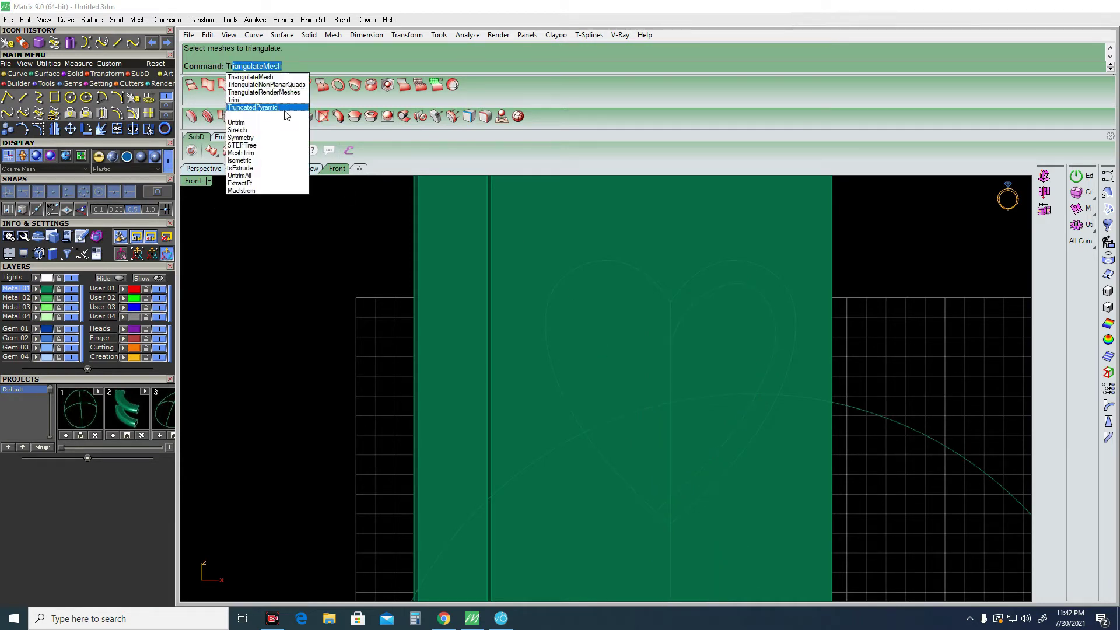
pyautogui.write('im')
pyautogui.press('Return')
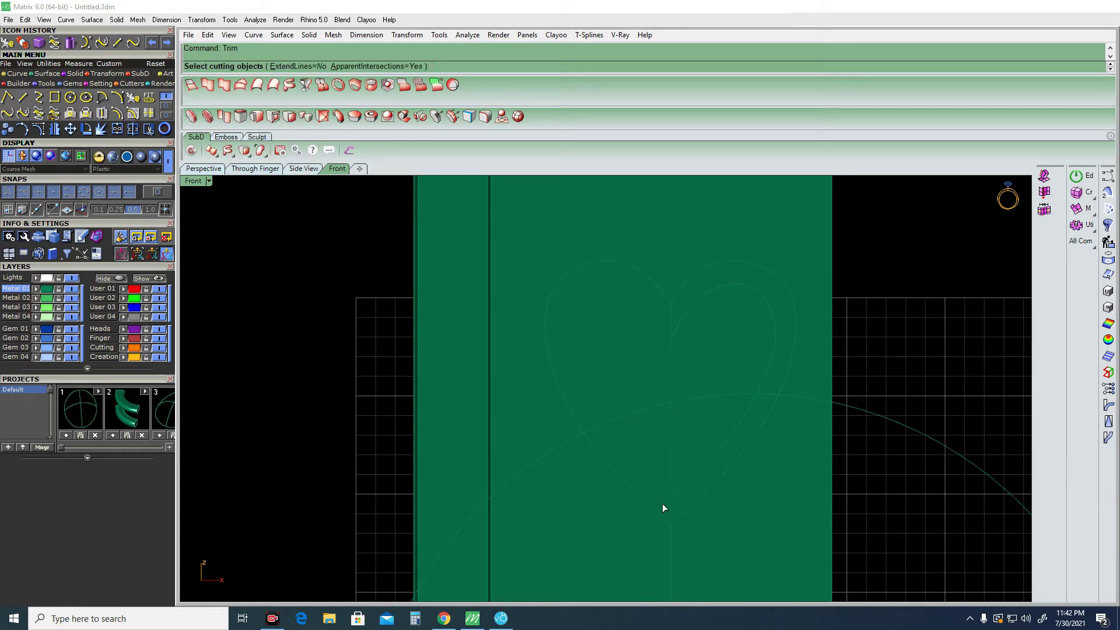
pyautogui.press('Escape')
# Reselect the half-heart curve, retry Trim, and leave only the half-heart selected.
pyautogui.click(670, 487)
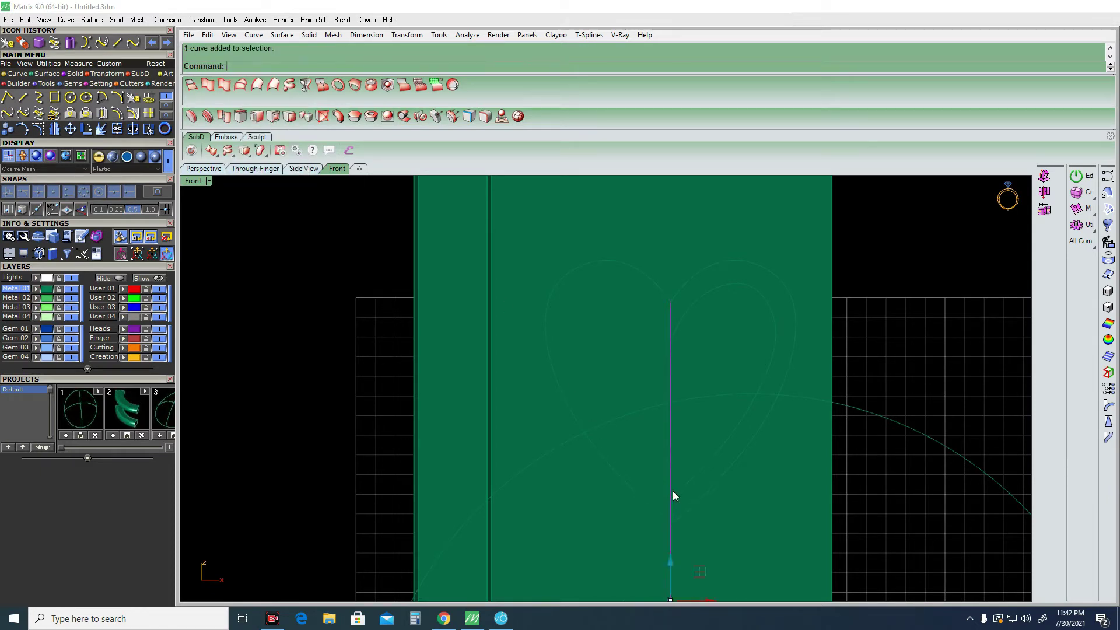
pyautogui.press('Return')
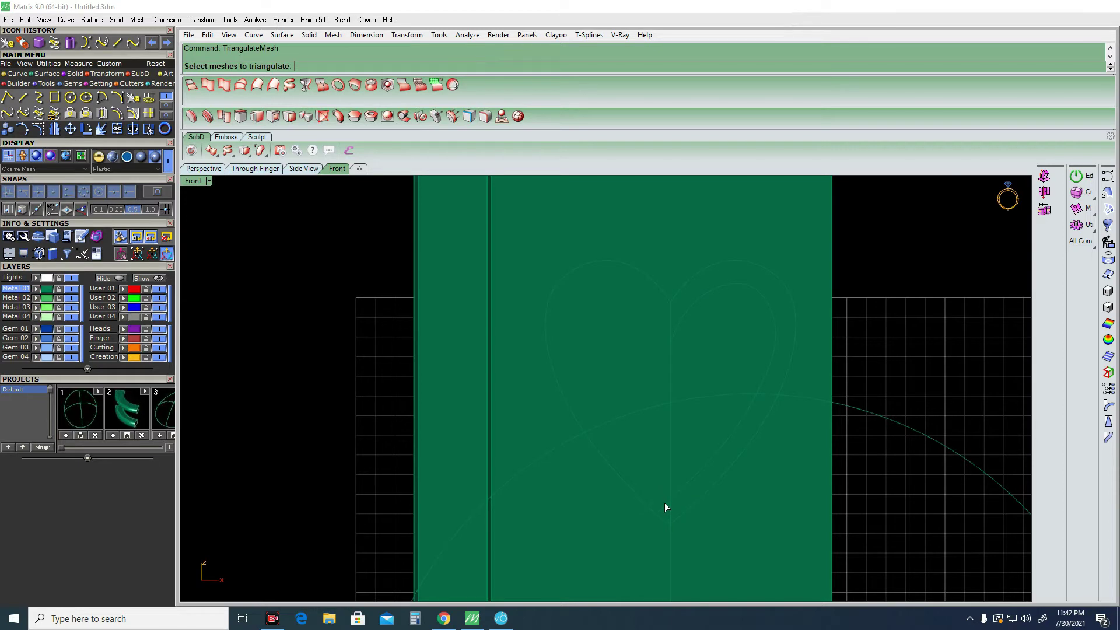
pyautogui.press('Escape')
pyautogui.click(666, 502)
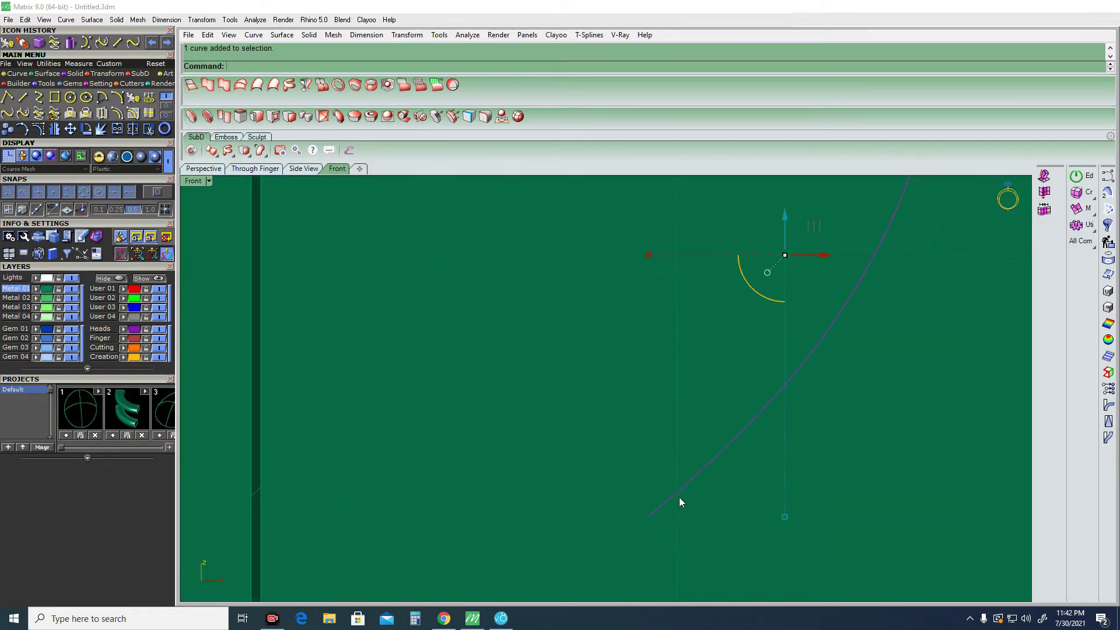
pyautogui.keyDown('shift'); pyautogui.click(684, 485); pyautogui.keyUp('shift')
pyautogui.keyDown('ctrl'); pyautogui.click(685, 495); pyautogui.keyUp('ctrl')
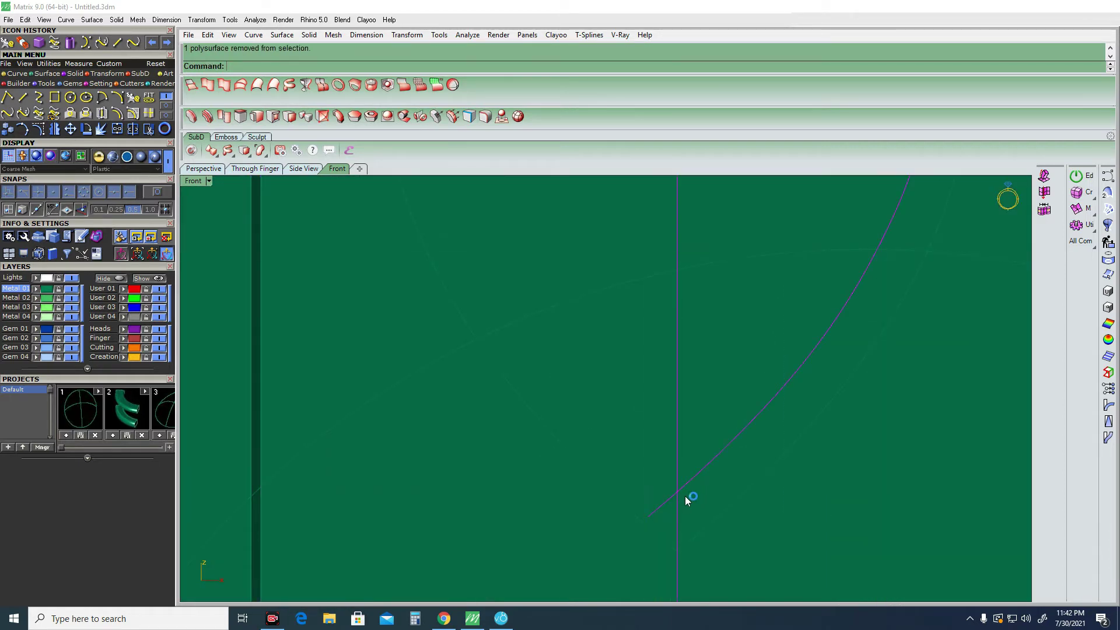
pyautogui.press('Up')
pyautogui.write('trim')
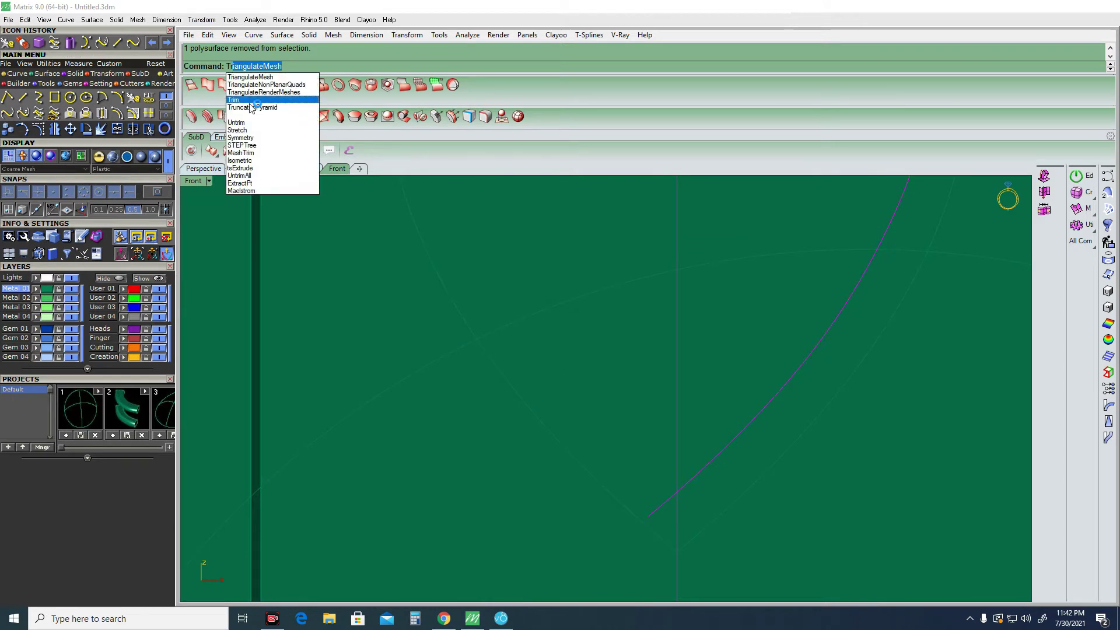
pyautogui.press('Return')
pyautogui.press('Escape')
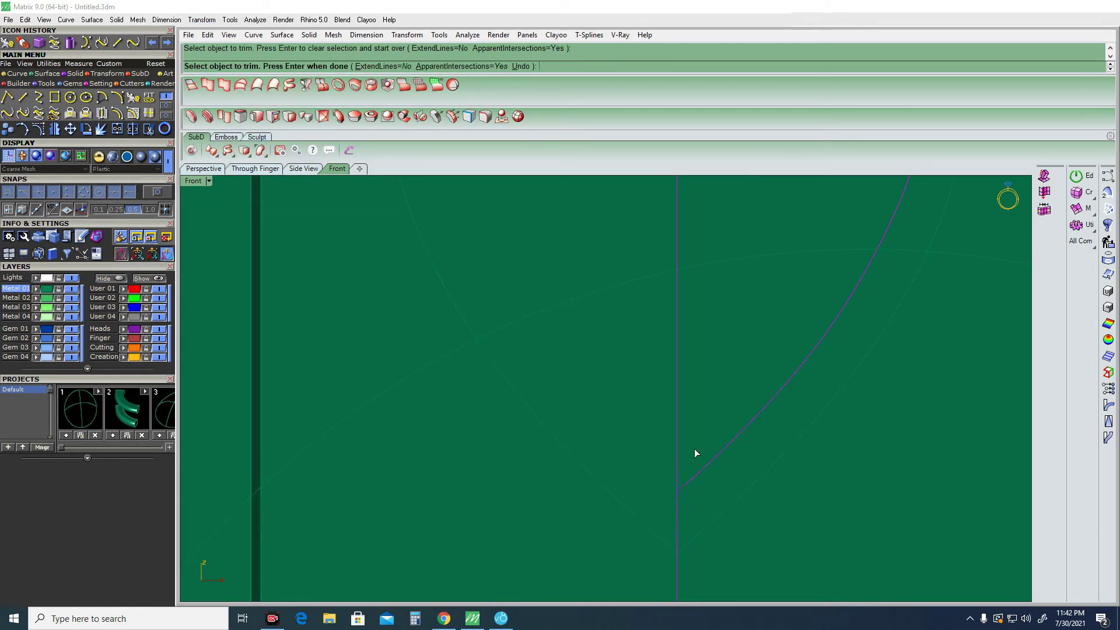
pyautogui.scroll(-3, 694, 449)
pyautogui.click(712, 424)
# Mirror the half-heart with mi across a vertical line from its bottom point, Ortho off.
pyautogui.write('mi')
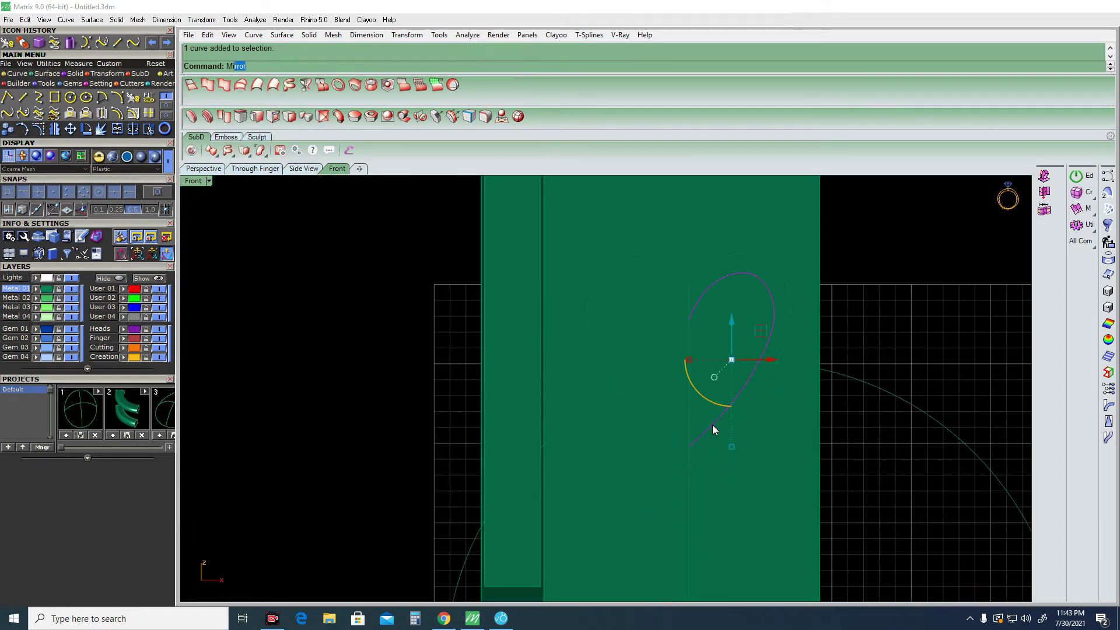
pyautogui.press('Return')
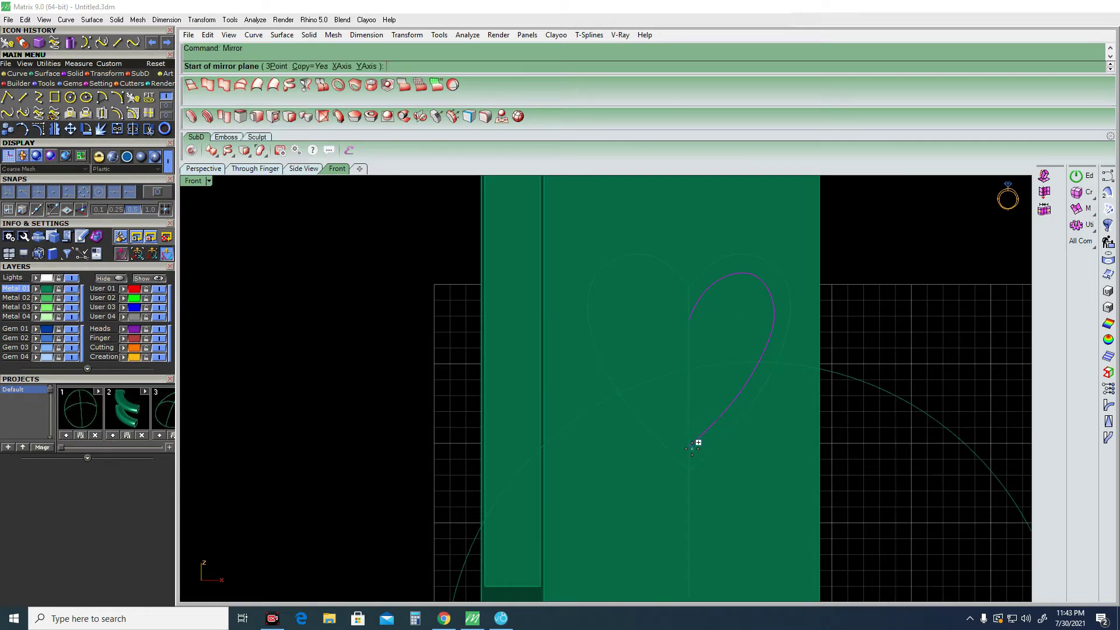
pyautogui.click(693, 449)
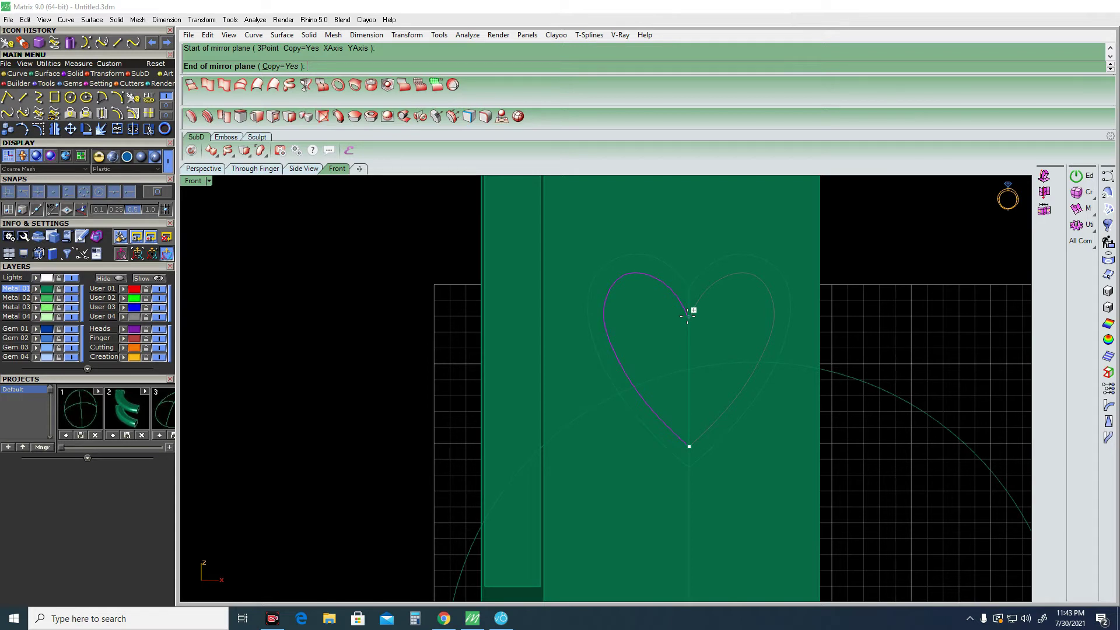
pyautogui.press('F8')
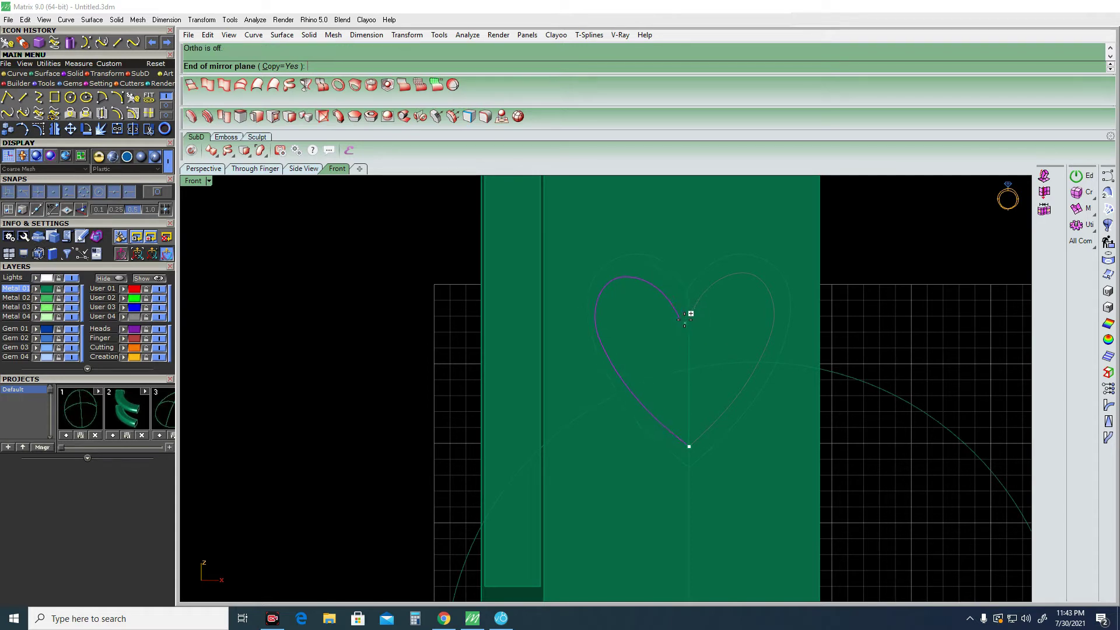
pyautogui.click(686, 314)
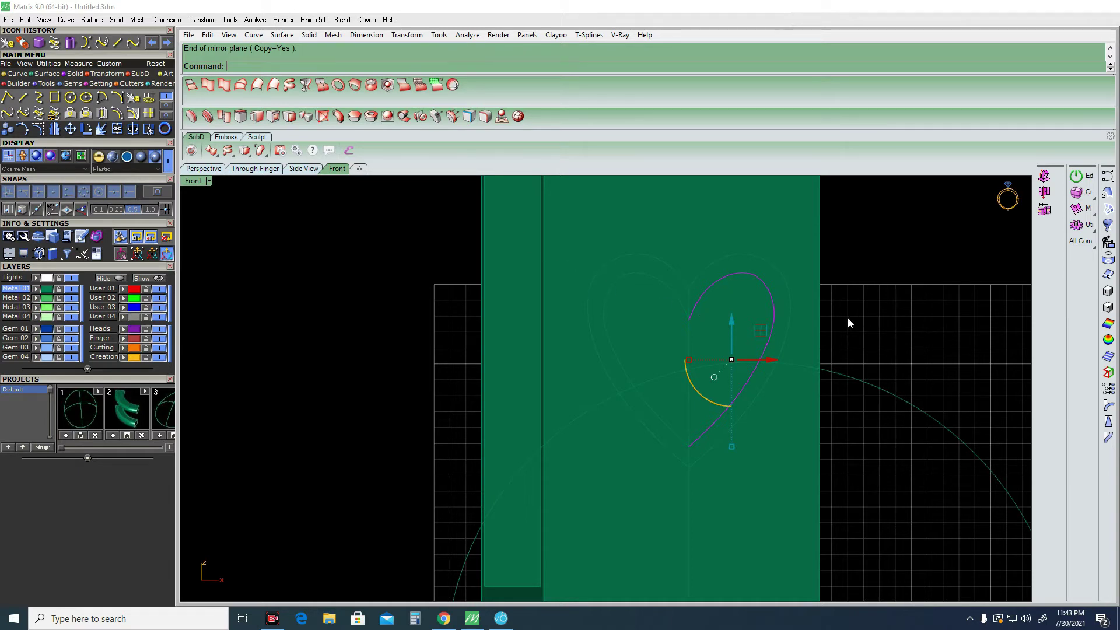
pyautogui.moveTo(763, 321)
pyautogui.mouseDown(button='right')
pyautogui.moveTo(695, 378)
pyautogui.moveTo(760, 368)
pyautogui.mouseUp(button='right')
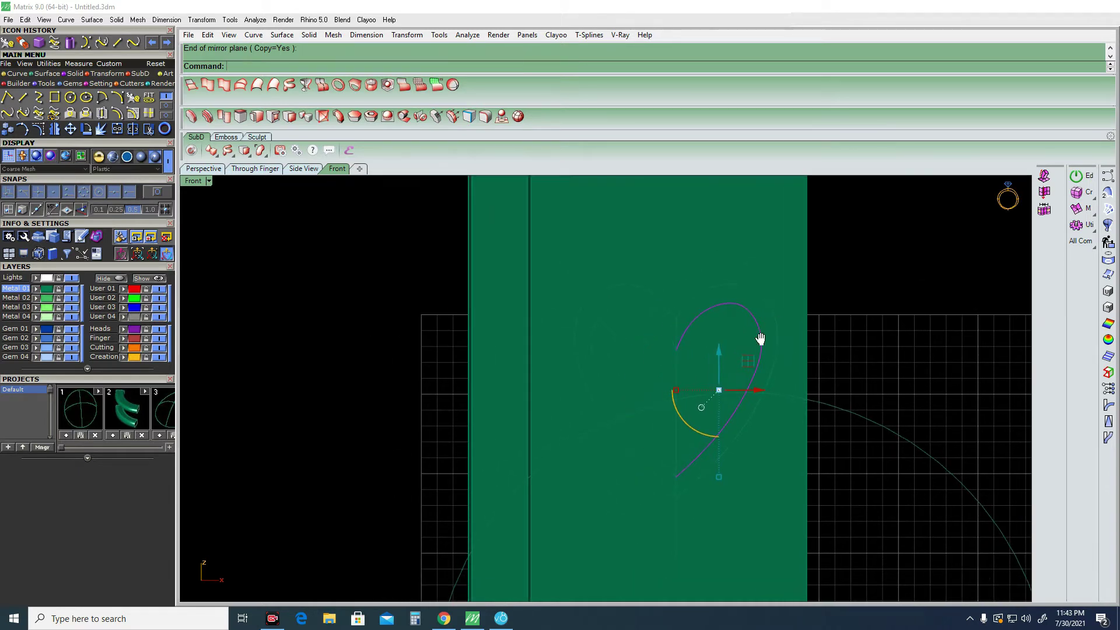
pyautogui.scroll(-3, 810, 304)
pyautogui.scroll(-4, 784, 327)
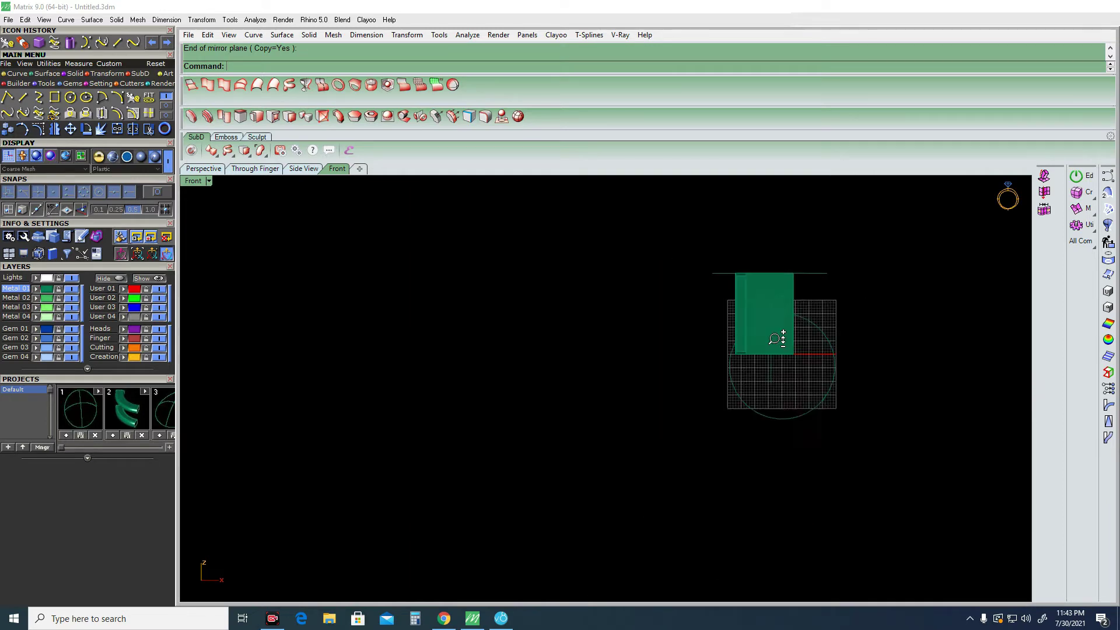
pyautogui.scroll(4, 788, 278)
# Build a Curve from 2 Views from the heart curve and the other-view line.
pyautogui.keyDown('ctrl'); pyautogui.keyDown('shift'); pyautogui.moveTo(787, 277); pyautogui.dragTo(775, 442, button='right'); pyautogui.keyUp('shift'); pyautogui.keyUp('ctrl')
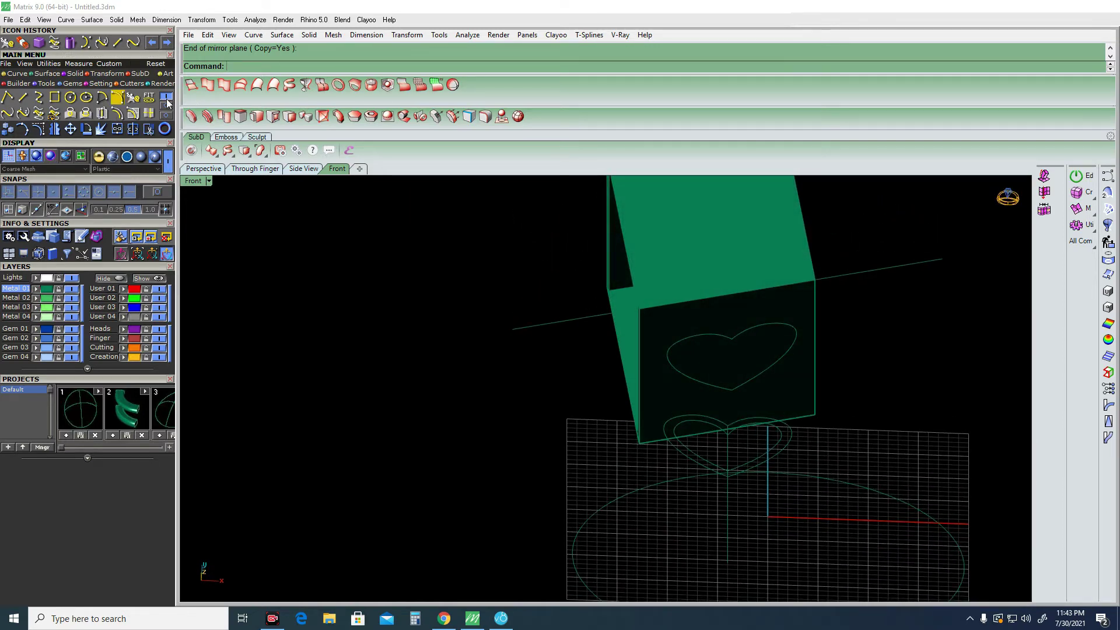
pyautogui.click(37, 114)
pyautogui.click(775, 449)
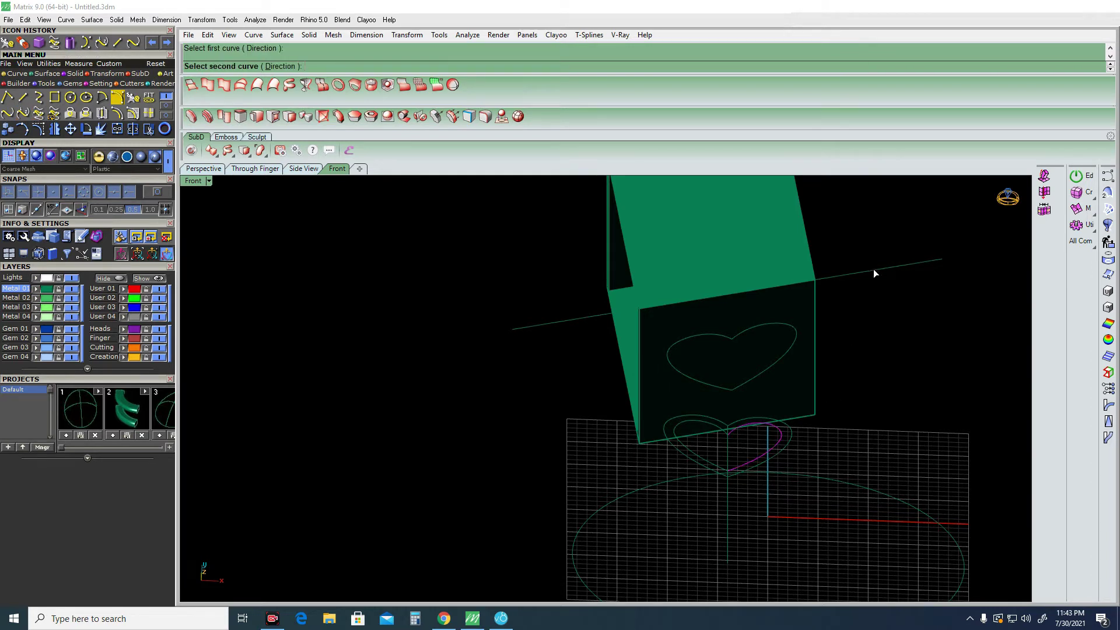
pyautogui.click(758, 364)
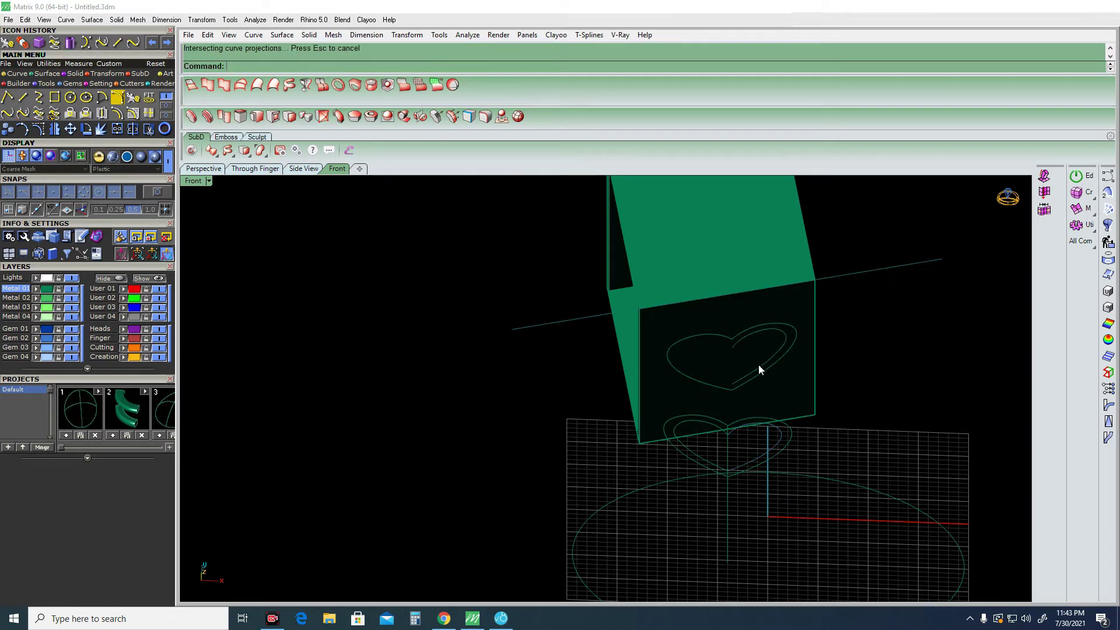
pyautogui.click(712, 457)
pyautogui.click(571, 321)
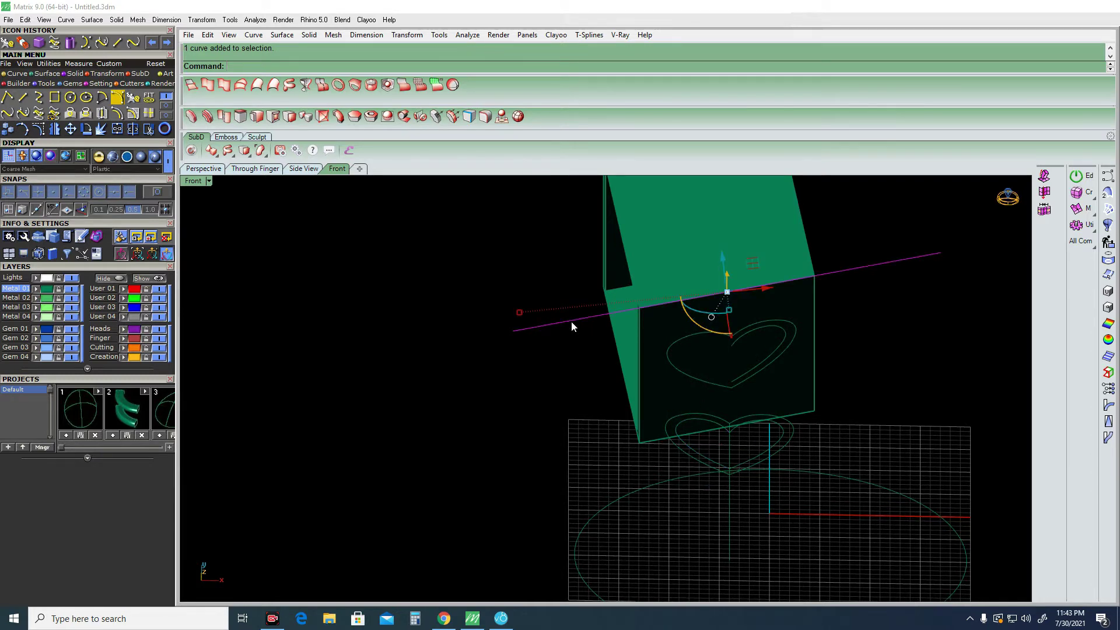
# Build a second two-view curve from the inner heart's left half and the diagonal line.
pyautogui.press('Return')
pyautogui.press('Escape')
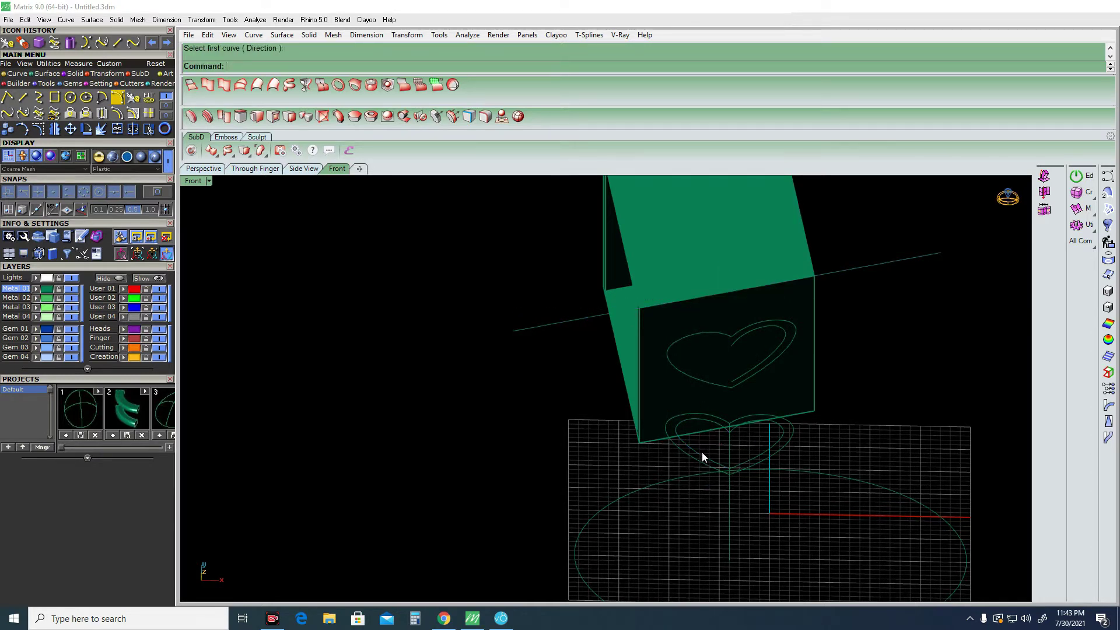
pyautogui.click(555, 325)
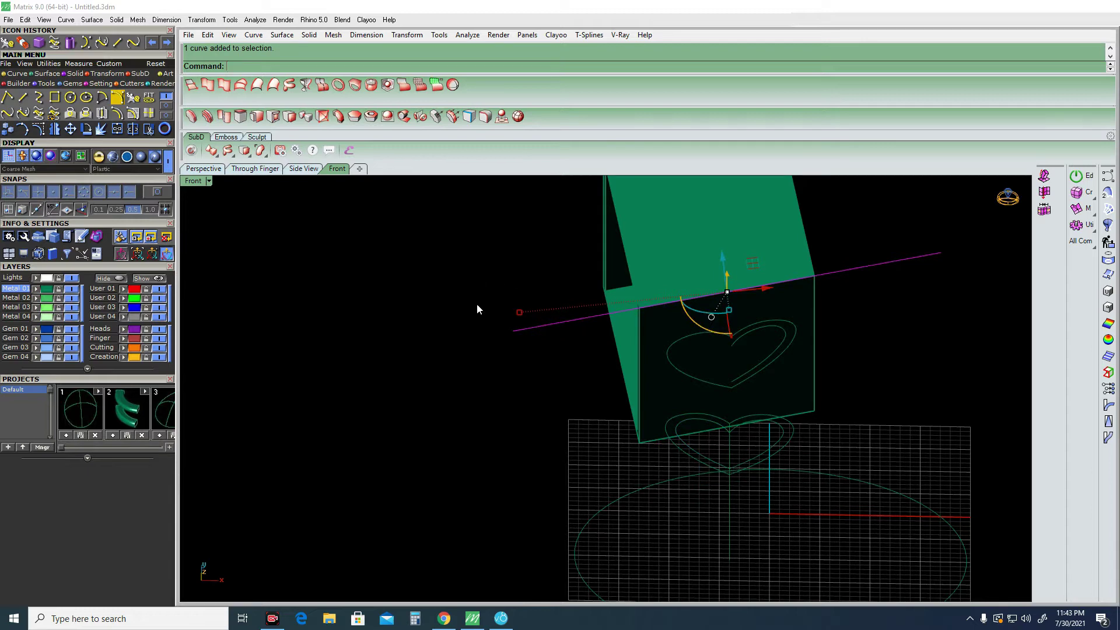
pyautogui.press('Escape')
pyautogui.press('Return')
pyautogui.click(716, 461)
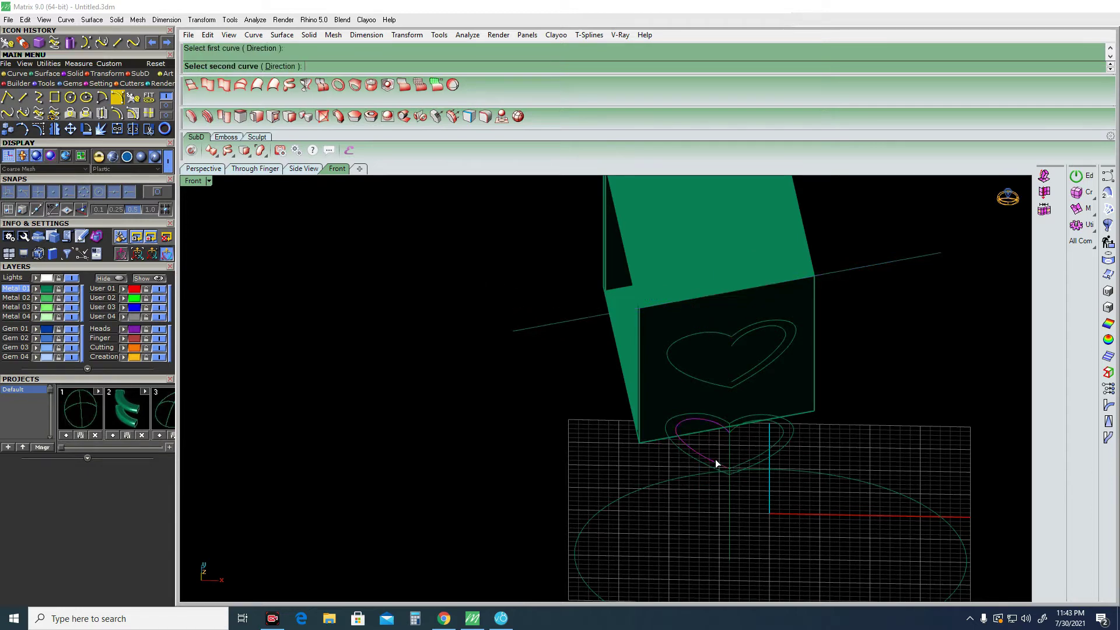
pyautogui.click(541, 328)
pyautogui.moveTo(869, 400)
pyautogui.mouseDown(button='right')
pyautogui.moveTo(923, 305)
pyautogui.moveTo(834, 333)
pyautogui.moveTo(782, 220)
pyautogui.moveTo(722, 355)
pyautogui.moveTo(884, 357)
pyautogui.moveTo(865, 392)
pyautogui.moveTo(955, 304)
pyautogui.moveTo(950, 325)
pyautogui.moveTo(702, 313)
pyautogui.moveTo(711, 373)
pyautogui.moveTo(745, 369)
pyautogui.moveTo(649, 331)
pyautogui.mouseUp(button='right')
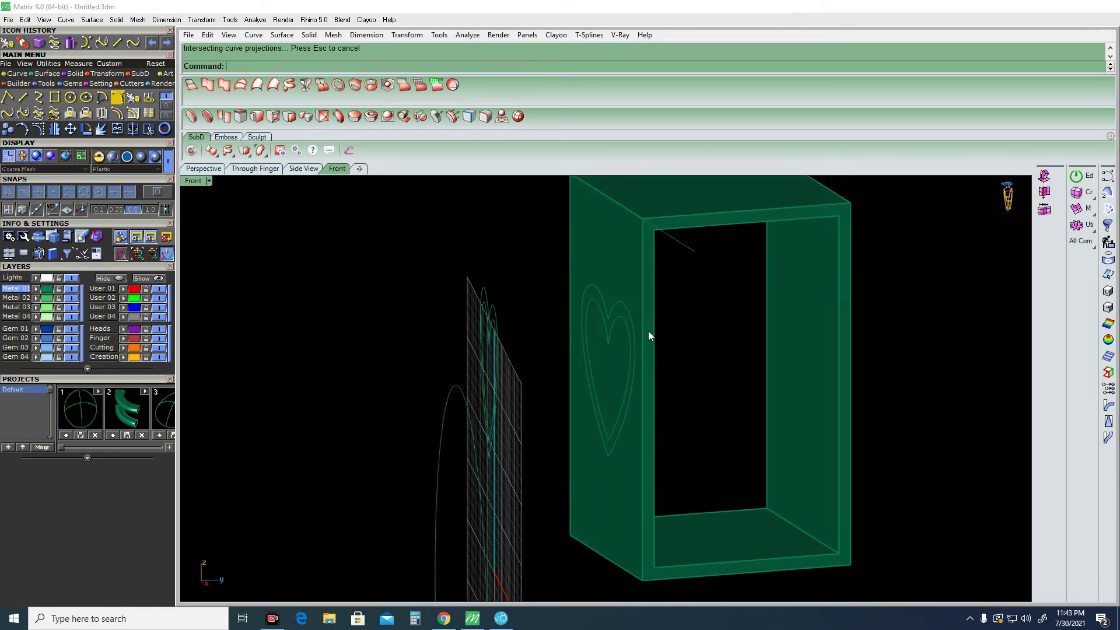
# Orbit in on the heart and select both the inner and outer heart curves.
pyautogui.moveTo(534, 271); pyautogui.dragTo(698, 491)
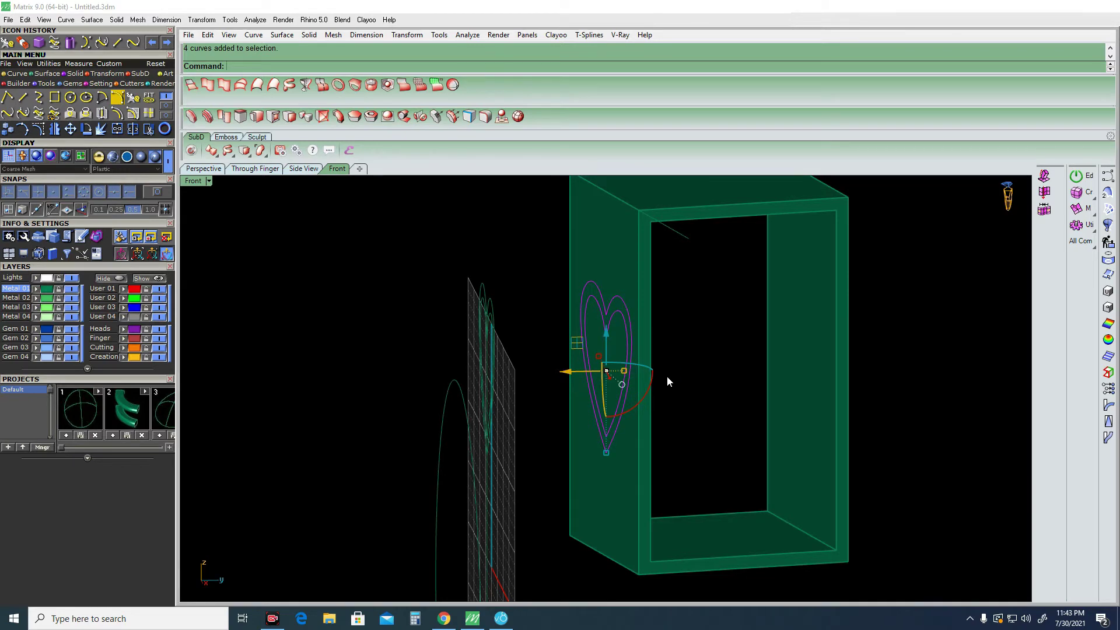
pyautogui.keyDown('shift'); pyautogui.click(635, 333); pyautogui.keyUp('shift')
pyautogui.moveTo(628, 324); pyautogui.dragTo(725, 392, button='right')
pyautogui.scroll(3, 725, 393)
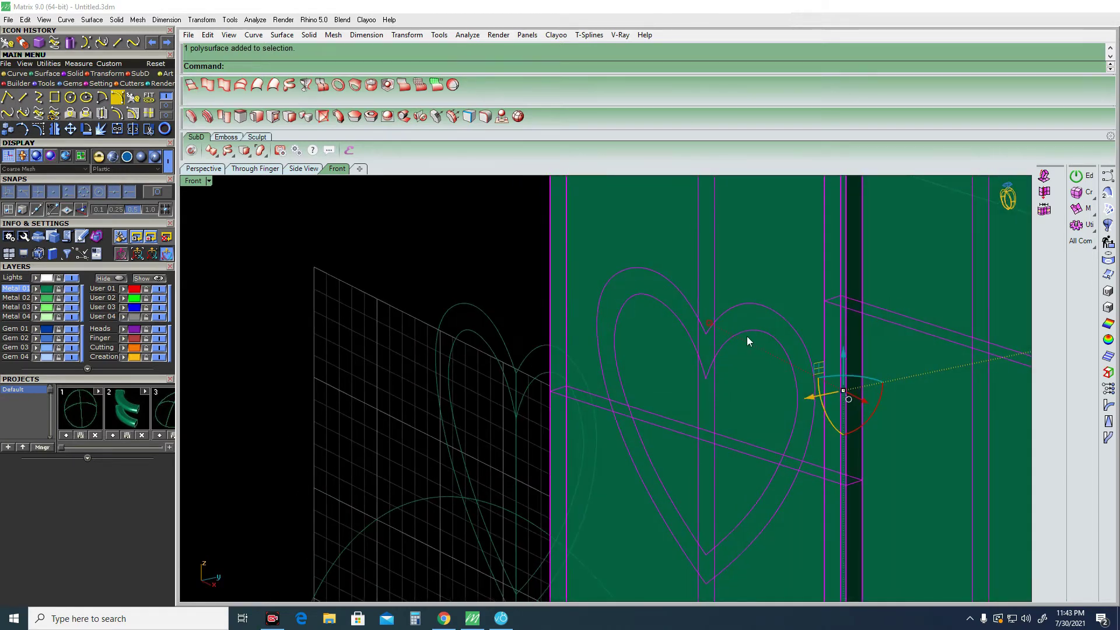
pyautogui.moveTo(760, 340); pyautogui.dragTo(745, 366, button='right')
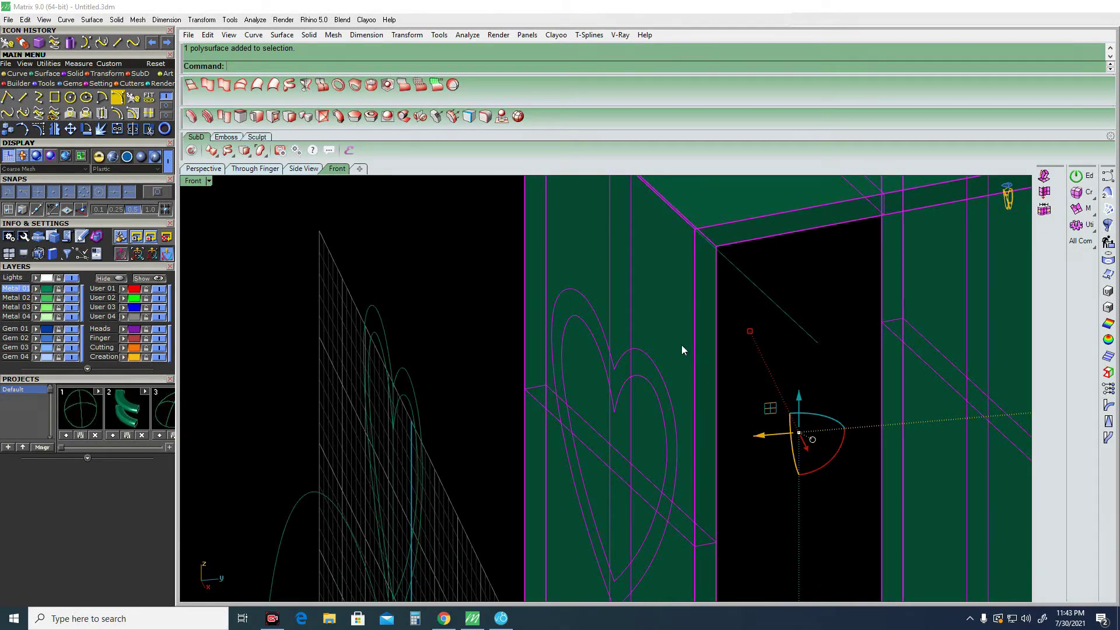
pyautogui.scroll(-2, 681, 345)
pyautogui.press('F10')
pyautogui.press('Escape')
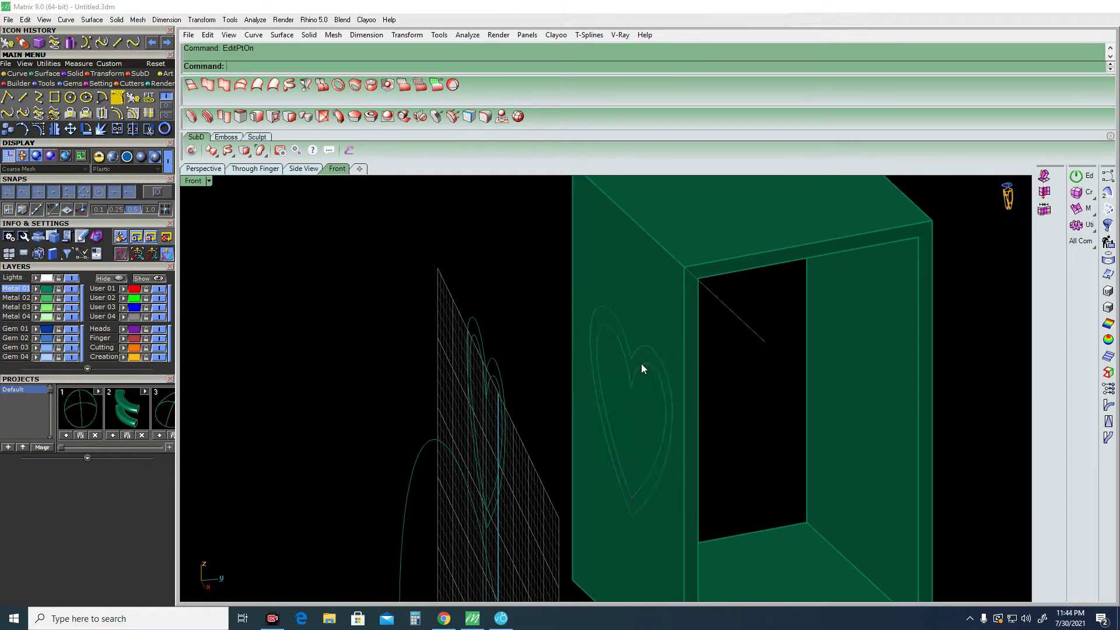
pyautogui.click(641, 363)
pyautogui.keyDown('shift'); pyautogui.click(620, 343); pyautogui.keyUp('shift')
pyautogui.write('E')
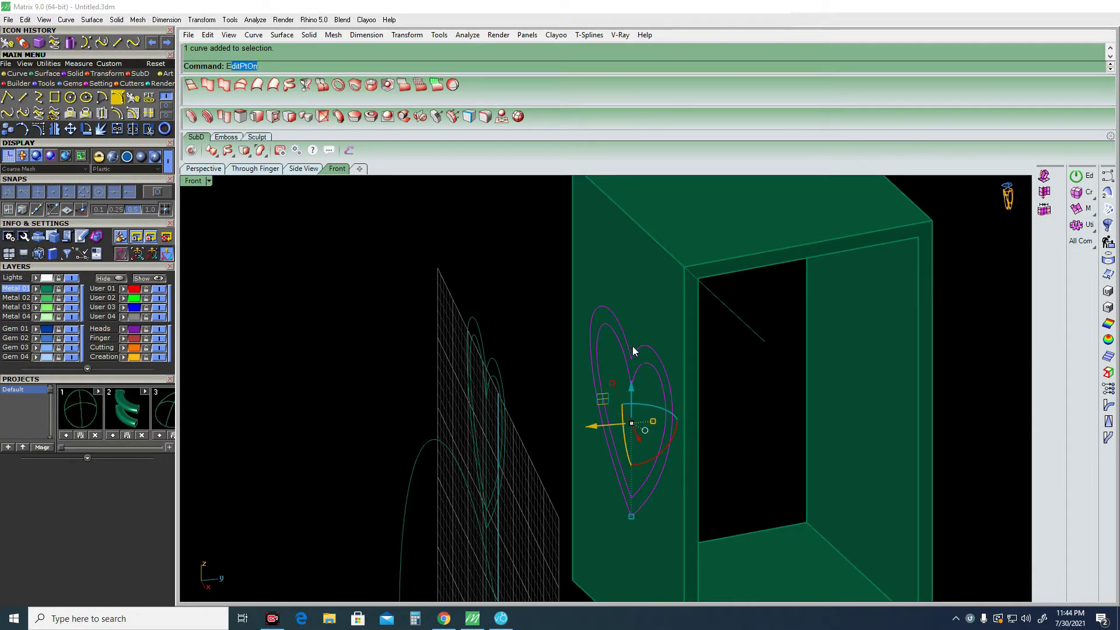
pyautogui.press('Escape')
# Extrude the heart curves into a hollow solid tube through the box front.
pyautogui.click(68, 75)
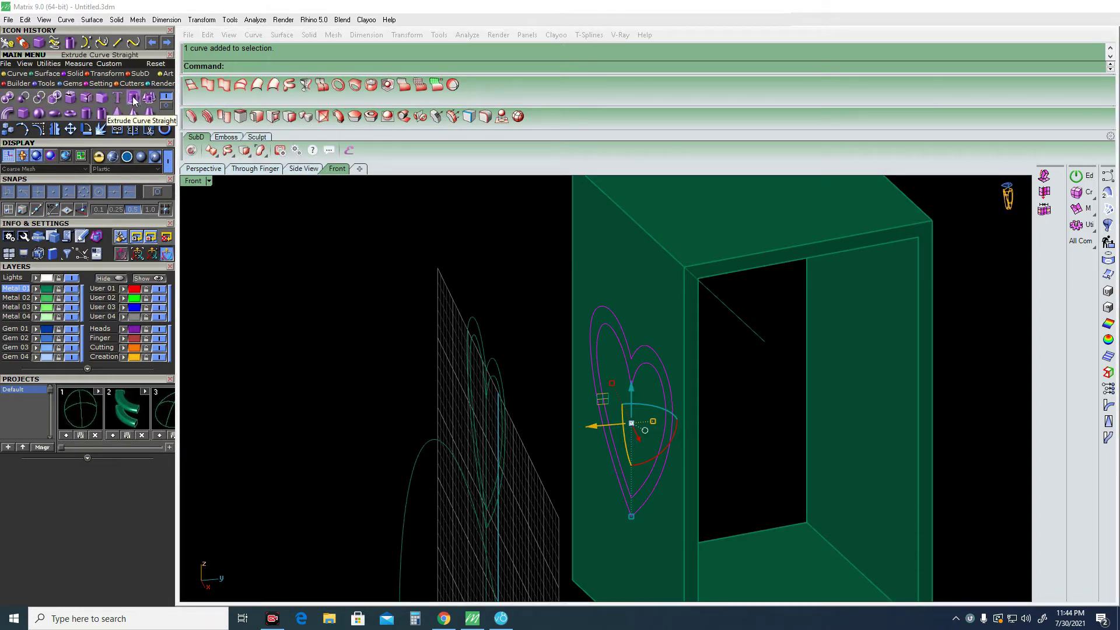
pyautogui.click(133, 98)
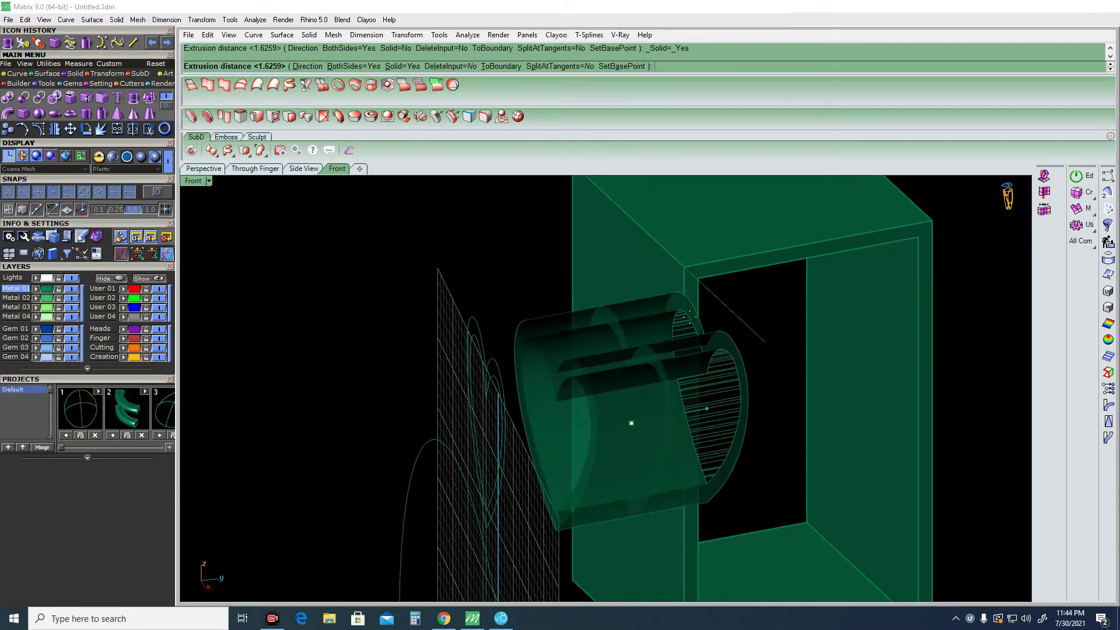
pyautogui.click(700, 367)
pyautogui.moveTo(717, 277)
pyautogui.mouseDown(button='right')
pyautogui.moveTo(885, 400)
pyautogui.moveTo(767, 288)
pyautogui.moveTo(717, 354)
pyautogui.mouseUp(button='right')
pyautogui.click(740, 258)
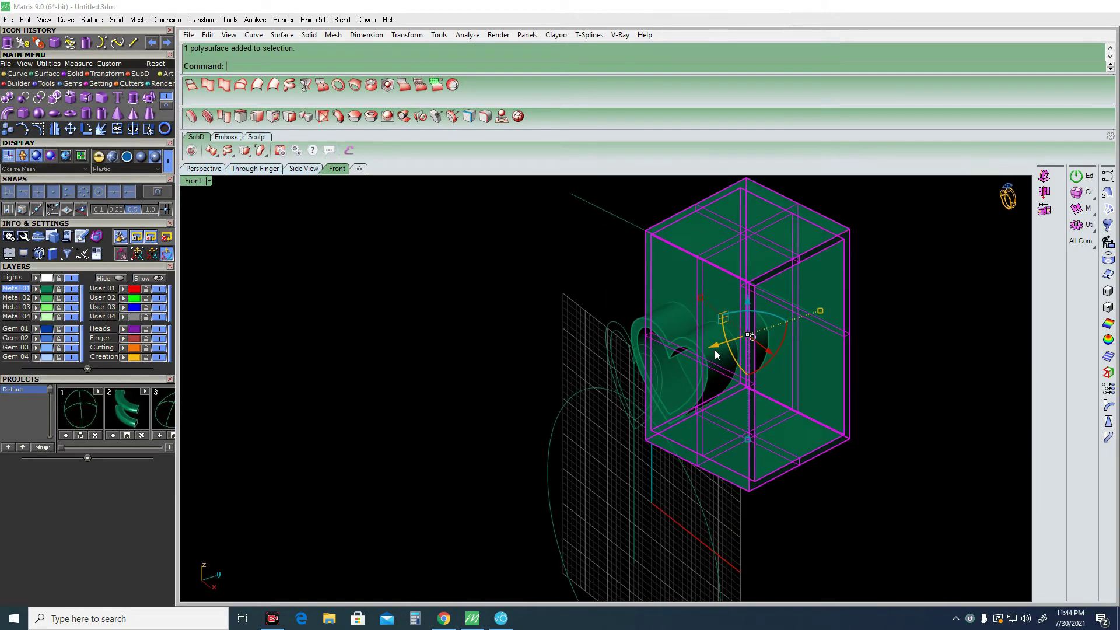
pyautogui.write('Boolean')
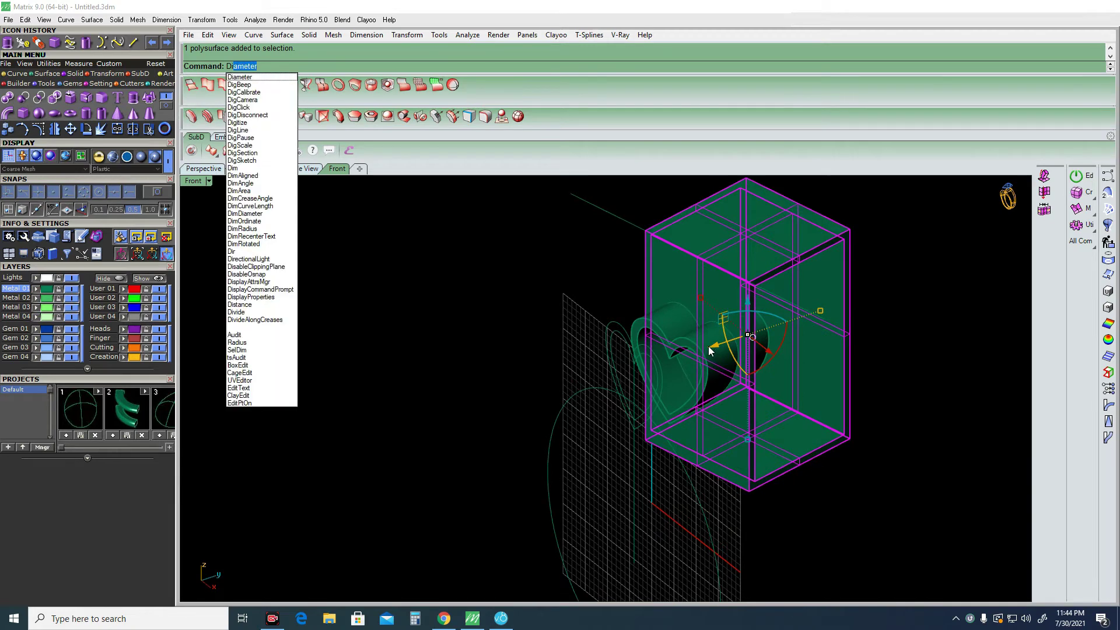
pyautogui.press('Escape')
pyautogui.click(422, 301)
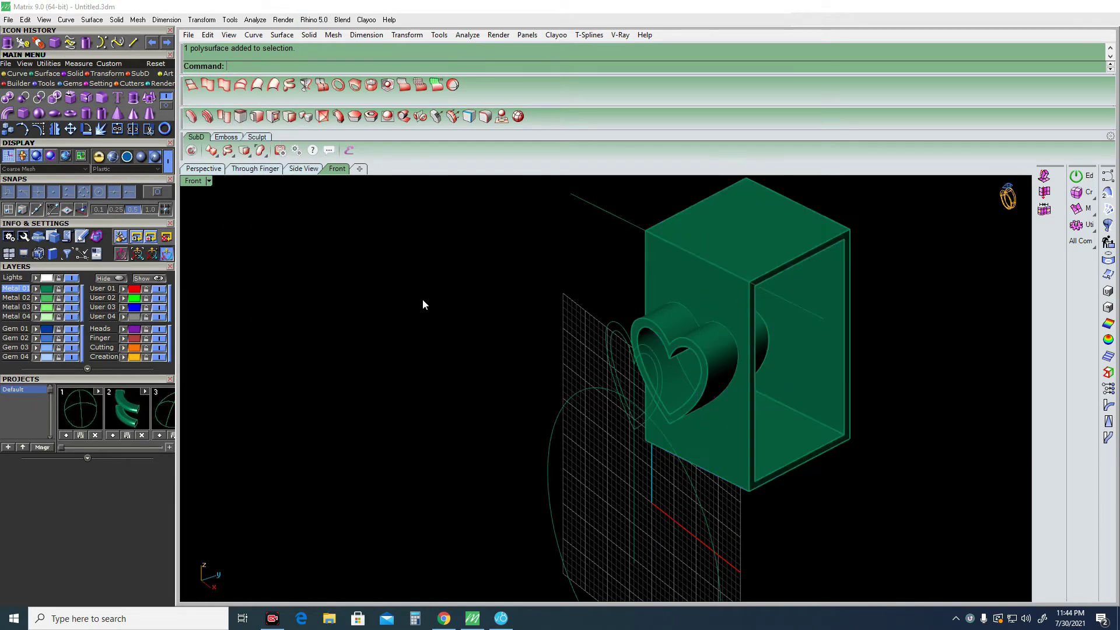
# Browse the Transform and Tools menus while viewing the box and heart.
pyautogui.click(232, 21)
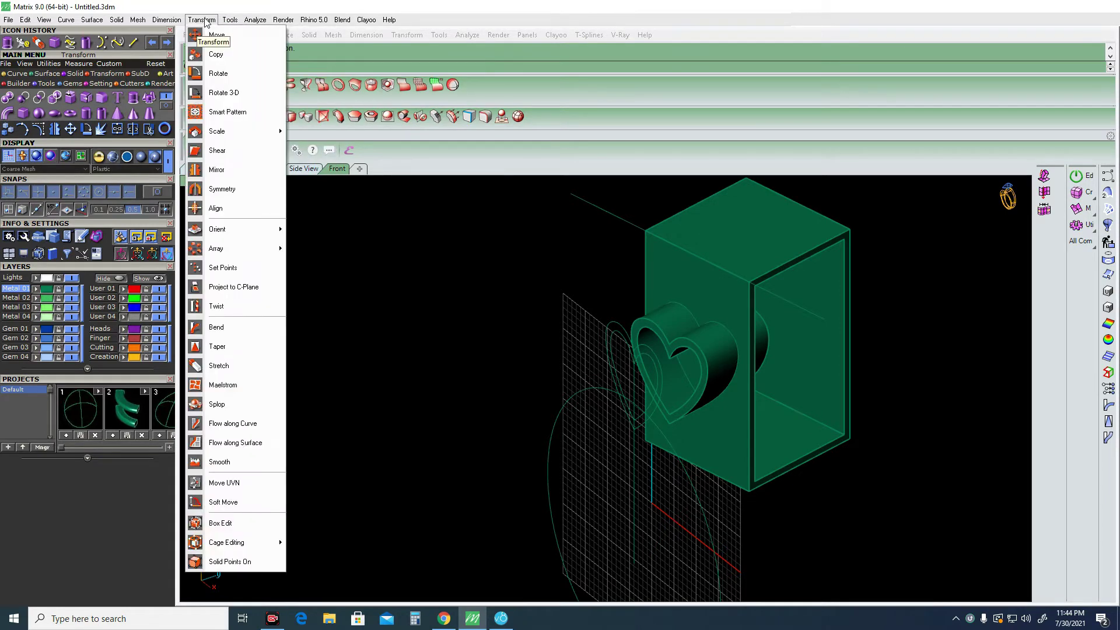
pyautogui.click(539, 279)
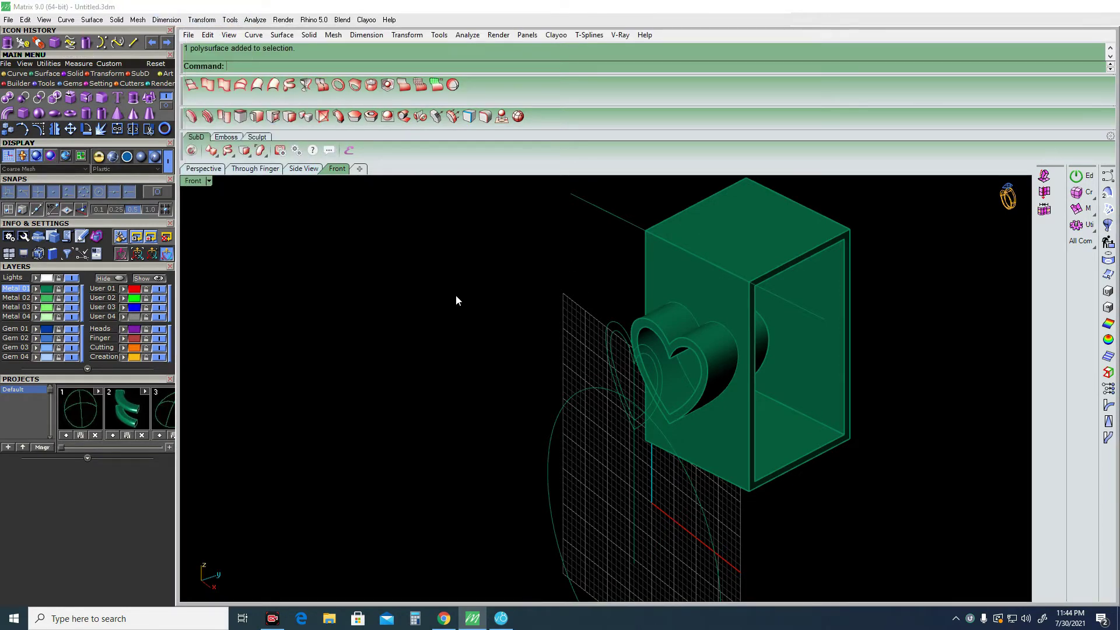
pyautogui.moveTo(456, 295); pyautogui.dragTo(443, 312, button='right')
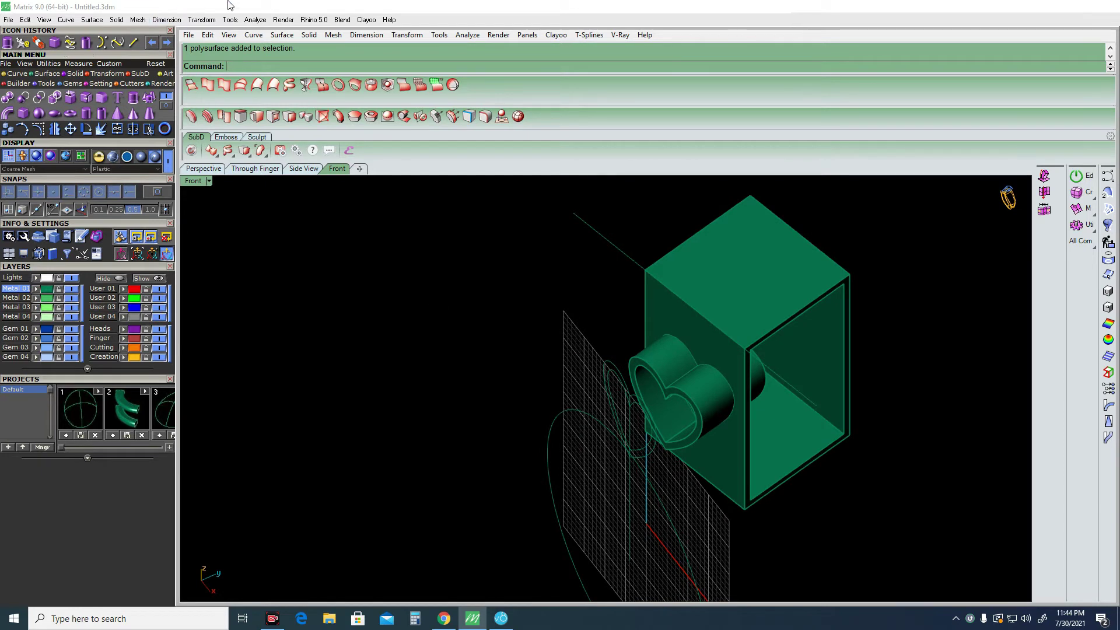
pyautogui.click(230, 20)
pyautogui.click(230, 20)
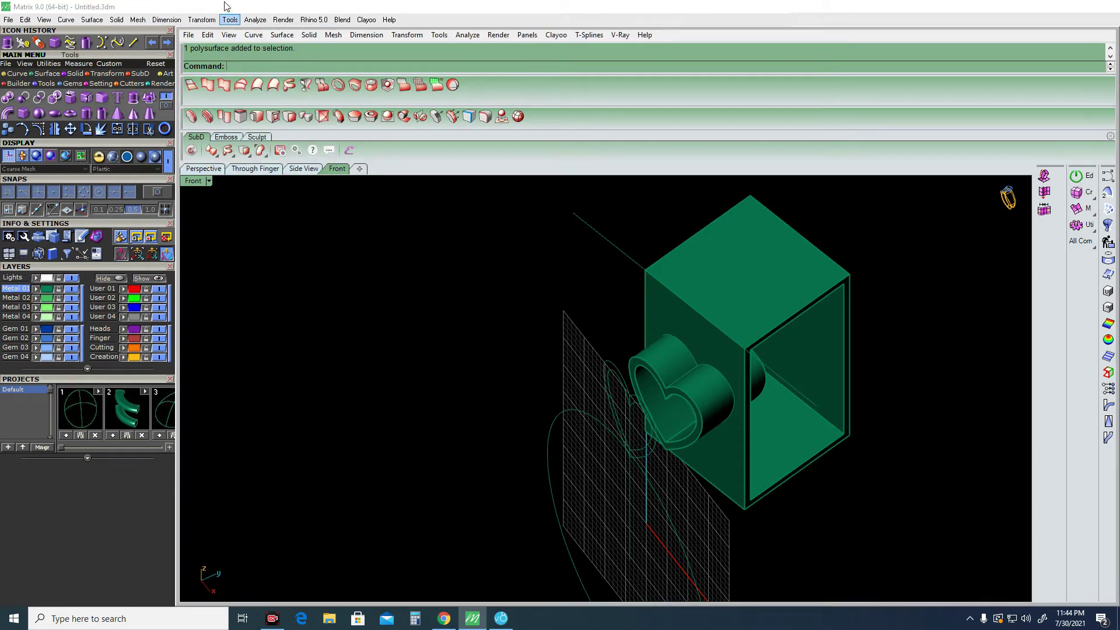
# In Document Properties > Aliases, import key.txt from the drive D folder, bringing in 21 aliases.
pyautogui.click(279, 22)
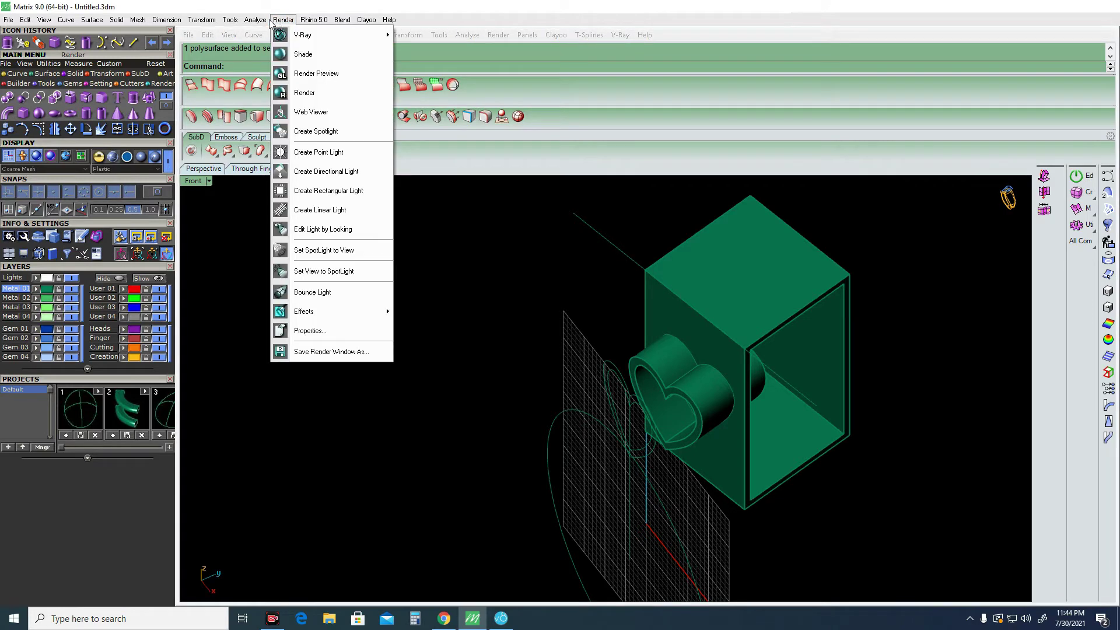
pyautogui.click(305, 21)
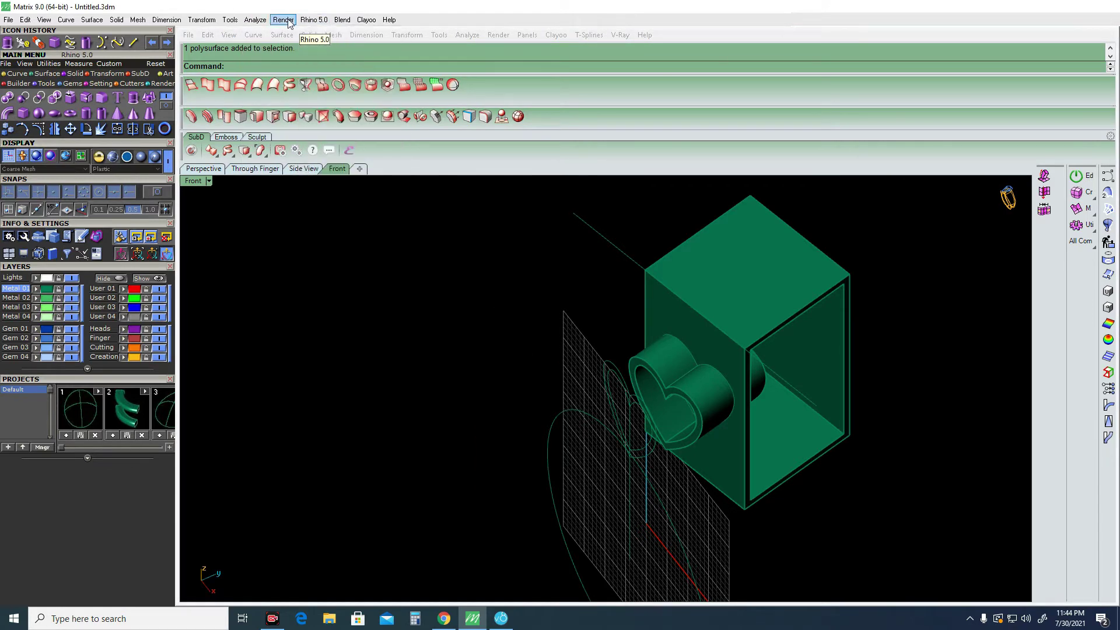
pyautogui.click(283, 20)
pyautogui.click(299, 330)
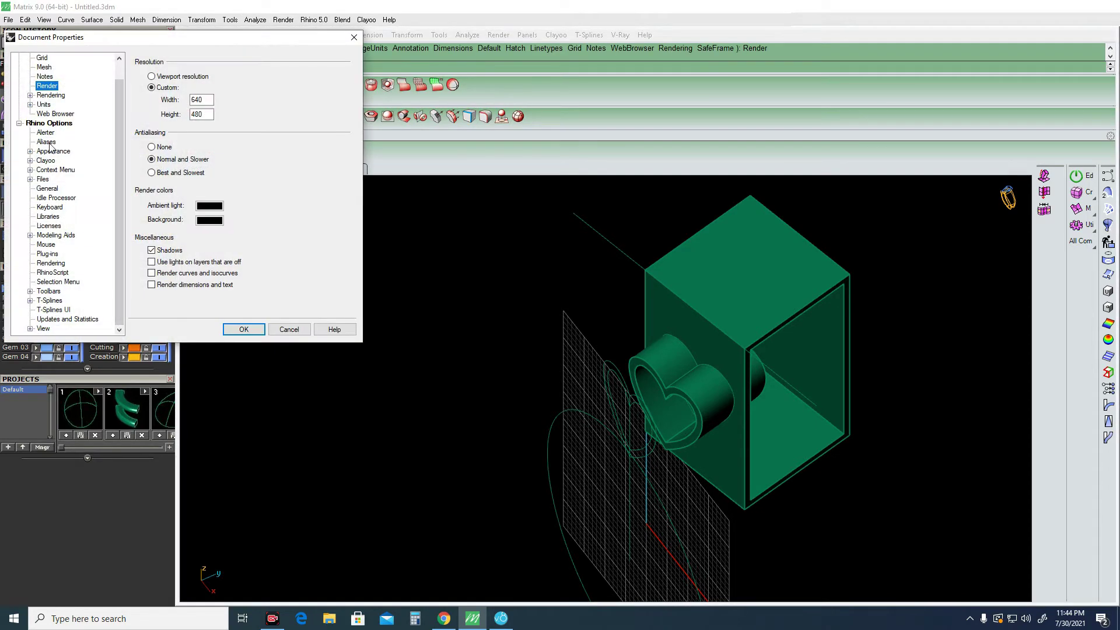
pyautogui.click(46, 142)
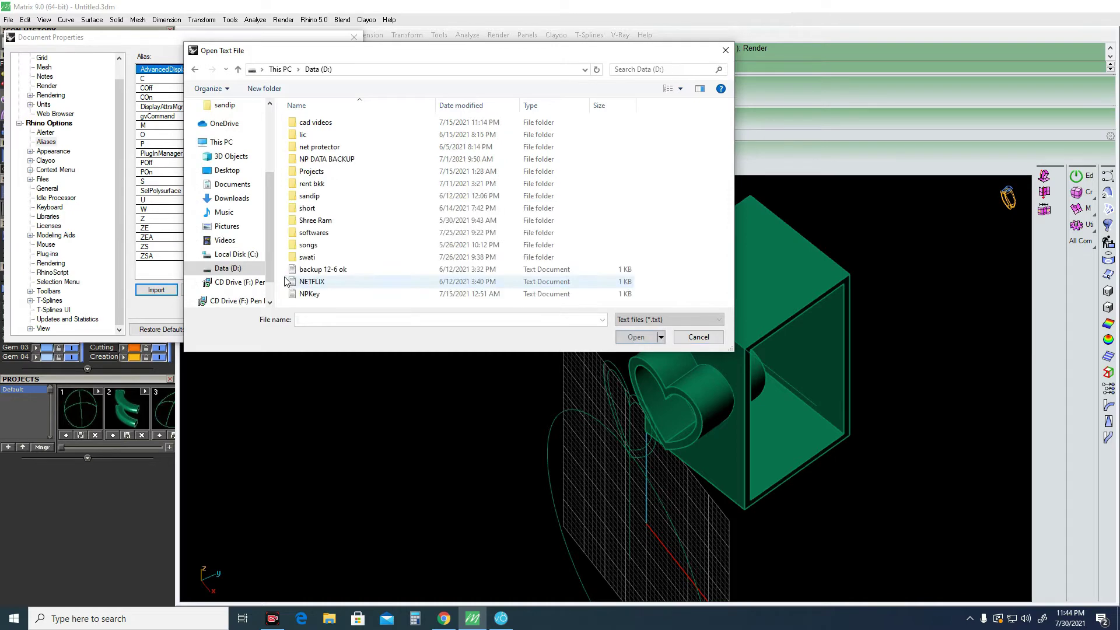
pyautogui.doubleClick(318, 197)
pyautogui.doubleClick(315, 197)
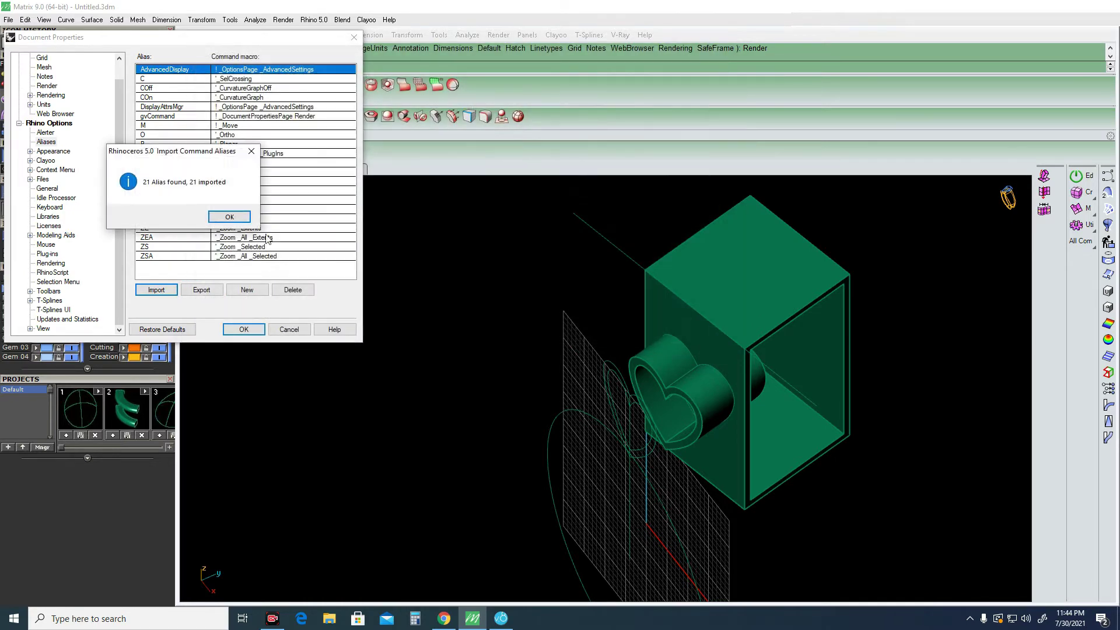
pyautogui.click(231, 217)
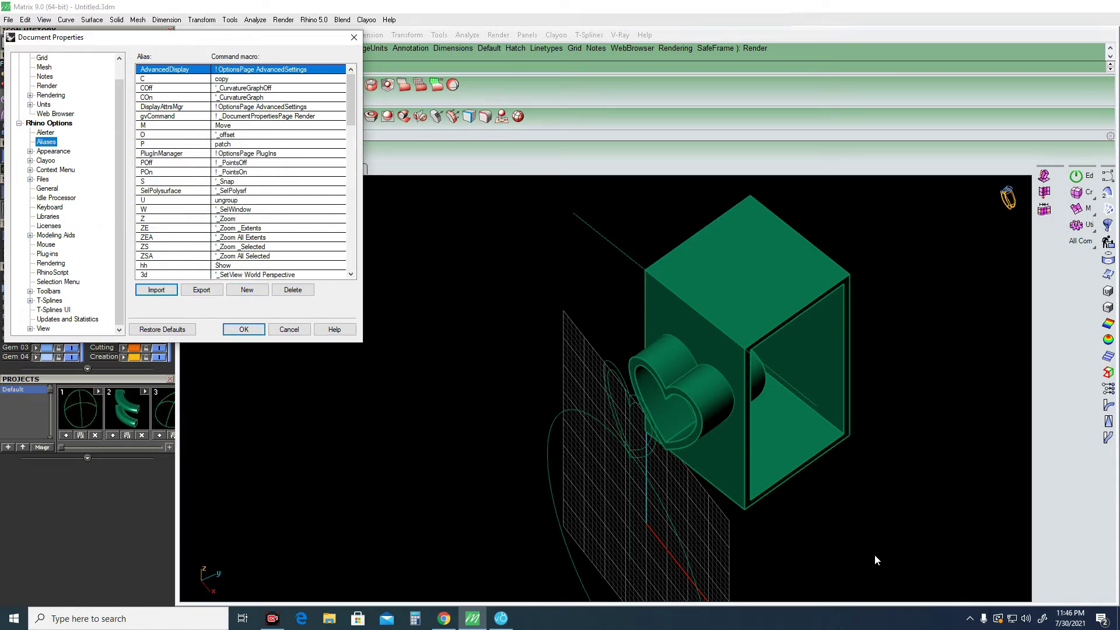
# Import key.txt again from the Data (D:) drive, yielding 86 aliases.
pyautogui.click(156, 290)
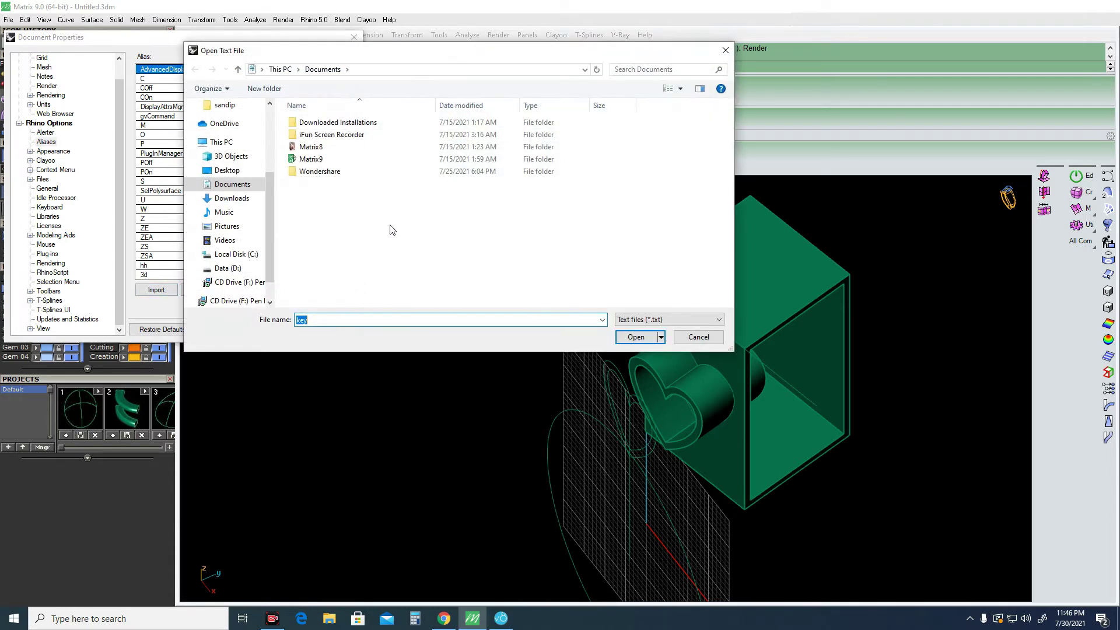
pyautogui.click(229, 268)
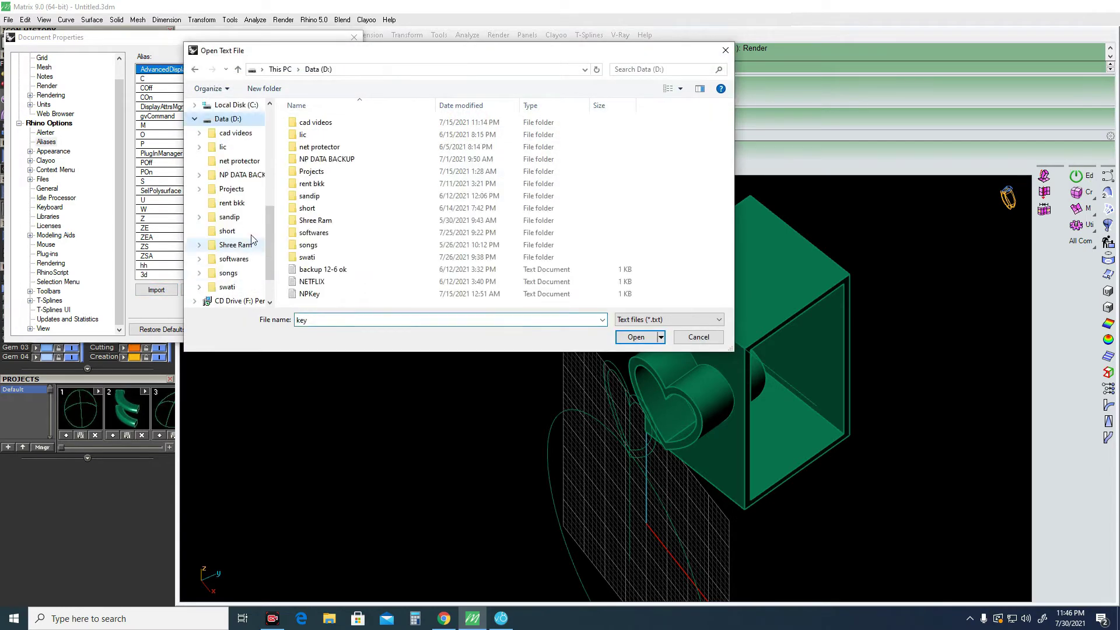
pyautogui.doubleClick(312, 201)
pyautogui.doubleClick(311, 201)
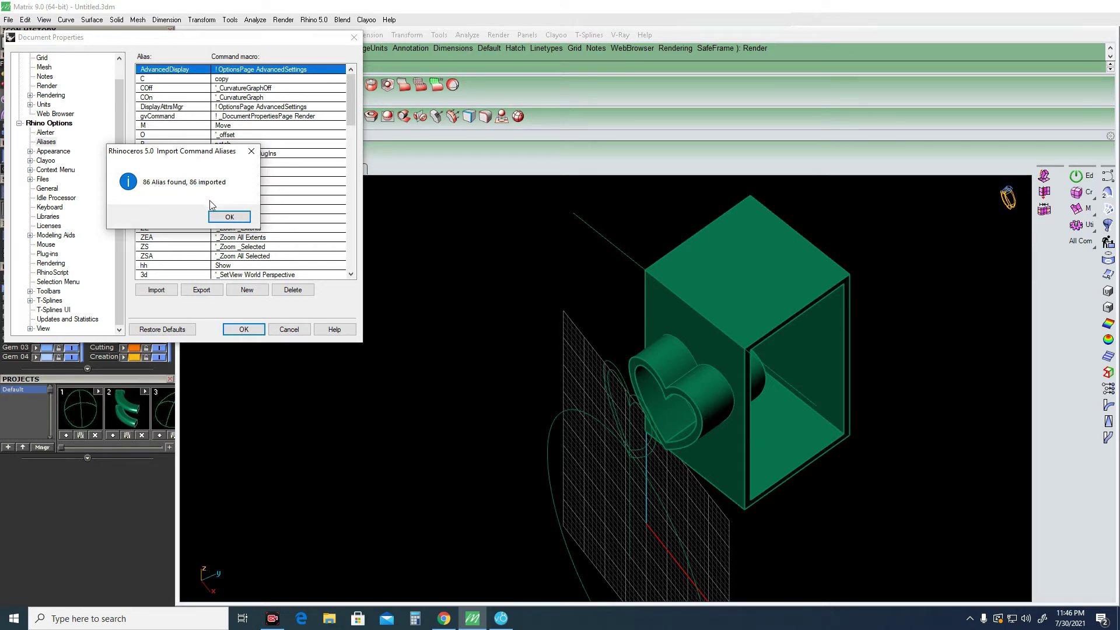
pyautogui.click(228, 216)
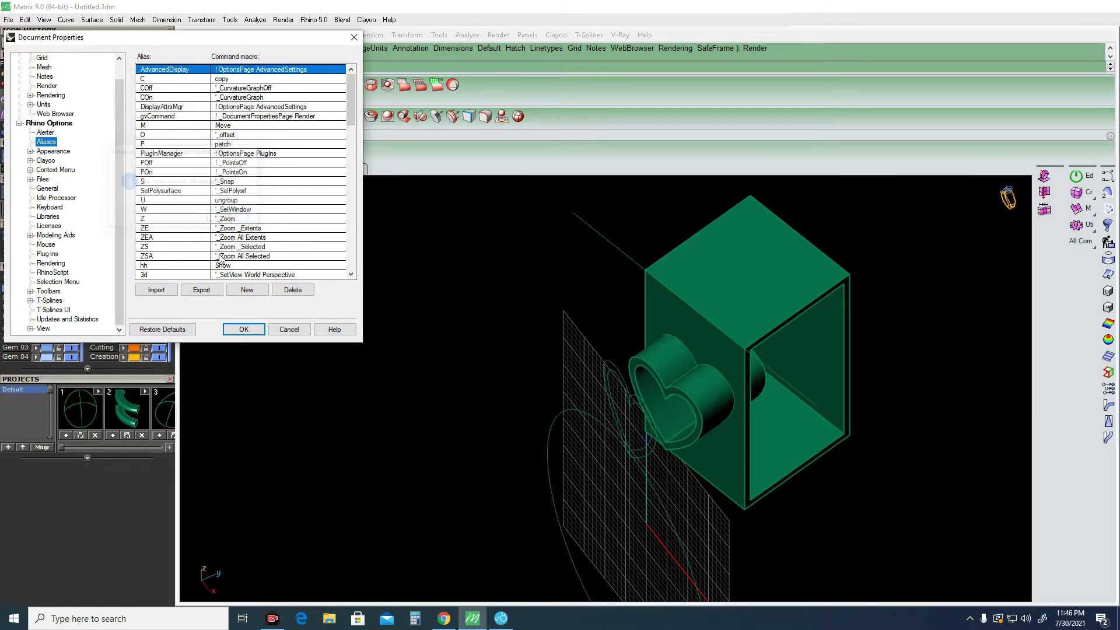
# Close Document Properties and boolean-subtract the heart solid from the green box.
pyautogui.click(244, 329)
pyautogui.moveTo(706, 432); pyautogui.dragTo(705, 350, button='right')
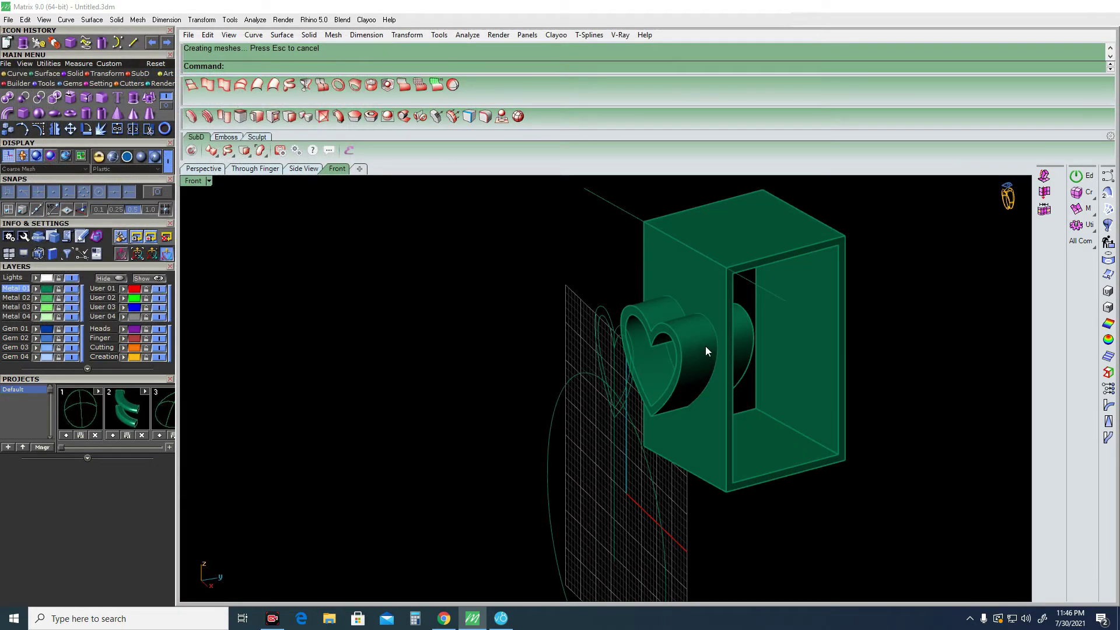
pyautogui.scroll(3, 705, 349)
pyautogui.scroll(2, 718, 344)
pyautogui.scroll(-5, 737, 292)
pyautogui.scroll(3, 708, 303)
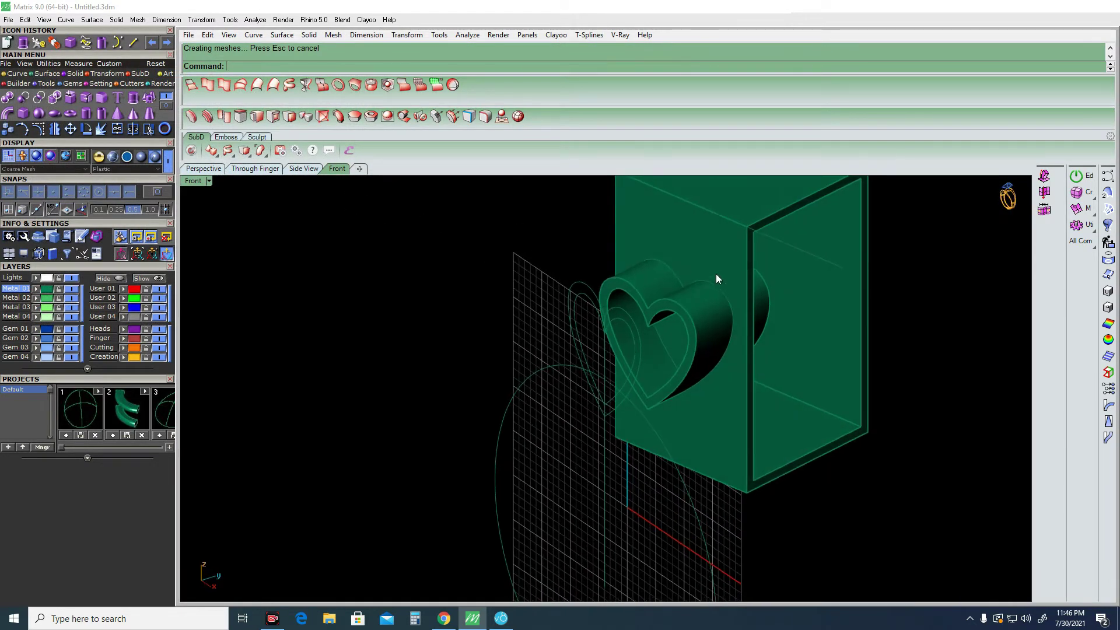
pyautogui.click(717, 278)
pyautogui.press('Return')
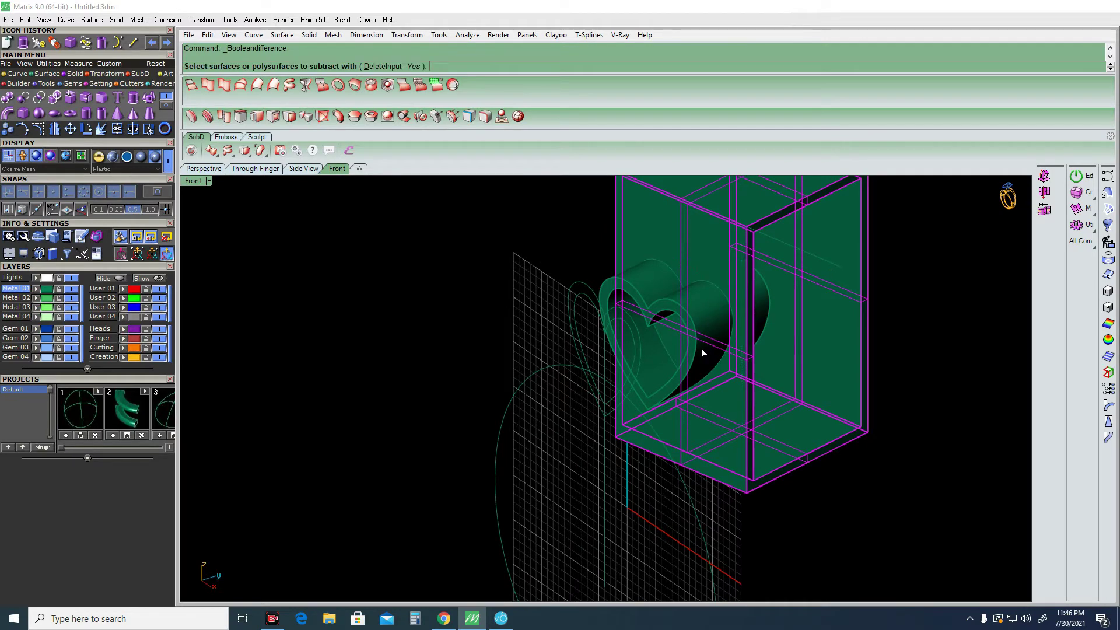
pyautogui.click(705, 341)
pyautogui.press('Return')
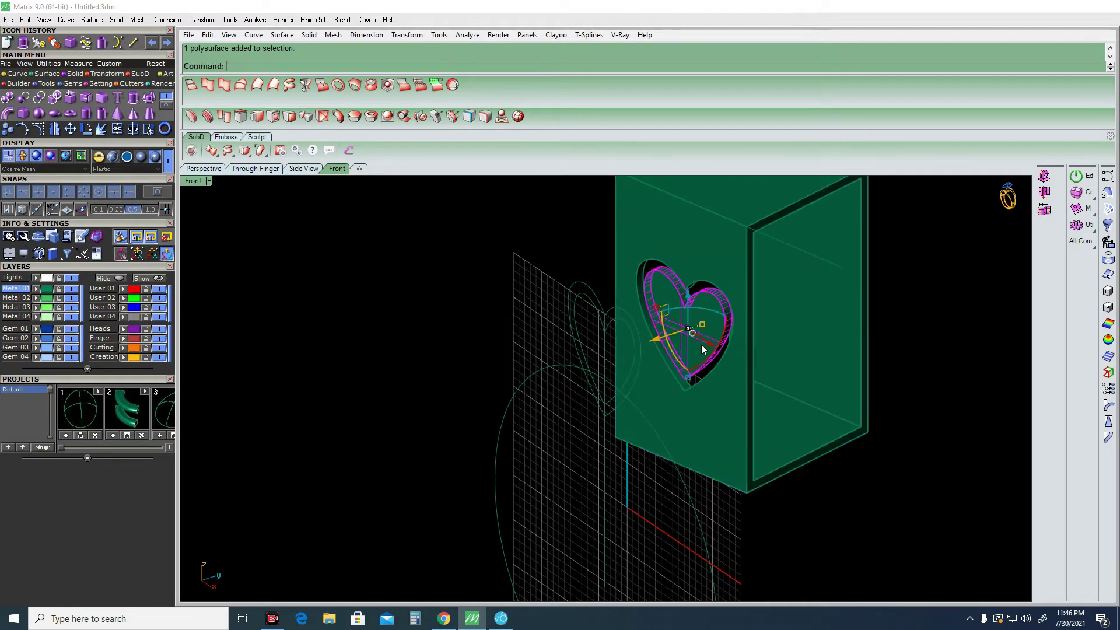
pyautogui.moveTo(717, 344)
pyautogui.mouseDown(button='right')
pyautogui.moveTo(806, 362)
pyautogui.moveTo(785, 350)
pyautogui.moveTo(794, 340)
pyautogui.moveTo(668, 360)
pyautogui.moveTo(708, 346)
pyautogui.mouseUp(button='right')
# Undo the subtraction and extrusion, then re-extrude the heart curve into a solid.
pyautogui.hotkey('ctrl', 'z')
pyautogui.hotkey('ctrl', 'z')
pyautogui.press('Escape')
pyautogui.click(708, 350)
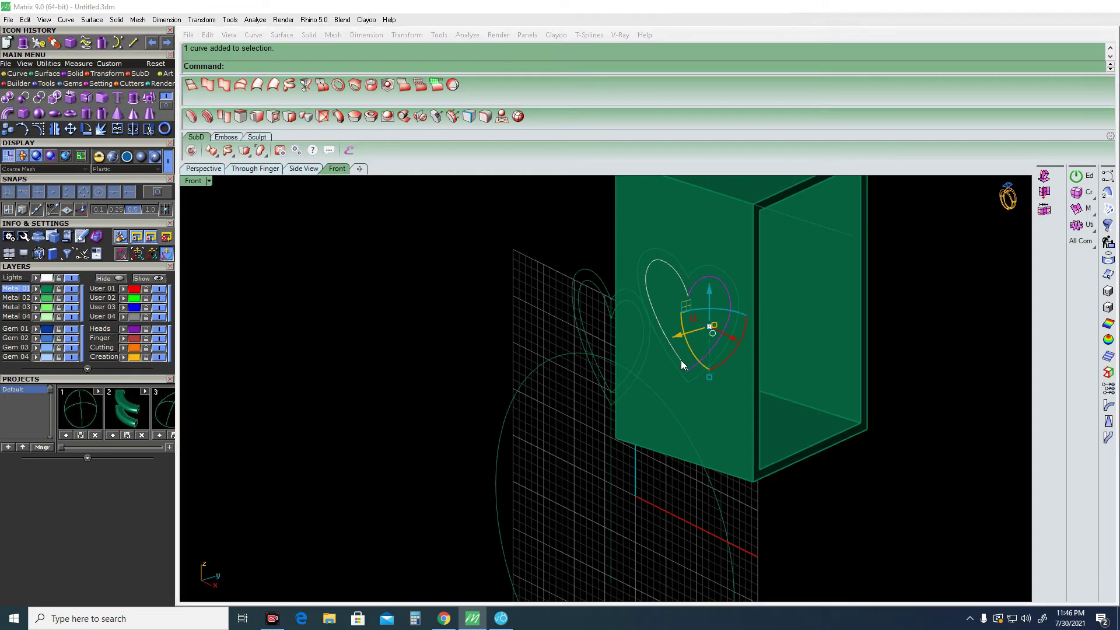
pyautogui.rightClick(680, 359)
pyautogui.click(723, 380)
pyautogui.click(729, 354)
# Subtract the heart from the box with BooleanDifference, then set the display material to Machine.
pyautogui.click(733, 388)
pyautogui.write('d')
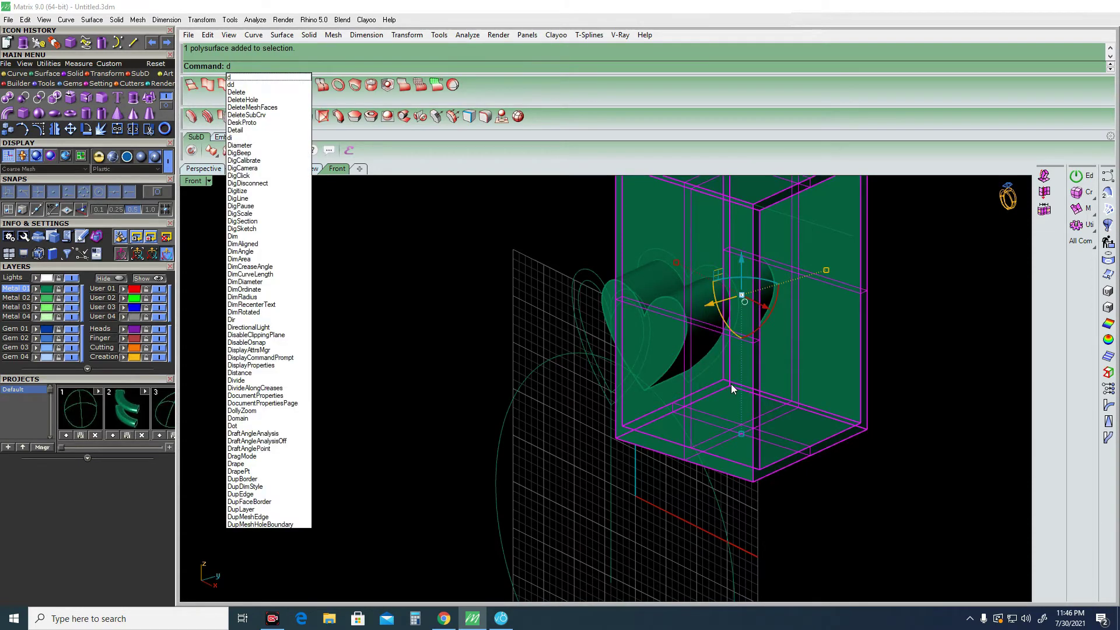
pyautogui.write('if')
pyautogui.press('Return')
pyautogui.click(687, 313)
pyautogui.press('Return')
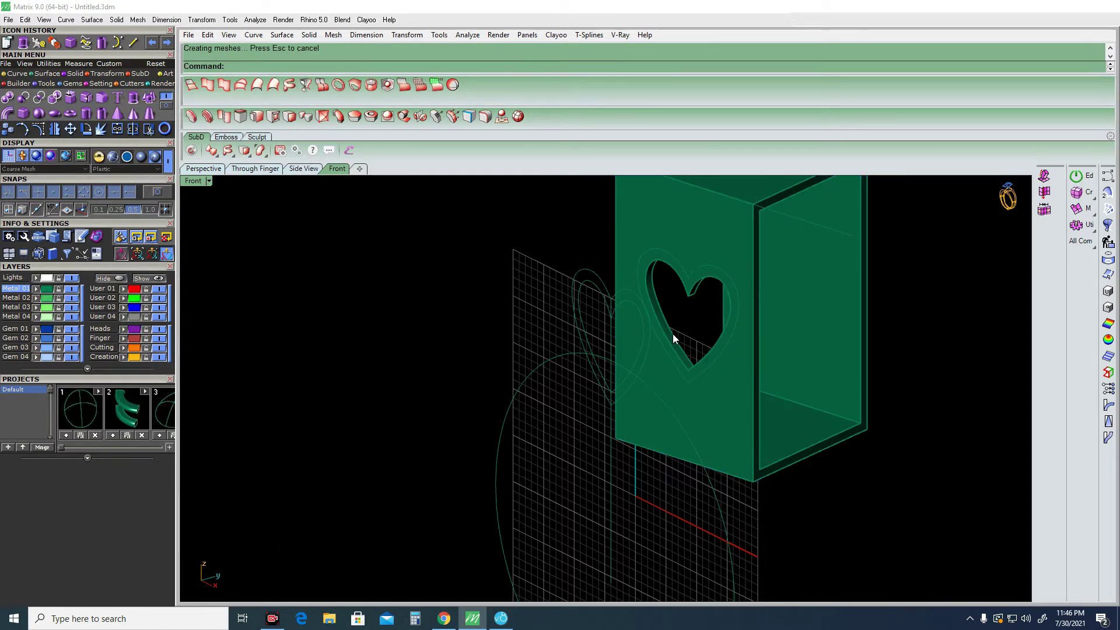
pyautogui.moveTo(675, 337); pyautogui.dragTo(636, 335, button='right')
pyautogui.click(153, 158)
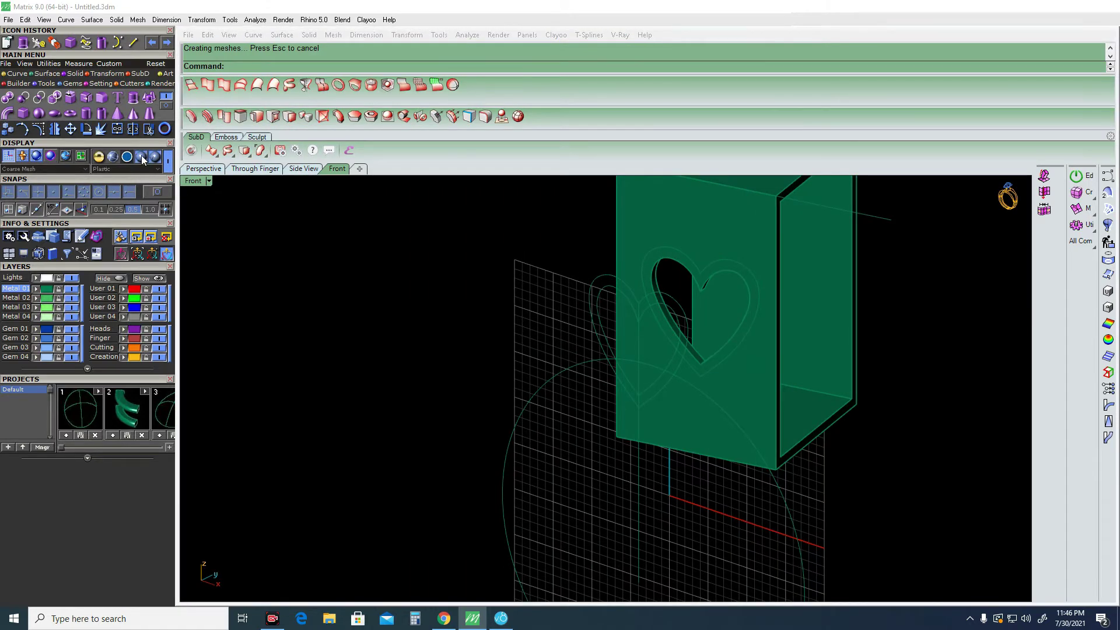
pyautogui.press('Home')
pyautogui.moveTo(937, 356)
pyautogui.mouseDown(button='right')
pyautogui.moveTo(980, 415)
pyautogui.moveTo(277, 292)
pyautogui.moveTo(233, 230)
pyautogui.moveTo(849, 288)
pyautogui.moveTo(808, 279)
pyautogui.moveTo(757, 286)
pyautogui.moveTo(872, 310)
pyautogui.moveTo(841, 348)
pyautogui.mouseUp(button='right')
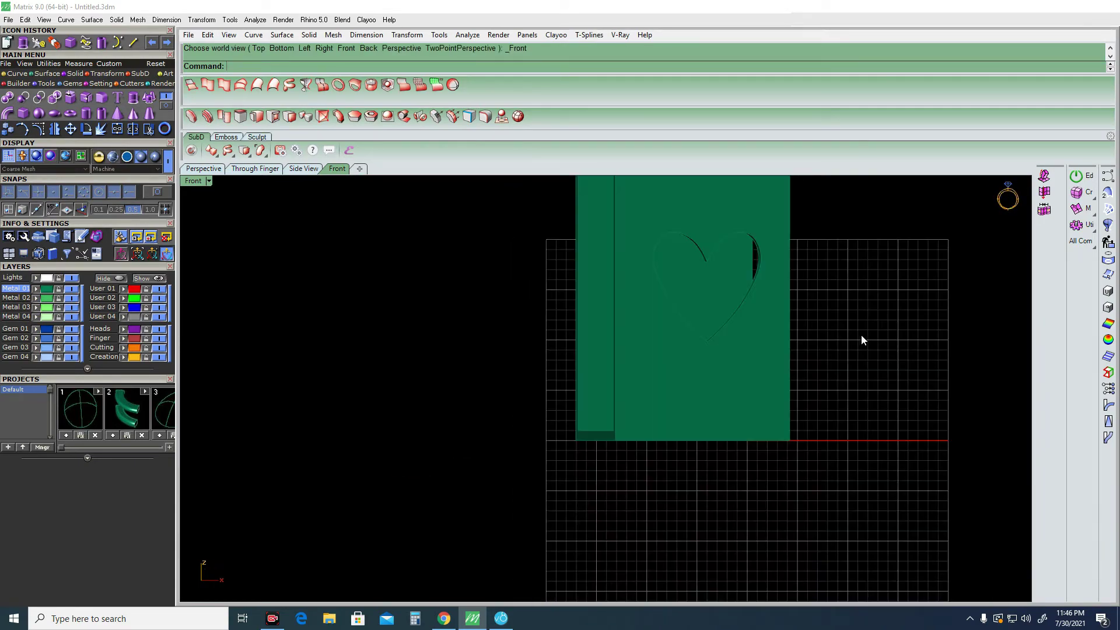
pyautogui.hotkey('ctrl', 'F2')
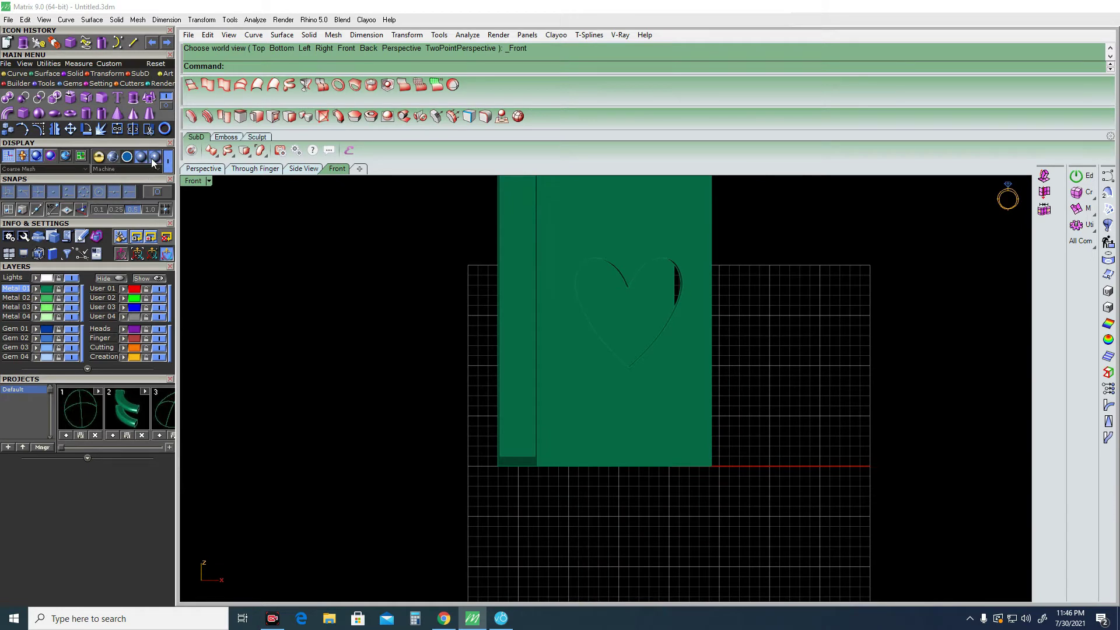
pyautogui.click(154, 157)
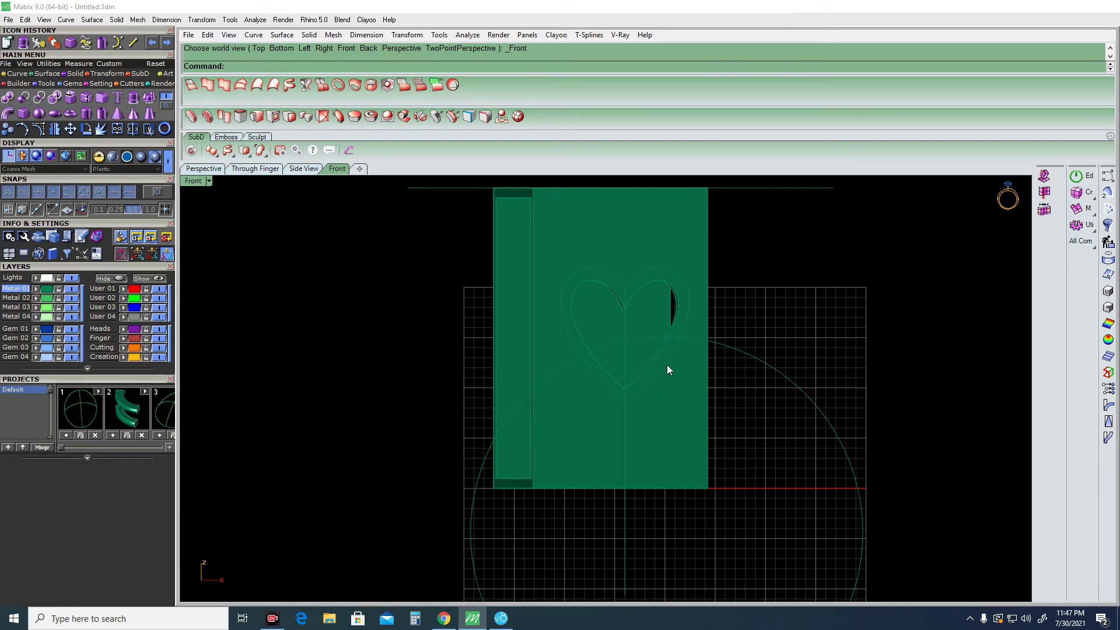
pyautogui.moveTo(684, 332); pyautogui.dragTo(684, 362, button='right')
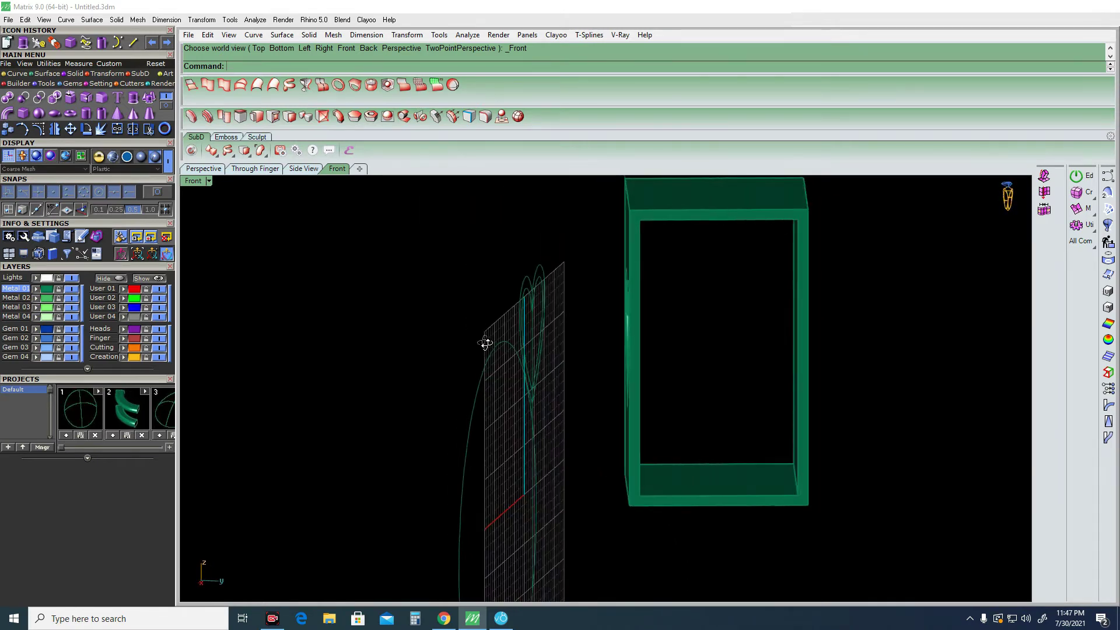
pyautogui.moveTo(683, 362); pyautogui.dragTo(598, 367, button='right')
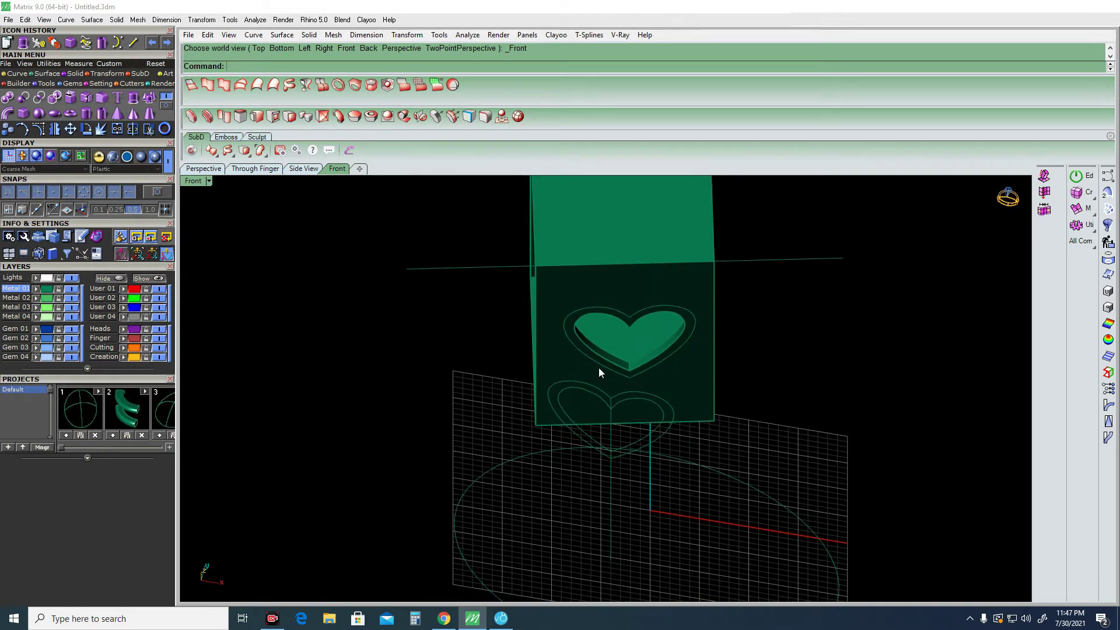
# Show the Curve tools, tilt the Top view into a 3D angle, and select the box.
pyautogui.click(16, 74)
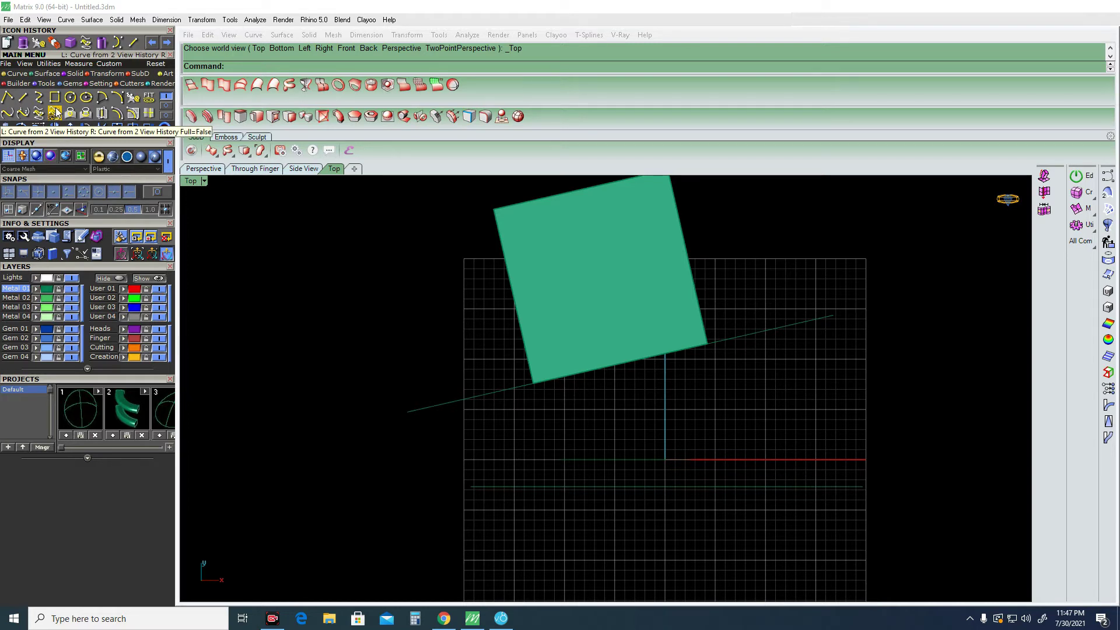
pyautogui.scroll(-3, 702, 380)
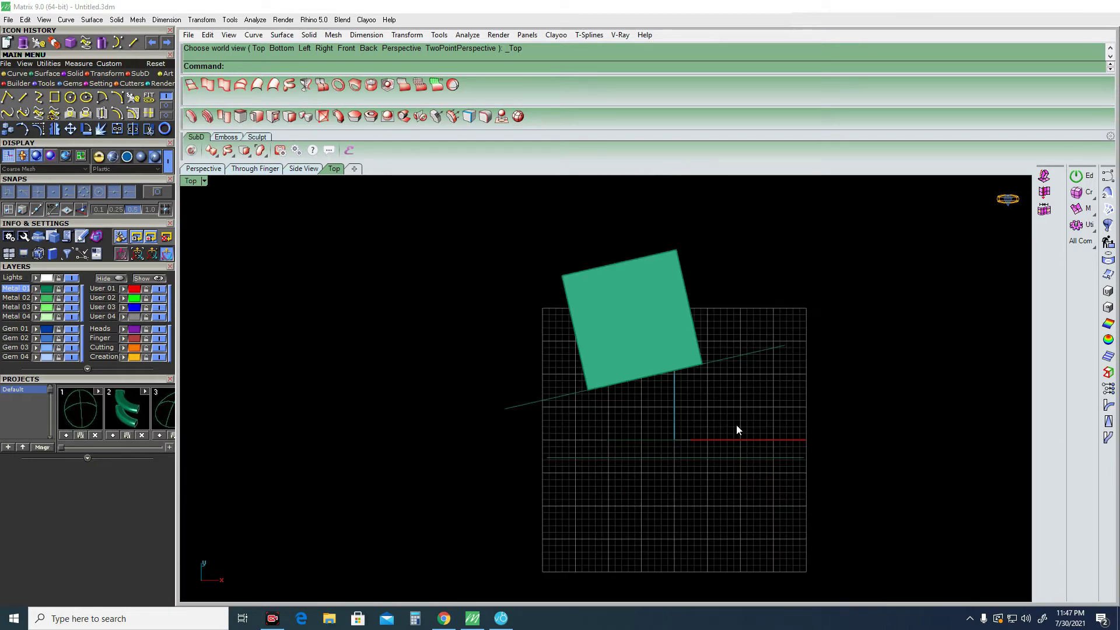
pyautogui.moveTo(732, 423)
pyautogui.mouseDown(button='right')
pyautogui.moveTo(717, 362)
pyautogui.moveTo(718, 382)
pyautogui.mouseUp(button='right')
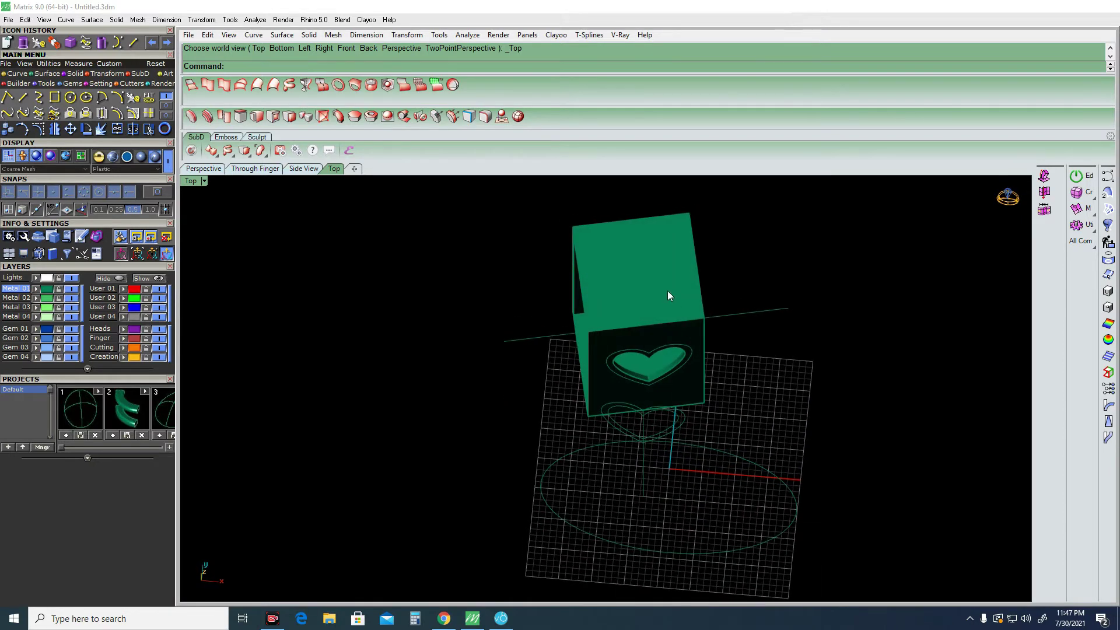
pyautogui.click(659, 261)
# Try moving the box, then undo the move and cancel the accidental stretch.
pyautogui.moveTo(705, 340); pyautogui.dragTo(751, 321)
pyautogui.hotkey('ctrl', 'z')
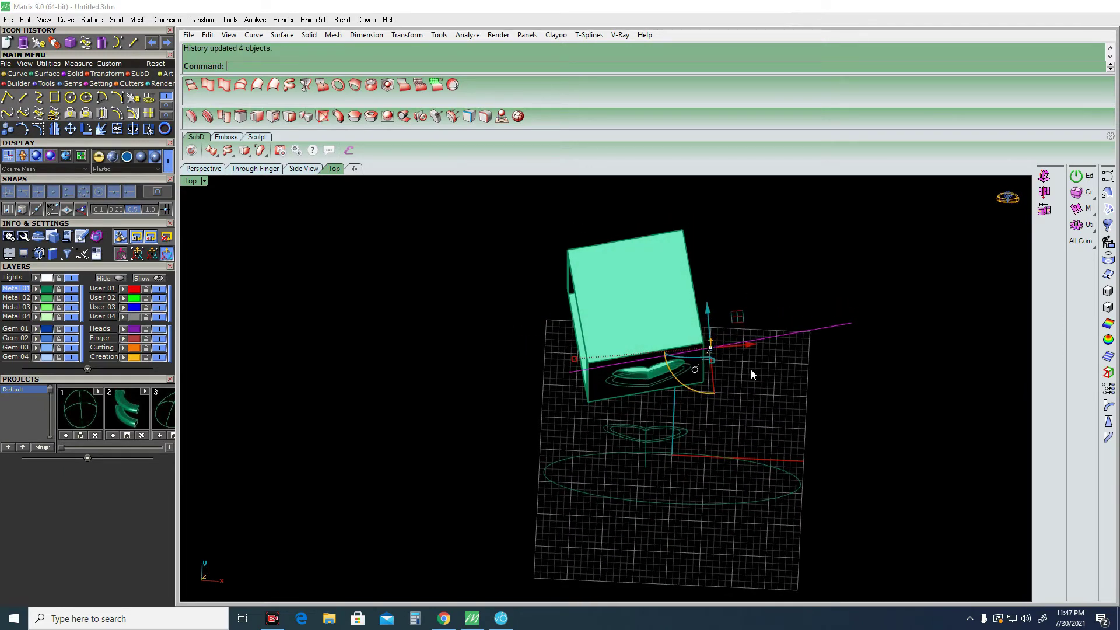
pyautogui.moveTo(686, 348); pyautogui.dragTo(800, 327)
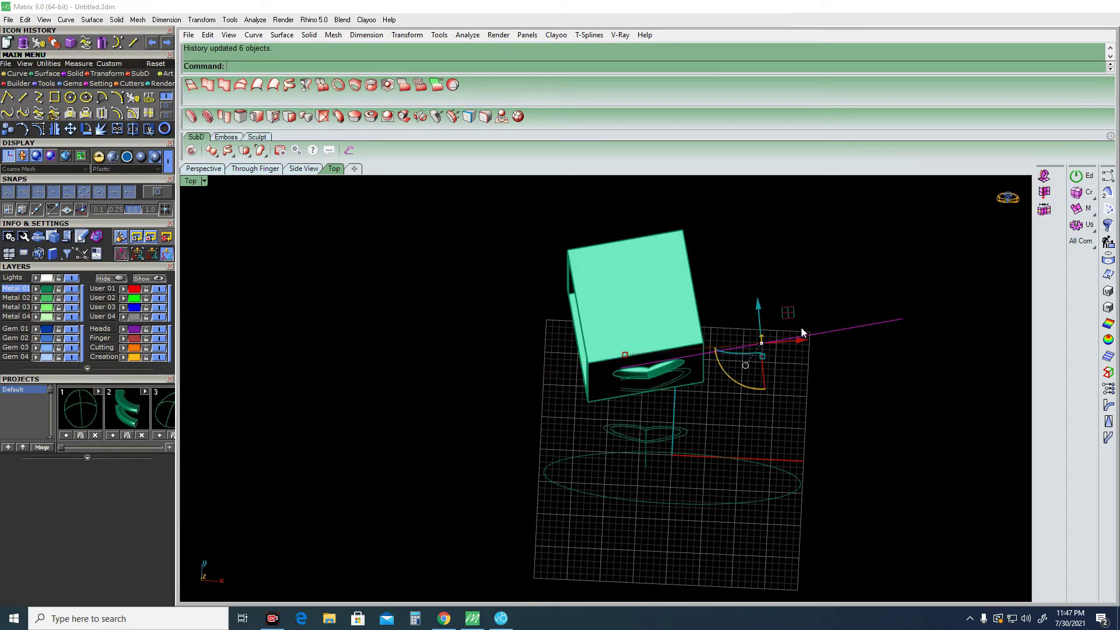
pyautogui.press('Escape')
# Try shifting the heart curves right along X, then undo the moves and clear the selection.
pyautogui.click(670, 435)
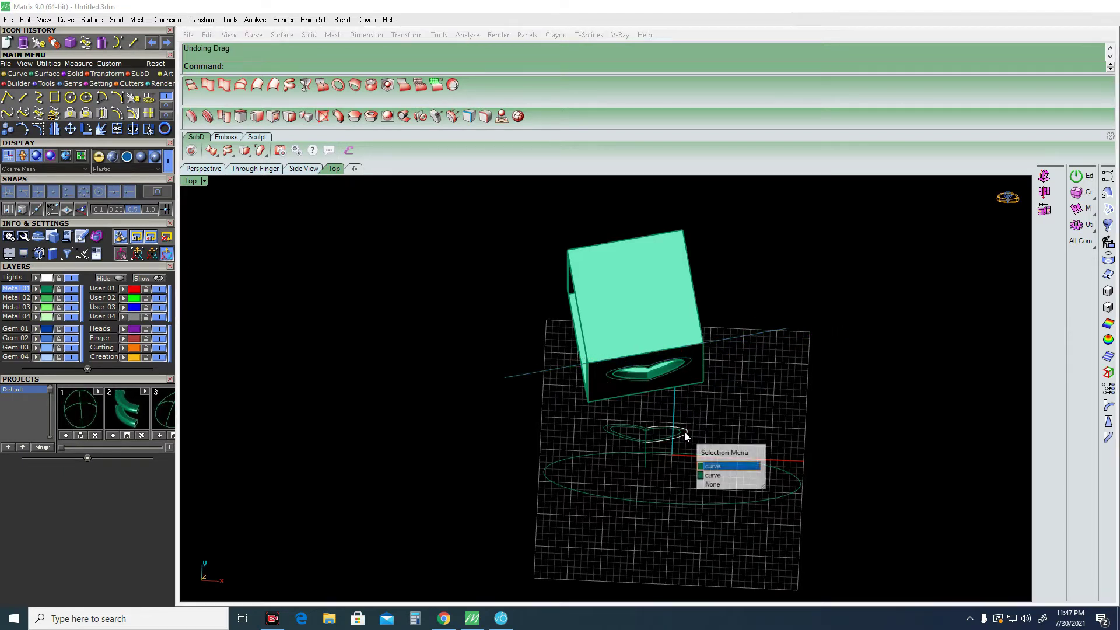
pyautogui.moveTo(709, 418); pyautogui.dragTo(614, 436)
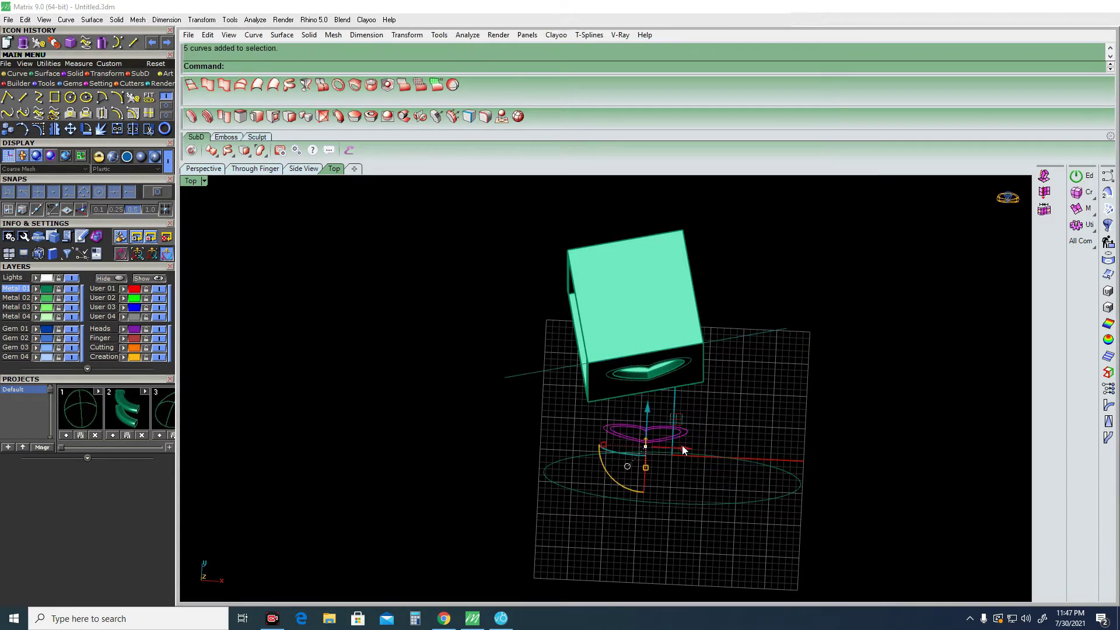
pyautogui.moveTo(682, 445); pyautogui.dragTo(787, 438)
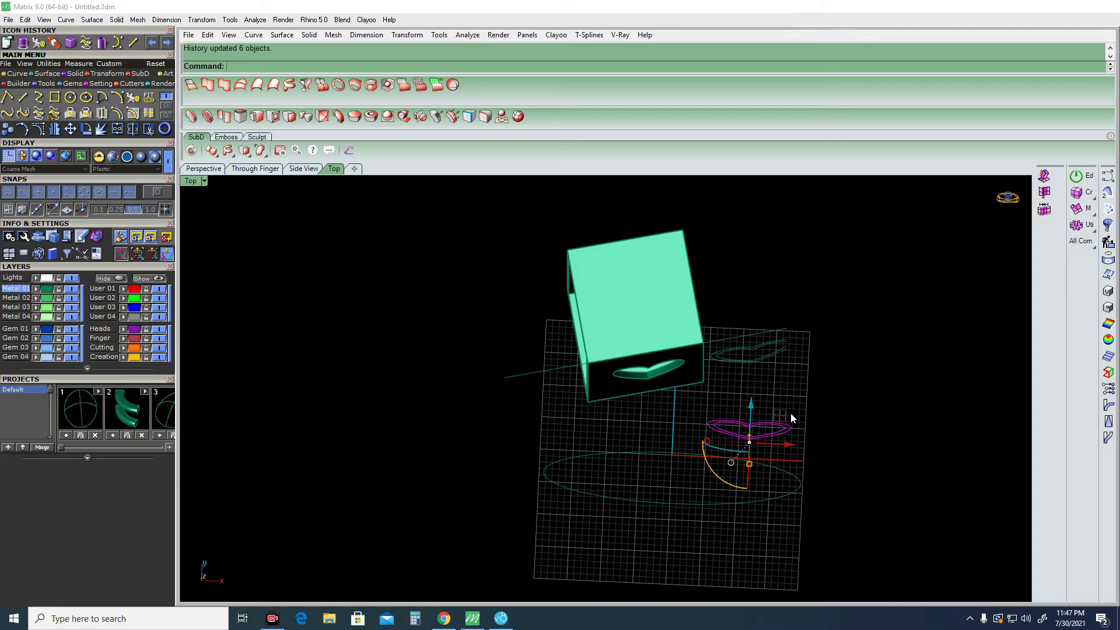
pyautogui.scroll(3, 795, 408)
pyautogui.scroll(2, 782, 393)
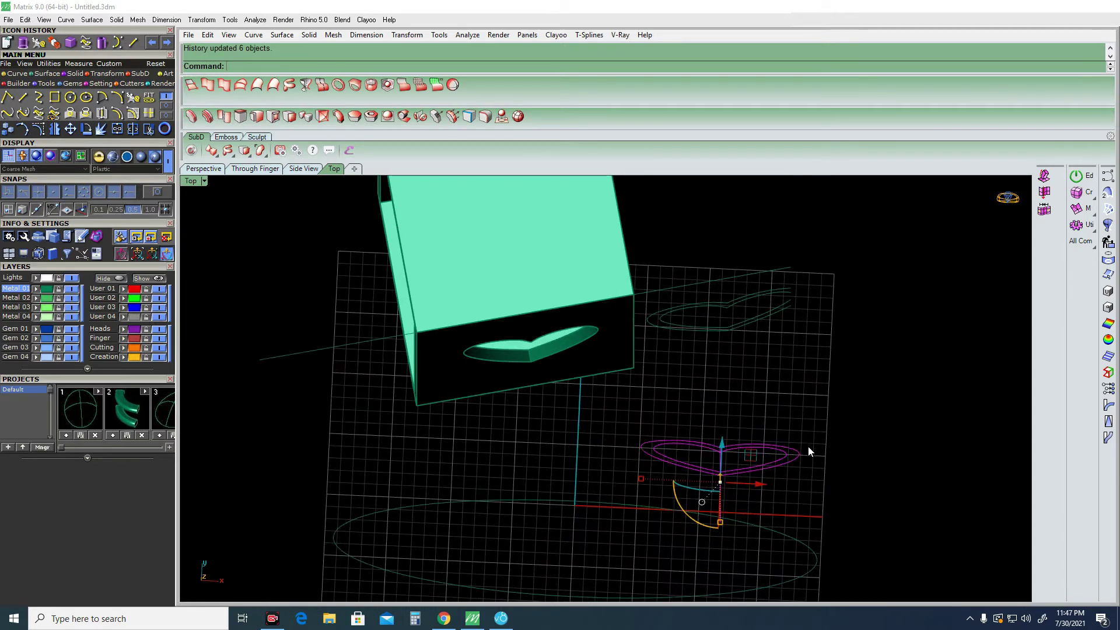
pyautogui.moveTo(750, 478); pyautogui.dragTo(824, 478)
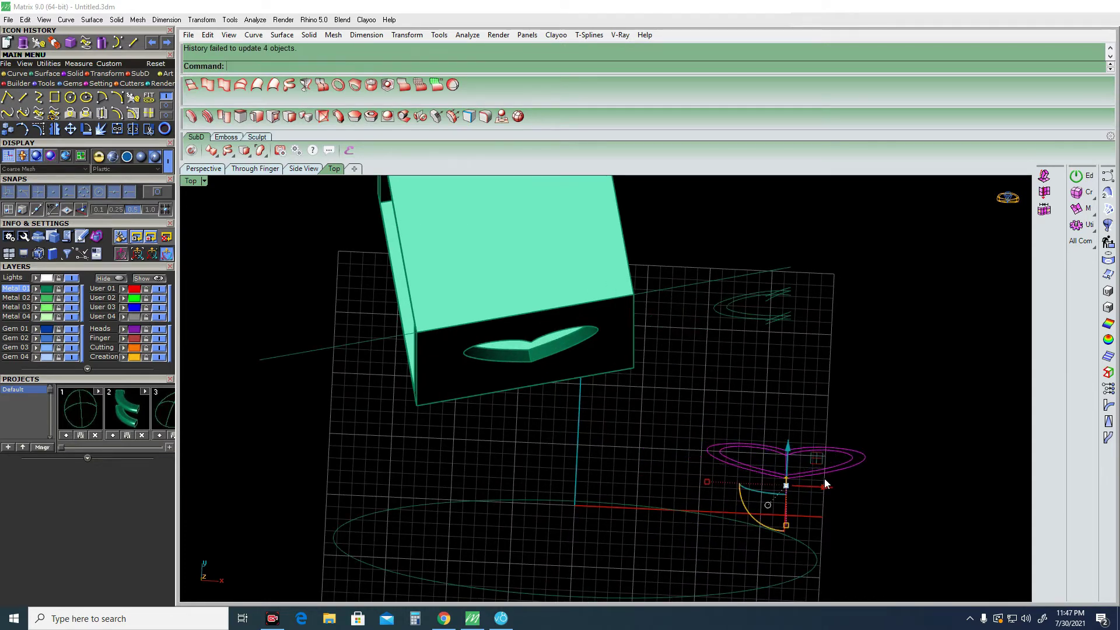
pyautogui.click(824, 479)
pyautogui.hotkey('ctrl', 'z')
pyautogui.hotkey('ctrl', 'z')
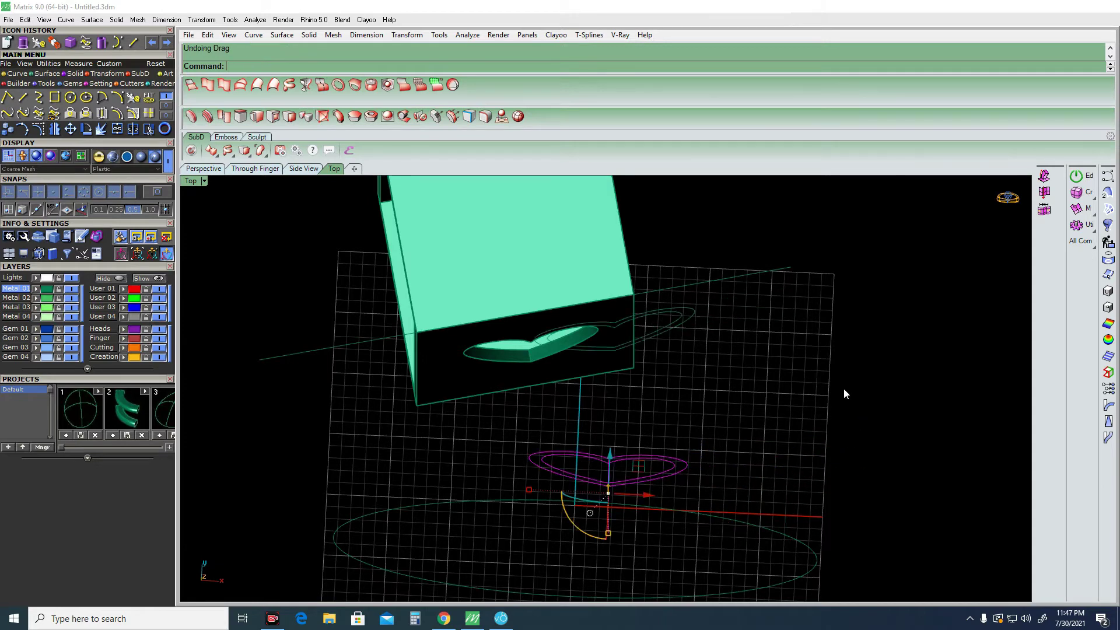
pyautogui.scroll(-3, 719, 422)
pyautogui.press('Escape')
# Tilt the view and try moving the large ground circle, then undo it.
pyautogui.moveTo(719, 422)
pyautogui.mouseDown(button='right')
pyautogui.moveTo(763, 401)
pyautogui.moveTo(827, 417)
pyautogui.moveTo(703, 425)
pyautogui.mouseUp(button='right')
pyautogui.scroll(2, 702, 426)
pyautogui.scroll(3, 682, 460)
pyautogui.moveTo(538, 508); pyautogui.dragTo(708, 309)
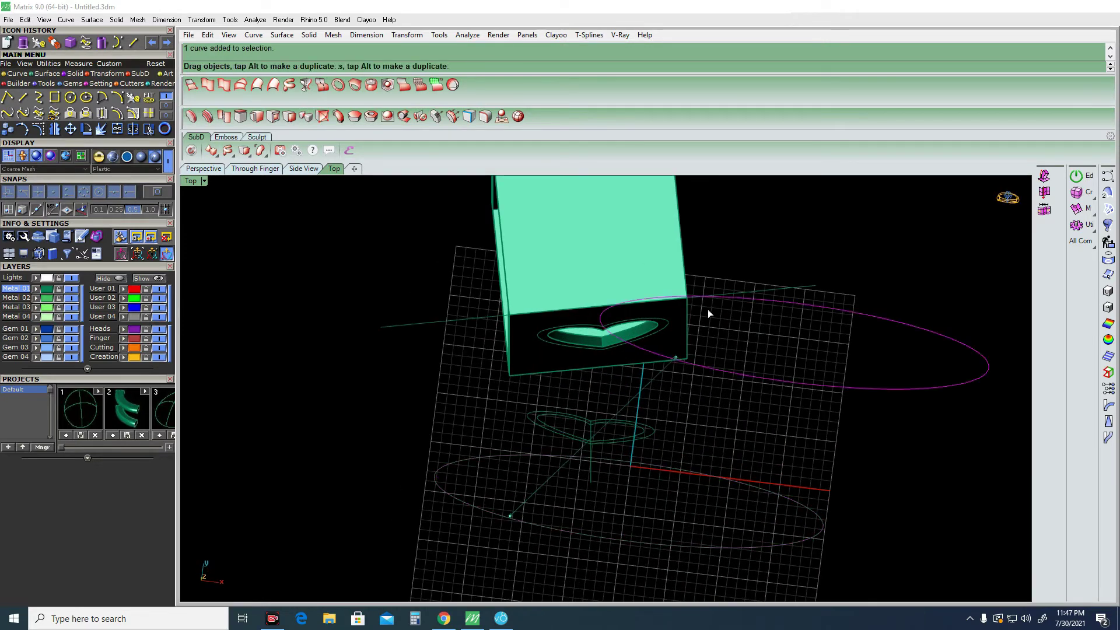
pyautogui.hotkey('ctrl', 'z')
pyautogui.scroll(-3, 666, 408)
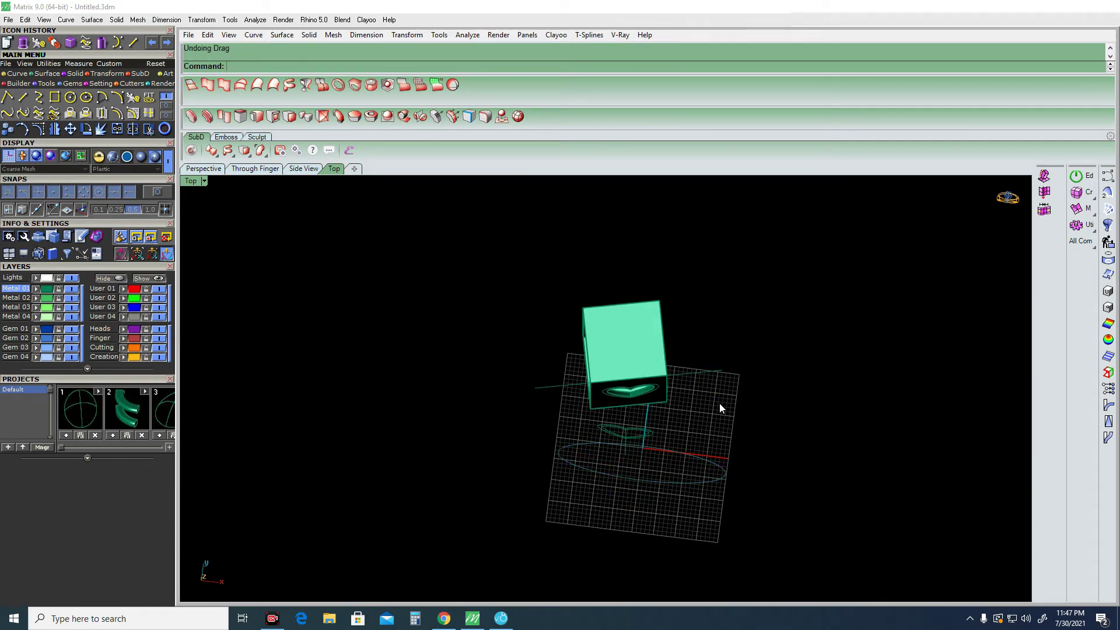
pyautogui.scroll(2, 719, 403)
# Delete the heart trim curves on the box face and run Untrim.
pyautogui.moveTo(508, 434); pyautogui.dragTo(705, 319)
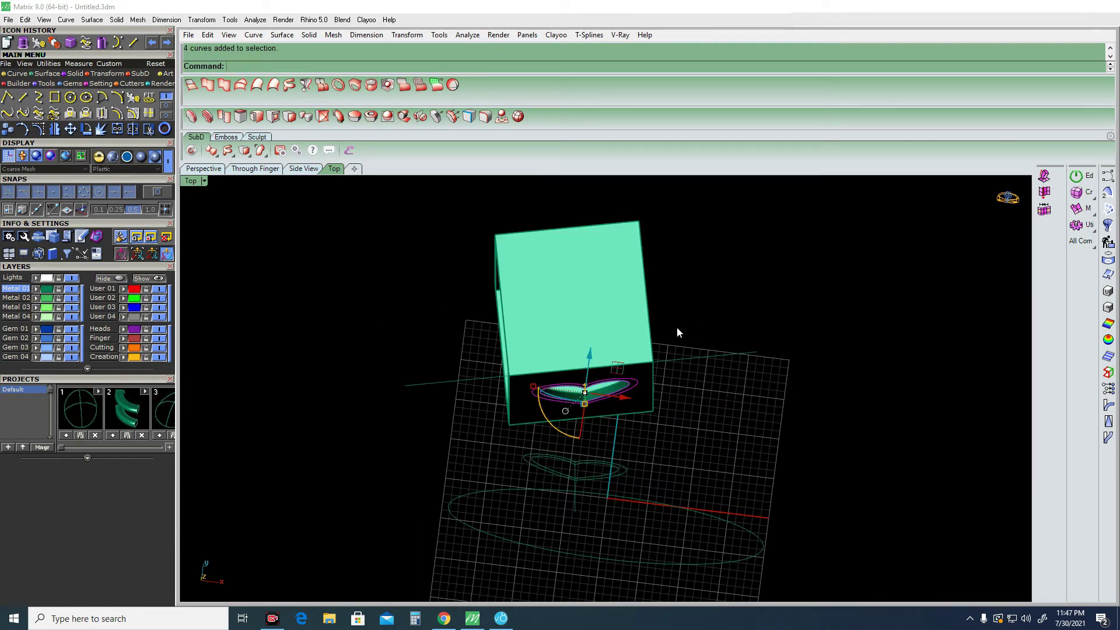
pyautogui.press('Delete')
pyautogui.write('untrim')
pyautogui.press('Return')
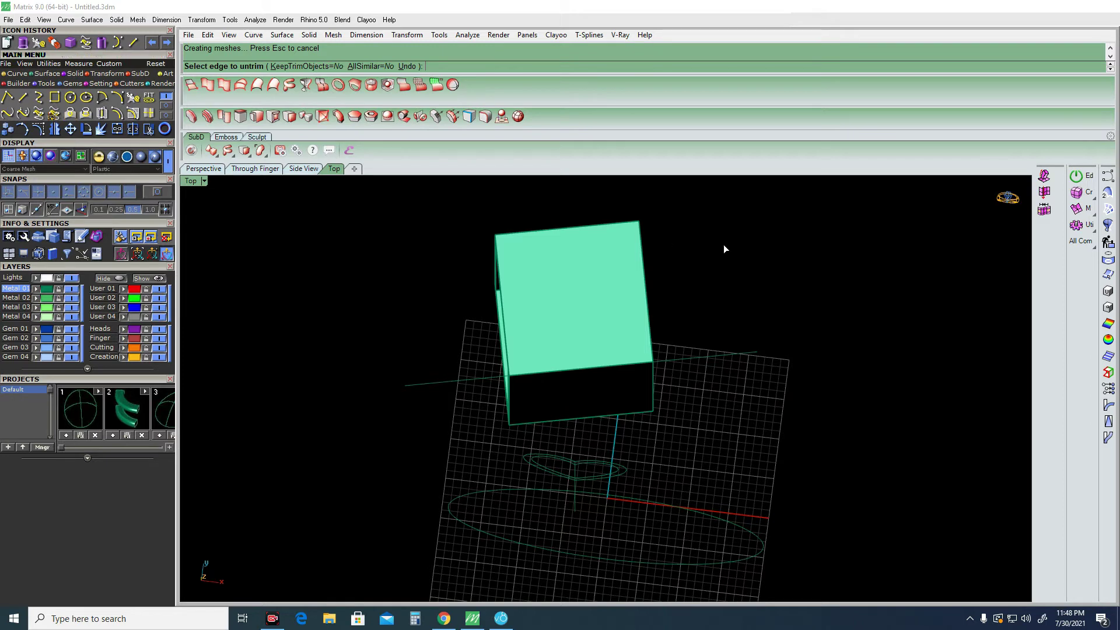
# Run Curve from 2 View History on the side-profile curve and heart curve, accepting Full=True.
pyautogui.press('Escape')
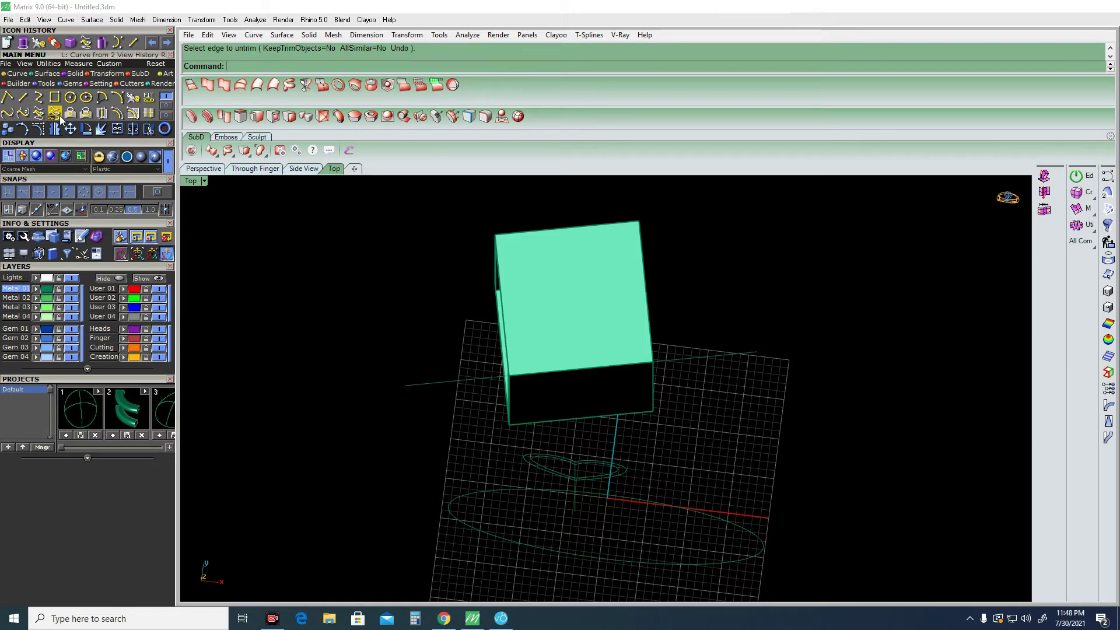
pyautogui.click(58, 110)
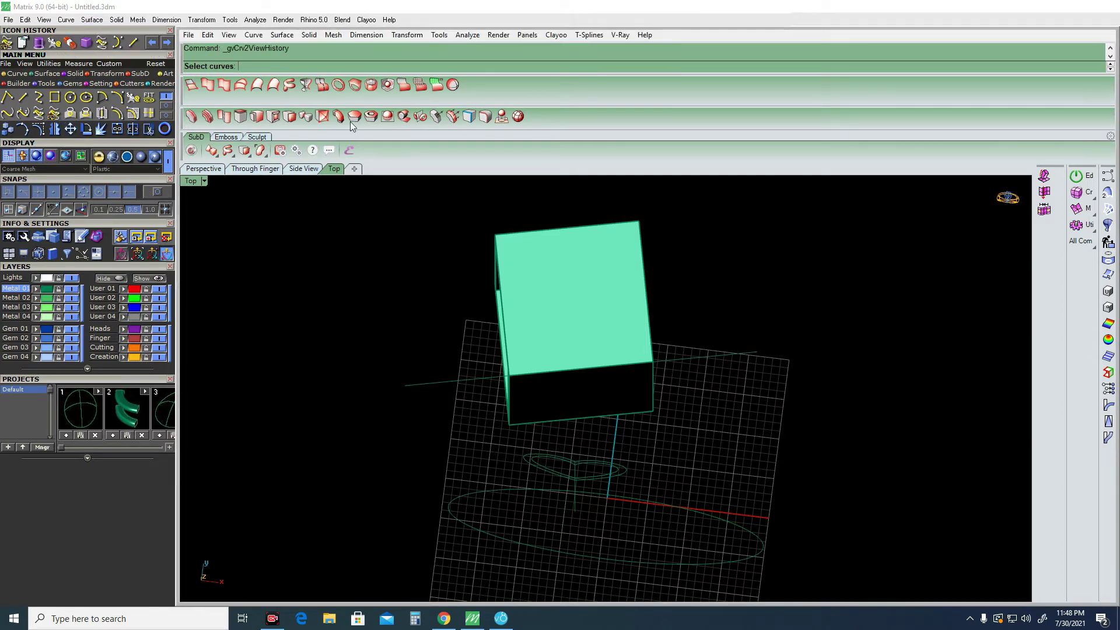
pyautogui.click(628, 470)
pyautogui.press('Return')
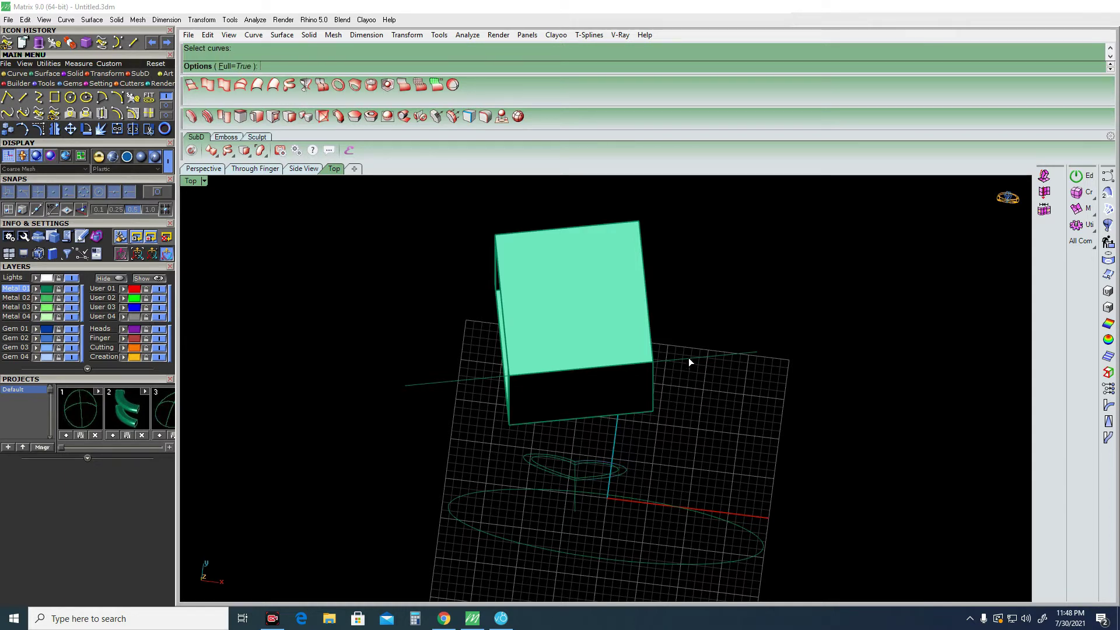
pyautogui.press('Return')
pyautogui.press('Return')
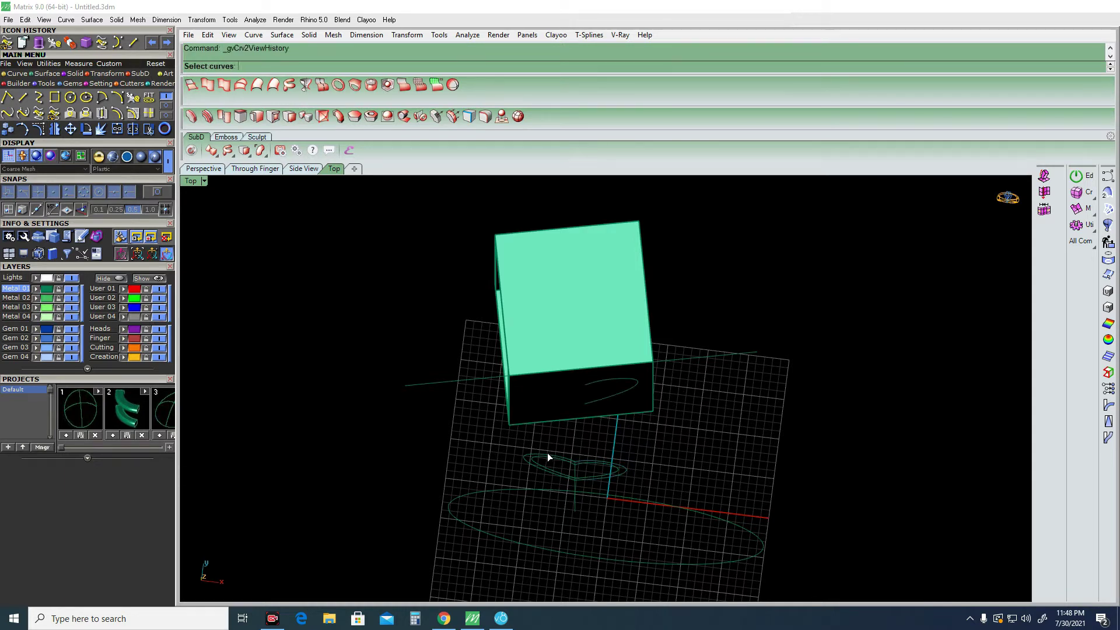
pyautogui.click(548, 454)
pyautogui.press('Return')
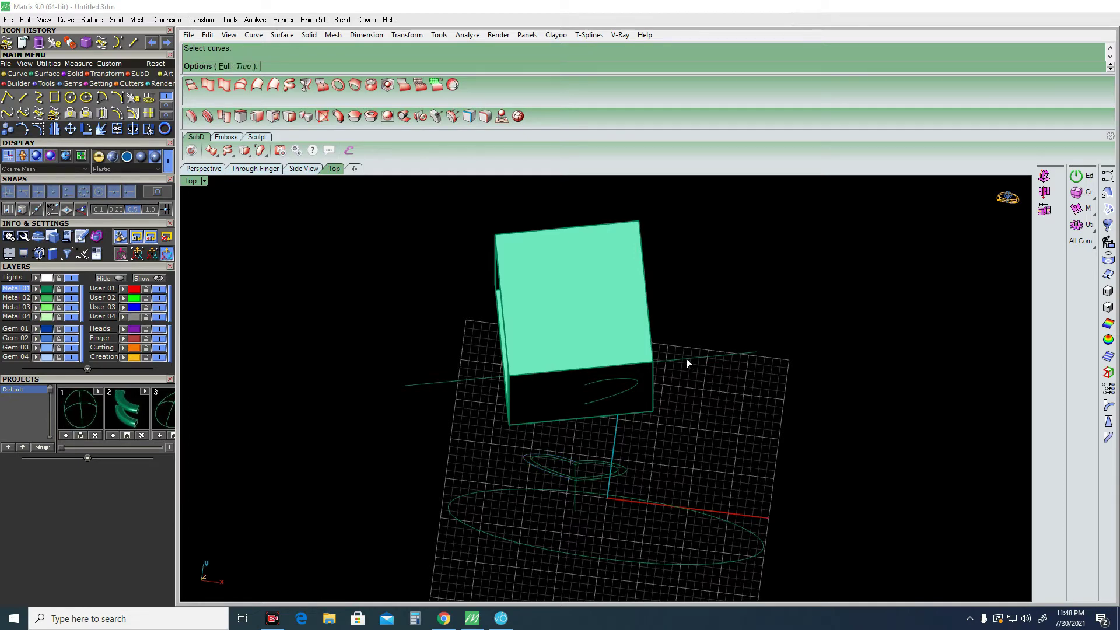
pyautogui.press('Return')
pyautogui.moveTo(684, 400); pyautogui.dragTo(691, 402, button='right')
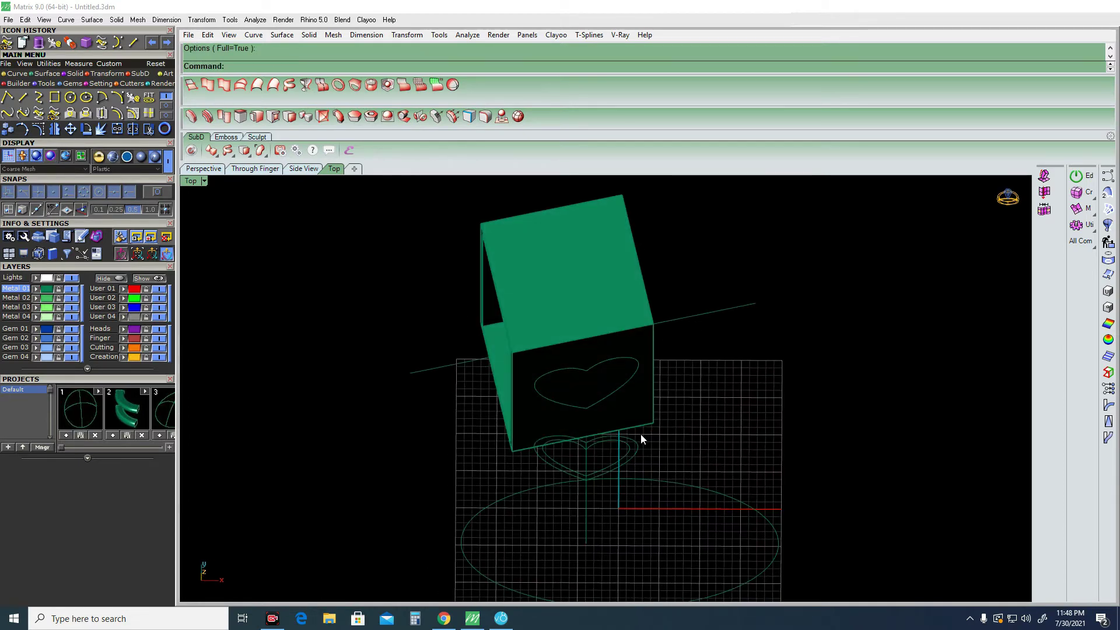
# Move the lower heart curve out to the right of the box, undoing a stray line move.
pyautogui.click(639, 298)
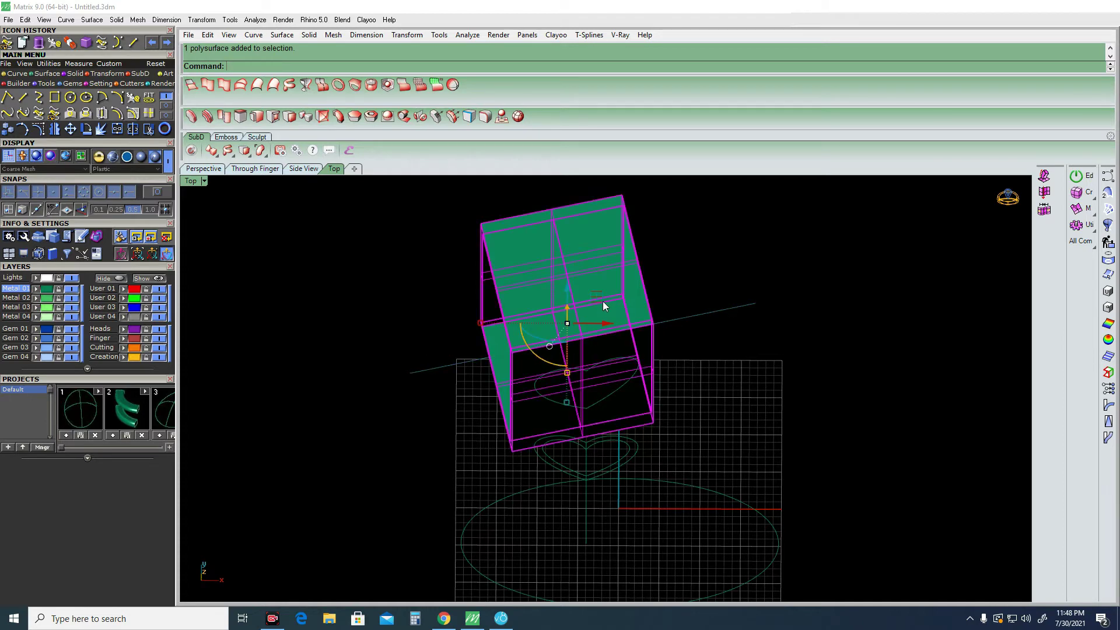
pyautogui.moveTo(690, 316); pyautogui.dragTo(741, 309)
pyautogui.hotkey('ctrl', 'z')
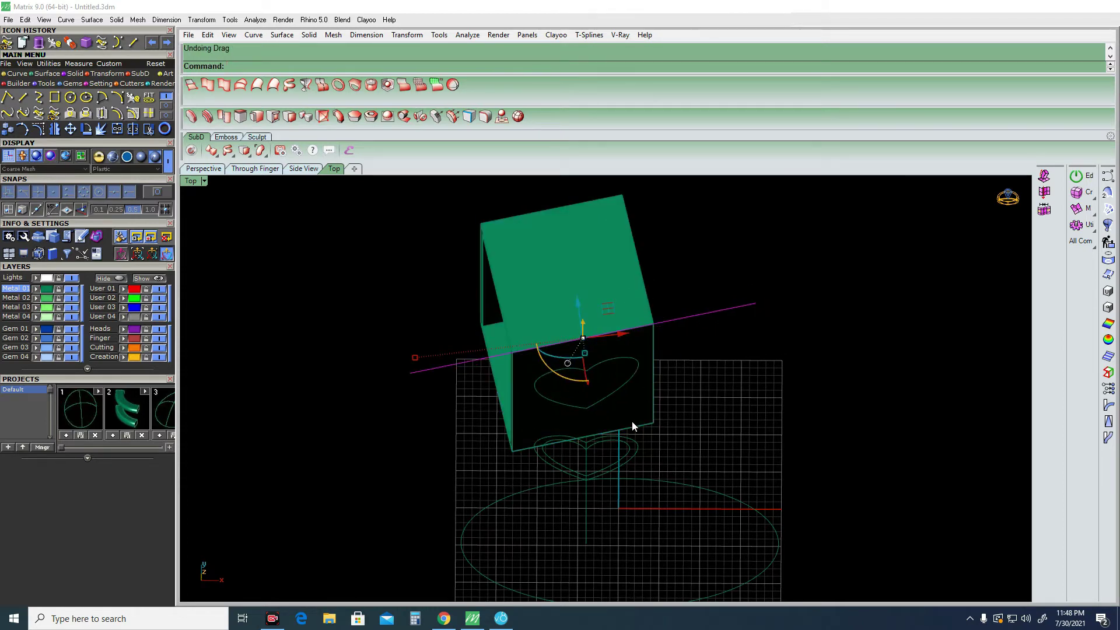
pyautogui.click(636, 442)
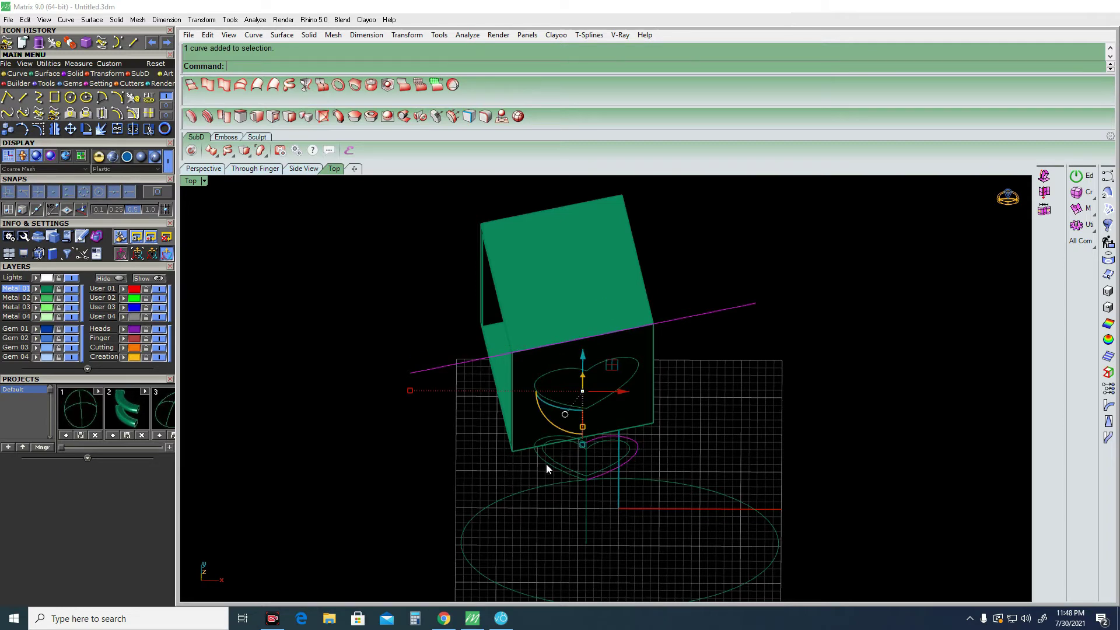
pyautogui.moveTo(625, 394); pyautogui.dragTo(835, 392)
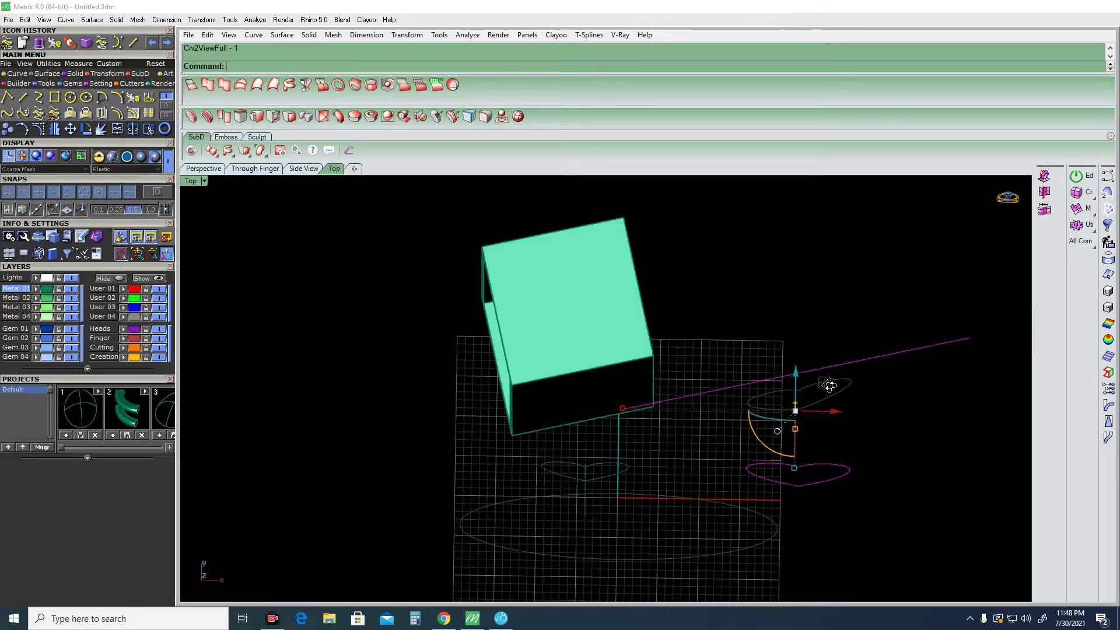
# Check the moved heart from top and tilted views, then deselect it.
pyautogui.moveTo(835, 392); pyautogui.dragTo(751, 310, button='right')
pyautogui.hotkey('ctrl', 'F1')
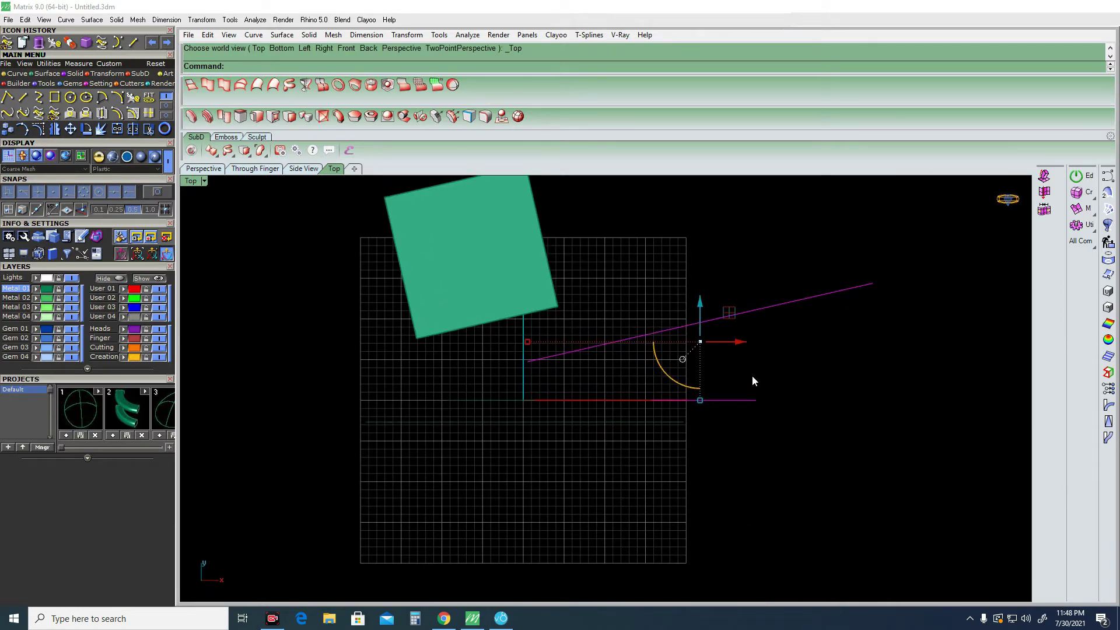
pyautogui.moveTo(751, 375)
pyautogui.mouseDown(button='right')
pyautogui.moveTo(758, 333)
pyautogui.moveTo(814, 233)
pyautogui.mouseUp(button='right')
pyautogui.click(798, 325)
# Undo trial line and heart moves, then window-select the unwanted generated heart curve.
pyautogui.click(705, 285)
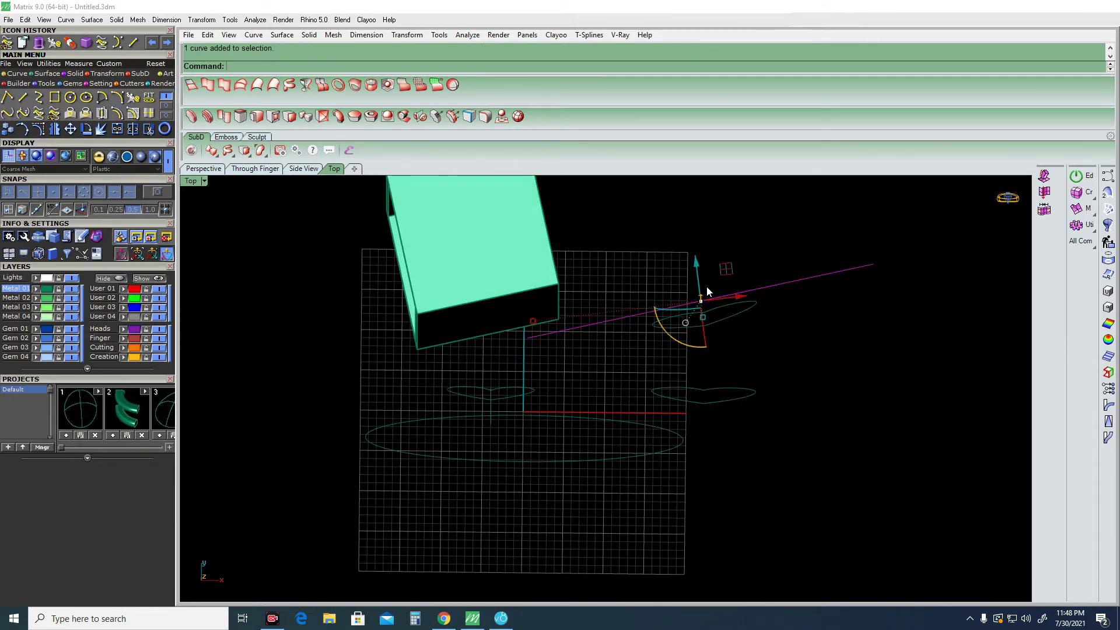
pyautogui.moveTo(698, 267); pyautogui.dragTo(688, 218)
pyautogui.hotkey('ctrl', 'z')
pyautogui.moveTo(772, 374); pyautogui.dragTo(662, 400)
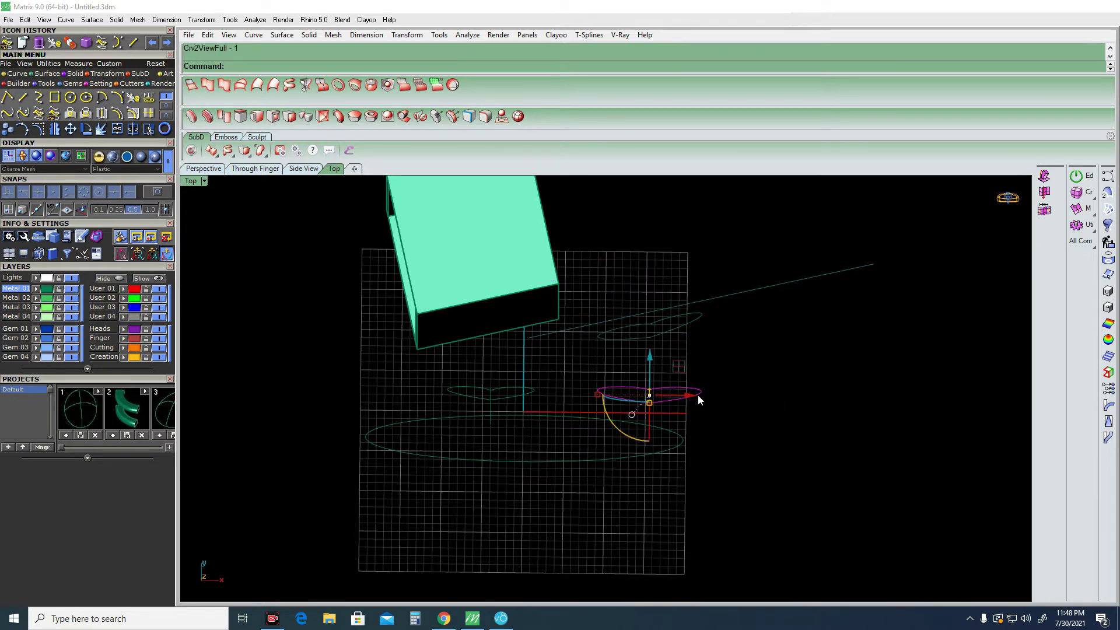
pyautogui.hotkey('ctrl', 'z')
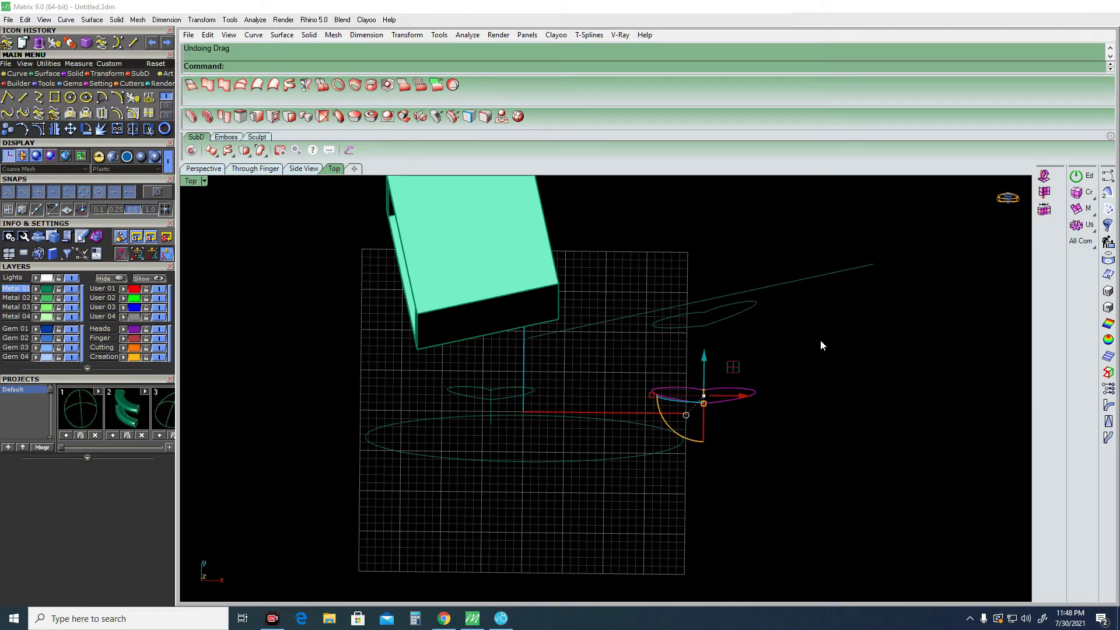
pyautogui.click(773, 338)
pyautogui.moveTo(773, 335); pyautogui.dragTo(769, 339, button='right')
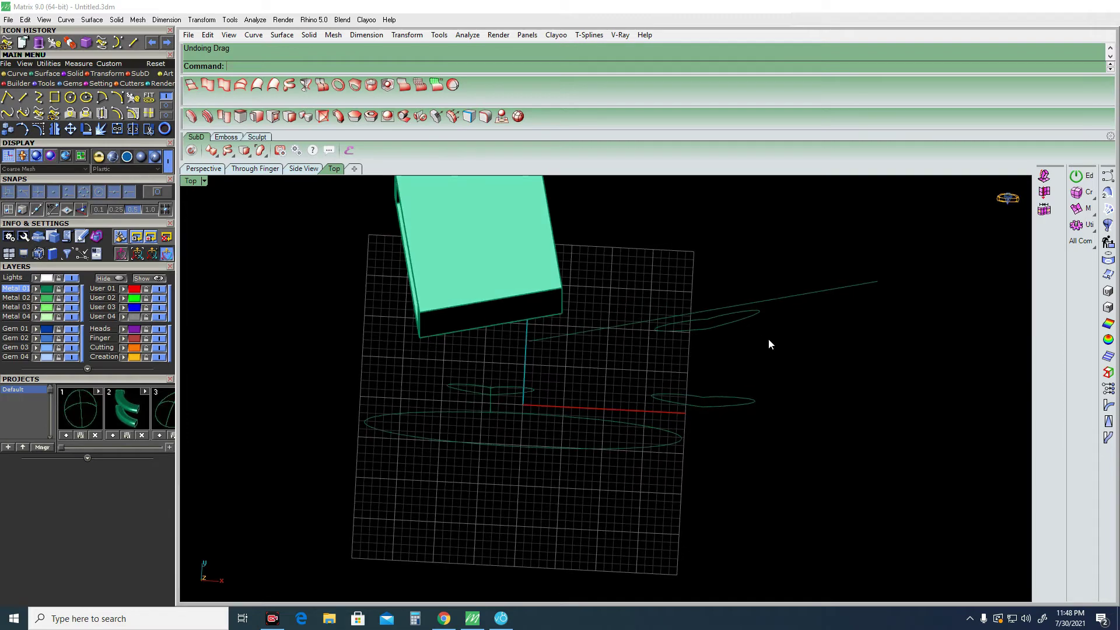
pyautogui.moveTo(704, 327); pyautogui.dragTo(704, 329)
# Delete the unwanted heart curve and make a first, cancelled Crv2View attempt.
pyautogui.press('Delete')
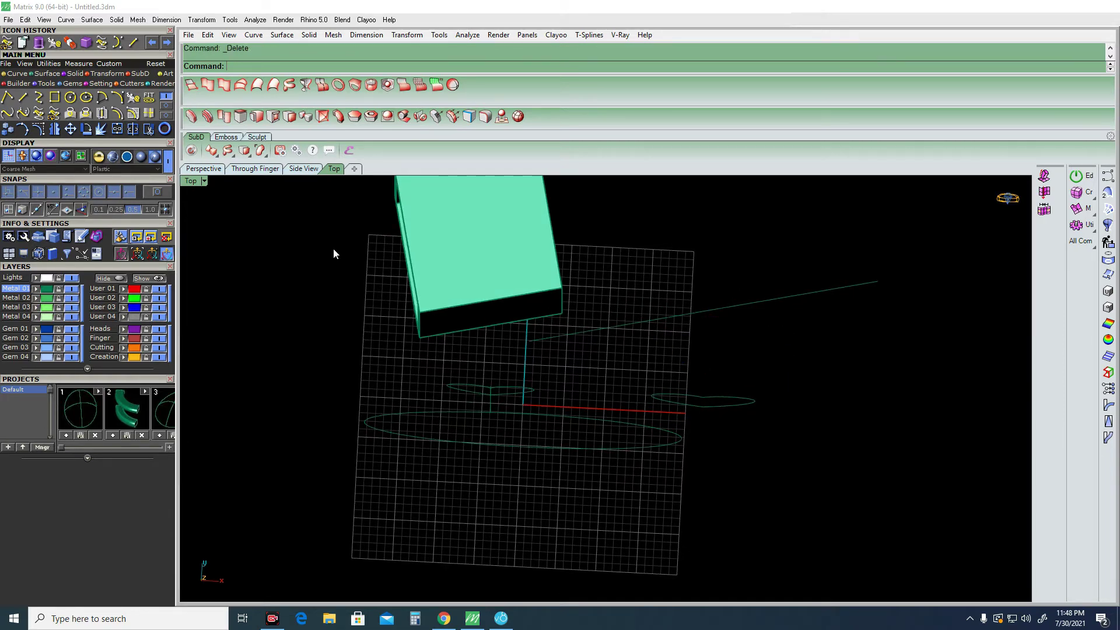
pyautogui.click(38, 128)
pyautogui.moveTo(738, 408); pyautogui.dragTo(737, 408)
pyautogui.click(732, 305)
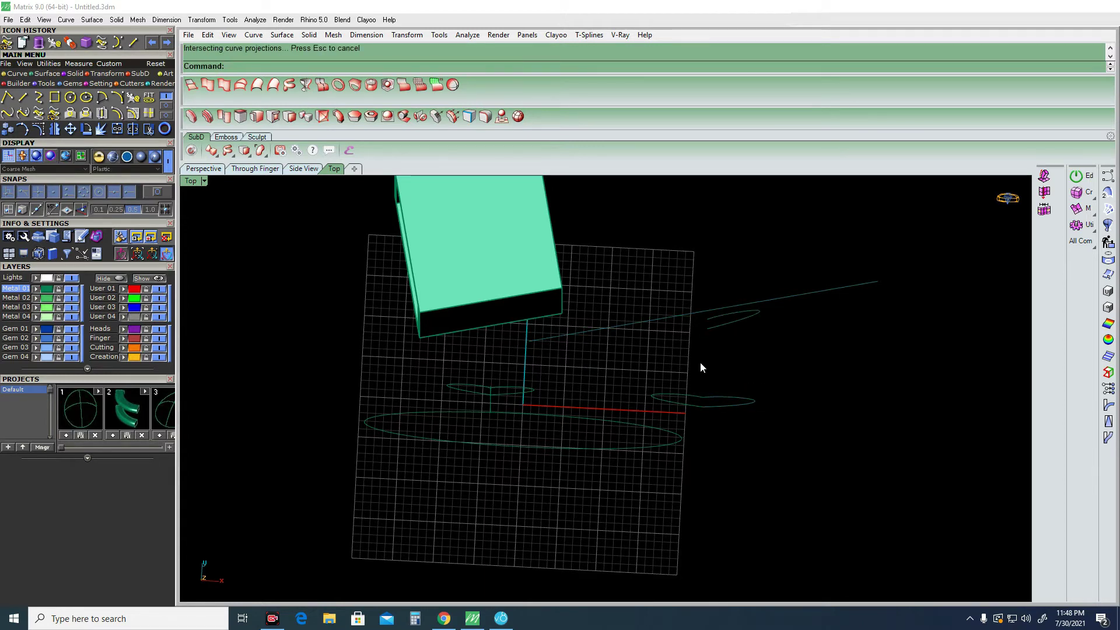
pyautogui.click(673, 318)
pyautogui.press('Escape')
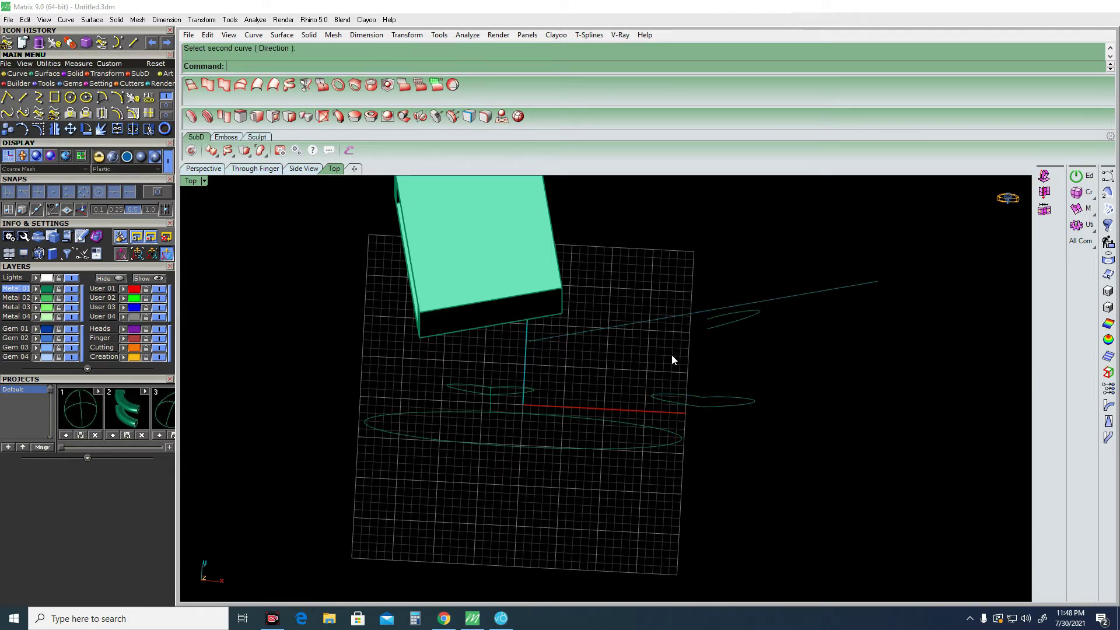
pyautogui.click(675, 392)
pyautogui.click(662, 319)
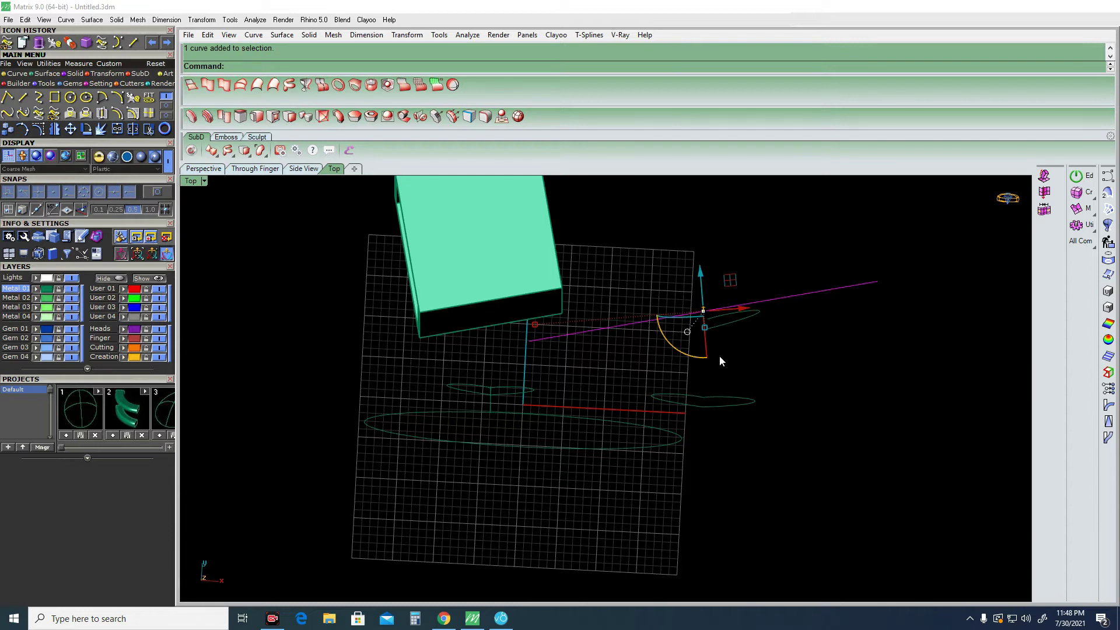
pyautogui.press('Escape')
# Build the 3D heart curve from the side-view curve and long line, test-moving then undoing it.
pyautogui.click(37, 113)
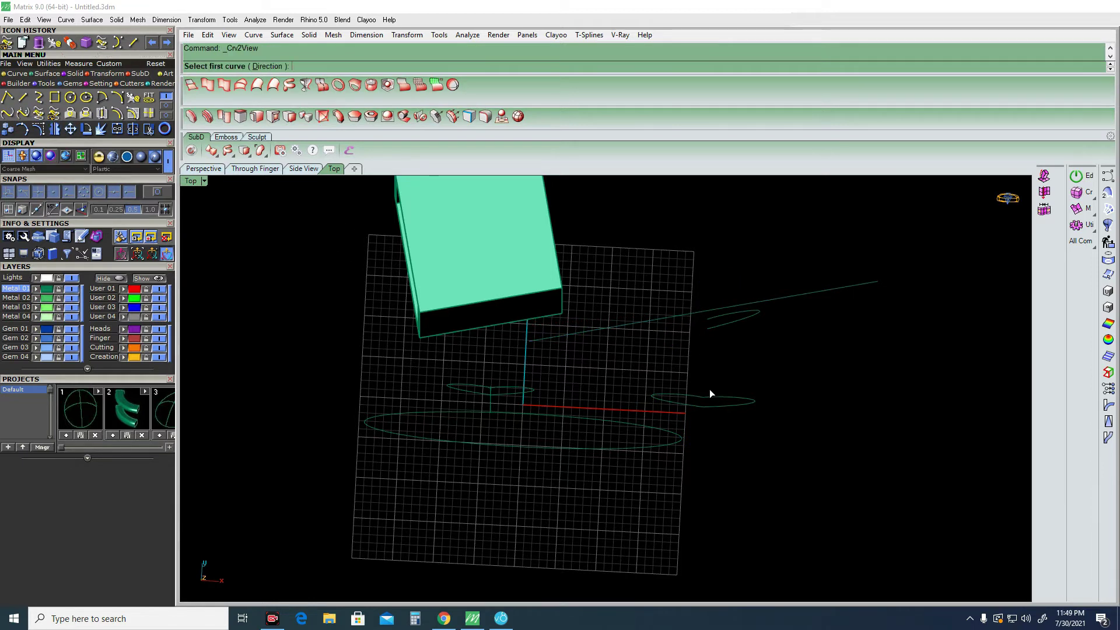
pyautogui.click(673, 395)
pyautogui.click(660, 319)
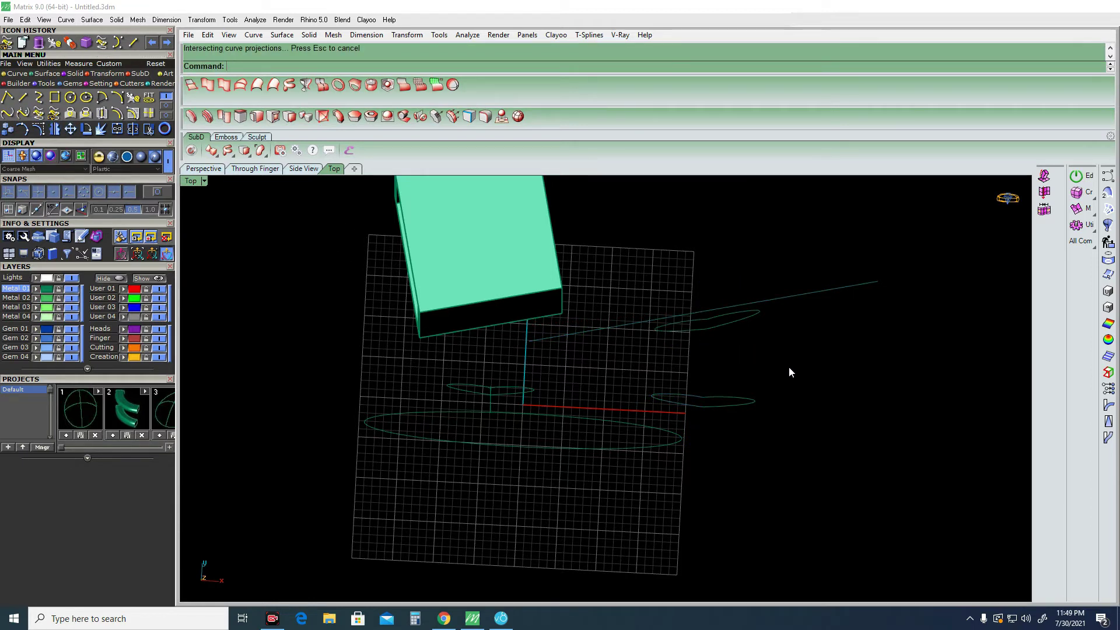
pyautogui.click(740, 403)
pyautogui.moveTo(741, 403); pyautogui.dragTo(707, 402)
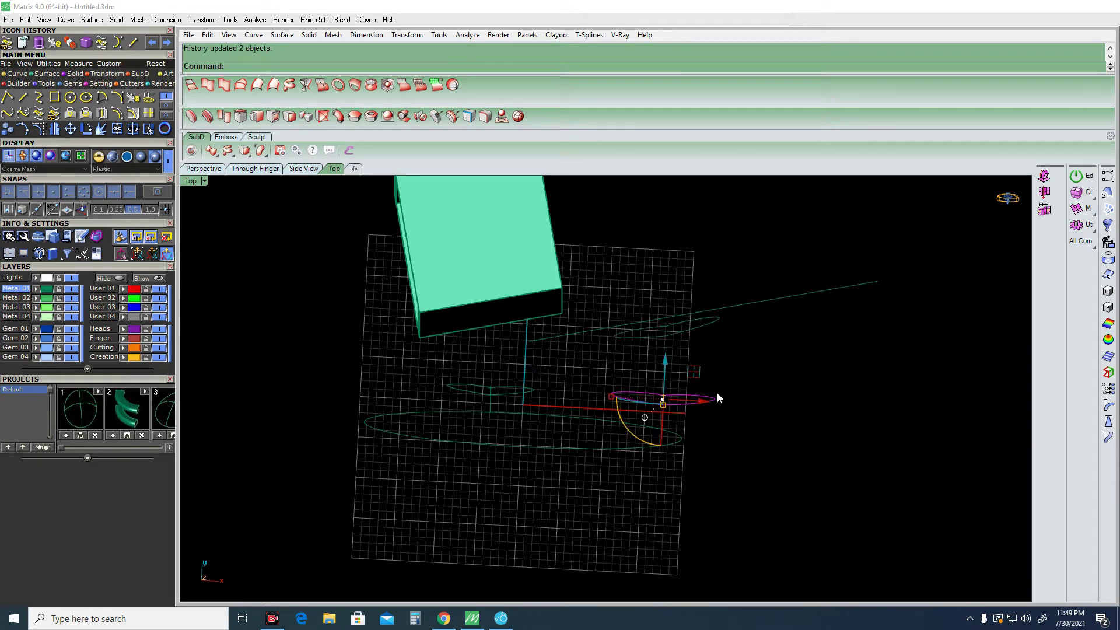
pyautogui.hotkey('ctrl', 'z')
pyautogui.hotkey('ctrl', 'z')
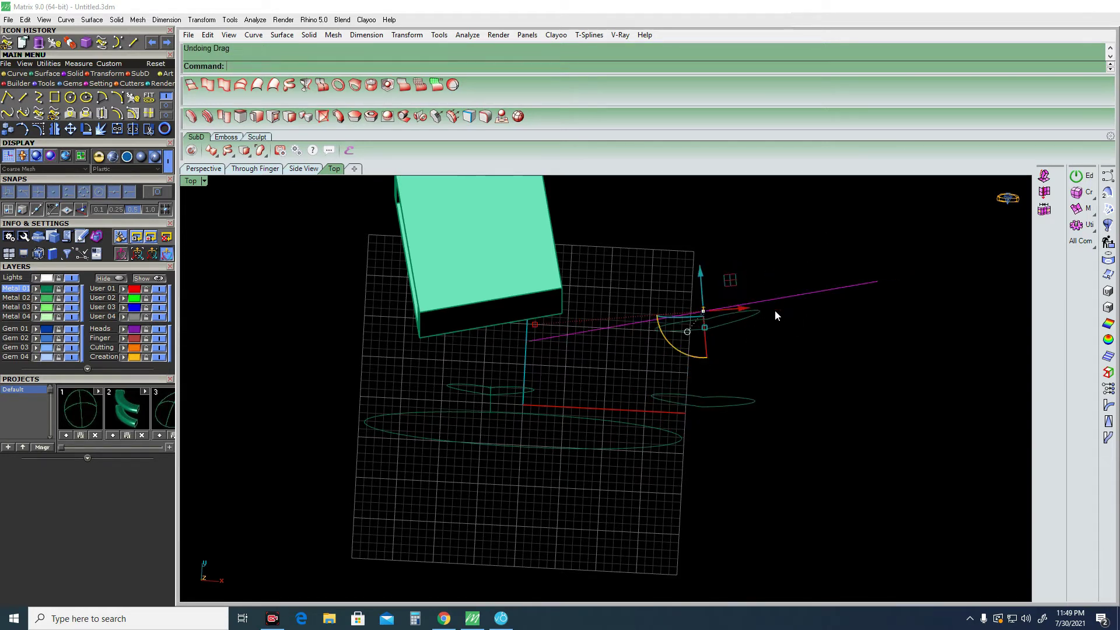
pyautogui.click(859, 341)
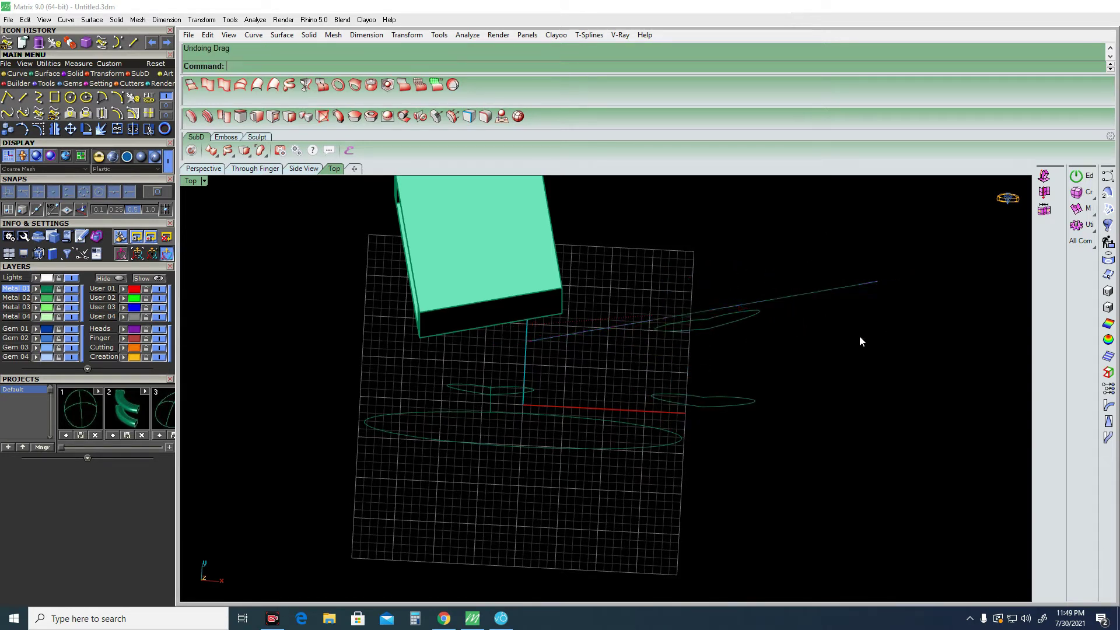
# Delete the generated heart curve and begin reselecting the view curves.
pyautogui.click(55, 115)
pyautogui.click(708, 324)
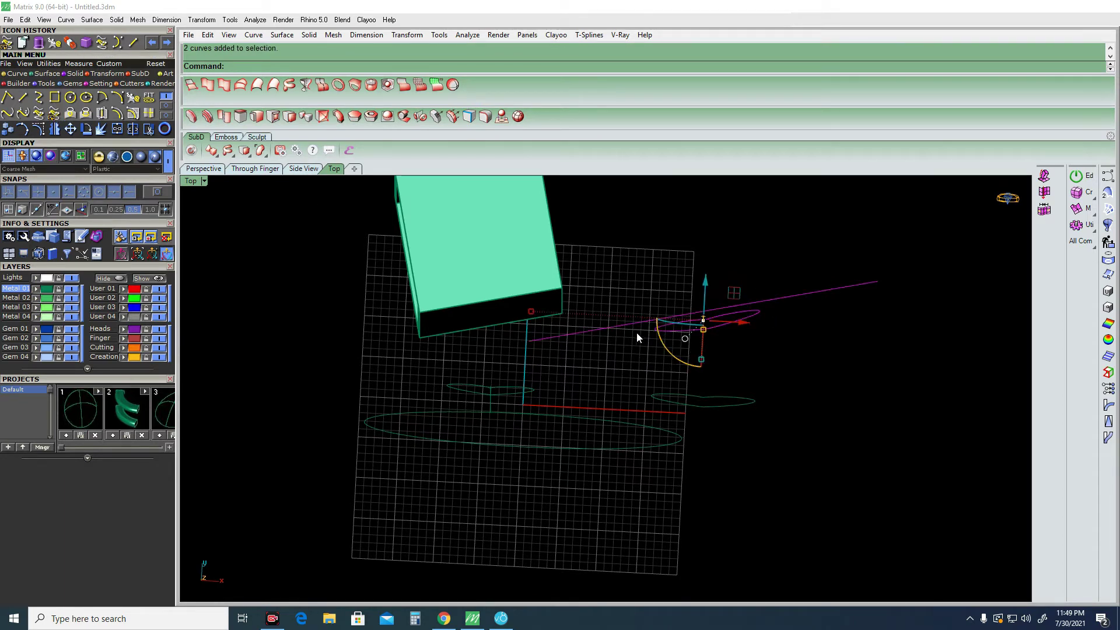
pyautogui.keyDown('ctrl'); pyautogui.click(667, 335); pyautogui.keyUp('ctrl')
pyautogui.press('Delete')
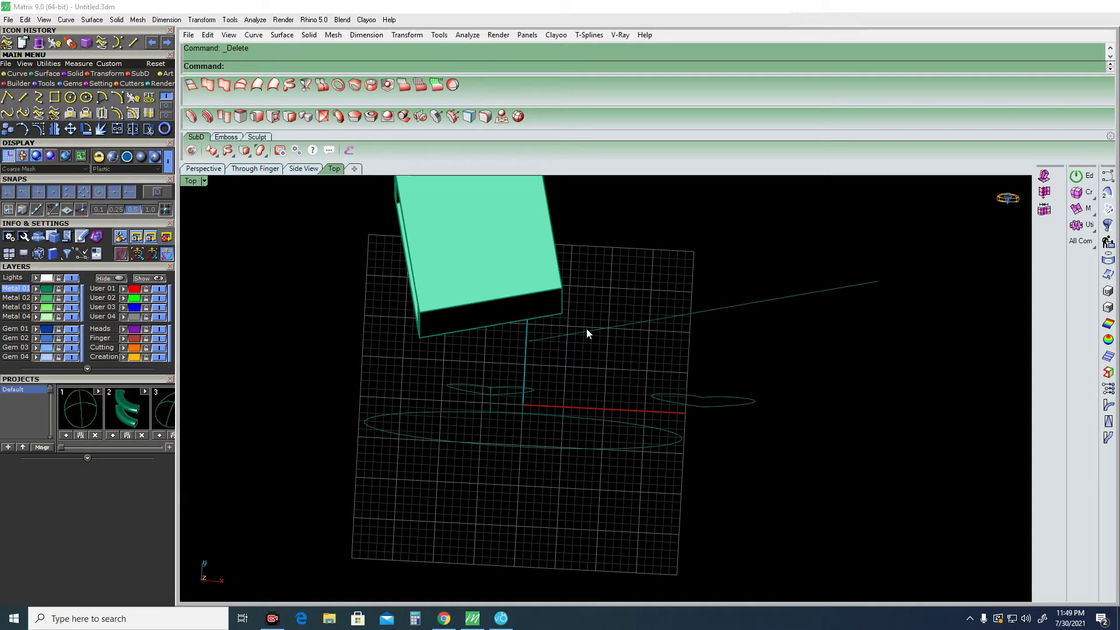
pyautogui.click(750, 401)
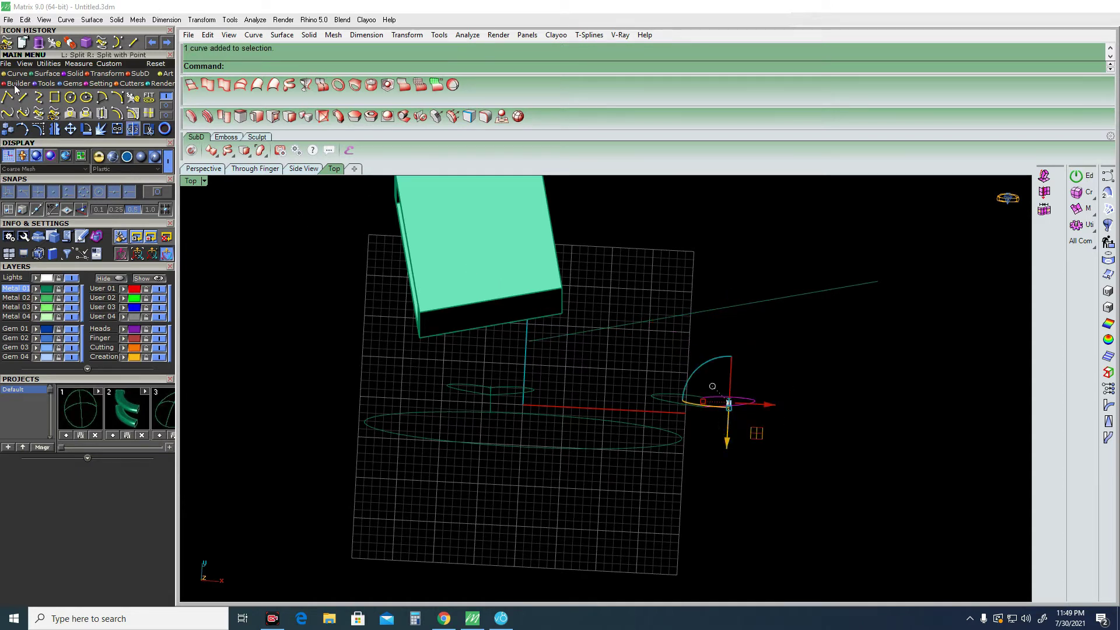
pyautogui.click(652, 225)
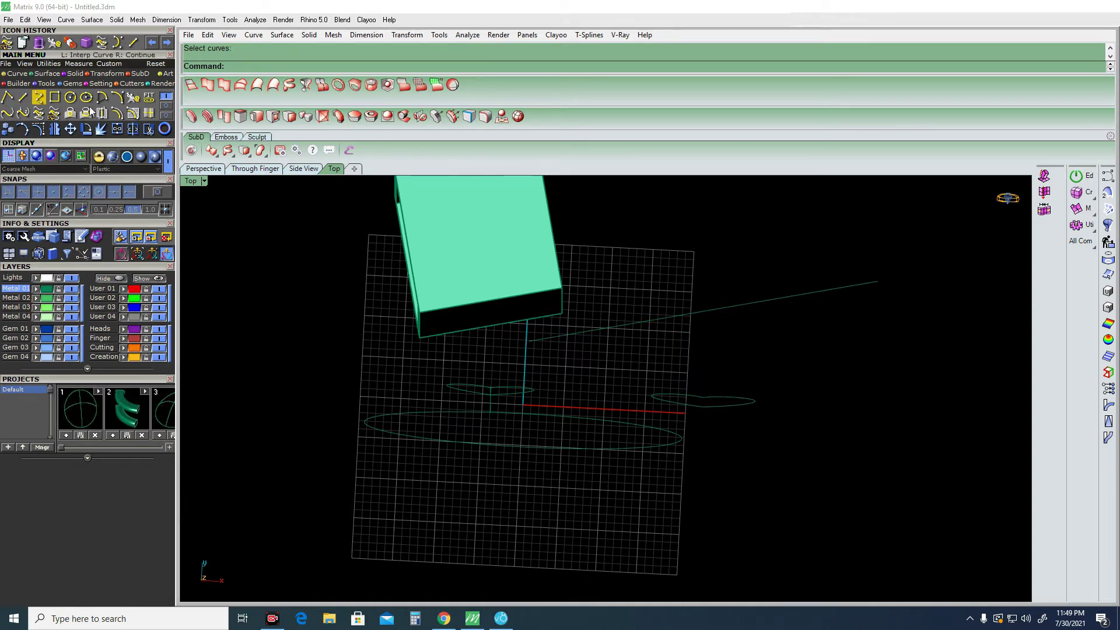
pyautogui.click(690, 314)
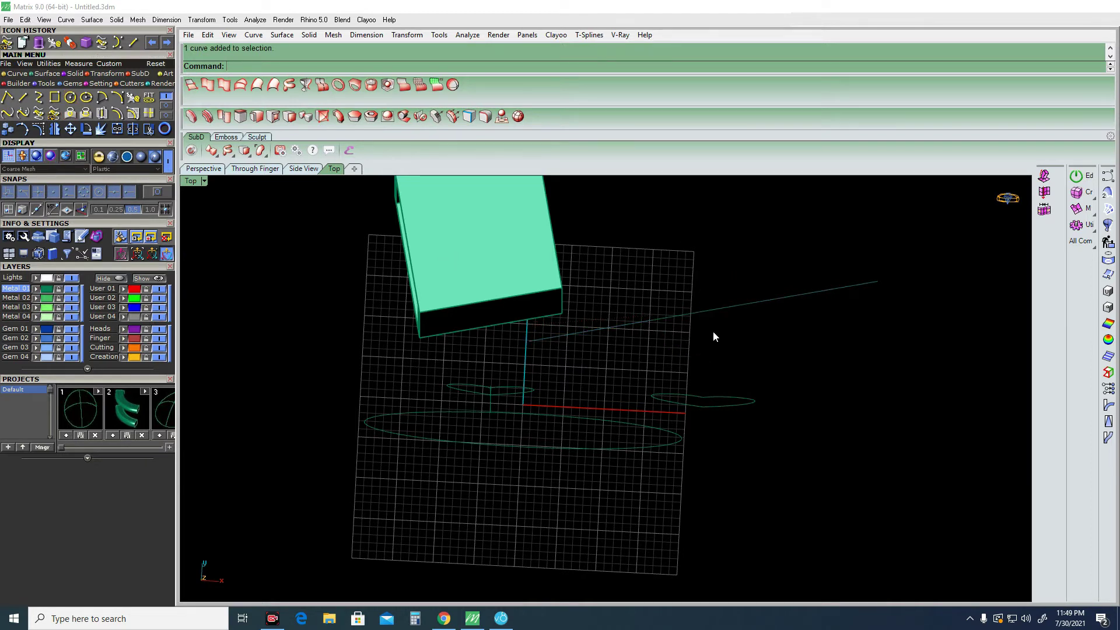
pyautogui.moveTo(784, 371); pyautogui.dragTo(748, 407)
# Twice try Curve from 2 View History on the small heart curve, ending the command each time.
pyautogui.click(54, 113)
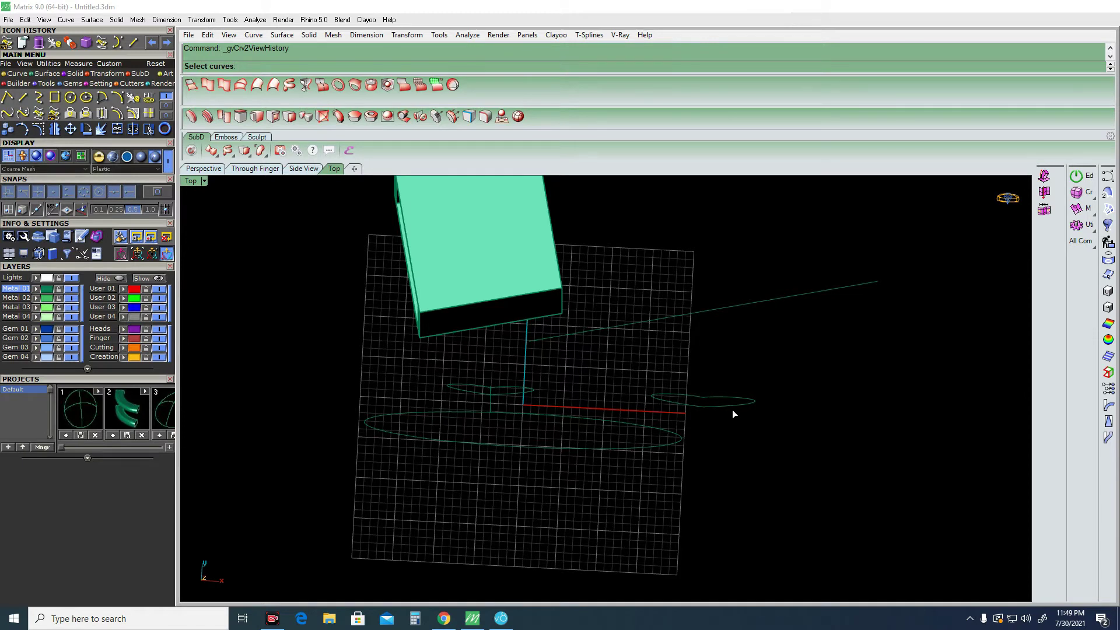
pyautogui.click(728, 401)
pyautogui.rightClick(709, 312)
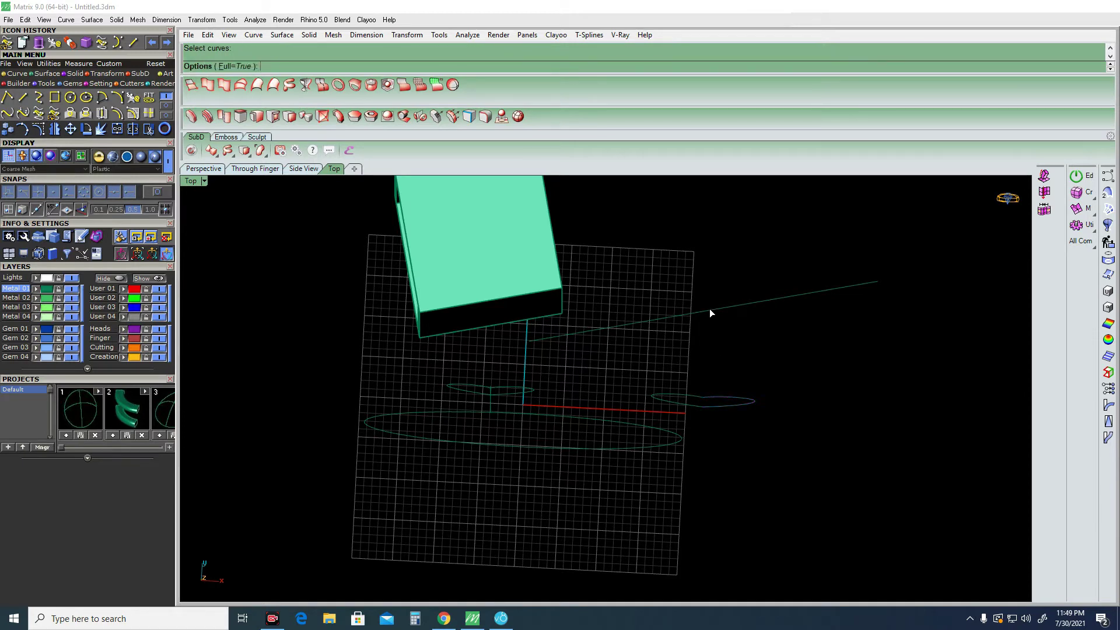
pyautogui.rightClick(736, 343)
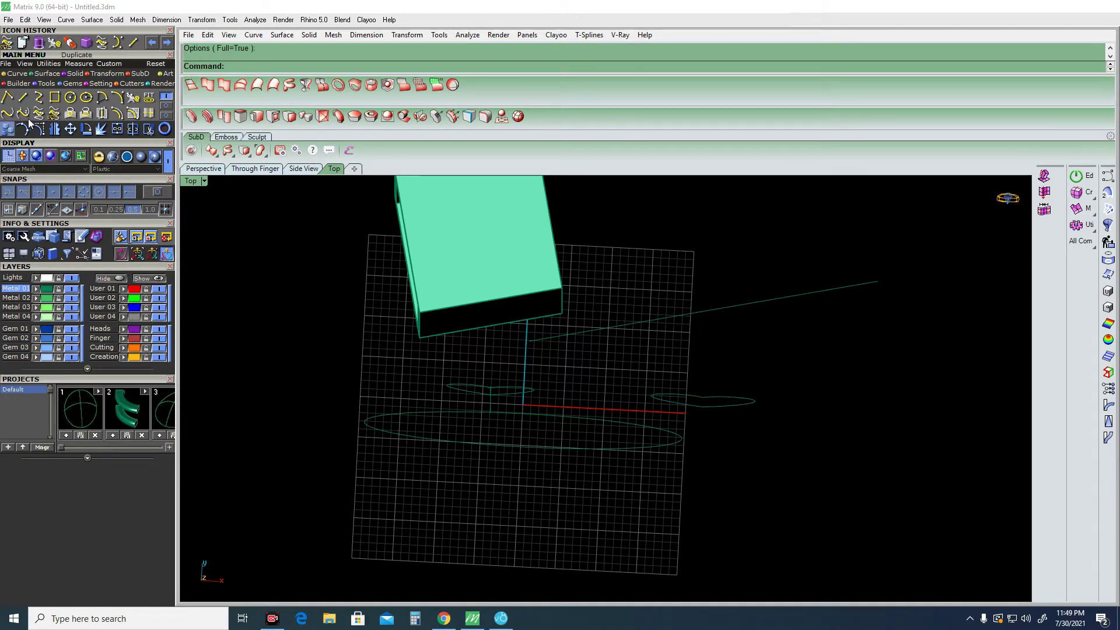
pyautogui.click(54, 112)
pyautogui.click(723, 400)
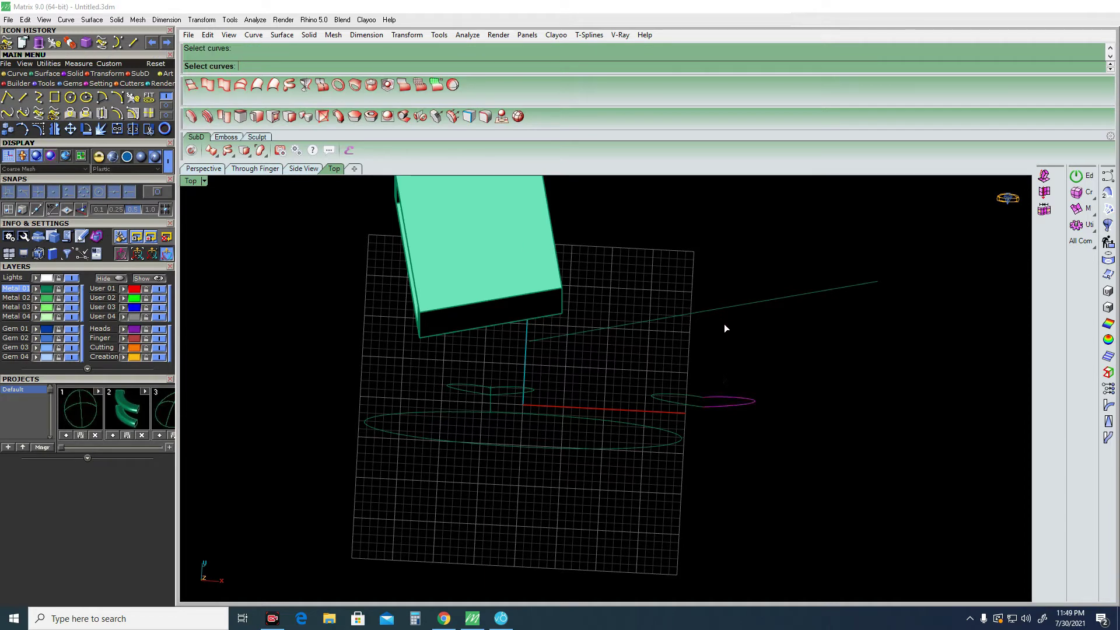
pyautogui.rightClick(722, 307)
pyautogui.rightClick(570, 361)
# Undo the last two-view curve and rebuild the right heart lobe from the side curve.
pyautogui.click(53, 113)
pyautogui.click(729, 392)
pyautogui.press('Escape')
pyautogui.press('Return')
pyautogui.hotkey('ctrl', 'z')
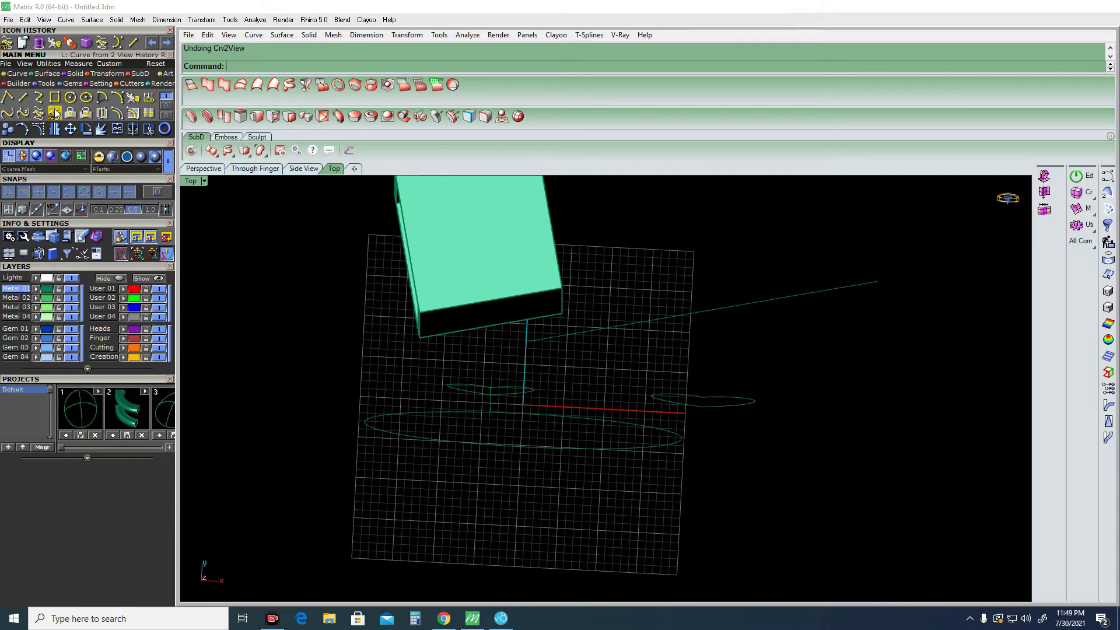
pyautogui.press('Return')
pyautogui.click(700, 399)
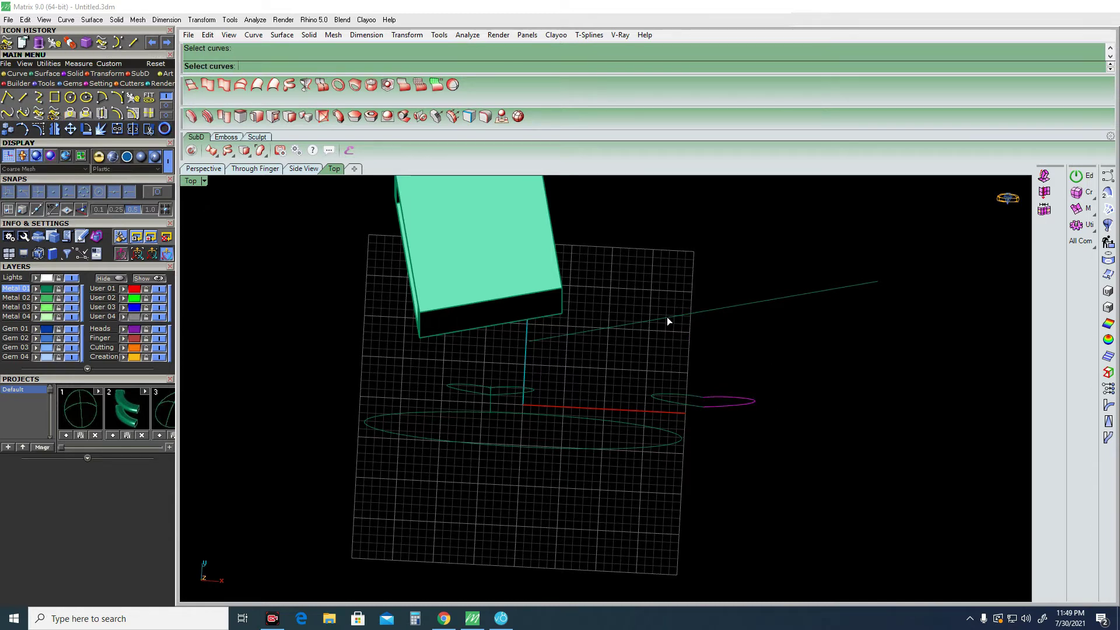
pyautogui.press('Return')
pyautogui.press('Return')
pyautogui.click(691, 396)
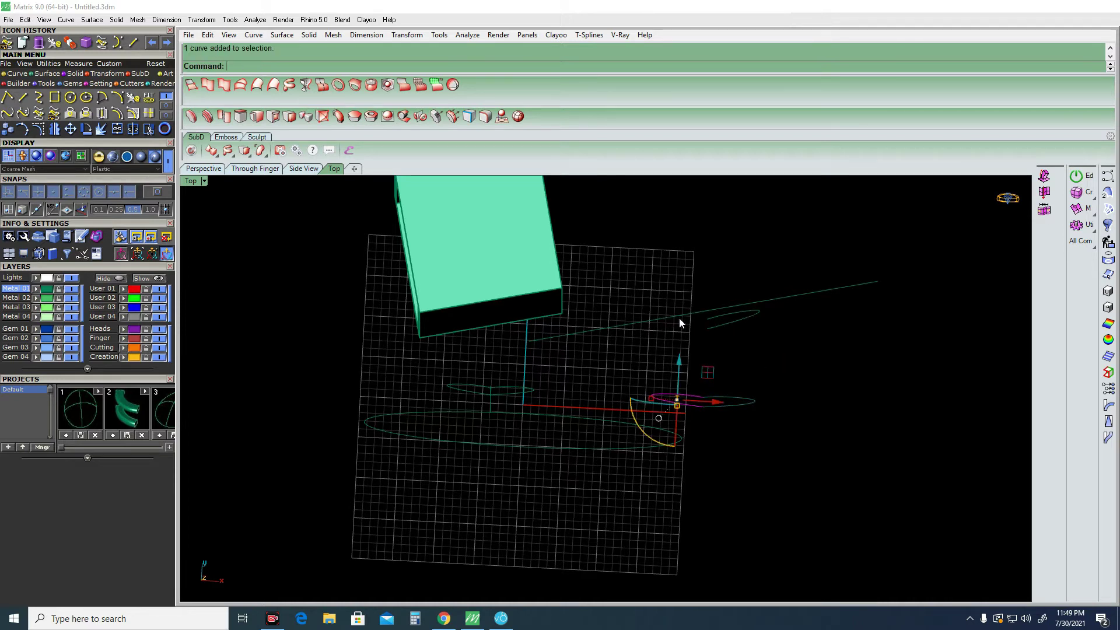
# Build the left heart lobe with the history-linked two-view command, then inspect the curves in 3D.
pyautogui.click(688, 333)
pyautogui.click(694, 399)
pyautogui.click(655, 323)
pyautogui.press('Return')
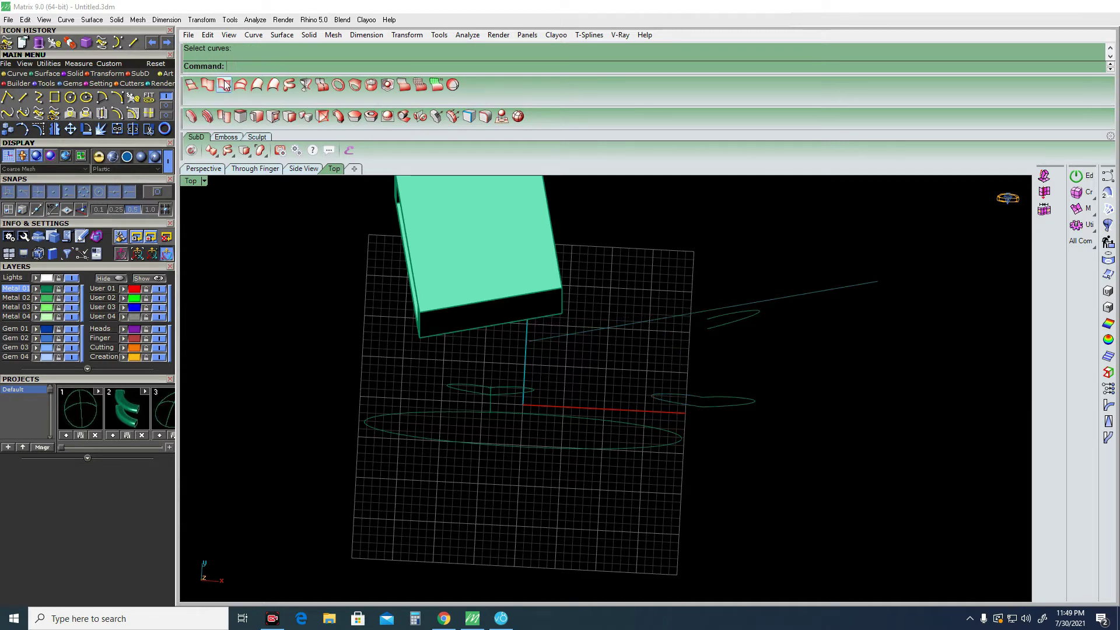
pyautogui.click(53, 113)
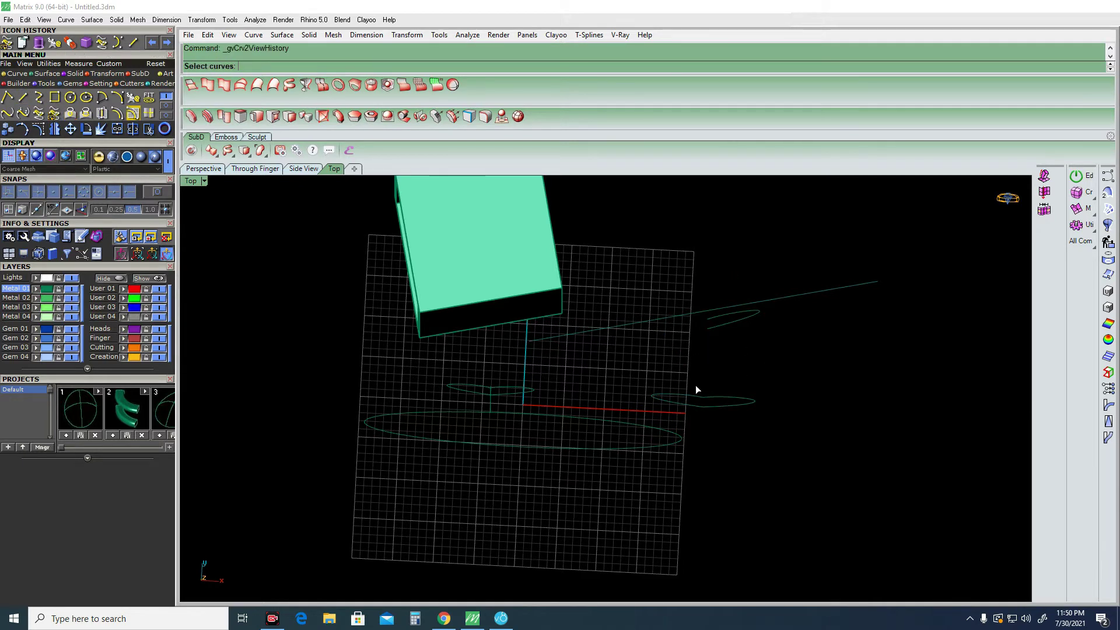
pyautogui.click(680, 399)
pyautogui.press('Return')
pyautogui.press('Return')
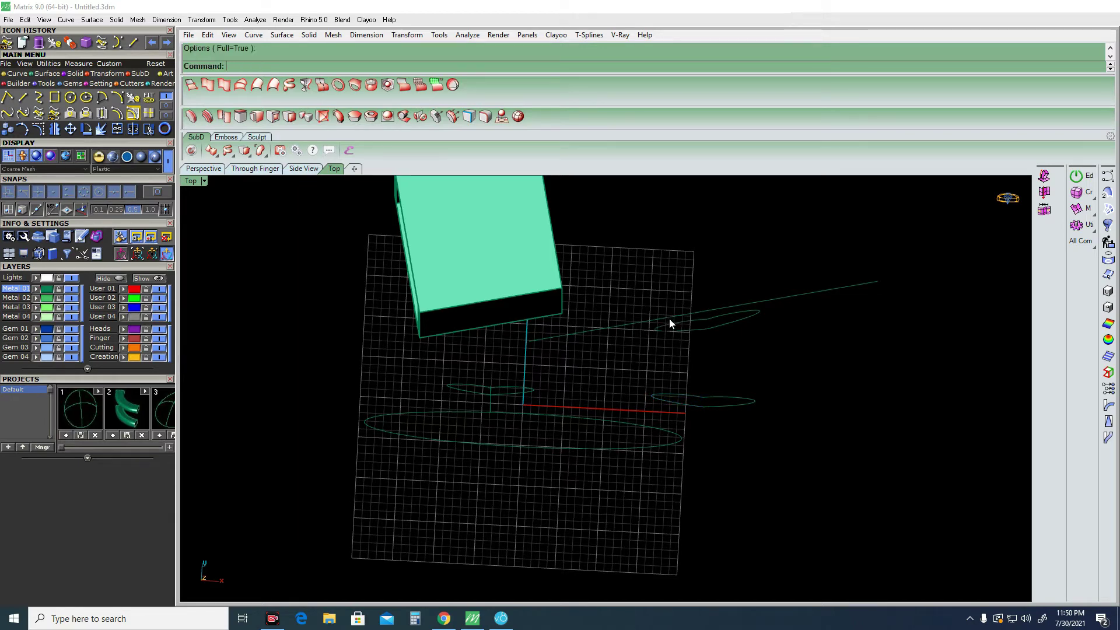
pyautogui.moveTo(750, 349)
pyautogui.mouseDown(button='right')
pyautogui.moveTo(775, 340)
pyautogui.moveTo(772, 376)
pyautogui.mouseUp(button='right')
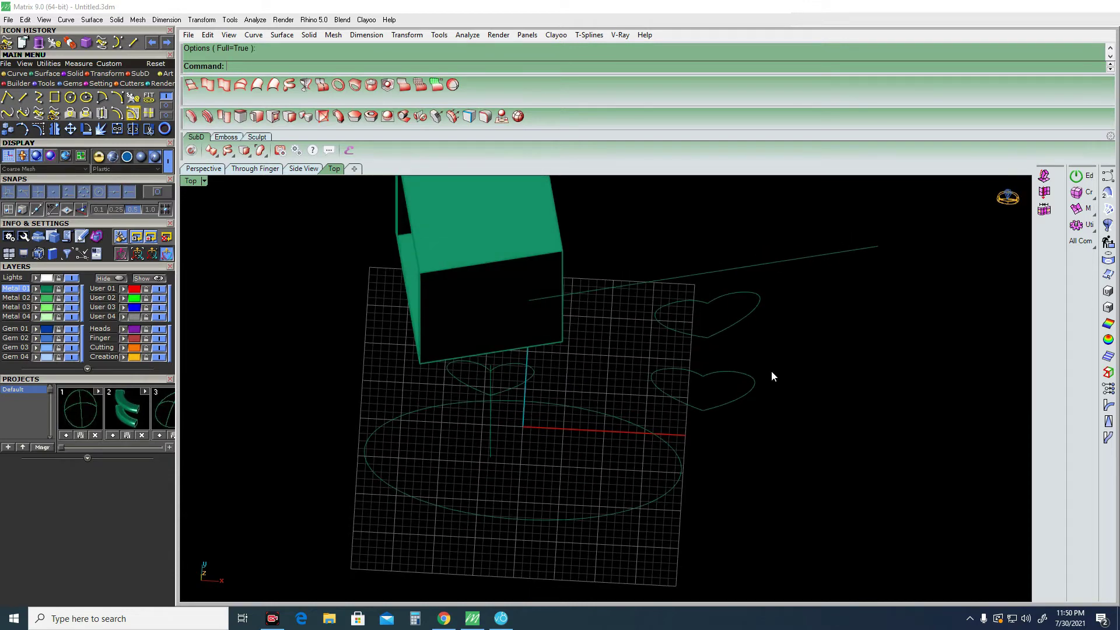
pyautogui.click(750, 381)
pyautogui.moveTo(758, 366); pyautogui.dragTo(770, 352, button='right')
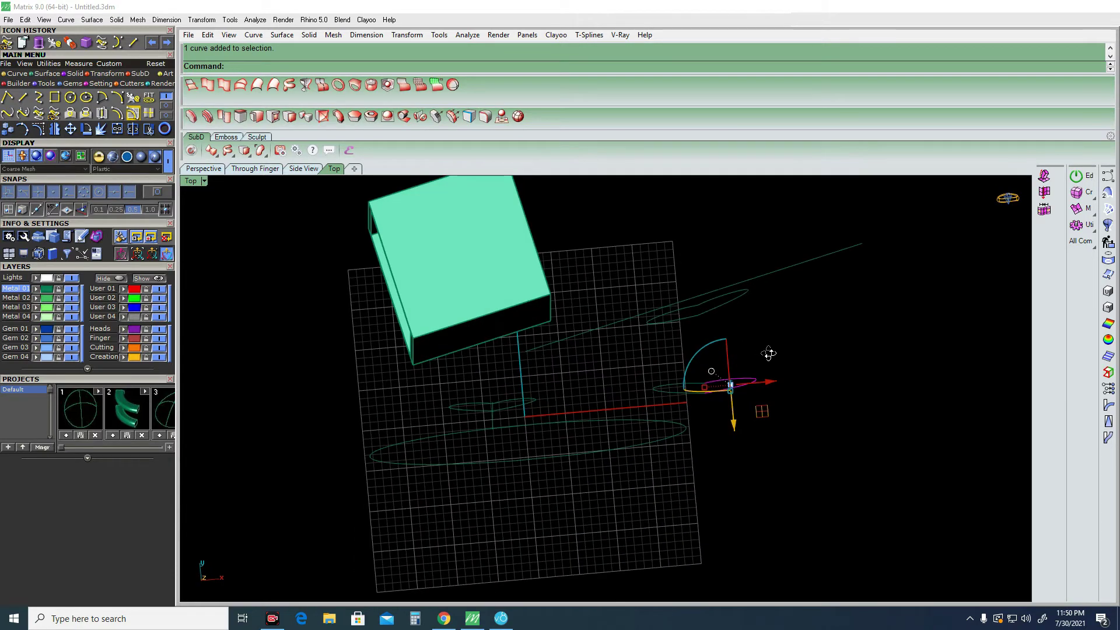
# Run the two-view curve command on the quarter-circle curve, check it in 3D, return to top view.
pyautogui.click(54, 115)
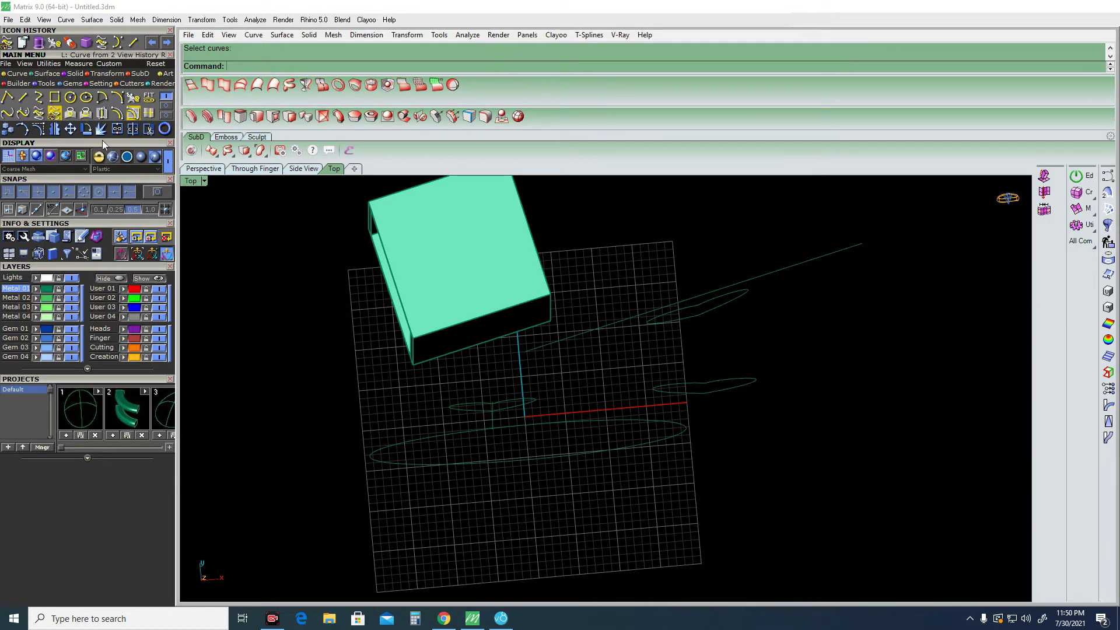
pyautogui.click(748, 292)
pyautogui.press('Return')
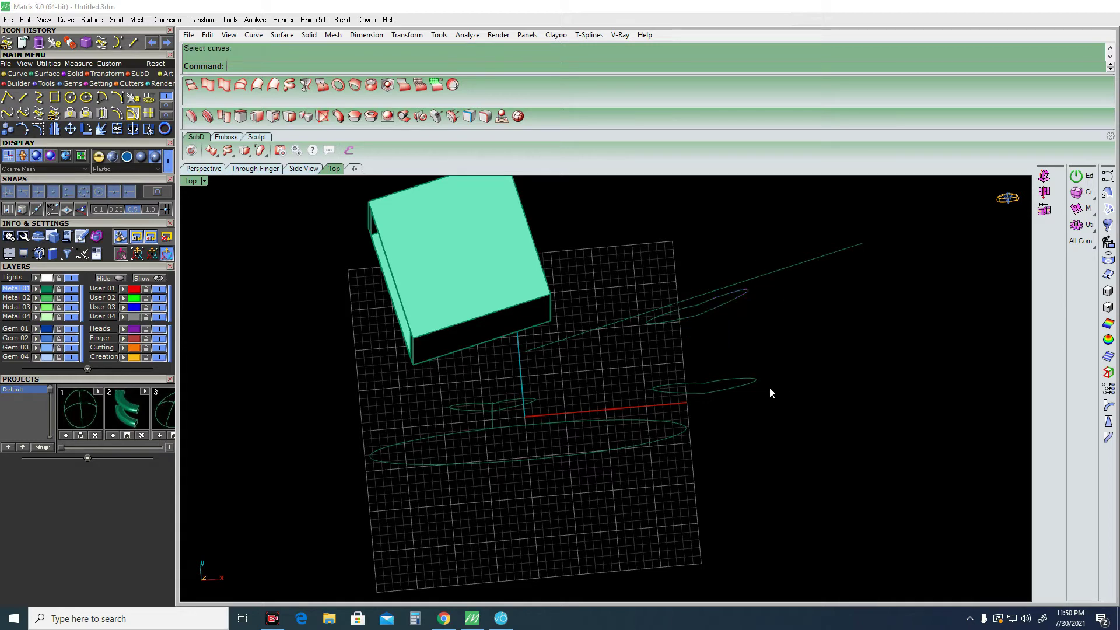
pyautogui.press('Return')
pyautogui.moveTo(753, 382); pyautogui.dragTo(774, 288, button='right')
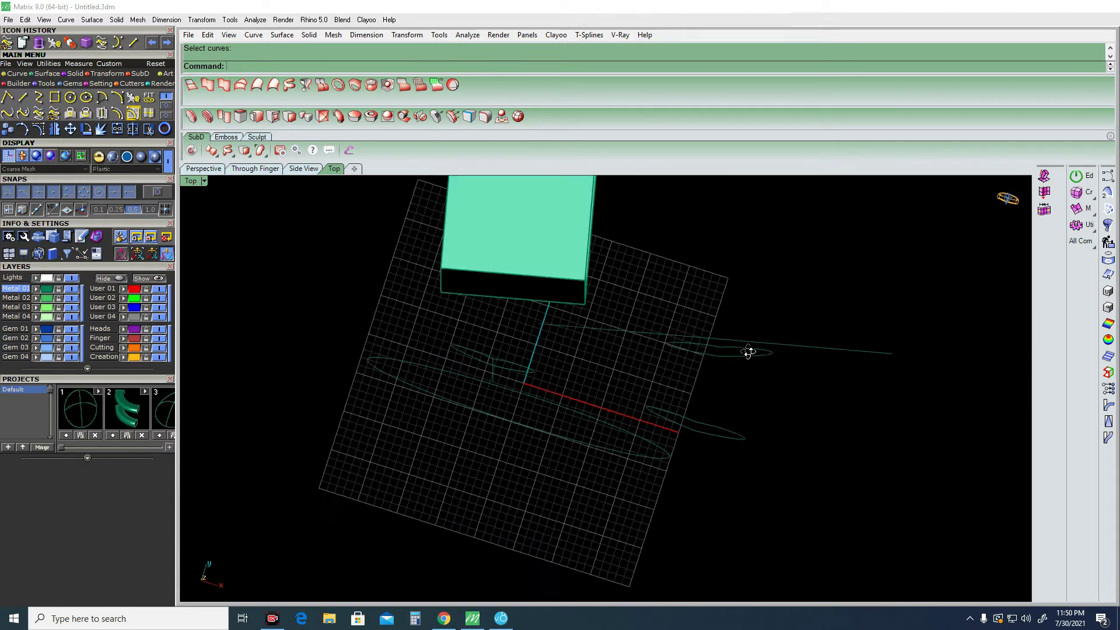
pyautogui.hotkey('ctrl', 'F1')
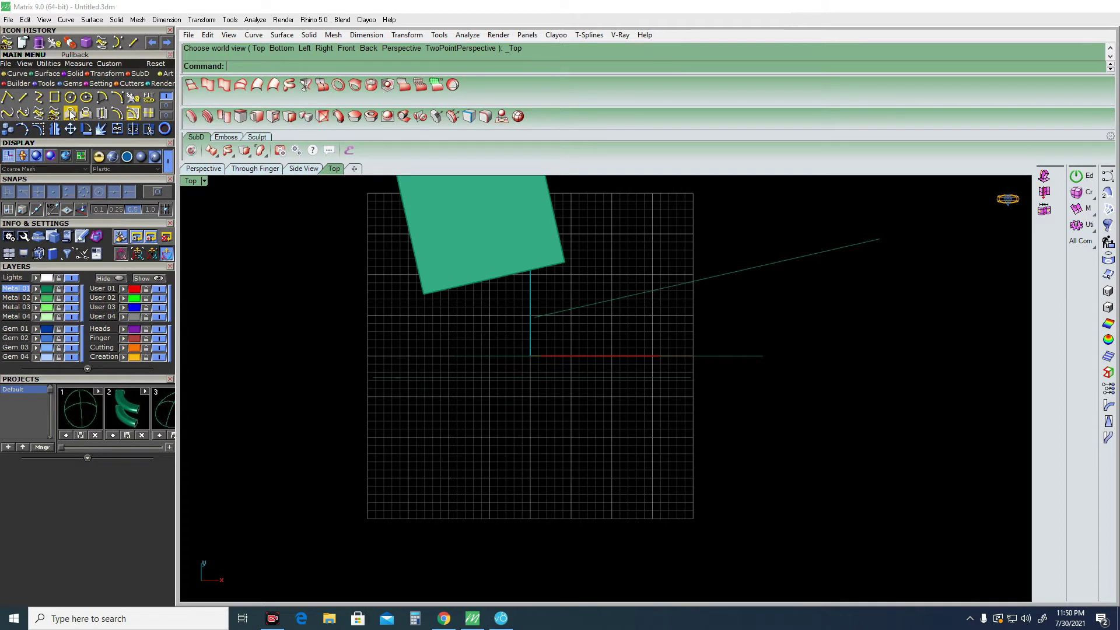
# Start Pullback with a crossing-window selection of box and curves, then cancel it.
pyautogui.click(70, 114)
pyautogui.scroll(-5, 606, 297)
pyautogui.moveTo(725, 243); pyautogui.dragTo(366, 488)
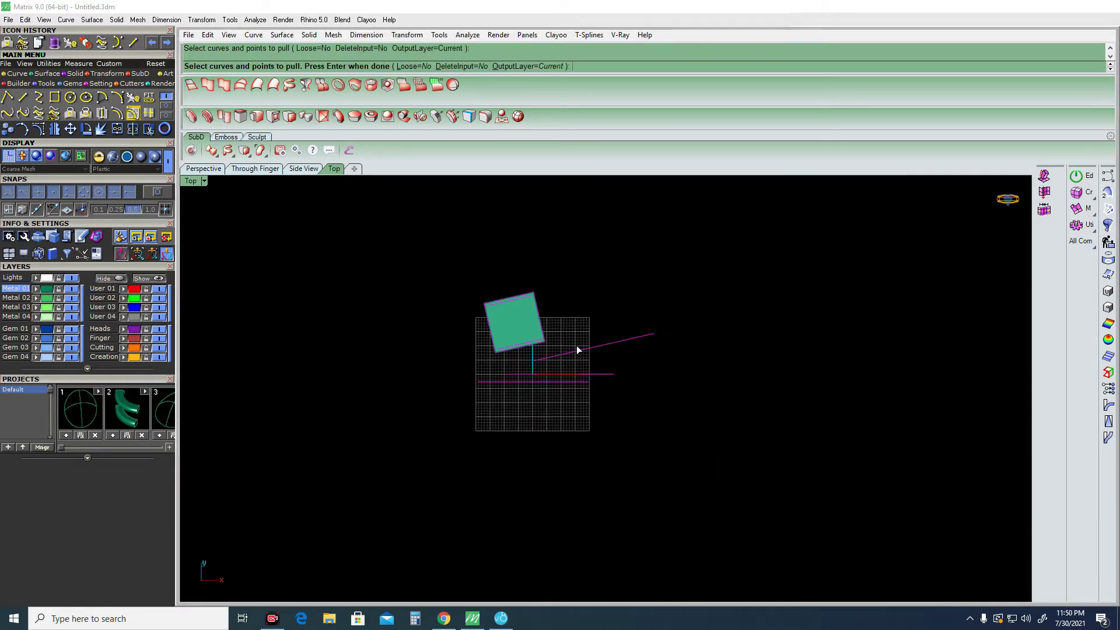
pyautogui.moveTo(646, 333); pyautogui.dragTo(649, 359, button='right')
pyautogui.rightClick(648, 360)
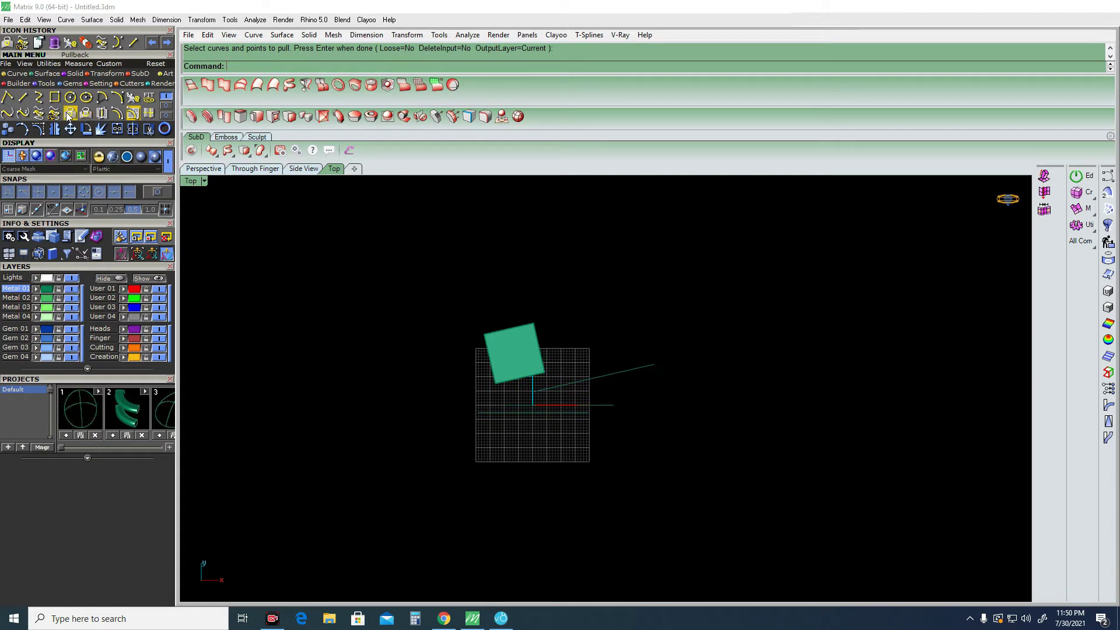
# Delete the green box and all curves, then show the empty scene in Front view.
pyautogui.moveTo(723, 290); pyautogui.dragTo(552, 452)
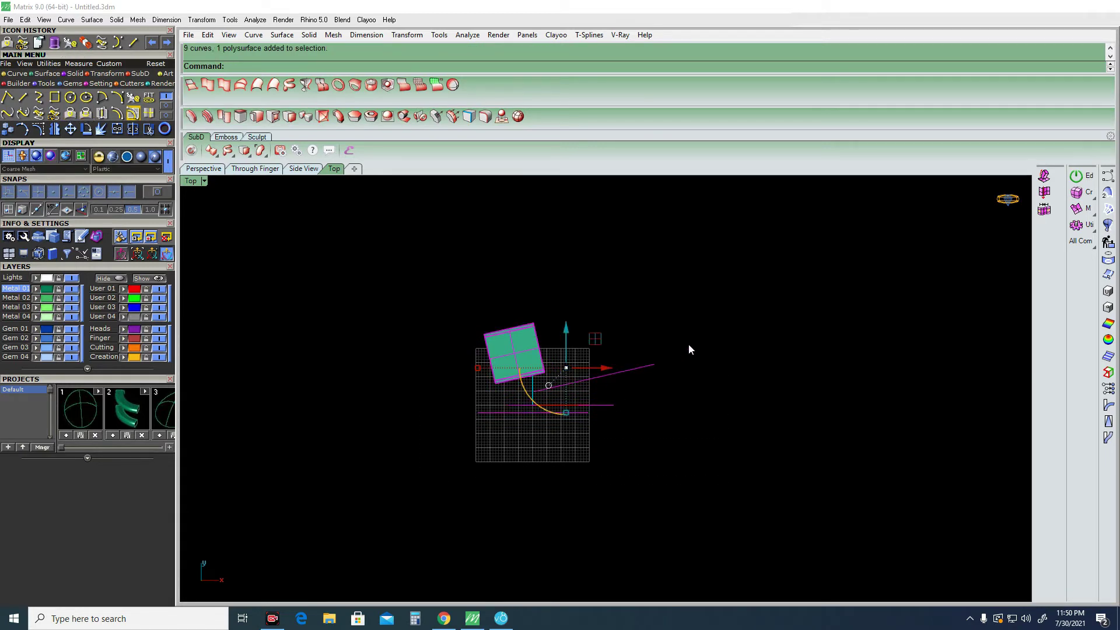
pyautogui.press('Delete')
pyautogui.hotkey('ctrl', 'F2')
pyautogui.moveTo(551, 435); pyautogui.dragTo(558, 296, button='right')
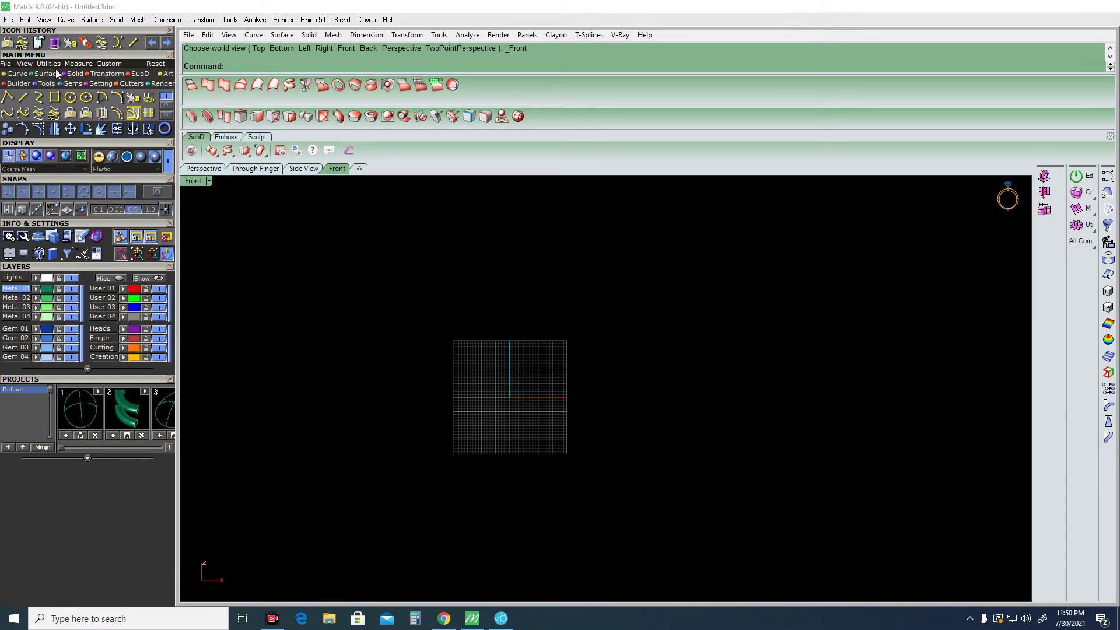
# Create a solid cylinder at the origin, radius 0.507, extending 2.515 to both sides.
pyautogui.click(55, 44)
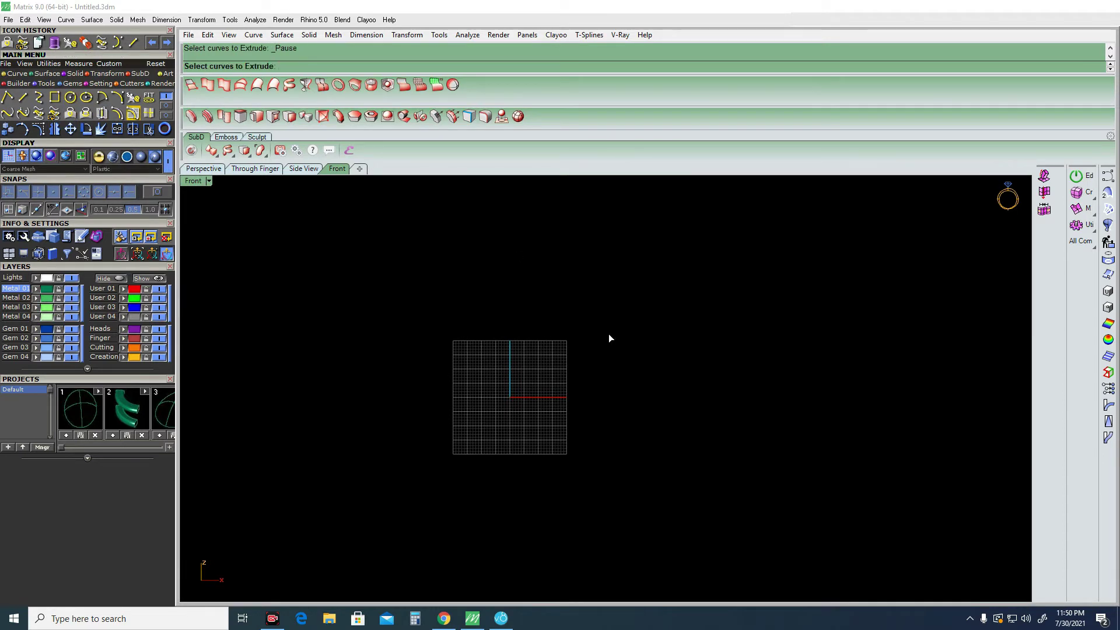
pyautogui.click(74, 74)
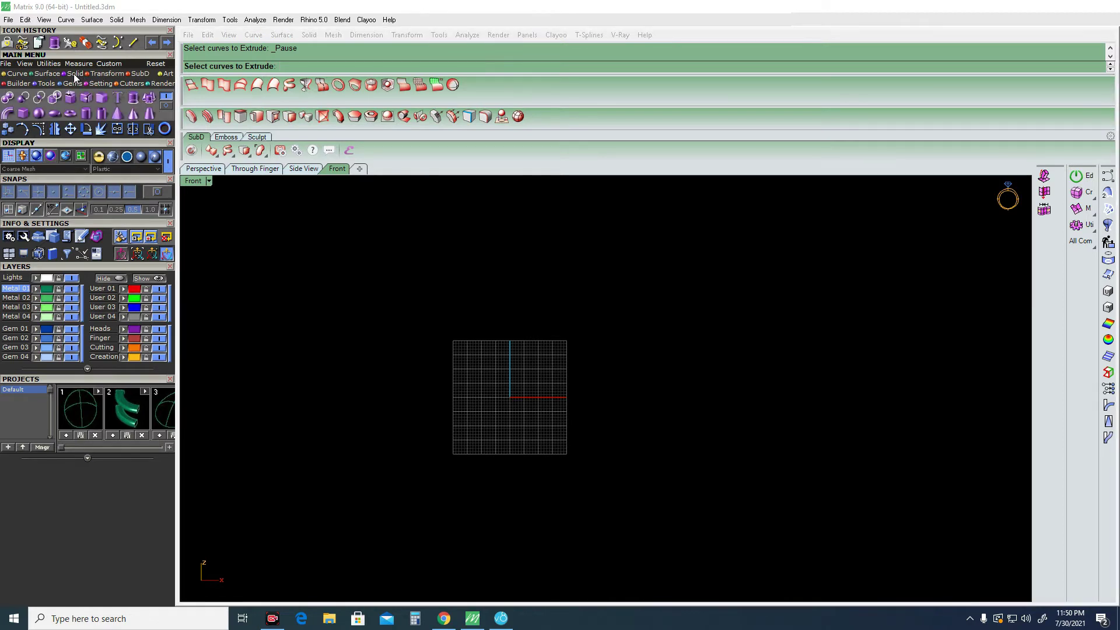
pyautogui.click(102, 115)
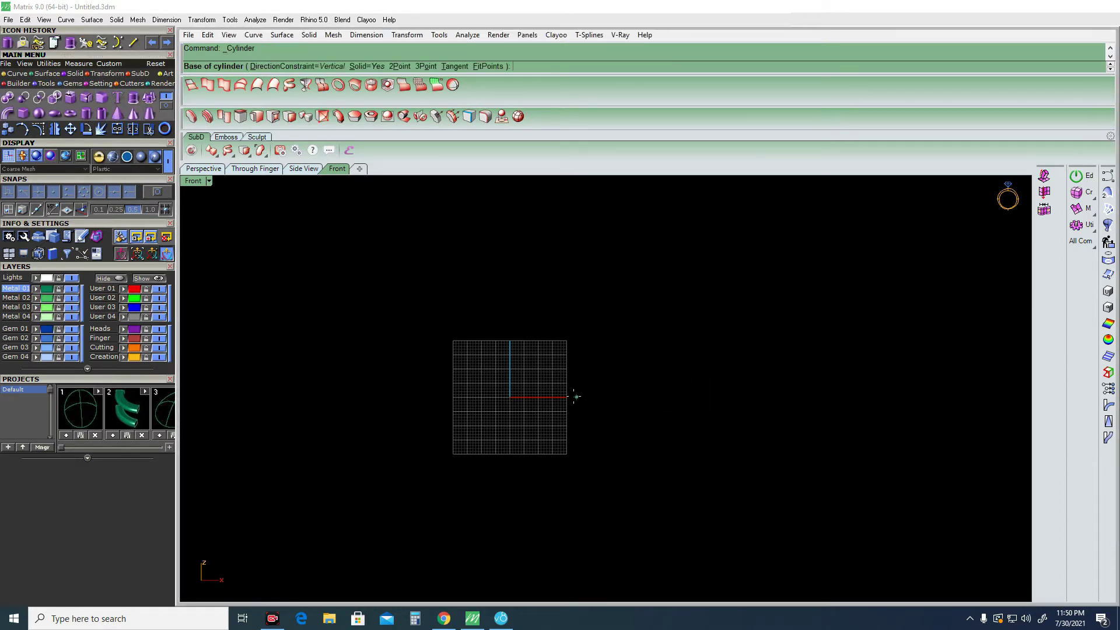
pyautogui.click(509, 397)
pyautogui.click(562, 381)
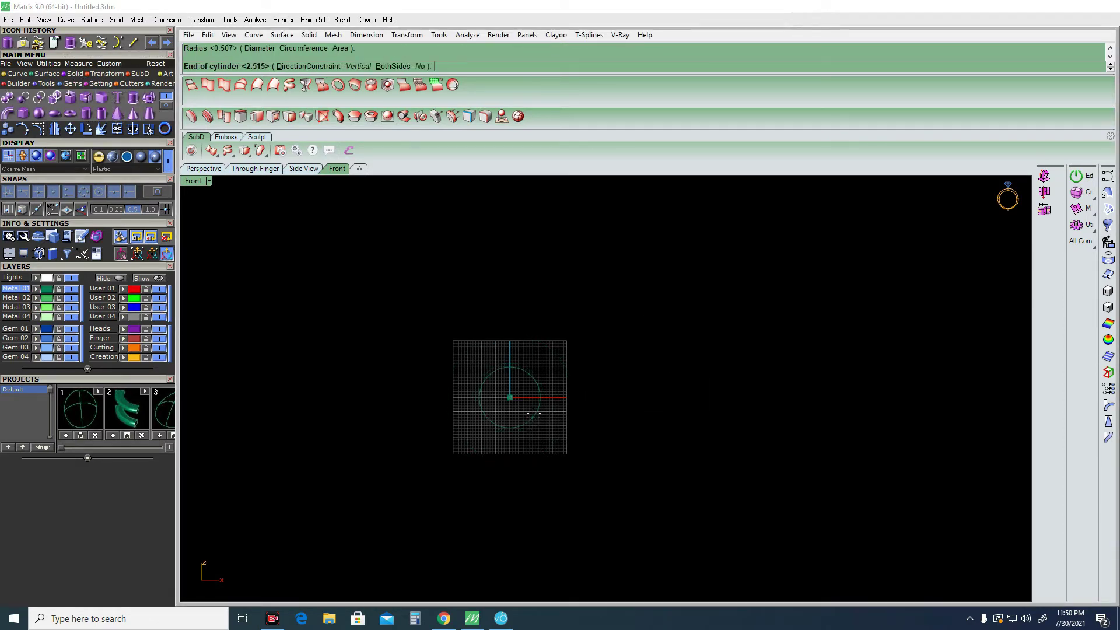
pyautogui.hotkey('ctrl', 'F1')
pyautogui.write('B')
pyautogui.press('Return')
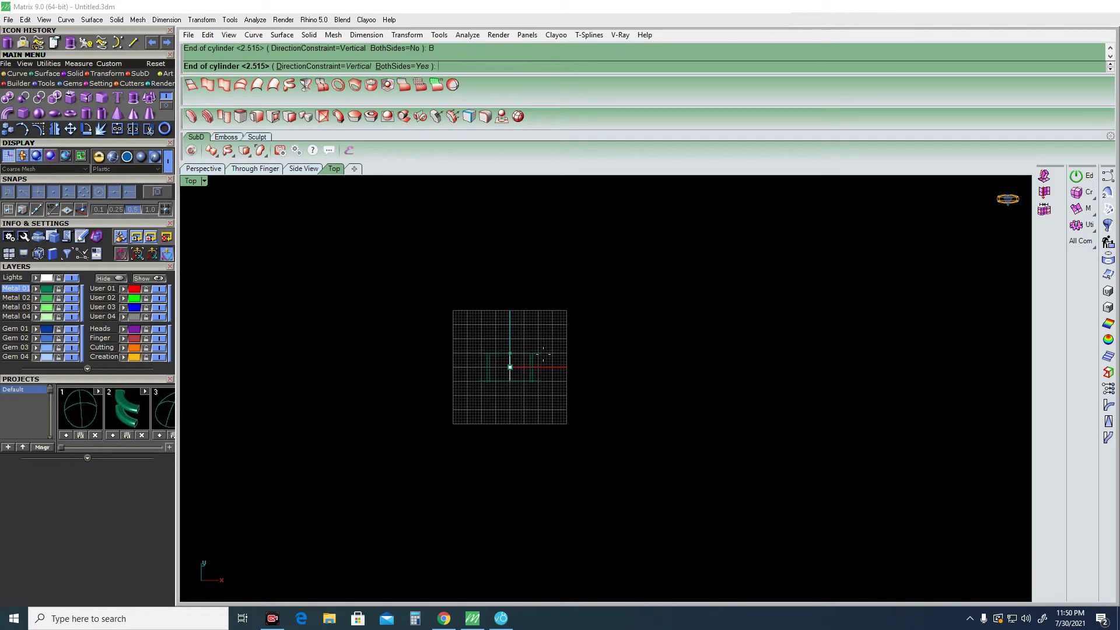
pyautogui.click(540, 347)
pyautogui.scroll(4, 599, 355)
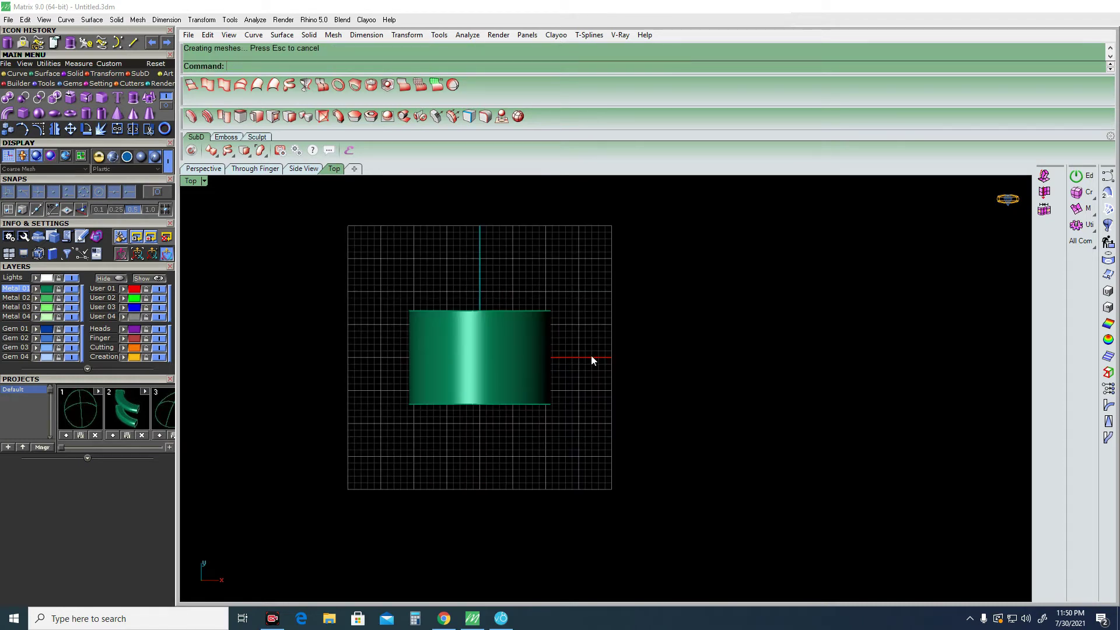
pyautogui.moveTo(600, 355); pyautogui.dragTo(602, 365, button='right')
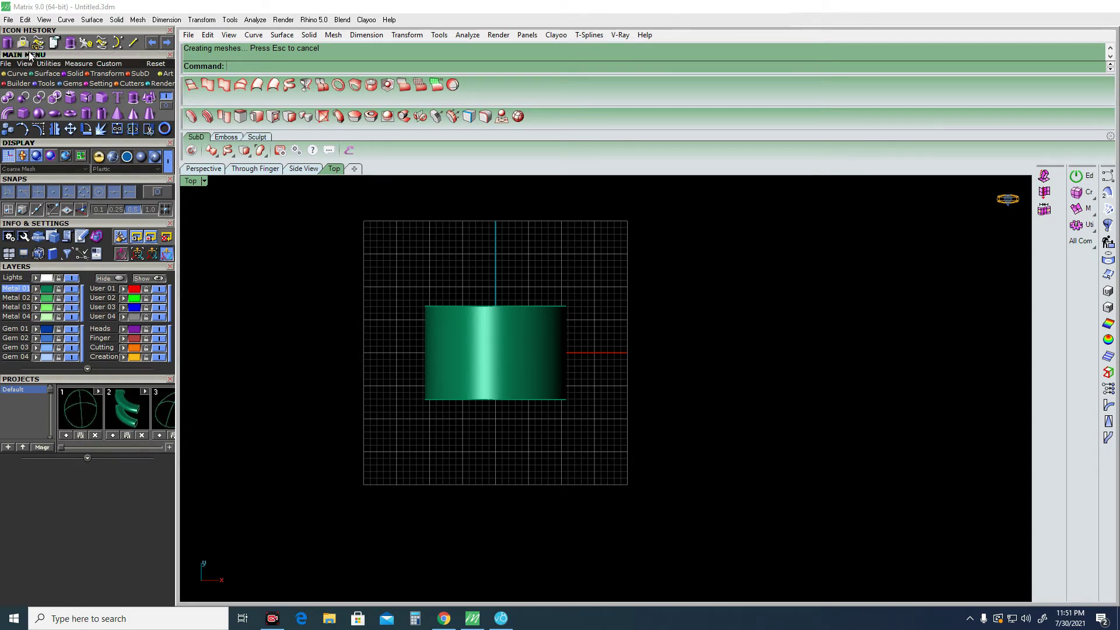
pyautogui.click(106, 47)
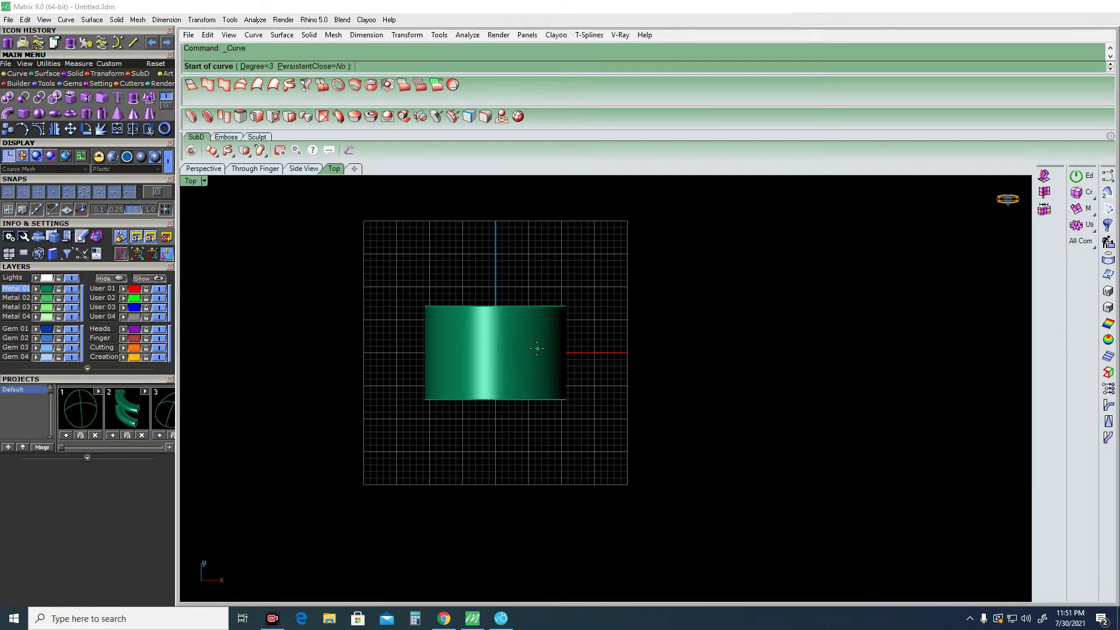
# Draw a trial freeform curve across the cylinder, then delete it.
pyautogui.scroll(3, 518, 348)
pyautogui.click(489, 340)
pyautogui.click(472, 316)
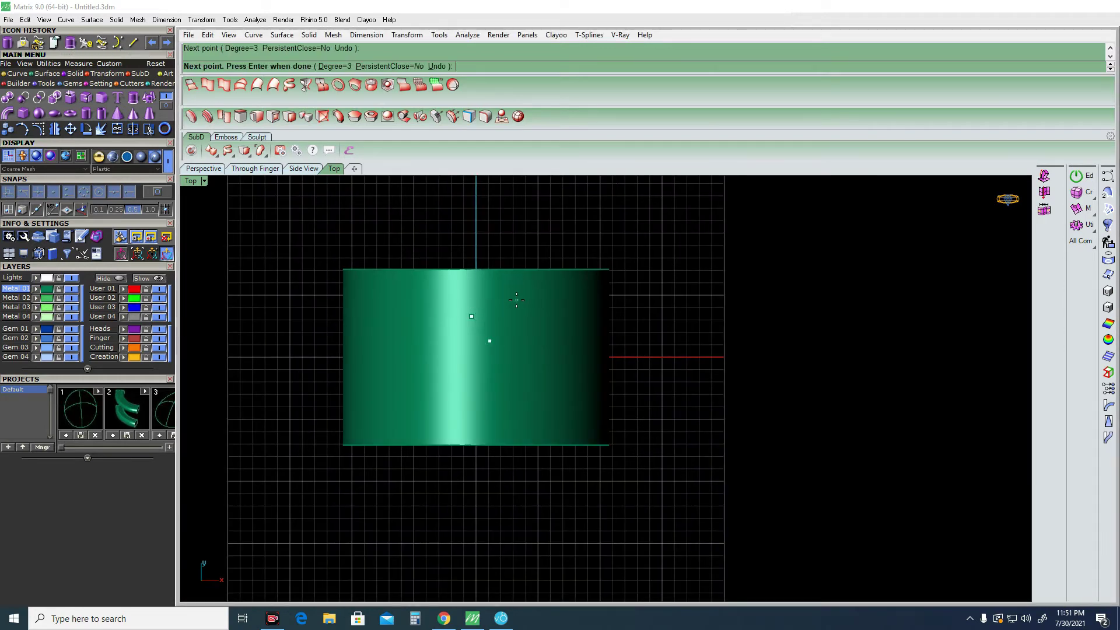
pyautogui.click(516, 300)
pyautogui.click(552, 302)
pyautogui.click(568, 283)
pyautogui.click(602, 298)
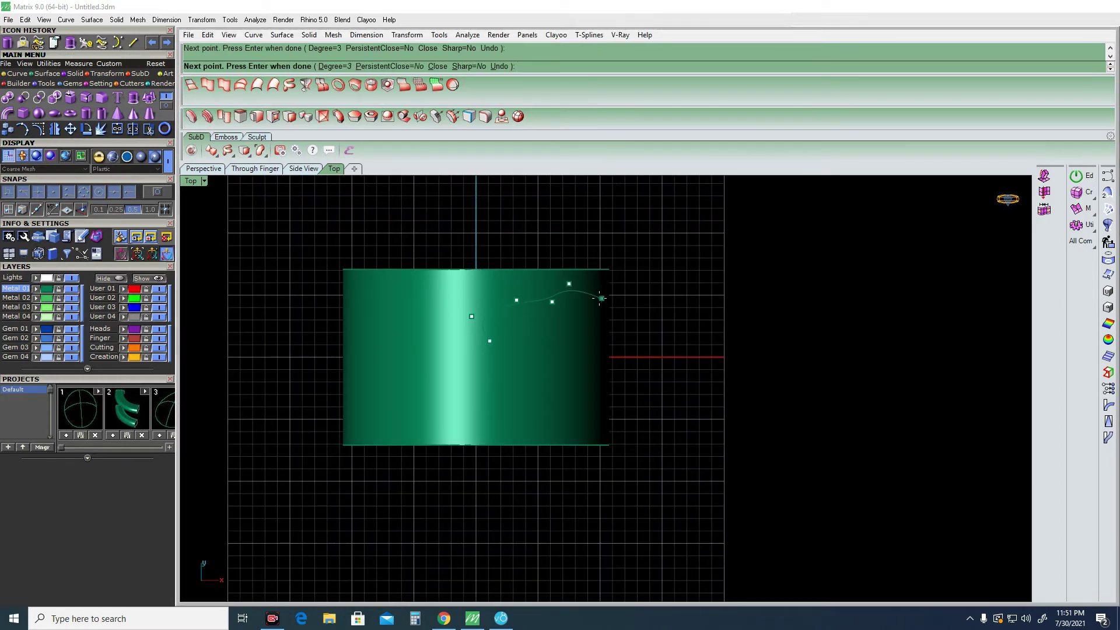
pyautogui.click(580, 337)
pyautogui.click(555, 357)
pyautogui.click(576, 398)
pyautogui.click(541, 402)
pyautogui.click(525, 379)
pyautogui.press('Escape')
pyautogui.press('Return')
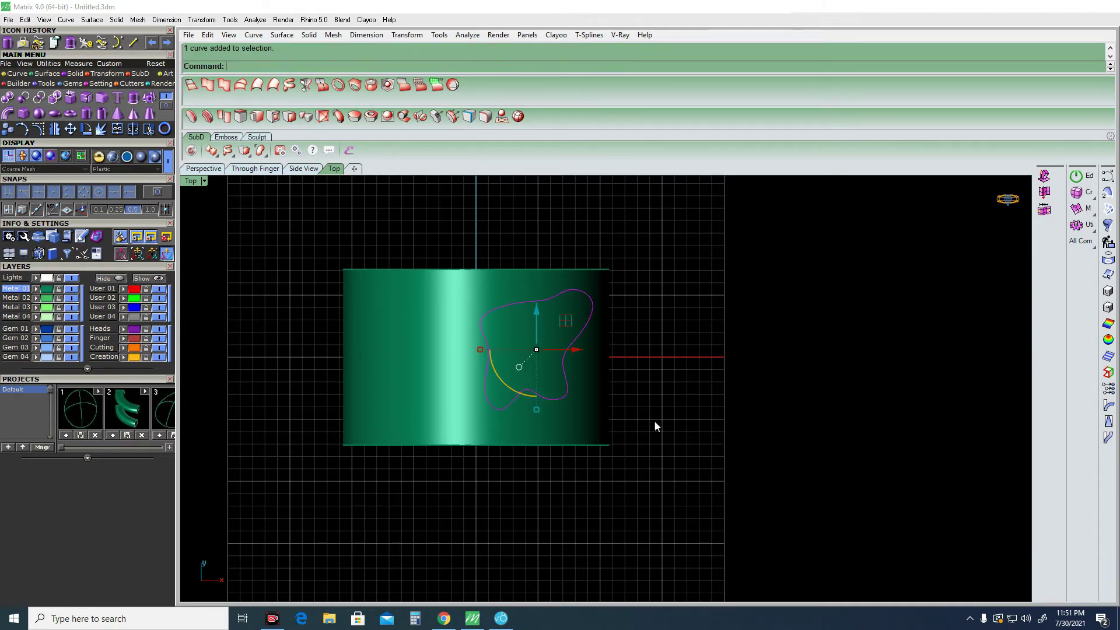
pyautogui.press('Delete')
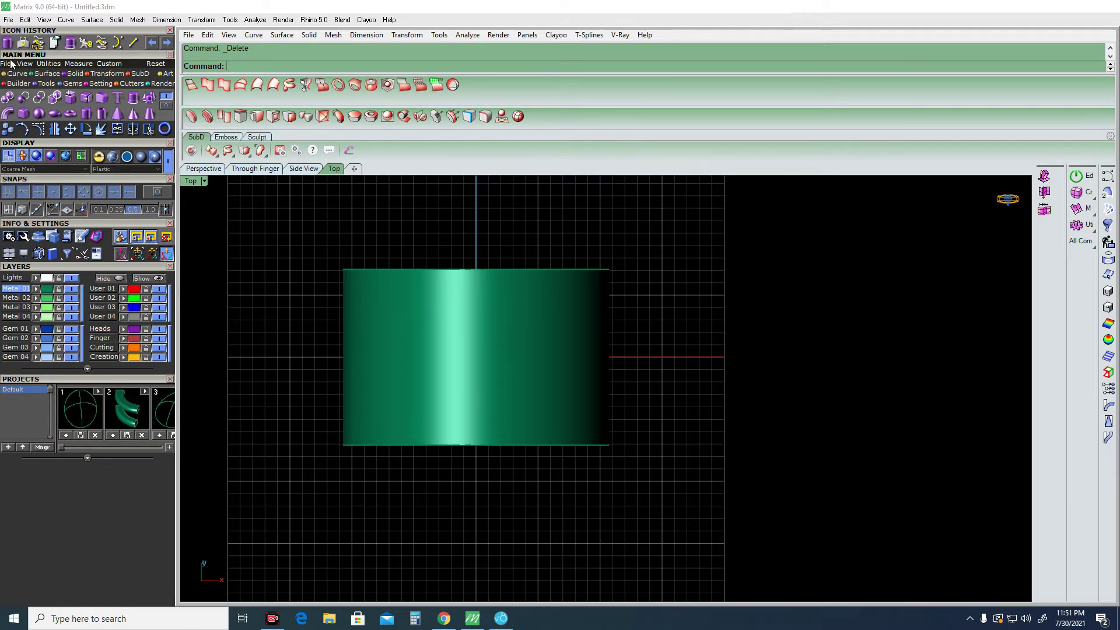
# Draw a small circle centred on the cylinder in Top view.
pyautogui.click(16, 73)
pyautogui.click(70, 99)
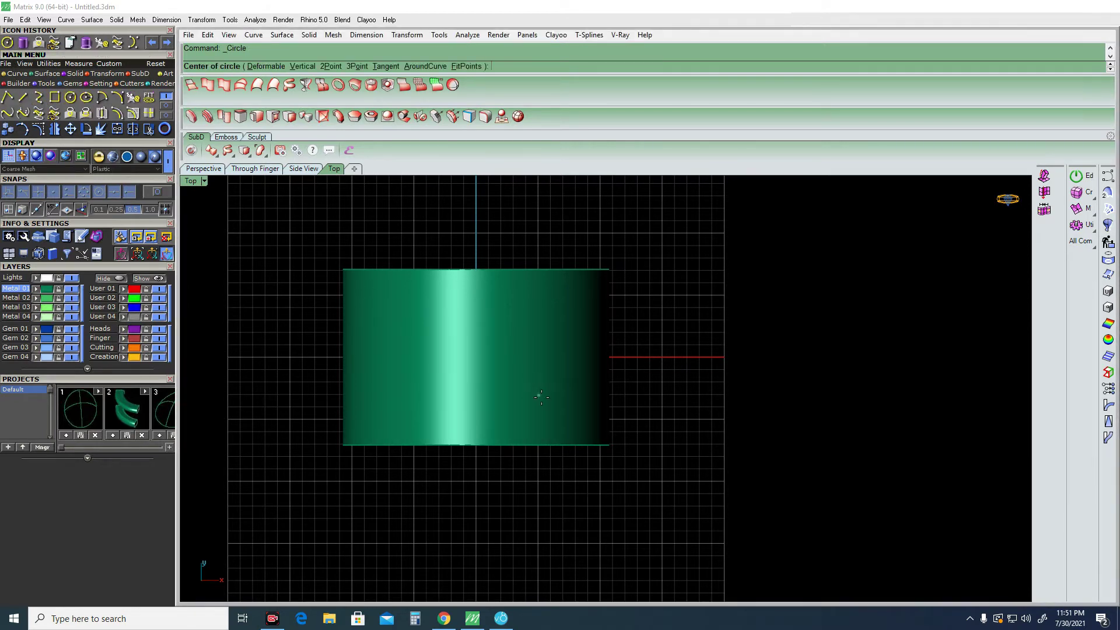
pyautogui.write('0')
pyautogui.click(480, 346)
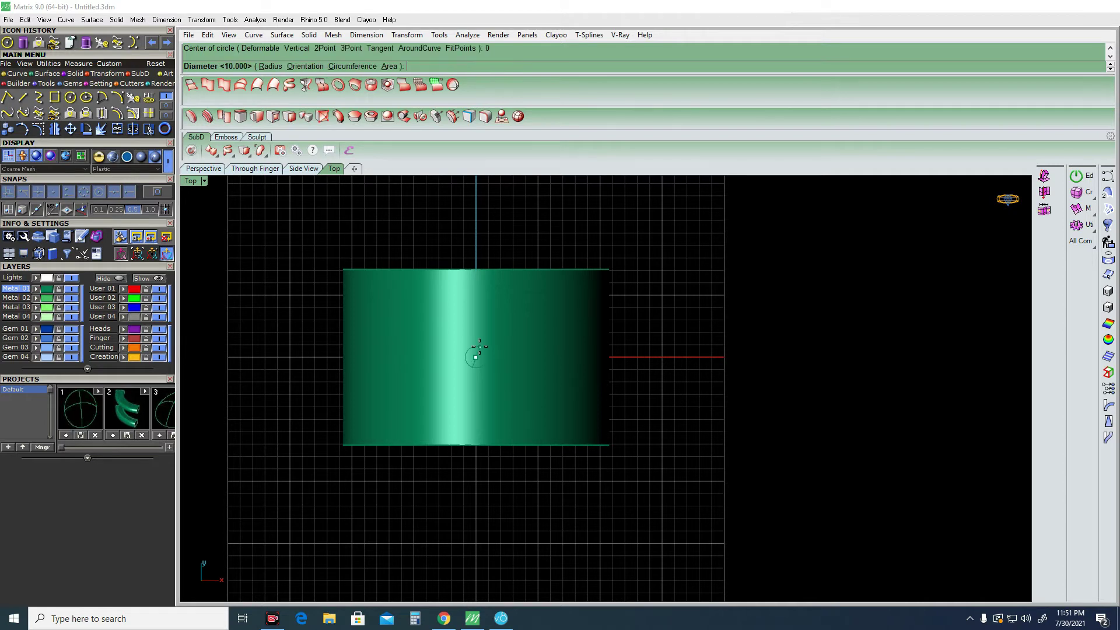
pyautogui.press('Escape')
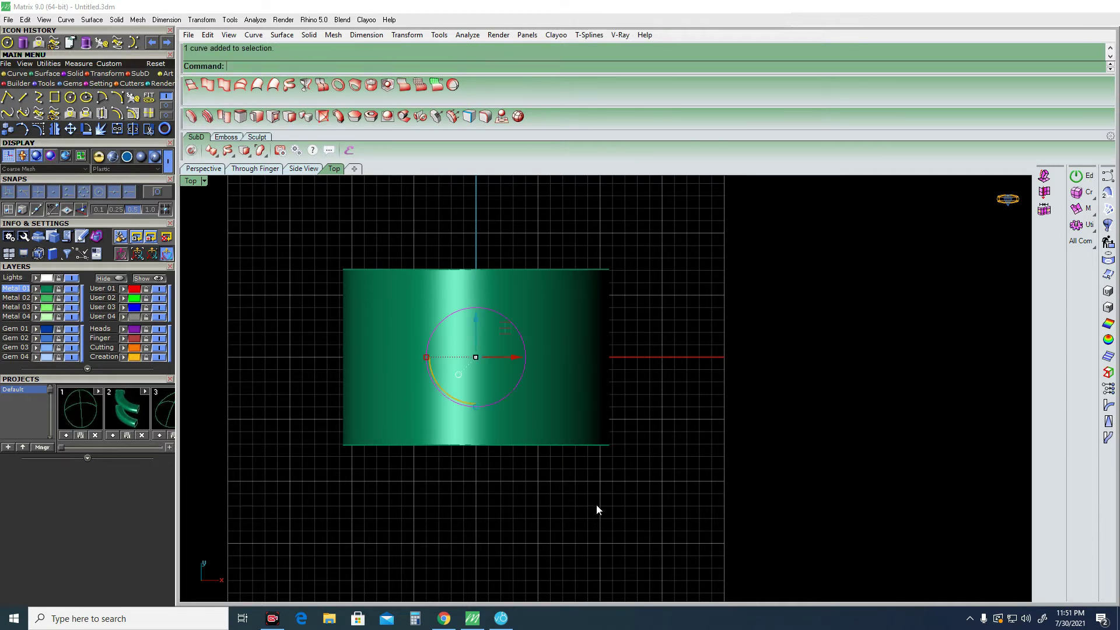
# Drag the circle upward in Front view, check it from Top, then undo the move.
pyautogui.press('Return')
pyautogui.moveTo(477, 391); pyautogui.dragTo(471, 251)
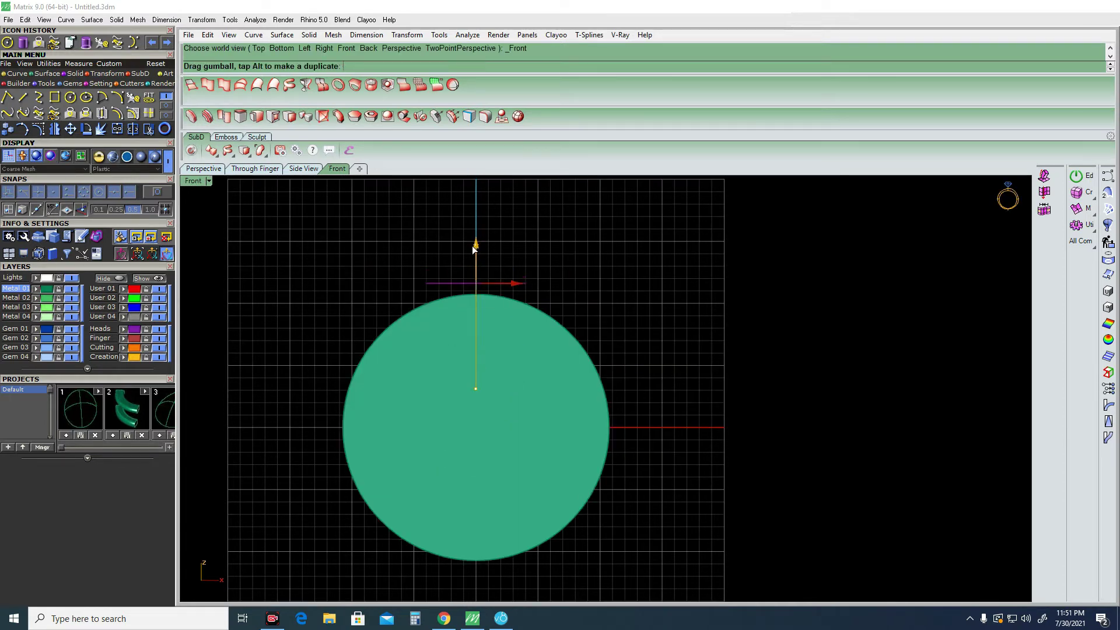
pyautogui.hotkey('ctrl', 'F1')
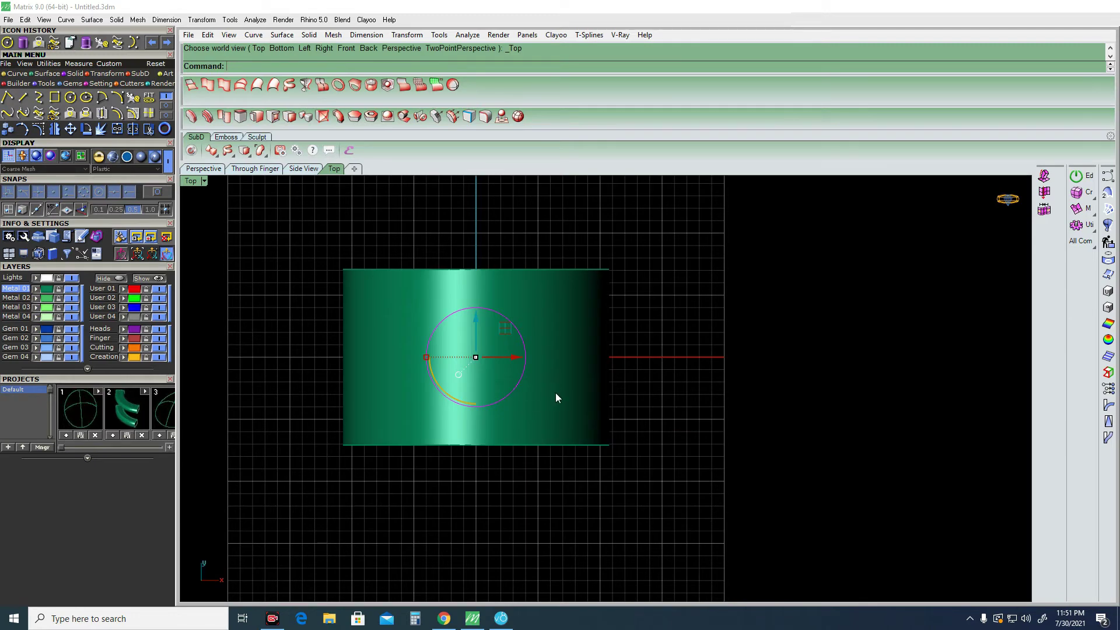
pyautogui.moveTo(559, 374); pyautogui.dragTo(562, 309, button='right')
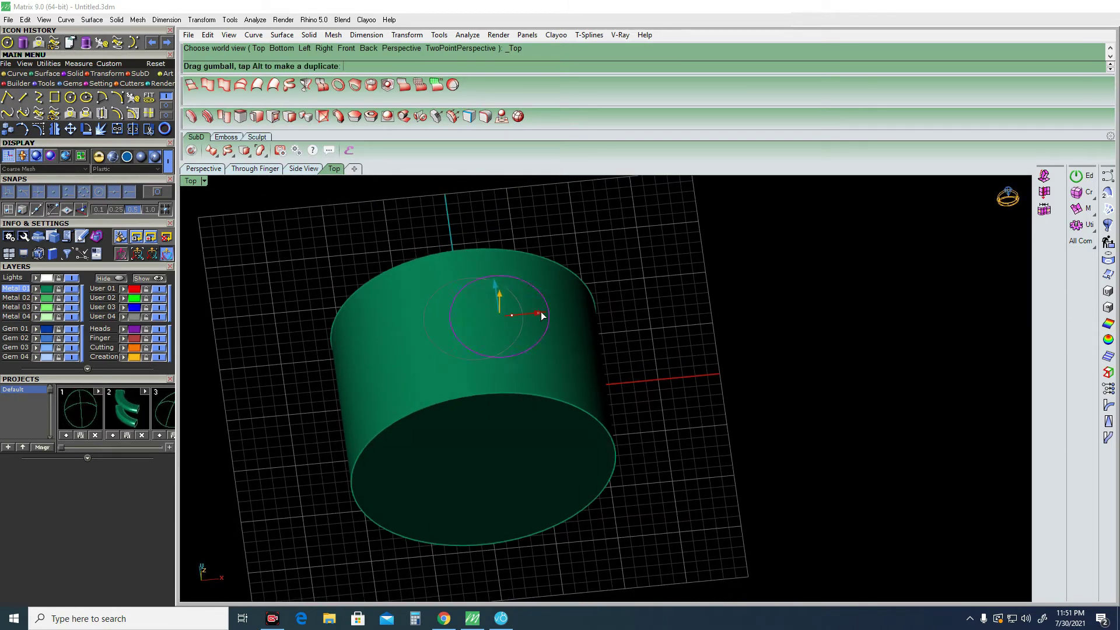
pyautogui.hotkey('ctrl', 'F1')
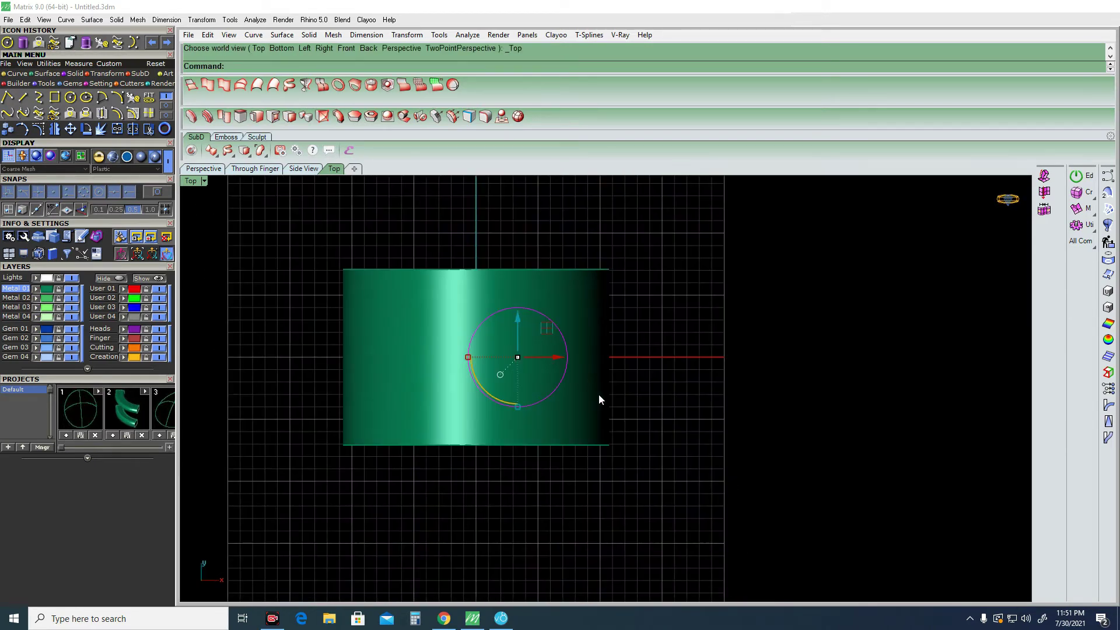
pyautogui.hotkey('ctrl', 'F2')
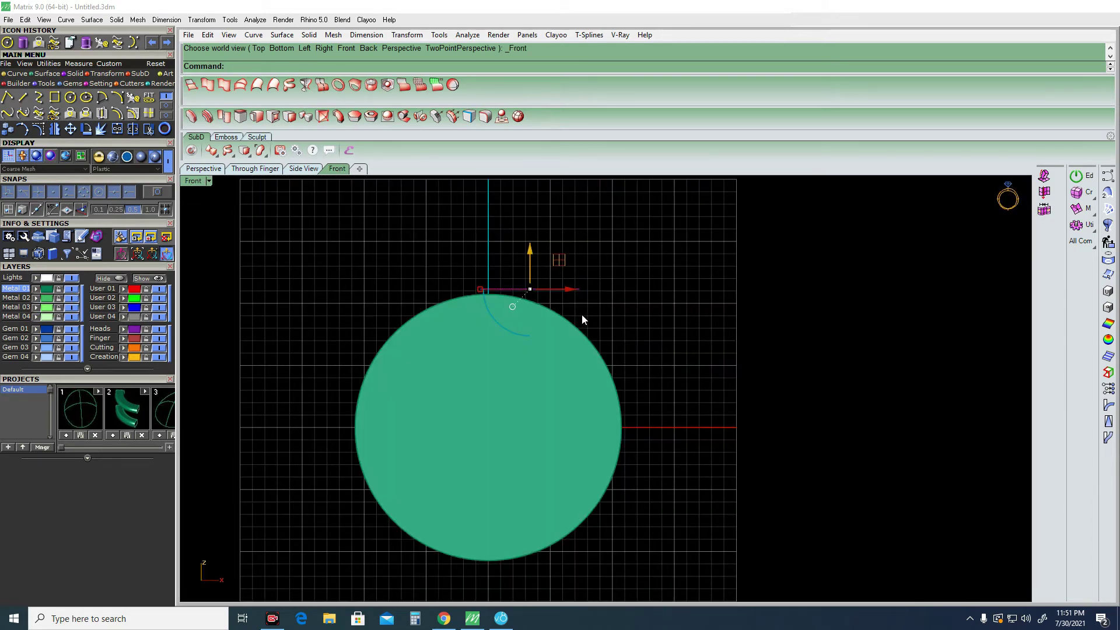
pyautogui.hotkey('ctrl', 'z')
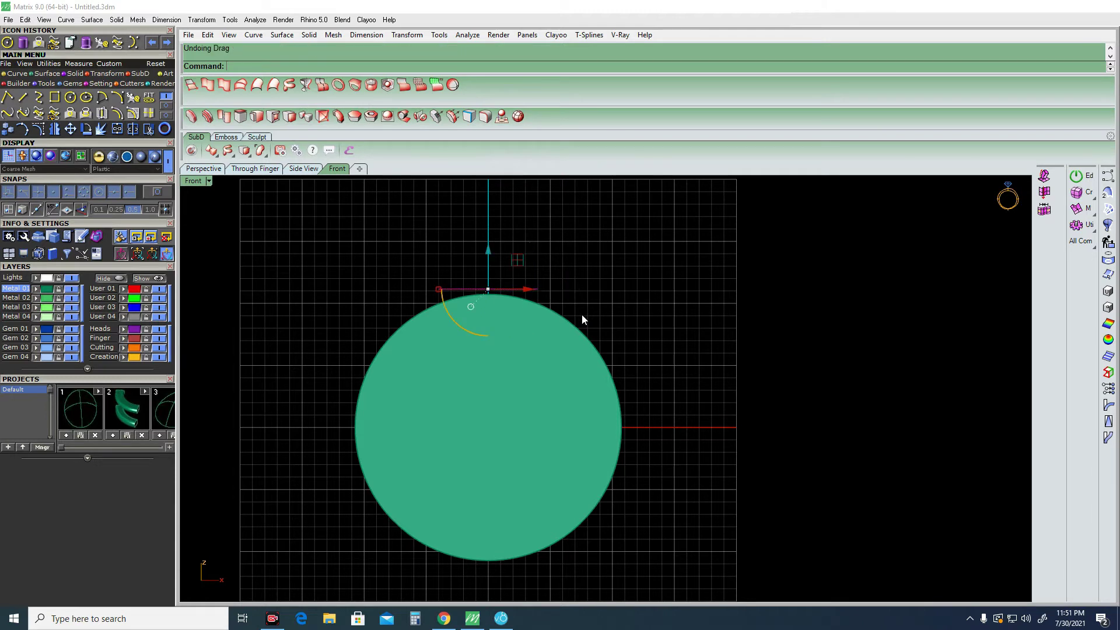
# Replace the old circle with a new one centred at 0, roughly 8 units in size.
pyautogui.click(534, 286)
pyautogui.press('Delete')
pyautogui.press('Return')
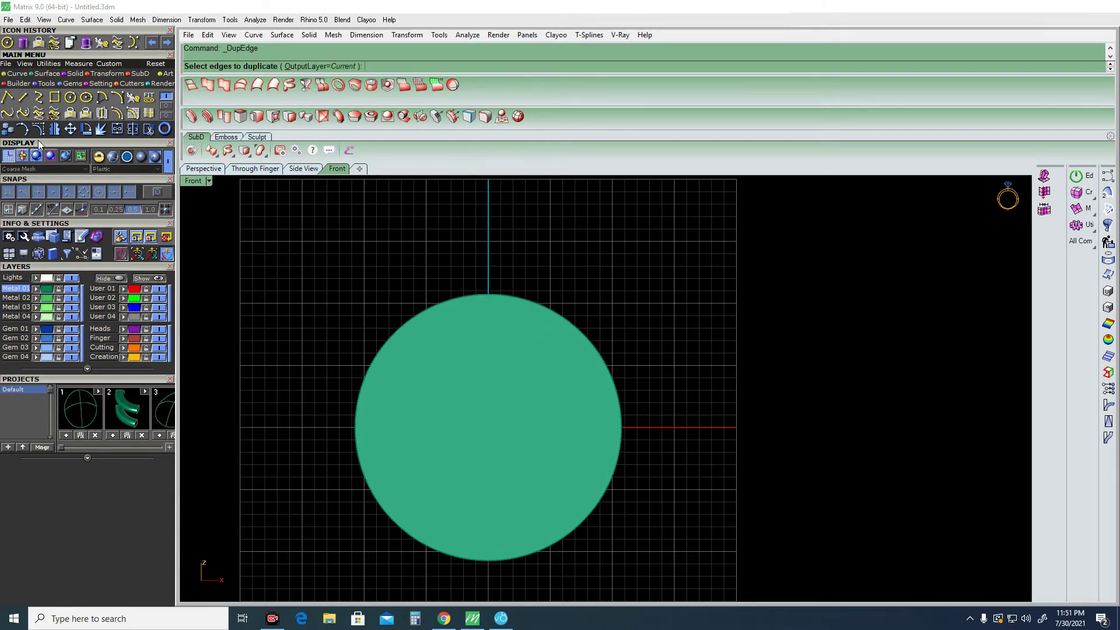
pyautogui.click(70, 98)
pyautogui.write('0')
pyautogui.press('Return')
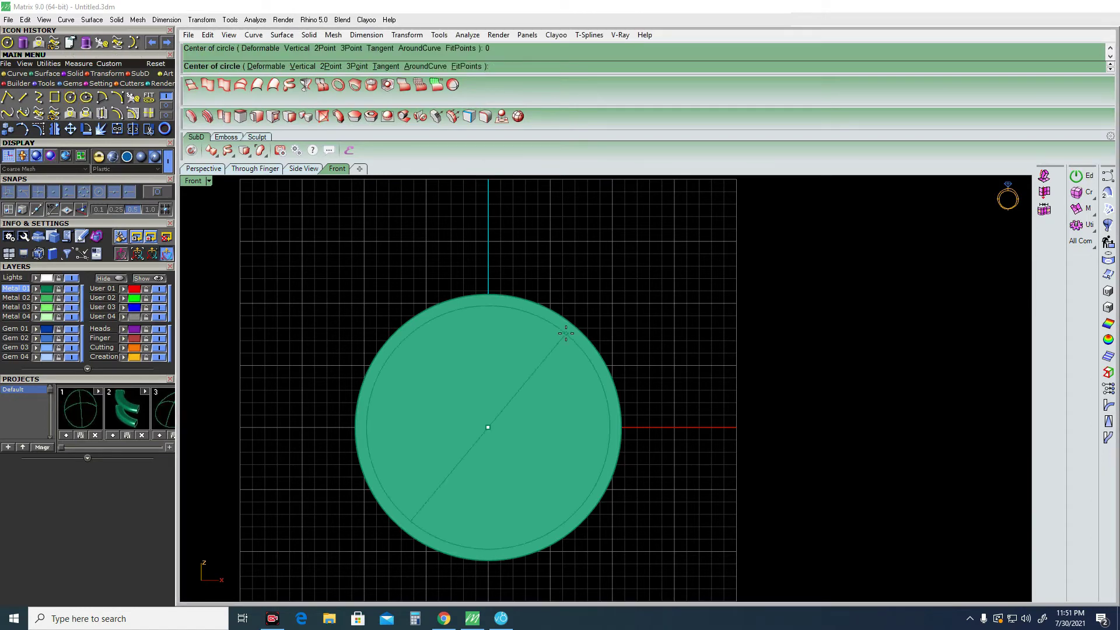
pyautogui.click(593, 295)
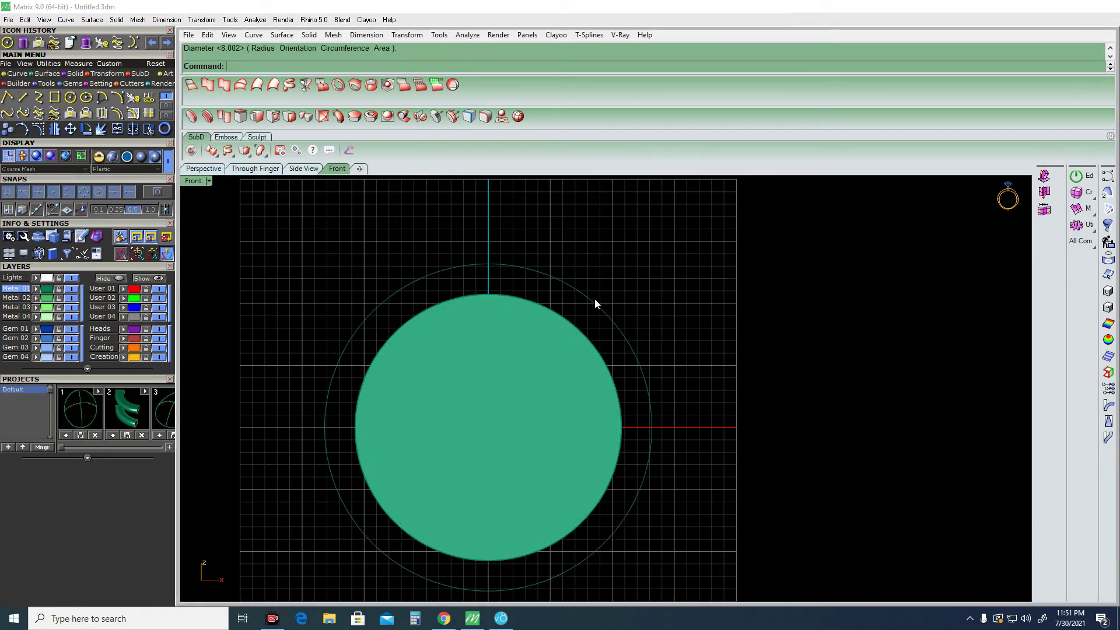
# In a tilted Top view, use Pullback to pull the new circle onto the cylinder.
pyautogui.hotkey('ctrl', 'F1')
pyautogui.keyDown('ctrl'); pyautogui.keyDown('shift'); pyautogui.moveTo(650, 387); pyautogui.dragTo(572, 324, button='right'); pyautogui.keyUp('shift'); pyautogui.keyUp('ctrl')
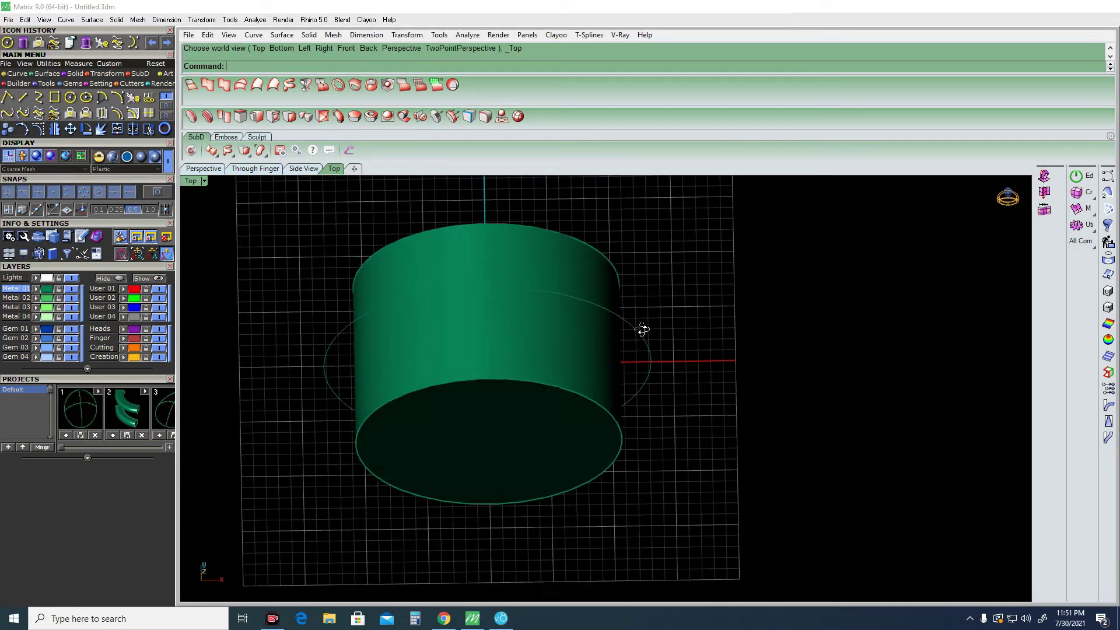
pyautogui.click(572, 324)
pyautogui.click(667, 299)
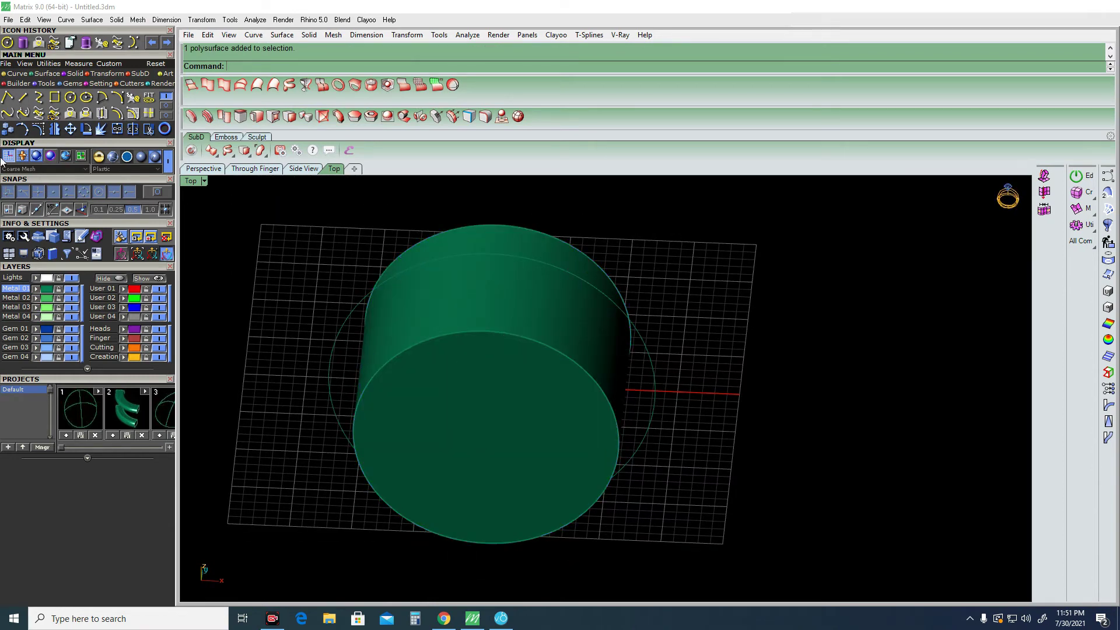
pyautogui.click(69, 114)
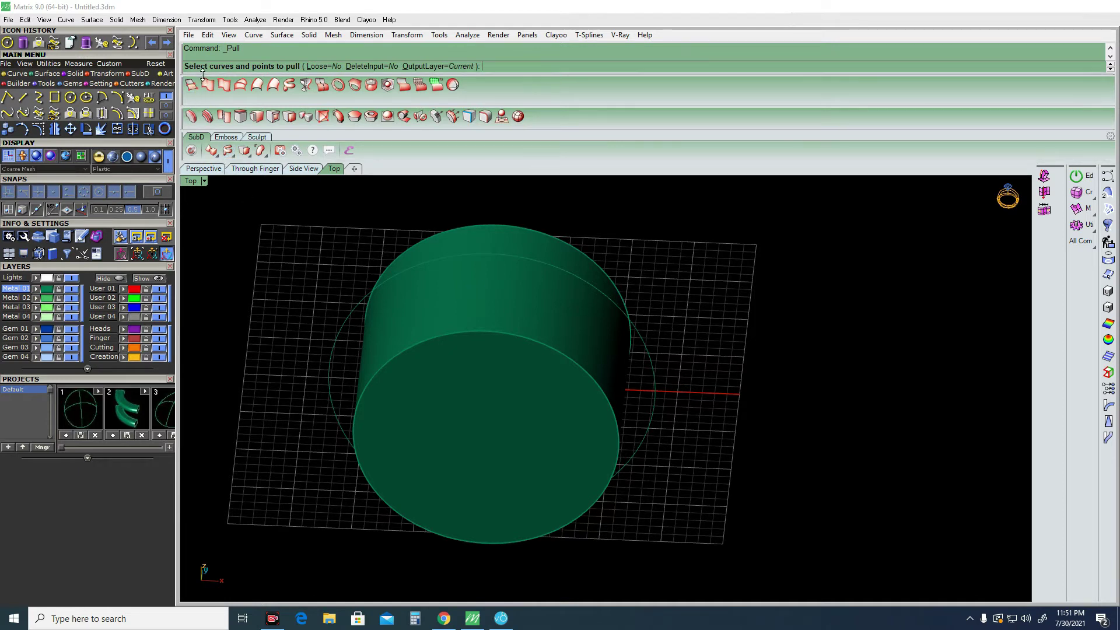
pyautogui.click(651, 353)
pyautogui.press('Return')
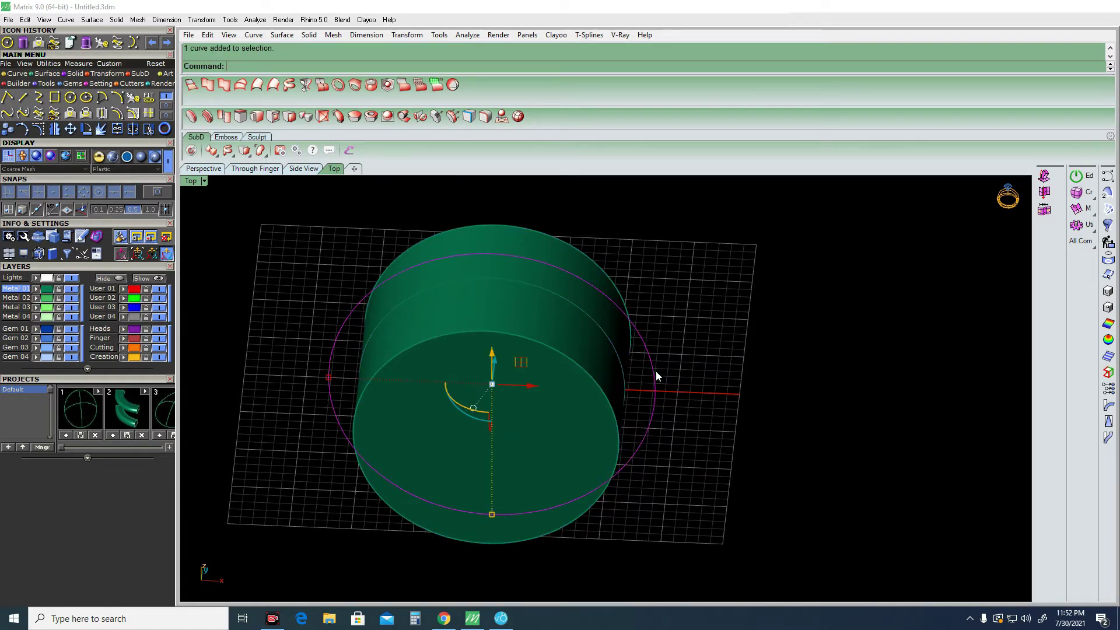
# Discard the pulled curve and rerun Pullback with the circle selected.
pyautogui.press('Delete')
pyautogui.hotkey('ctrl', 'z')
pyautogui.hotkey('ctrl', 'z')
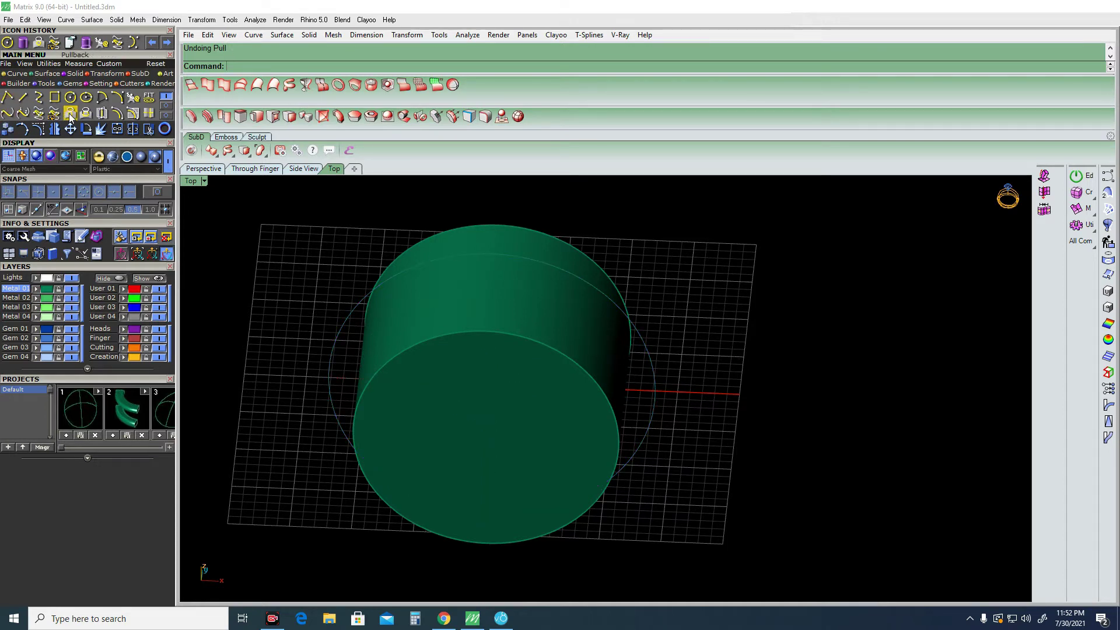
pyautogui.click(70, 113)
pyautogui.click(654, 370)
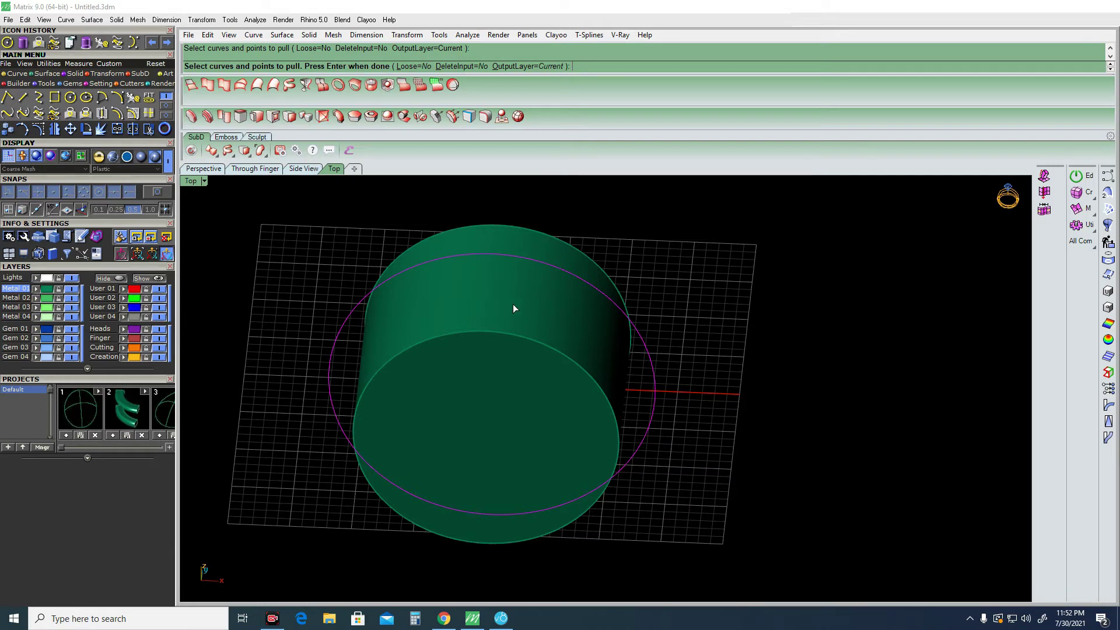
# Pull the large circle onto the cylinder's polysurface surface.
pyautogui.press('Return')
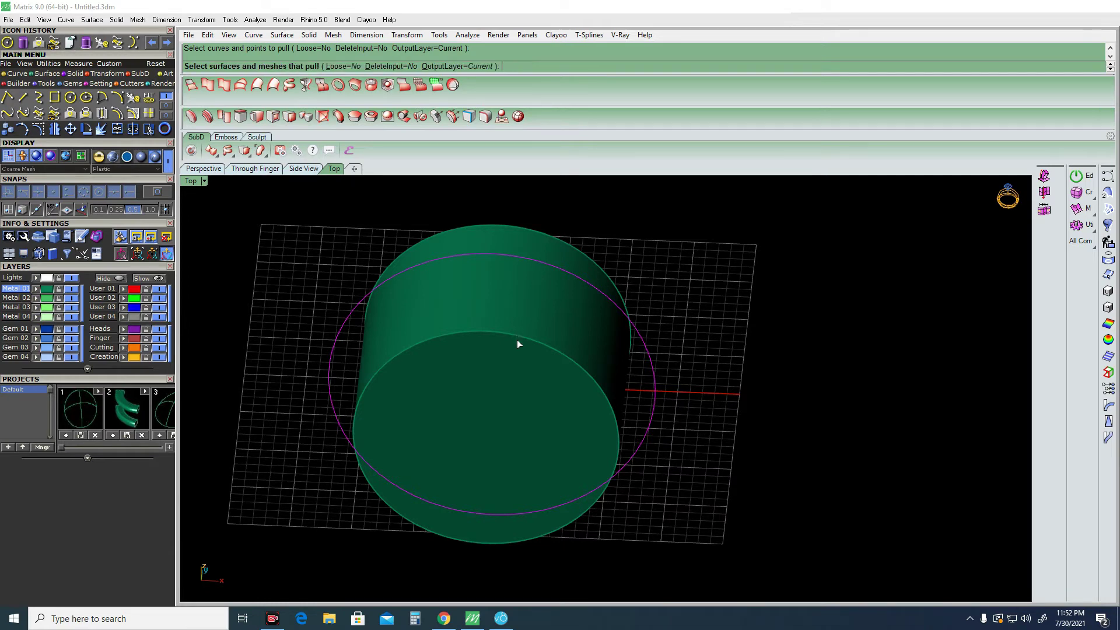
pyautogui.click(523, 338)
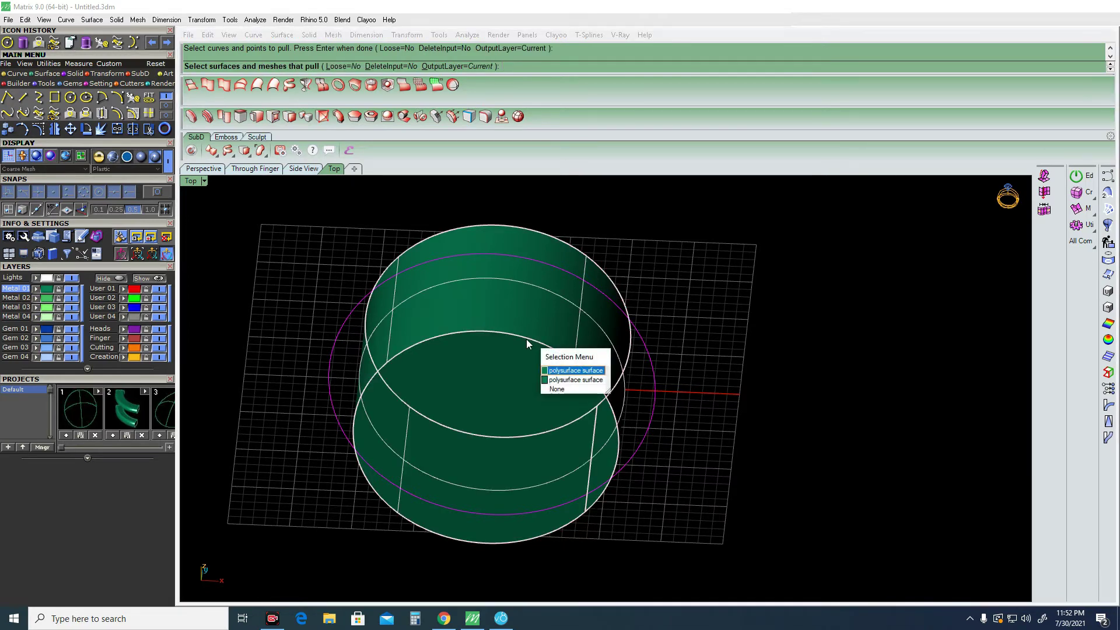
pyautogui.click(591, 371)
pyautogui.press('Return')
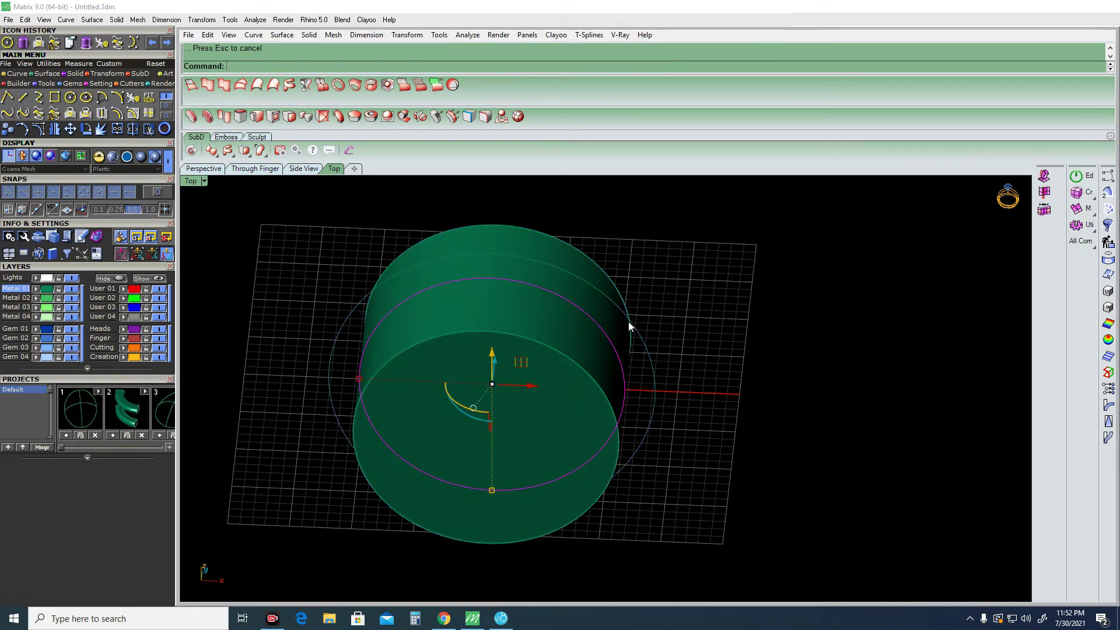
# Orbit around the cylinder to inspect the pulled circle, selecting the circle and then the cylinder.
pyautogui.moveTo(687, 295)
pyautogui.mouseDown(button='right')
pyautogui.moveTo(643, 282)
pyautogui.moveTo(612, 328)
pyautogui.moveTo(629, 321)
pyautogui.mouseUp(button='right')
pyautogui.click(627, 315)
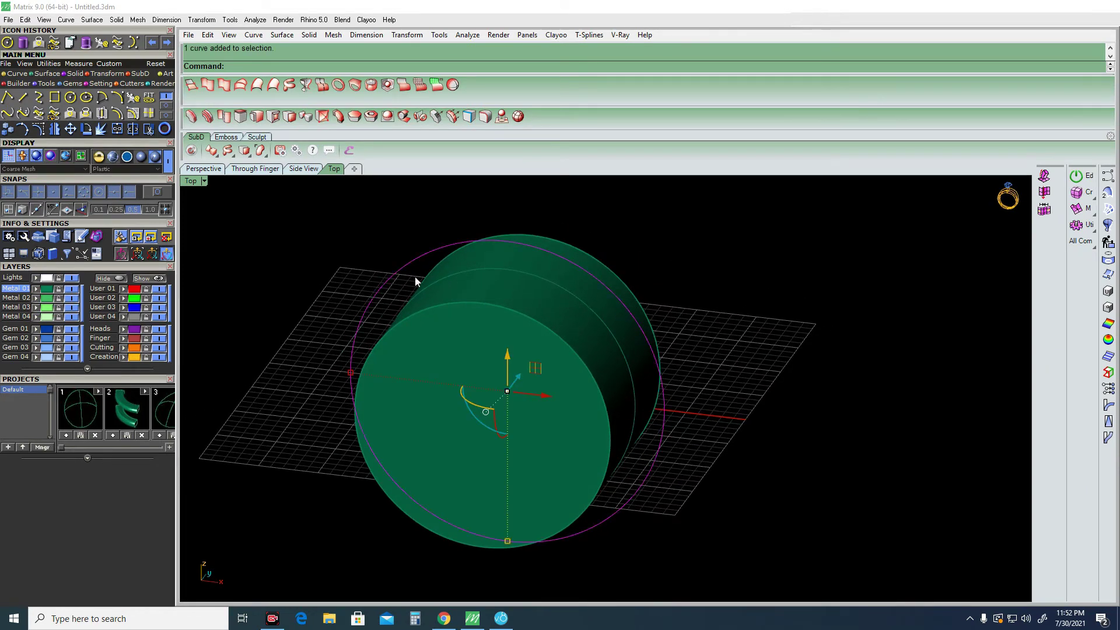
pyautogui.moveTo(680, 314)
pyautogui.mouseDown(button='right')
pyautogui.moveTo(625, 317)
pyautogui.moveTo(592, 304)
pyautogui.moveTo(650, 313)
pyautogui.moveTo(674, 330)
pyautogui.moveTo(681, 313)
pyautogui.moveTo(671, 328)
pyautogui.mouseUp(button='right')
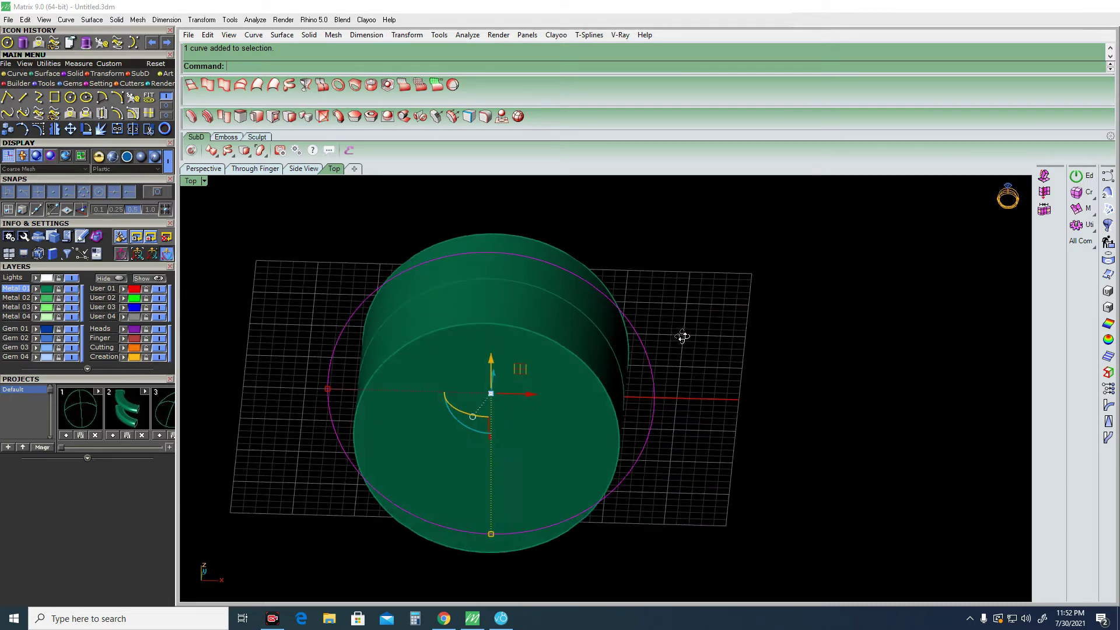
pyautogui.moveTo(671, 328); pyautogui.dragTo(586, 326, button='right')
pyautogui.click(586, 318)
# Delete the line running across the cylinder in Top view.
pyautogui.click(700, 340)
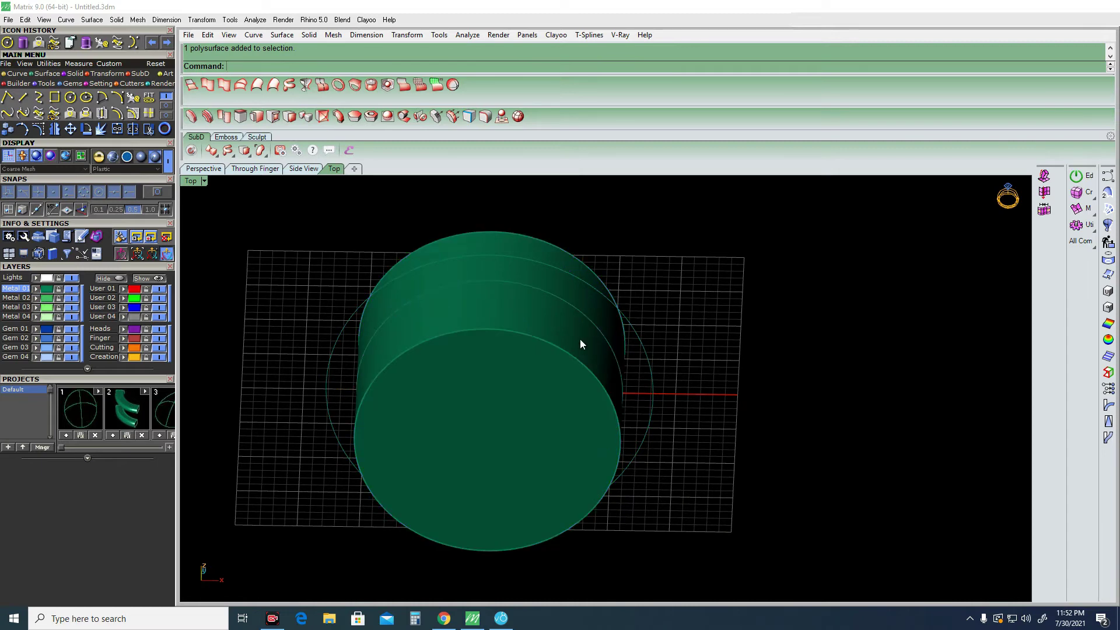
pyautogui.click(583, 314)
pyautogui.press('Escape')
pyautogui.hotkey('ctrl', 'F2')
pyautogui.hotkey('ctrl', 'F1')
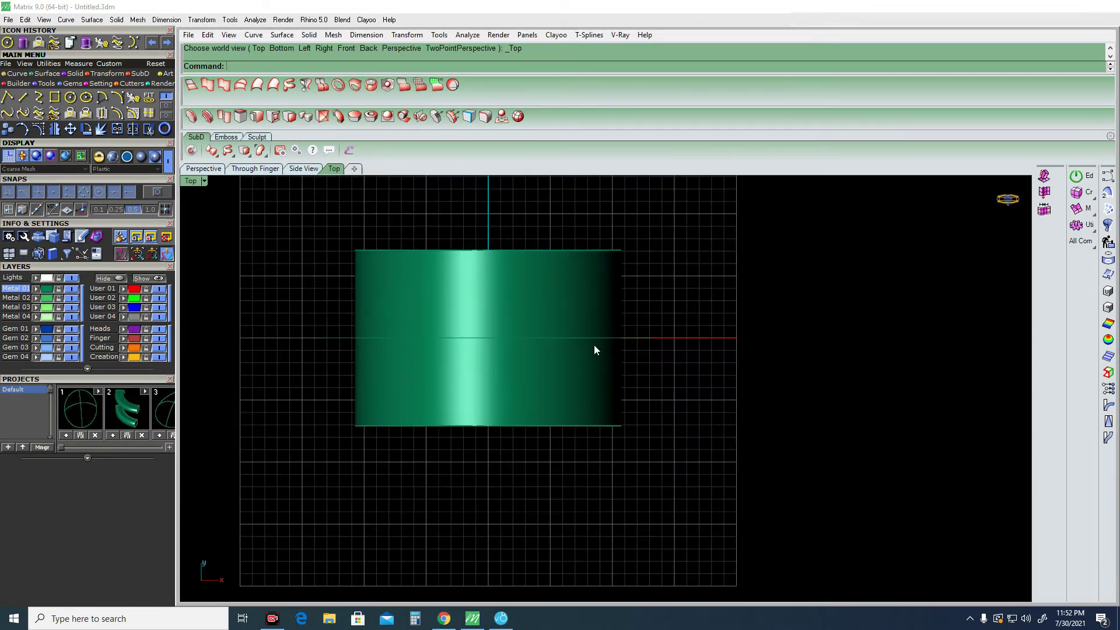
pyautogui.click(636, 337)
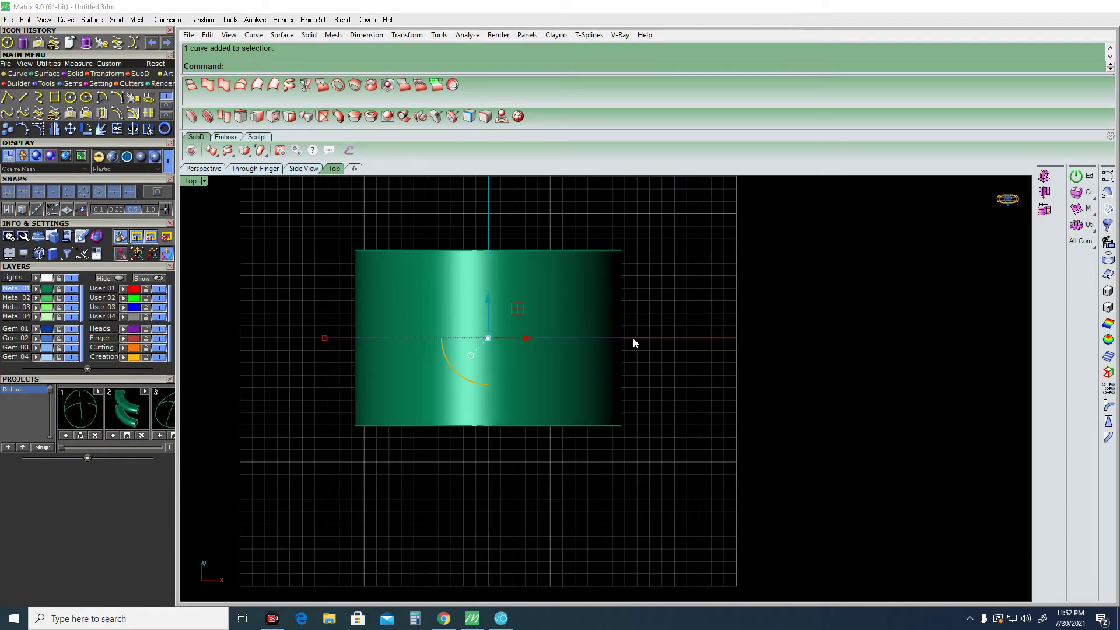
pyautogui.press('Delete')
# In Front view, draw a deformable circle centred at 0 around the cylinder and show its control points.
pyautogui.hotkey('ctrl', 'F2')
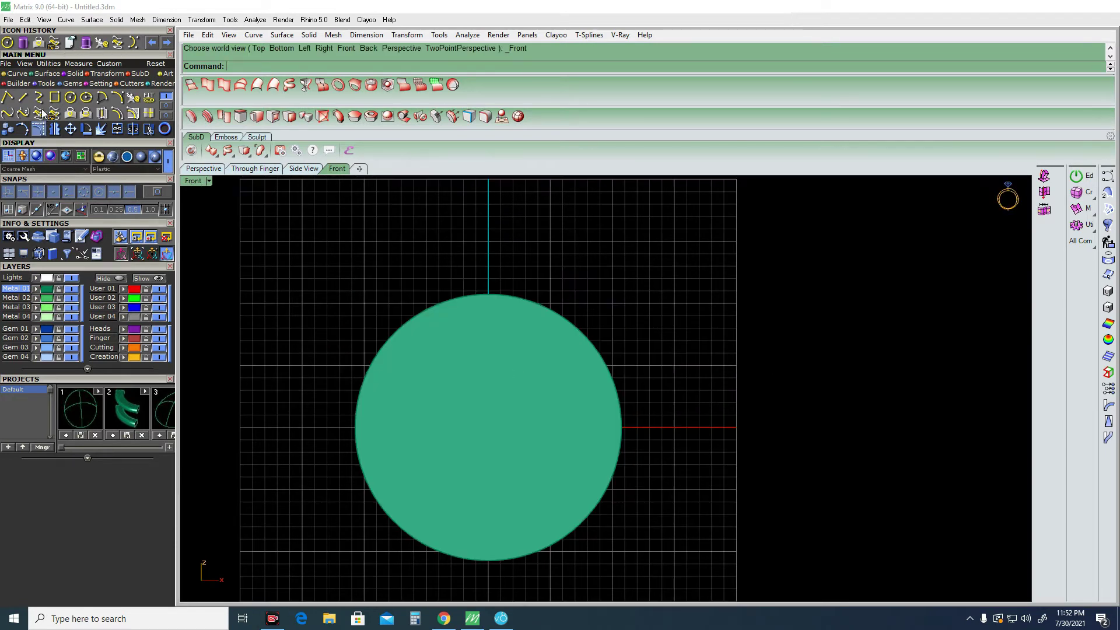
pyautogui.click(70, 97)
pyautogui.write('0')
pyautogui.press('Return')
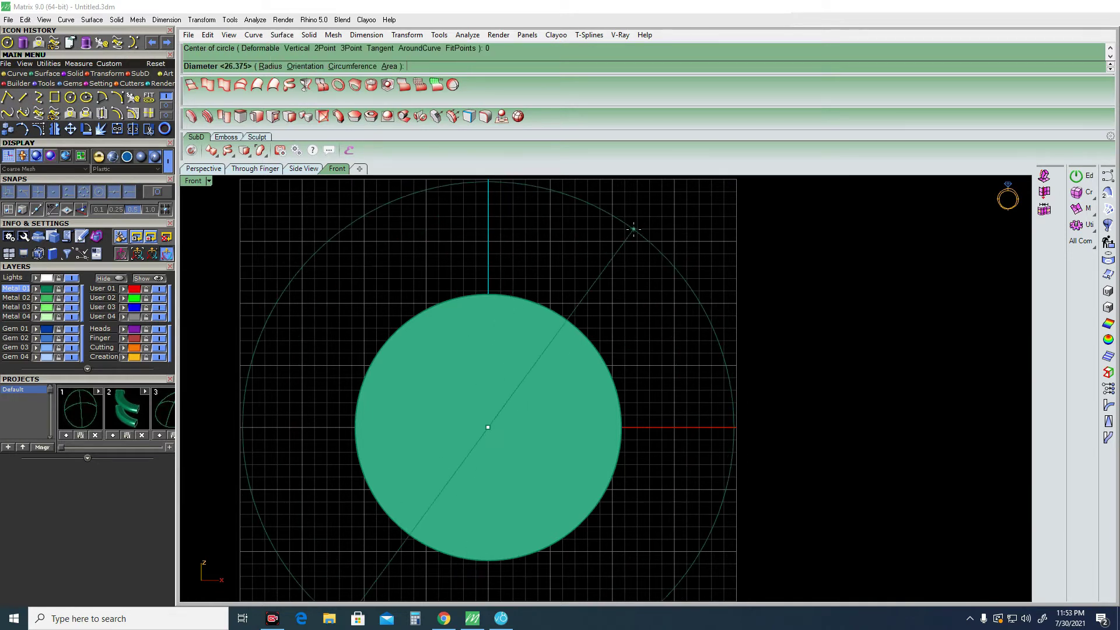
pyautogui.press('Return')
pyautogui.press('Return')
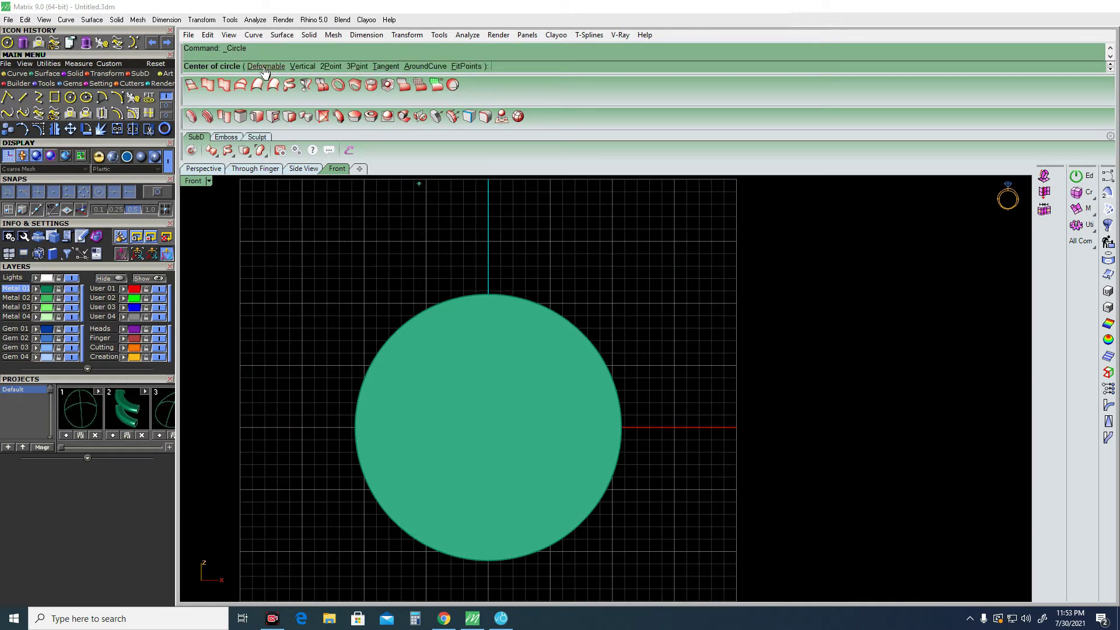
pyautogui.click(264, 67)
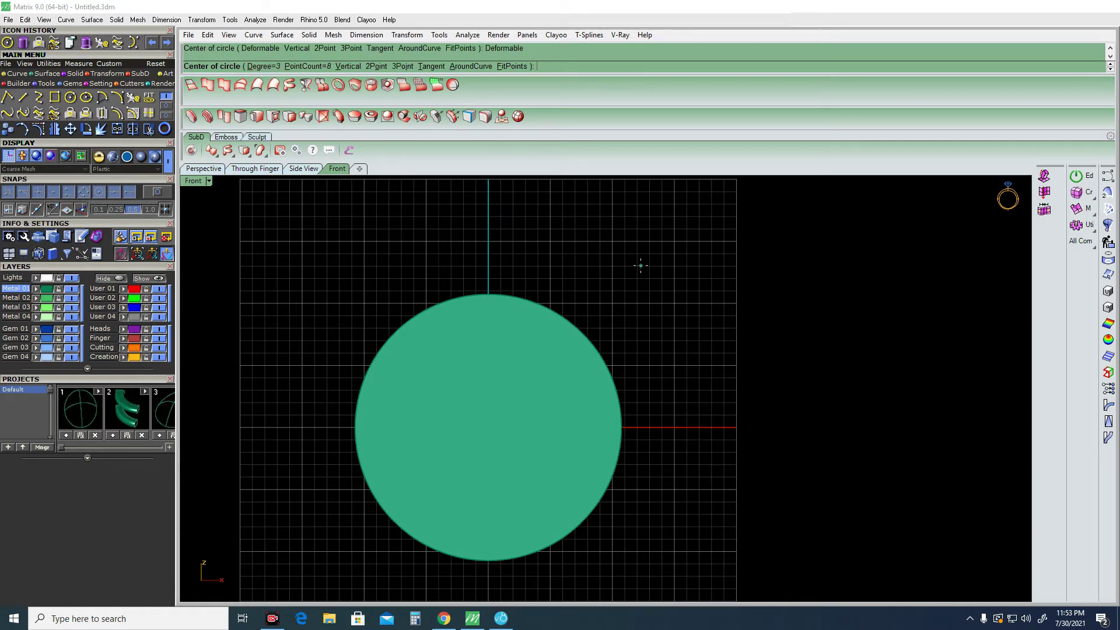
pyautogui.write('0')
pyautogui.press('Return')
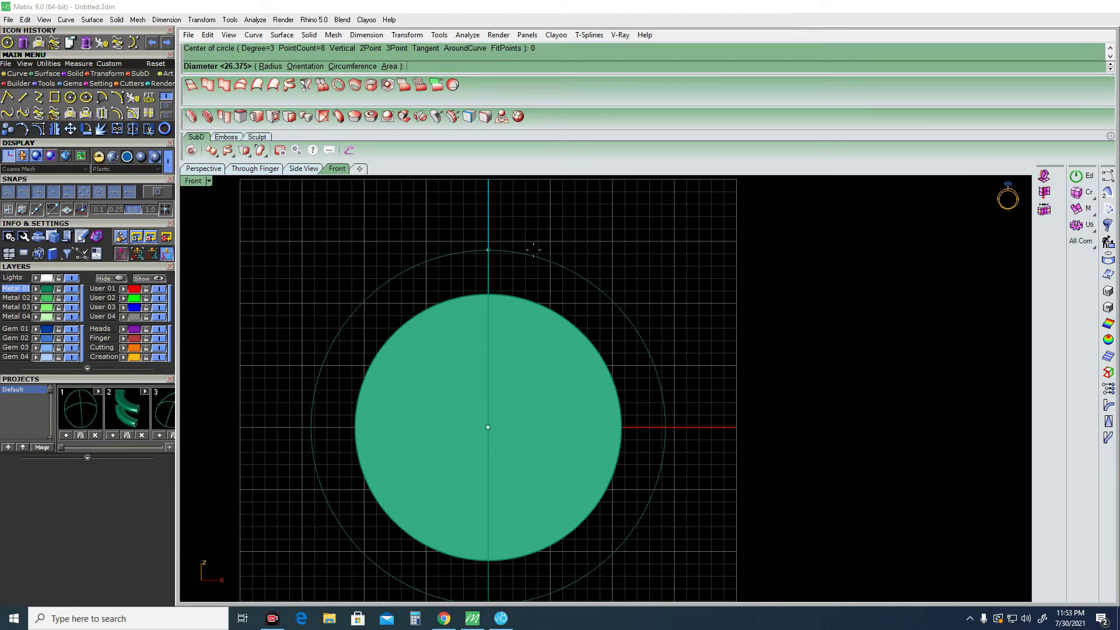
pyautogui.click(544, 258)
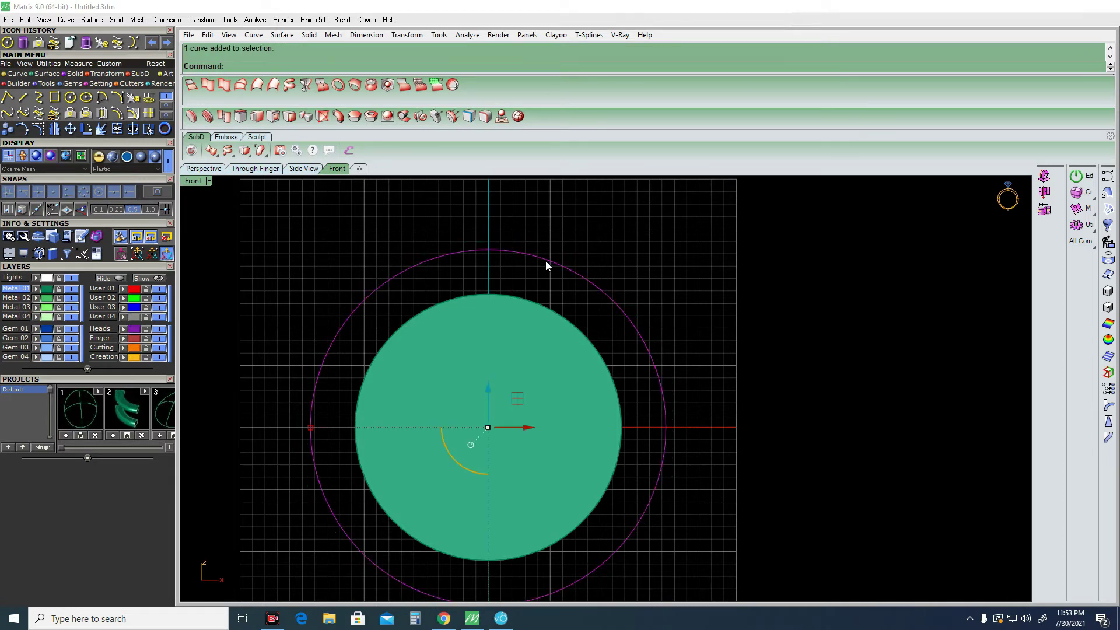
pyautogui.press('F10')
# Move the circle's top and middle control points to start bending the curve.
pyautogui.moveTo(534, 264); pyautogui.dragTo(559, 264, button='right')
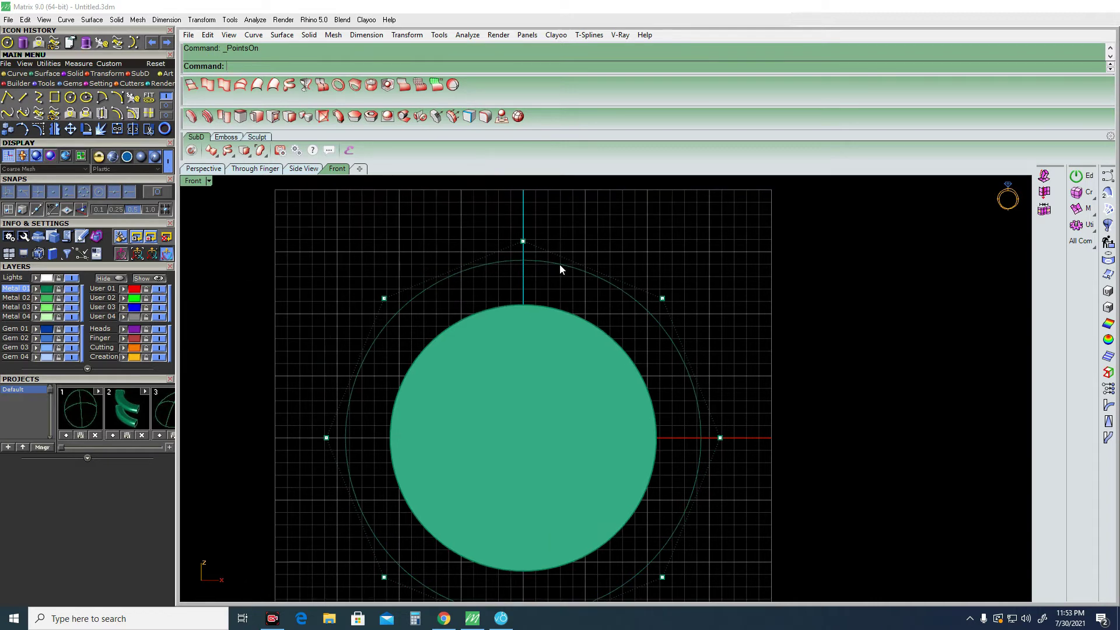
pyautogui.click(523, 240)
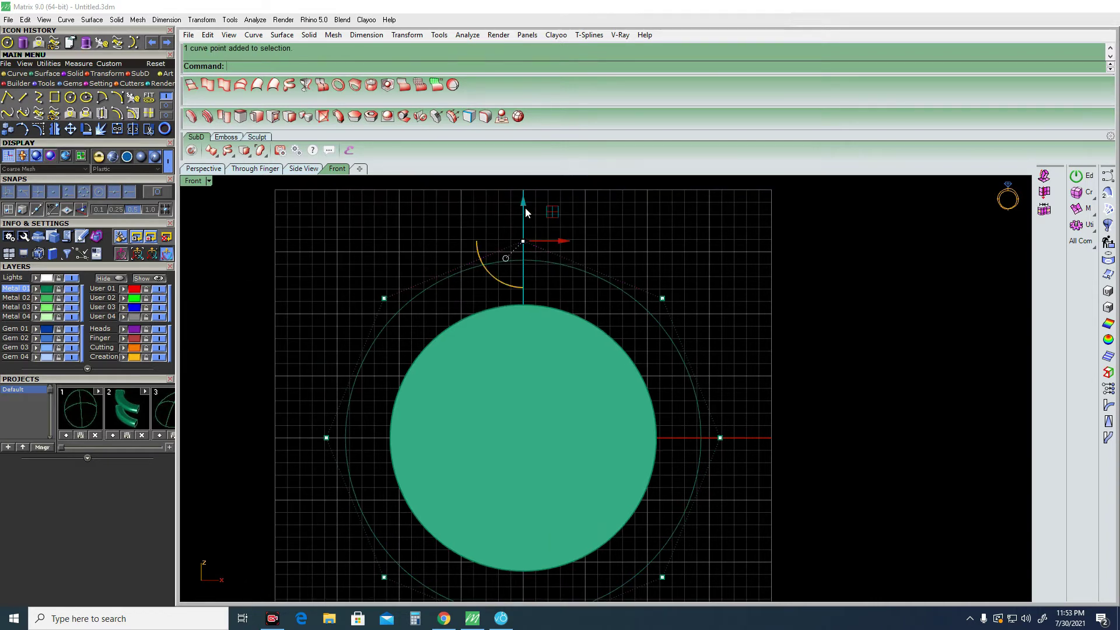
pyautogui.moveTo(525, 211); pyautogui.dragTo(529, 258)
pyautogui.hotkey('ctrl', 'F1')
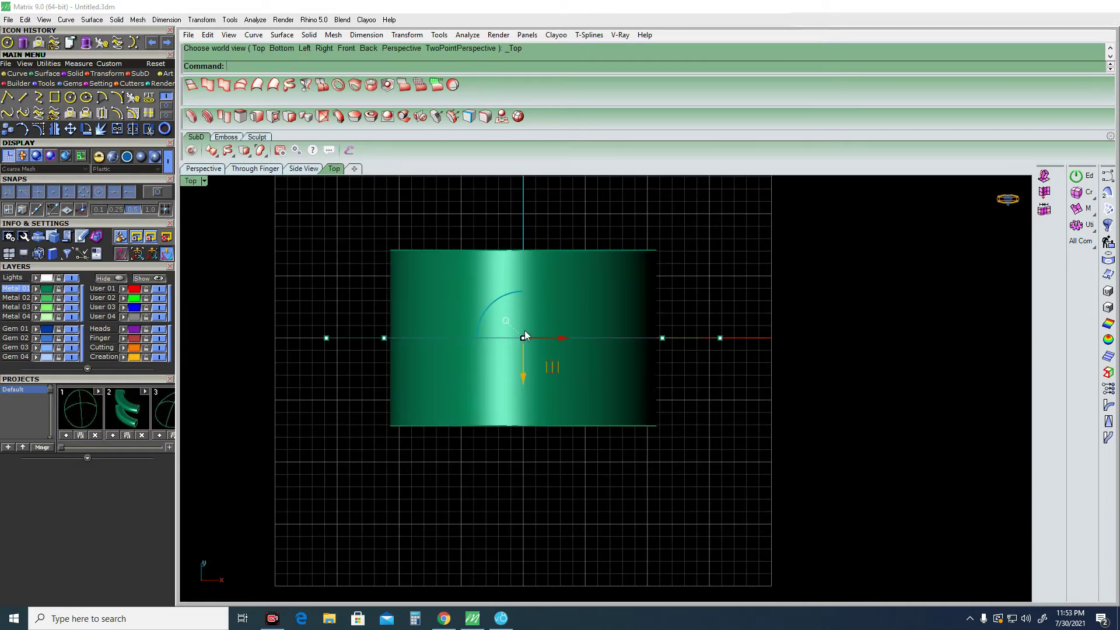
pyautogui.moveTo(522, 385); pyautogui.dragTo(521, 349)
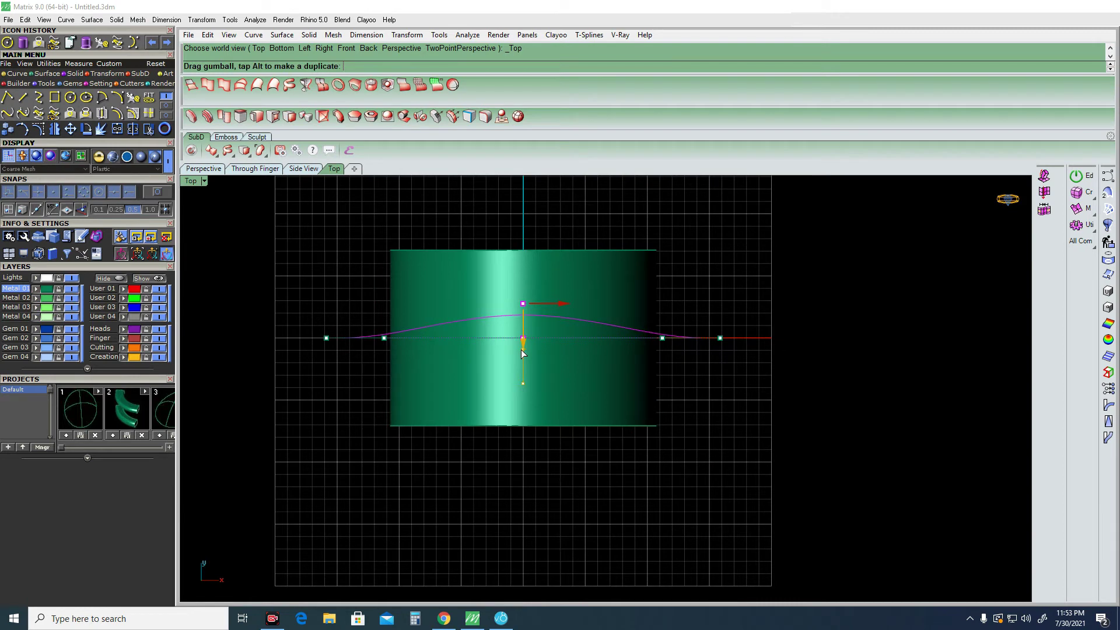
pyautogui.click(720, 338)
pyautogui.hotkey('ctrl', 'z')
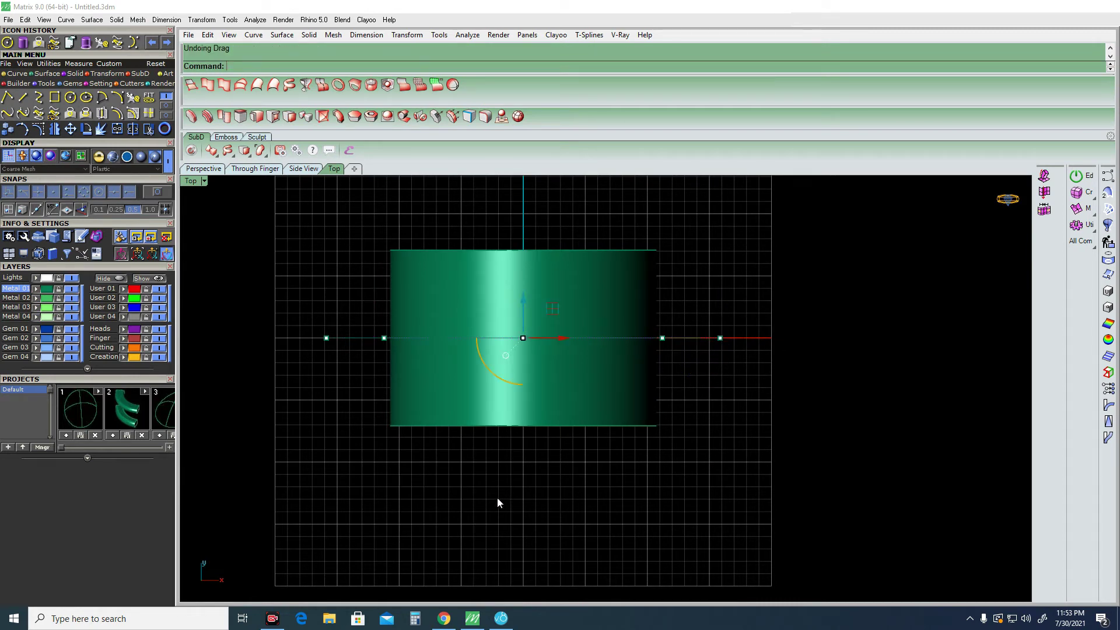
pyautogui.moveTo(527, 304); pyautogui.dragTo(524, 269)
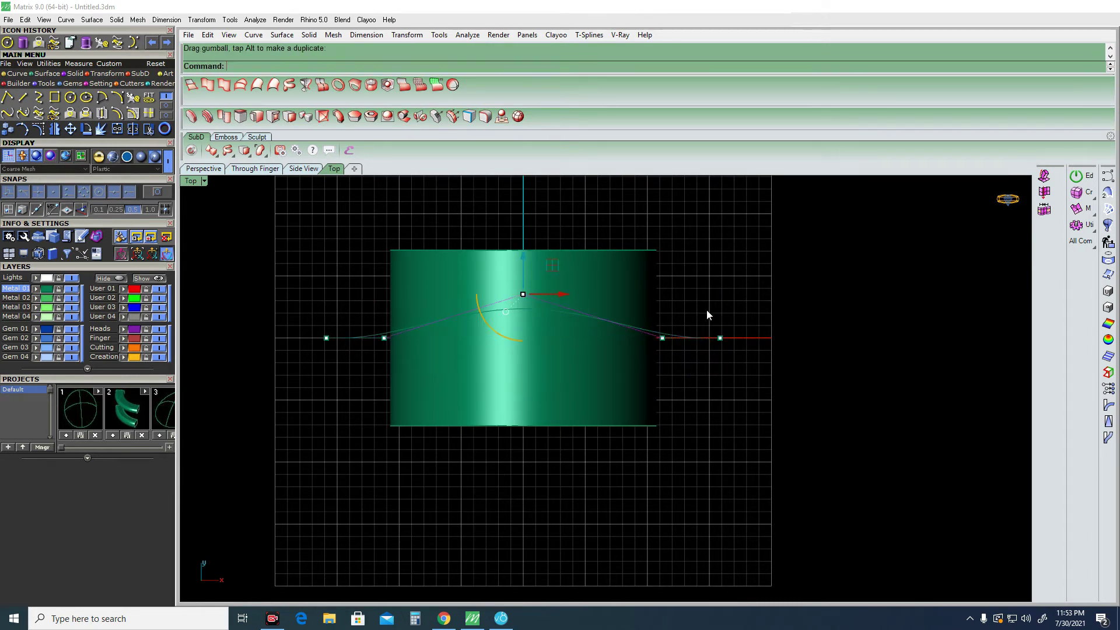
# In Right view, shift four centre-line control points sideways into a wave, then select the wavy curve.
pyautogui.hotkey('ctrl', 'F3')
pyautogui.moveTo(502, 332)
pyautogui.mouseDown()
pyautogui.moveTo(687, 402)
pyautogui.moveTo(687, 382)
pyautogui.mouseUp()
pyautogui.moveTo(599, 215); pyautogui.dragTo(653, 551)
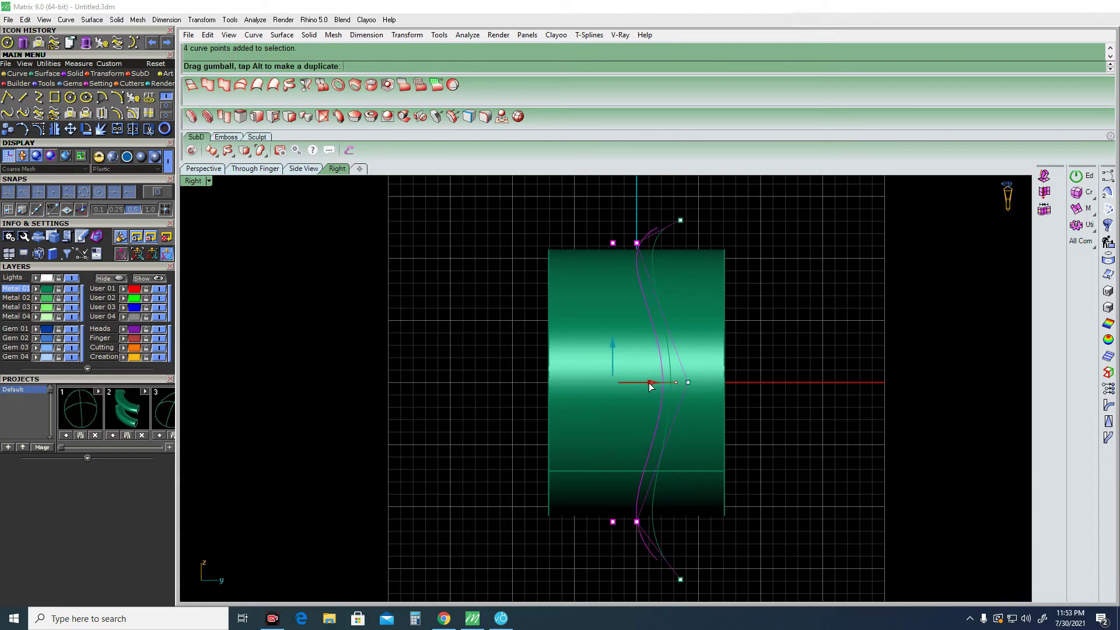
pyautogui.moveTo(677, 387); pyautogui.dragTo(645, 383)
pyautogui.hotkey('ctrl', 'F1')
pyautogui.press('Escape')
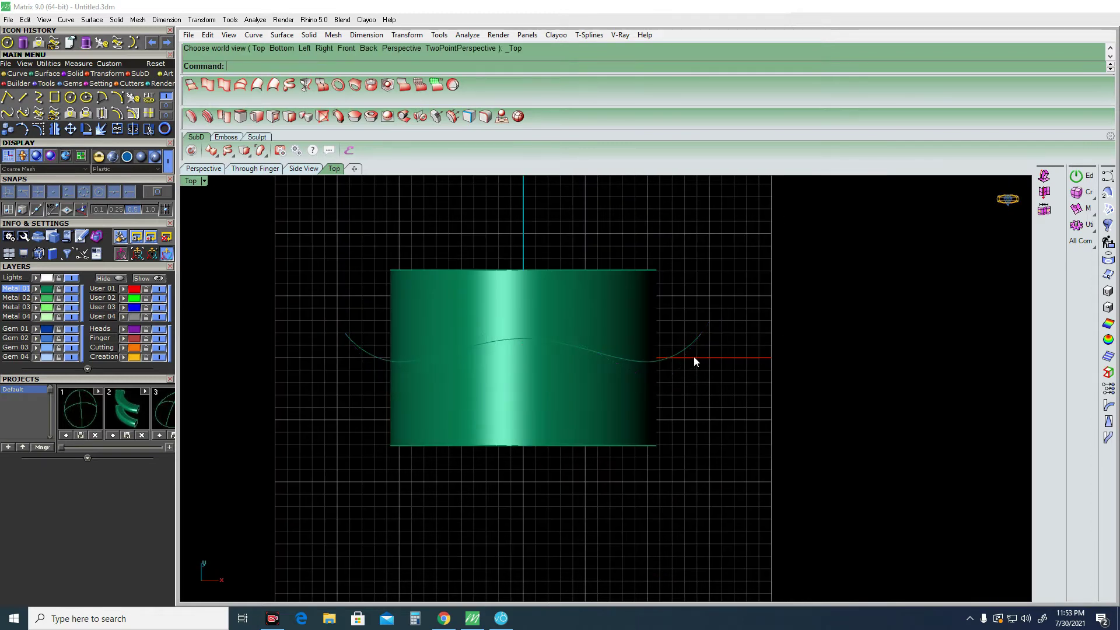
pyautogui.hotkey('ctrl', 'F2')
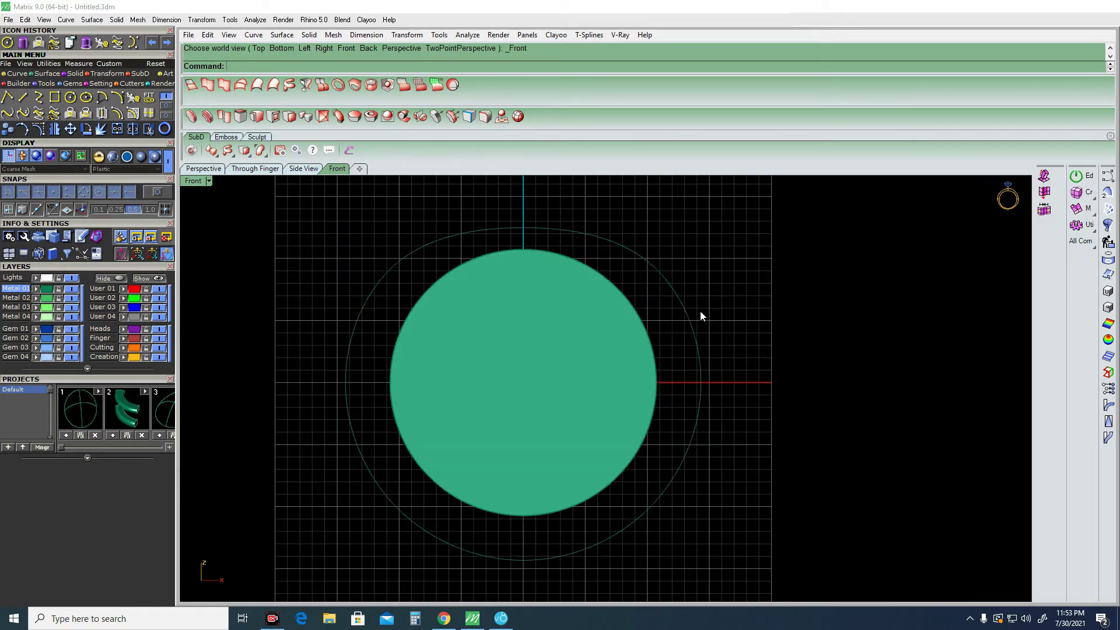
pyautogui.click(677, 311)
pyautogui.hotkey('ctrl', 'F1')
pyautogui.keyDown('ctrl'); pyautogui.keyDown('shift'); pyautogui.moveTo(670, 379); pyautogui.dragTo(618, 319, button='right'); pyautogui.keyUp('shift'); pyautogui.keyUp('ctrl')
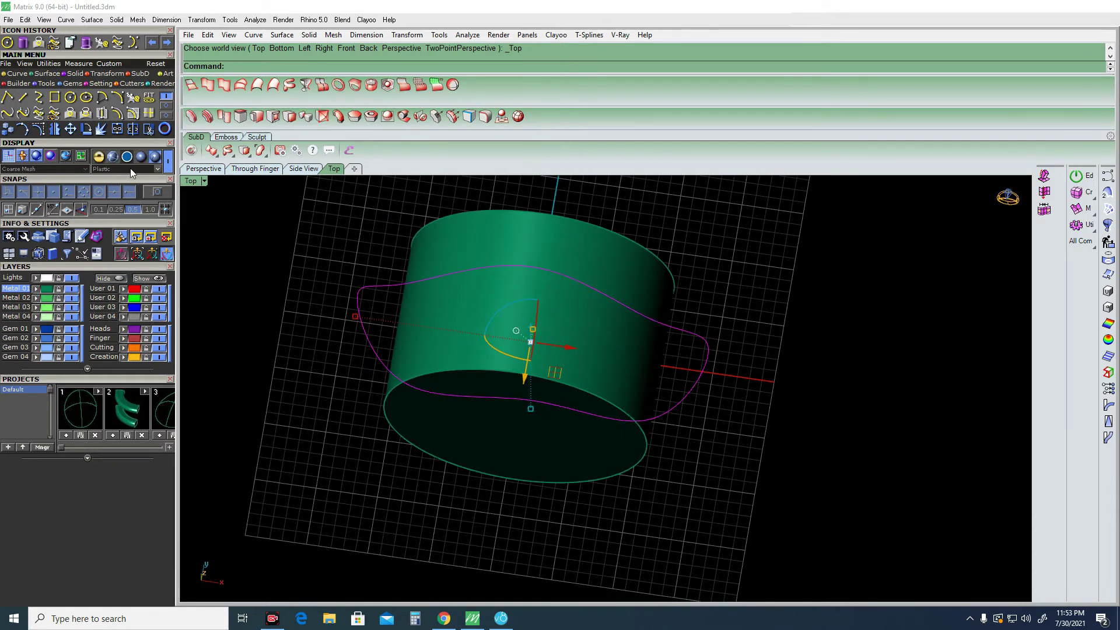
# Pull the wavy curve onto the cylinder and check it in Right and Top views.
pyautogui.click(70, 115)
pyautogui.click(461, 318)
pyautogui.press('Return')
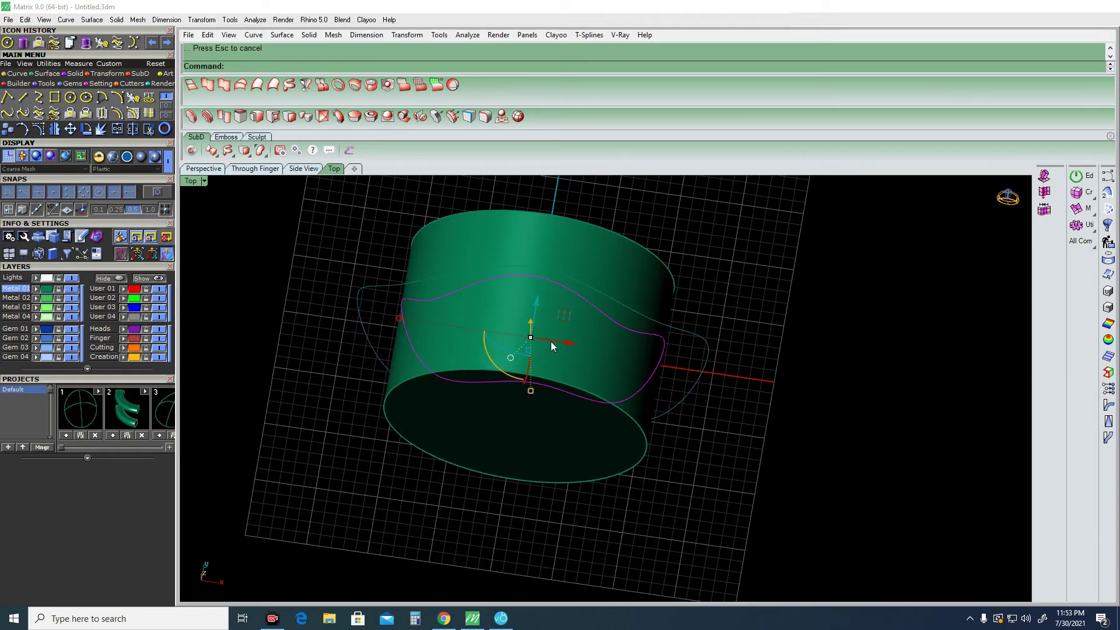
pyautogui.hotkey('ctrl', 'F3')
pyautogui.hotkey('ctrl', 'F1')
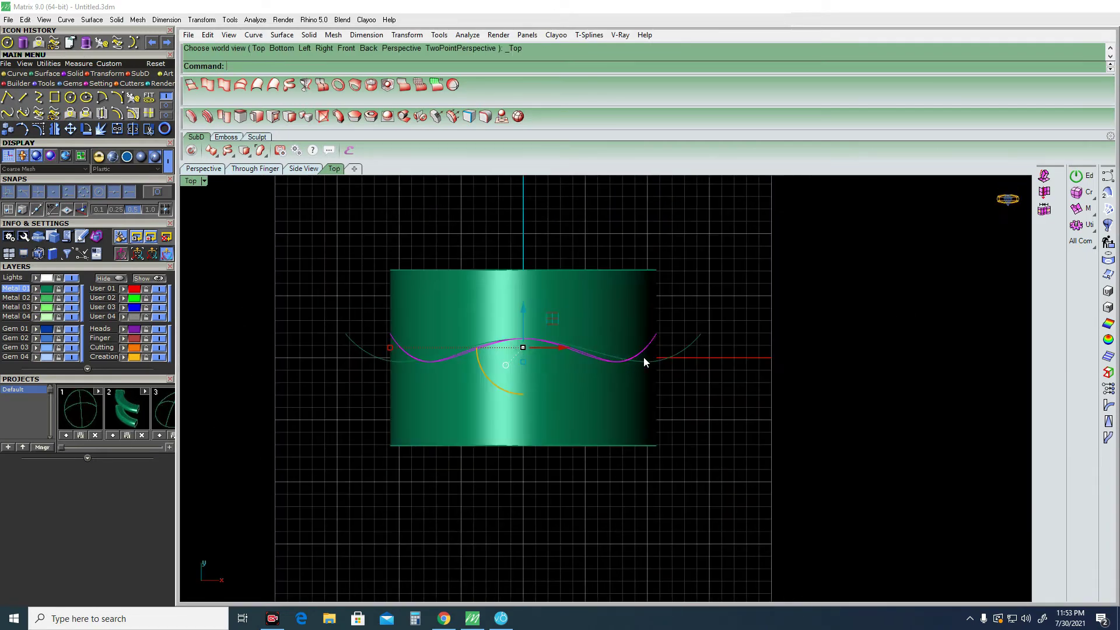
# Delete the curve on the cylinder, inspect from several angles, then undo the deletion and settle on Top view.
pyautogui.click(694, 382)
pyautogui.moveTo(667, 370); pyautogui.dragTo(565, 255, button='right')
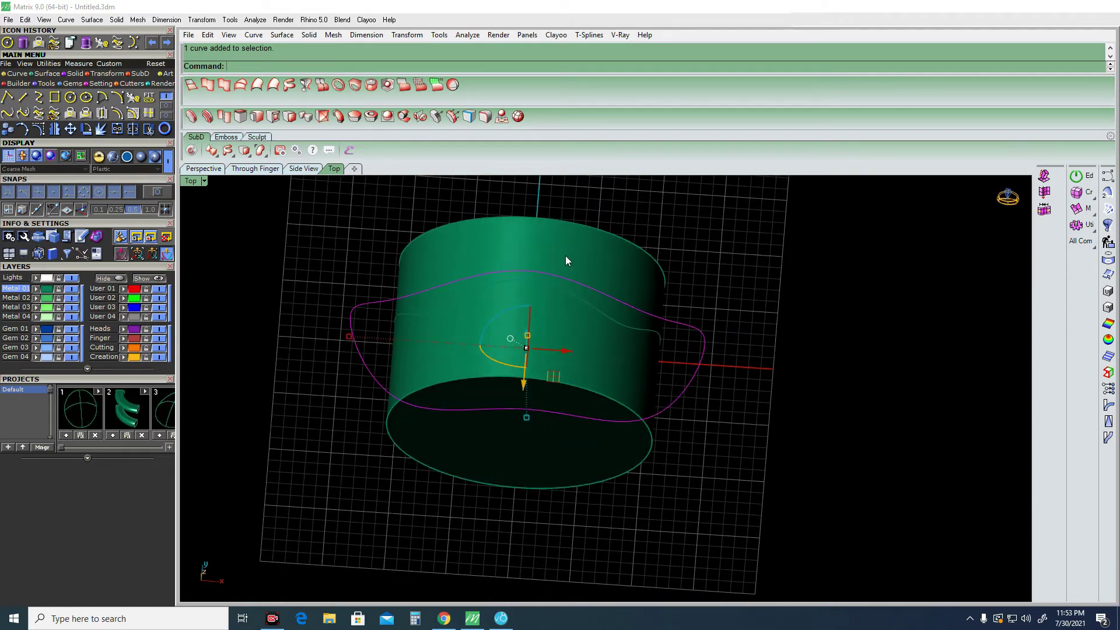
pyautogui.press('Delete')
pyautogui.hotkey('ctrl', 'F3')
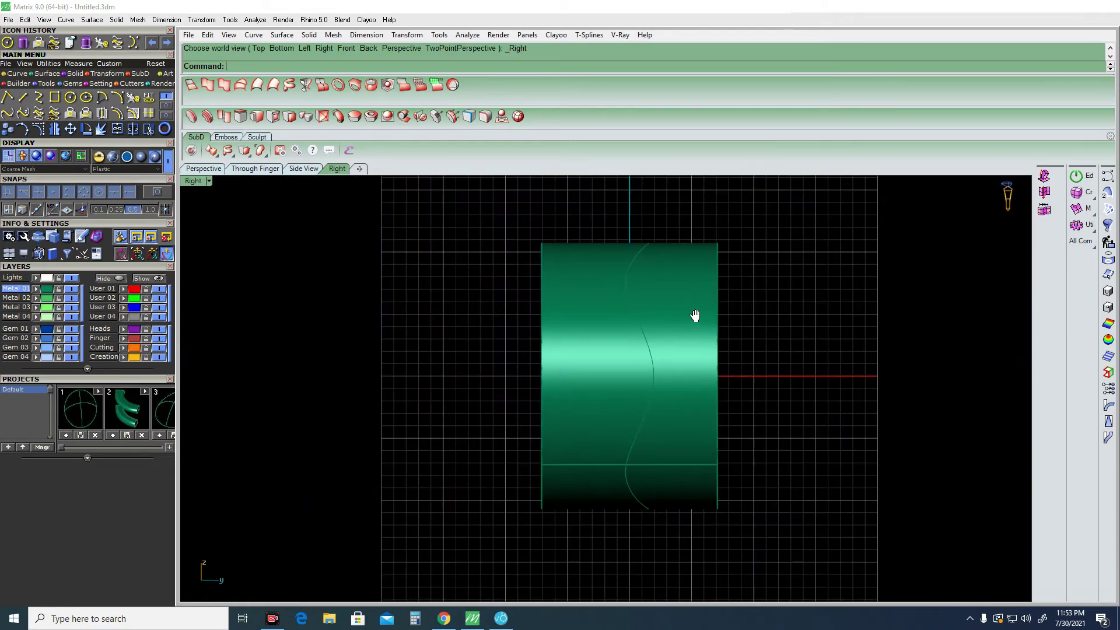
pyautogui.moveTo(662, 307)
pyautogui.mouseDown(button='right')
pyautogui.moveTo(690, 327)
pyautogui.moveTo(702, 288)
pyautogui.moveTo(665, 265)
pyautogui.moveTo(704, 433)
pyautogui.mouseUp(button='right')
pyautogui.hotkey('ctrl', 'F1')
pyautogui.moveTo(572, 425)
pyautogui.mouseDown(button='right')
pyautogui.moveTo(640, 320)
pyautogui.moveTo(754, 257)
pyautogui.moveTo(652, 313)
pyautogui.mouseUp(button='right')
pyautogui.hotkey('ctrl', 'z')
pyautogui.hotkey('ctrl', 'F3')
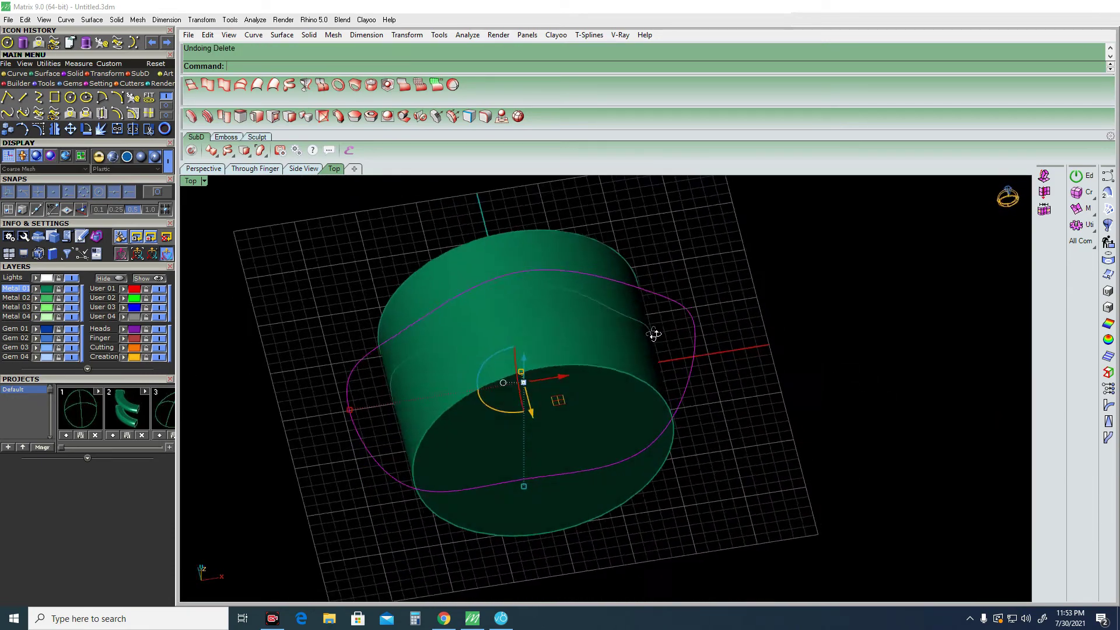
pyautogui.hotkey('ctrl', 'F1')
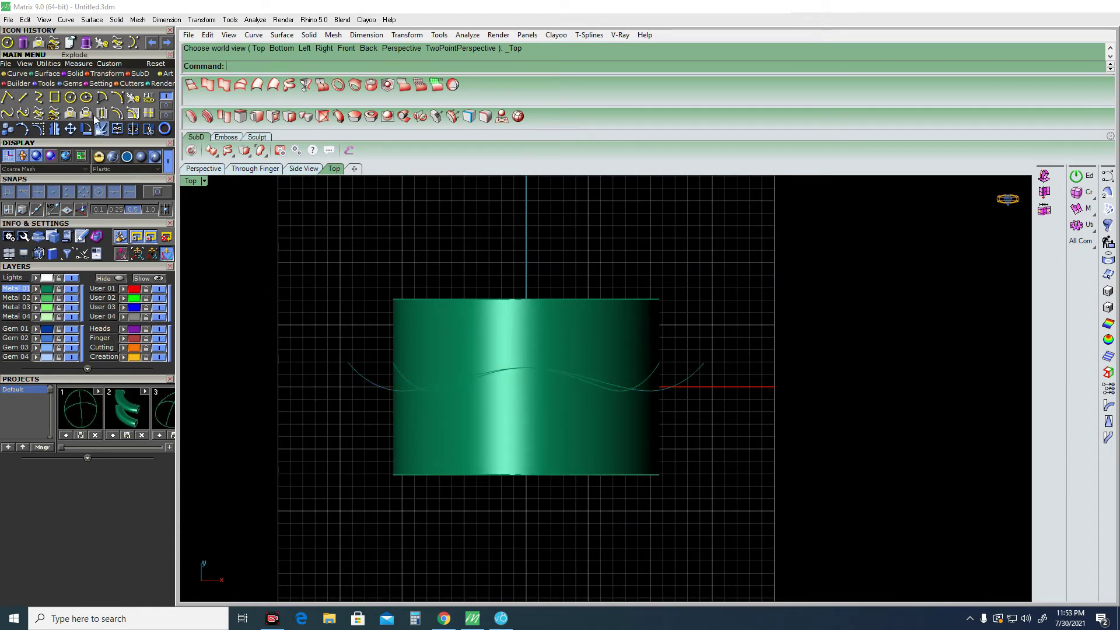
# Project the wavy curve onto the cylinder.
pyautogui.click(87, 115)
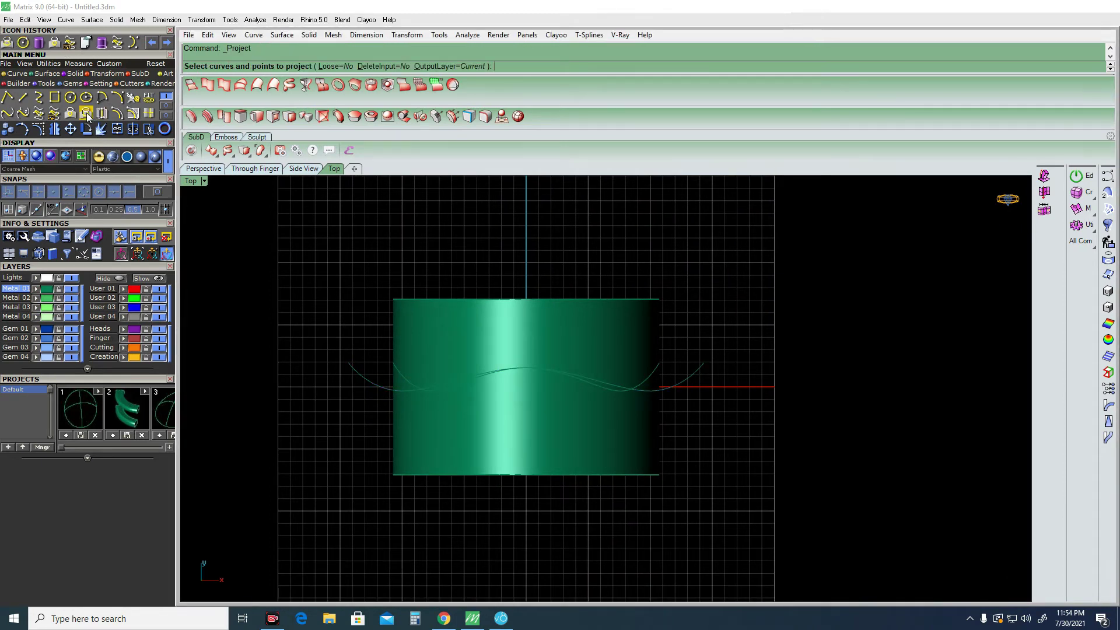
pyautogui.click(684, 381)
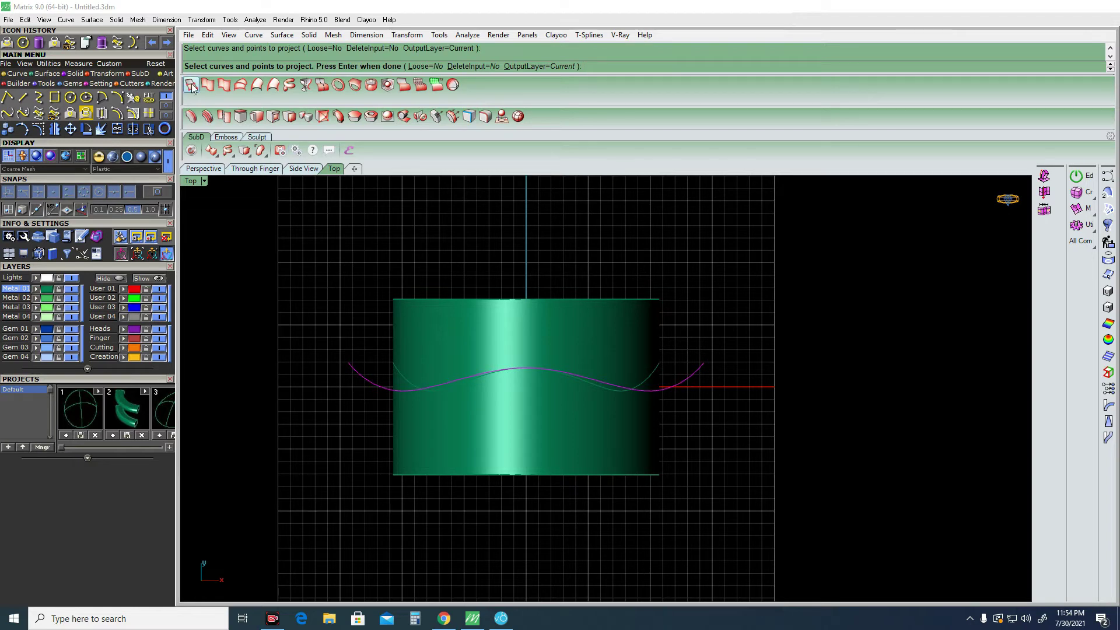
pyautogui.click(512, 338)
pyautogui.click(517, 331)
pyautogui.press('Return')
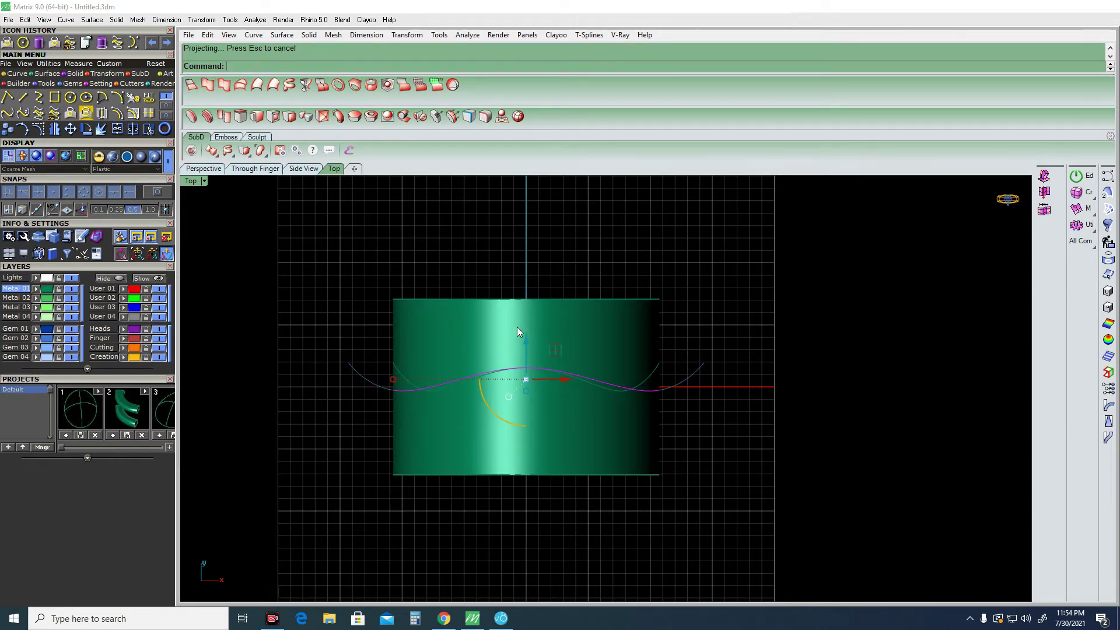
# Orbit, zoom and cycle through the standard views to check the projected curve.
pyautogui.keyDown('ctrl'); pyautogui.keyDown('shift'); pyautogui.moveTo(516, 331); pyautogui.dragTo(599, 319, button='right'); pyautogui.keyUp('shift'); pyautogui.keyUp('ctrl')
pyautogui.hotkey('ctrl', 'F2')
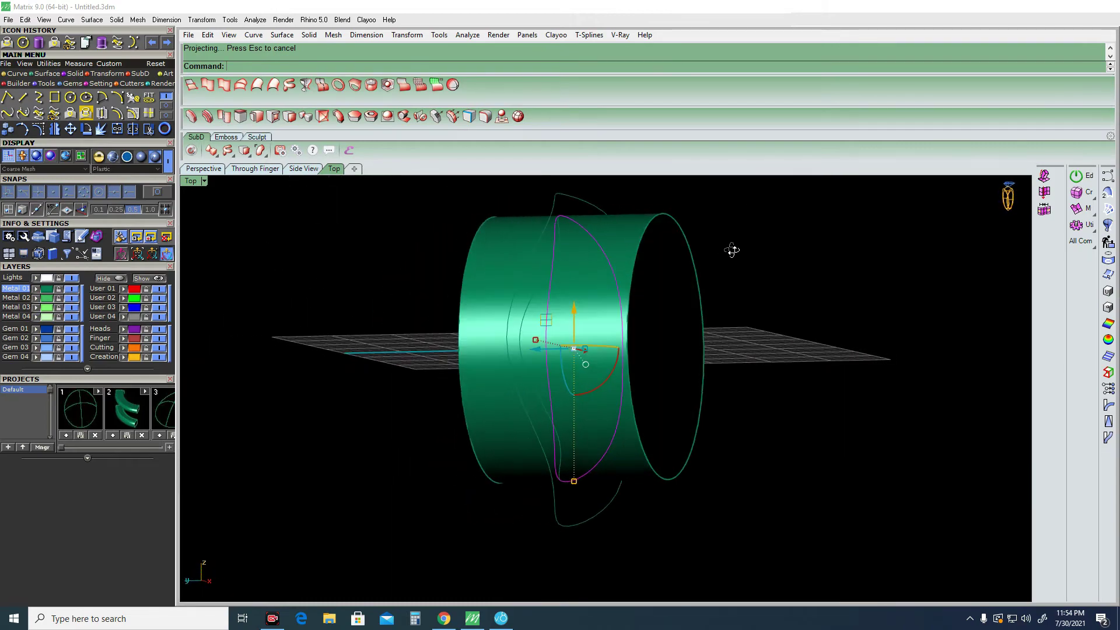
pyautogui.scroll(3, 394, 394)
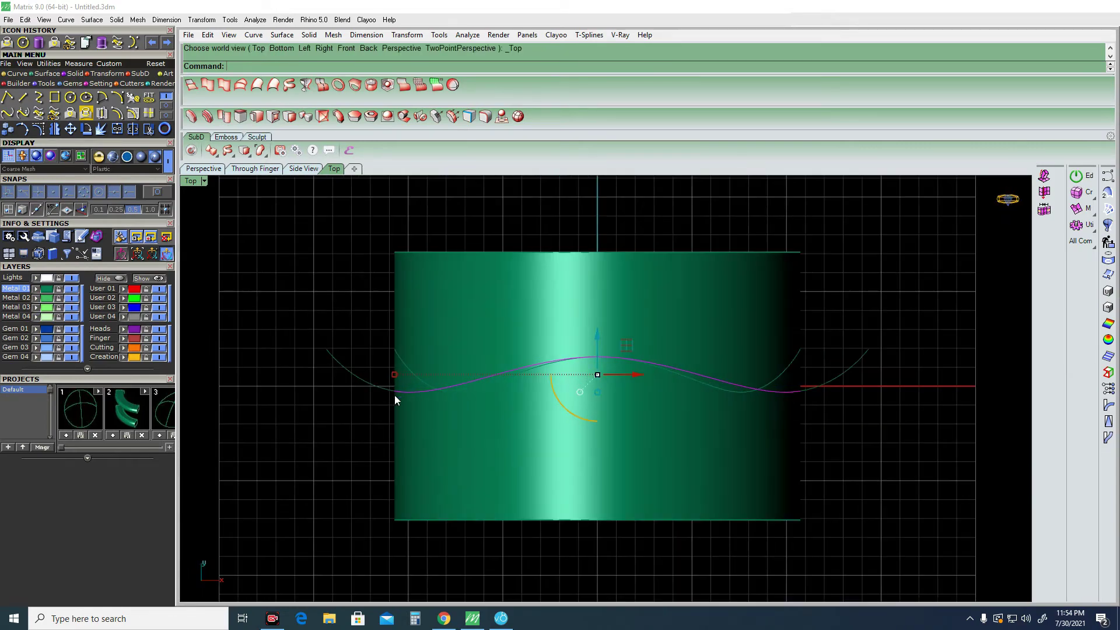
pyautogui.keyDown('ctrl'); pyautogui.keyDown('shift'); pyautogui.moveTo(443, 432); pyautogui.dragTo(436, 383, button='right'); pyautogui.keyUp('shift'); pyautogui.keyUp('ctrl')
pyautogui.hotkey('ctrl', 'F2')
pyautogui.hotkey('ctrl', 'F3')
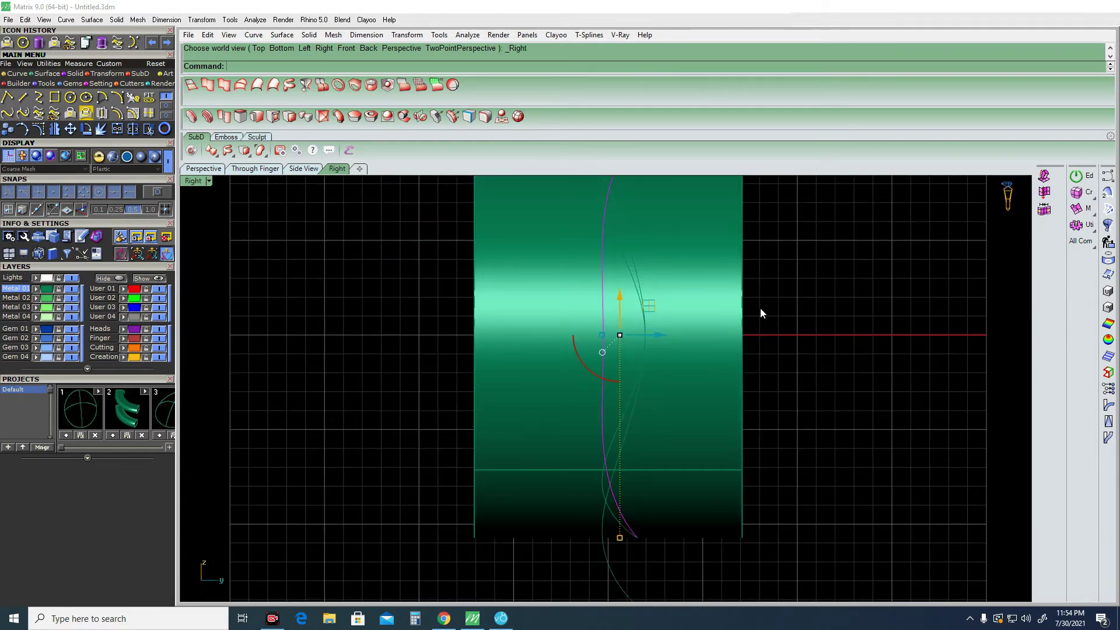
pyautogui.scroll(-3, 672, 383)
pyautogui.moveTo(672, 383)
pyautogui.keyDown('ctrl'); pyautogui.keyDown('shift'); pyautogui.mouseDown(button='right')
pyautogui.moveTo(723, 404)
pyautogui.moveTo(632, 238)
pyautogui.moveTo(670, 245)
pyautogui.mouseUp(button='right'); pyautogui.keyUp('shift'); pyautogui.keyUp('ctrl')
pyautogui.hotkey('ctrl', 'F1')
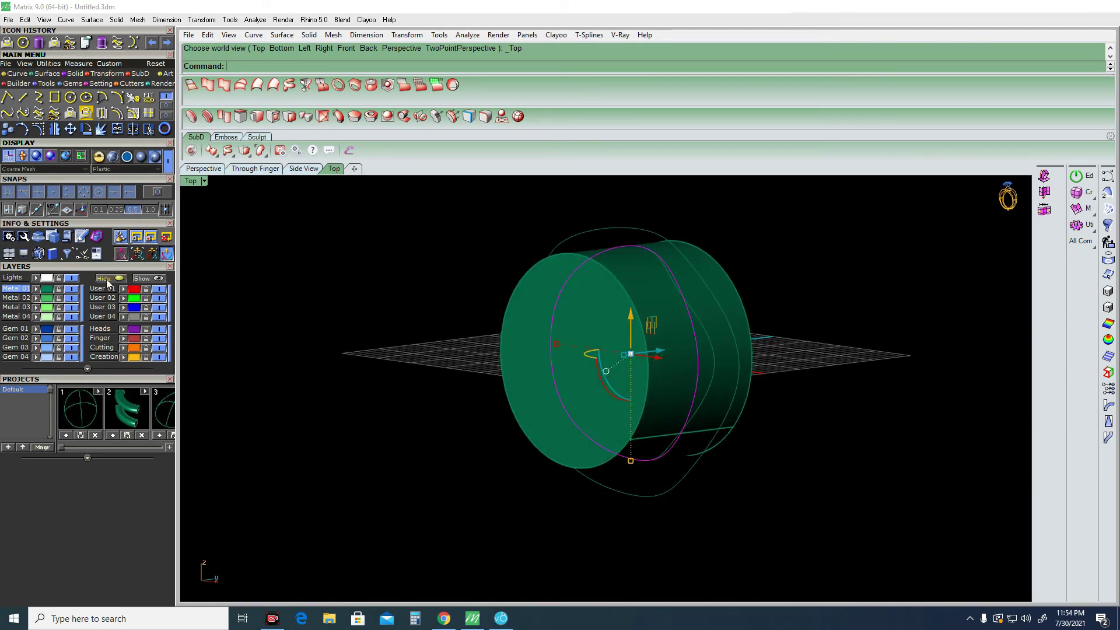
pyautogui.click(108, 280)
pyautogui.keyDown('ctrl'); pyautogui.keyDown('shift'); pyautogui.moveTo(880, 253); pyautogui.dragTo(708, 329, button='right'); pyautogui.keyUp('shift'); pyautogui.keyUp('ctrl')
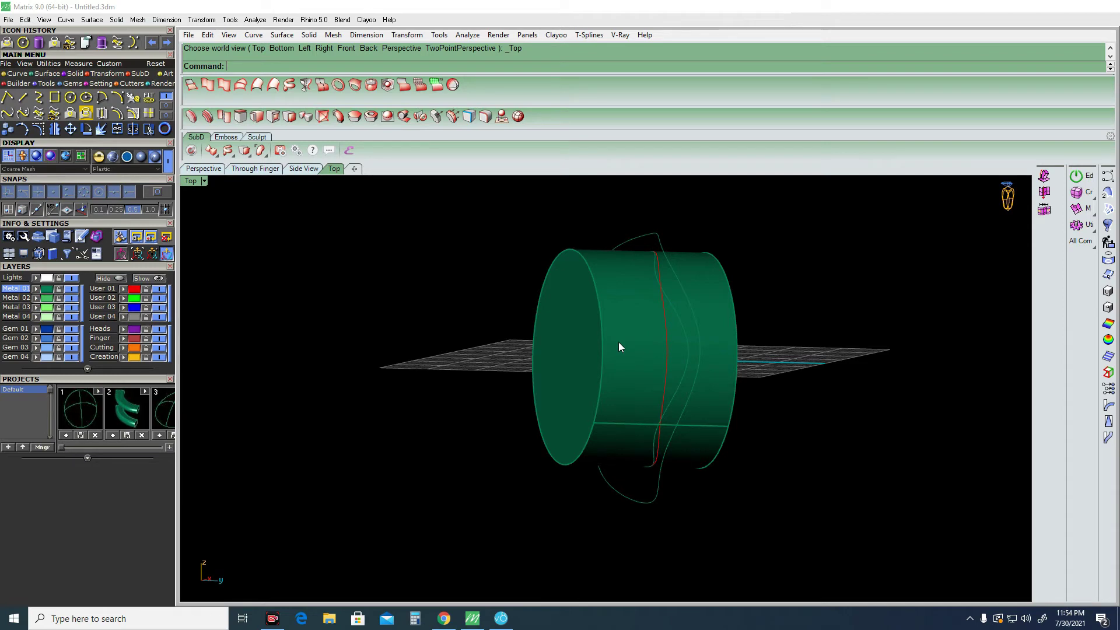
pyautogui.keyDown('ctrl'); pyautogui.keyDown('shift'); pyautogui.moveTo(810, 316); pyautogui.dragTo(819, 386, button='right'); pyautogui.keyUp('shift'); pyautogui.keyUp('ctrl')
pyautogui.rightClick(800, 373)
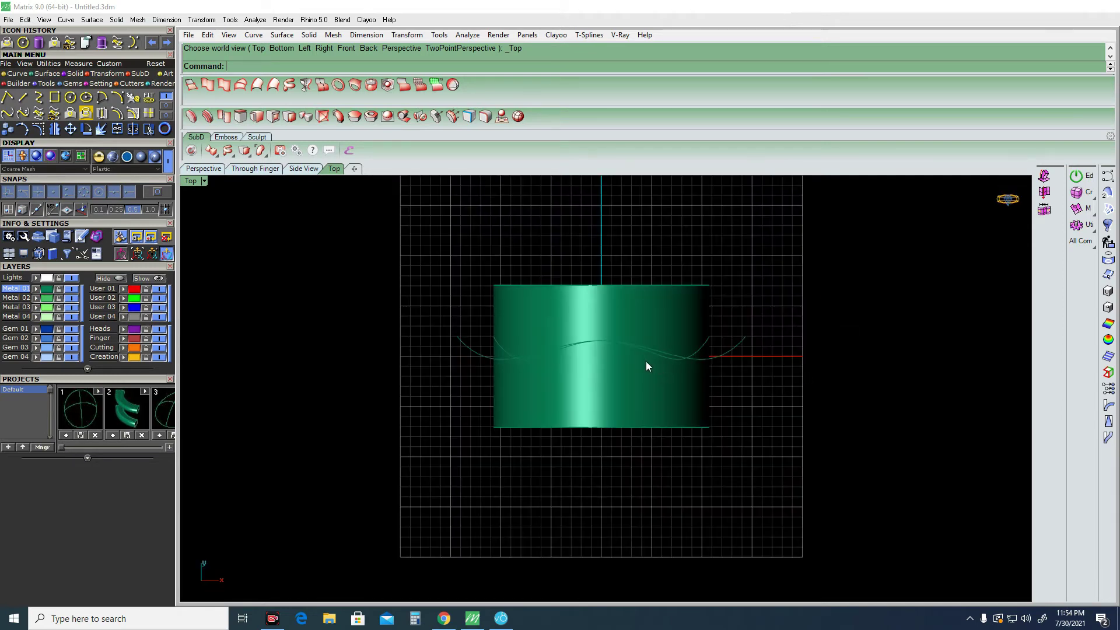
pyautogui.keyDown('ctrl'); pyautogui.keyDown('shift'); pyautogui.moveTo(579, 386); pyautogui.dragTo(545, 331, button='right'); pyautogui.keyUp('shift'); pyautogui.keyUp('ctrl')
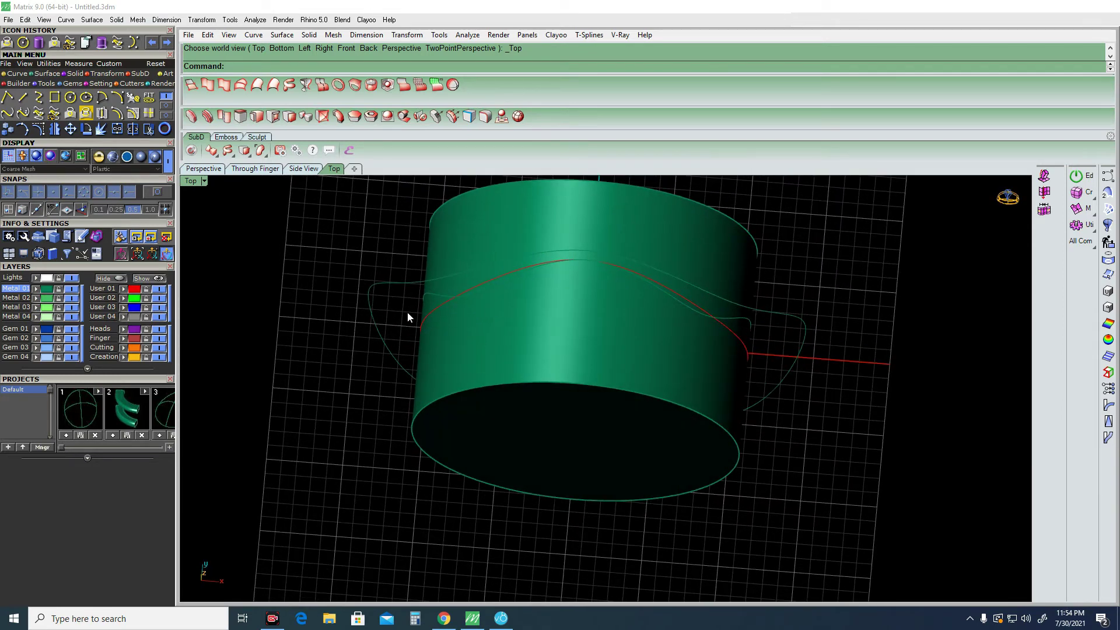
pyautogui.click(421, 317)
pyautogui.press('Return')
pyautogui.rightClick(422, 318)
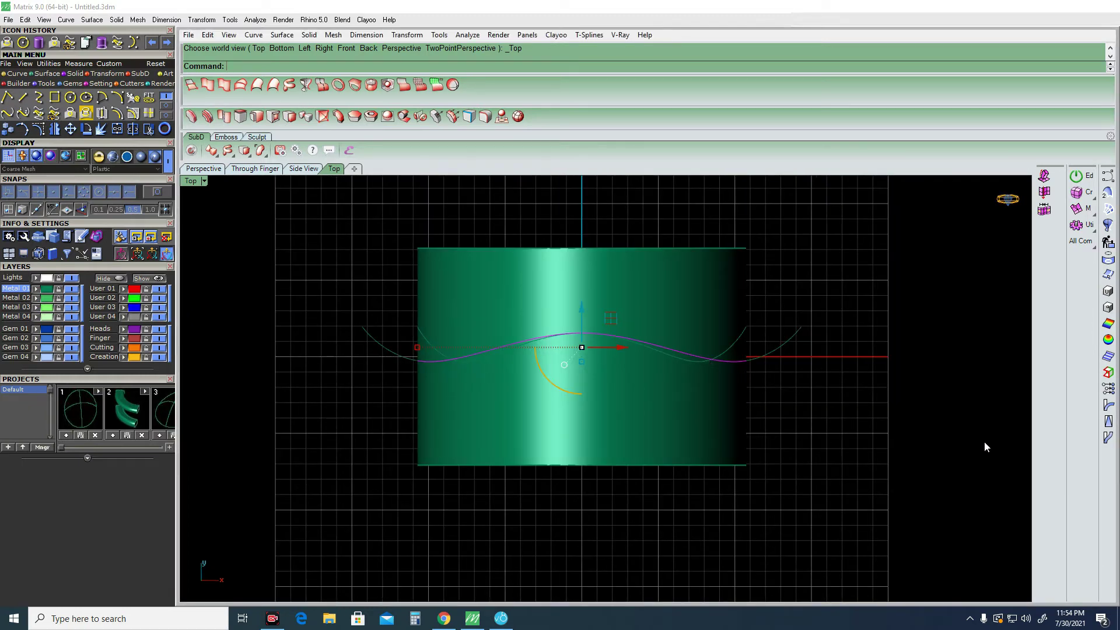
pyautogui.moveTo(985, 442)
pyautogui.keyDown('ctrl'); pyautogui.keyDown('shift'); pyautogui.mouseDown(button='right')
pyautogui.moveTo(737, 344)
pyautogui.moveTo(747, 366)
pyautogui.mouseUp(button='right'); pyautogui.keyUp('shift'); pyautogui.keyUp('ctrl')
pyautogui.hotkey('ctrl', 'F3')
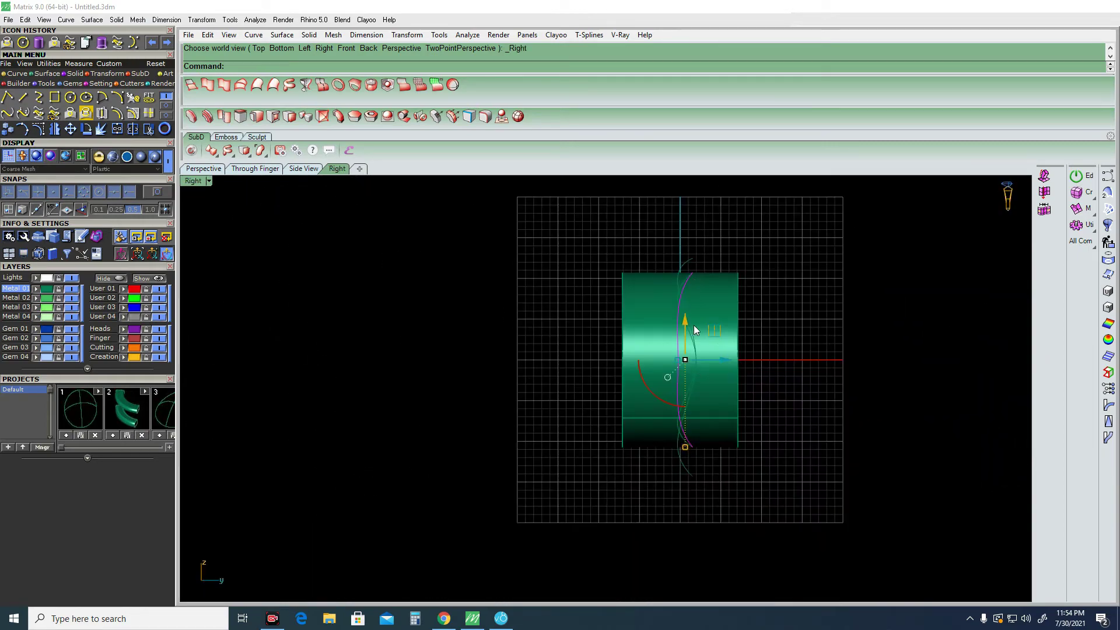
pyautogui.hotkey('ctrl', 'F1')
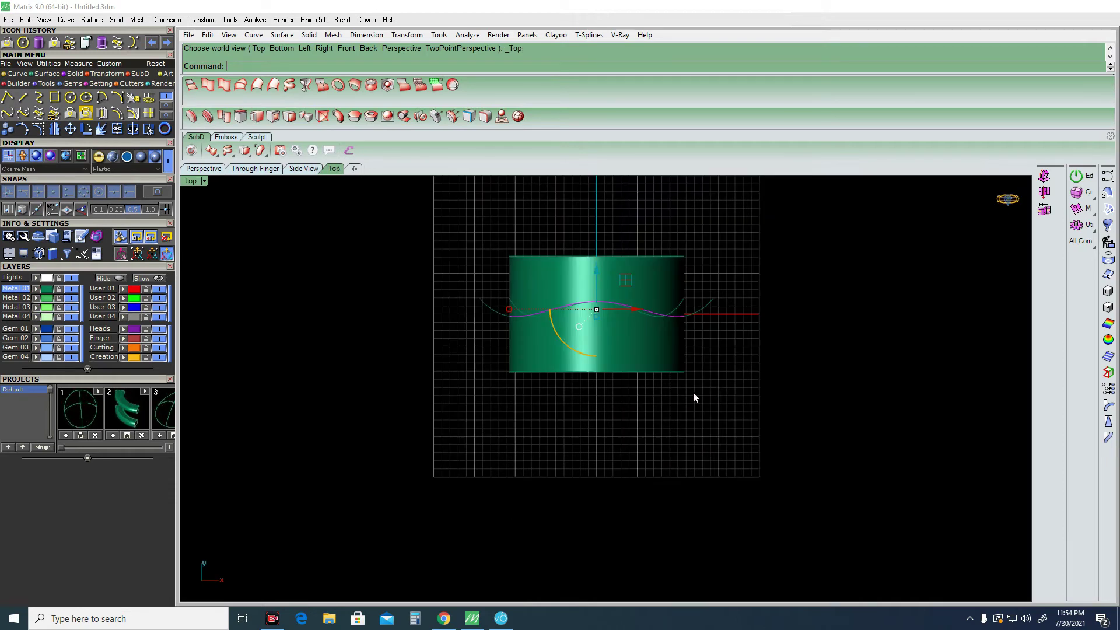
pyautogui.scroll(5, 682, 327)
pyautogui.scroll(-2, 753, 382)
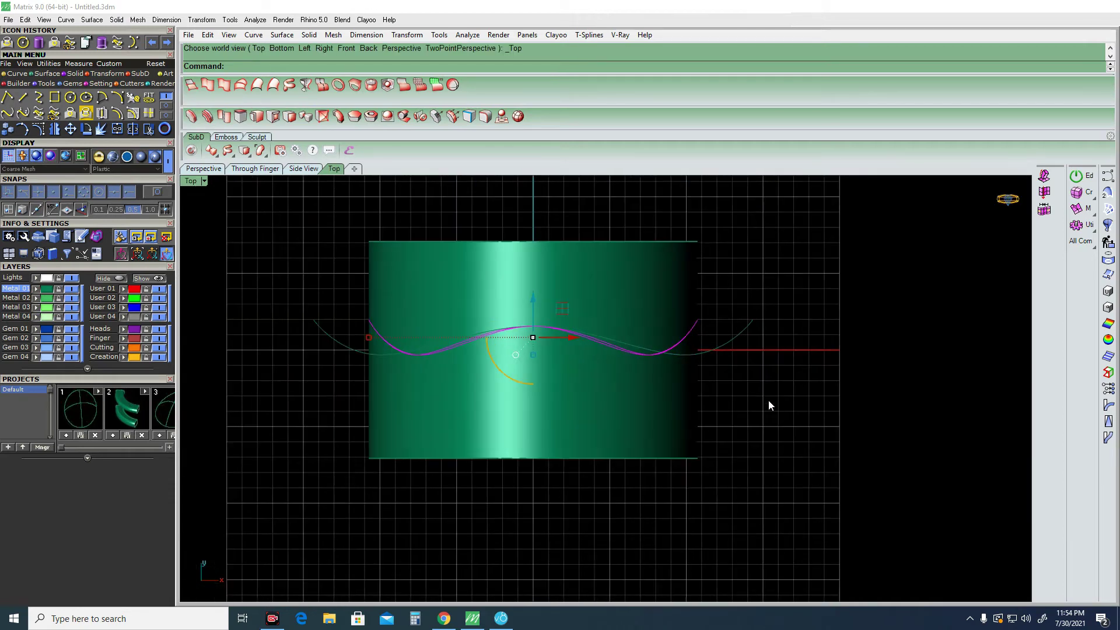
pyautogui.keyDown('ctrl'); pyautogui.keyDown('shift'); pyautogui.moveTo(768, 400); pyautogui.dragTo(755, 375, button='right'); pyautogui.keyUp('shift'); pyautogui.keyUp('ctrl')
pyautogui.moveTo(761, 372)
pyautogui.keyDown('ctrl'); pyautogui.keyDown('shift'); pyautogui.mouseDown(button='right')
pyautogui.moveTo(667, 212)
pyautogui.moveTo(674, 218)
pyautogui.mouseUp(button='right'); pyautogui.keyUp('shift'); pyautogui.keyUp('ctrl')
pyautogui.hotkey('ctrl', 'F3')
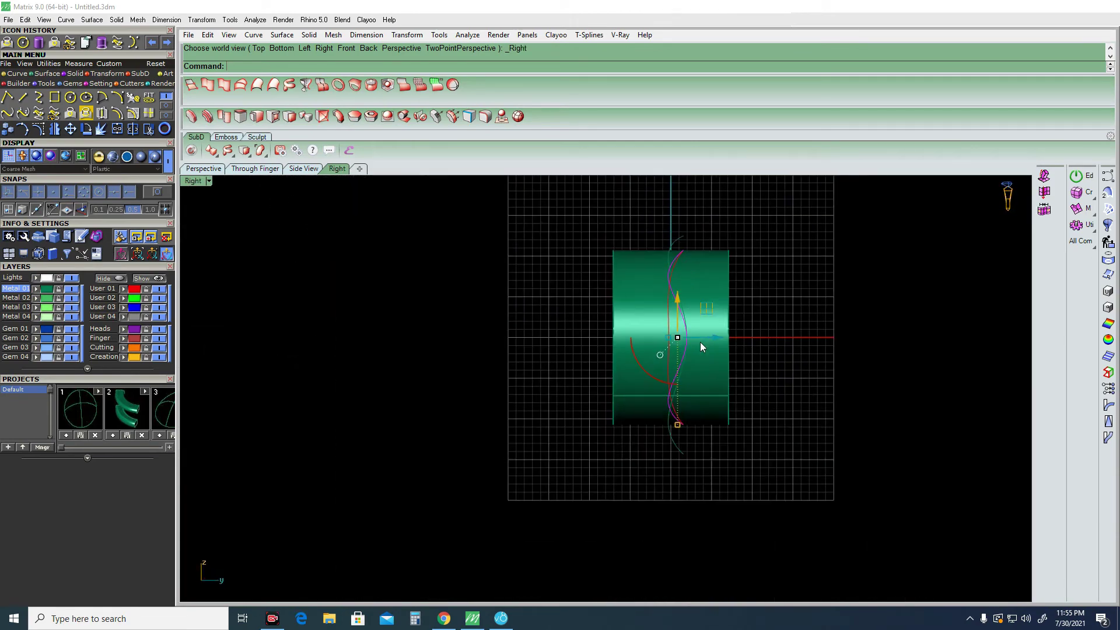
pyautogui.moveTo(701, 342)
pyautogui.keyDown('ctrl'); pyautogui.keyDown('shift'); pyautogui.mouseDown(button='right')
pyautogui.moveTo(754, 348)
pyautogui.moveTo(650, 355)
pyautogui.moveTo(840, 351)
pyautogui.moveTo(694, 338)
pyautogui.moveTo(745, 436)
pyautogui.mouseUp(button='right'); pyautogui.keyUp('shift'); pyautogui.keyUp('ctrl')
pyautogui.rightClick(694, 338)
pyautogui.rightClick(676, 369)
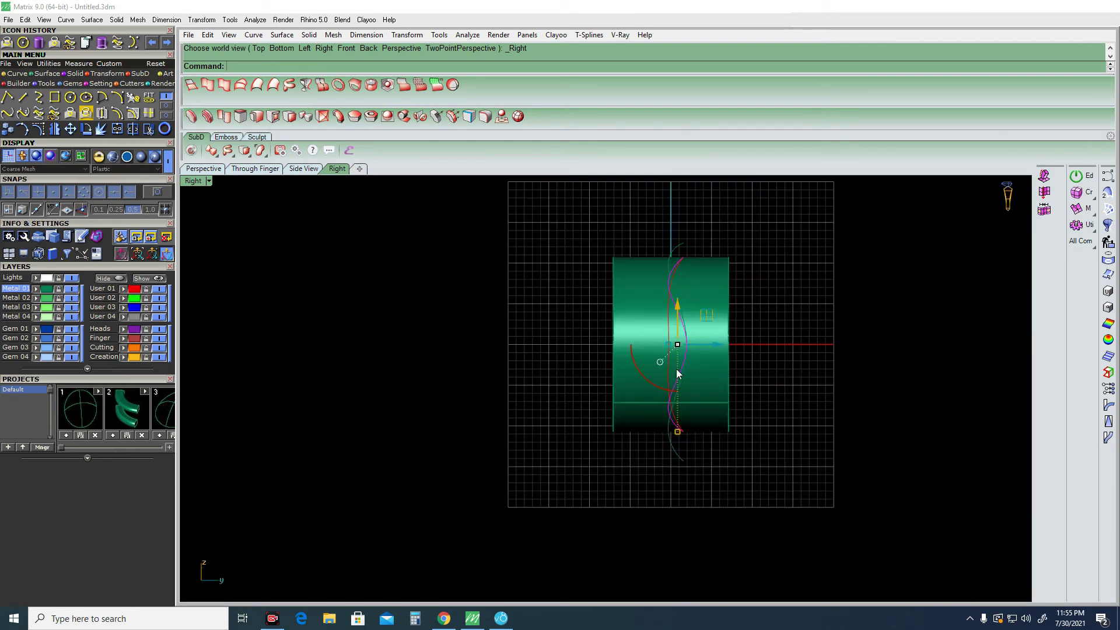
pyautogui.rightClick(736, 351)
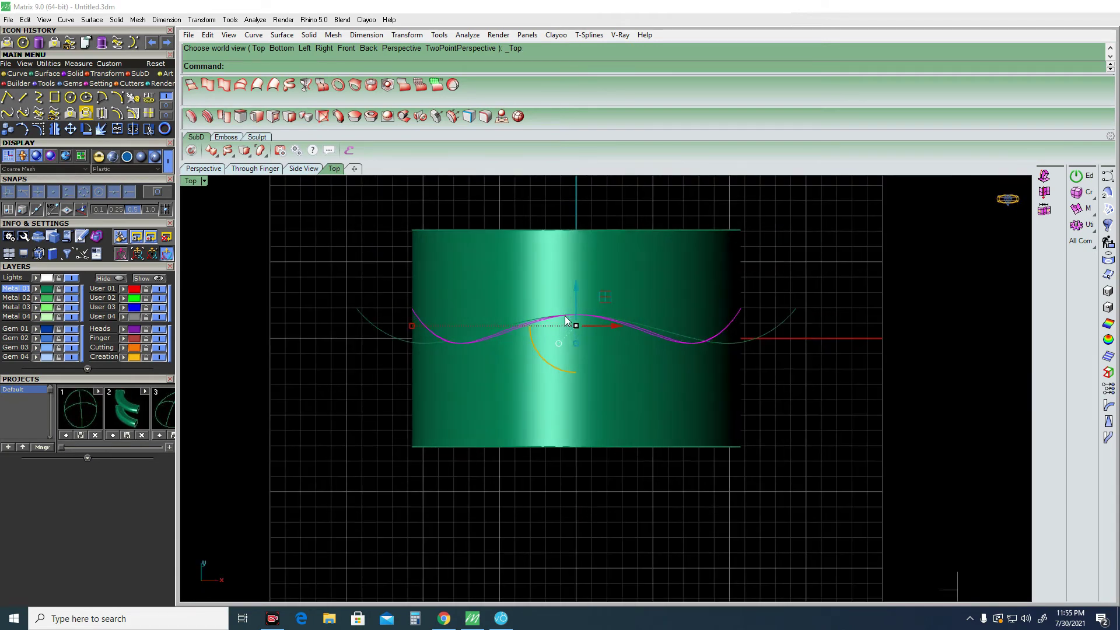
pyautogui.scroll(-5, 619, 372)
pyautogui.press('Escape')
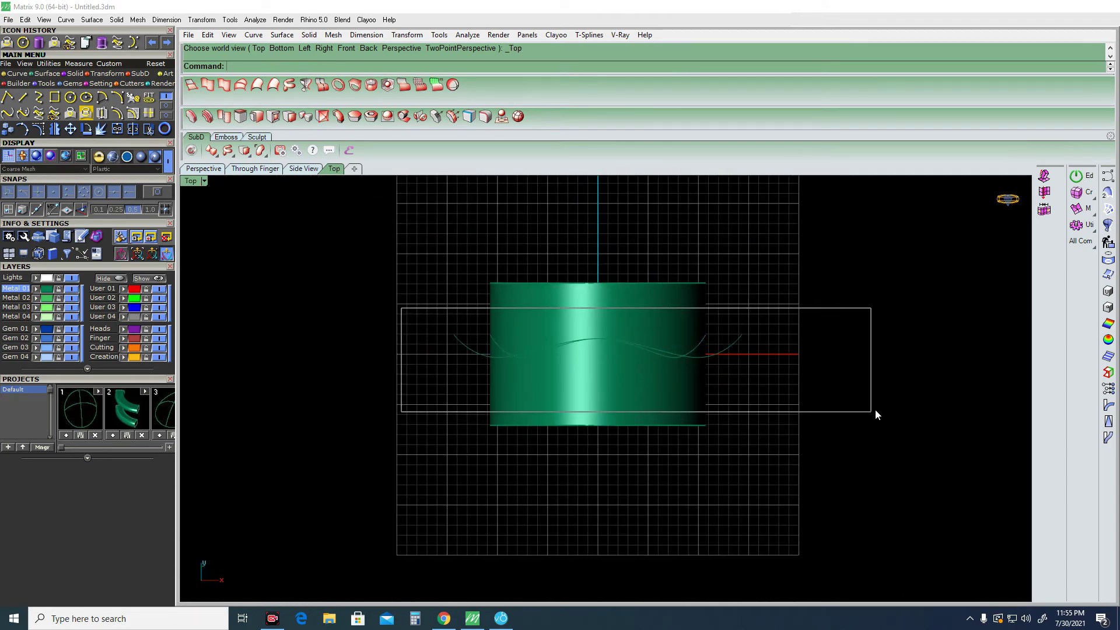
pyautogui.moveTo(401, 313); pyautogui.dragTo(875, 410)
# Delete and restore the curves, including the outer loop, while orbiting to check the cylinder.
pyautogui.press('Delete')
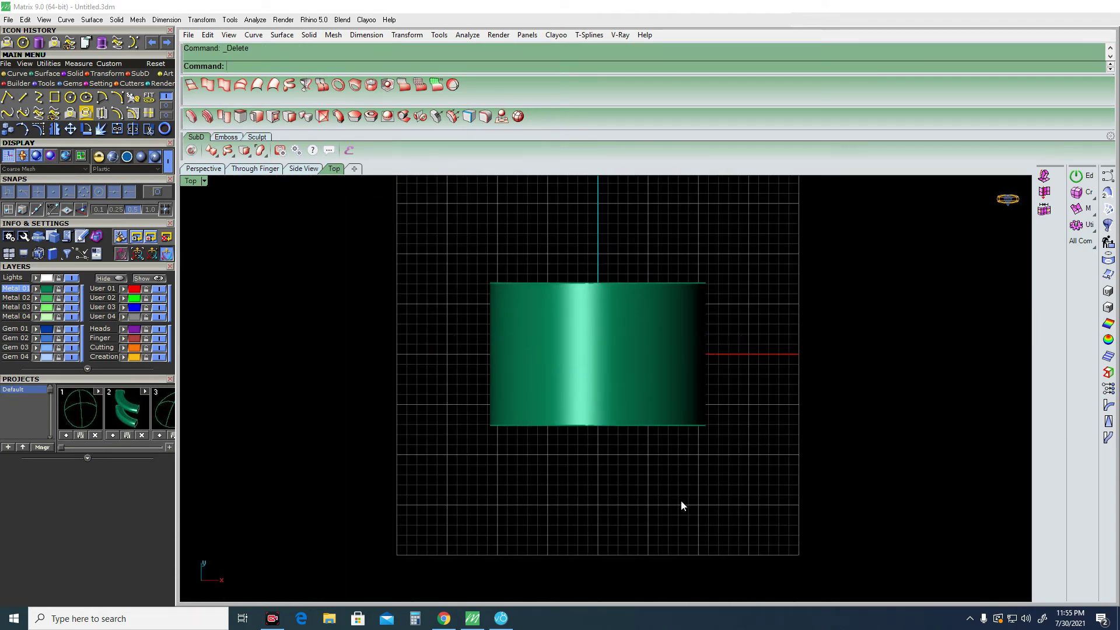
pyautogui.moveTo(681, 500)
pyautogui.mouseDown(button='right')
pyautogui.moveTo(513, 270)
pyautogui.moveTo(636, 288)
pyautogui.moveTo(555, 289)
pyautogui.mouseUp(button='right')
pyautogui.hotkey('ctrl', 'F1')
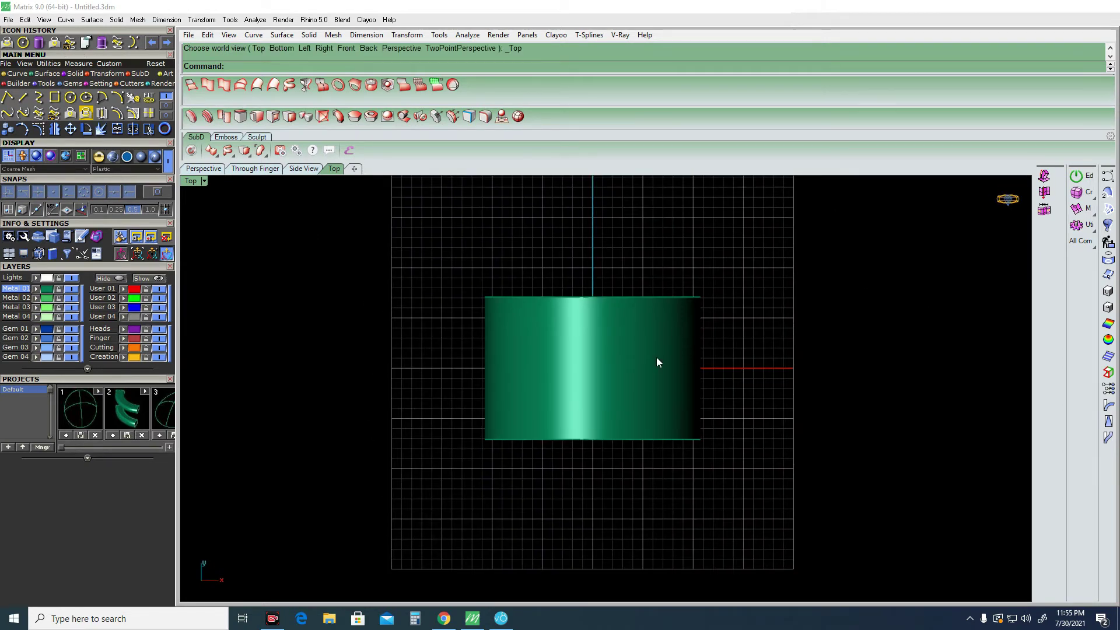
pyautogui.moveTo(656, 356)
pyautogui.mouseDown(button='right')
pyautogui.moveTo(490, 300)
pyautogui.moveTo(475, 352)
pyautogui.moveTo(508, 270)
pyautogui.moveTo(648, 274)
pyautogui.moveTo(733, 347)
pyautogui.moveTo(714, 303)
pyautogui.mouseUp(button='right')
pyautogui.hotkey('ctrl', 'z')
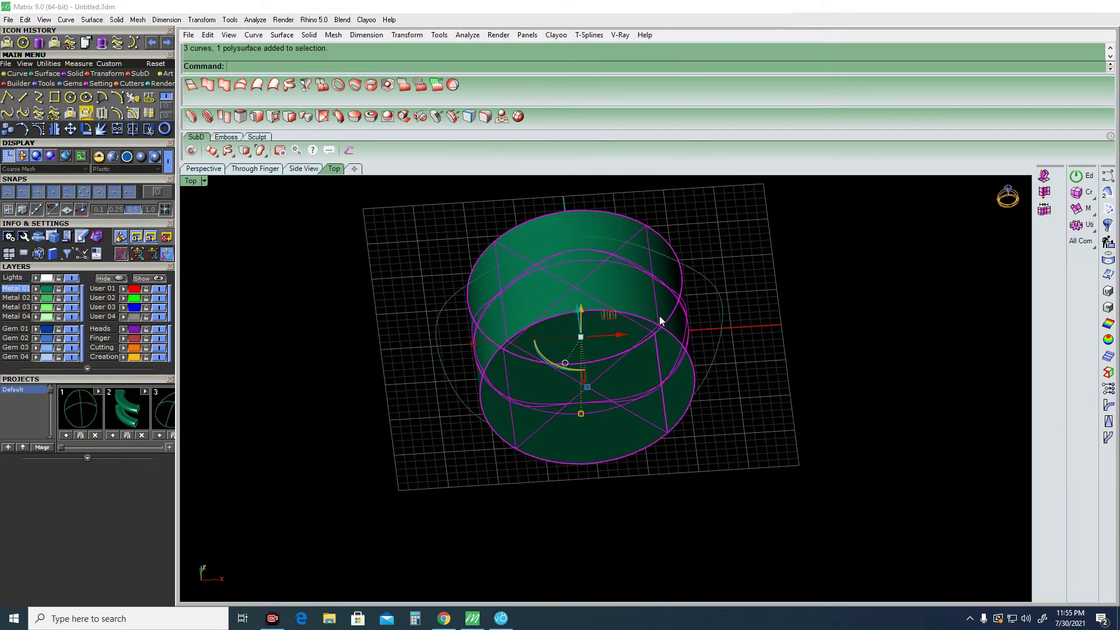
pyautogui.click(676, 330)
pyautogui.press('Delete')
pyautogui.hotkey('ctrl', 'z')
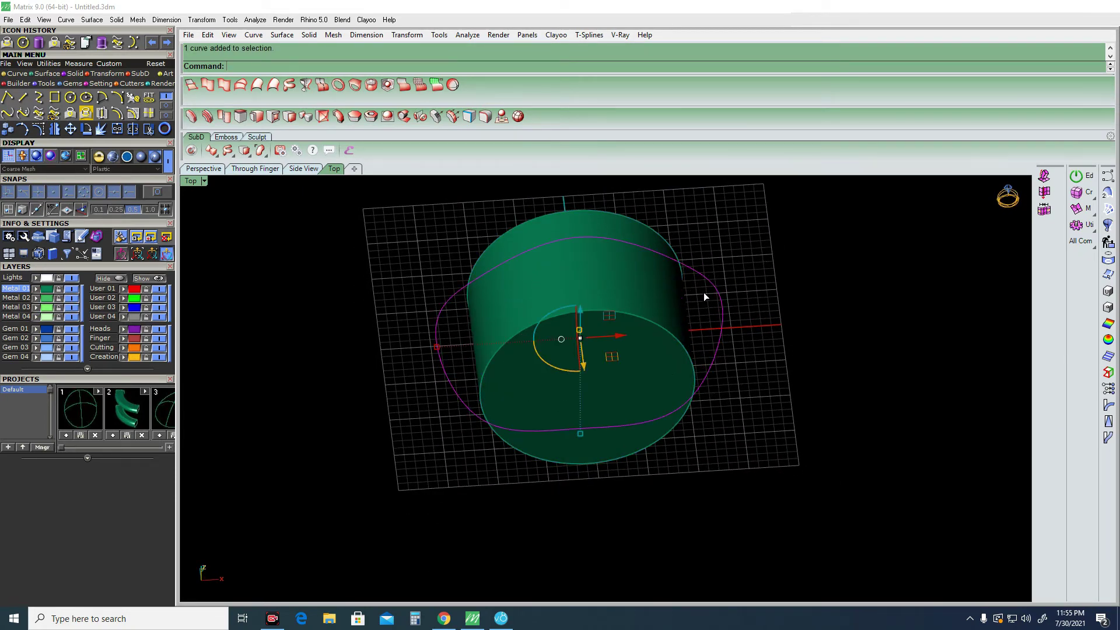
pyautogui.hotkey('ctrl', 'F2')
# Try a Pull, cancel it, then pick the cylinder and the outer loop curve.
pyautogui.write('Pu')
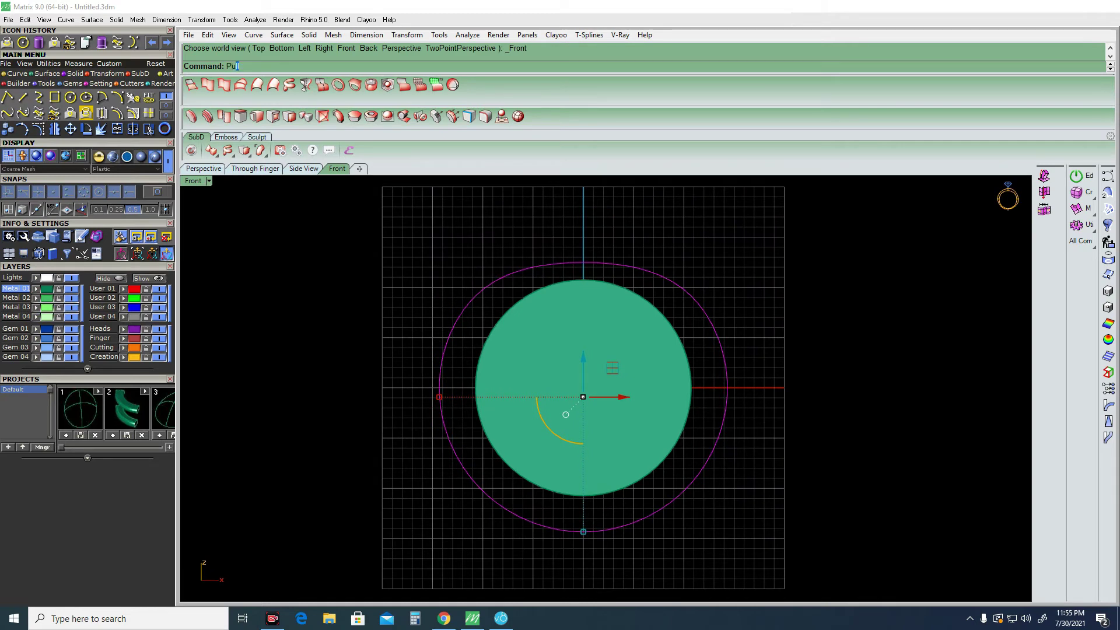
pyautogui.write('l')
pyautogui.press('Return')
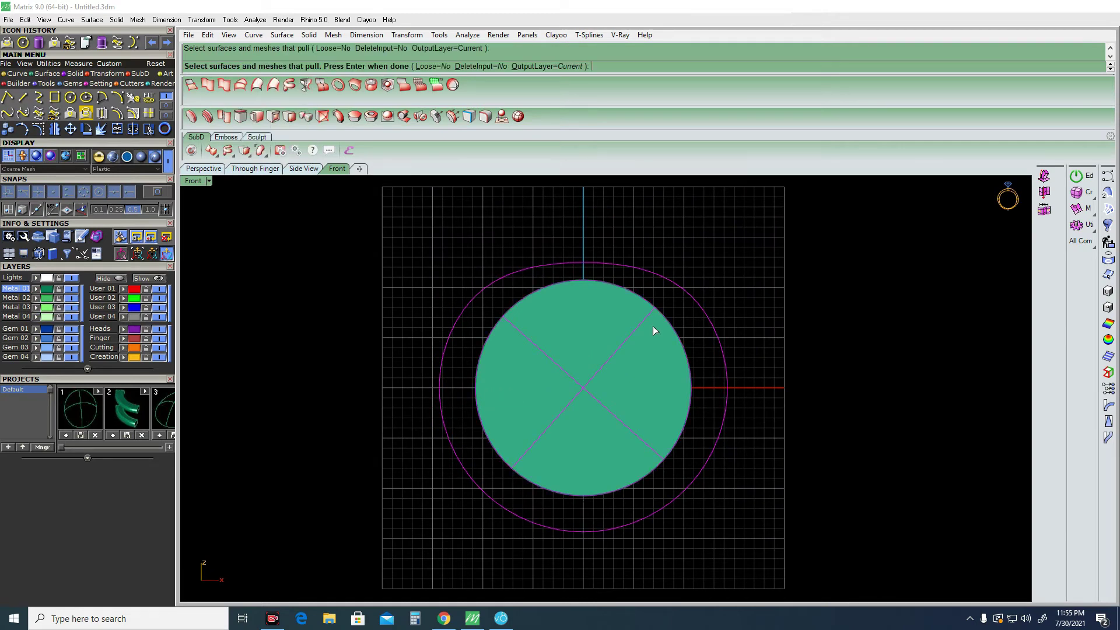
pyautogui.press('Escape')
pyautogui.moveTo(666, 321); pyautogui.dragTo(637, 415, button='right')
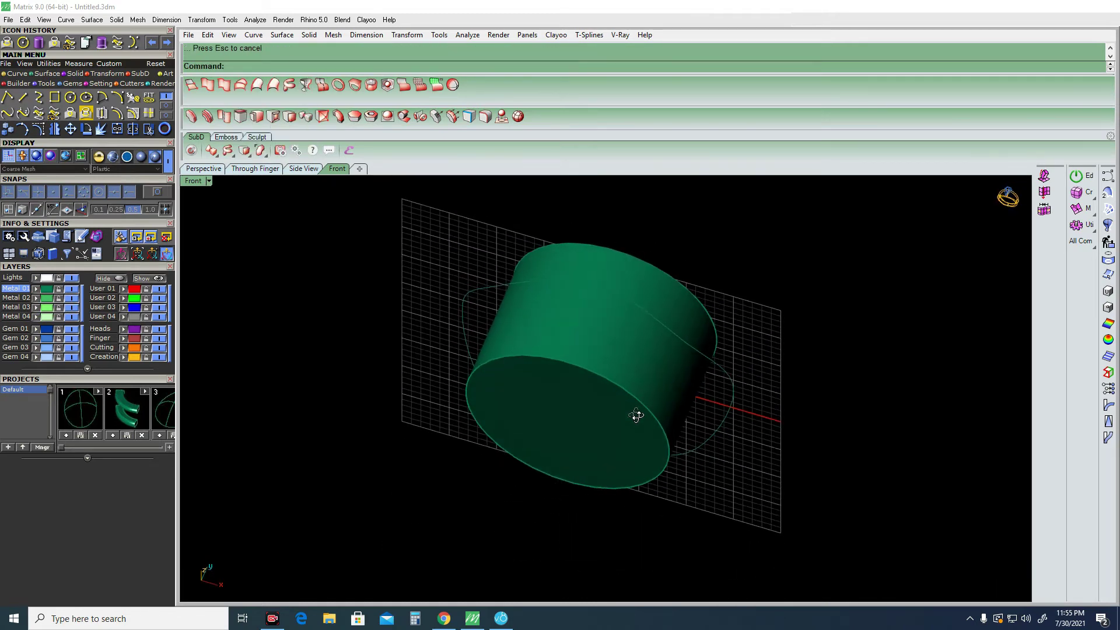
pyautogui.click(662, 369)
pyautogui.rightClick(663, 367)
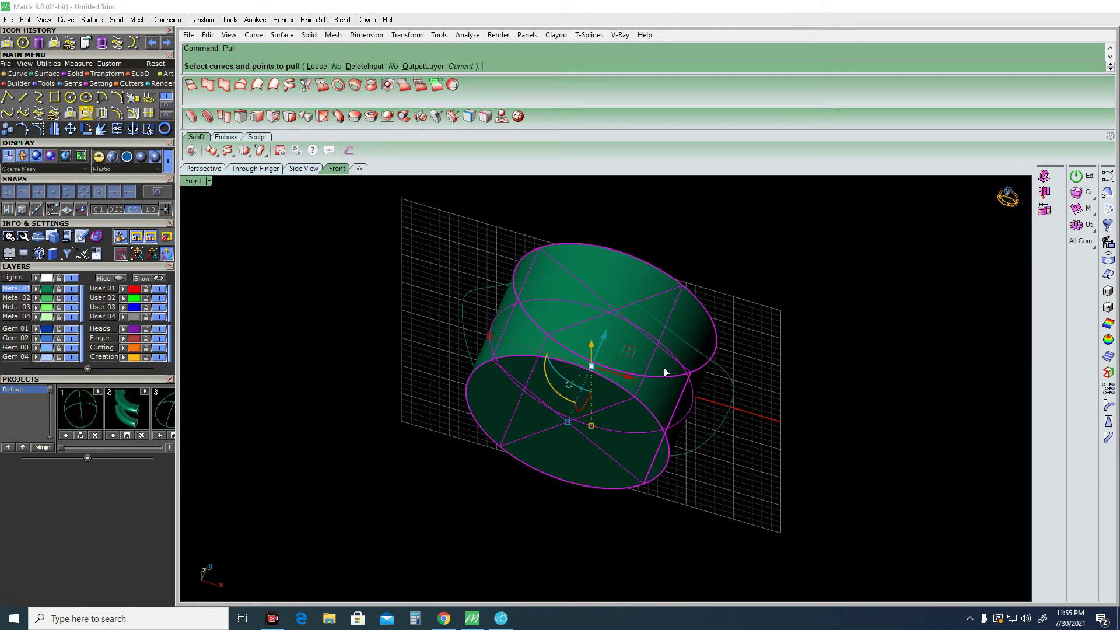
pyautogui.click(728, 374)
# Pull the outer loop curve onto the cylinder and view the result from the top.
pyautogui.write('Pull')
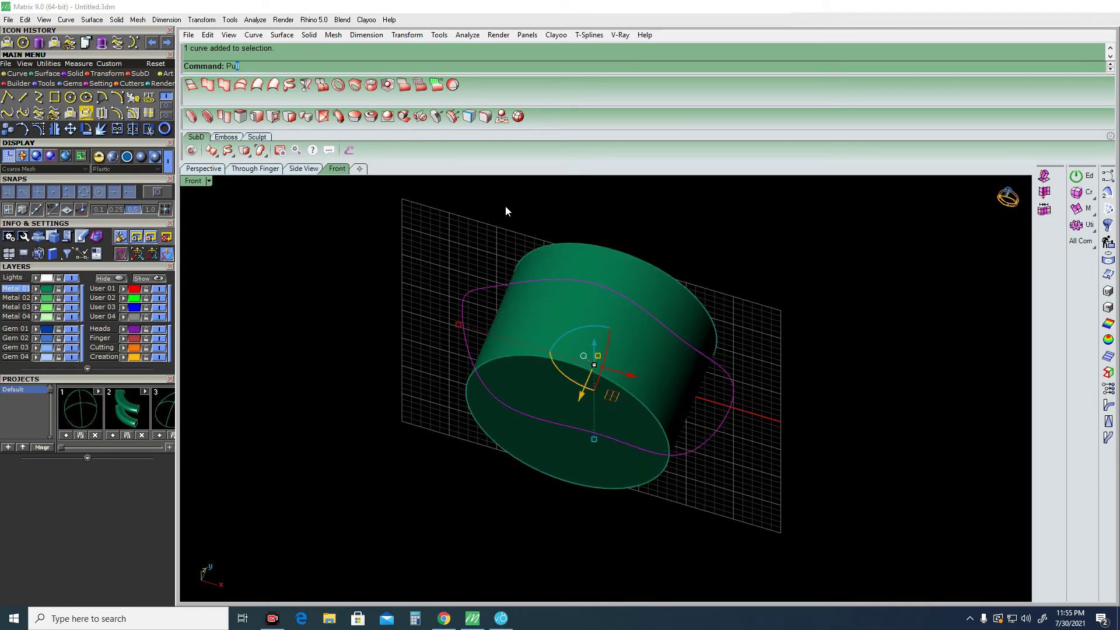
pyautogui.press('Return')
pyautogui.click(534, 313)
pyautogui.press('Return')
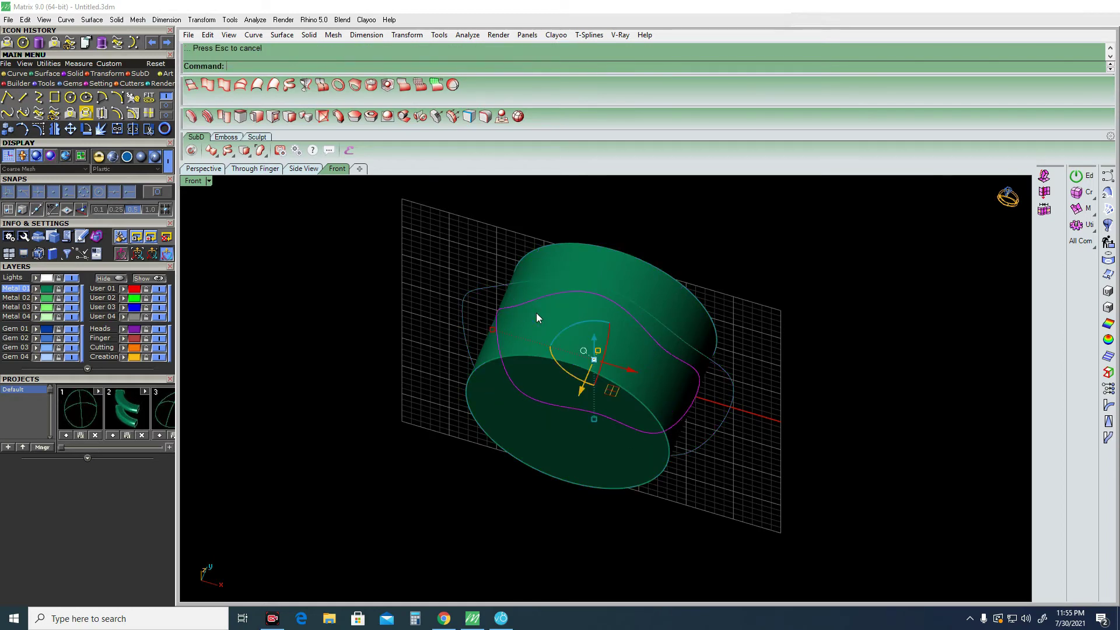
pyautogui.moveTo(702, 463); pyautogui.dragTo(713, 422, button='right')
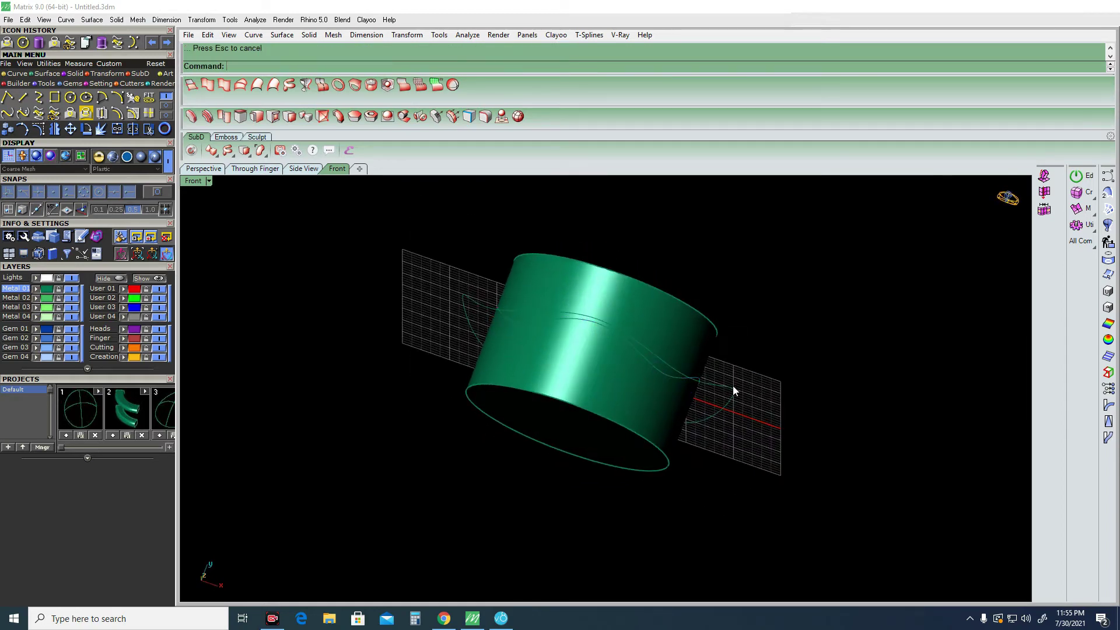
pyautogui.hotkey('ctrl', 'F1')
pyautogui.click(716, 362)
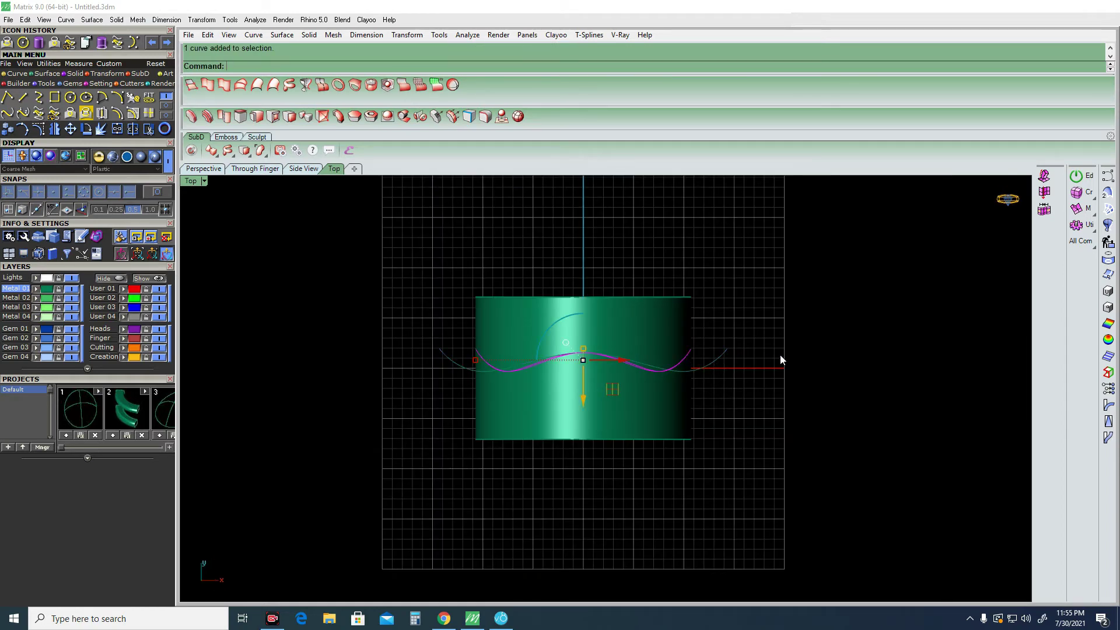
# Window-select the wave curves without the cylinder, delete them, then undo the deletion.
pyautogui.moveTo(789, 337); pyautogui.dragTo(548, 411)
pyautogui.click(558, 408)
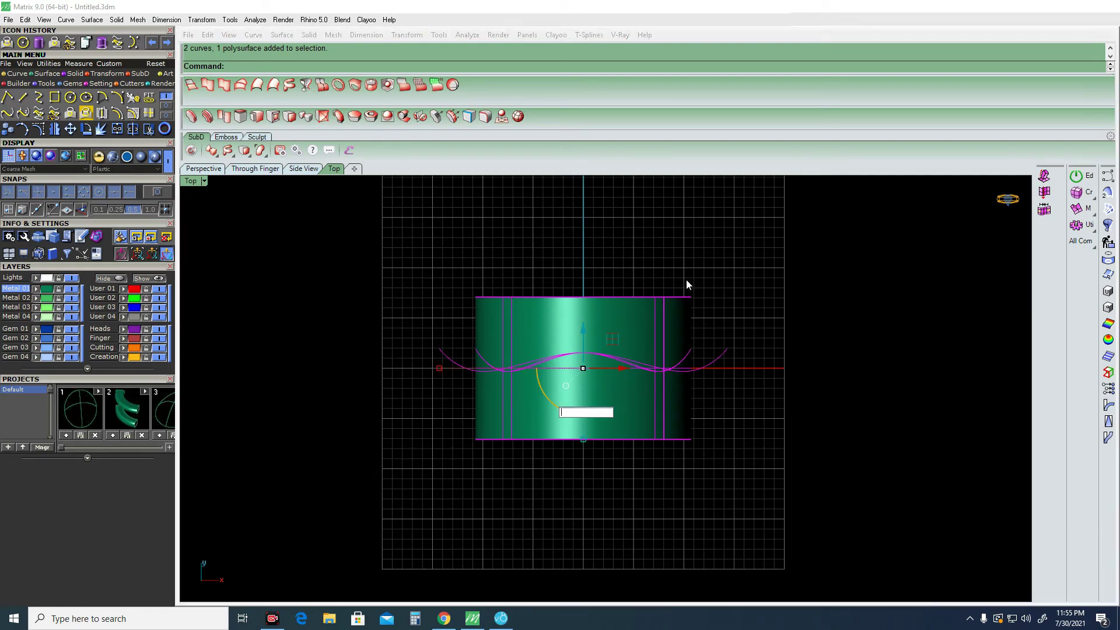
pyautogui.keyDown('ctrl'); pyautogui.click(650, 322); pyautogui.keyUp('ctrl')
pyautogui.moveTo(692, 325); pyautogui.dragTo(663, 334, button='right')
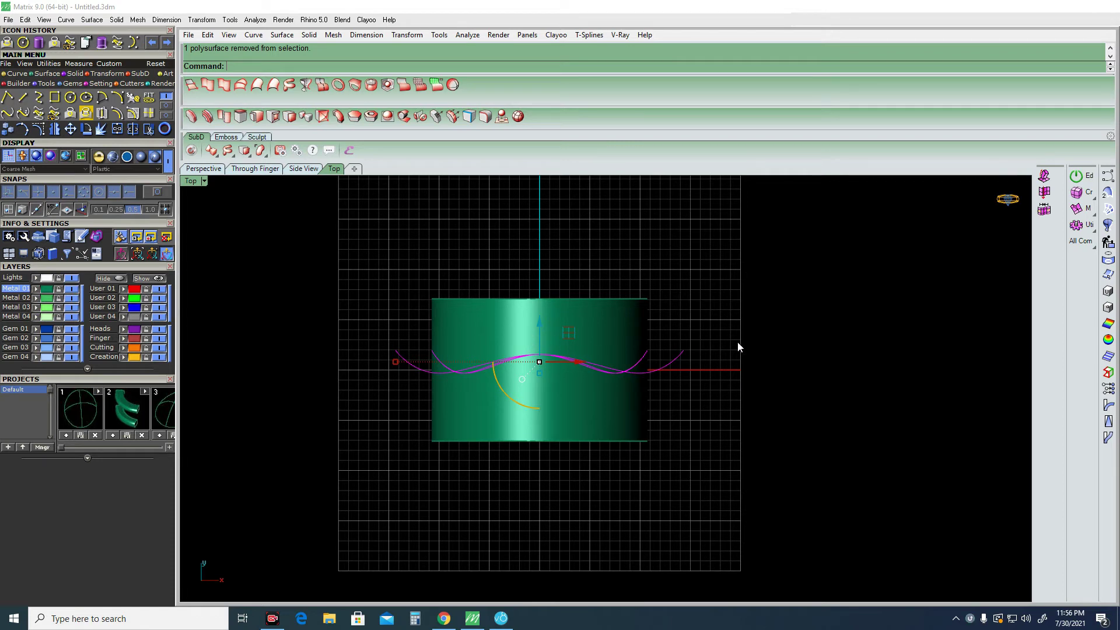
pyautogui.moveTo(737, 346); pyautogui.dragTo(349, 408)
pyautogui.click(533, 418)
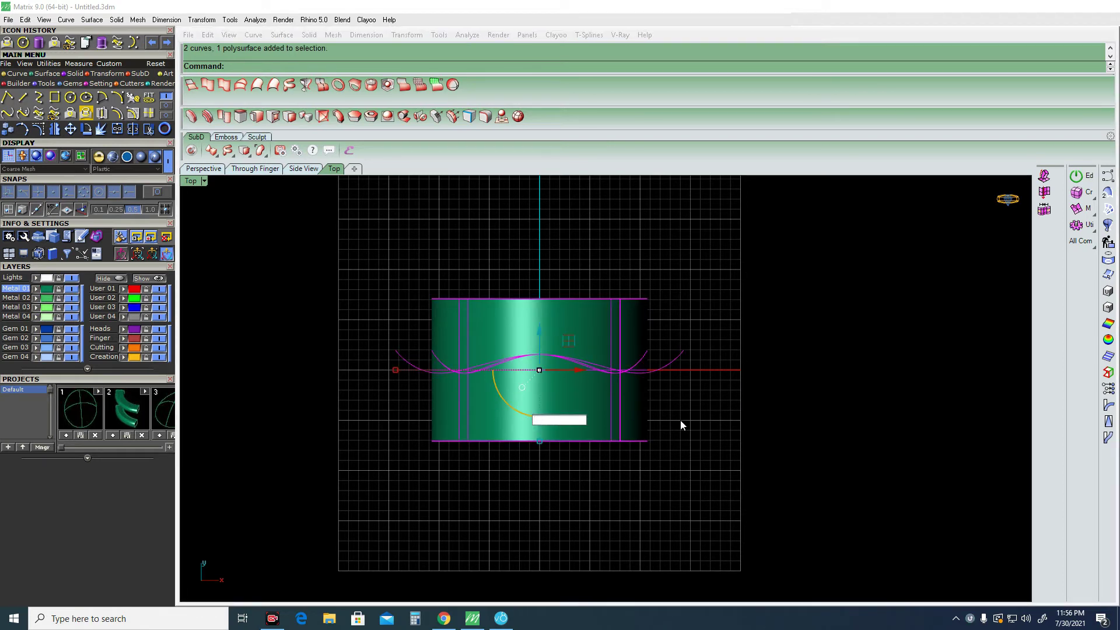
pyautogui.press('Delete')
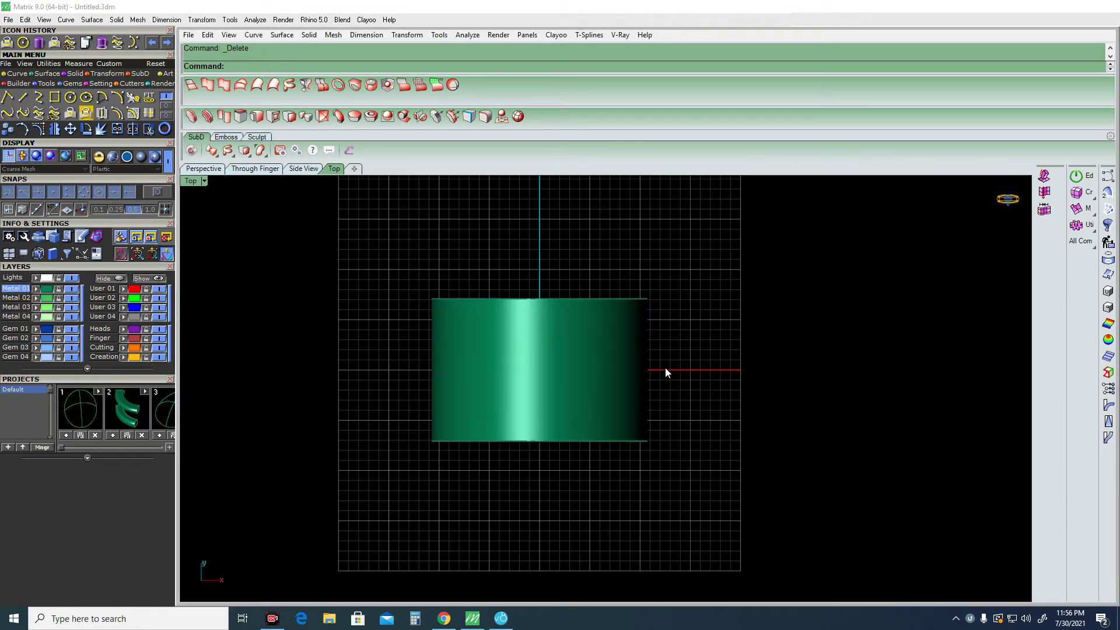
pyautogui.hotkey('ctrl', 'z')
# Undo a stray curve move and pull the remaining wave curve onto the cylinder.
pyautogui.keyDown('ctrl'); pyautogui.click(679, 354); pyautogui.keyUp('ctrl')
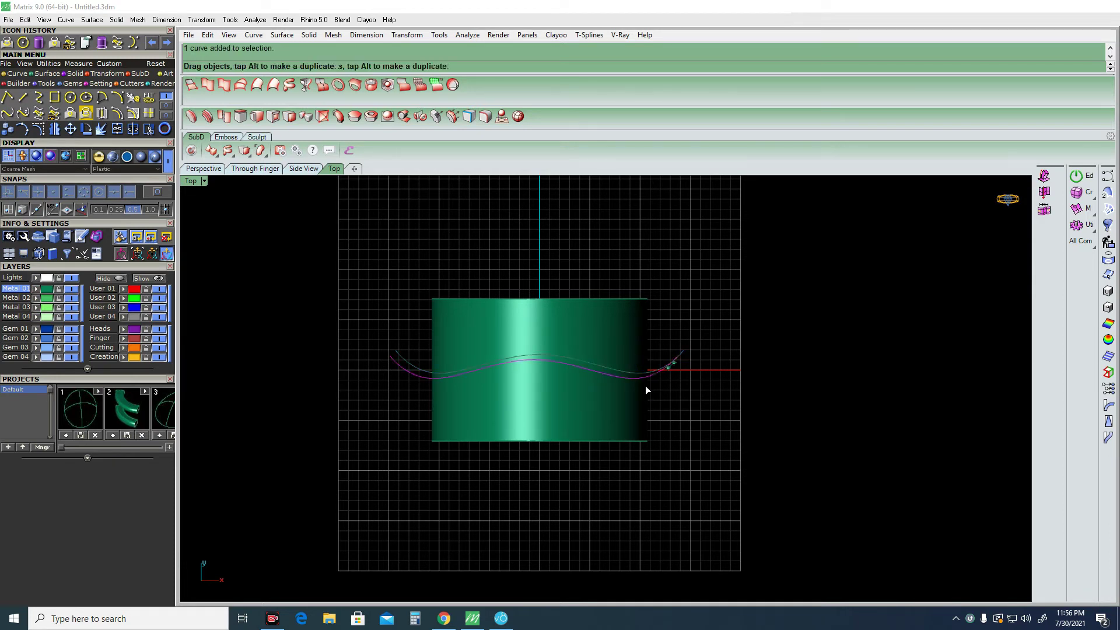
pyautogui.moveTo(638, 410); pyautogui.dragTo(675, 379)
pyautogui.hotkey('ctrl', 'z')
pyautogui.write('p')
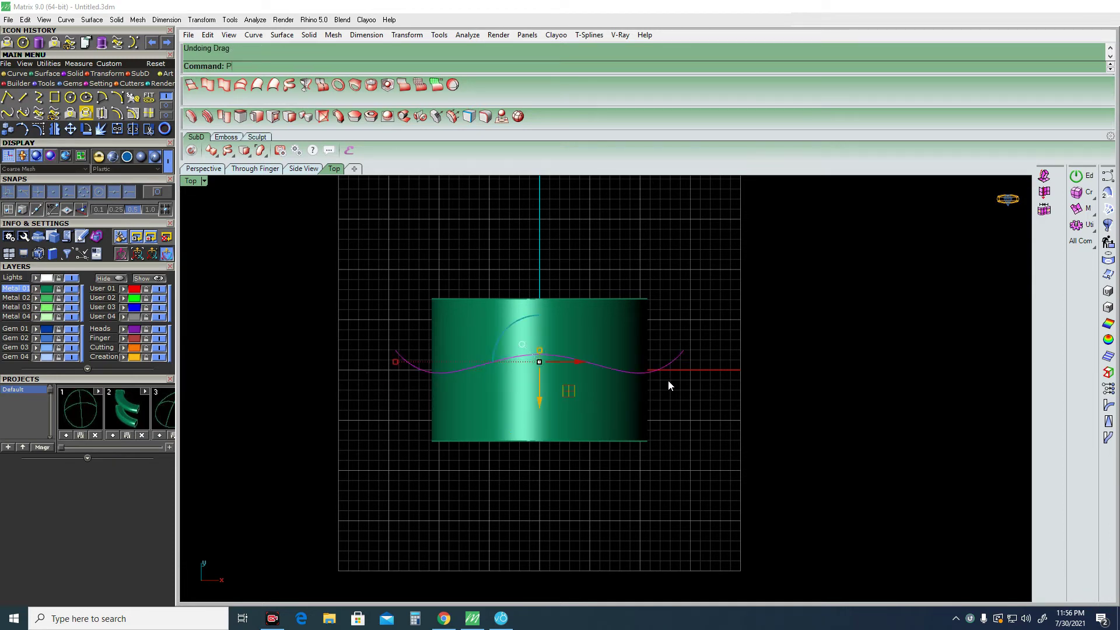
pyautogui.write('ull')
pyautogui.press('Return')
pyautogui.click(613, 413)
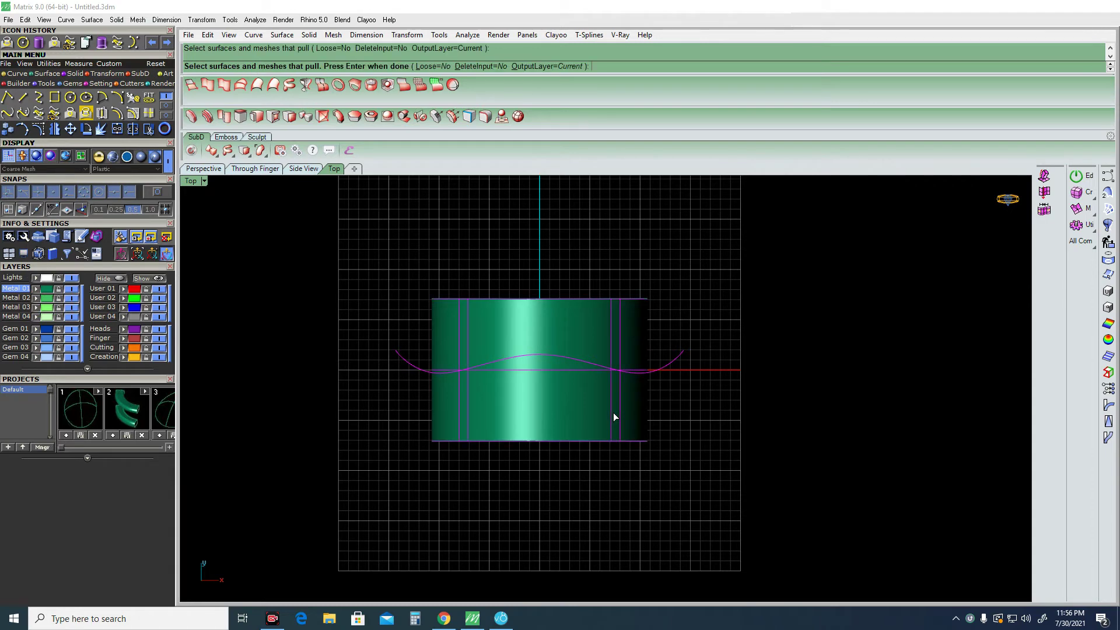
pyautogui.press('Return')
# Orbit the view, select the crossing wave curves and delete them.
pyautogui.moveTo(613, 411); pyautogui.dragTo(596, 379, button='right')
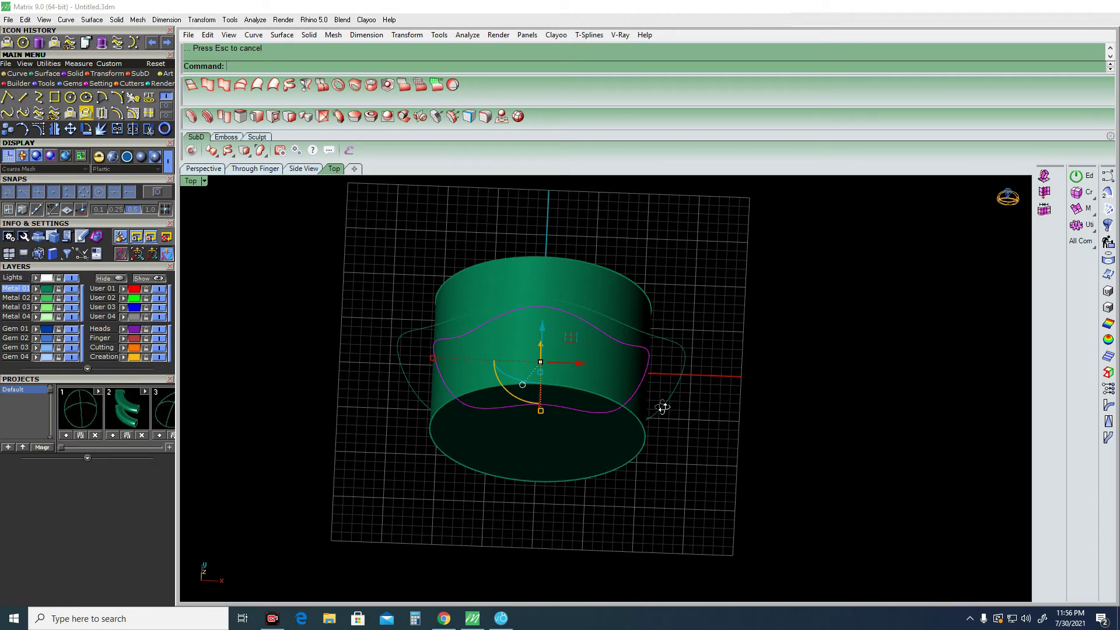
pyautogui.moveTo(663, 407); pyautogui.dragTo(701, 413, button='right')
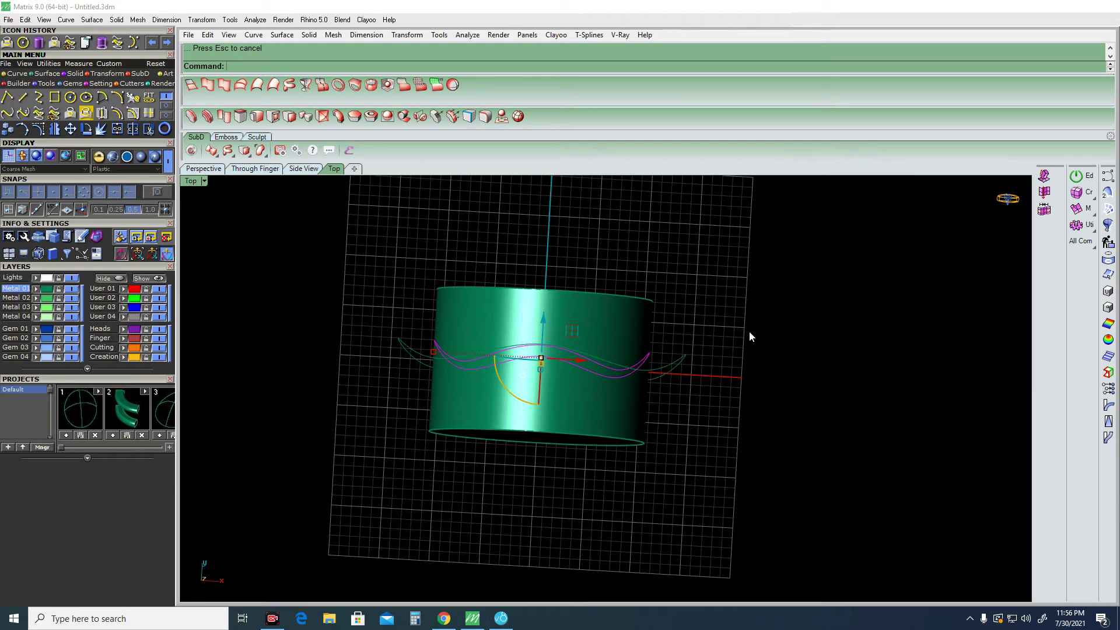
pyautogui.keyDown('ctrl'); pyautogui.moveTo(748, 331); pyautogui.dragTo(562, 399); pyautogui.keyUp('ctrl')
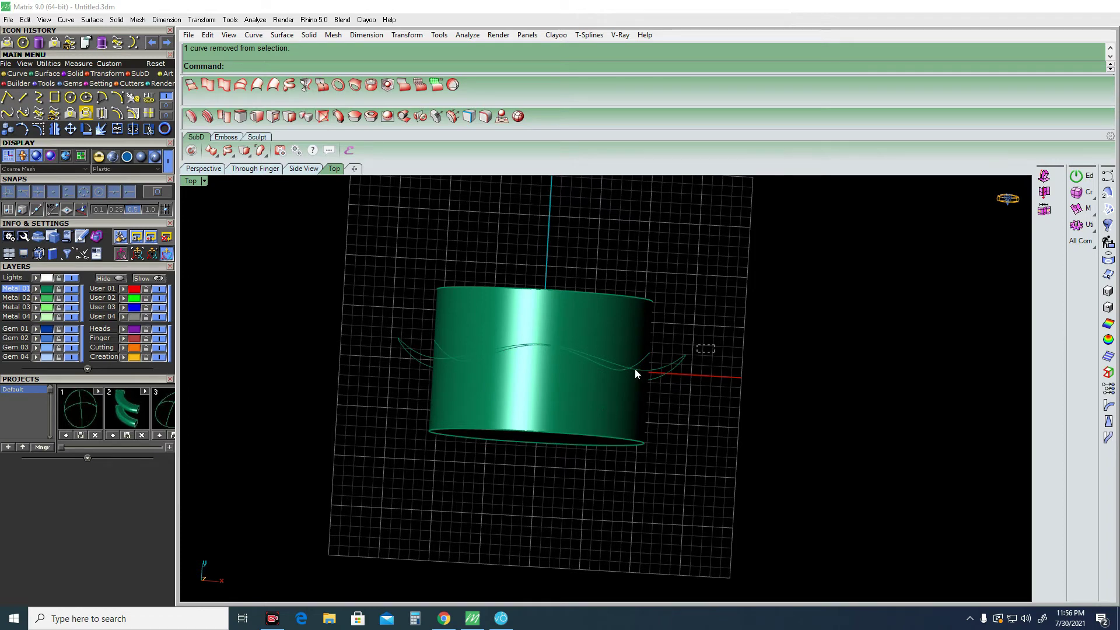
pyautogui.moveTo(634, 368); pyautogui.dragTo(621, 408)
pyautogui.keyDown('ctrl'); pyautogui.click(620, 408); pyautogui.keyUp('ctrl')
pyautogui.press('Delete')
pyautogui.moveTo(621, 408); pyautogui.dragTo(569, 345, button='right')
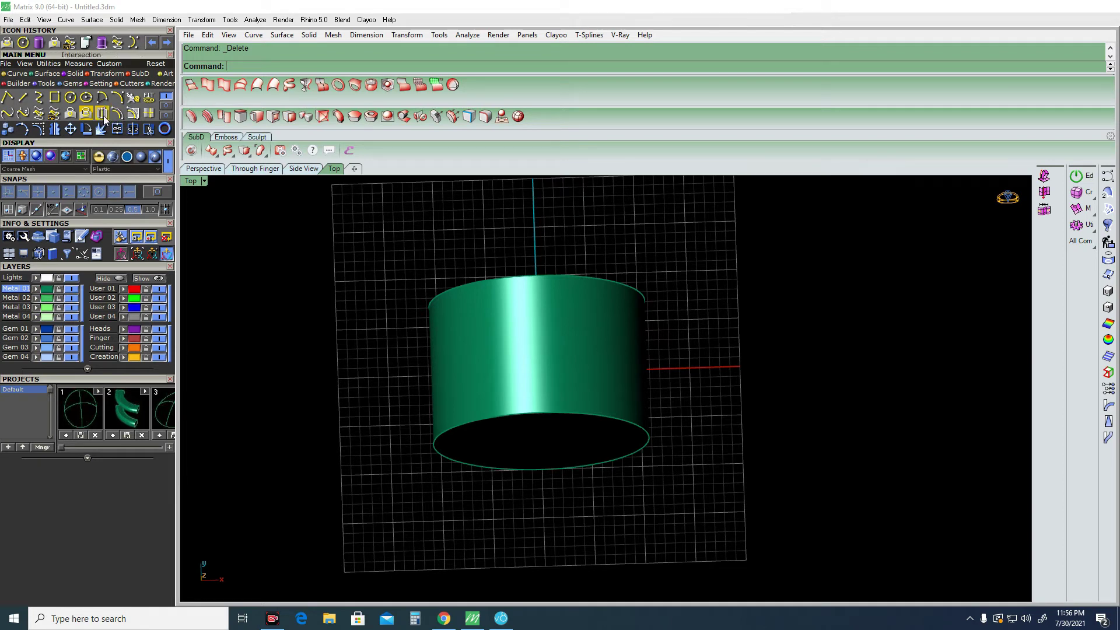
# Delete the cylinder and create a tube at the origin with outer radius, wall thickness and height.
pyautogui.moveTo(589, 239); pyautogui.dragTo(582, 336, button='right')
pyautogui.click(582, 336)
pyautogui.press('Delete')
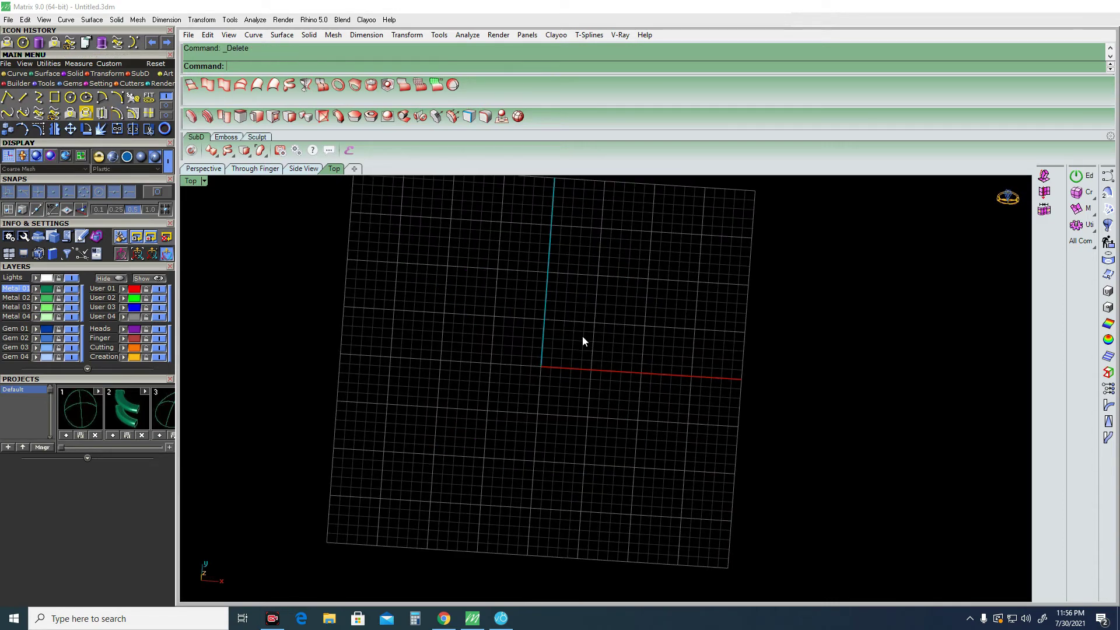
pyautogui.click(65, 73)
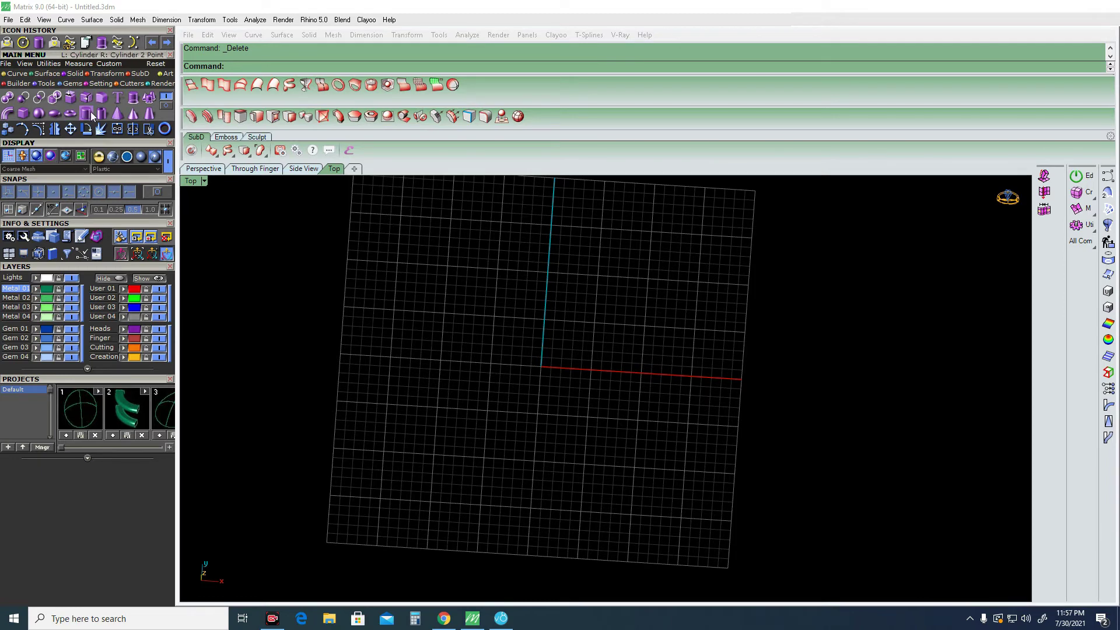
pyautogui.click(89, 111)
pyautogui.click(539, 372)
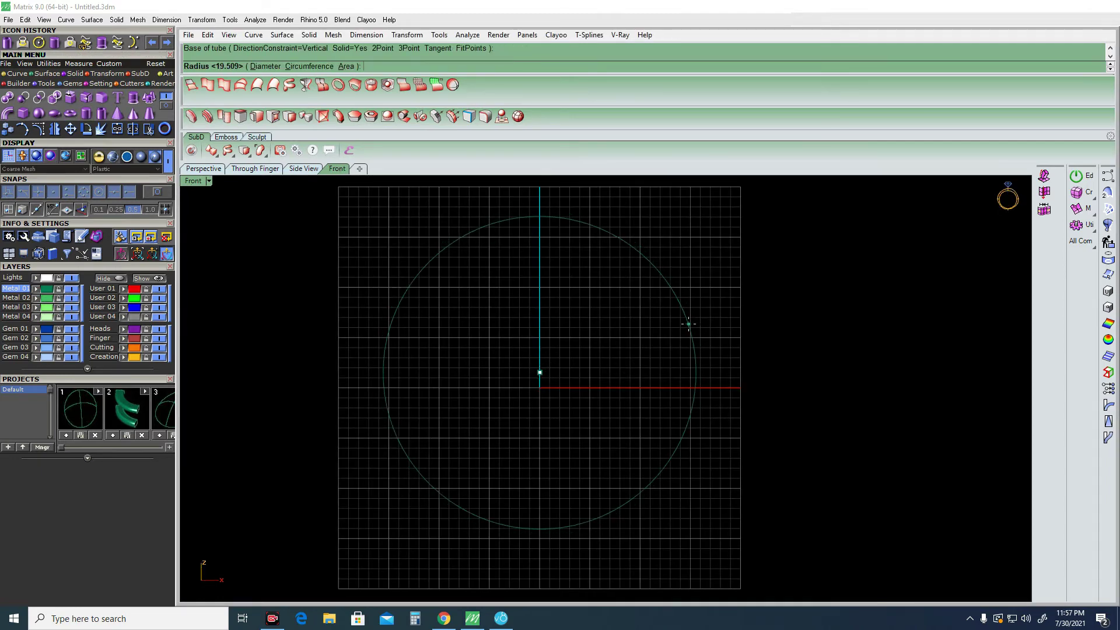
pyautogui.click(688, 324)
pyautogui.click(651, 327)
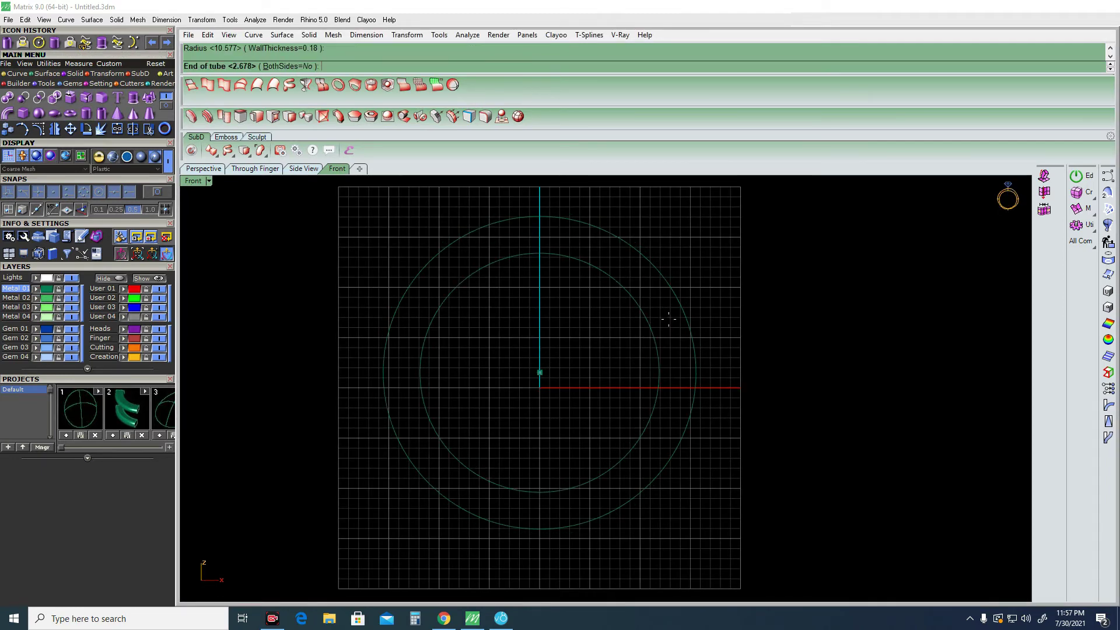
pyautogui.click(669, 318)
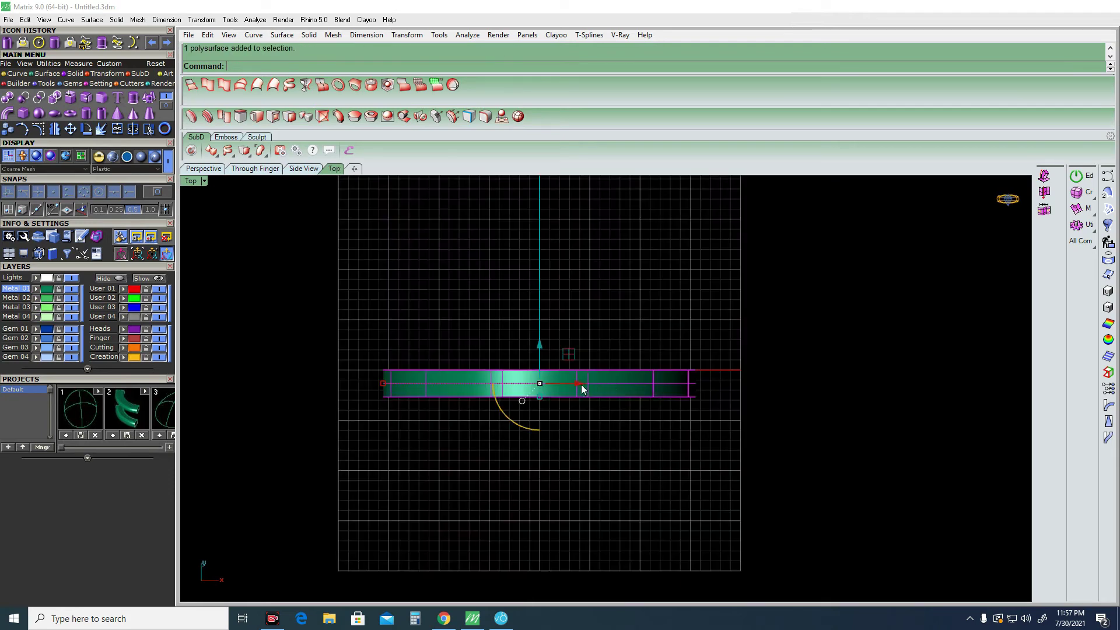
# Stretch the tube taller with the gumball.
pyautogui.moveTo(537, 350); pyautogui.dragTo(540, 313)
pyautogui.hotkey('ctrl', 'z')
pyautogui.moveTo(540, 398)
pyautogui.mouseDown()
pyautogui.moveTo(537, 412)
pyautogui.moveTo(677, 402)
pyautogui.mouseUp()
pyautogui.moveTo(678, 403); pyautogui.dragTo(548, 380, button='right')
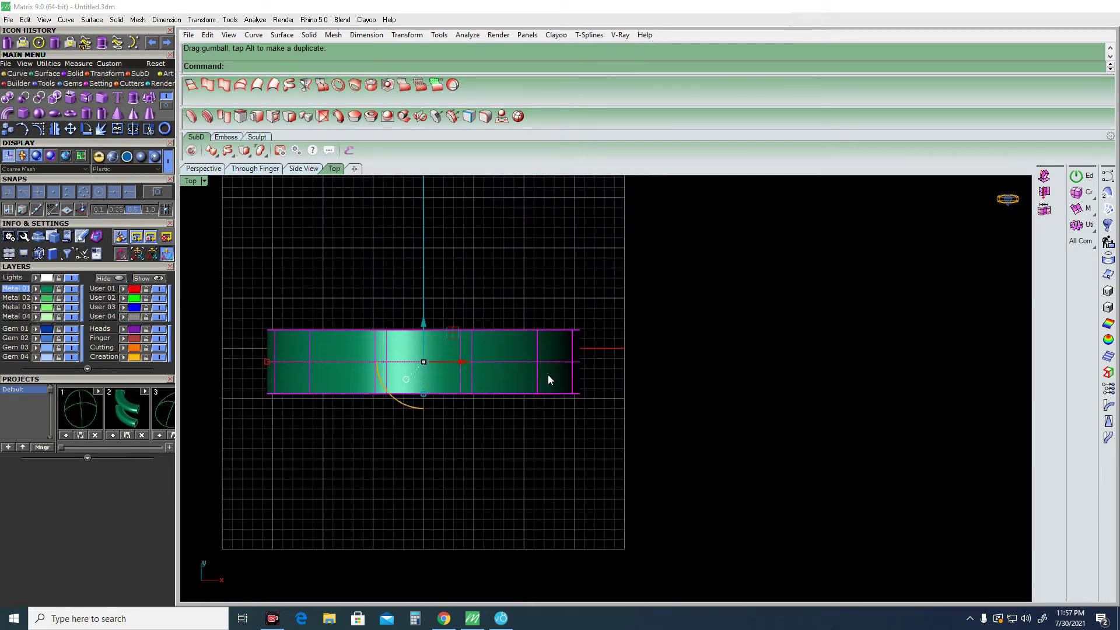
# Alt-drag a copy of the tube right and up so the two rings overlap.
pyautogui.moveTo(462, 363); pyautogui.dragTo(600, 308)
pyautogui.press('alt')
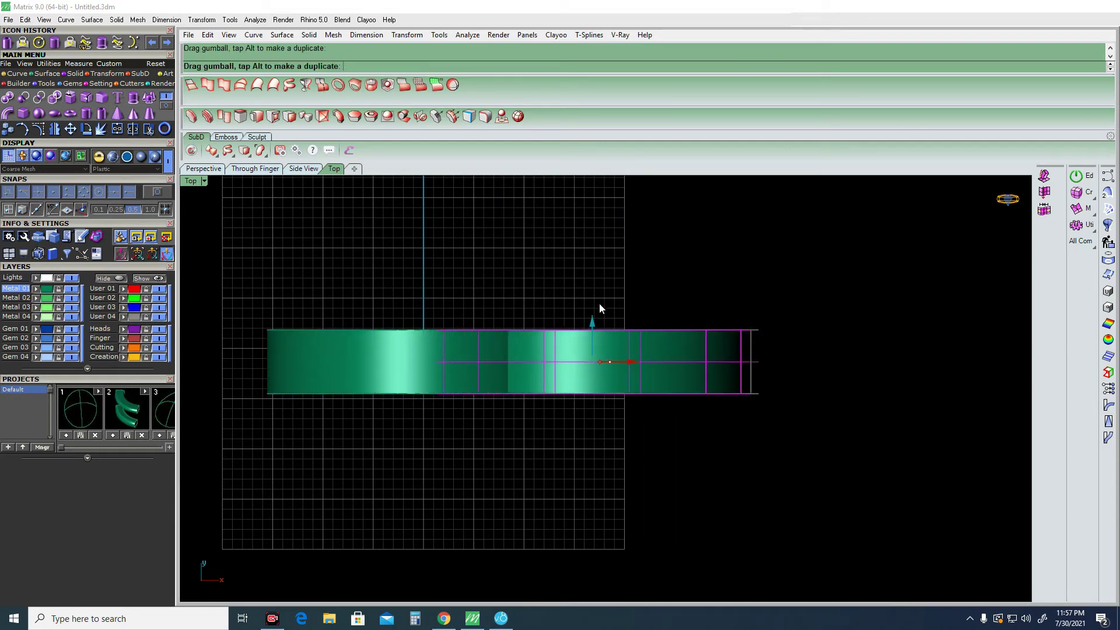
pyautogui.moveTo(600, 309); pyautogui.dragTo(597, 289)
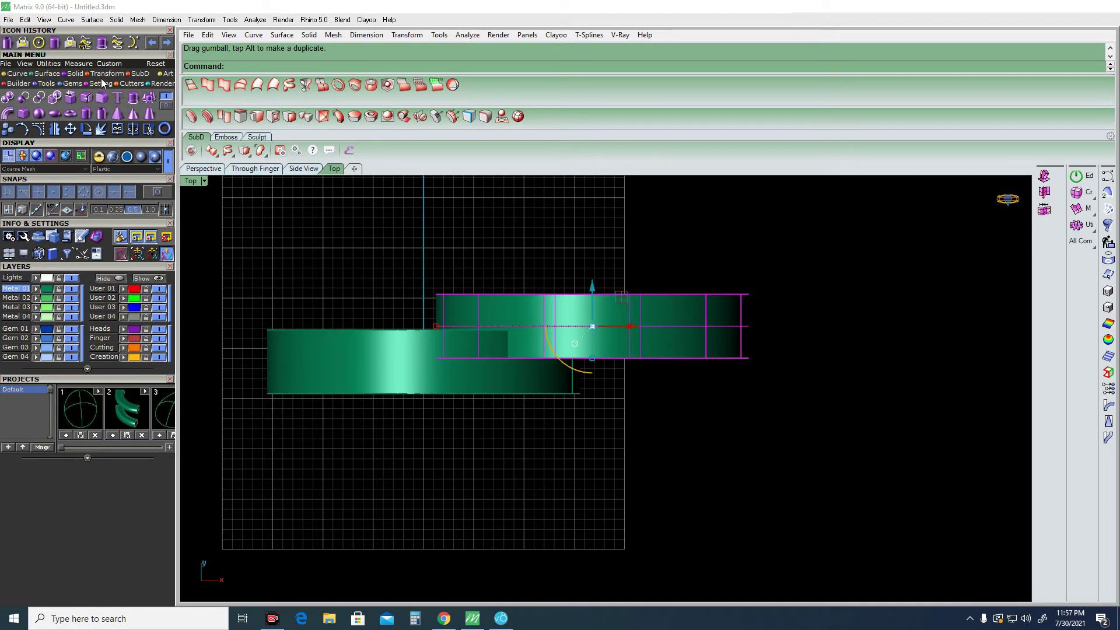
pyautogui.click(17, 76)
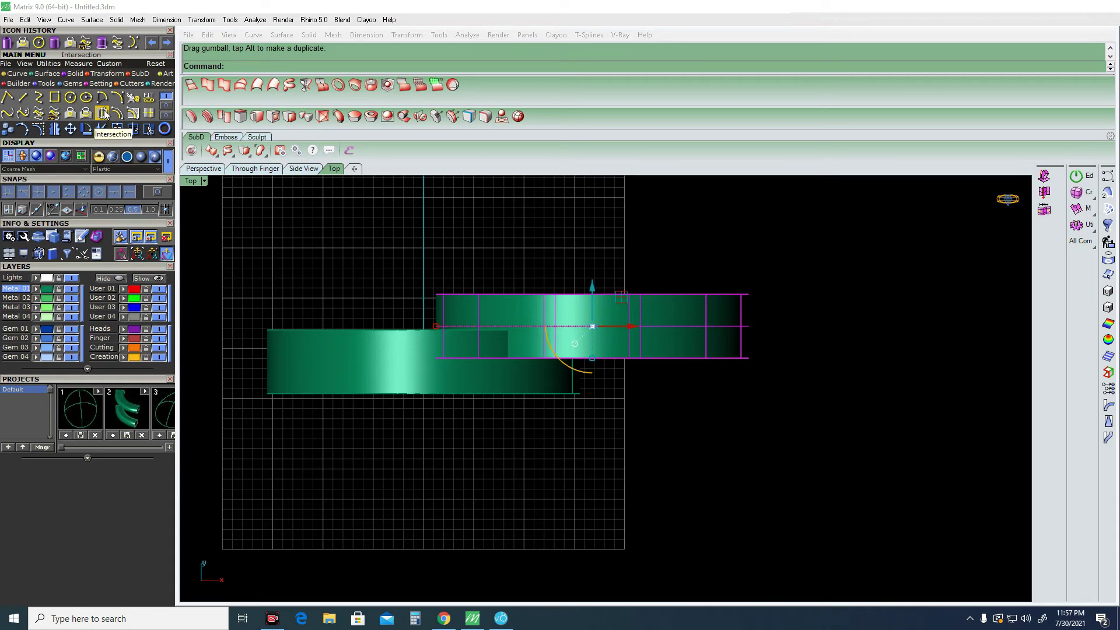
pyautogui.click(105, 114)
# From a tilted view, intersect the left and right rings to compute where they cross.
pyautogui.moveTo(632, 425); pyautogui.dragTo(589, 379, button='right')
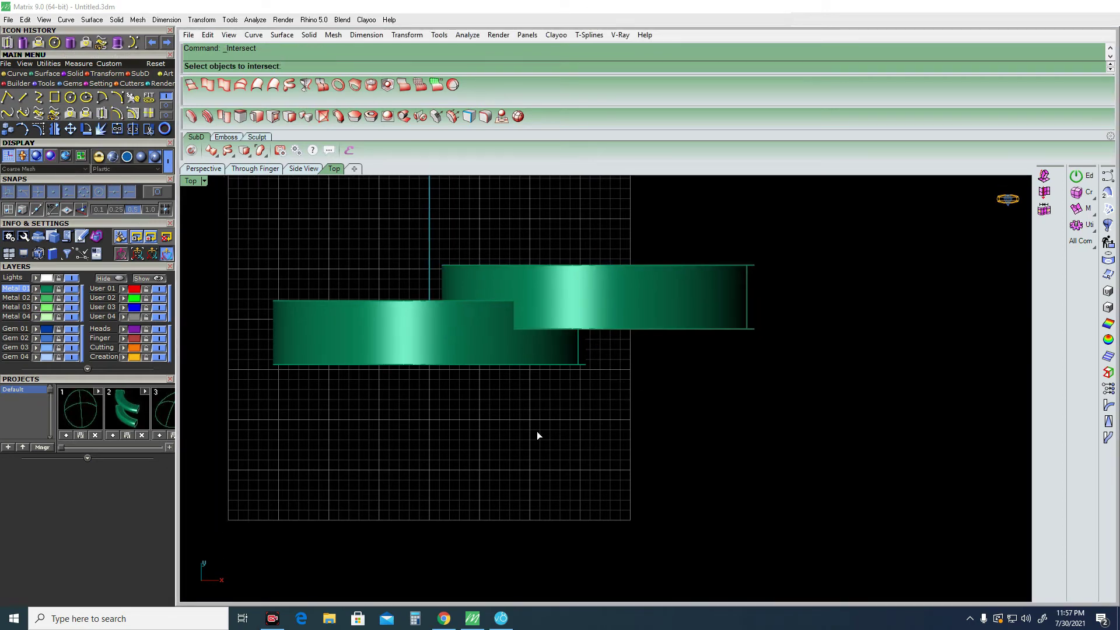
pyautogui.keyDown('ctrl'); pyautogui.keyDown('shift'); pyautogui.moveTo(529, 441); pyautogui.dragTo(530, 368, button='right'); pyautogui.keyUp('shift'); pyautogui.keyUp('ctrl')
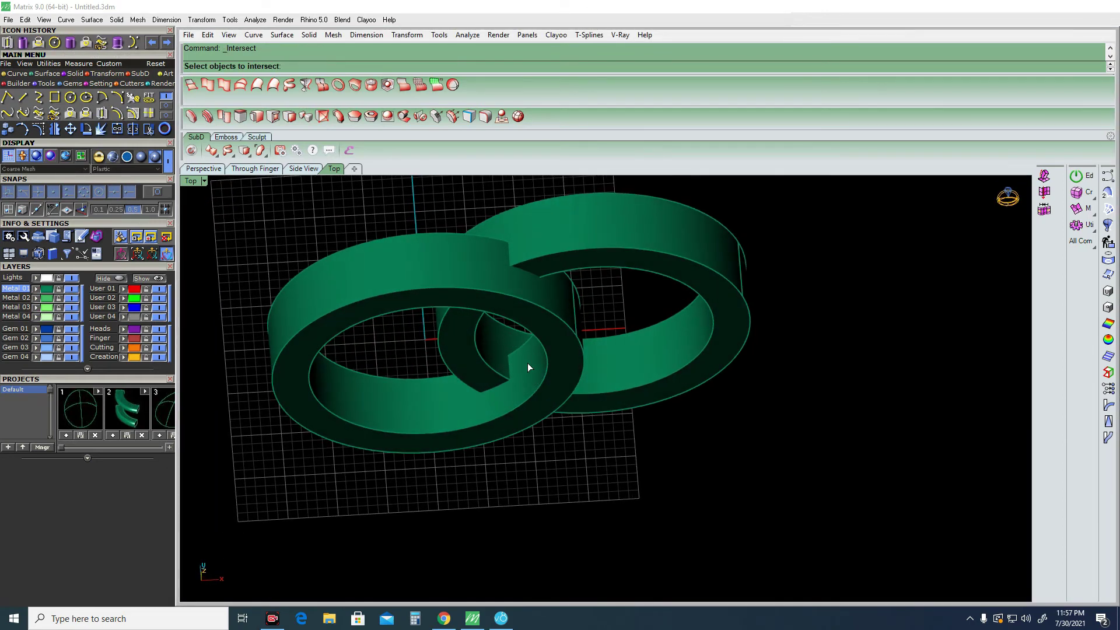
pyautogui.click(100, 115)
pyautogui.keyDown('ctrl'); pyautogui.keyDown('shift'); pyautogui.moveTo(527, 283); pyautogui.dragTo(527, 317, button='right'); pyautogui.keyUp('shift'); pyautogui.keyUp('ctrl')
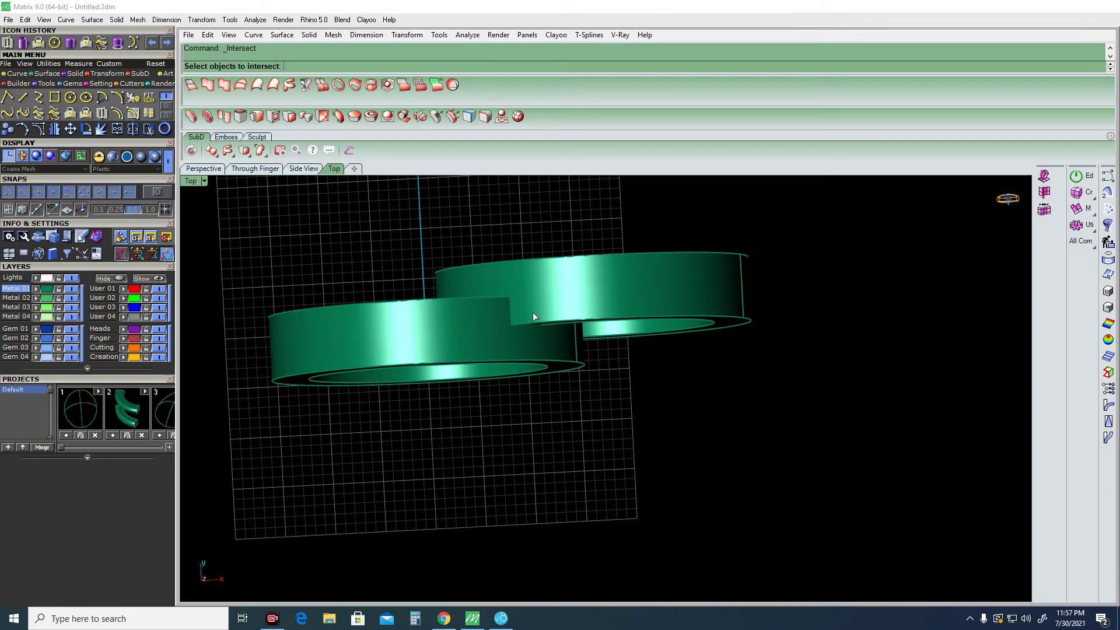
pyautogui.keyDown('ctrl'); pyautogui.keyDown('shift'); pyautogui.moveTo(533, 312); pyautogui.dragTo(520, 358, button='right'); pyautogui.keyUp('shift'); pyautogui.keyUp('ctrl')
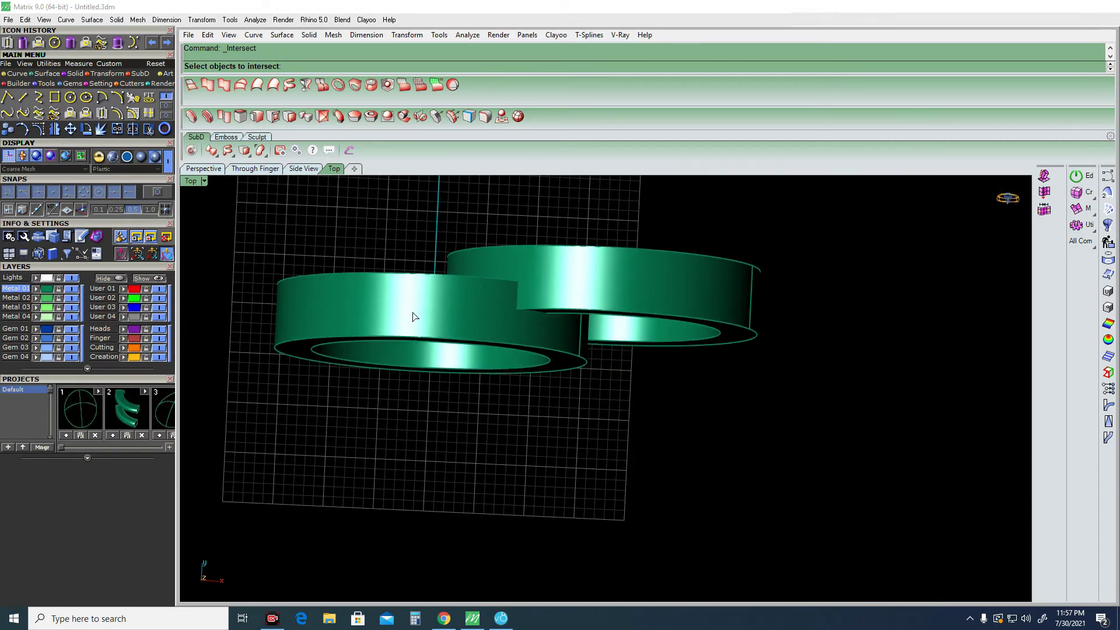
pyautogui.click(416, 306)
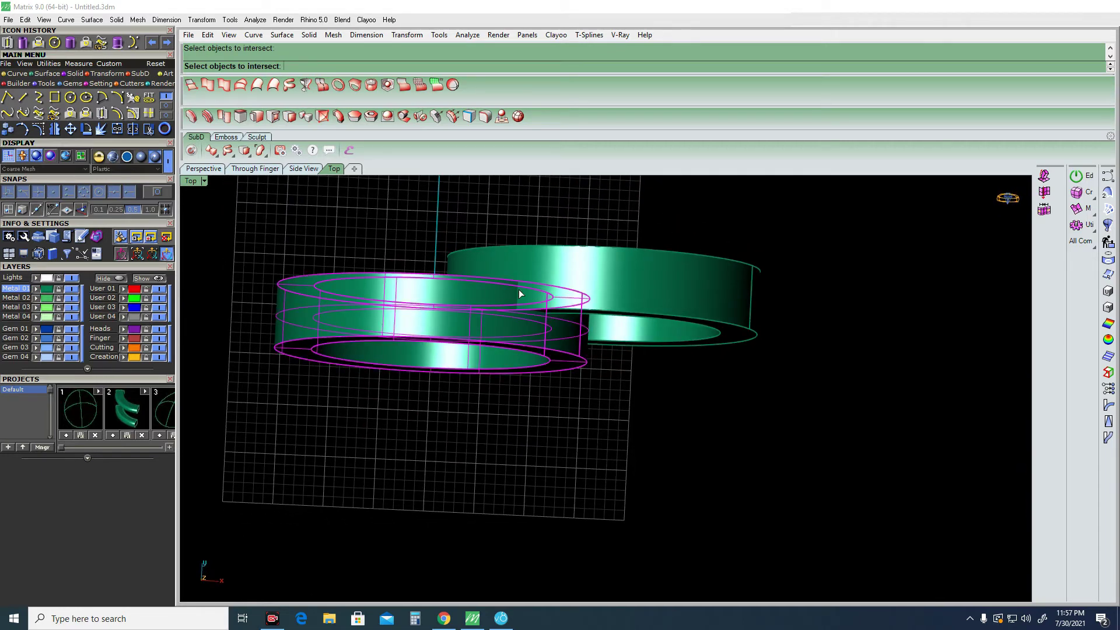
pyautogui.click(593, 272)
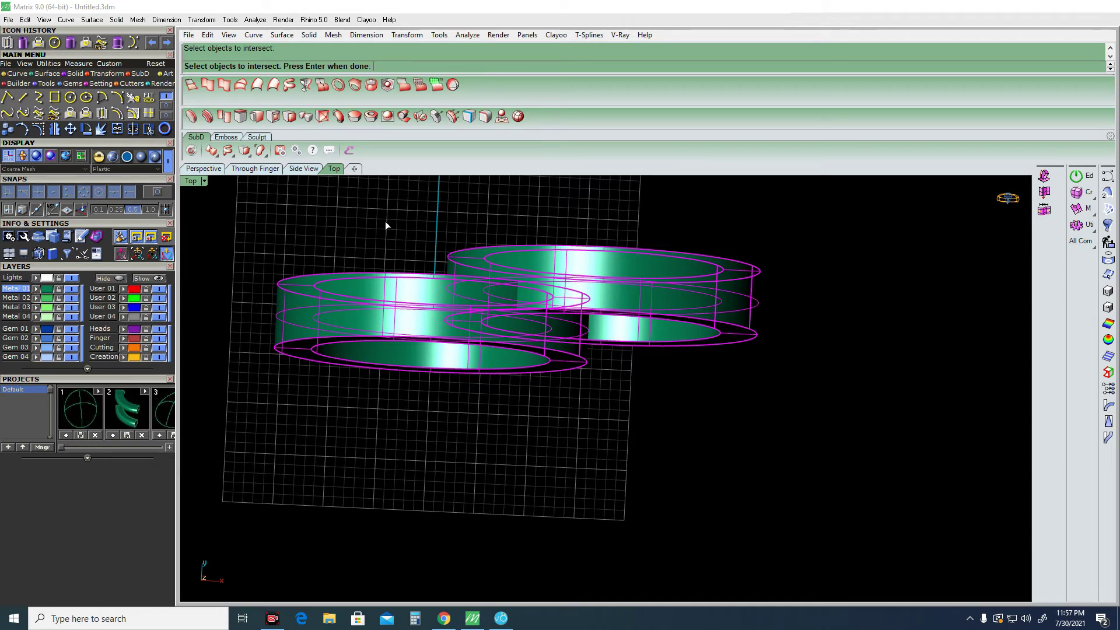
pyautogui.press('Return')
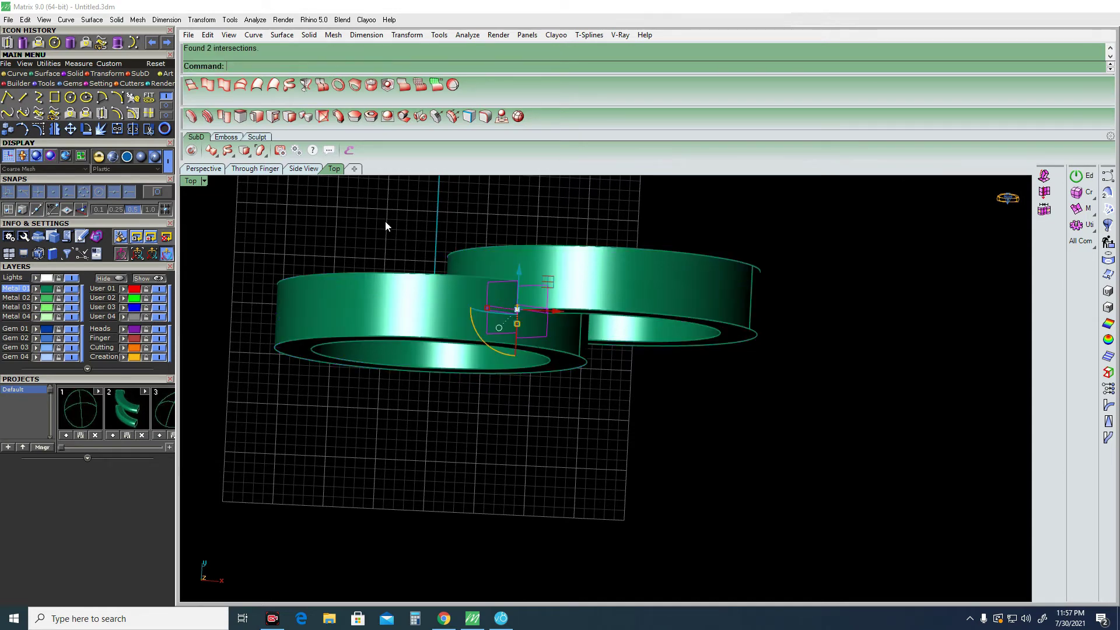
# Return to the Top view and window-select both rings for another Intersect.
pyautogui.moveTo(385, 222); pyautogui.dragTo(420, 263, button='right')
pyautogui.hotkey('ctrl', 'shift', 't')
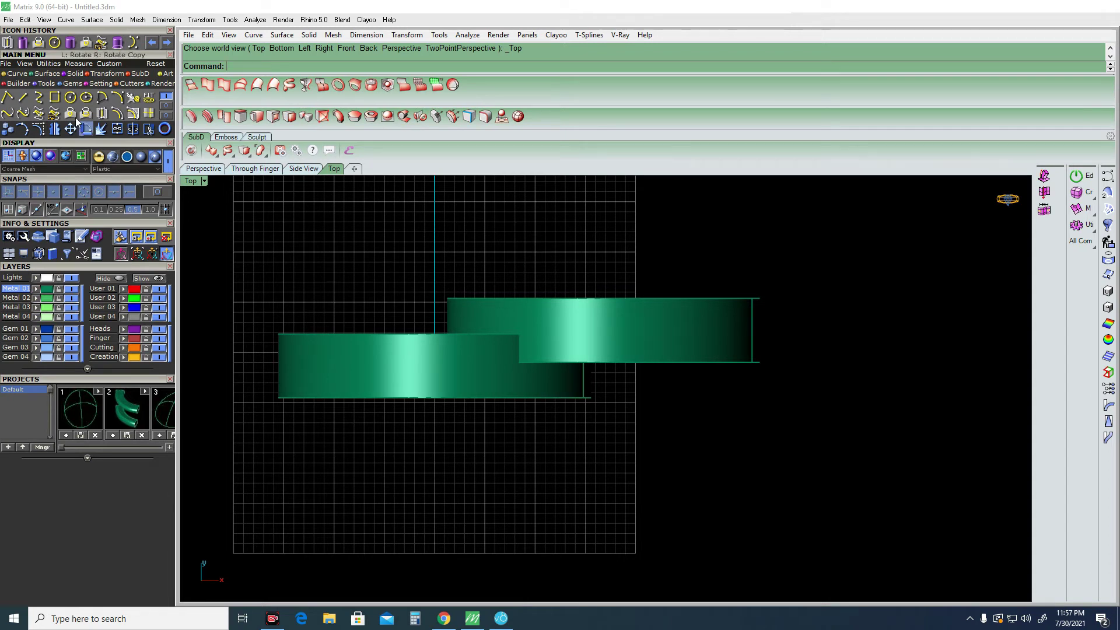
pyautogui.click(103, 113)
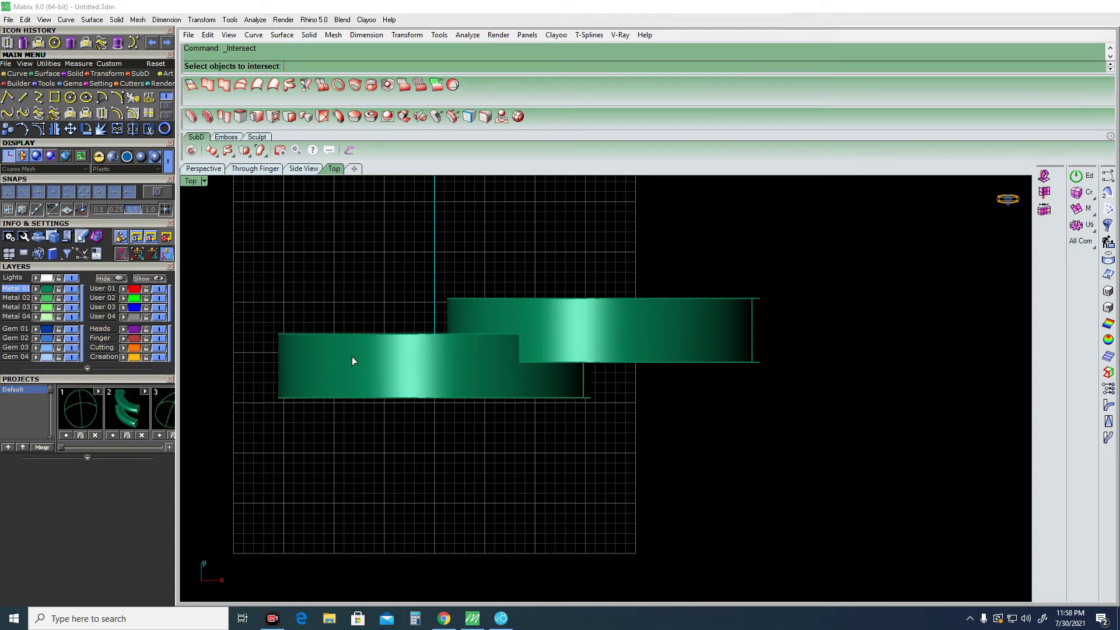
pyautogui.moveTo(567, 286); pyautogui.dragTo(392, 411)
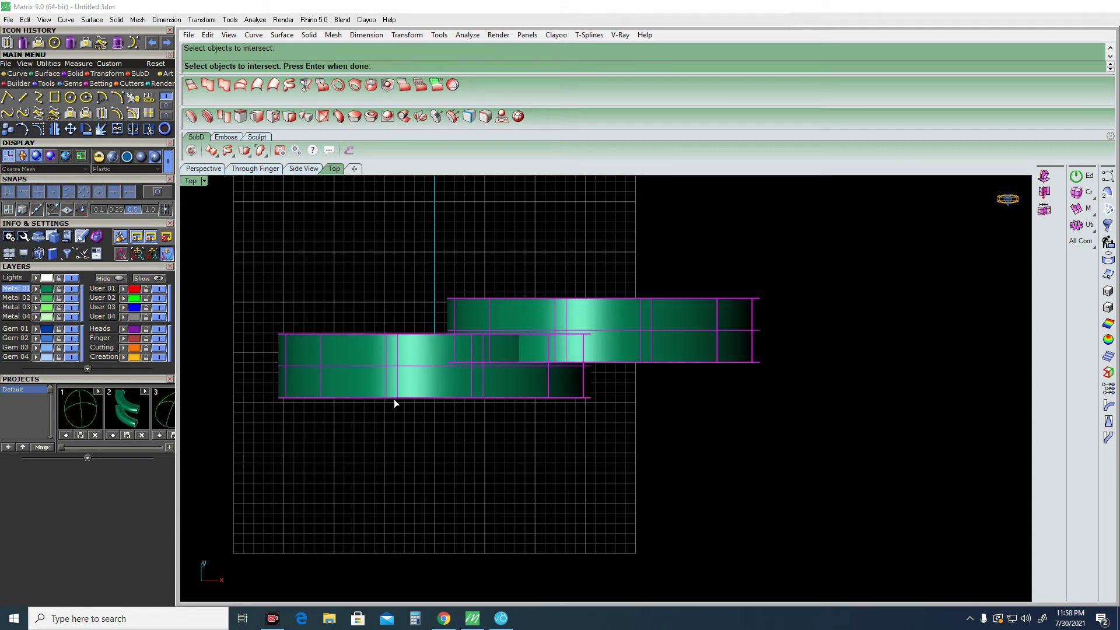
pyautogui.press('Return')
# Select the lower and upper rings and generate their two intersection curves.
pyautogui.click(379, 363)
pyautogui.click(531, 298)
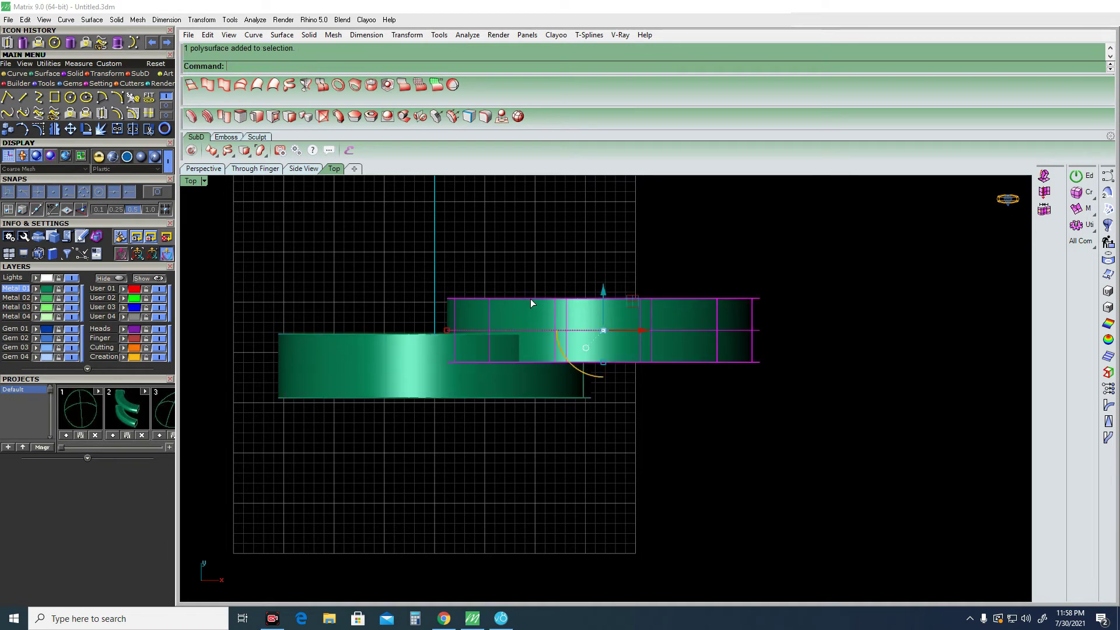
pyautogui.keyDown('shift'); pyautogui.click(412, 351); pyautogui.keyUp('shift')
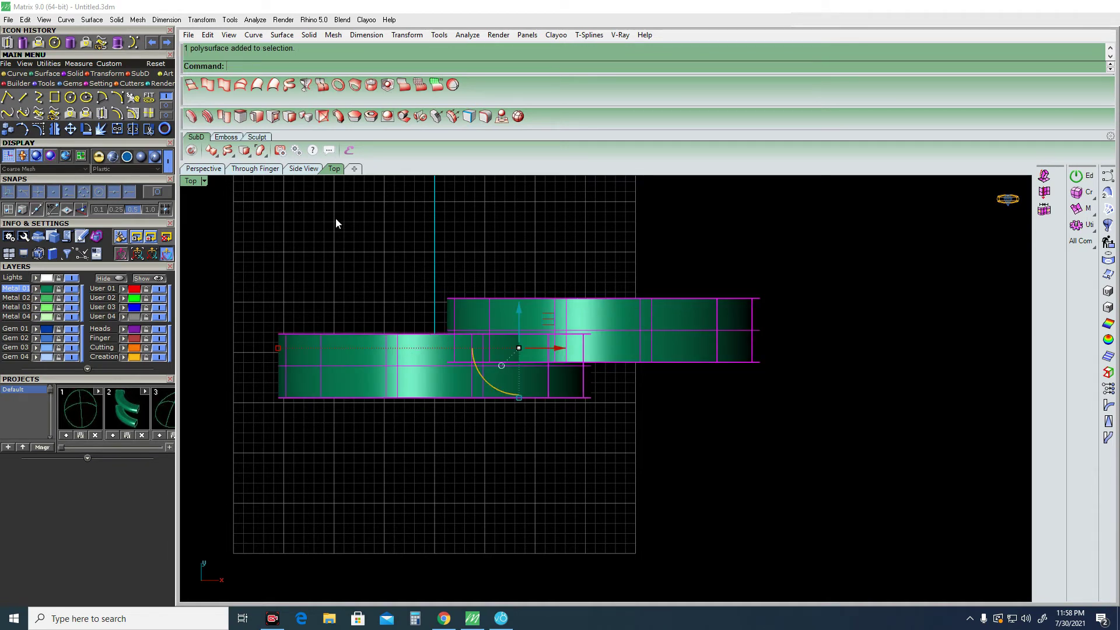
pyautogui.click(561, 215)
pyautogui.moveTo(401, 446); pyautogui.dragTo(402, 446)
pyautogui.click(429, 460)
pyautogui.click(400, 358)
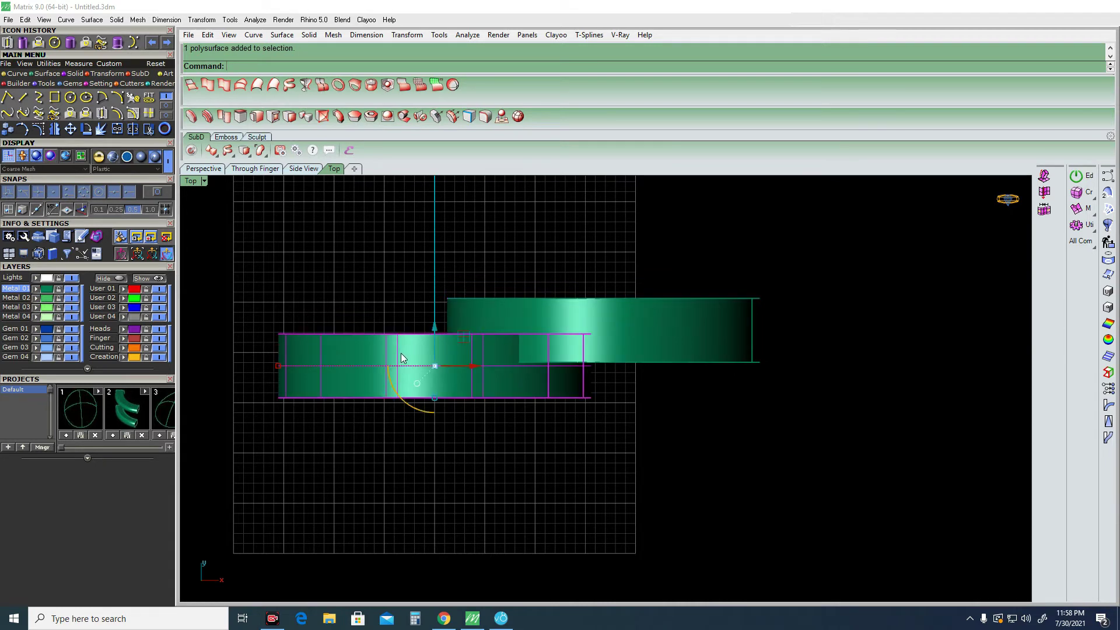
pyautogui.keyDown('shift'); pyautogui.click(492, 310); pyautogui.keyUp('shift')
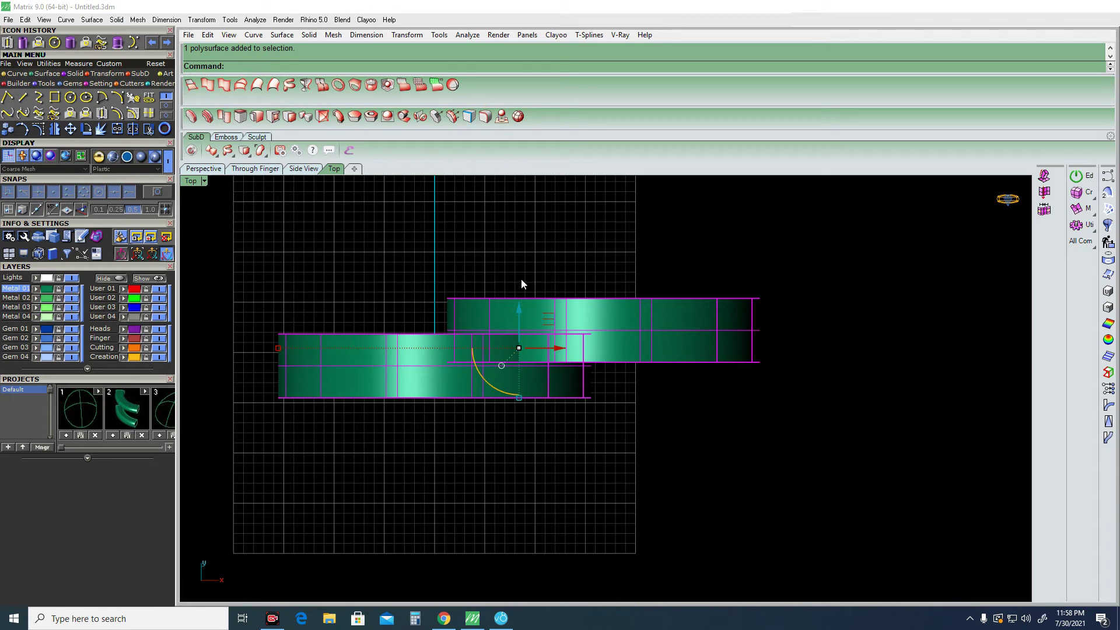
pyautogui.press('Return')
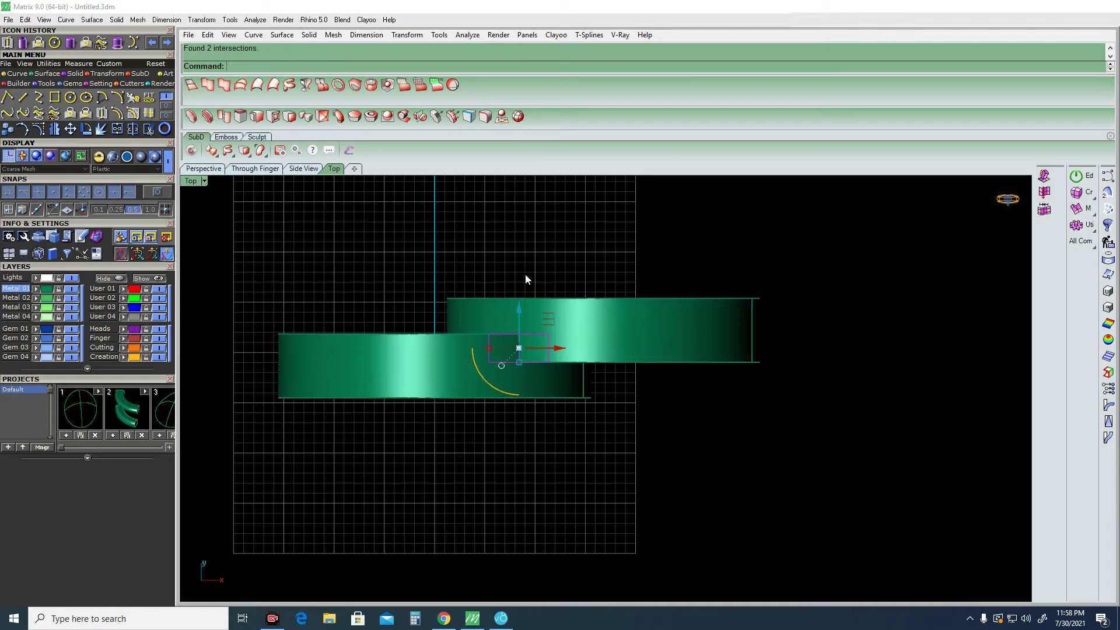
# Move the two intersection curves onto the red User 01 layer.
pyautogui.moveTo(552, 400)
pyautogui.keyDown('ctrl'); pyautogui.keyDown('shift'); pyautogui.mouseDown(button='right')
pyautogui.moveTo(636, 258)
pyautogui.moveTo(626, 217)
pyautogui.mouseUp(button='right'); pyautogui.keyUp('shift'); pyautogui.keyUp('ctrl')
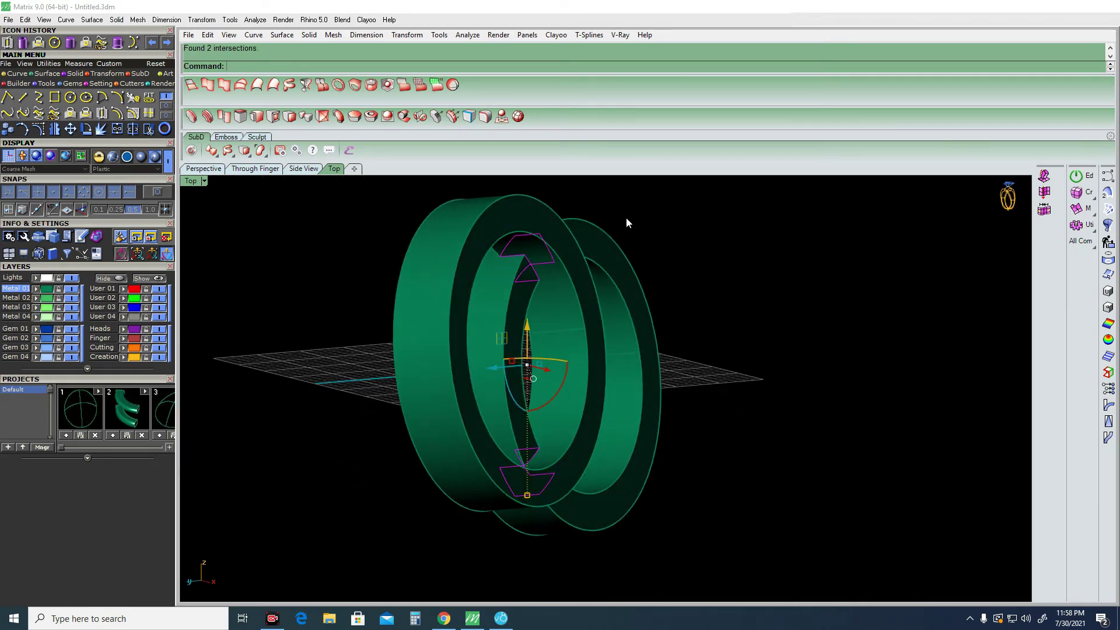
pyautogui.scroll(3, 530, 258)
pyautogui.moveTo(531, 259)
pyautogui.keyDown('ctrl'); pyautogui.keyDown('shift'); pyautogui.mouseDown(button='right')
pyautogui.moveTo(518, 274)
pyautogui.moveTo(488, 247)
pyautogui.moveTo(540, 280)
pyautogui.moveTo(471, 337)
pyautogui.moveTo(504, 354)
pyautogui.moveTo(530, 306)
pyautogui.mouseUp(button='right'); pyautogui.keyUp('shift'); pyautogui.keyUp('ctrl')
pyautogui.scroll(-3, 522, 281)
pyautogui.press('Delete')
pyautogui.click(530, 306)
pyautogui.moveTo(474, 177); pyautogui.dragTo(593, 577)
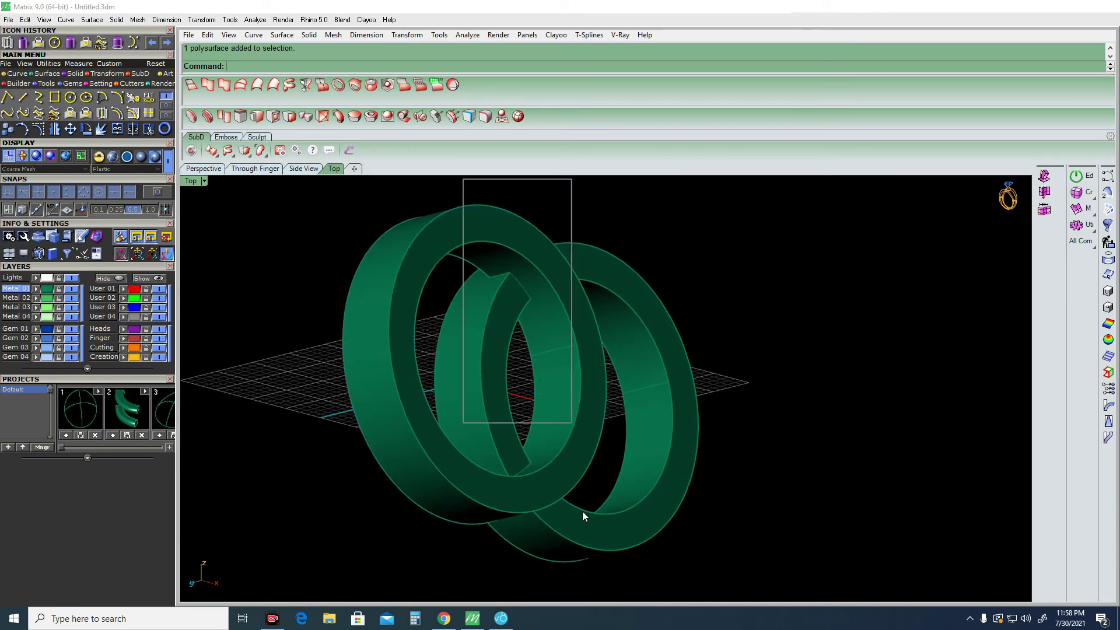
pyautogui.click(125, 288)
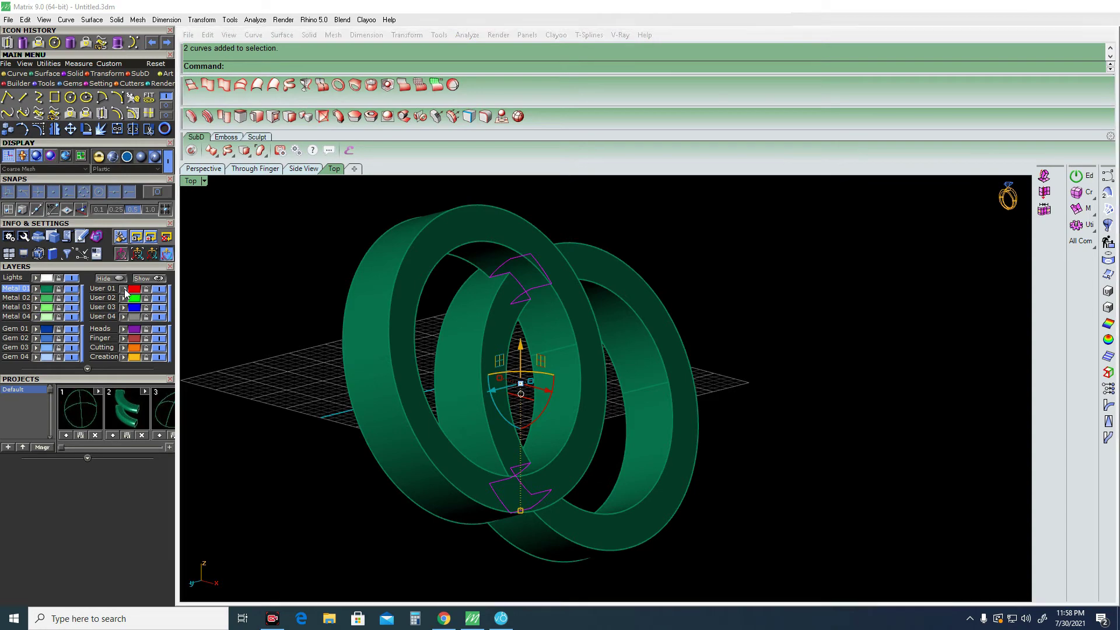
# Notch the right ring by subtracting the left ring with BooleanDifference.
pyautogui.moveTo(621, 317)
pyautogui.keyDown('ctrl'); pyautogui.keyDown('shift'); pyautogui.mouseDown(button='right')
pyautogui.moveTo(649, 334)
pyautogui.moveTo(591, 338)
pyautogui.moveTo(755, 343)
pyautogui.moveTo(502, 362)
pyautogui.moveTo(505, 313)
pyautogui.mouseUp(button='right'); pyautogui.keyUp('shift'); pyautogui.keyUp('ctrl')
pyautogui.click(506, 314)
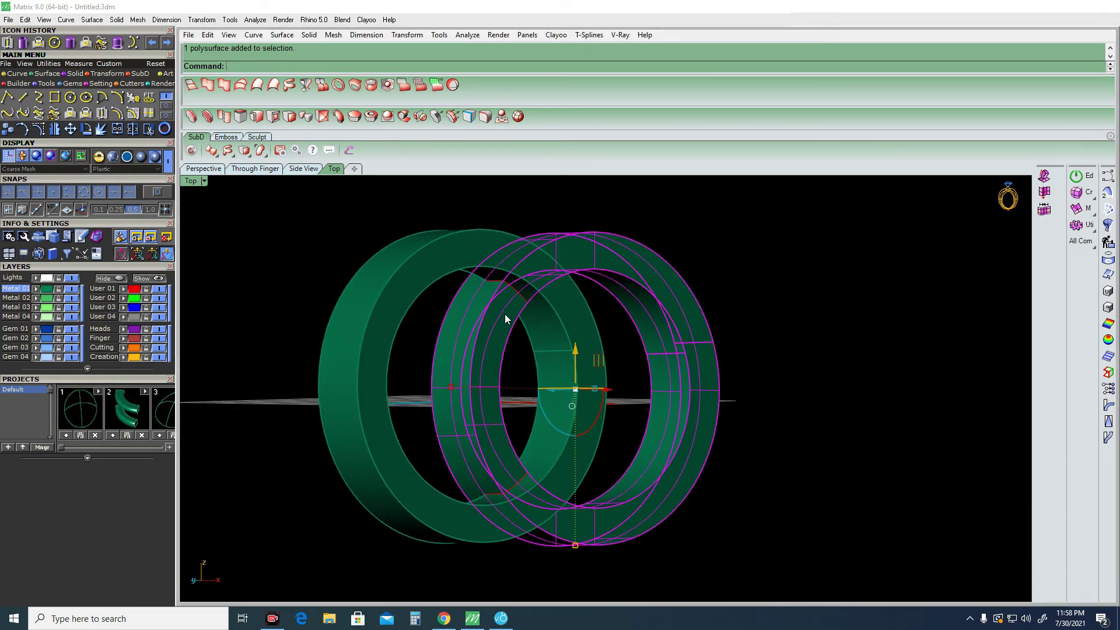
pyautogui.rightClick(505, 318)
pyautogui.click(506, 253)
pyautogui.press('Return')
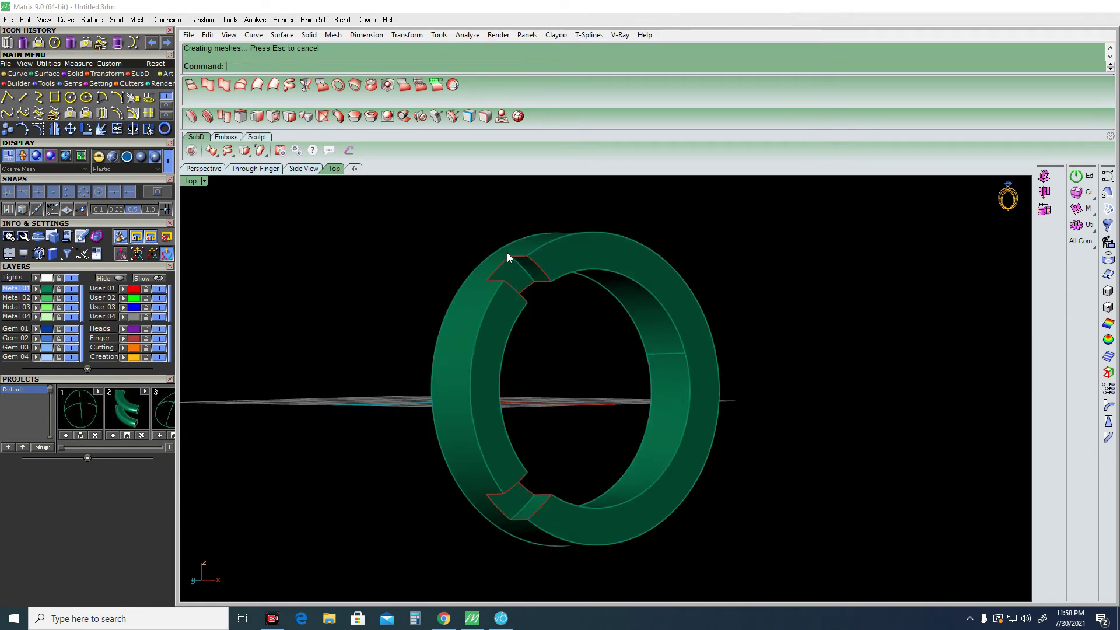
pyautogui.press('Escape')
# Inspect the notch closely, then undo the subtraction to restore the whole ring.
pyautogui.moveTo(464, 261)
pyautogui.keyDown('ctrl'); pyautogui.keyDown('shift'); pyautogui.mouseDown(button='right')
pyautogui.moveTo(682, 383)
pyautogui.moveTo(490, 262)
pyautogui.mouseUp(button='right'); pyautogui.keyUp('shift'); pyautogui.keyUp('ctrl')
pyautogui.scroll(5, 507, 380)
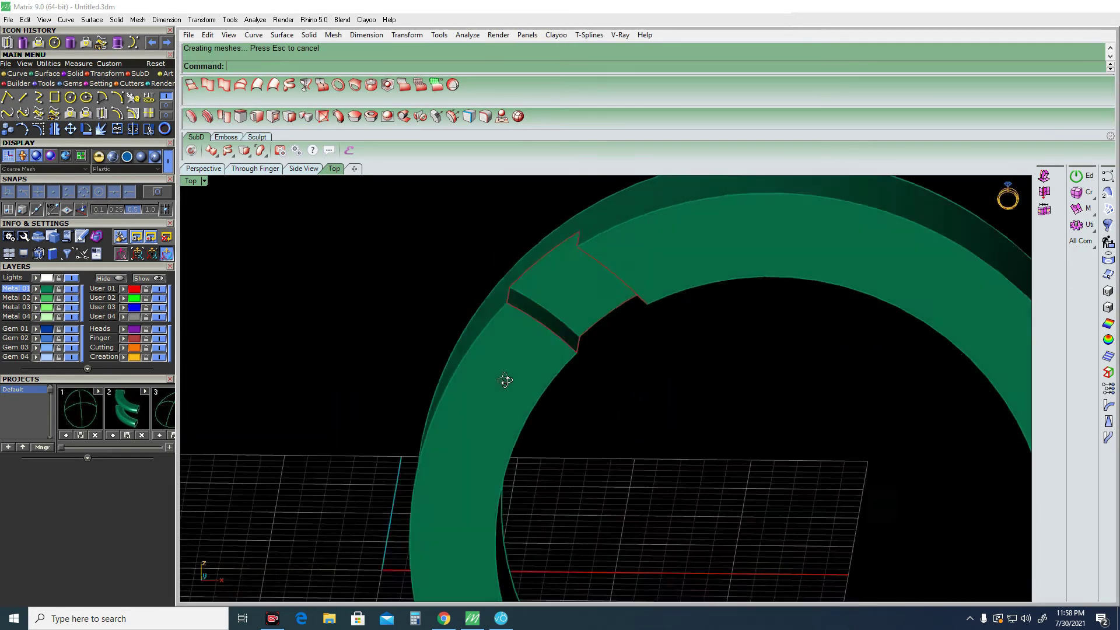
pyautogui.moveTo(507, 380)
pyautogui.keyDown('ctrl'); pyautogui.keyDown('shift'); pyautogui.mouseDown(button='right')
pyautogui.moveTo(594, 382)
pyautogui.moveTo(631, 367)
pyautogui.moveTo(625, 395)
pyautogui.moveTo(586, 394)
pyautogui.moveTo(528, 357)
pyautogui.moveTo(578, 317)
pyautogui.moveTo(621, 322)
pyautogui.moveTo(592, 385)
pyautogui.moveTo(532, 375)
pyautogui.moveTo(545, 340)
pyautogui.moveTo(588, 315)
pyautogui.moveTo(598, 432)
pyautogui.moveTo(524, 490)
pyautogui.moveTo(648, 333)
pyautogui.moveTo(693, 309)
pyautogui.moveTo(708, 350)
pyautogui.moveTo(638, 395)
pyautogui.moveTo(624, 442)
pyautogui.moveTo(680, 418)
pyautogui.moveTo(645, 365)
pyautogui.moveTo(601, 348)
pyautogui.mouseUp(button='right'); pyautogui.keyUp('shift'); pyautogui.keyUp('ctrl')
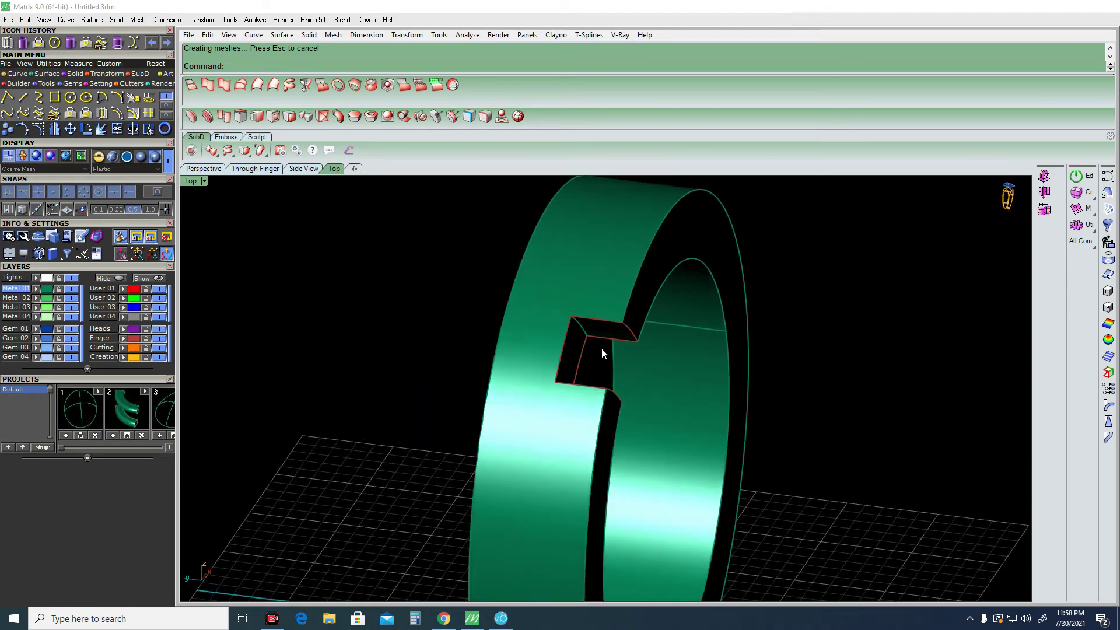
pyautogui.hotkey('ctrl', 'z')
pyautogui.scroll(-3, 592, 383)
pyautogui.press('Escape')
# Subtract the left ring from the right ring to notch it again.
pyautogui.click(655, 334)
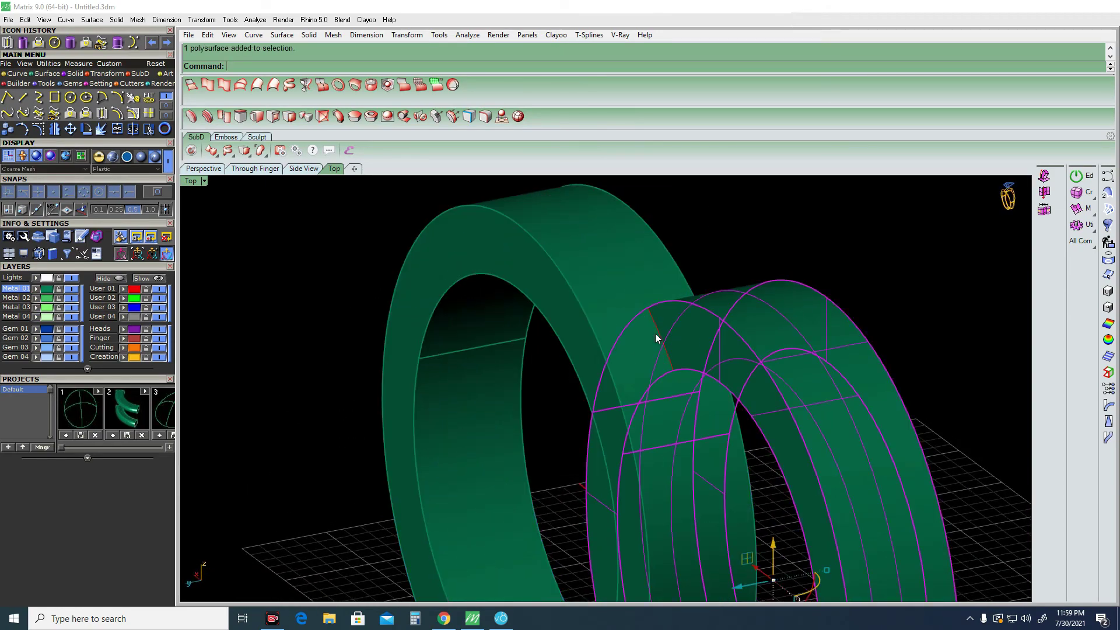
pyautogui.scroll(2, 683, 310)
pyautogui.moveTo(682, 309)
pyautogui.keyDown('ctrl'); pyautogui.keyDown('shift'); pyautogui.mouseDown(button='right')
pyautogui.moveTo(720, 369)
pyautogui.moveTo(729, 367)
pyautogui.mouseUp(button='right'); pyautogui.keyUp('shift'); pyautogui.keyUp('ctrl')
pyautogui.rightClick(716, 365)
pyautogui.click(582, 282)
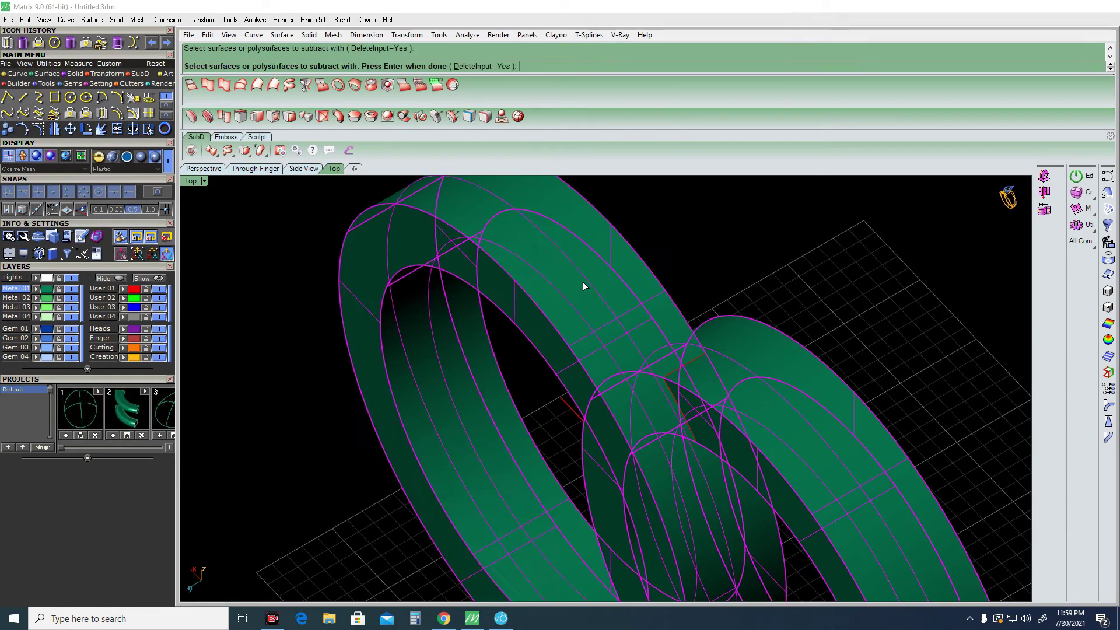
pyautogui.rightClick(596, 286)
# Inspect the notched ring by orbiting it and checking the Right and Top views.
pyautogui.moveTo(596, 286)
pyautogui.keyDown('ctrl'); pyautogui.keyDown('shift'); pyautogui.mouseDown(button='right')
pyautogui.moveTo(701, 366)
pyautogui.moveTo(800, 277)
pyautogui.moveTo(870, 336)
pyautogui.moveTo(678, 361)
pyautogui.mouseUp(button='right'); pyautogui.keyUp('shift'); pyautogui.keyUp('ctrl')
pyautogui.scroll(-3, 678, 362)
pyautogui.moveTo(750, 407)
pyautogui.keyDown('ctrl'); pyautogui.keyDown('shift'); pyautogui.mouseDown(button='right')
pyautogui.moveTo(732, 380)
pyautogui.moveTo(750, 343)
pyautogui.moveTo(732, 348)
pyautogui.moveTo(607, 305)
pyautogui.moveTo(430, 385)
pyautogui.moveTo(373, 450)
pyautogui.moveTo(531, 403)
pyautogui.moveTo(600, 400)
pyautogui.moveTo(555, 344)
pyautogui.moveTo(618, 394)
pyautogui.moveTo(560, 388)
pyautogui.moveTo(690, 355)
pyautogui.moveTo(722, 376)
pyautogui.mouseUp(button='right'); pyautogui.keyUp('shift'); pyautogui.keyUp('ctrl')
pyautogui.scroll(-3, 600, 400)
pyautogui.scroll(4, 618, 394)
pyautogui.moveTo(503, 394)
pyautogui.keyDown('ctrl'); pyautogui.keyDown('shift'); pyautogui.mouseDown(button='right')
pyautogui.moveTo(582, 457)
pyautogui.moveTo(534, 383)
pyautogui.moveTo(688, 482)
pyautogui.moveTo(688, 467)
pyautogui.mouseUp(button='right'); pyautogui.keyUp('shift'); pyautogui.keyUp('ctrl')
pyautogui.hotkey('ctrl', 'F3')
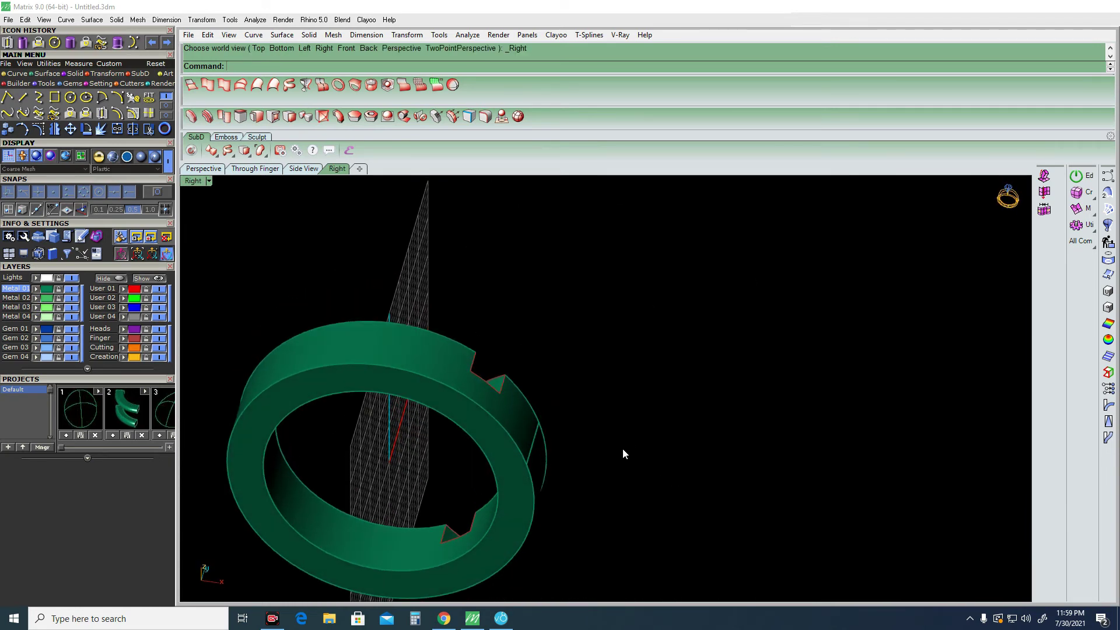
pyautogui.moveTo(622, 453)
pyautogui.keyDown('ctrl'); pyautogui.keyDown('shift'); pyautogui.mouseDown(button='right')
pyautogui.moveTo(620, 467)
pyautogui.moveTo(619, 437)
pyautogui.moveTo(530, 426)
pyautogui.moveTo(626, 430)
pyautogui.moveTo(562, 457)
pyautogui.mouseUp(button='right'); pyautogui.keyUp('shift'); pyautogui.keyUp('ctrl')
pyautogui.hotkey('ctrl', 'F1')
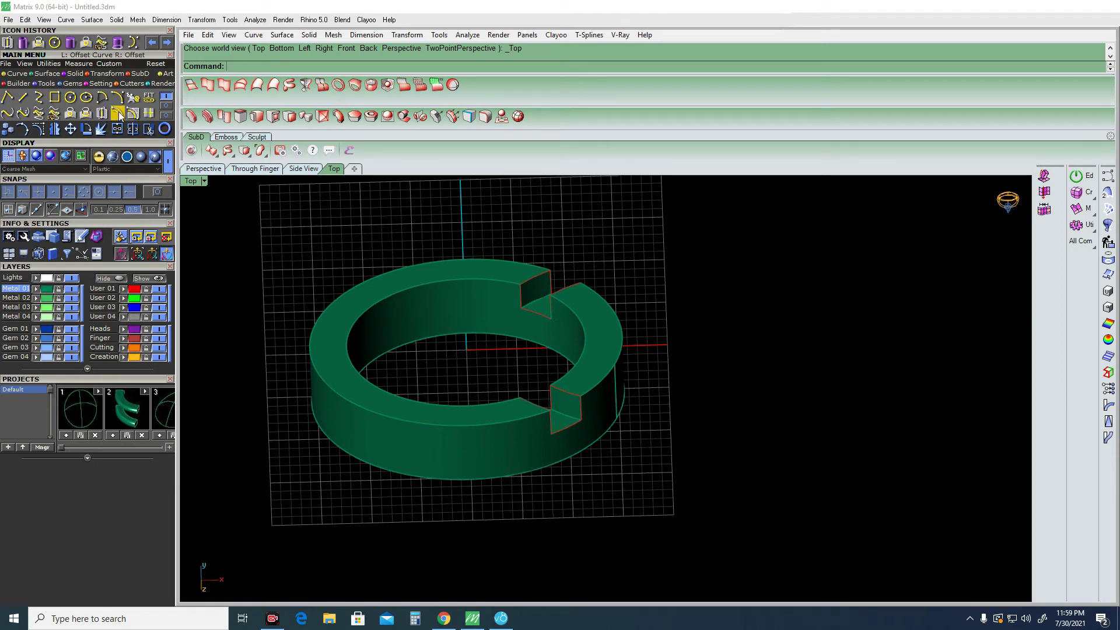
# Delete the ring together with its curves, leaving an empty grid.
pyautogui.scroll(-5, 671, 245)
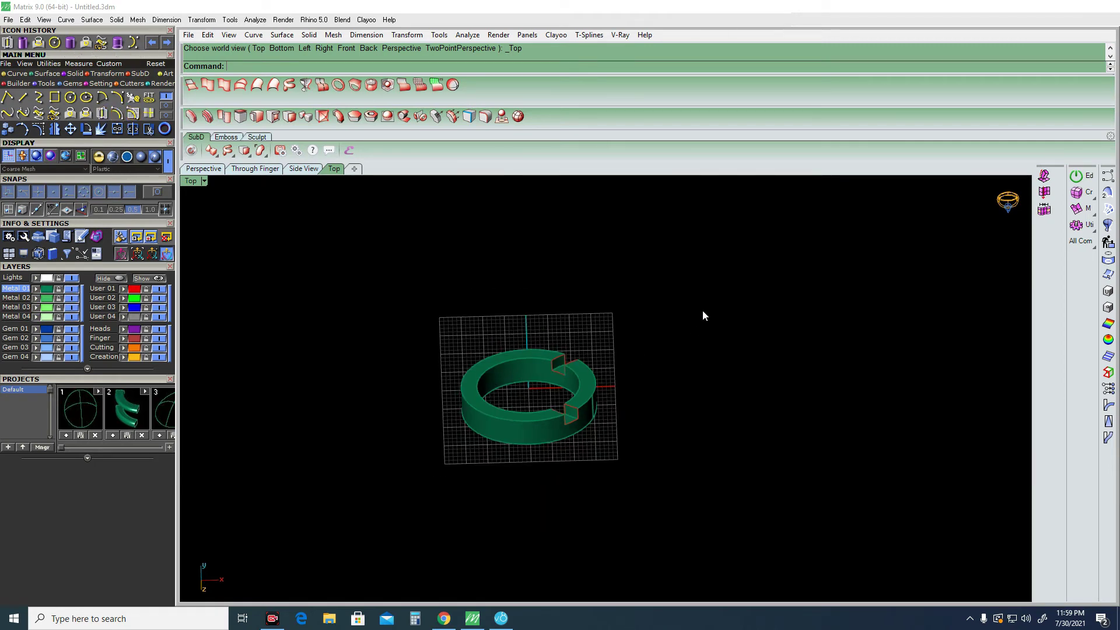
pyautogui.moveTo(702, 309); pyautogui.dragTo(462, 452)
pyautogui.press('Delete')
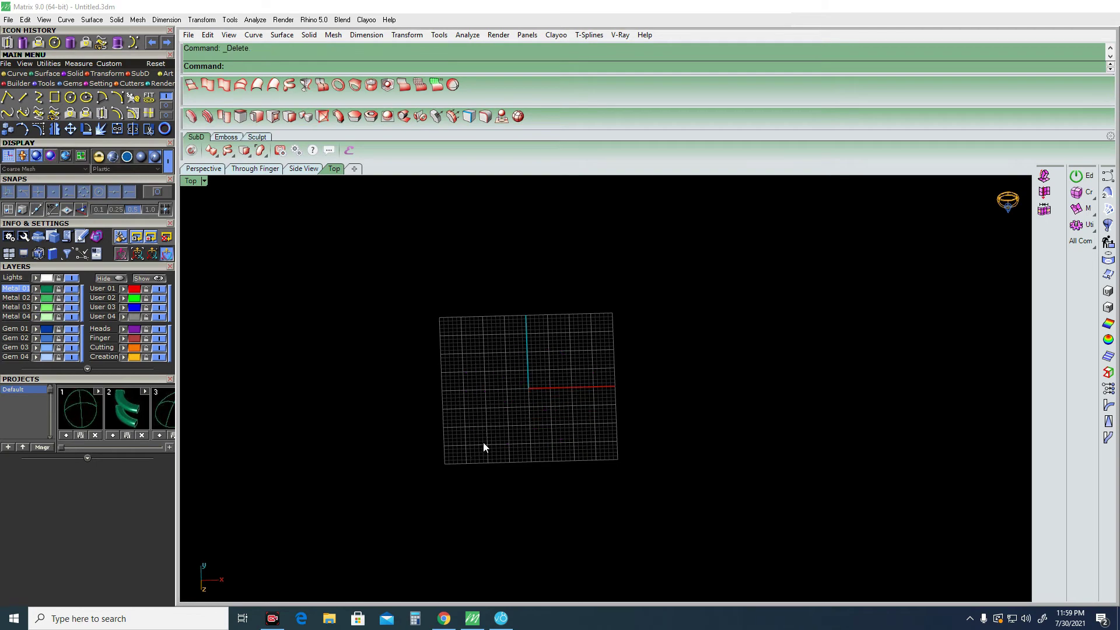
# In the Top view, draw an upward-bulging half-circle arc across the origin.
pyautogui.hotkey('ctrl', 'F1')
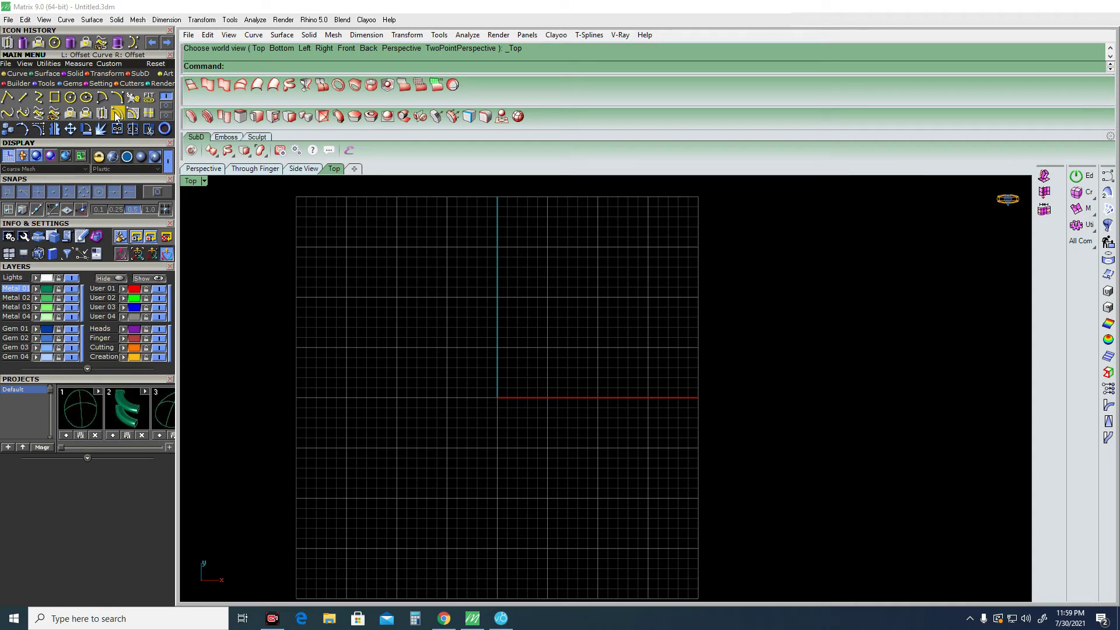
pyautogui.click(117, 115)
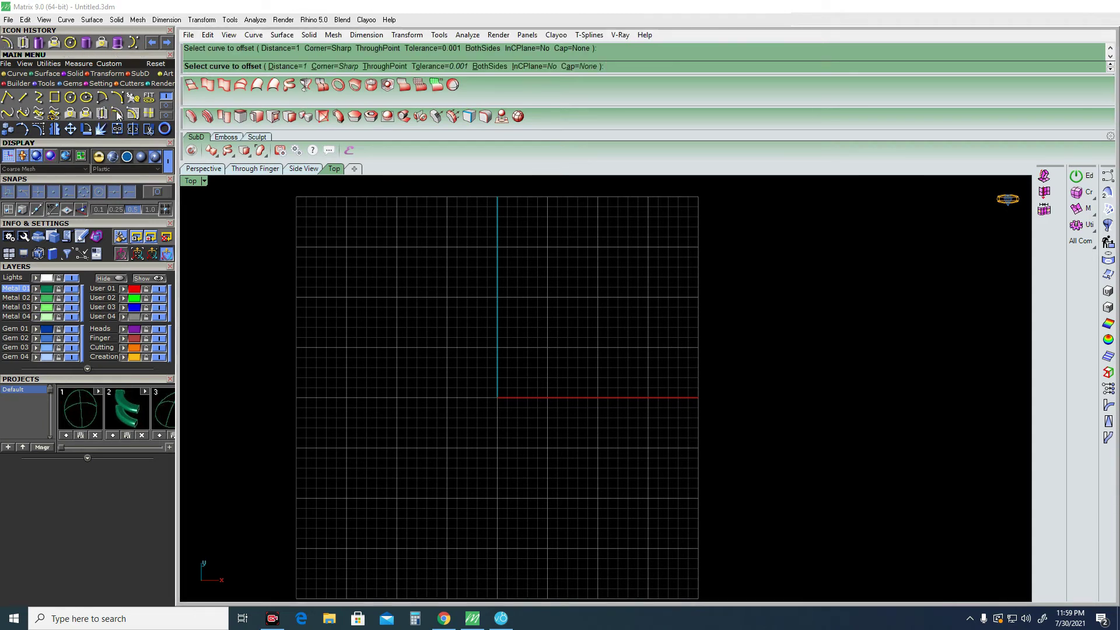
pyautogui.click(116, 97)
pyautogui.click(431, 399)
pyautogui.click(636, 400)
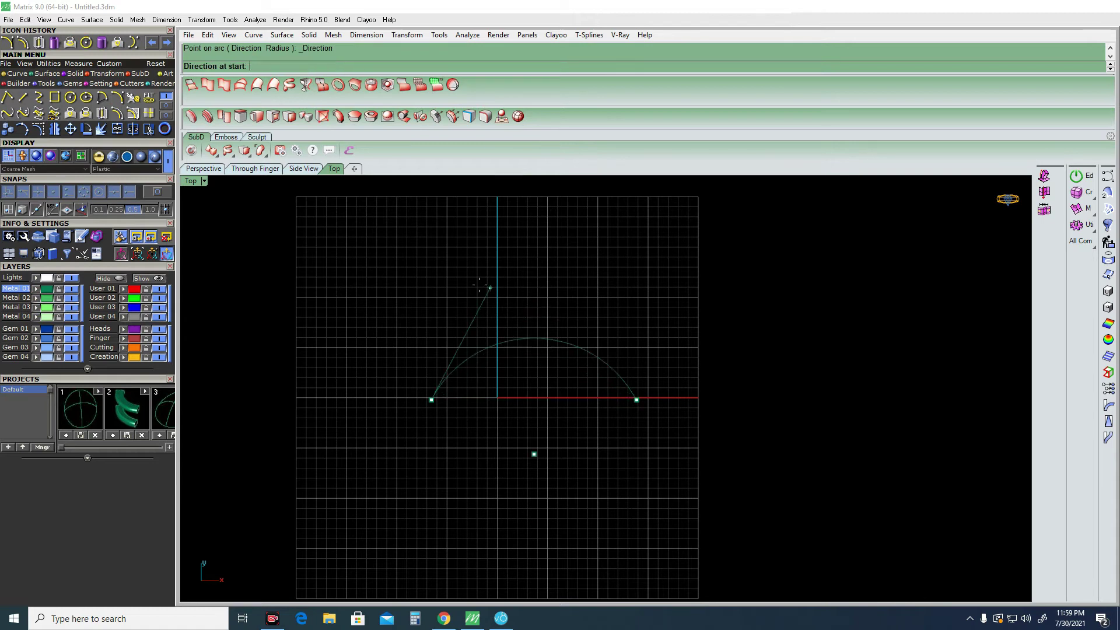
pyautogui.click(442, 276)
# Offset the arc 2 units outward to create a larger concentric arc.
pyautogui.click(578, 307)
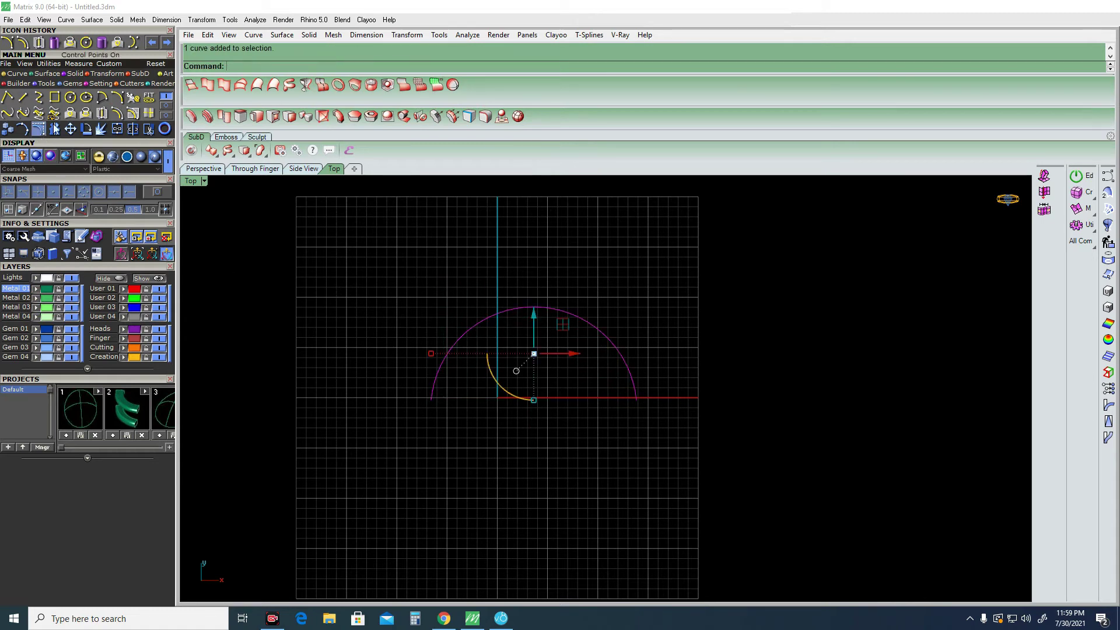
pyautogui.click(116, 112)
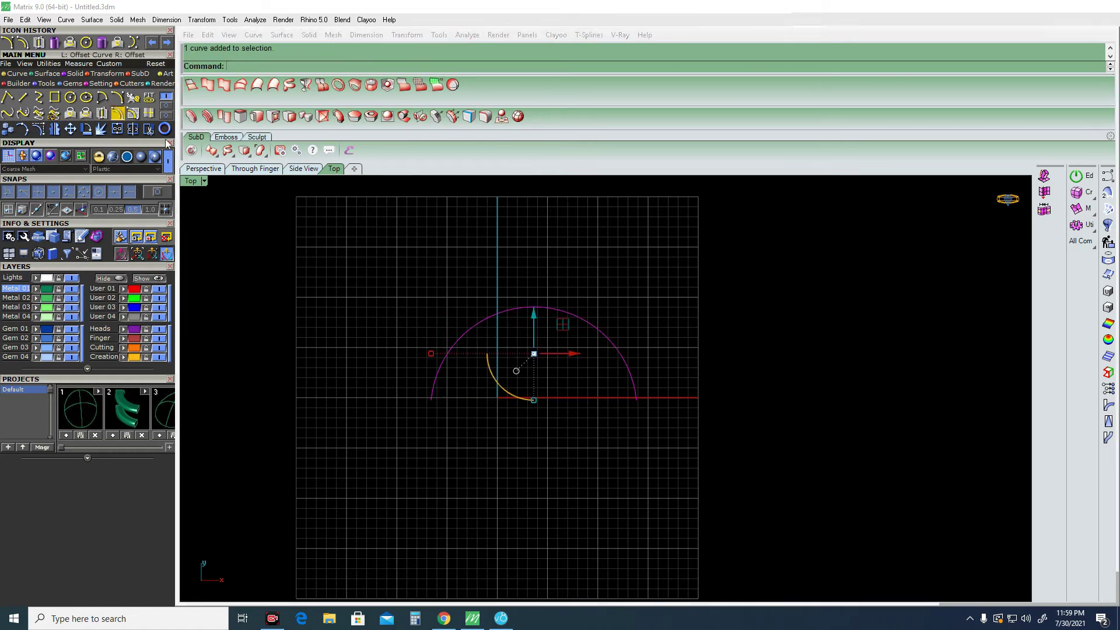
pyautogui.click(590, 280)
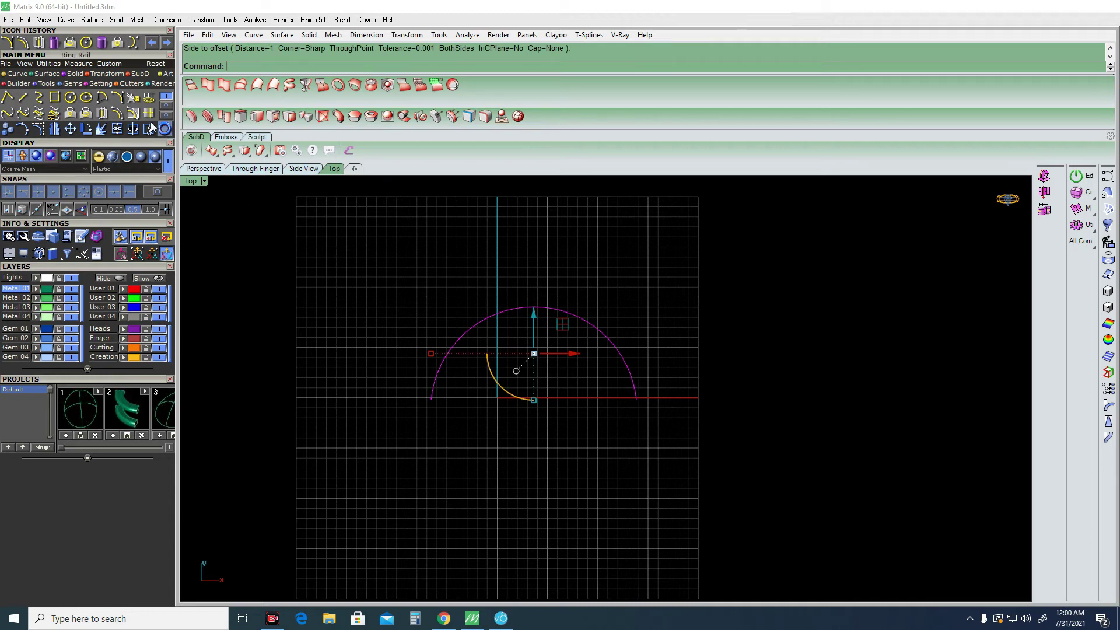
pyautogui.click(123, 115)
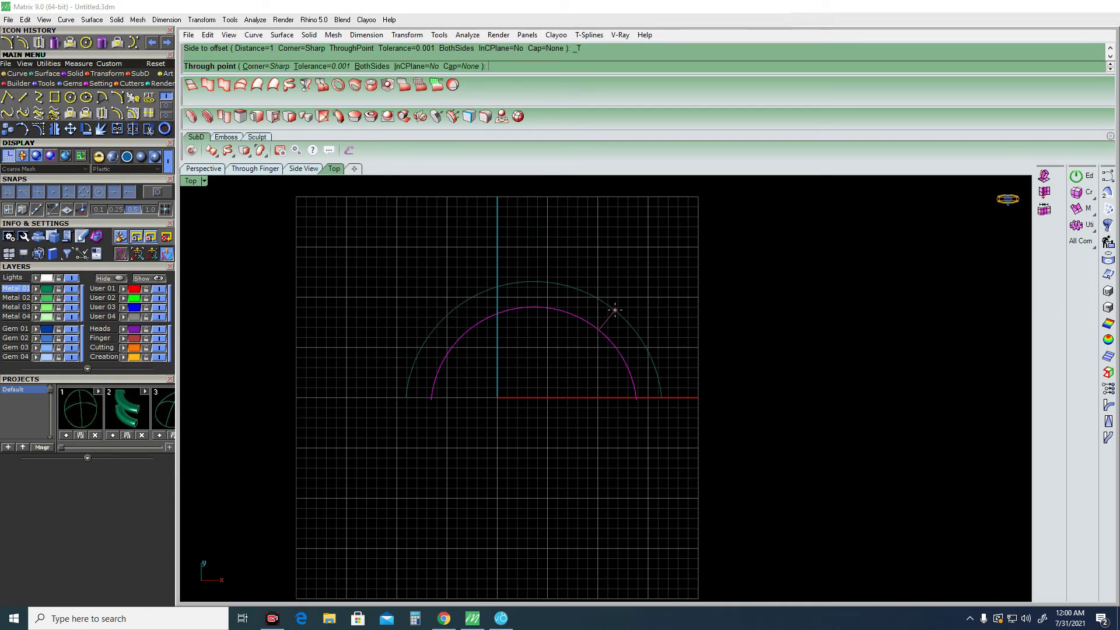
pyautogui.write('2')
pyautogui.press('Return')
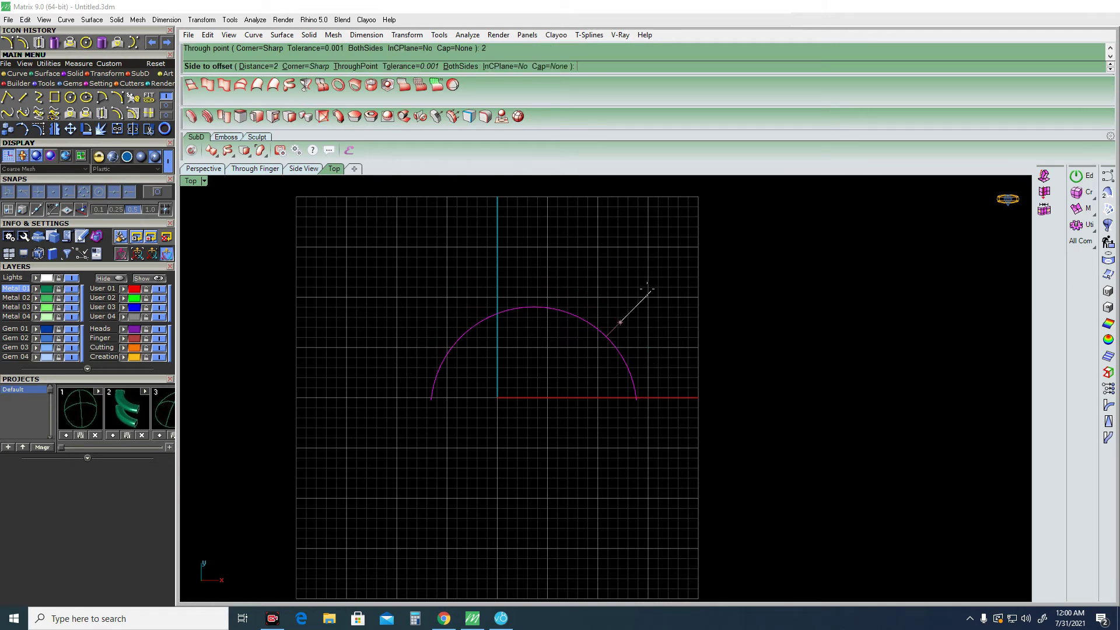
pyautogui.click(636, 284)
# Add a 3-unit inner offset arc, then undo it.
pyautogui.press('Return')
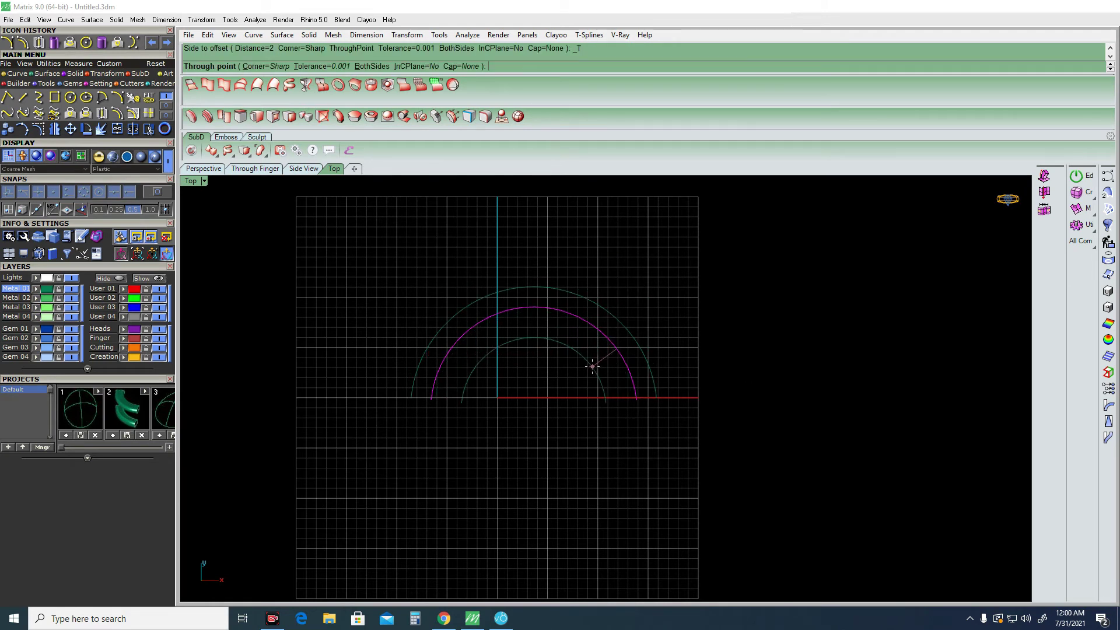
pyautogui.click(592, 366)
pyautogui.write('3')
pyautogui.press('Return')
pyautogui.click(586, 370)
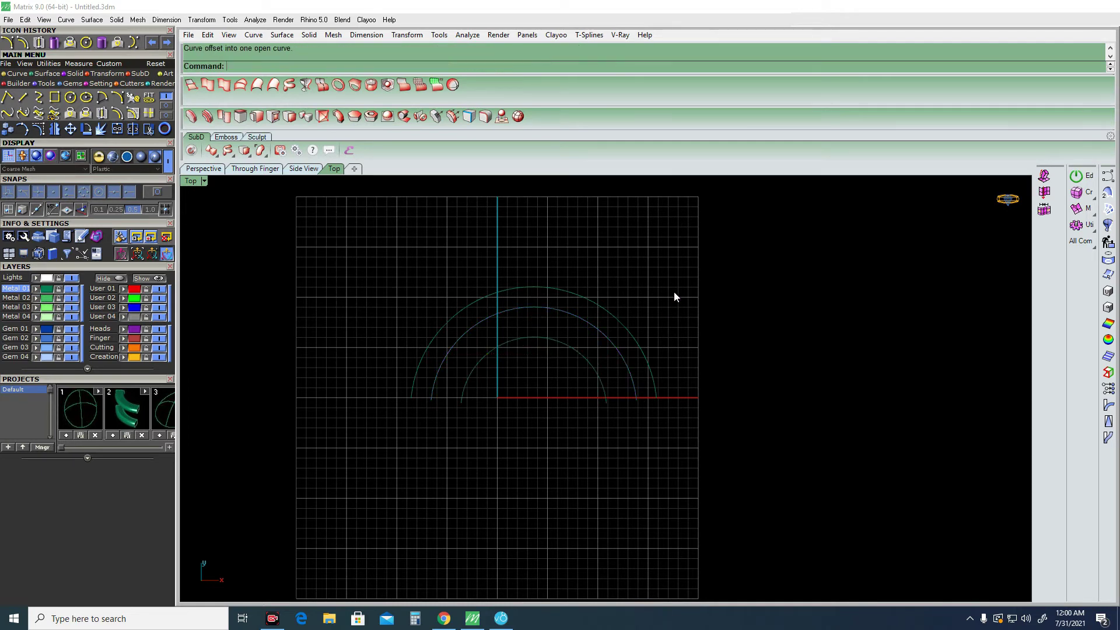
pyautogui.moveTo(673, 292); pyautogui.dragTo(509, 415)
pyautogui.hotkey('ctrl', 'z')
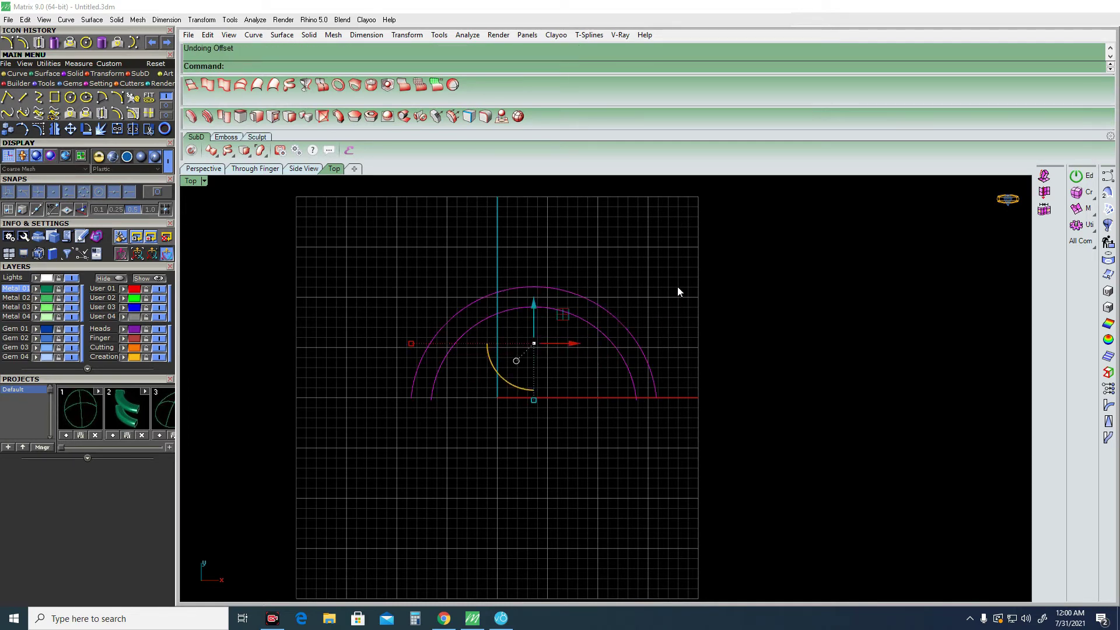
# Undo the outer arc and offset the magenta arc 2 units on BothSides.
pyautogui.hotkey('ctrl', 'z')
pyautogui.click(122, 114)
pyautogui.write('3')
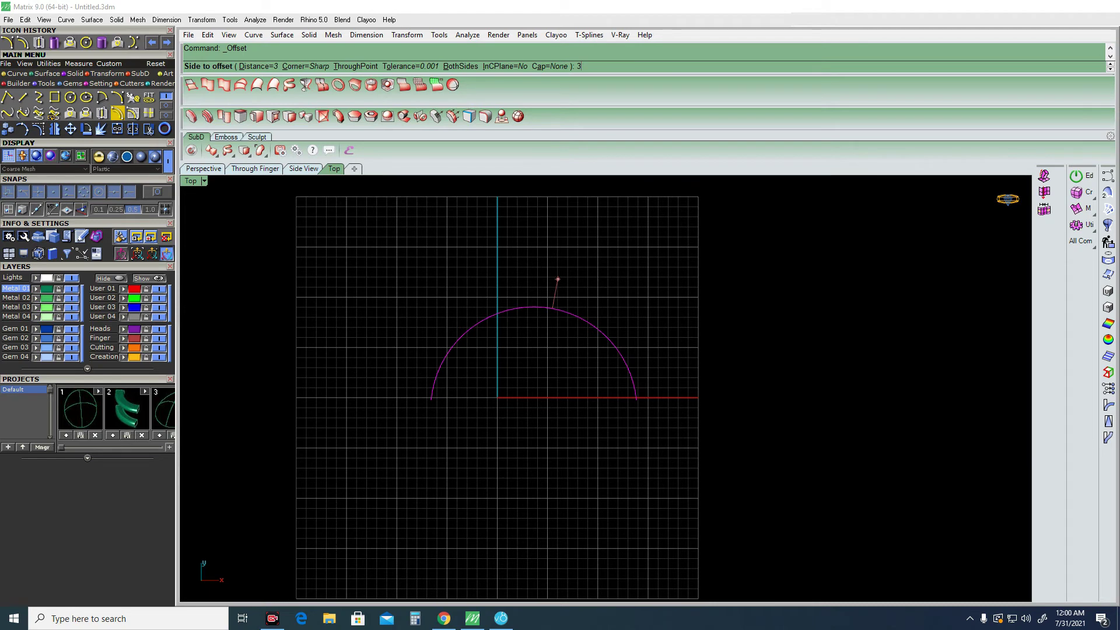
pyautogui.press('Return')
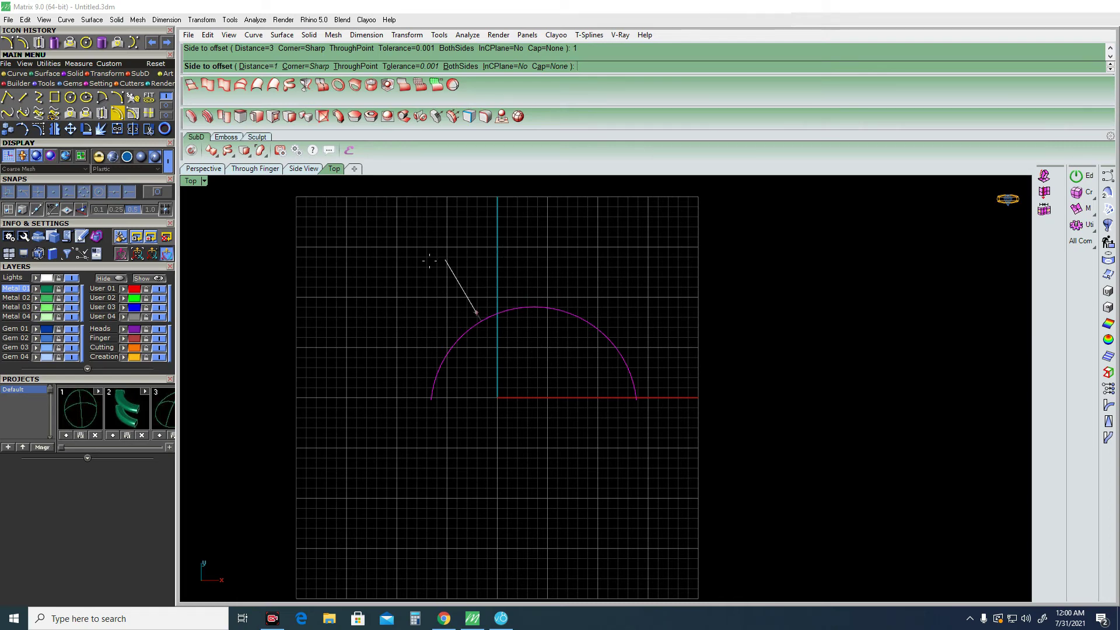
pyautogui.scroll(5, 454, 322)
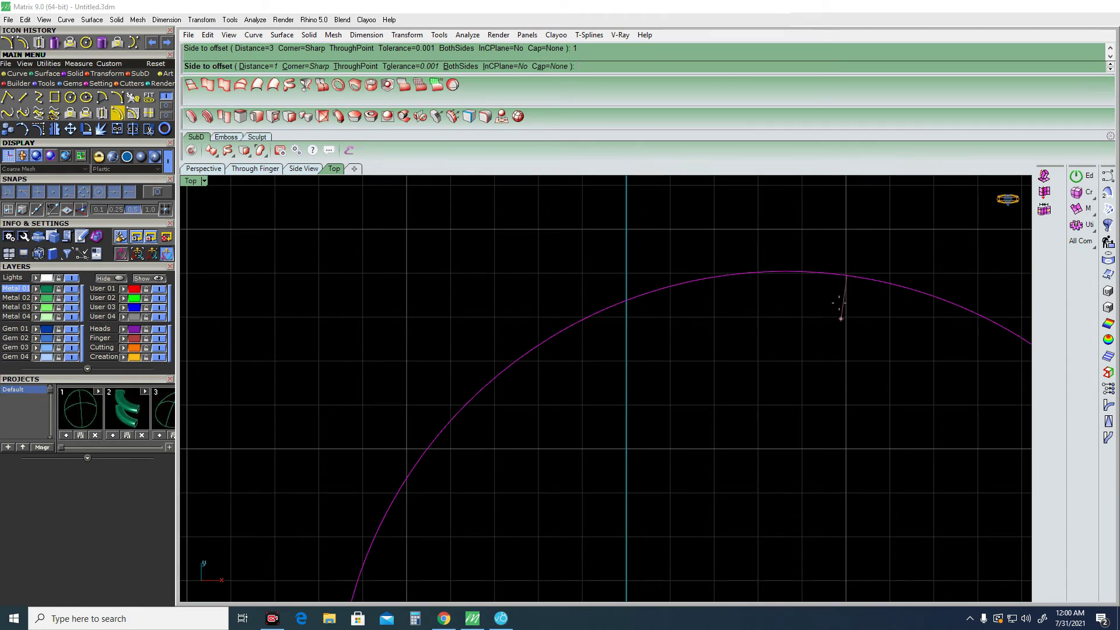
pyautogui.scroll(-2, 493, 301)
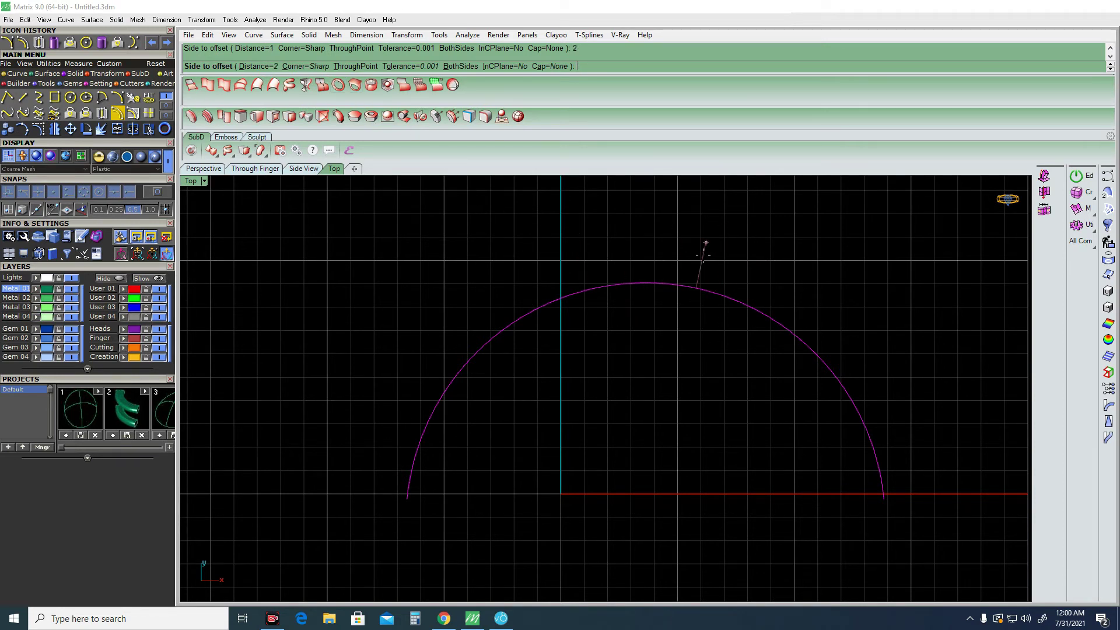
pyautogui.click(471, 68)
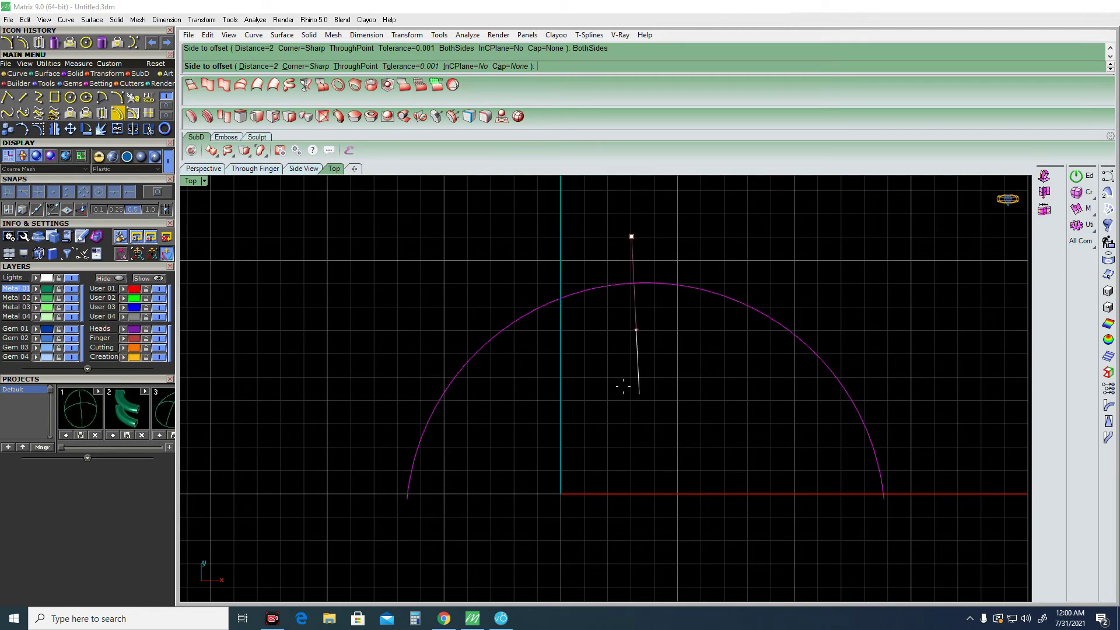
pyautogui.click(678, 367)
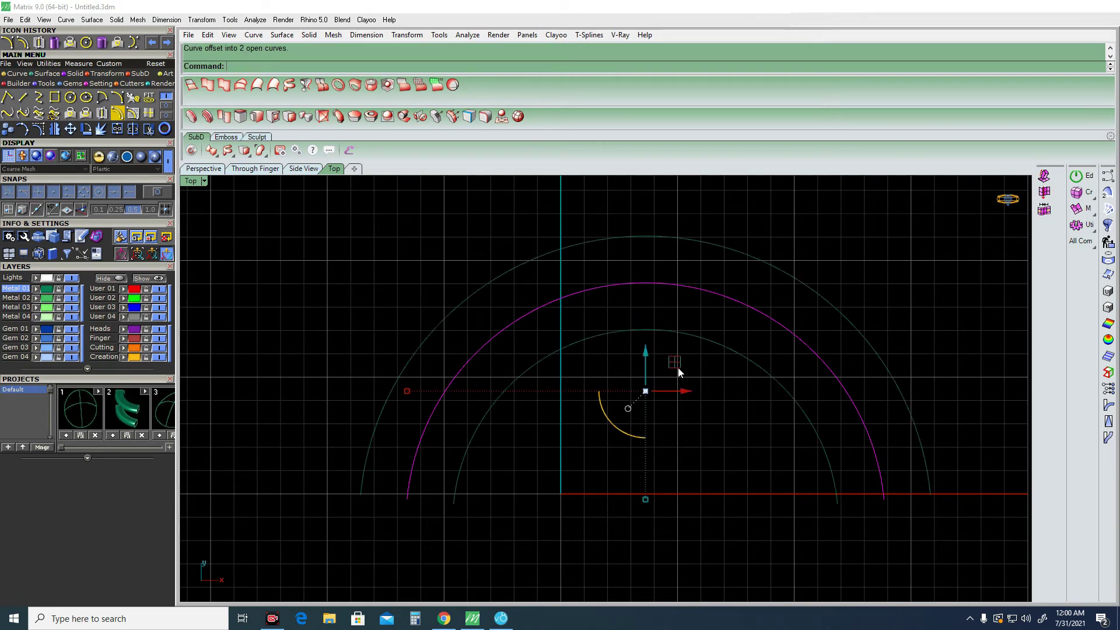
# Replace the offsets with a 0.5-unit BothSides offset, then undo it.
pyautogui.hotkey('ctrl', 'z')
pyautogui.press('Return')
pyautogui.click(722, 295)
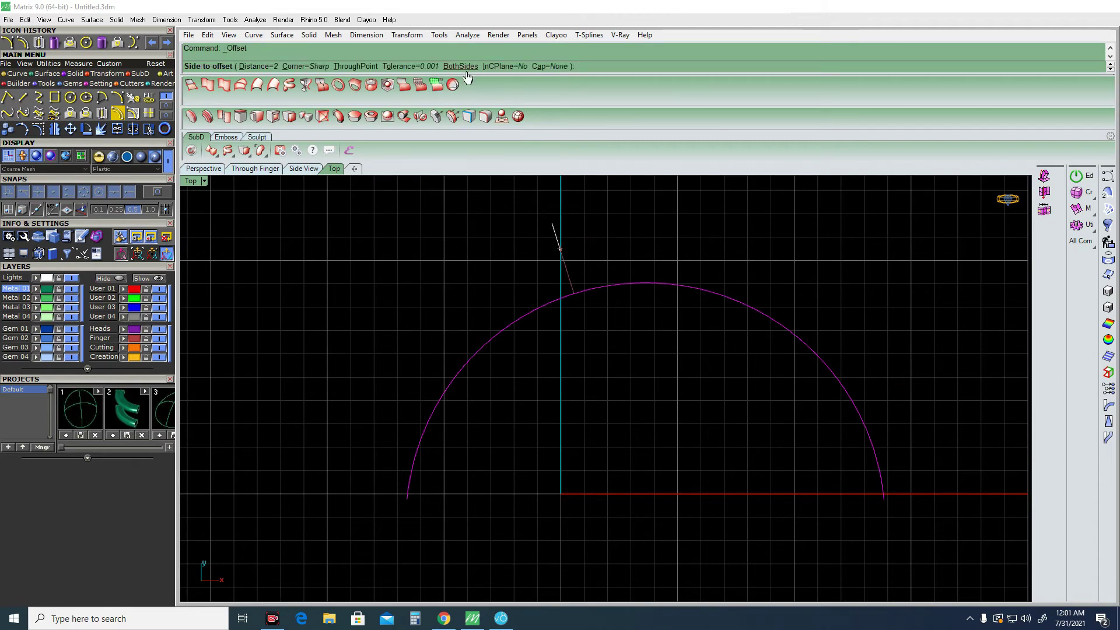
pyautogui.click(462, 65)
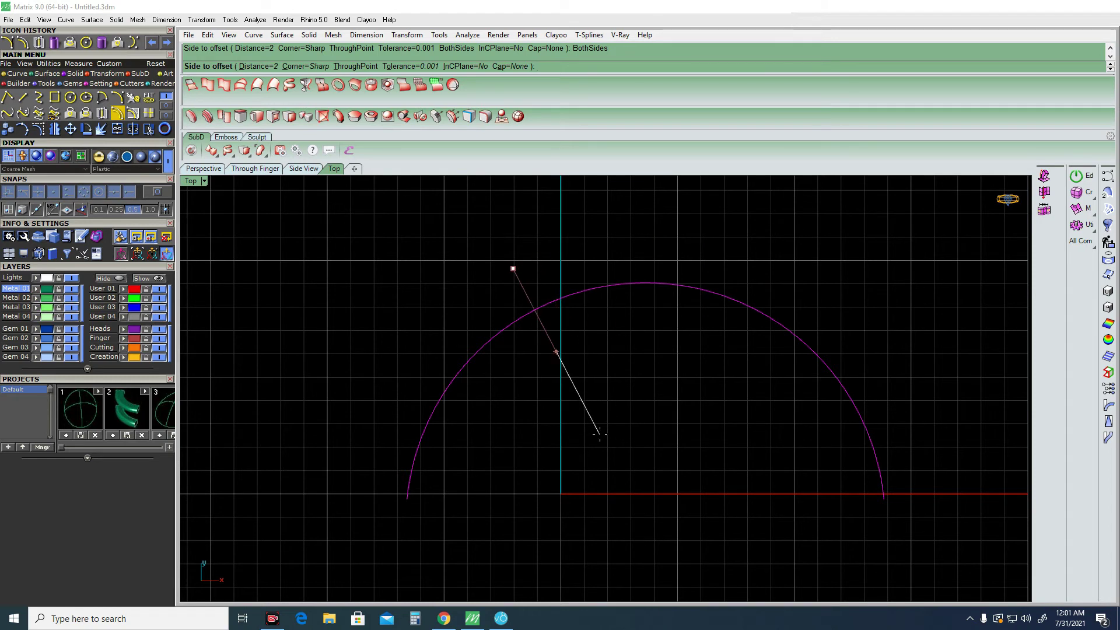
pyautogui.click(257, 67)
pyautogui.write('1')
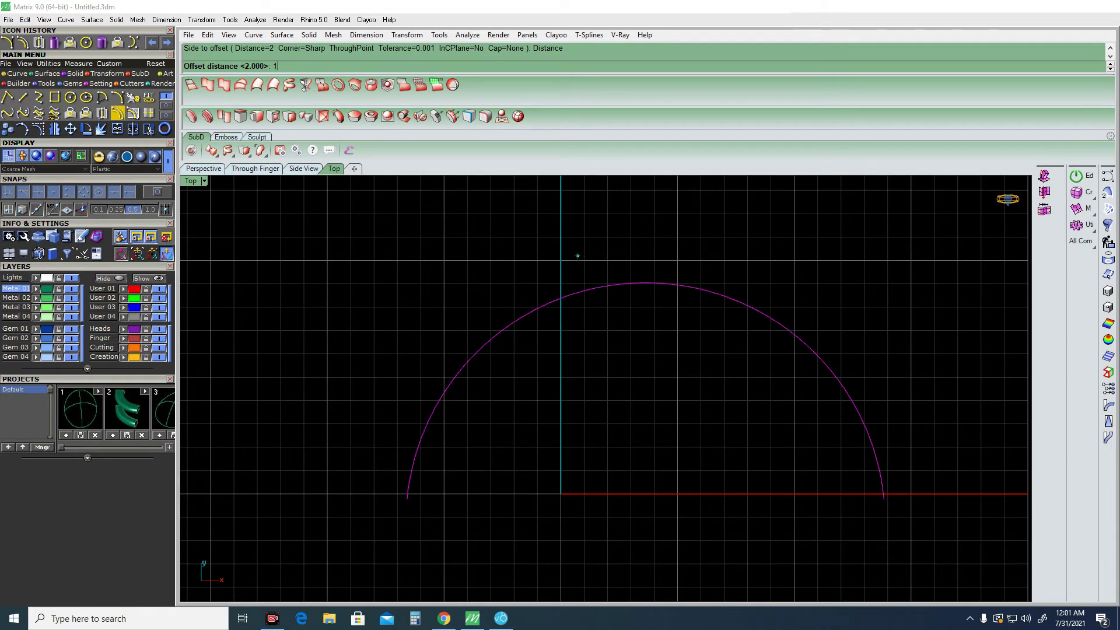
pyautogui.press('Return')
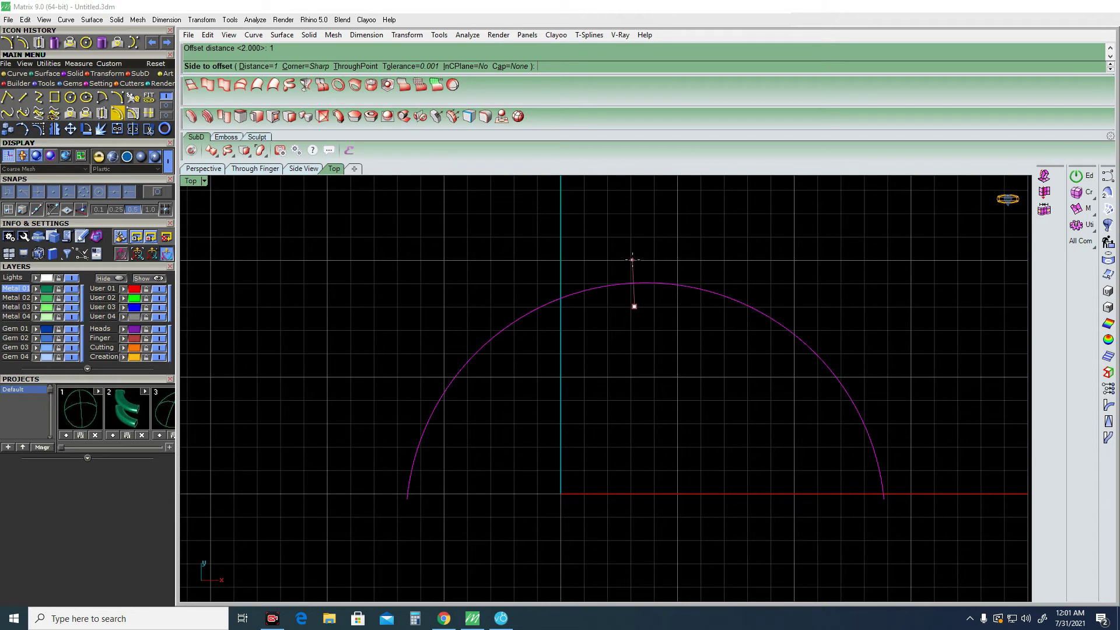
pyautogui.write('0.5')
pyautogui.press('Return')
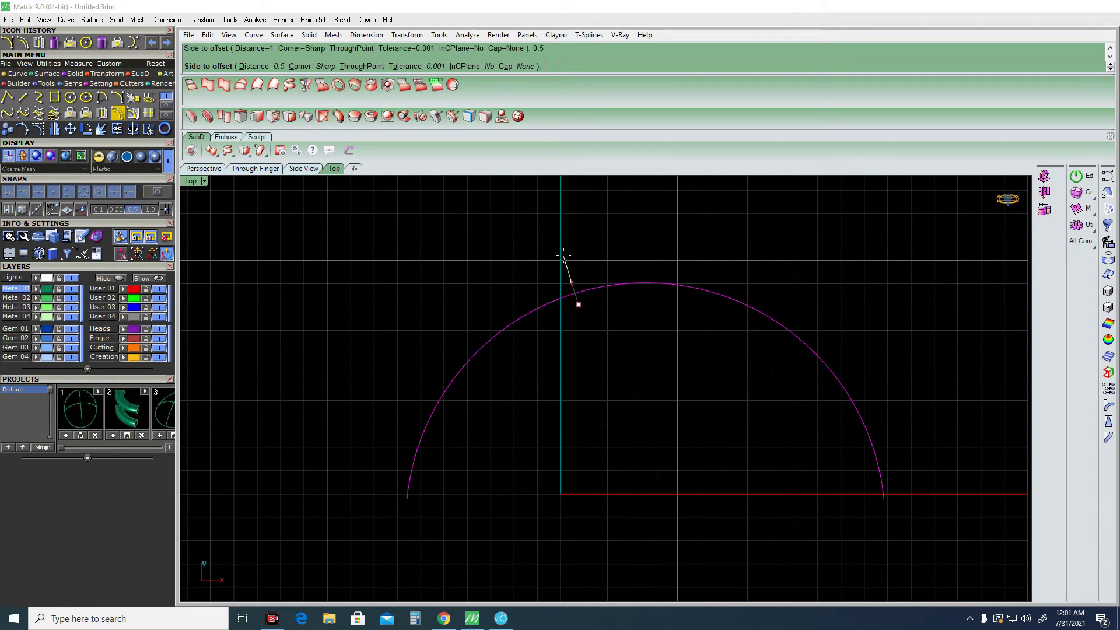
pyautogui.click(570, 305)
pyautogui.hotkey('ctrl', 'z')
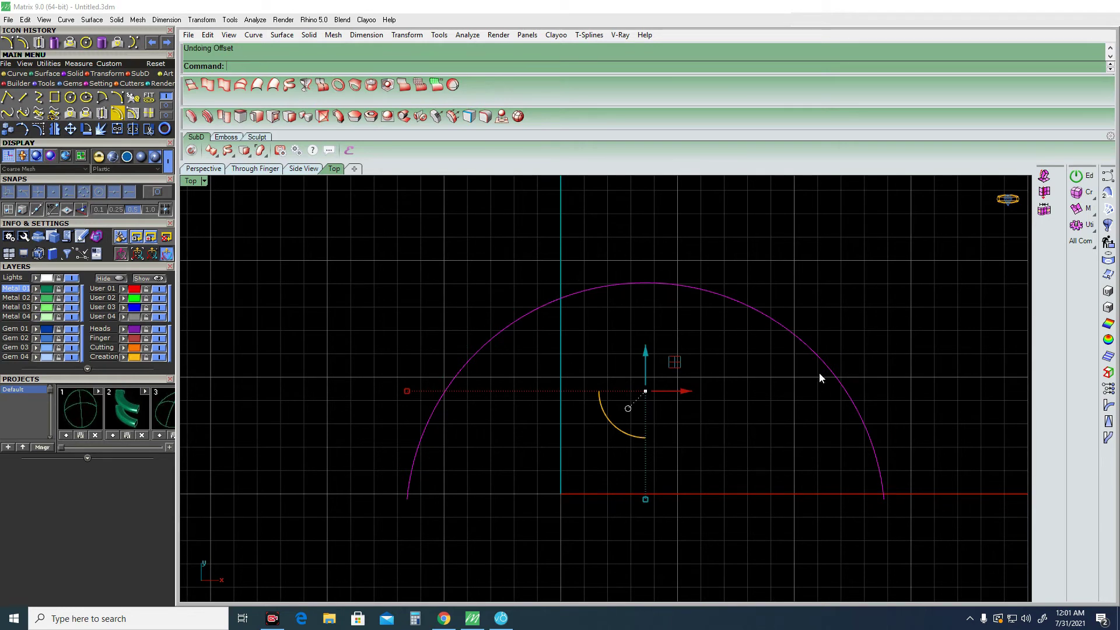
pyautogui.press('Escape')
# Offset the magenta arc 1 unit outward using ThroughPoint and a picked point.
pyautogui.click(654, 286)
pyautogui.click(120, 115)
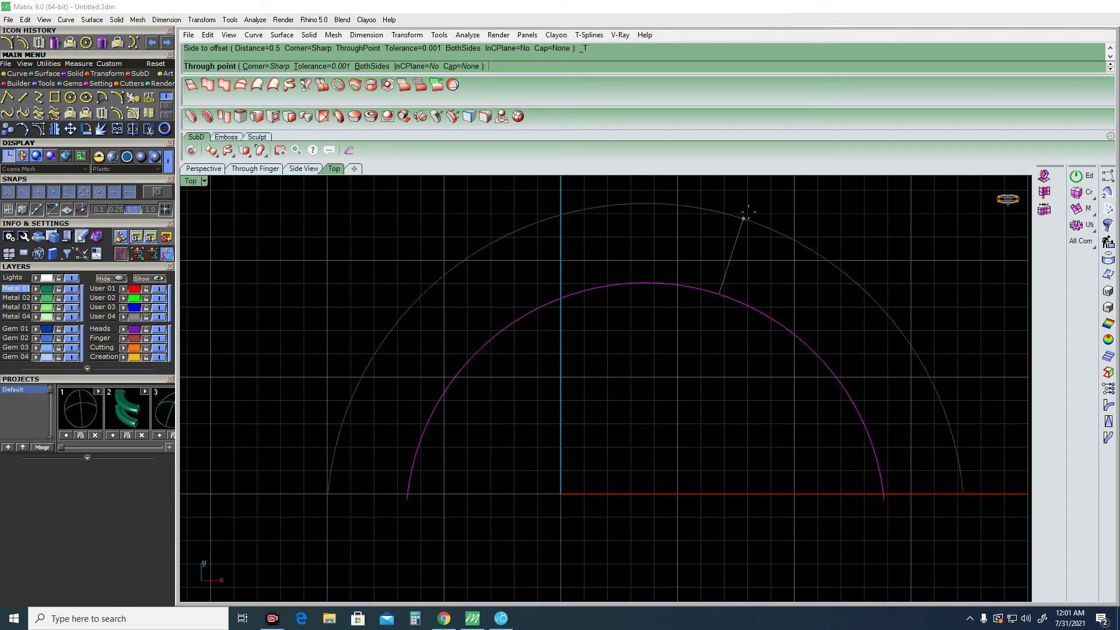
pyautogui.click(612, 424)
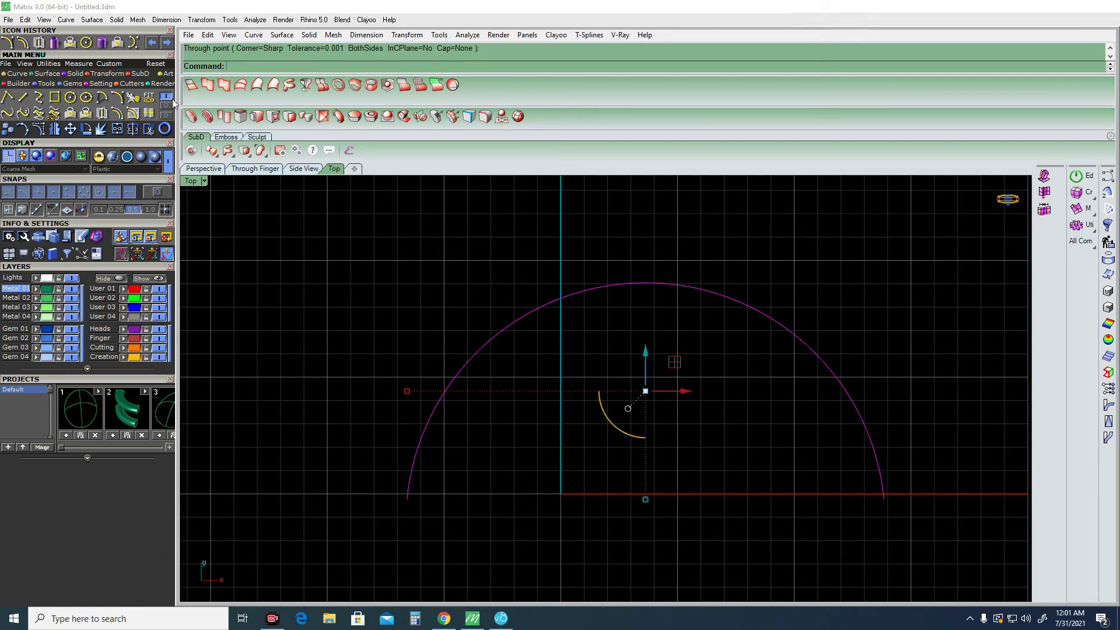
pyautogui.click(116, 115)
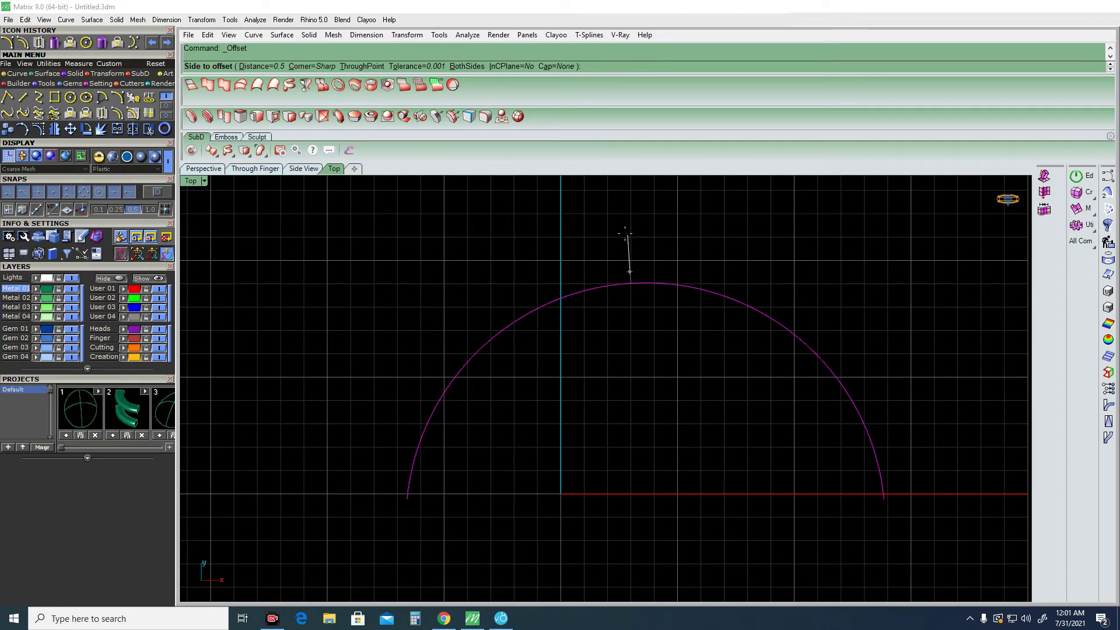
pyautogui.scroll(5, 507, 295)
pyautogui.scroll(3, 512, 313)
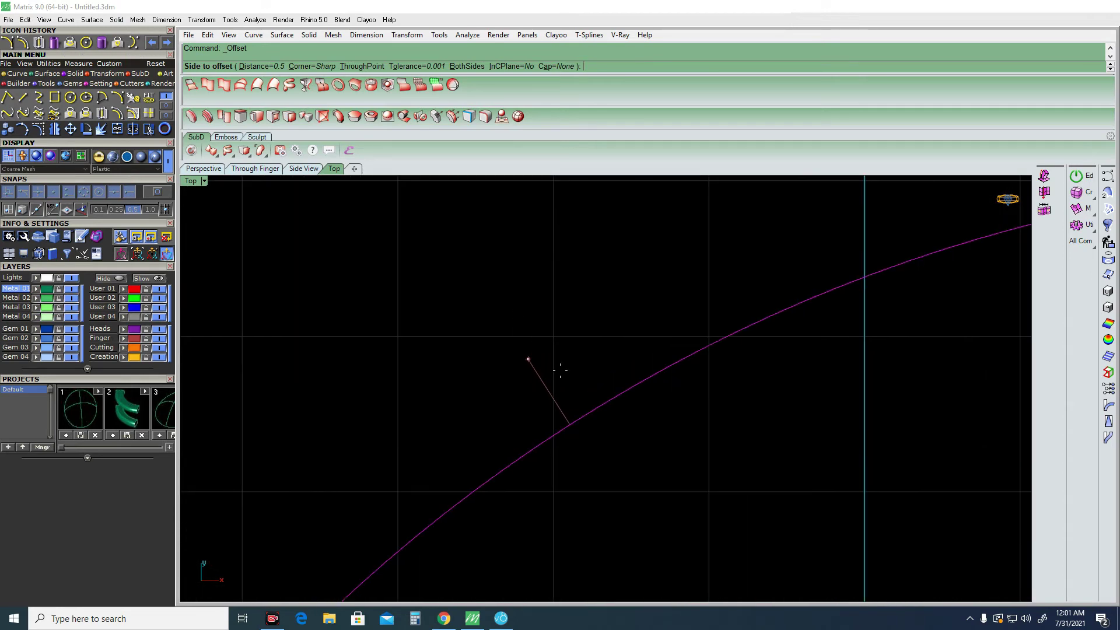
pyautogui.scroll(-3, 539, 367)
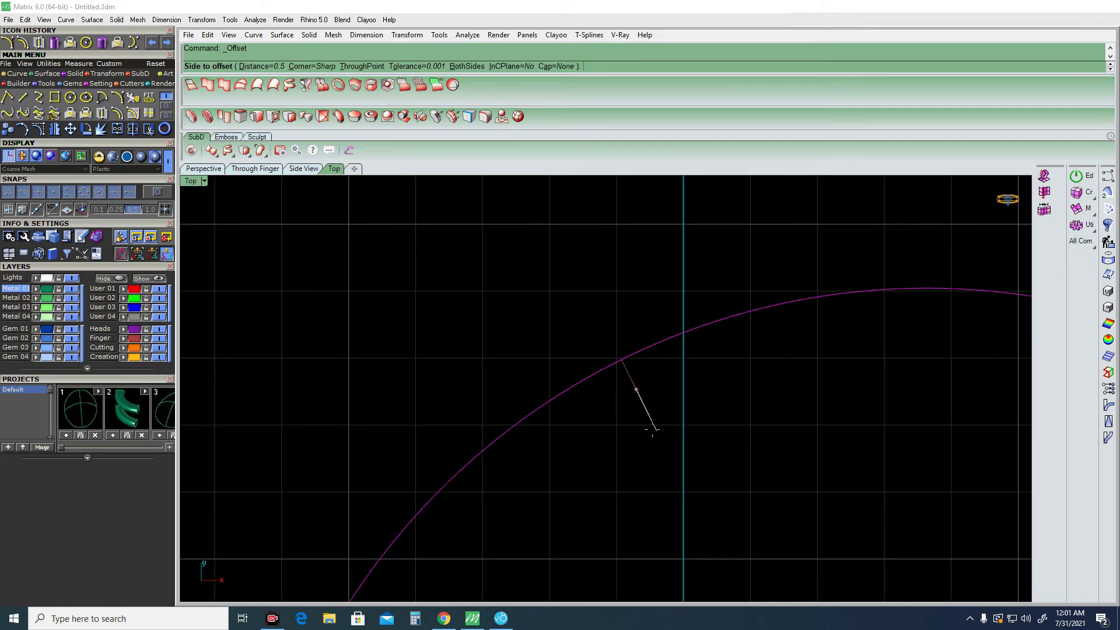
pyautogui.scroll(-2, 544, 376)
pyautogui.scroll(-3, 545, 376)
pyautogui.scroll(-1, 602, 333)
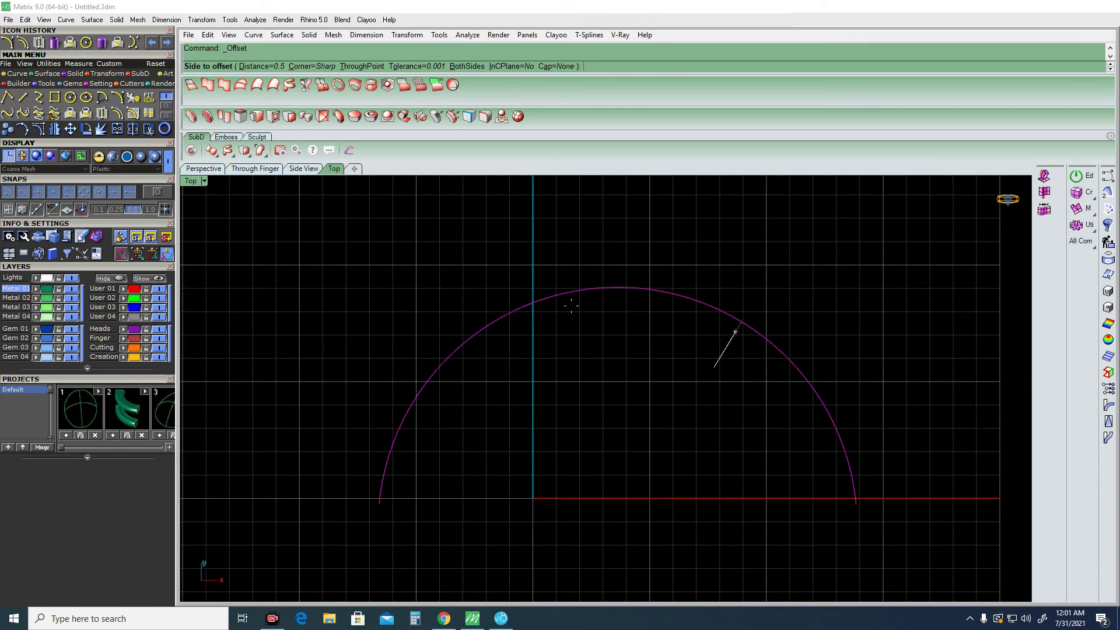
pyautogui.click(360, 66)
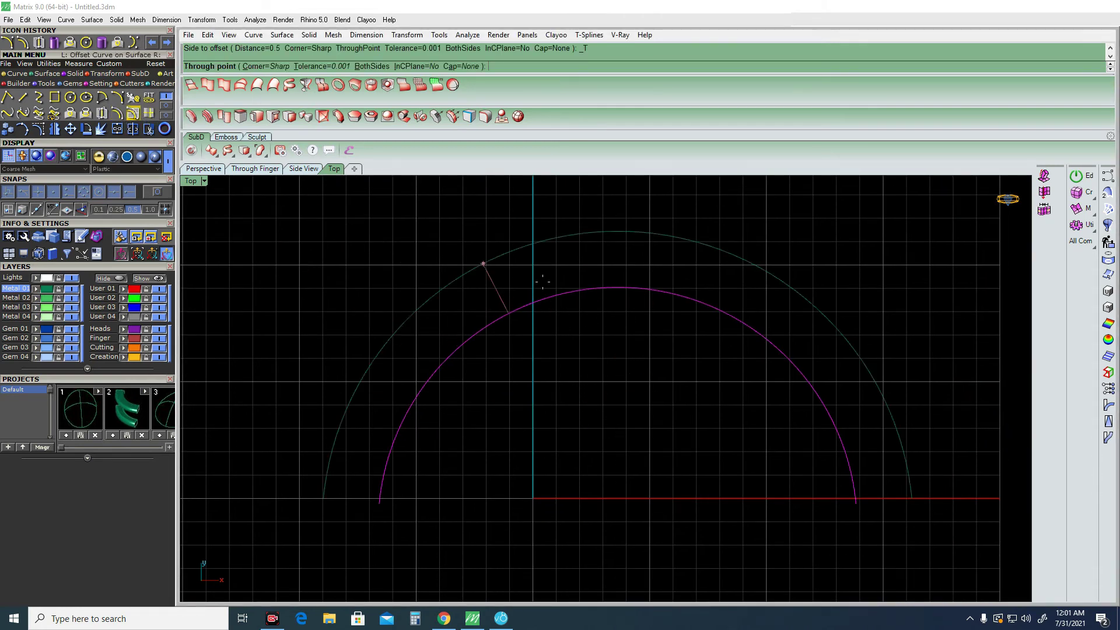
pyautogui.scroll(3, 542, 282)
pyautogui.write('1')
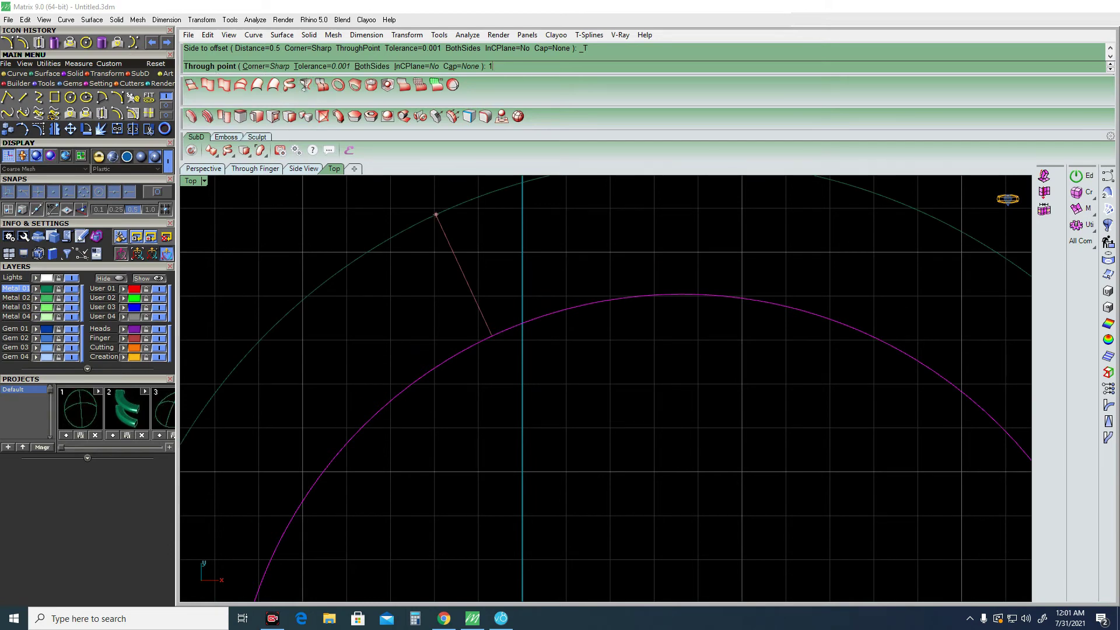
pyautogui.press('Return')
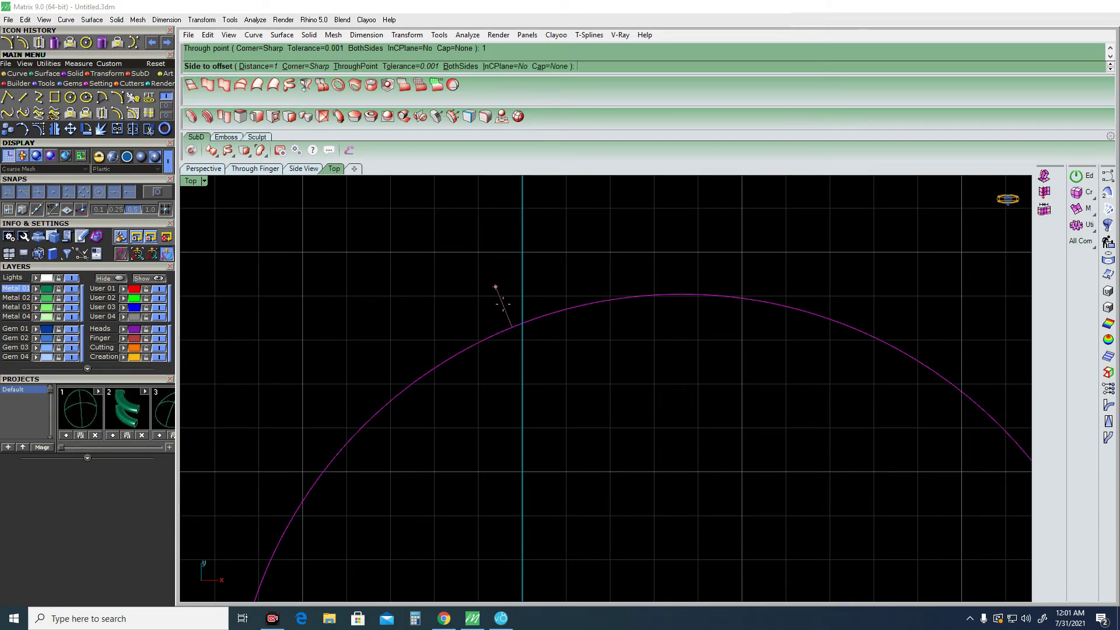
pyautogui.scroll(-3, 531, 290)
pyautogui.click(533, 288)
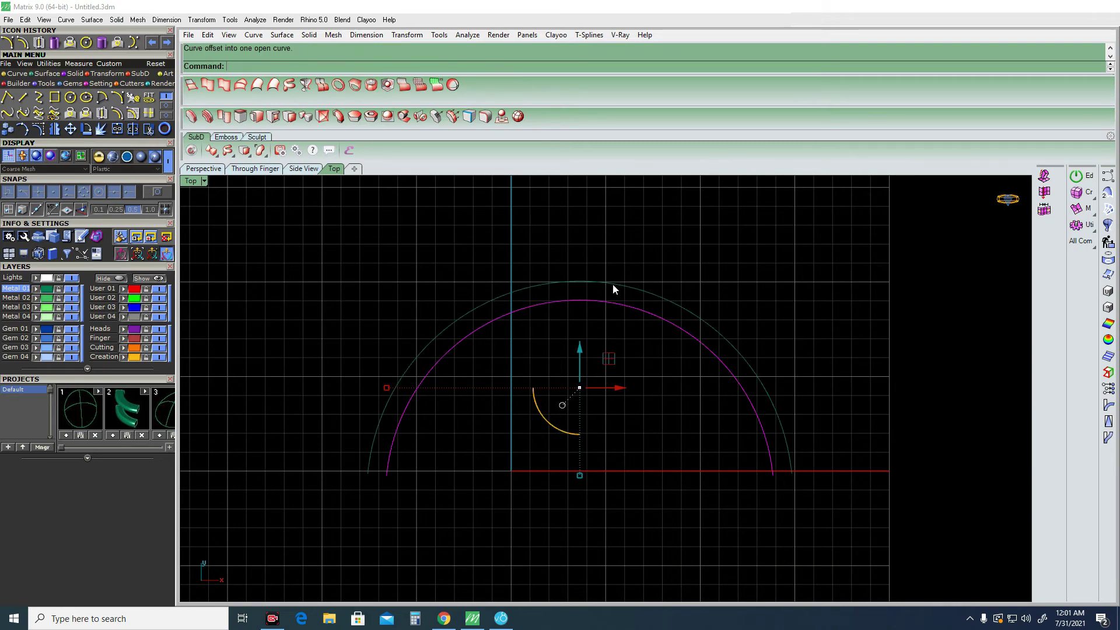
# Offset the magenta arc with ThroughPoint (T) through a point near the centre.
pyautogui.press('Return')
pyautogui.click(591, 309)
pyautogui.write('T')
pyautogui.press('Return')
pyautogui.scroll(2, 604, 342)
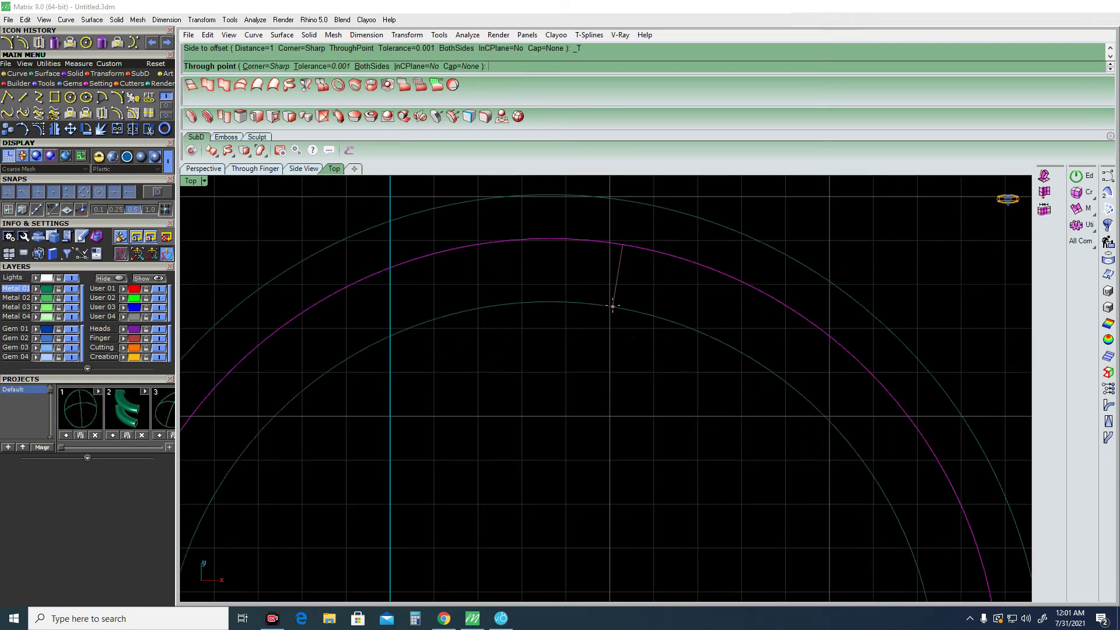
pyautogui.scroll(-3, 610, 302)
pyautogui.scroll(2, 640, 284)
pyautogui.scroll(3, 618, 320)
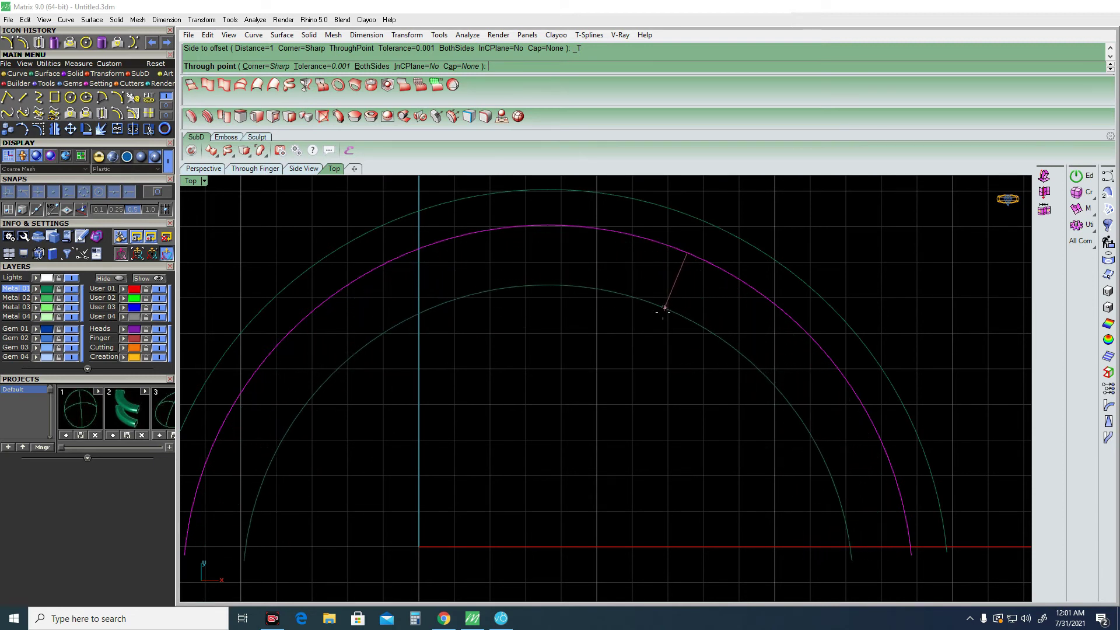
pyautogui.moveTo(637, 383); pyautogui.dragTo(665, 335, button='right')
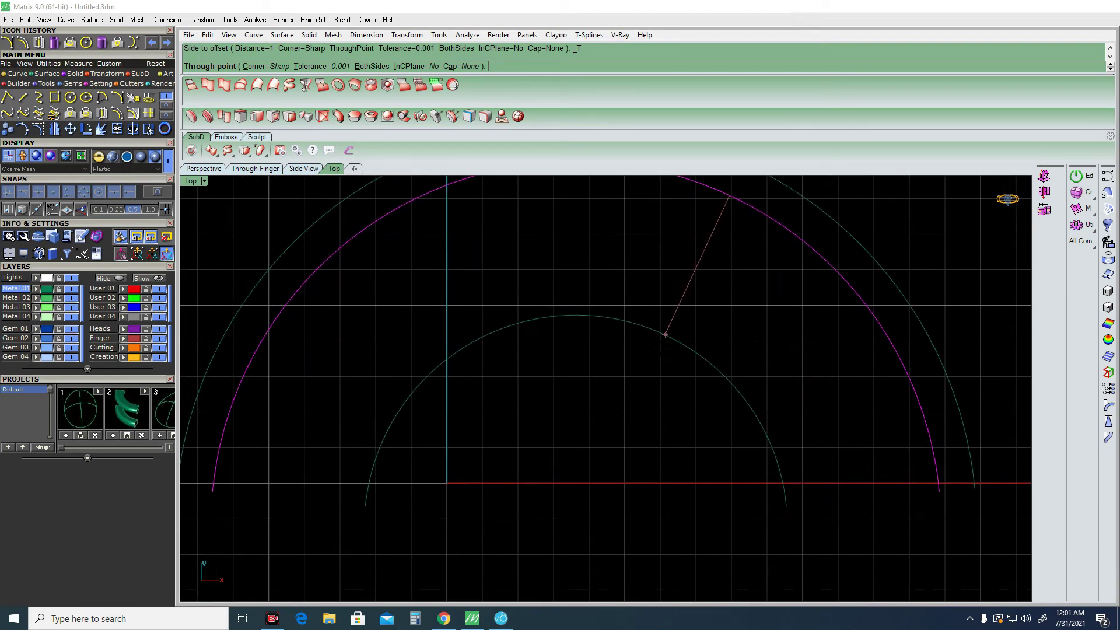
pyautogui.scroll(-3, 659, 368)
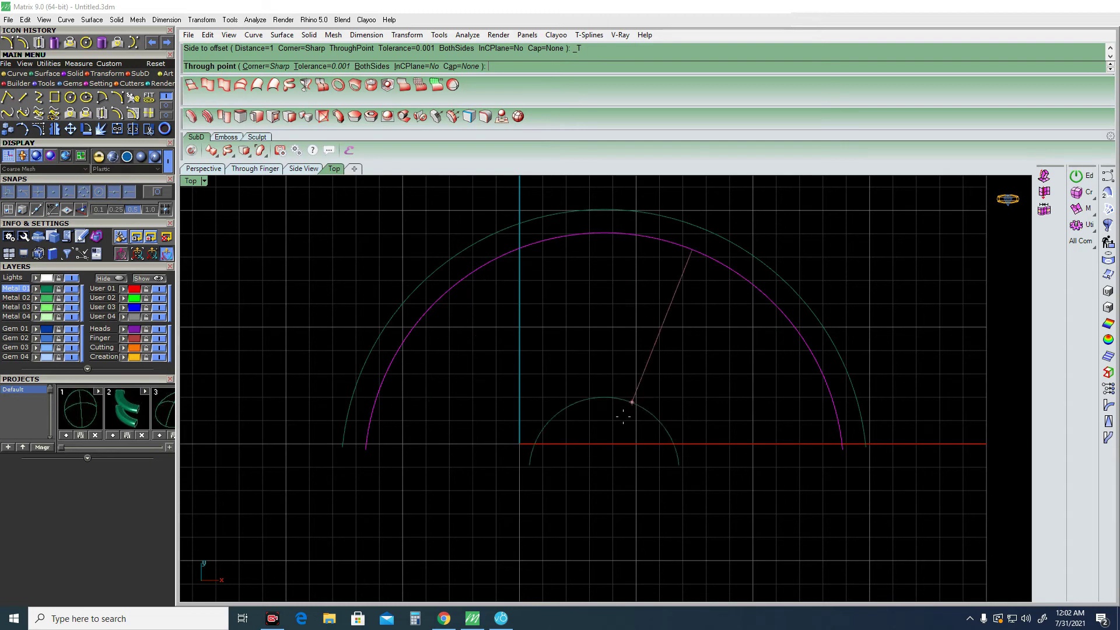
pyautogui.scroll(-5, 632, 357)
pyautogui.click(633, 357)
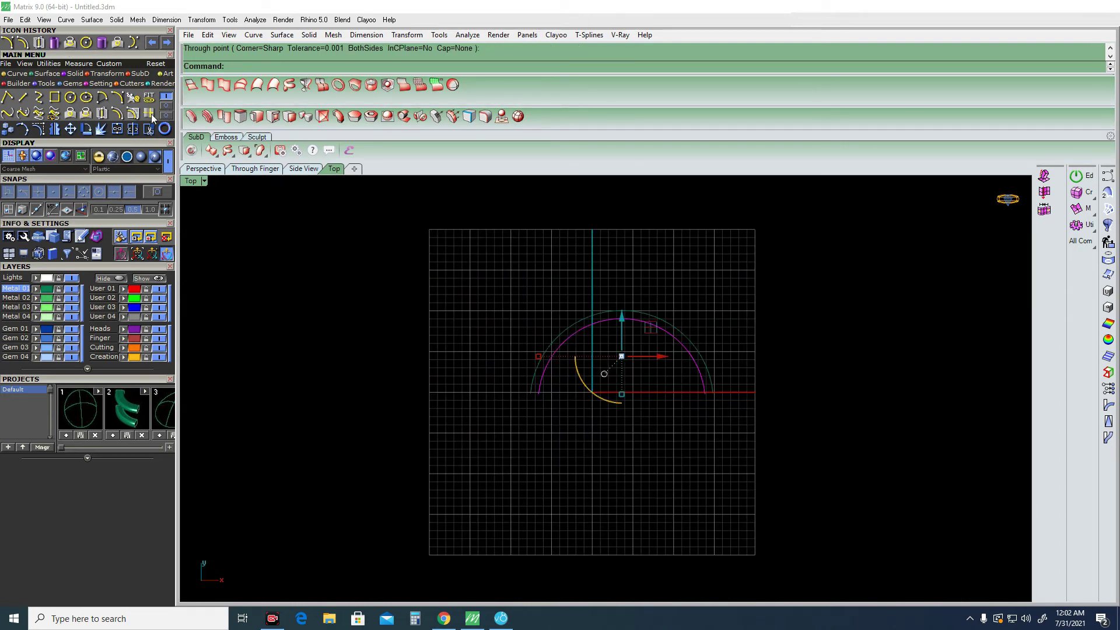
# Draw a long wavy freeform curve in Top view, left of the arcs, winding downward.
pyautogui.click(8, 97)
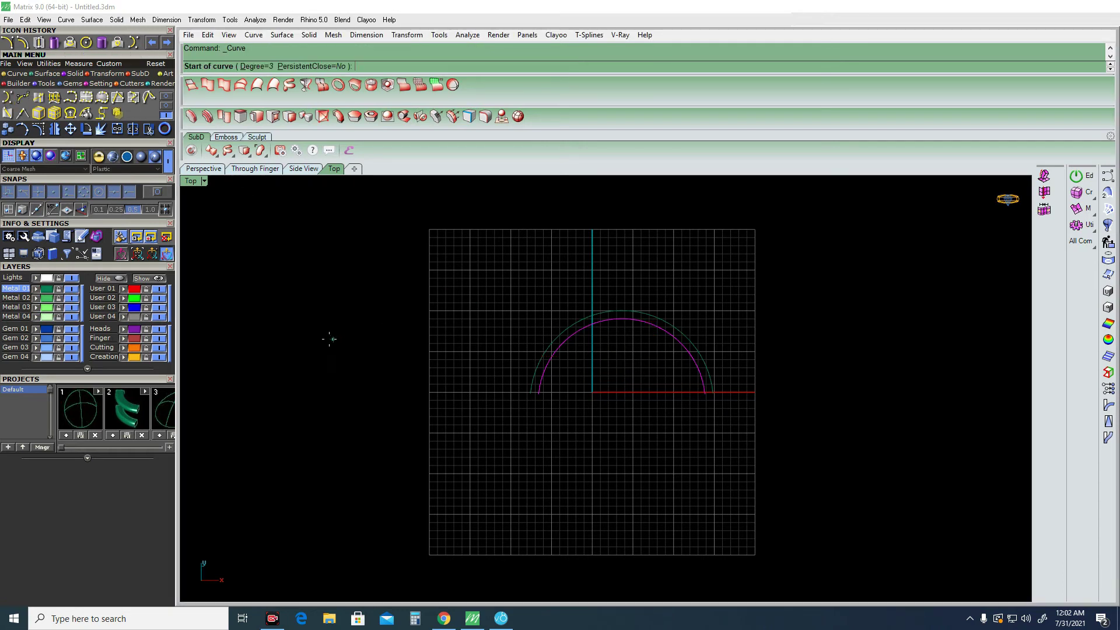
pyautogui.click(311, 321)
pyautogui.click(344, 376)
pyautogui.click(438, 301)
pyautogui.click(543, 258)
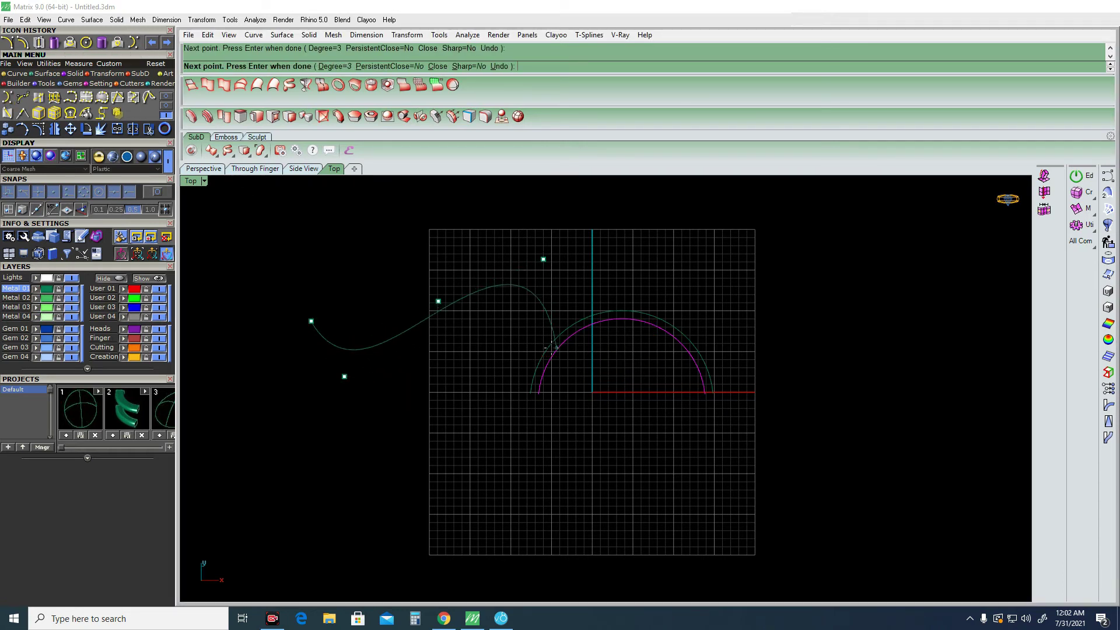
pyautogui.click(495, 342)
pyautogui.click(442, 338)
pyautogui.click(417, 431)
pyautogui.click(475, 446)
pyautogui.click(564, 415)
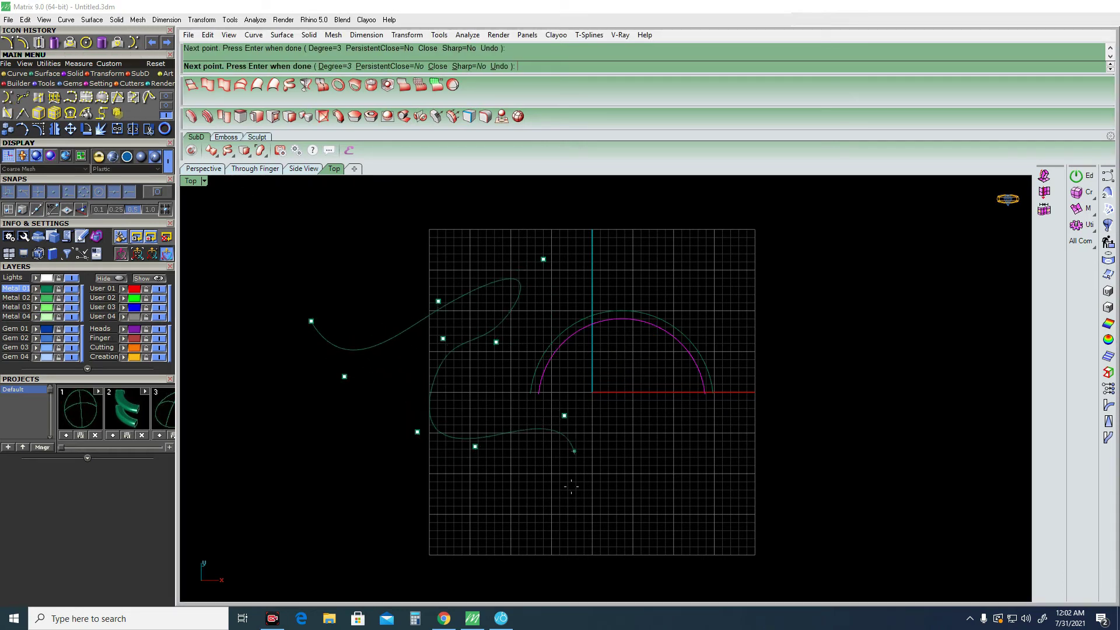
pyautogui.click(459, 520)
pyautogui.click(551, 531)
pyautogui.press('Return')
# Zoom in and crossing-select the wavy curve.
pyautogui.scroll(2, 473, 338)
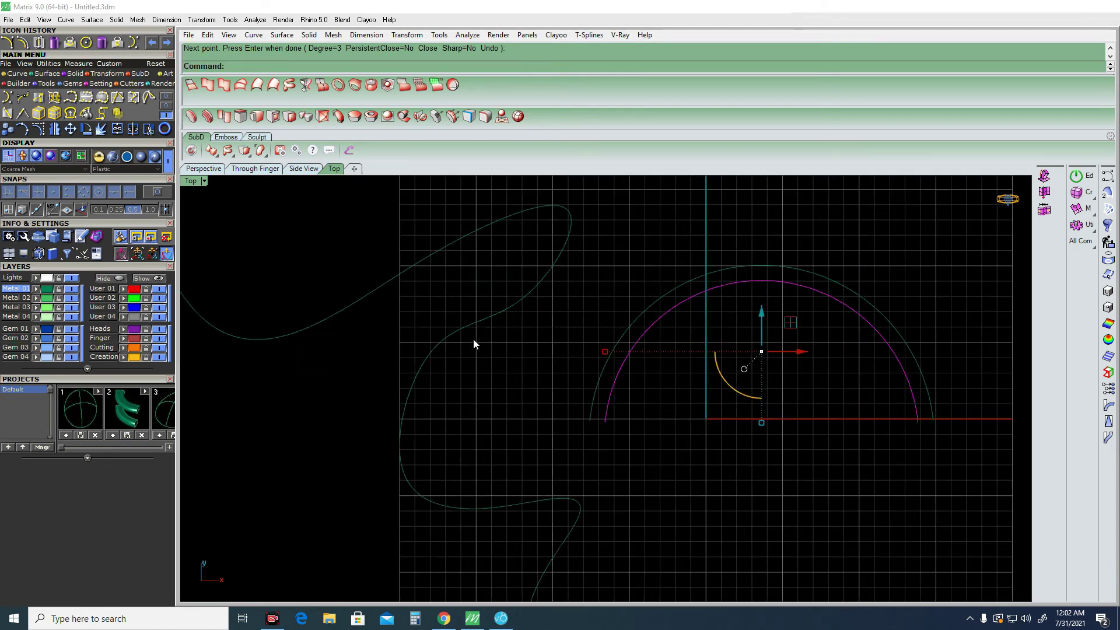
pyautogui.scroll(1, 496, 350)
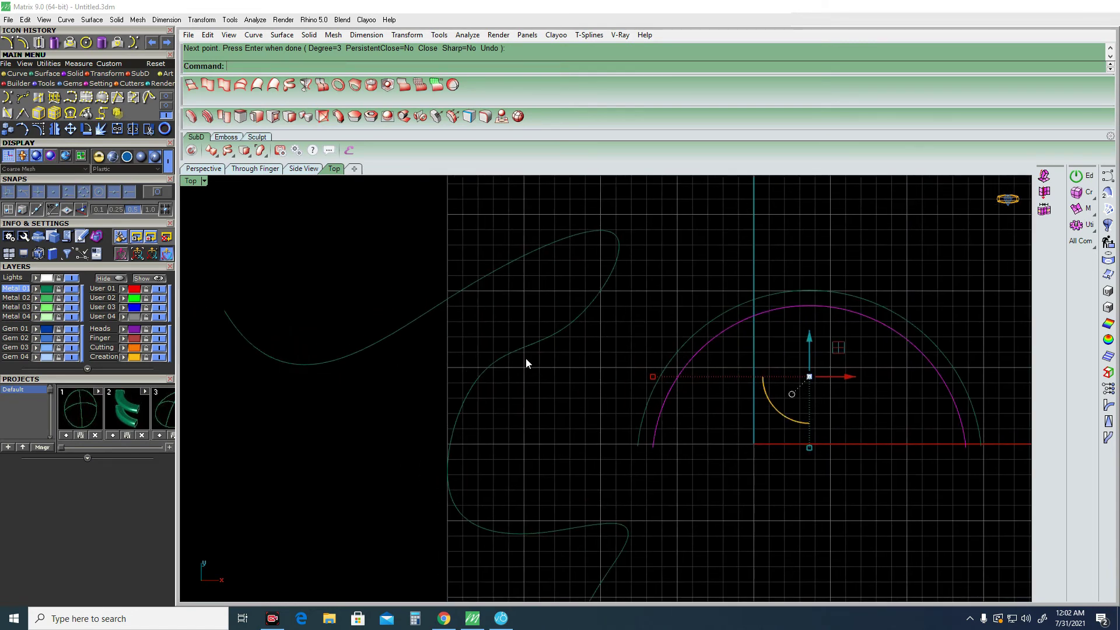
pyautogui.click(450, 297)
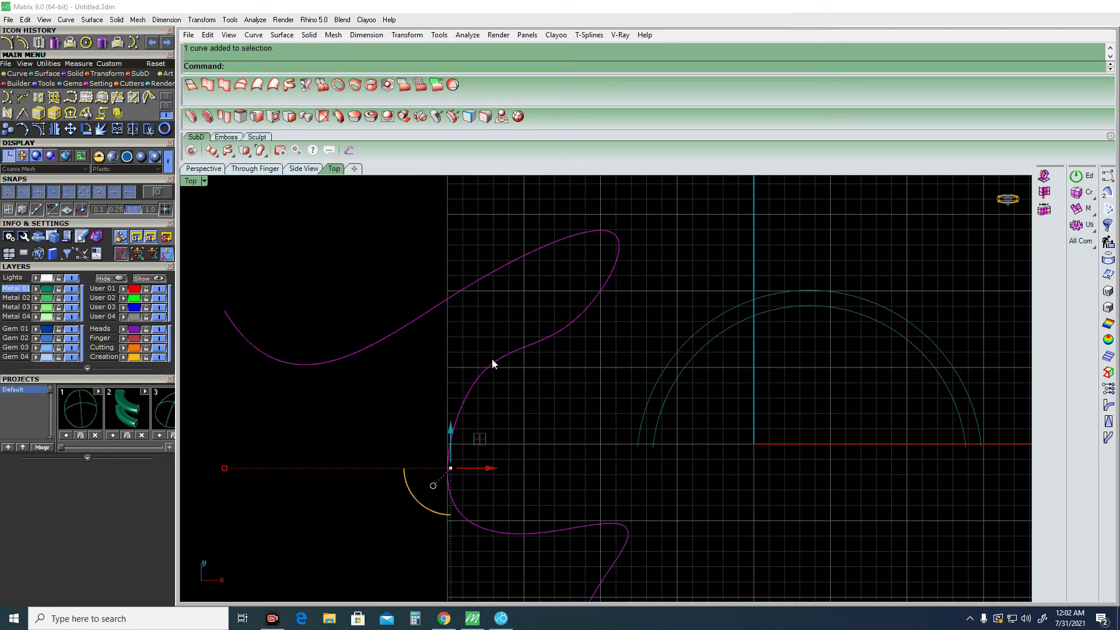
pyautogui.press('Escape')
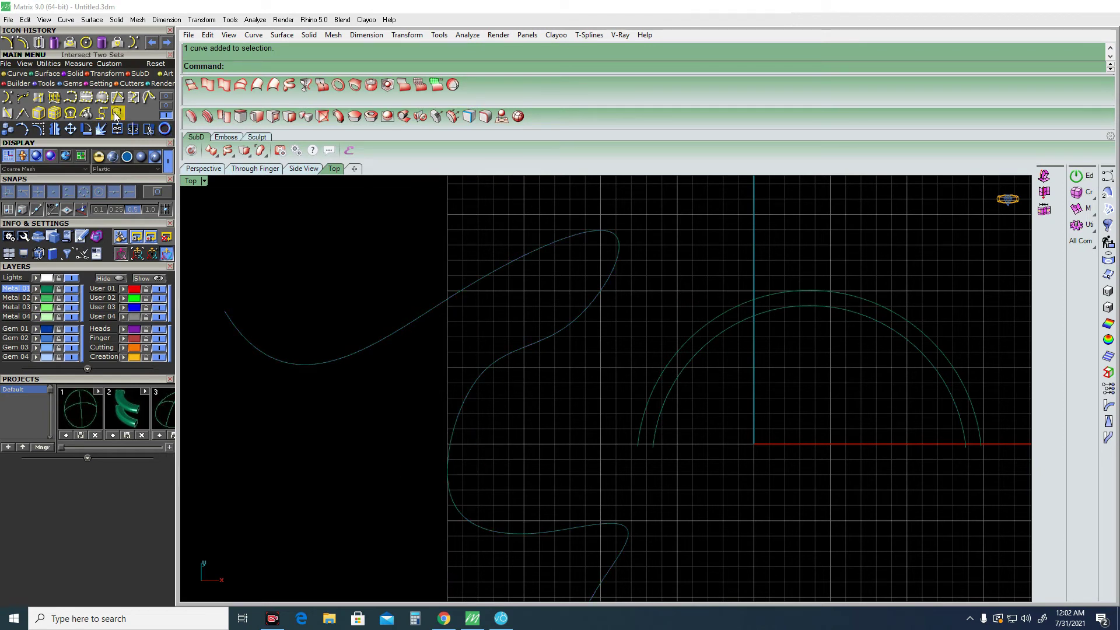
pyautogui.moveTo(387, 274); pyautogui.dragTo(302, 445)
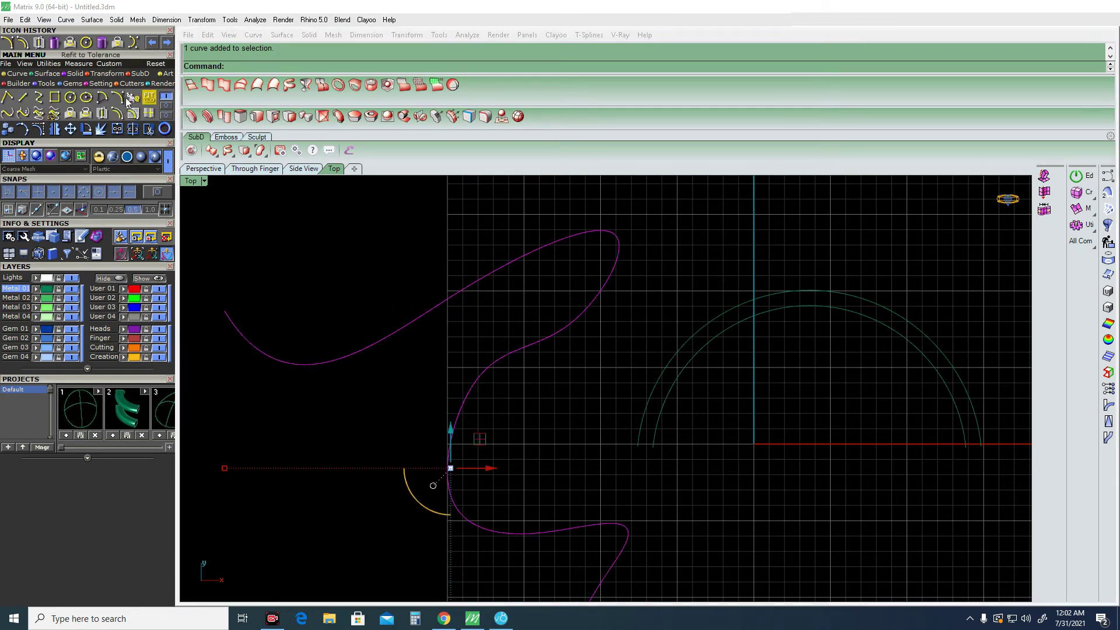
# Offset the wavy curve by distance 1 toward its inner side.
pyautogui.click(118, 116)
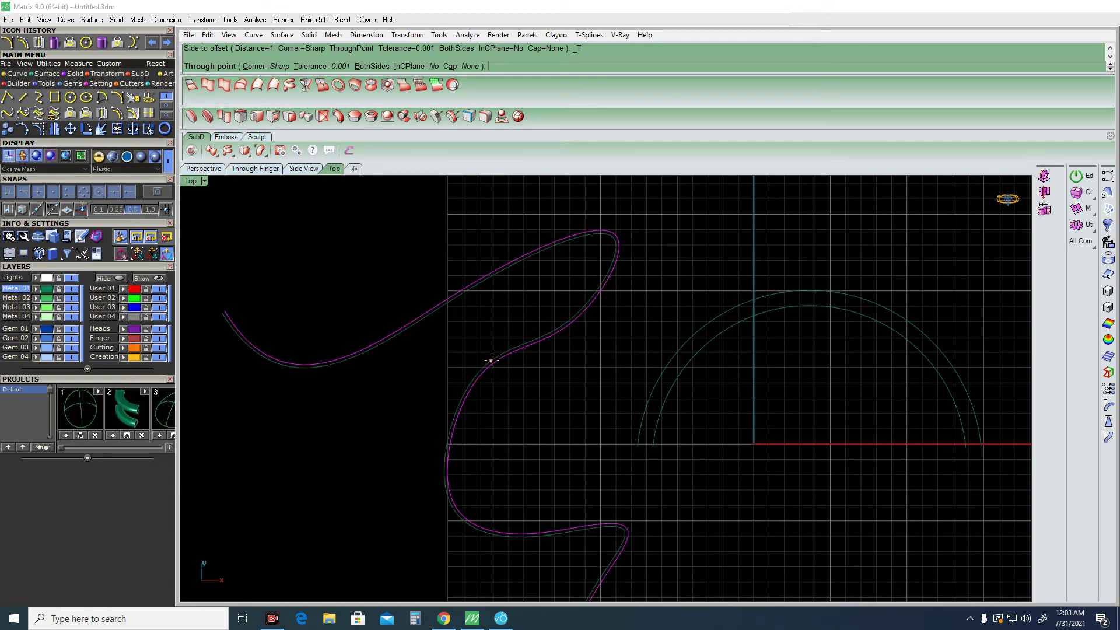
pyautogui.write('1')
pyautogui.press('Return')
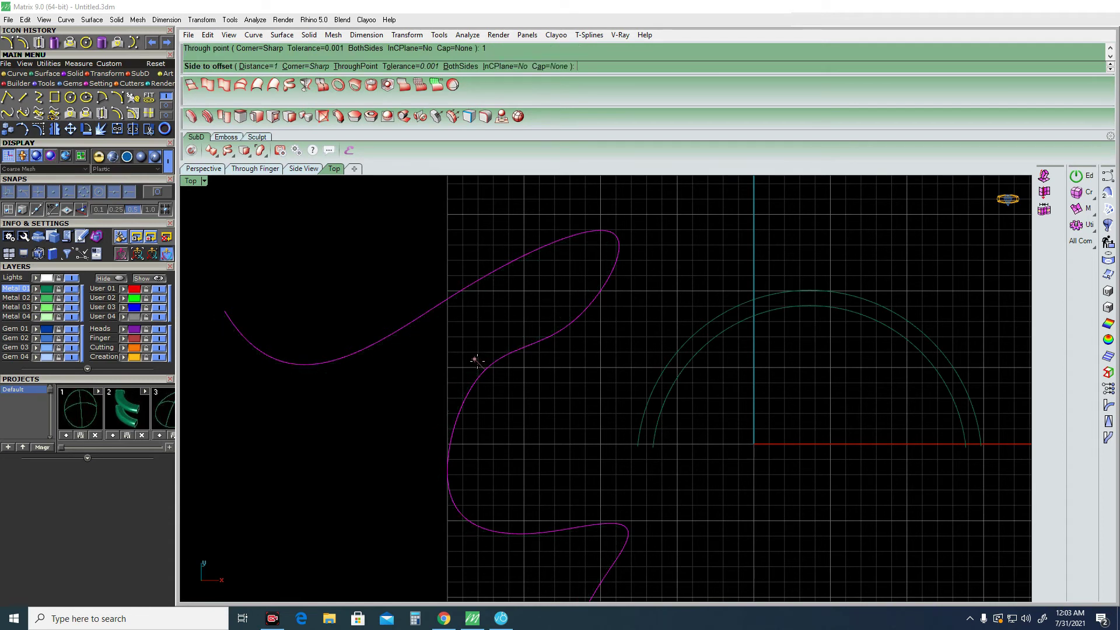
pyautogui.click(483, 336)
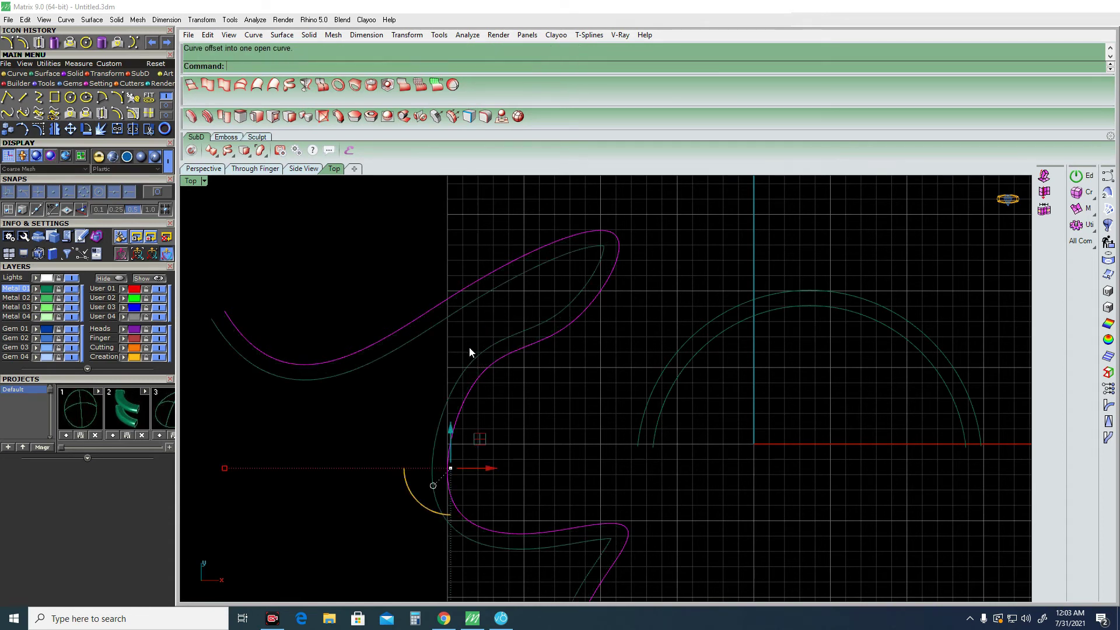
# Offset the wavy curve again with ThroughPoint, then window-select all four curves.
pyautogui.press('Return')
pyautogui.click(580, 315)
pyautogui.write('t')
pyautogui.press('Return')
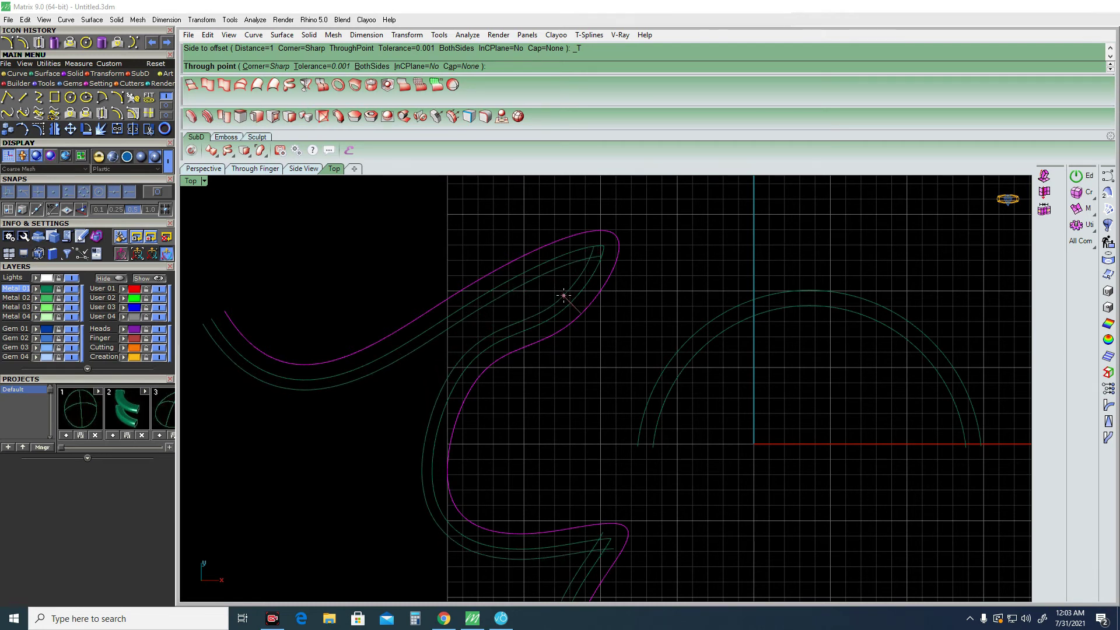
pyautogui.click(563, 295)
pyautogui.scroll(-5, 506, 328)
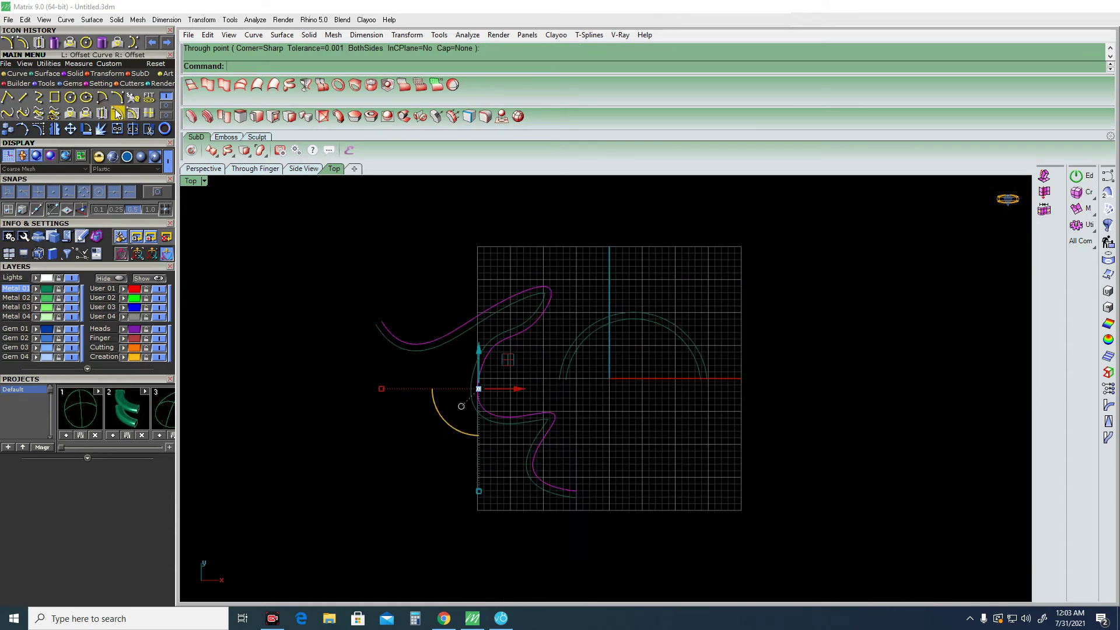
pyautogui.press('Escape')
pyautogui.moveTo(608, 323); pyautogui.dragTo(537, 293)
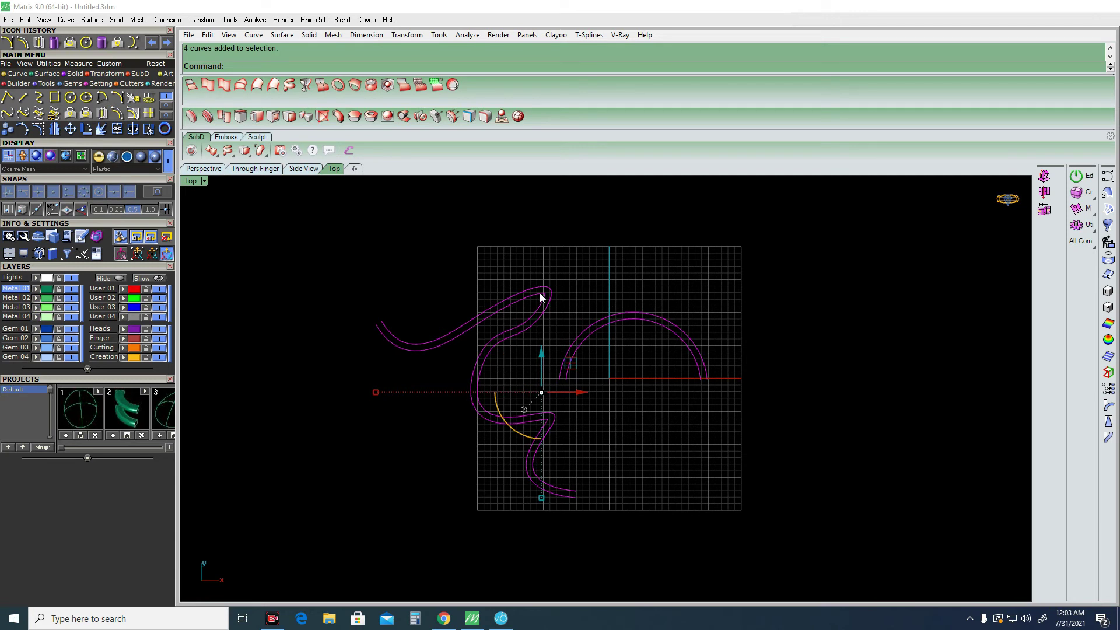
# Delete all selected curves, nudge the empty Top view, and switch to Front view.
pyautogui.press('Delete')
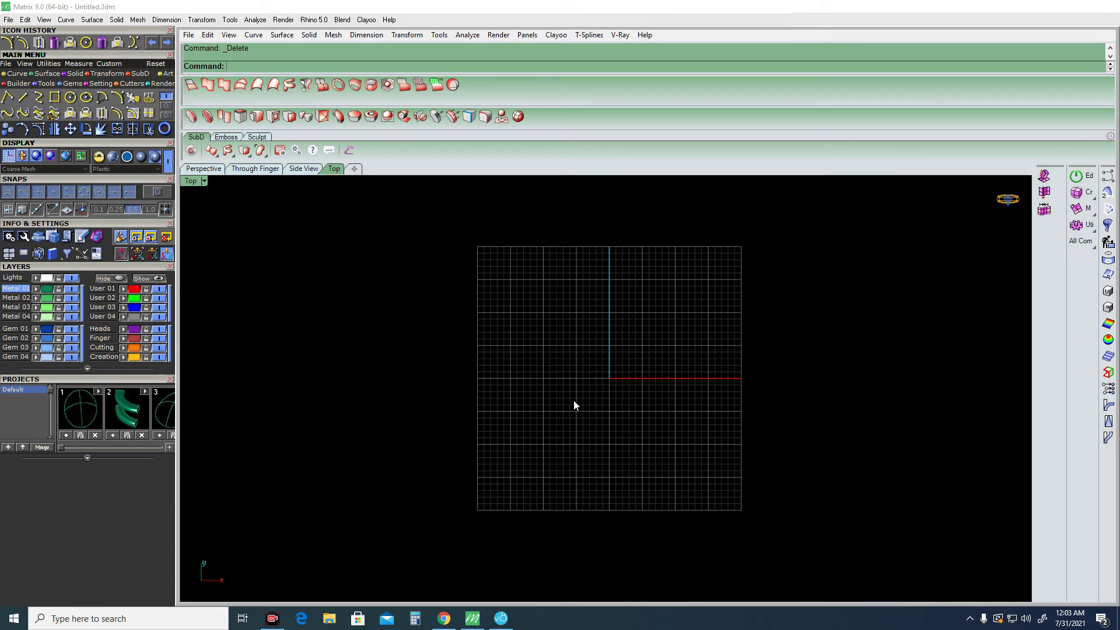
pyautogui.moveTo(546, 340); pyautogui.dragTo(538, 363, button='right')
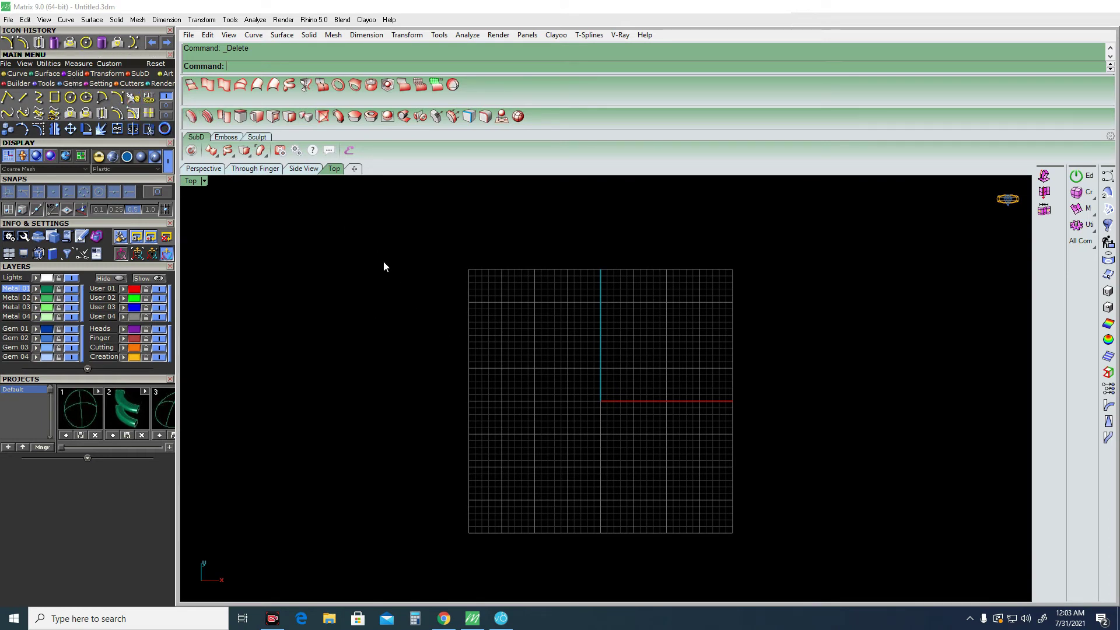
pyautogui.hotkey('ctrl', 'F2')
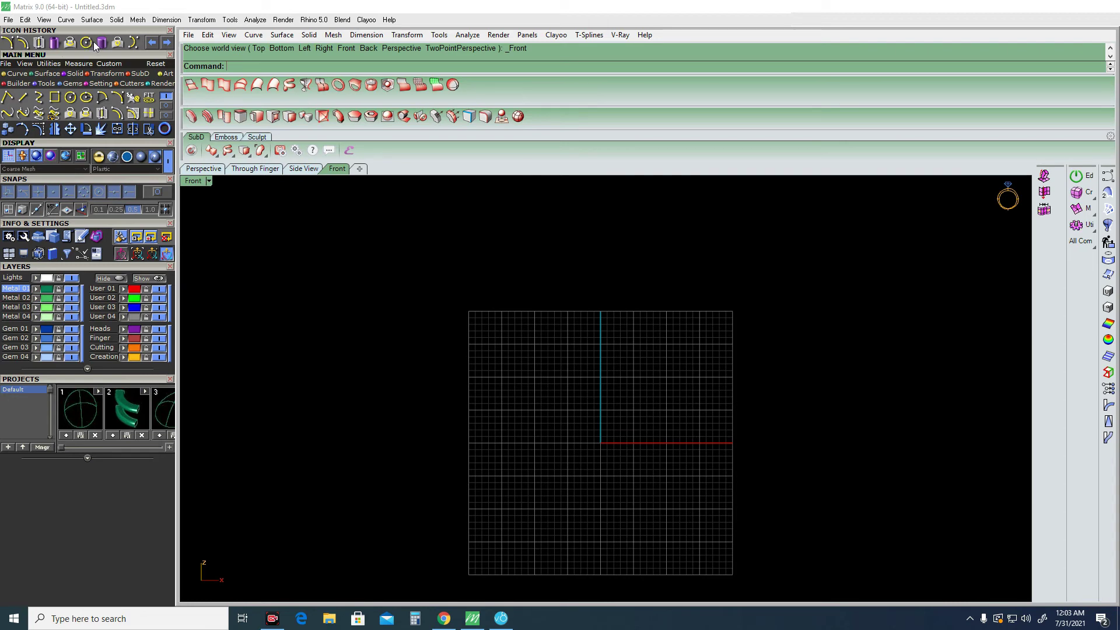
# Create a cylinder with its base centred on the origin, then view it zoomed from Top.
pyautogui.click(102, 44)
pyautogui.click(610, 440)
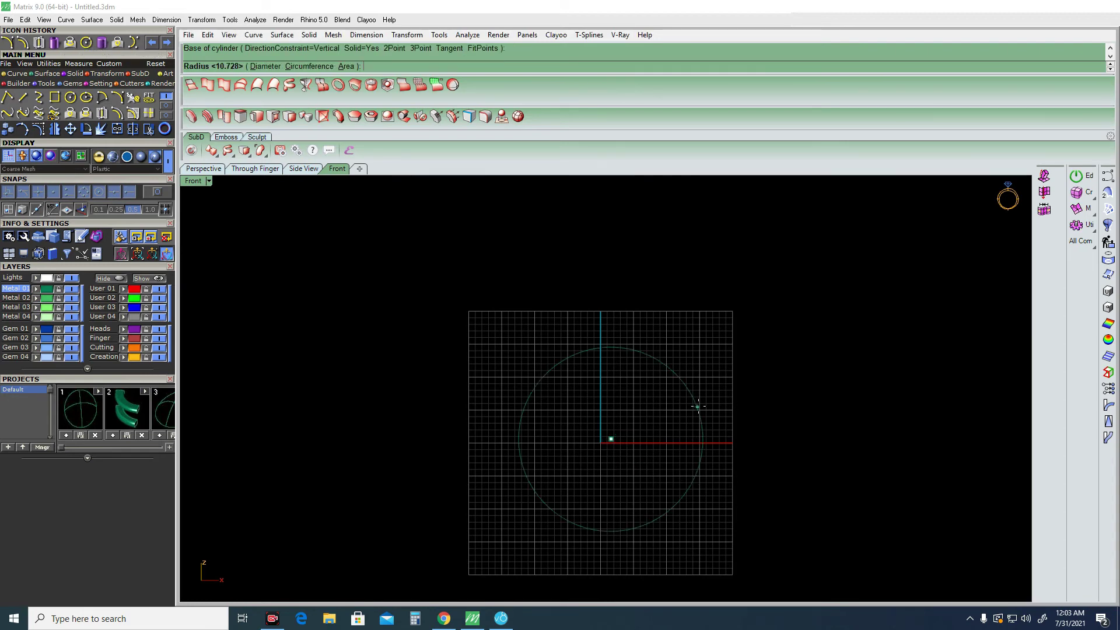
pyautogui.click(693, 401)
pyautogui.click(653, 496)
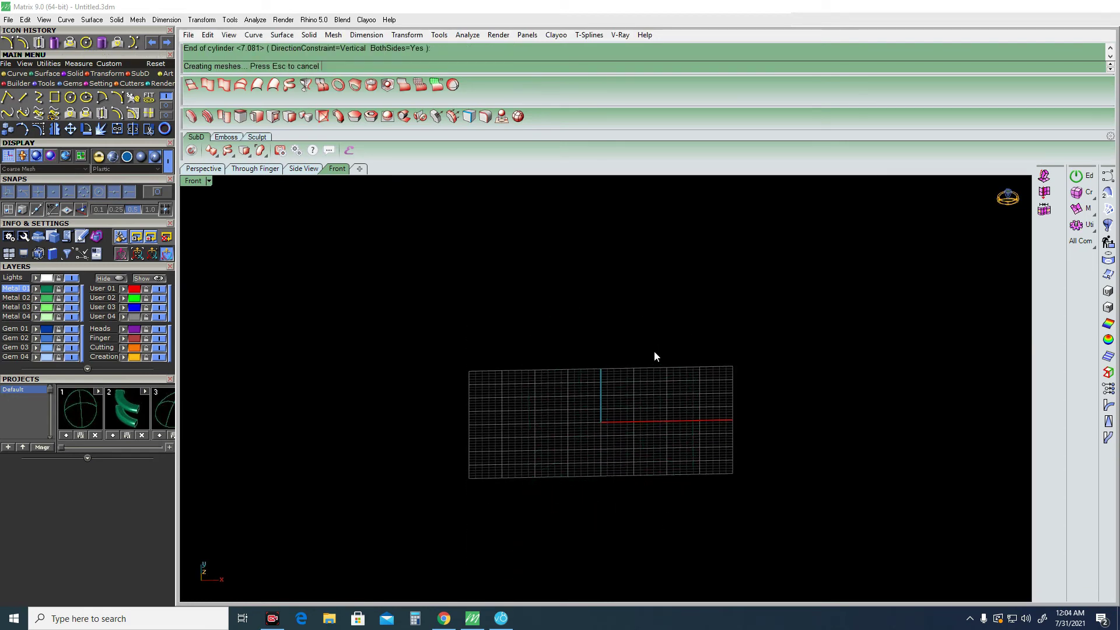
pyautogui.hotkey('ctrl', 'F1')
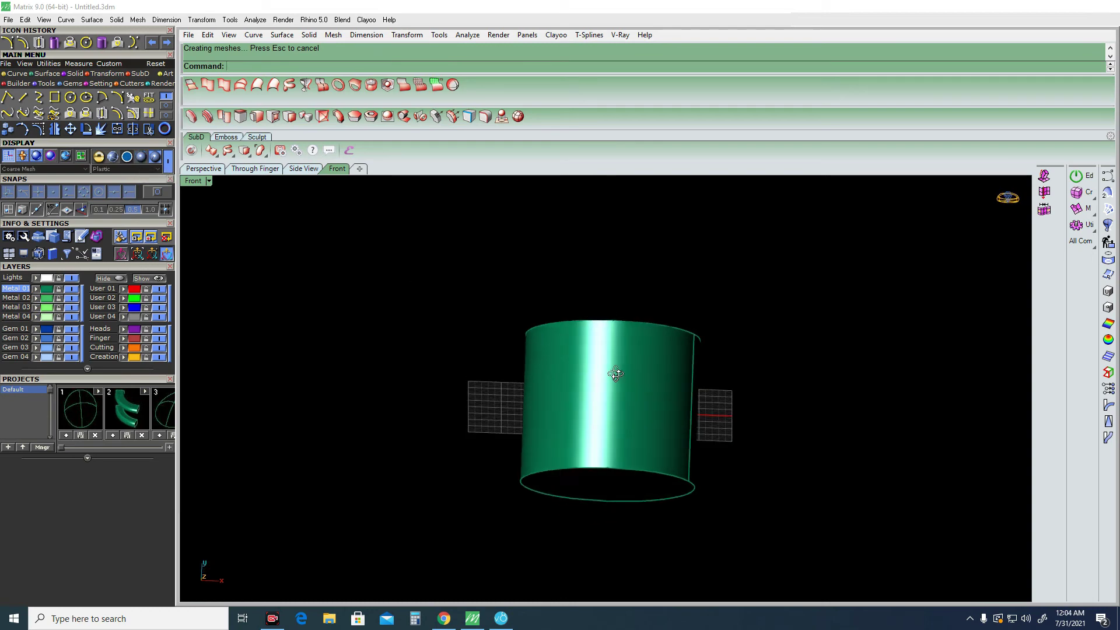
pyautogui.scroll(3, 513, 350)
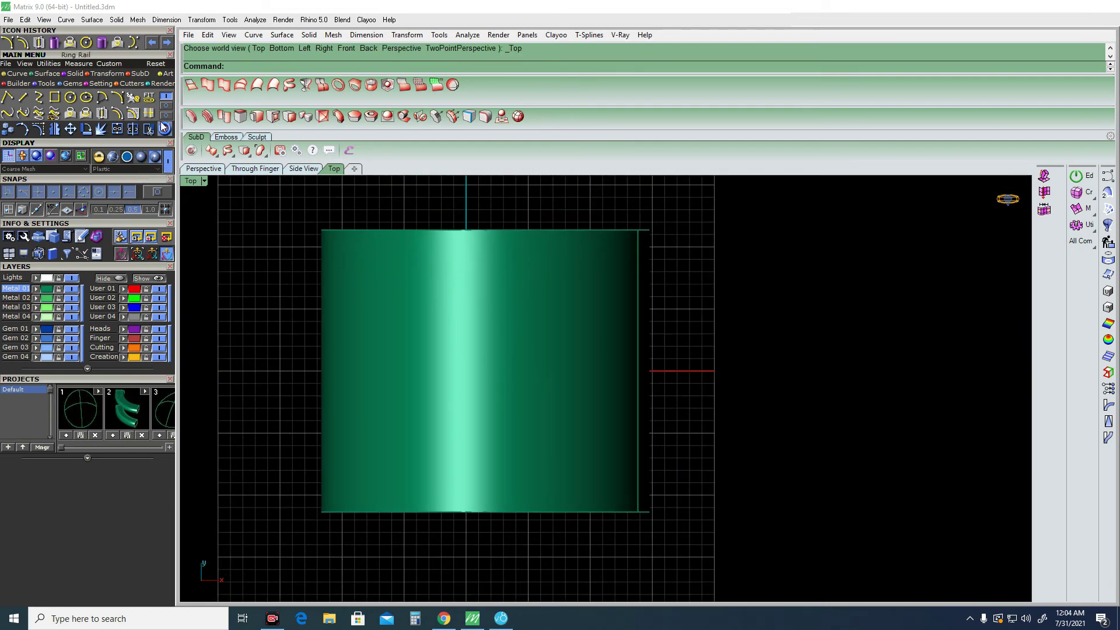
# Draw a small circle over the cylinder and raise it above the cylinder's top in Front view.
pyautogui.click(88, 43)
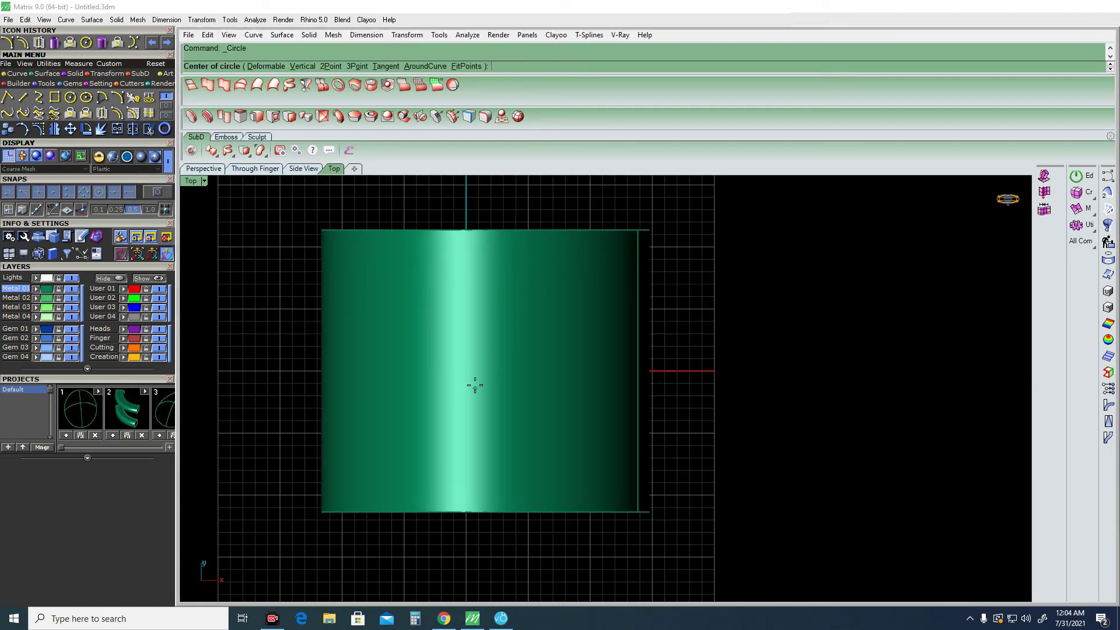
pyautogui.click(485, 364)
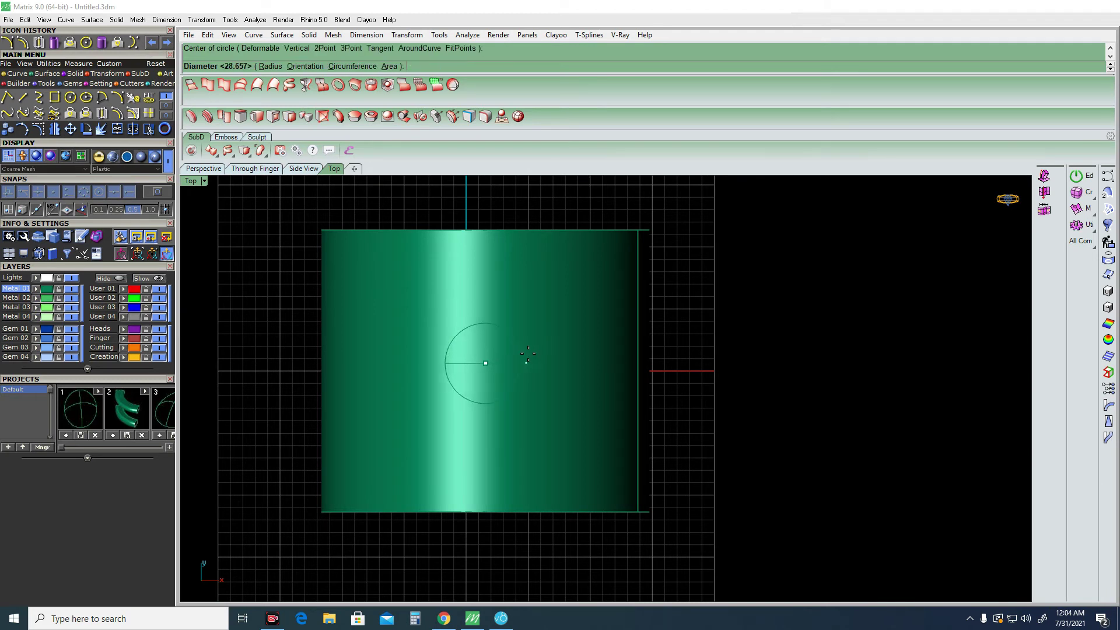
pyautogui.press('Escape')
pyautogui.moveTo(301, 282)
pyautogui.mouseDown()
pyautogui.moveTo(618, 468)
pyautogui.moveTo(590, 445)
pyautogui.mouseUp()
pyautogui.hotkey('ctrl', 'F2')
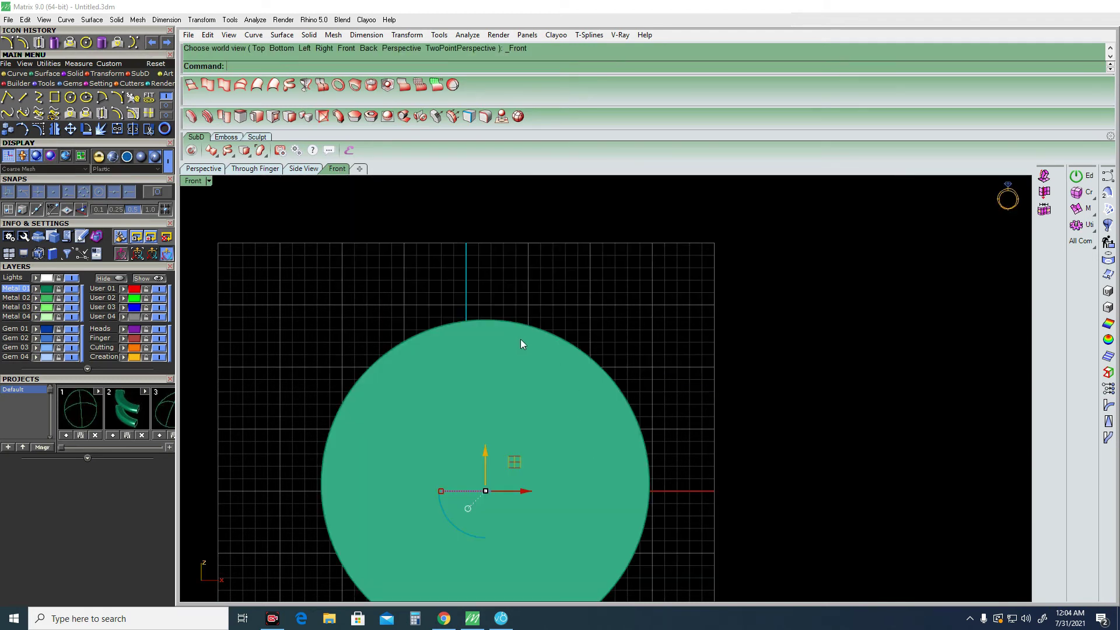
pyautogui.moveTo(484, 454); pyautogui.dragTo(484, 283)
pyautogui.hotkey('ctrl', 'F1')
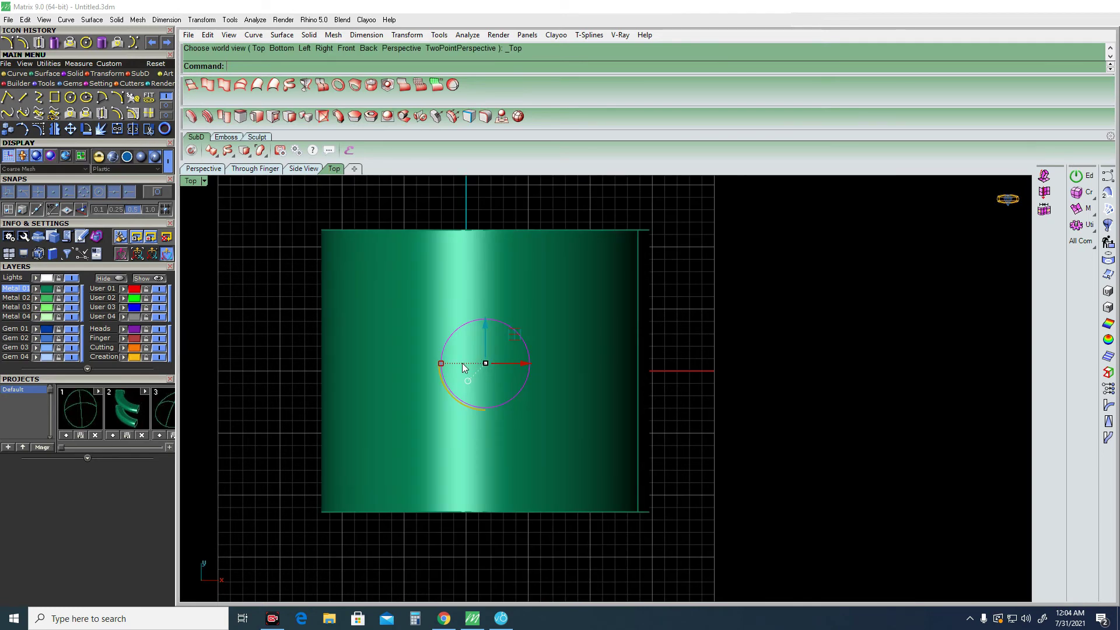
pyautogui.click(88, 115)
pyautogui.scroll(-4, 472, 260)
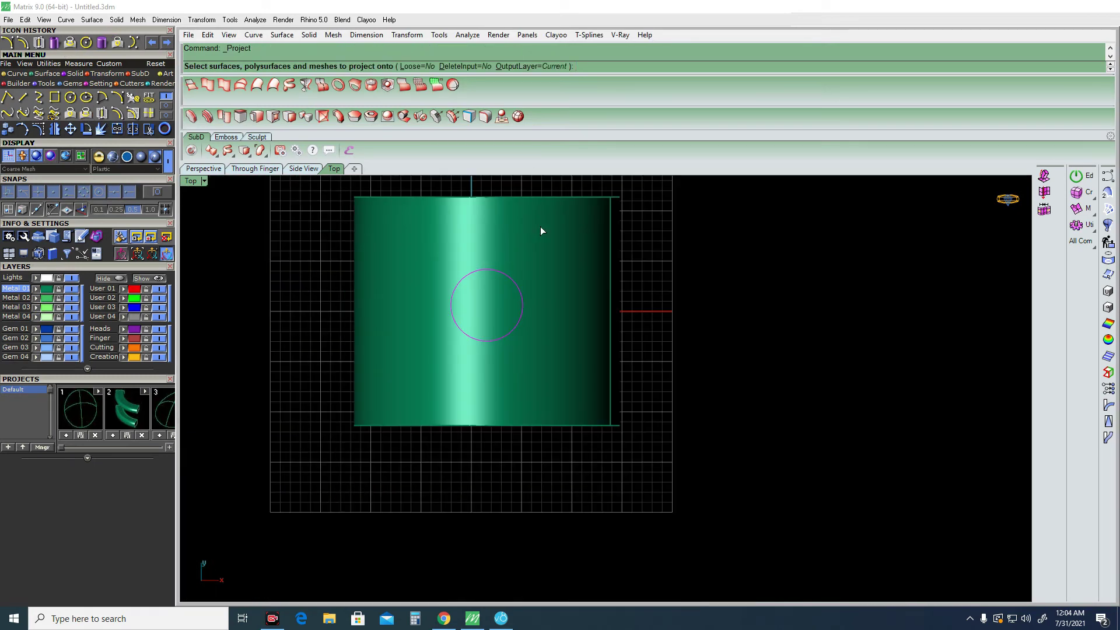
# Project the circle onto the cylinder and orbit to inspect the projected curves.
pyautogui.click(515, 242)
pyautogui.press('Return')
pyautogui.scroll(-2, 542, 345)
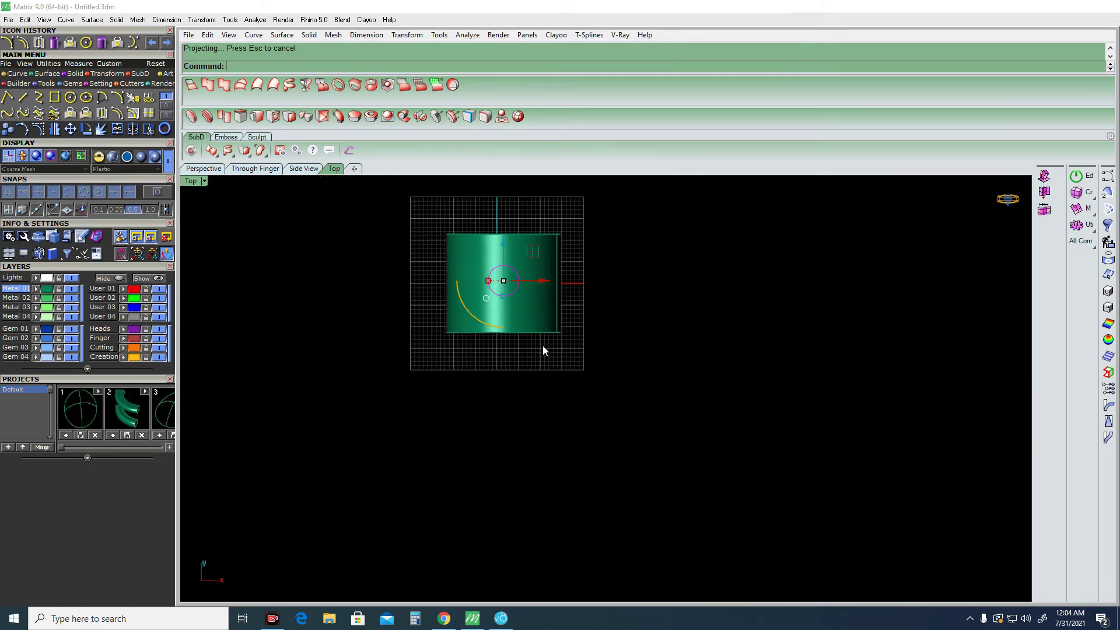
pyautogui.moveTo(543, 345); pyautogui.dragTo(526, 279, button='right')
pyautogui.scroll(2, 530, 303)
pyautogui.scroll(-2, 544, 320)
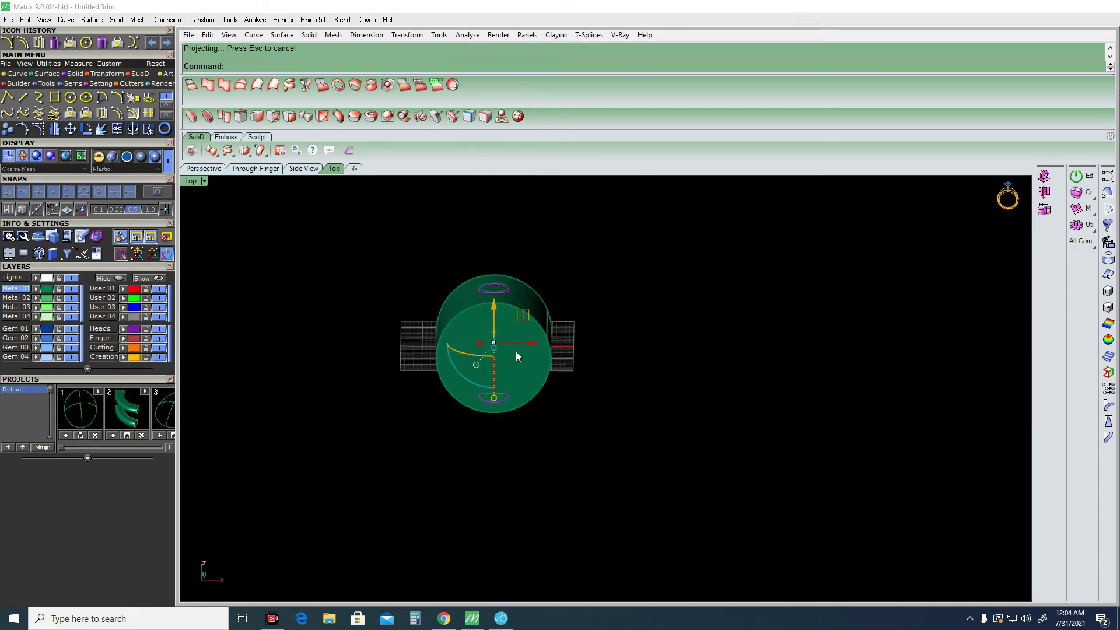
pyautogui.moveTo(516, 351)
pyautogui.mouseDown(button='right')
pyautogui.moveTo(510, 326)
pyautogui.moveTo(592, 340)
pyautogui.moveTo(593, 285)
pyautogui.moveTo(586, 380)
pyautogui.moveTo(525, 330)
pyautogui.moveTo(438, 416)
pyautogui.moveTo(452, 418)
pyautogui.moveTo(442, 430)
pyautogui.moveTo(467, 257)
pyautogui.moveTo(479, 282)
pyautogui.mouseUp(button='right')
pyautogui.scroll(5, 429, 362)
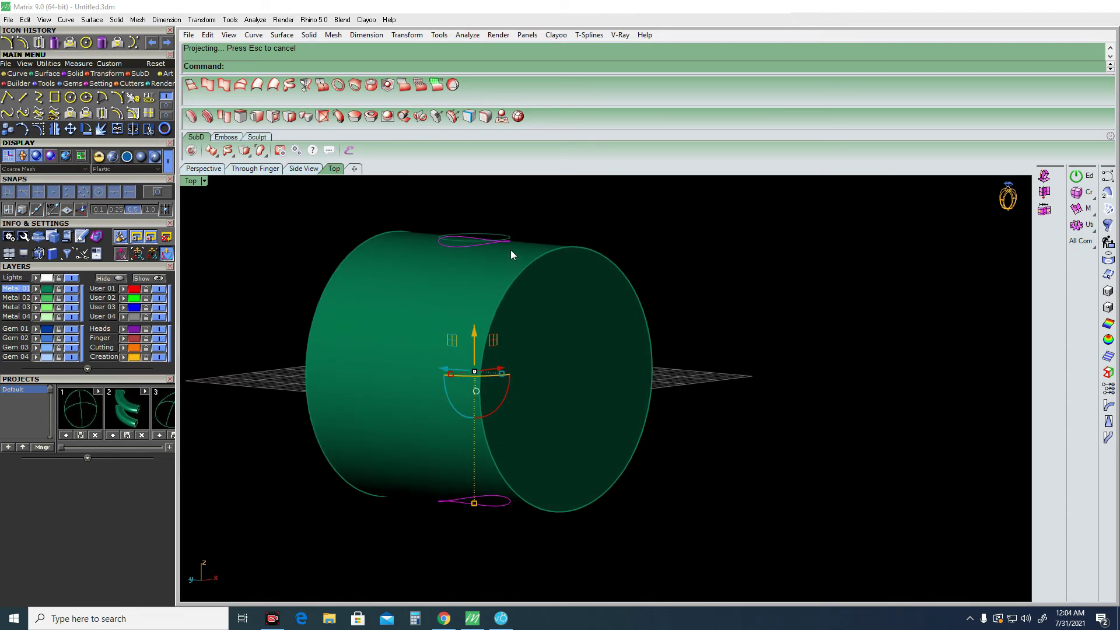
# Delete the projected curves beneath and on top of the cylinder.
pyautogui.moveTo(402, 563); pyautogui.dragTo(591, 449)
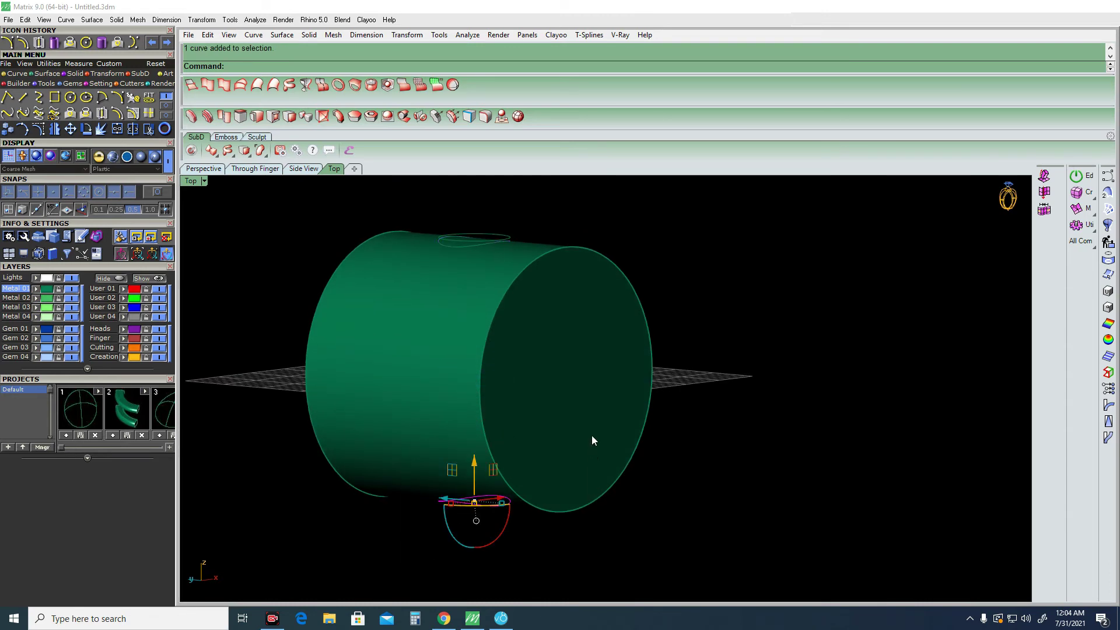
pyautogui.press('Delete')
pyautogui.moveTo(551, 348)
pyautogui.mouseDown(button='right')
pyautogui.moveTo(520, 245)
pyautogui.moveTo(485, 243)
pyautogui.mouseUp(button='right')
pyautogui.click(485, 243)
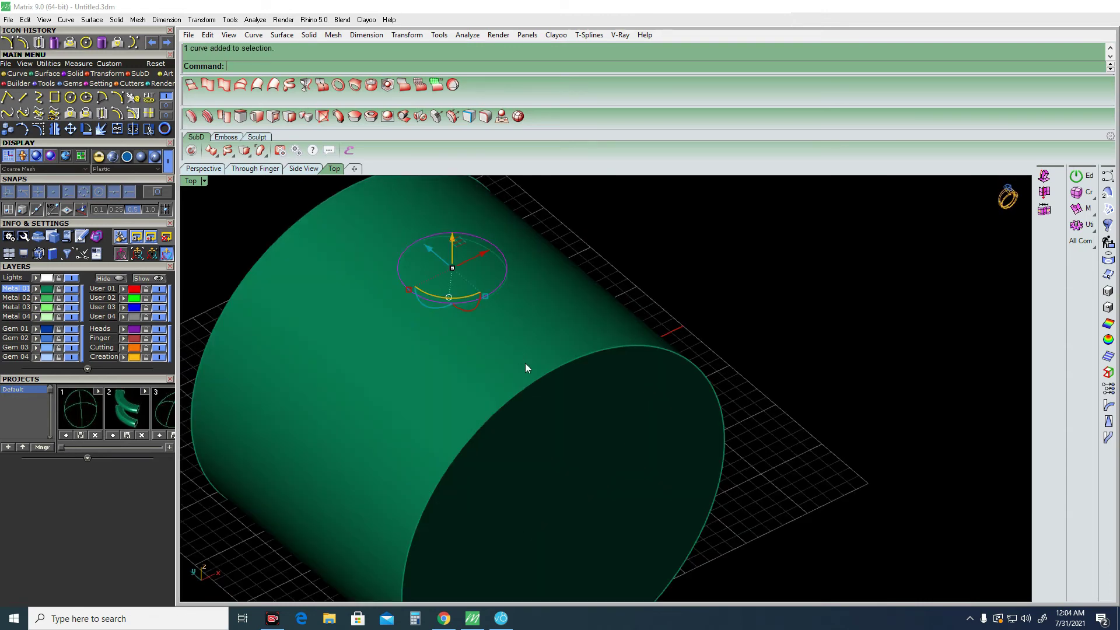
pyautogui.scroll(-3, 505, 367)
pyautogui.moveTo(505, 367)
pyautogui.mouseDown(button='right')
pyautogui.moveTo(492, 305)
pyautogui.moveTo(491, 387)
pyautogui.moveTo(513, 357)
pyautogui.mouseUp(button='right')
pyautogui.scroll(3, 491, 300)
pyautogui.press('Delete')
# Check the top circle from tilted and Front views, then return to Top and deselect.
pyautogui.click(526, 336)
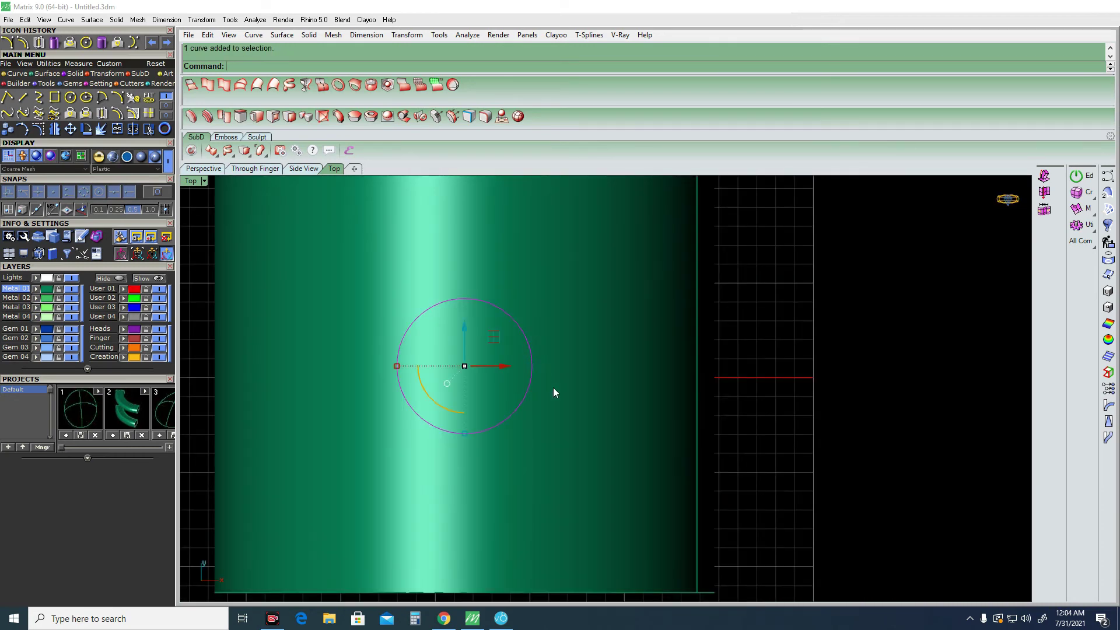
pyautogui.moveTo(553, 387); pyautogui.dragTo(526, 360, button='right')
pyautogui.scroll(3, 526, 360)
pyautogui.moveTo(532, 400)
pyautogui.mouseDown(button='right')
pyautogui.moveTo(540, 363)
pyautogui.moveTo(632, 355)
pyautogui.moveTo(558, 350)
pyautogui.mouseUp(button='right')
pyautogui.hotkey('ctrl', 'F2')
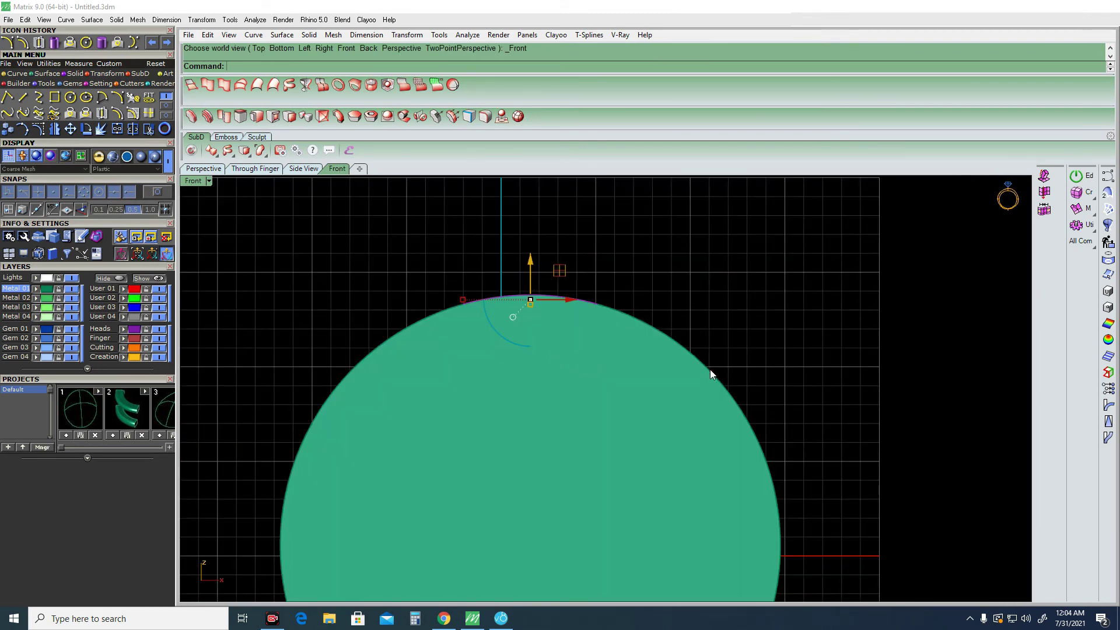
pyautogui.moveTo(710, 370); pyautogui.dragTo(518, 343, button='right')
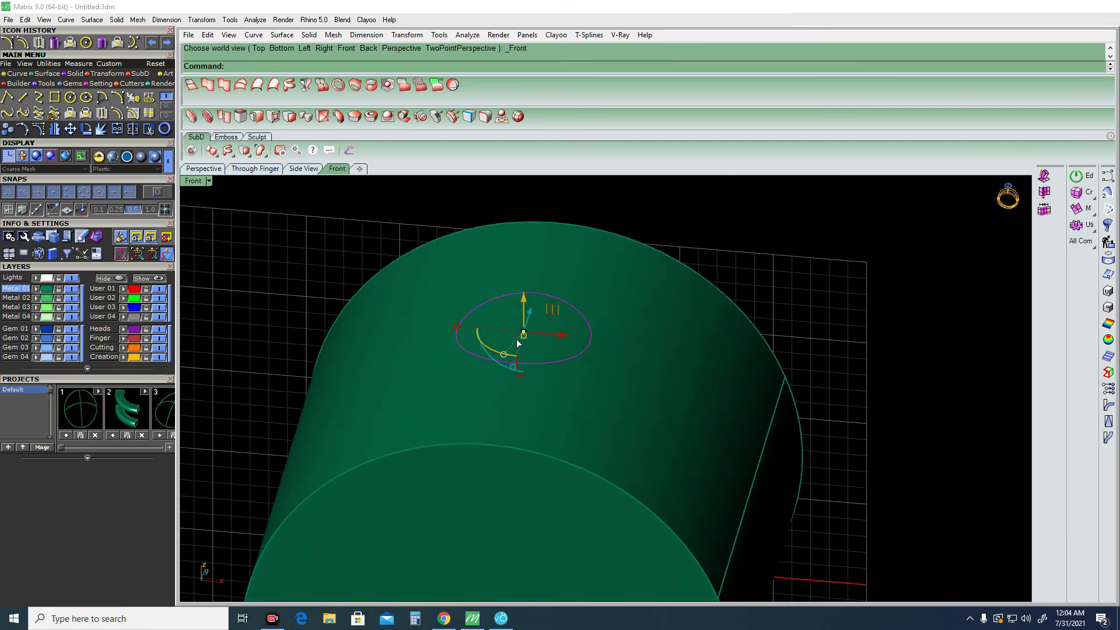
pyautogui.hotkey('ctrl', 'F1')
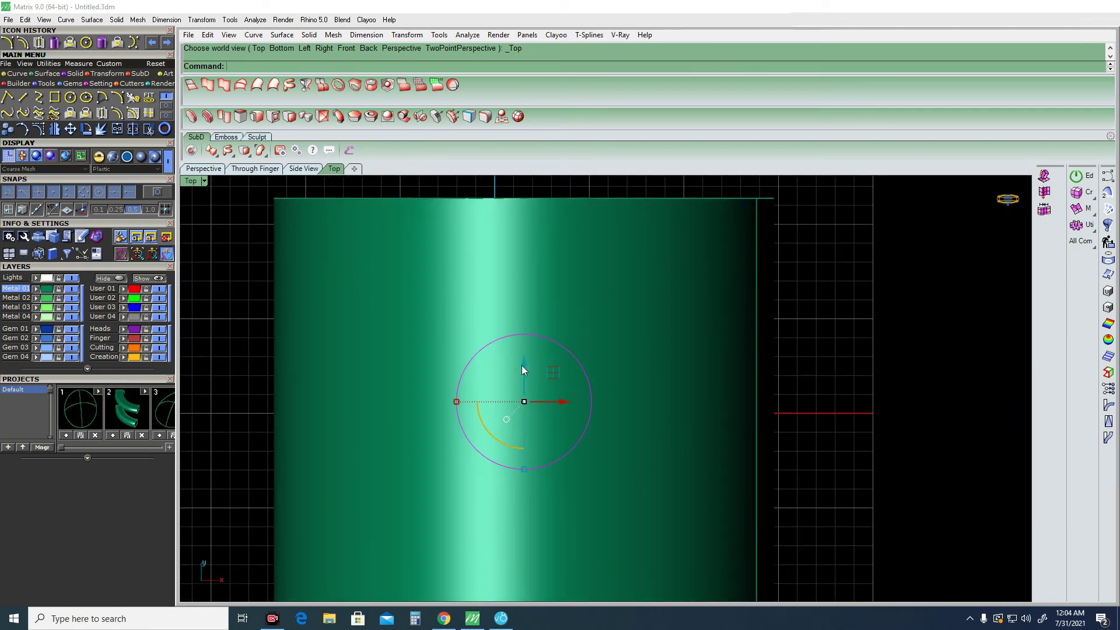
pyautogui.scroll(-2, 522, 365)
pyautogui.press('Escape')
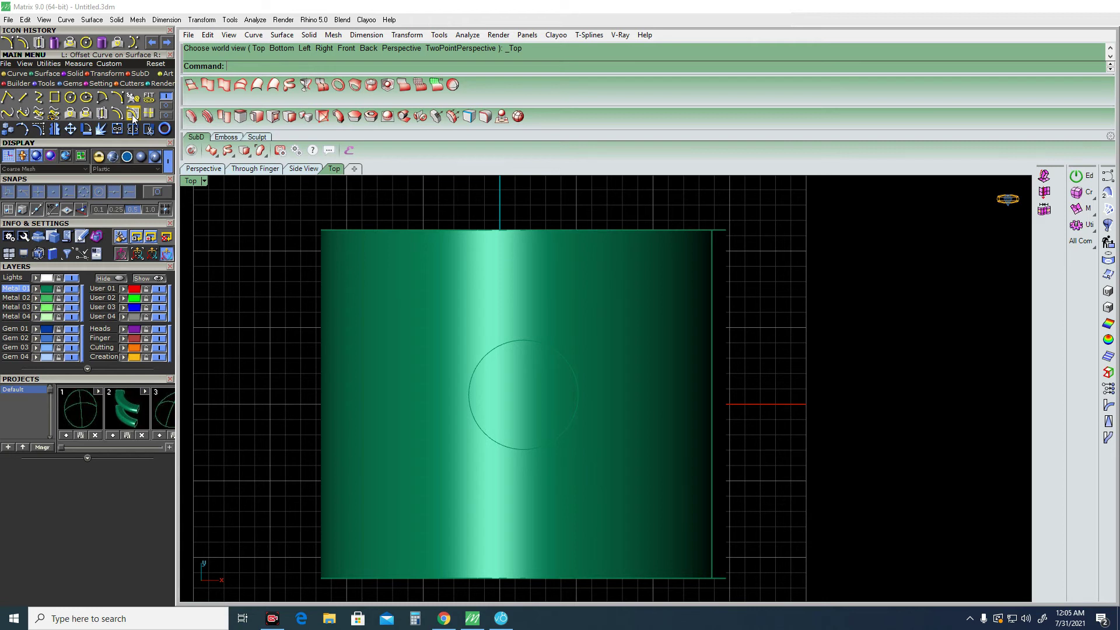
# Offset the circle on the cylinder surface by distance 1, flipped to point outward.
pyautogui.click(133, 117)
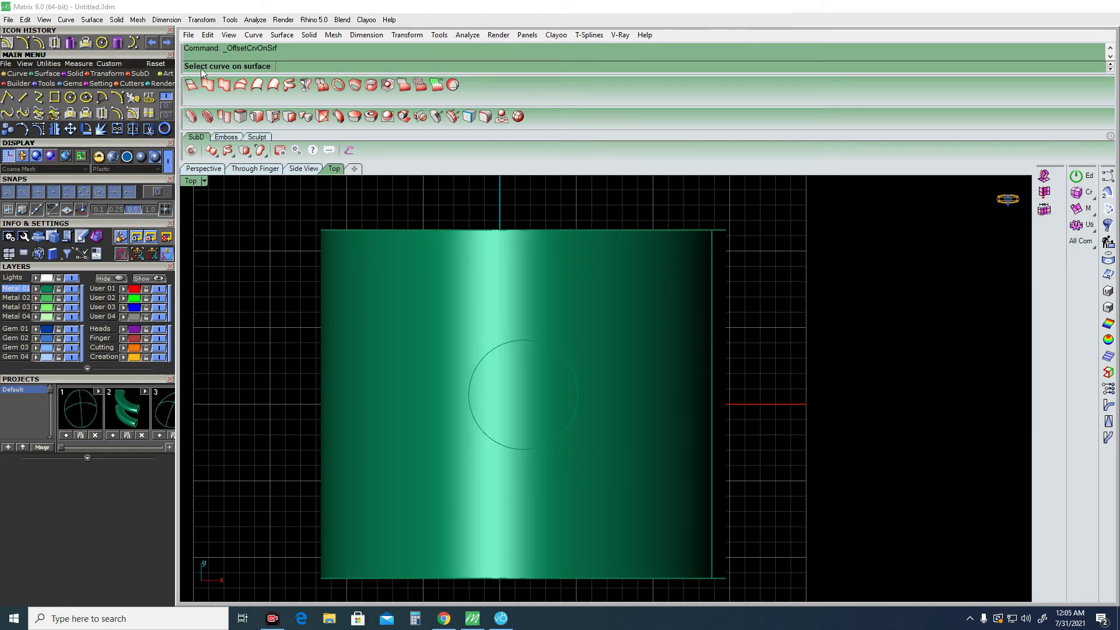
pyautogui.click(524, 342)
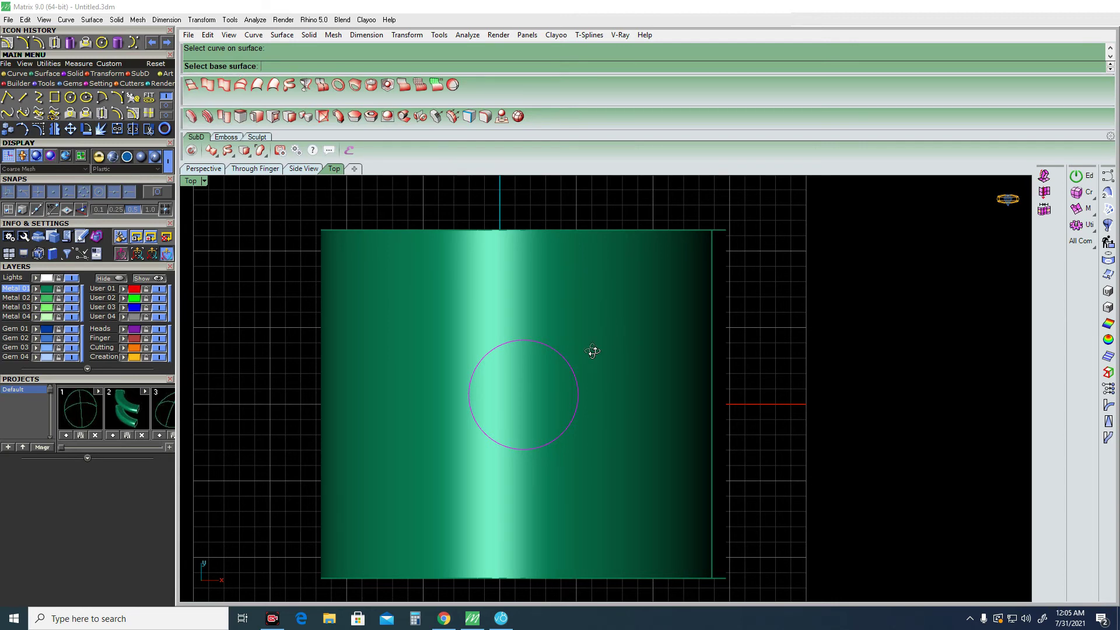
pyautogui.moveTo(583, 321); pyautogui.dragTo(597, 278, button='right')
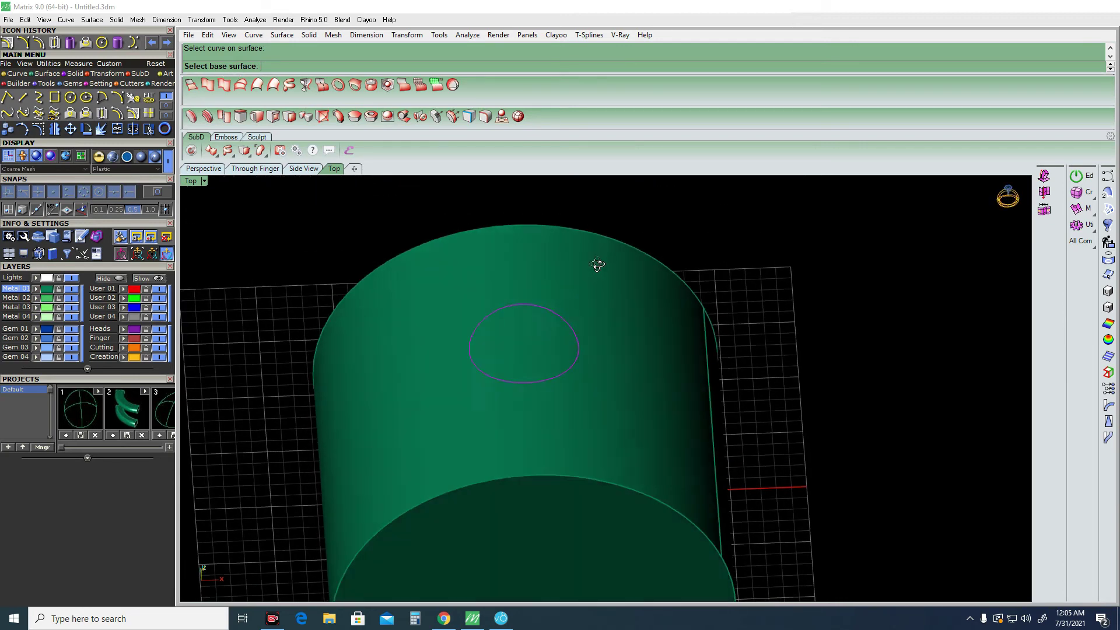
pyautogui.click(565, 281)
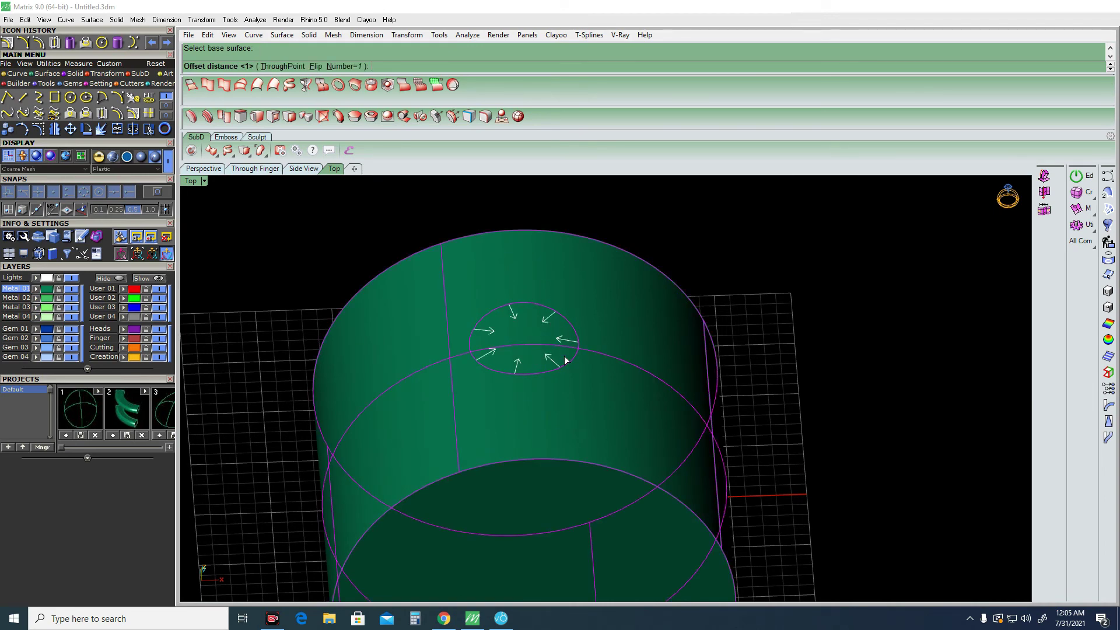
pyautogui.moveTo(564, 357)
pyautogui.mouseDown(button='right')
pyautogui.moveTo(546, 346)
pyautogui.moveTo(564, 333)
pyautogui.moveTo(601, 336)
pyautogui.moveTo(584, 324)
pyautogui.mouseUp(button='right')
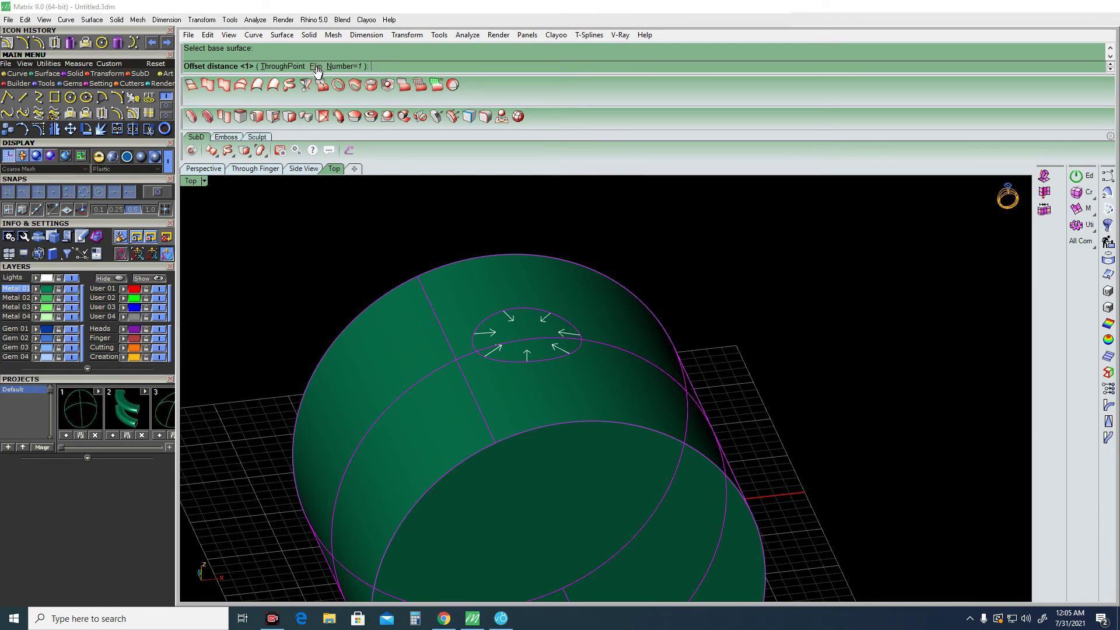
pyautogui.click(315, 67)
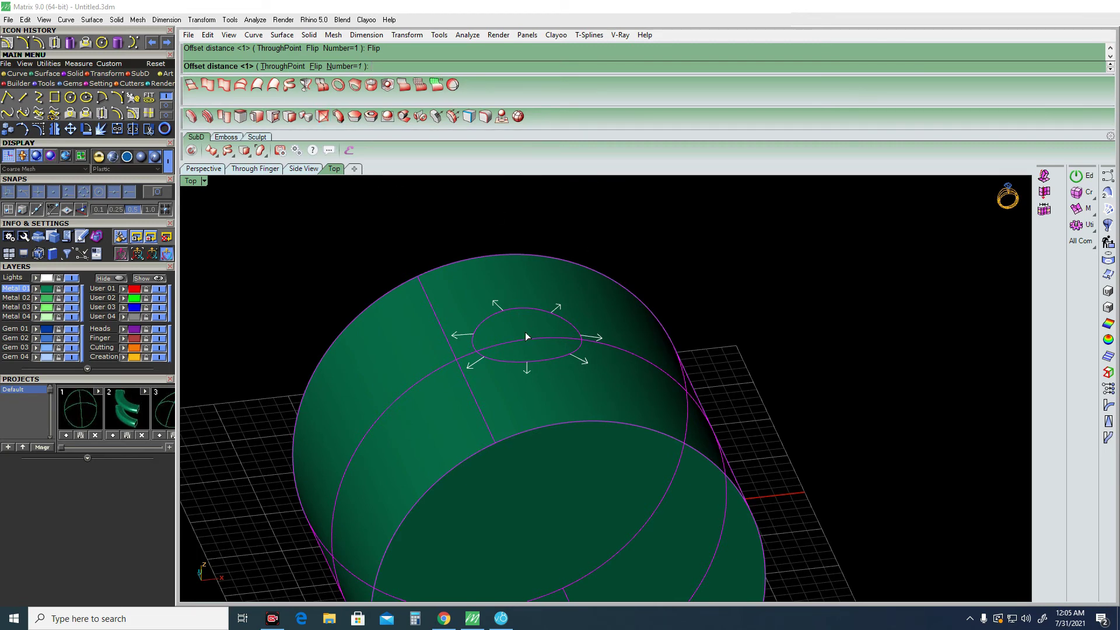
pyautogui.moveTo(663, 295); pyautogui.dragTo(632, 334, button='right')
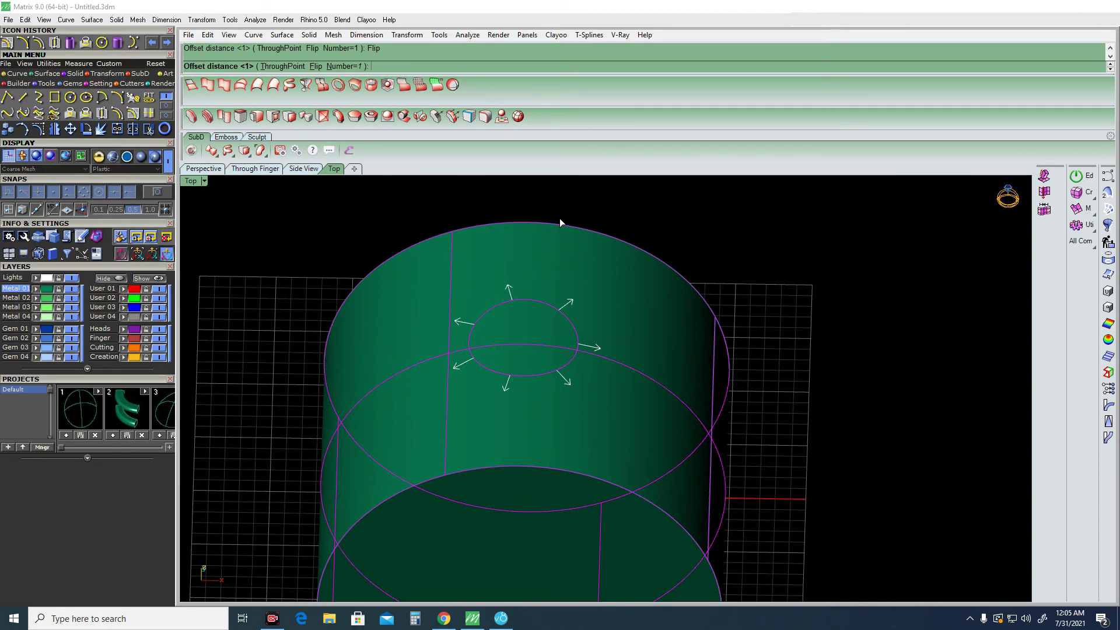
pyautogui.write('1')
pyautogui.press('Return')
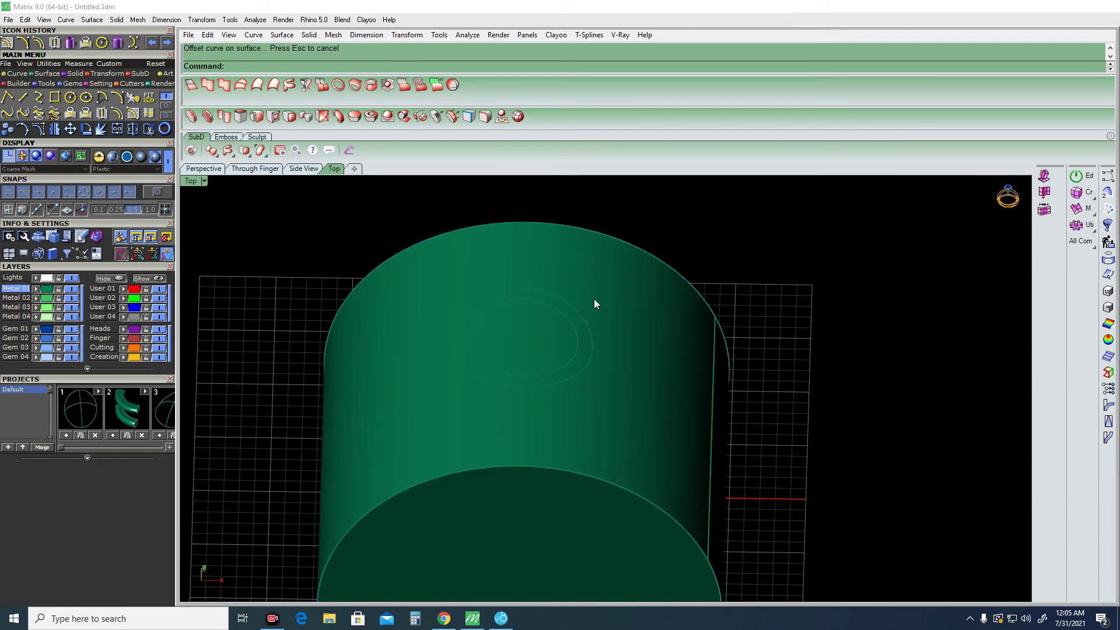
pyautogui.moveTo(576, 327); pyautogui.dragTo(565, 278, button='right')
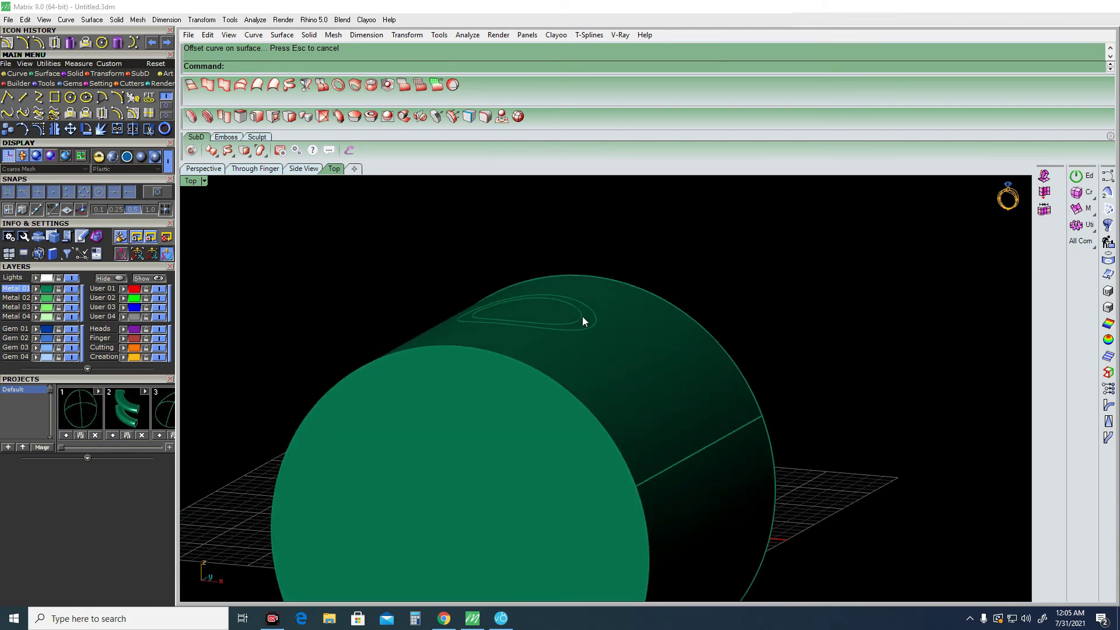
pyautogui.click(583, 329)
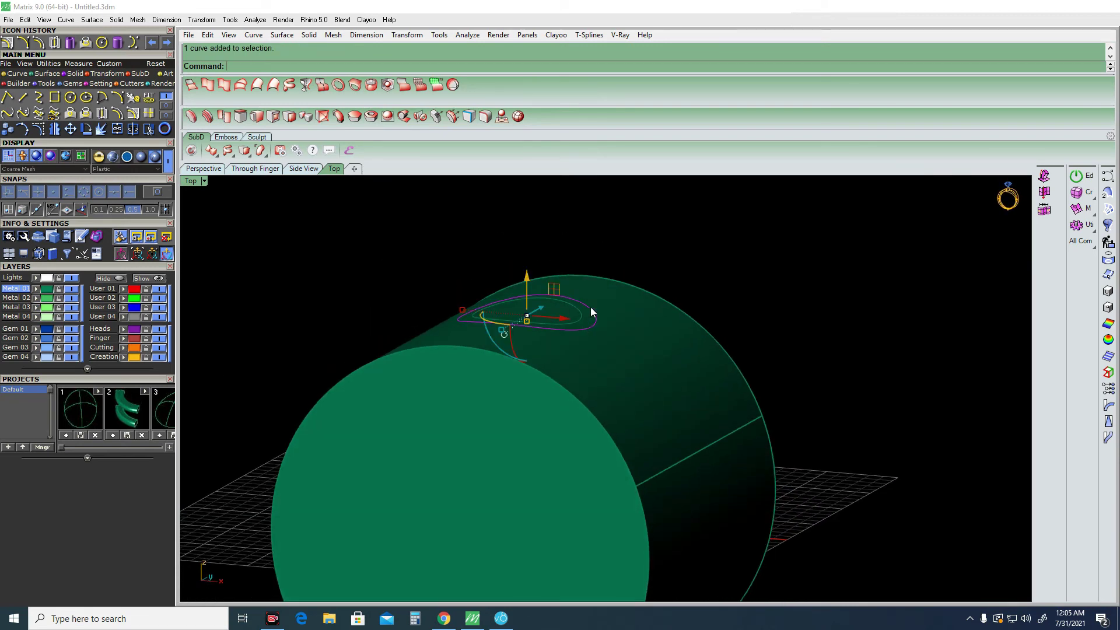
pyautogui.moveTo(590, 312)
pyautogui.mouseDown(button='right')
pyautogui.moveTo(589, 265)
pyautogui.moveTo(487, 260)
pyautogui.moveTo(649, 313)
pyautogui.moveTo(662, 263)
pyautogui.moveTo(674, 450)
pyautogui.moveTo(669, 369)
pyautogui.mouseUp(button='right')
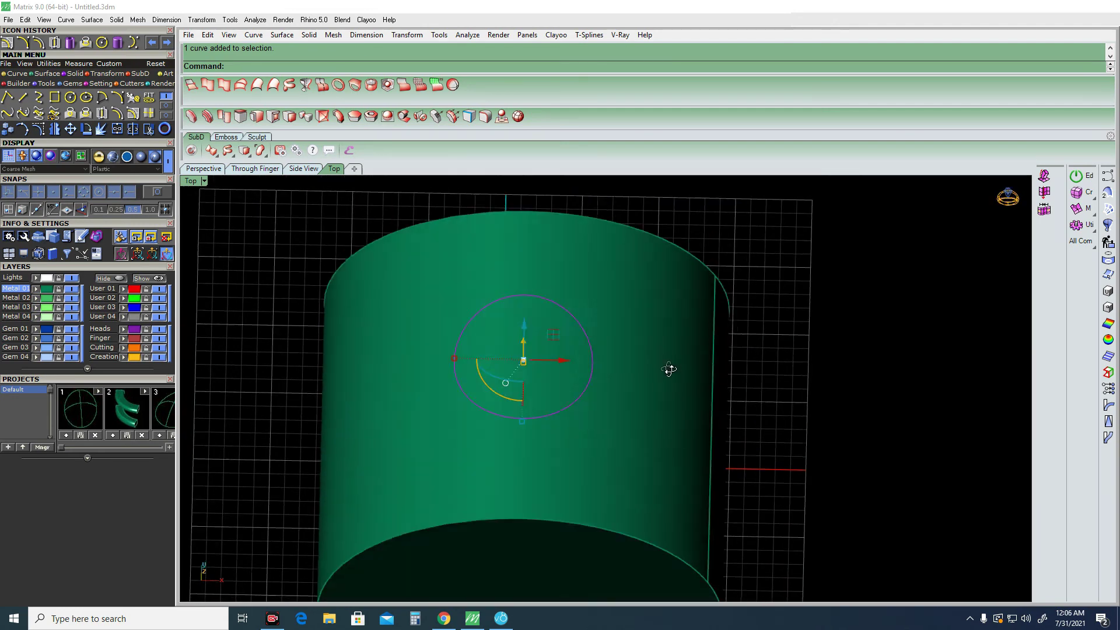
pyautogui.hotkey('ctrl', 'F1')
pyautogui.click(575, 381)
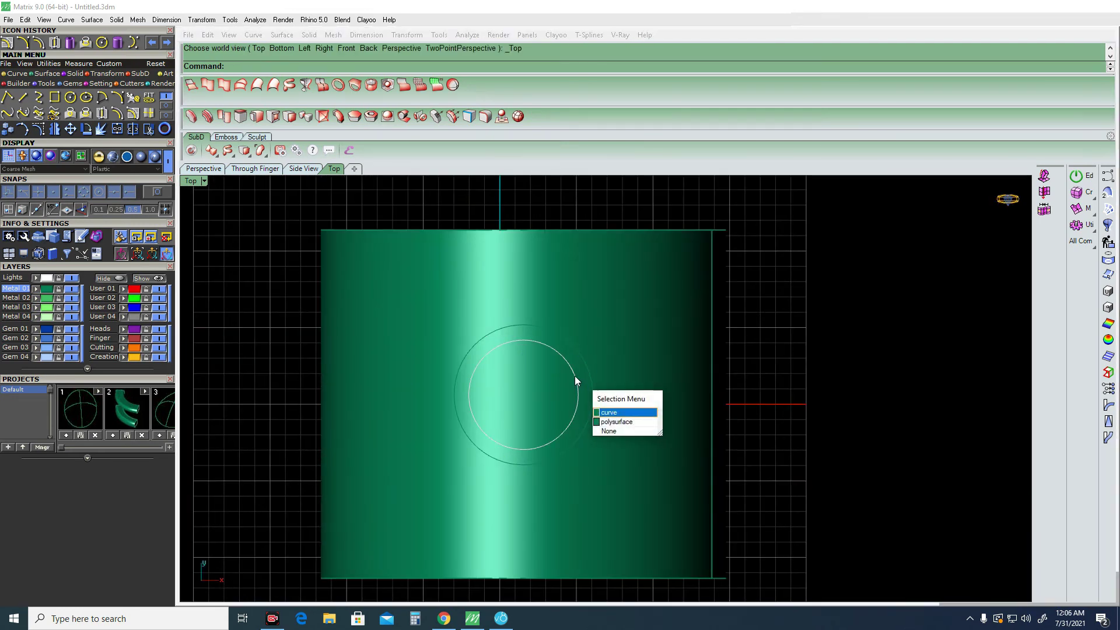
pyautogui.click(612, 415)
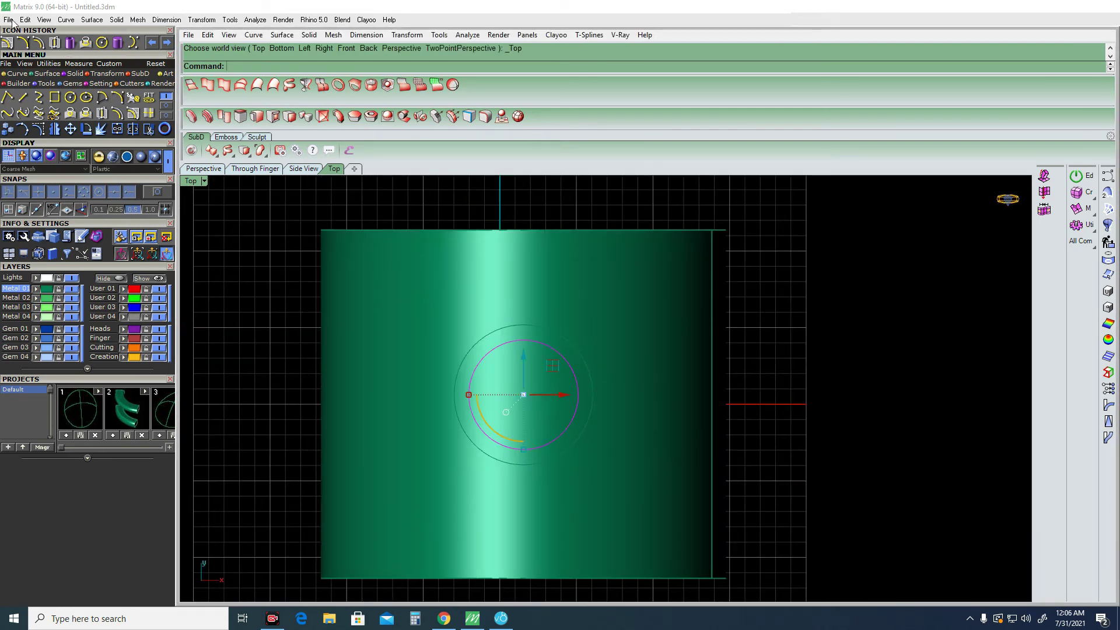
pyautogui.click(118, 115)
pyautogui.click(712, 337)
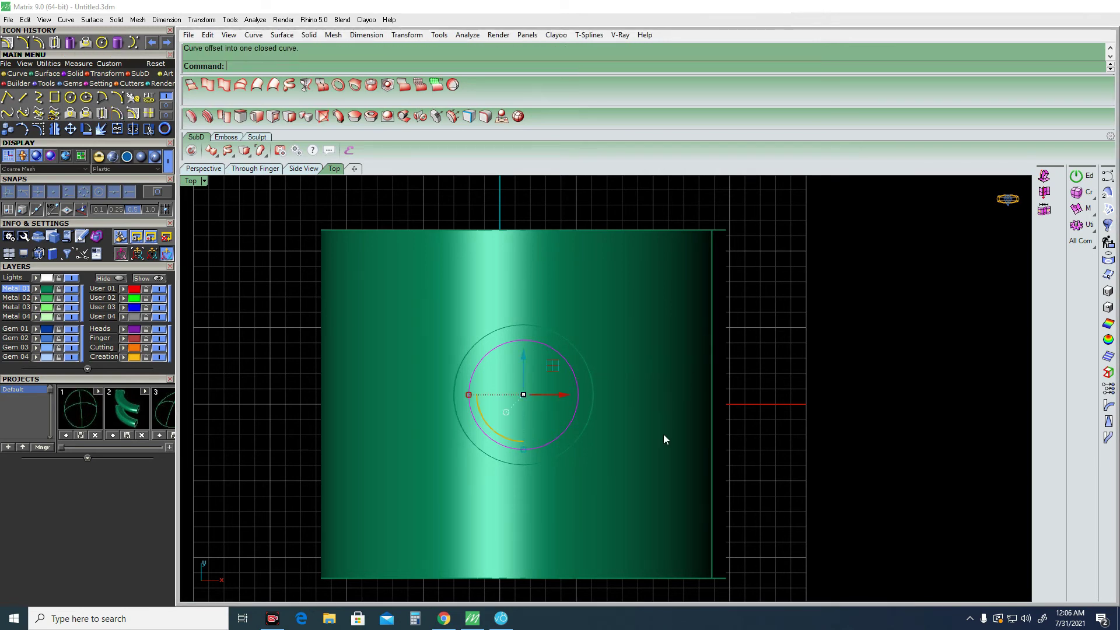
pyautogui.keyDown('ctrl'); pyautogui.keyDown('shift'); pyautogui.moveTo(663, 434); pyautogui.dragTo(607, 268, button='right'); pyautogui.keyUp('shift'); pyautogui.keyUp('ctrl')
pyautogui.scroll(5, 600, 332)
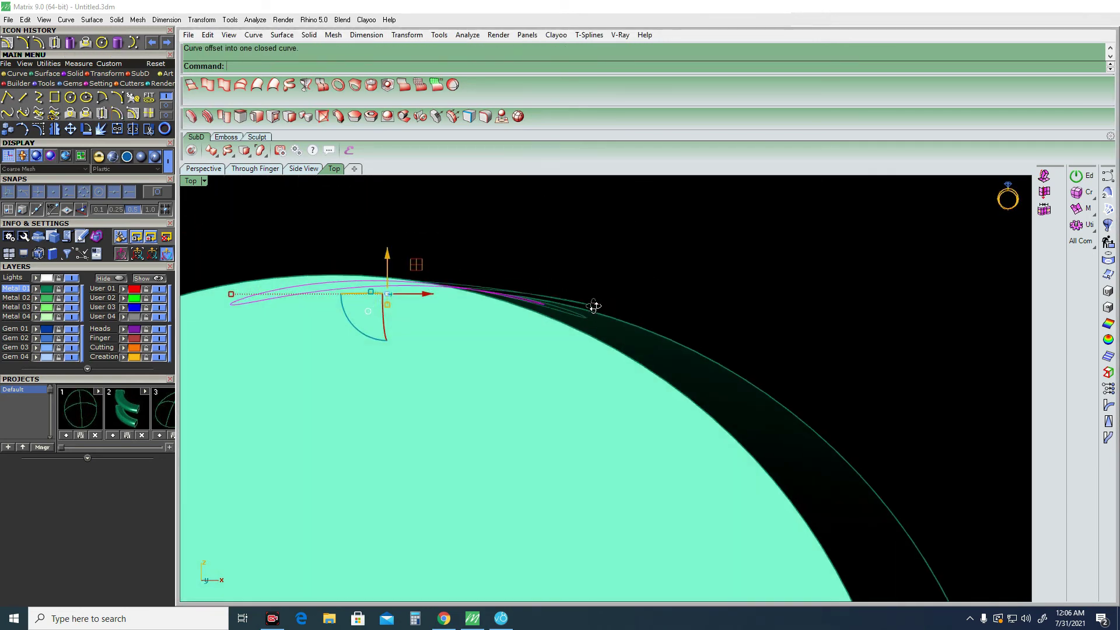
pyautogui.hotkey('ctrl', 'F2')
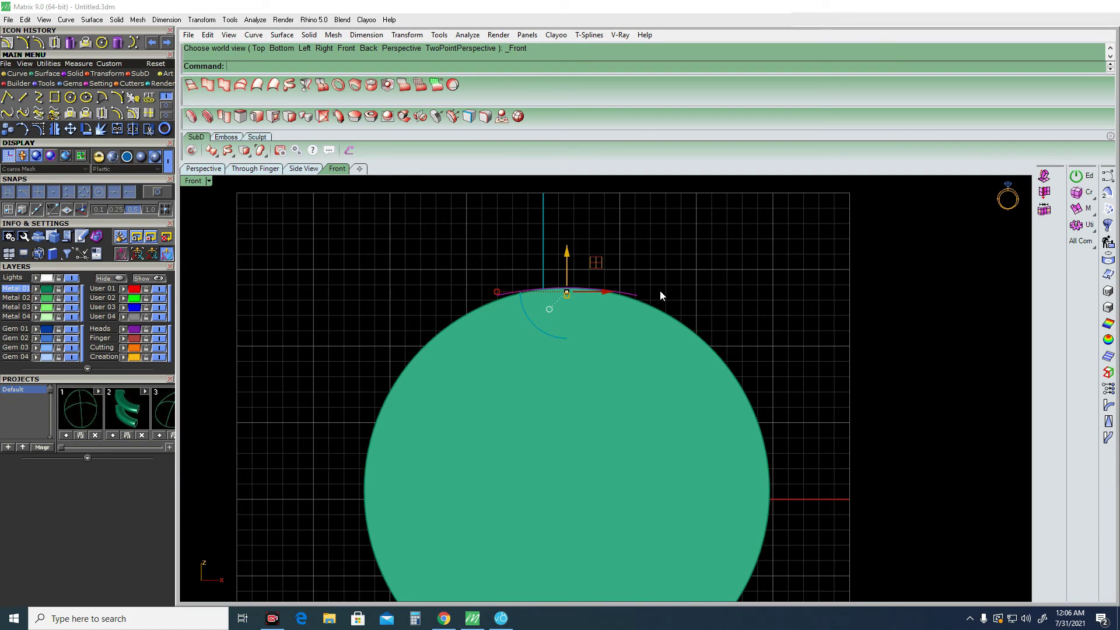
pyautogui.scroll(3, 463, 293)
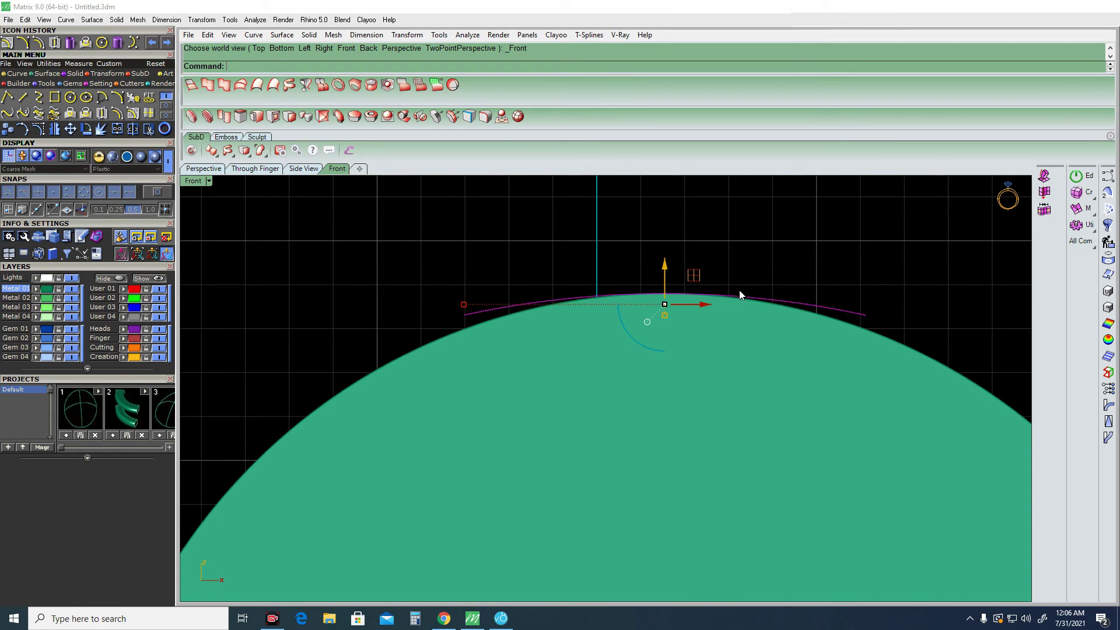
pyautogui.moveTo(741, 293)
pyautogui.mouseDown(button='right')
pyautogui.moveTo(741, 316)
pyautogui.moveTo(737, 289)
pyautogui.mouseUp(button='right')
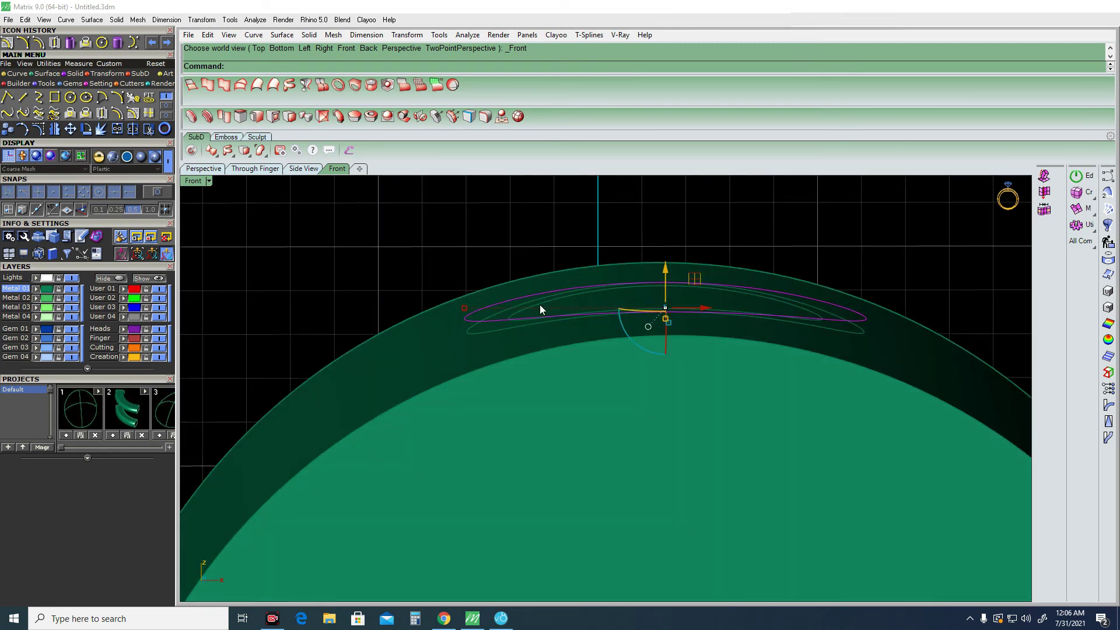
pyautogui.click(540, 309)
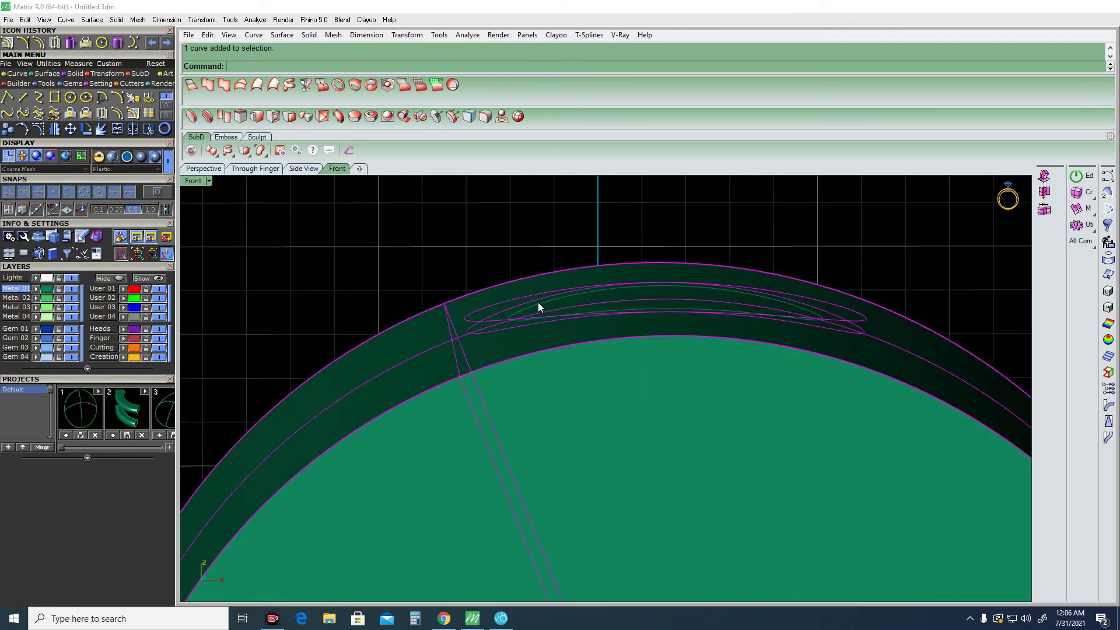
pyautogui.moveTo(538, 302); pyautogui.dragTo(508, 335, button='right')
pyautogui.hotkey('ctrl', 'F2')
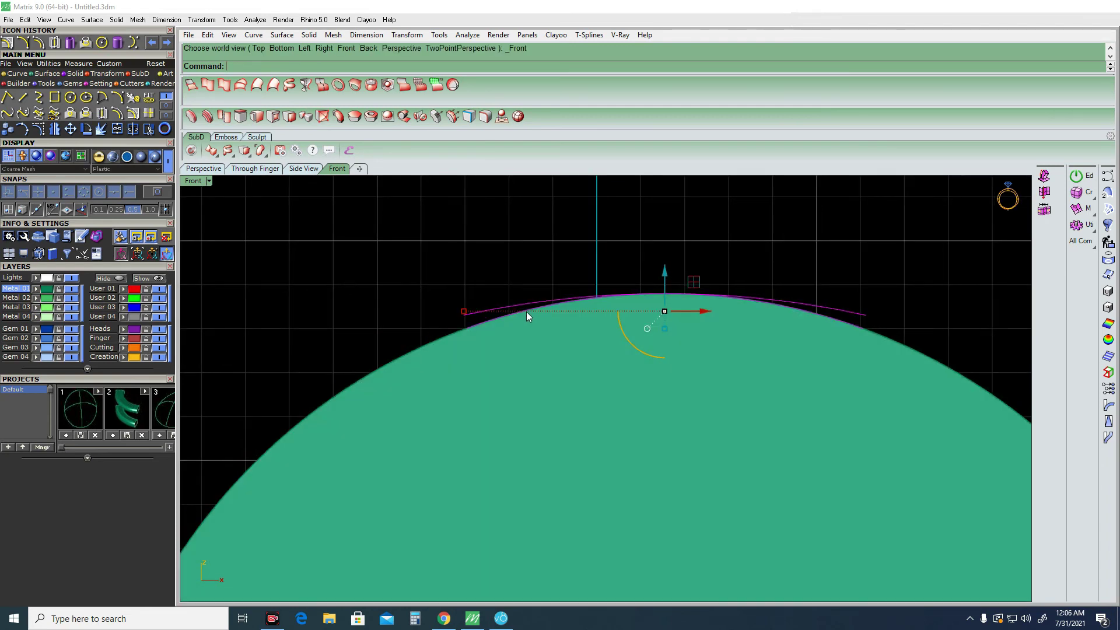
pyautogui.click(493, 310)
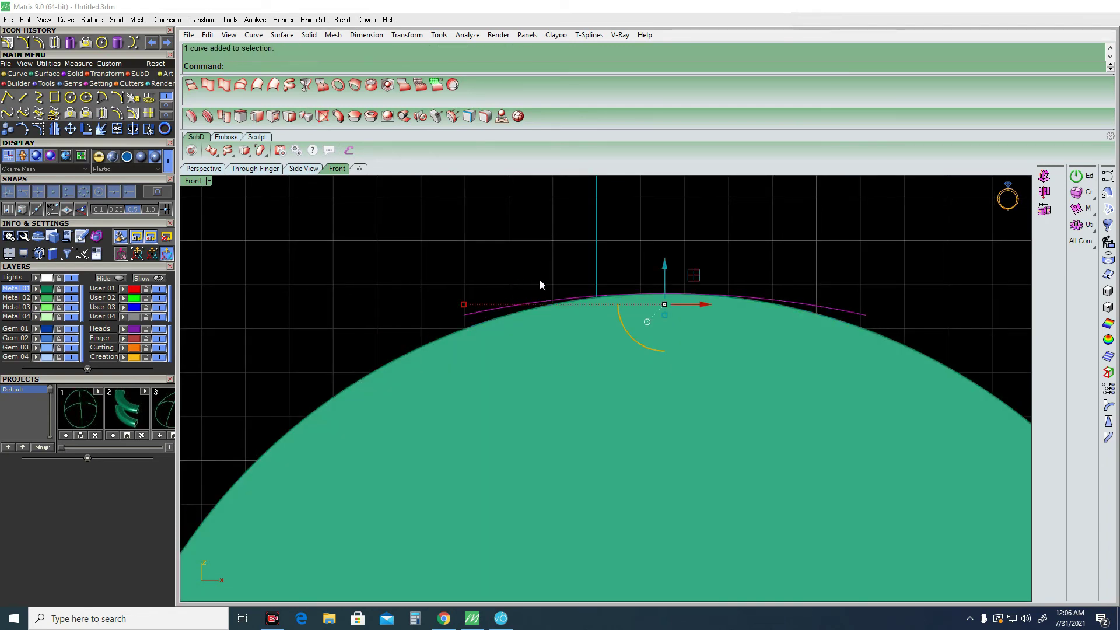
pyautogui.moveTo(540, 278); pyautogui.dragTo(534, 299, button='right')
pyautogui.hotkey('ctrl', 'F3')
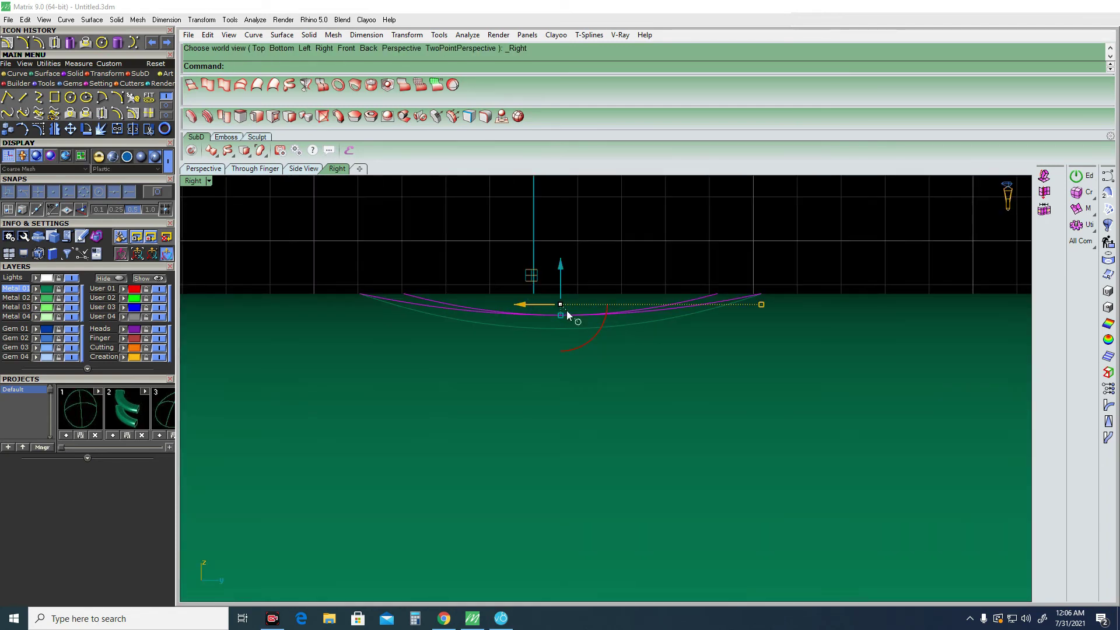
pyautogui.scroll(3, 557, 326)
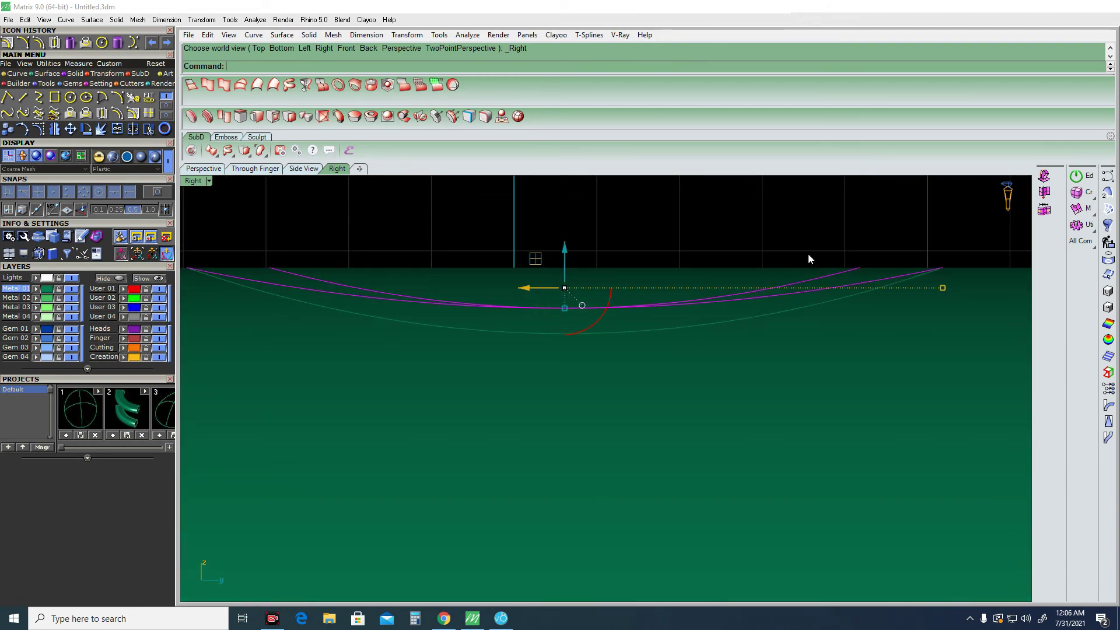
pyautogui.hotkey('ctrl', 'F2')
pyautogui.hotkey('ctrl', 'F3')
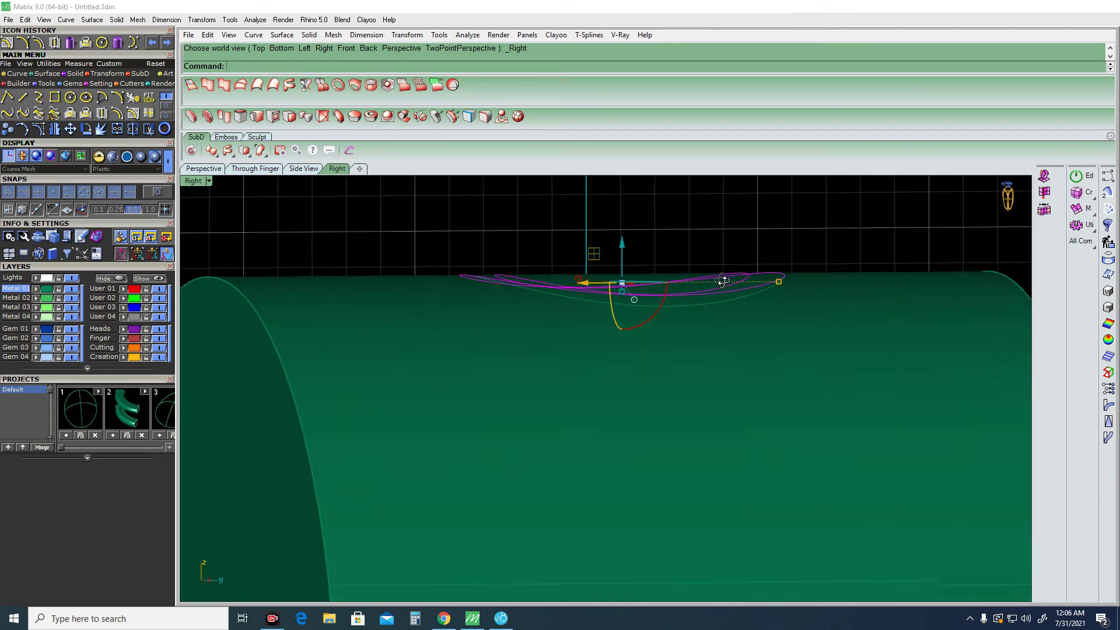
pyautogui.moveTo(627, 290); pyautogui.dragTo(859, 288, button='right')
pyautogui.hotkey('ctrl', 'F1')
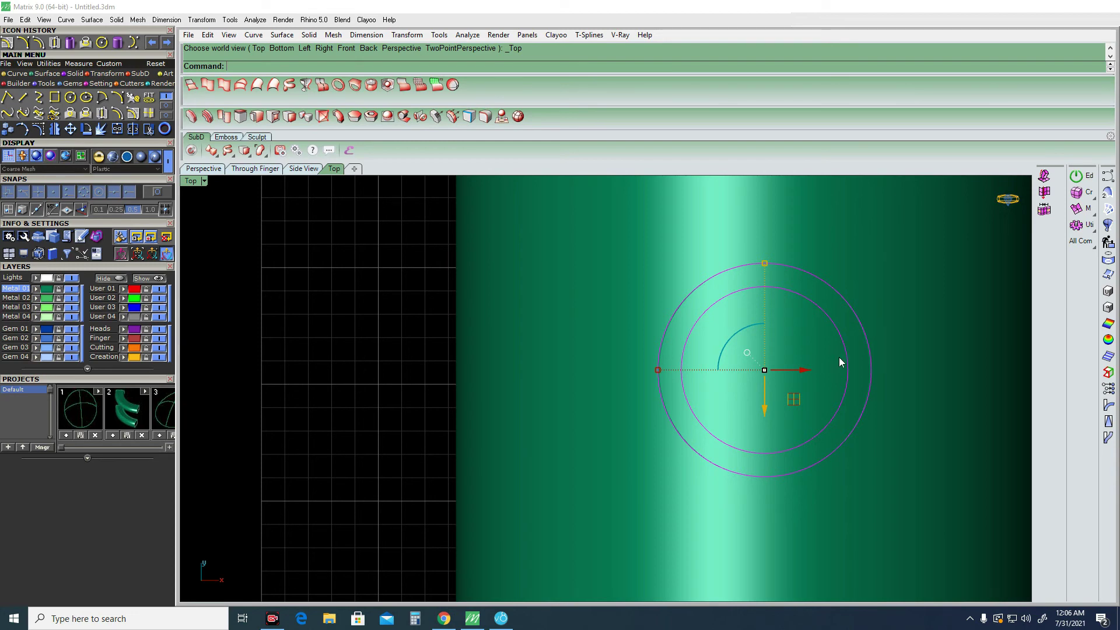
pyautogui.moveTo(812, 456)
pyautogui.keyDown('ctrl'); pyautogui.keyDown('shift'); pyautogui.mouseDown(button='right')
pyautogui.moveTo(789, 244)
pyautogui.moveTo(807, 342)
pyautogui.mouseUp(button='right'); pyautogui.keyUp('shift'); pyautogui.keyUp('ctrl')
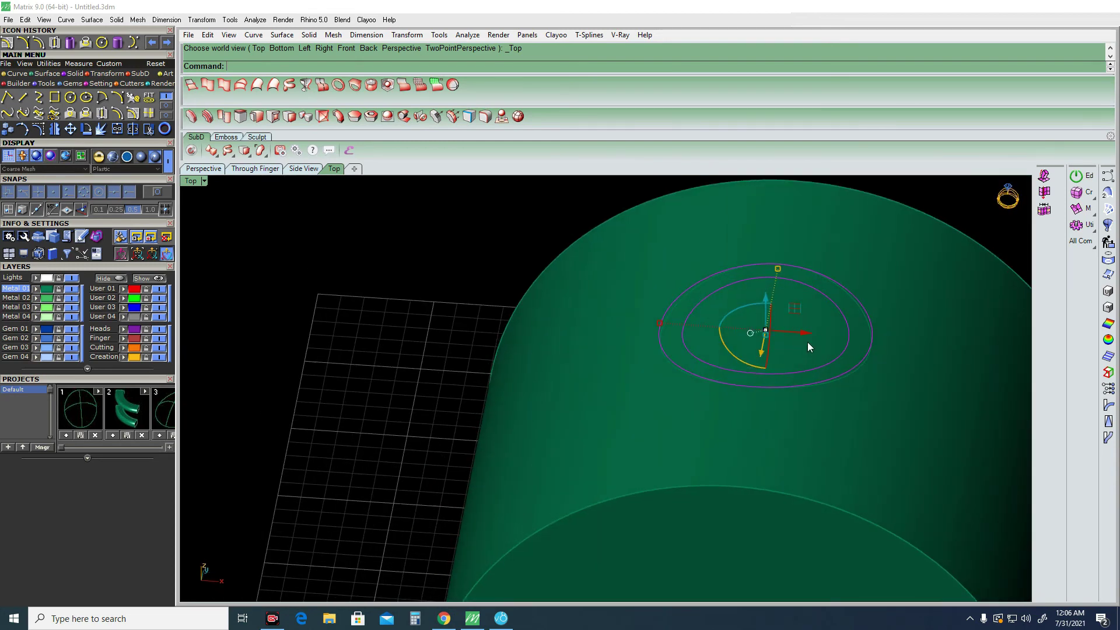
pyautogui.hotkey('ctrl', 'z')
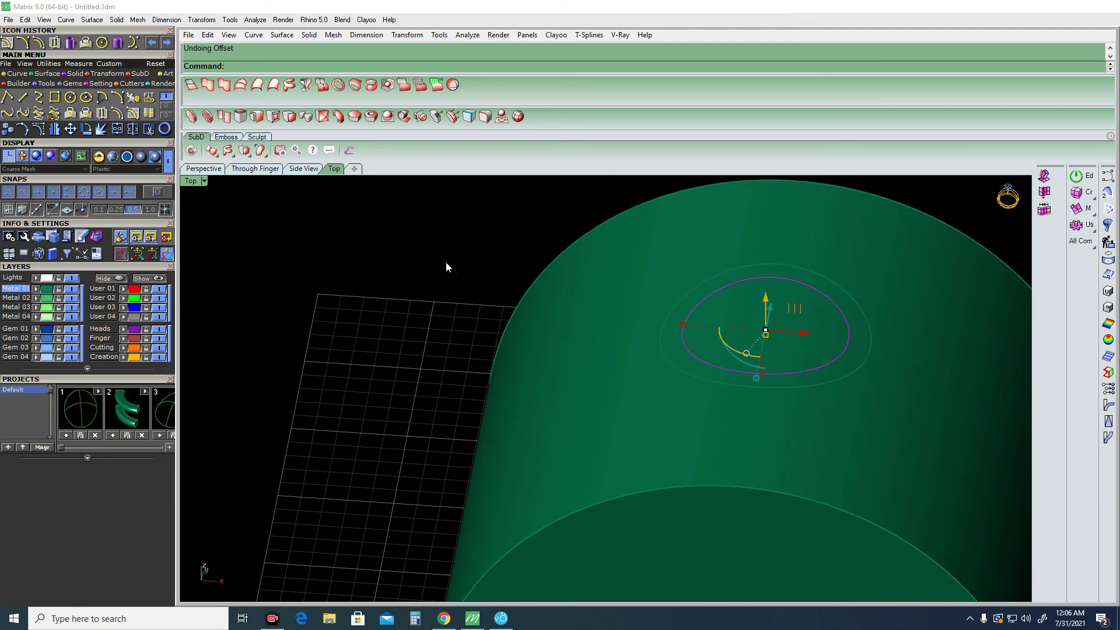
pyautogui.scroll(-2, 954, 337)
pyautogui.moveTo(954, 337); pyautogui.dragTo(904, 349, button='right')
# Delete the top circles together with the cylinder in Front view, then undo to restore the cylinder.
pyautogui.click(904, 369)
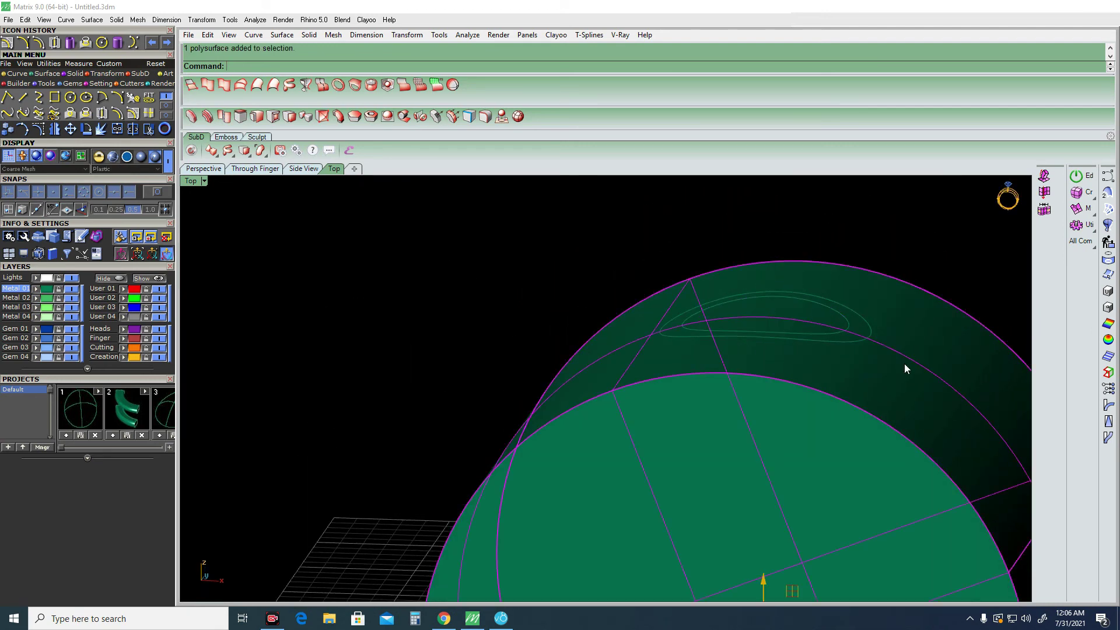
pyautogui.hotkey('ctrl', 'F2')
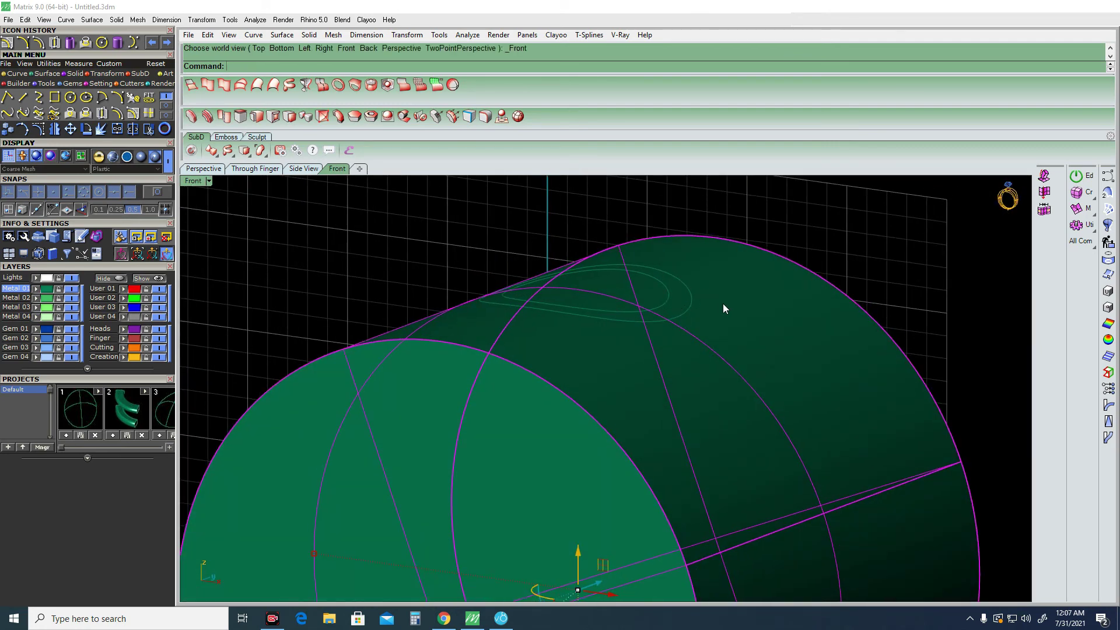
pyautogui.click(680, 204)
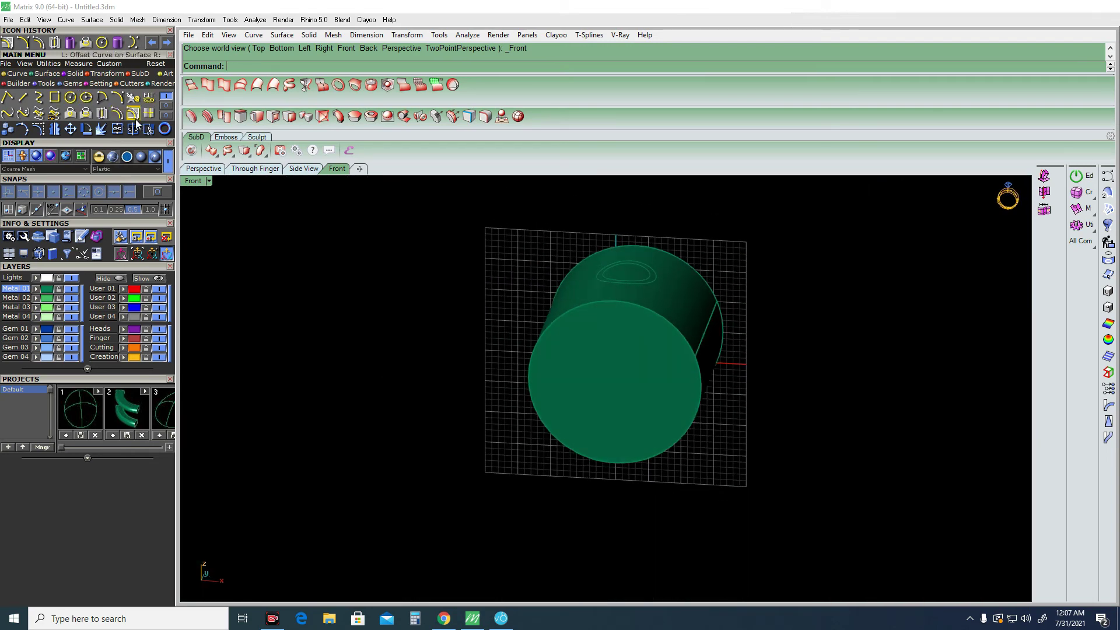
pyautogui.moveTo(537, 215); pyautogui.dragTo(771, 315)
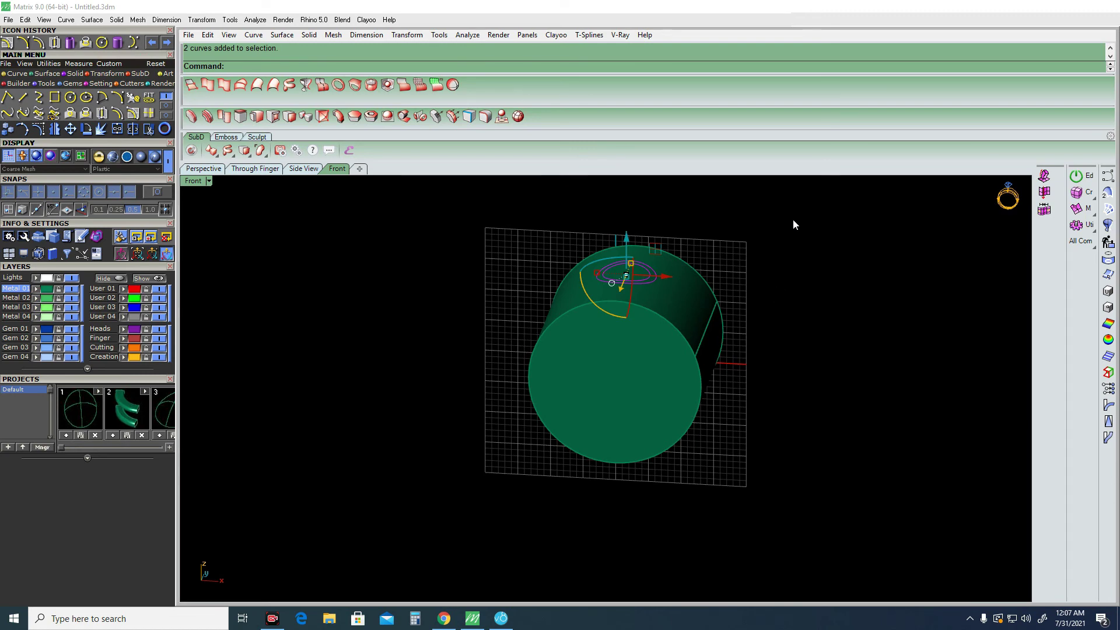
pyautogui.moveTo(792, 225); pyautogui.dragTo(517, 461)
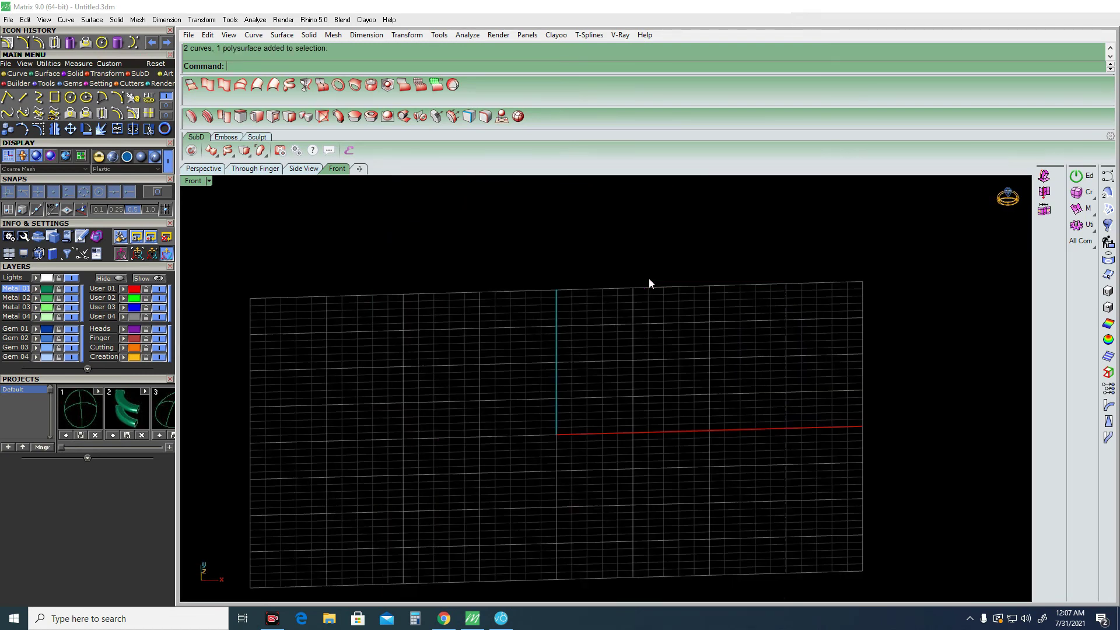
pyautogui.press('Delete')
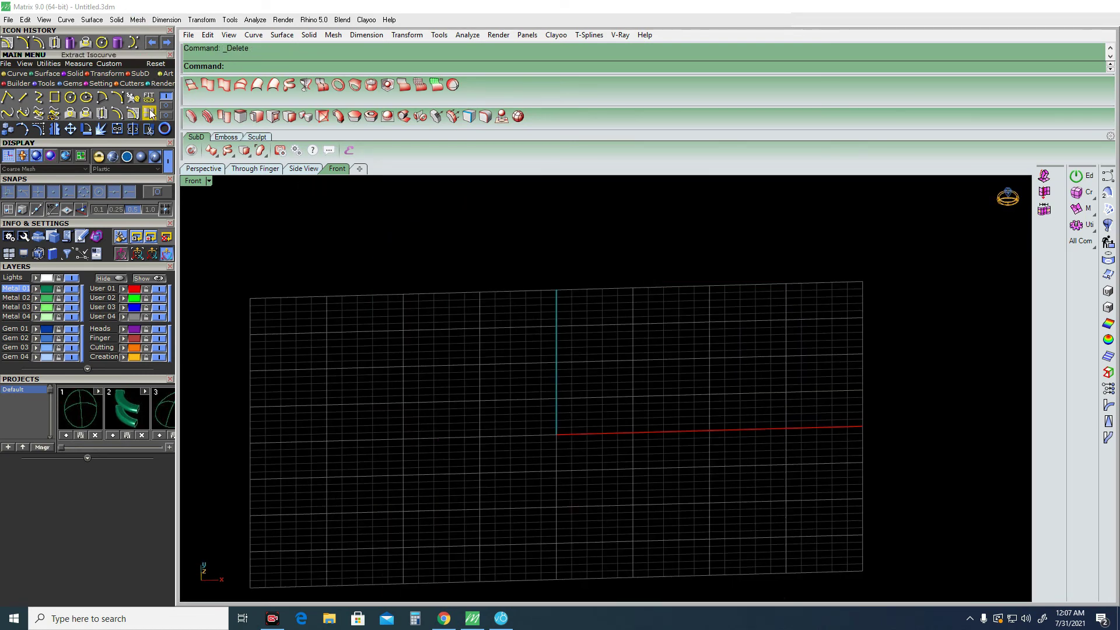
pyautogui.hotkey('ctrl', 'z')
# Delete only the two inner offset circles, leaving the bare cylinder.
pyautogui.moveTo(317, 230); pyautogui.dragTo(690, 393)
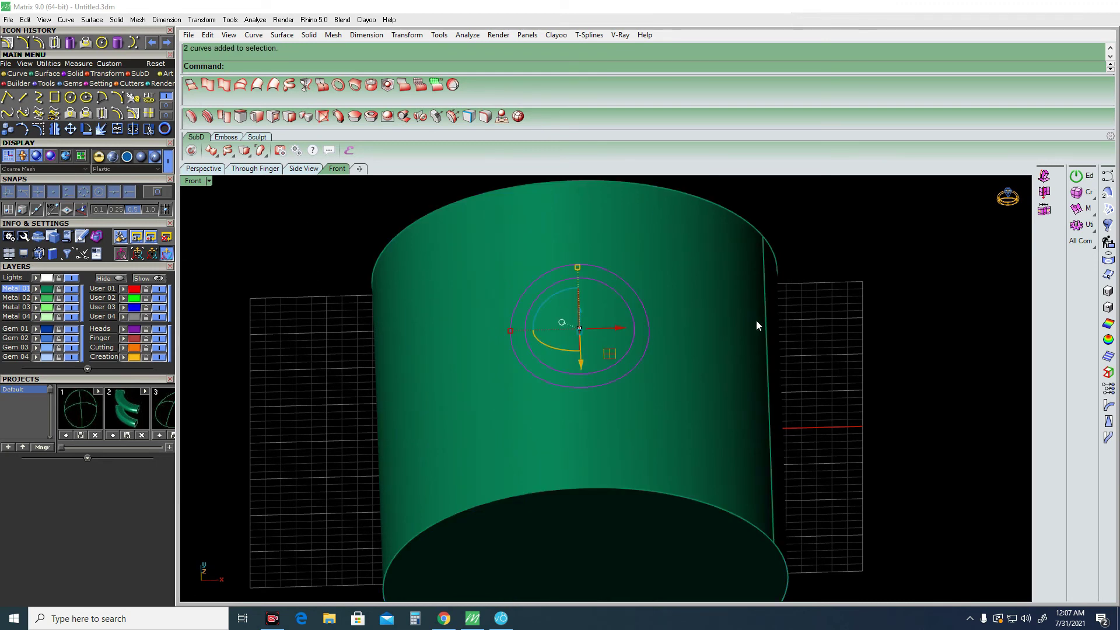
pyautogui.press('Delete')
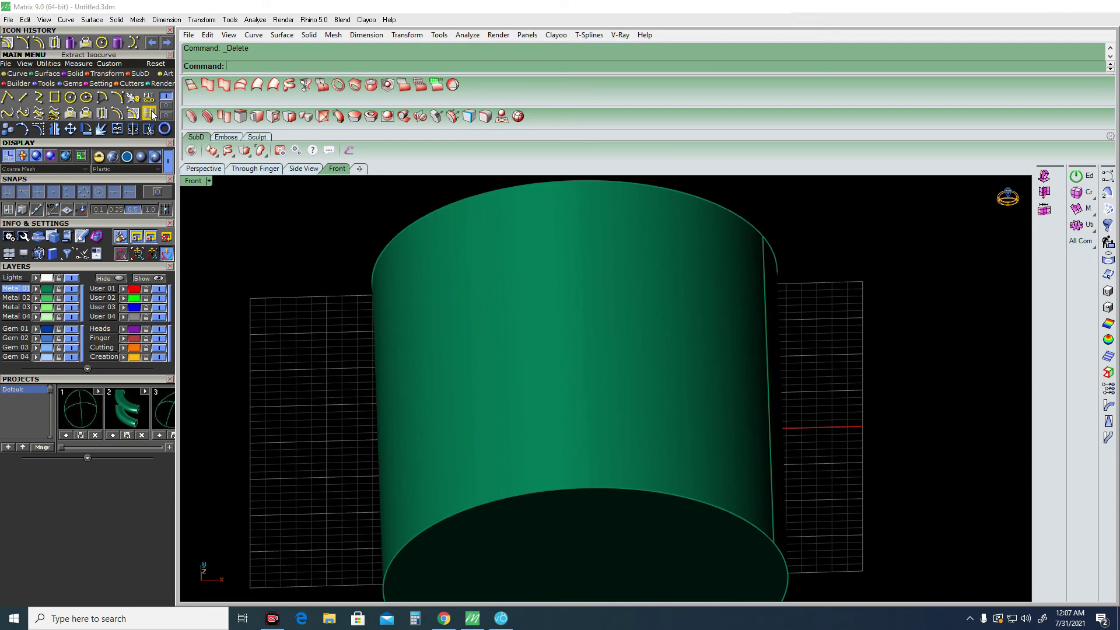
pyautogui.click(152, 110)
pyautogui.scroll(-5, 752, 344)
pyautogui.moveTo(943, 440); pyautogui.dragTo(753, 348, button='right')
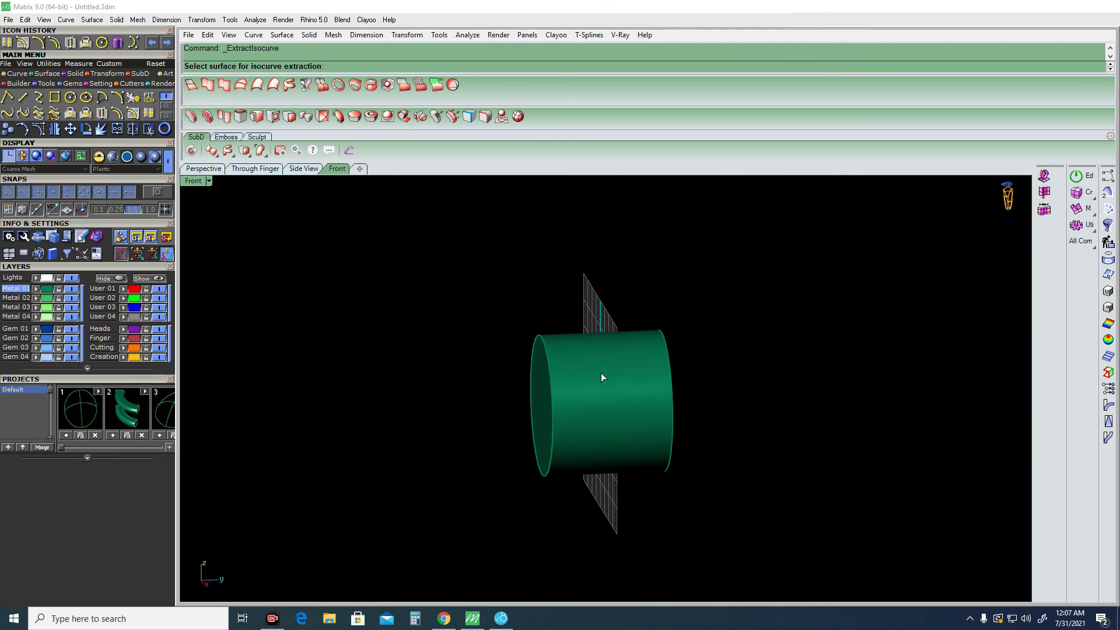
# Extract an isocurve from the cylinder surface in Top view.
pyautogui.hotkey('ctrl', 'F1')
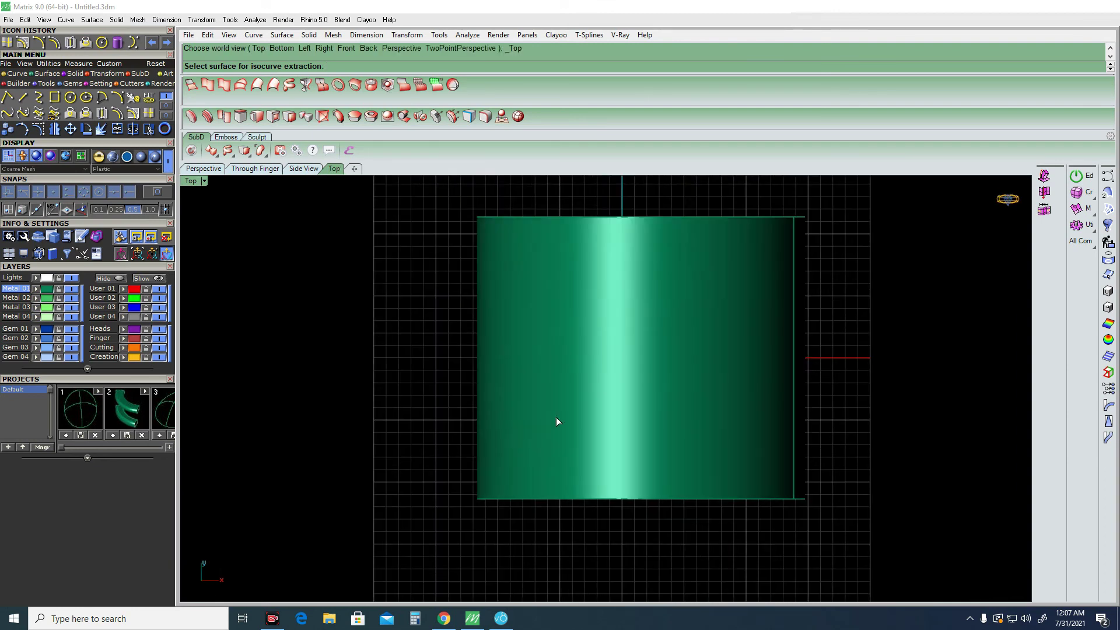
pyautogui.click(596, 345)
pyautogui.click(540, 405)
pyautogui.press('Return')
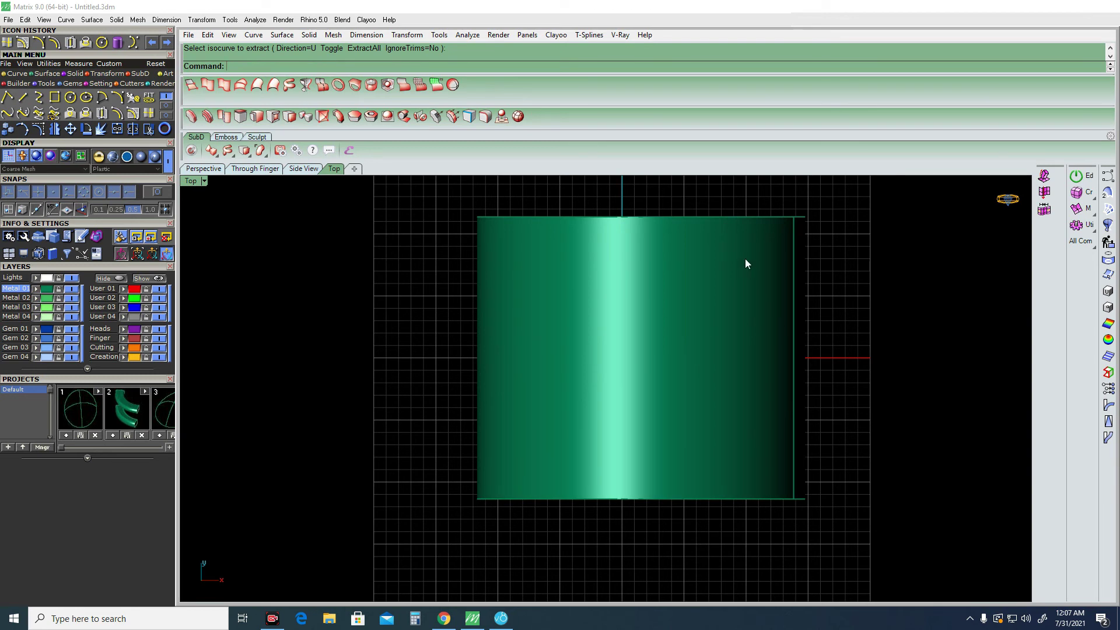
# In Front view, move the cylinder from its centre to the origin (0).
pyautogui.click(723, 307)
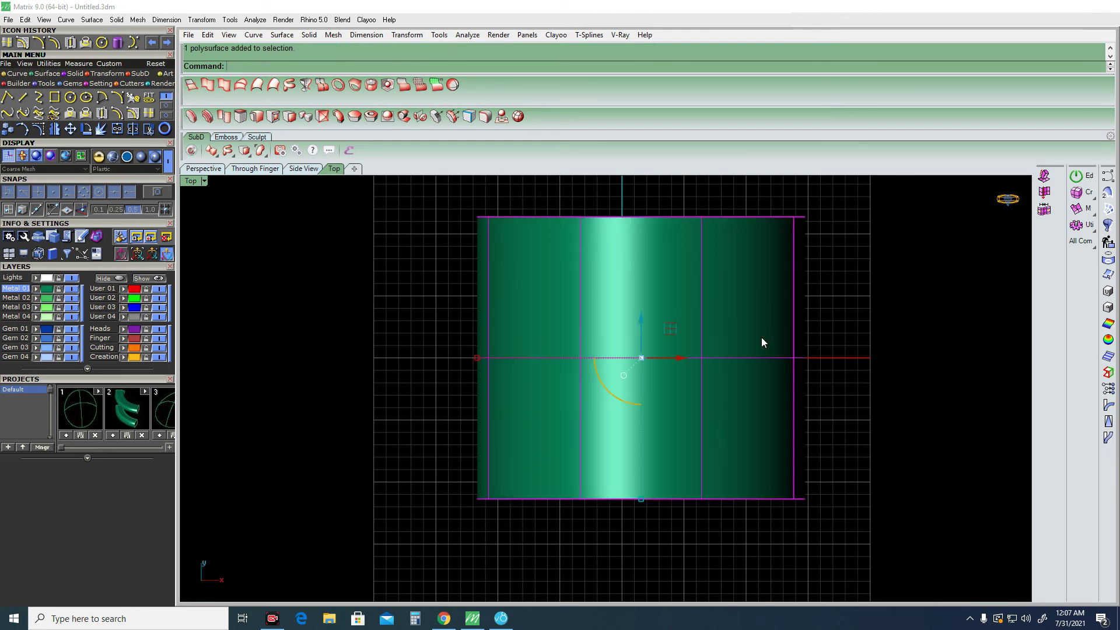
pyautogui.moveTo(720, 415); pyautogui.dragTo(715, 358)
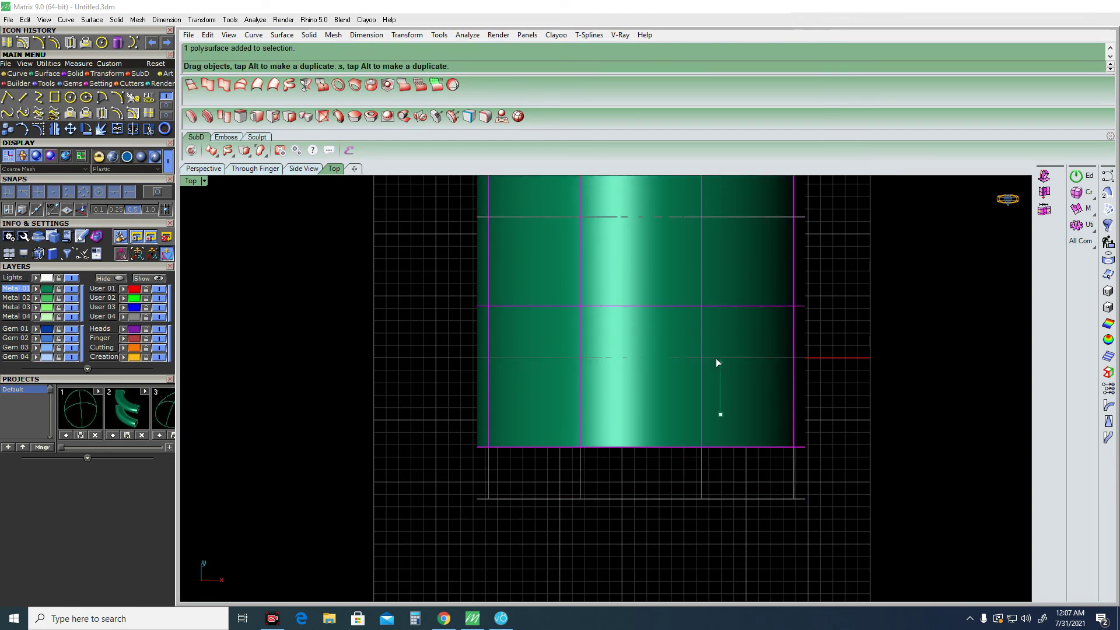
pyautogui.hotkey('ctrl', 'z')
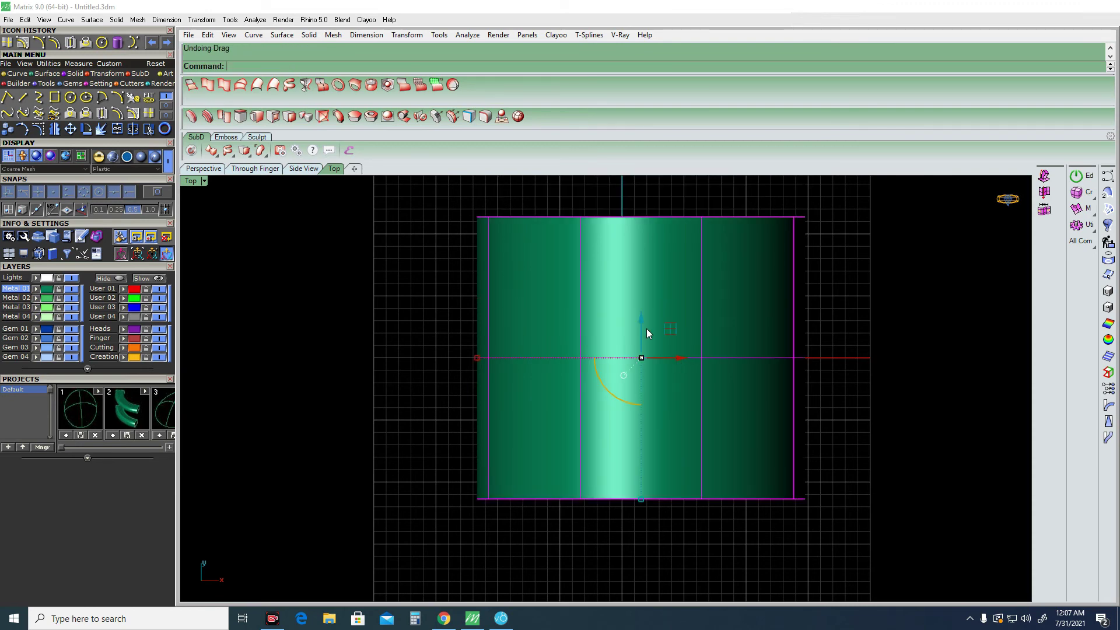
pyautogui.hotkey('ctrl', 'F2')
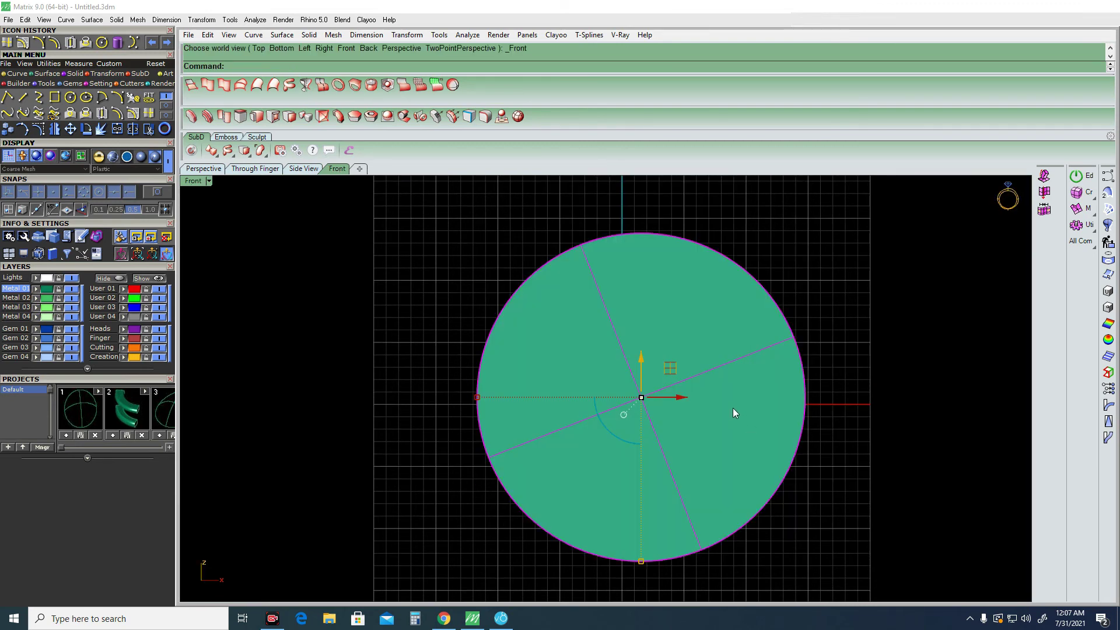
pyautogui.press('alt')
pyautogui.click(657, 396)
pyautogui.click(641, 397)
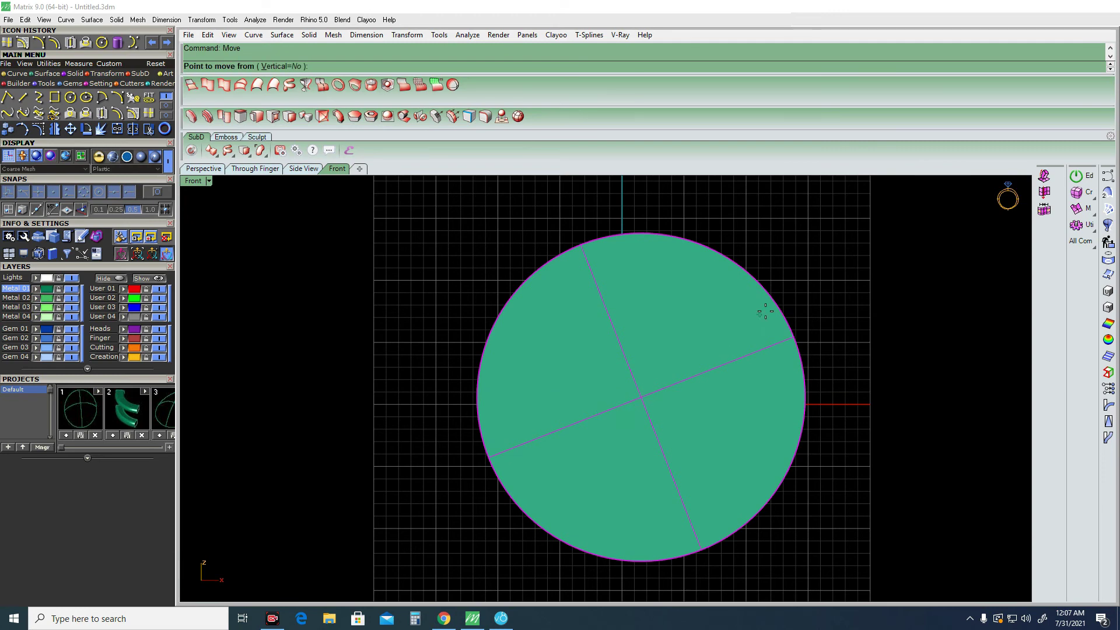
pyautogui.write('0')
pyautogui.press('Return')
# In Top view, drag the cylinder up and to the right of the origin.
pyautogui.hotkey('ctrl', 'F1')
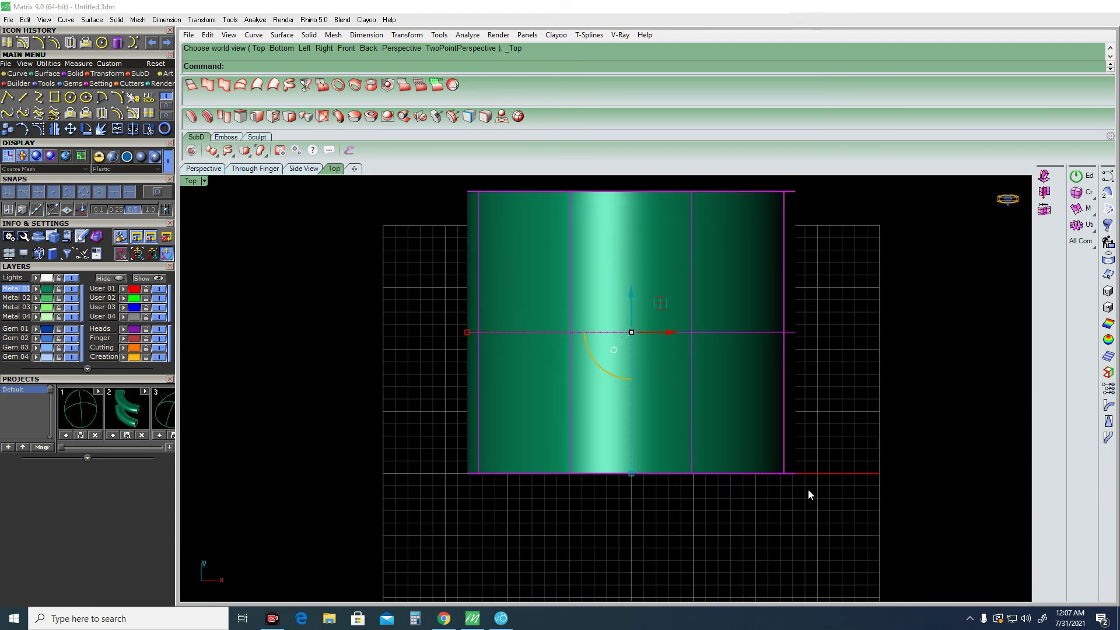
pyautogui.scroll(-4, 733, 351)
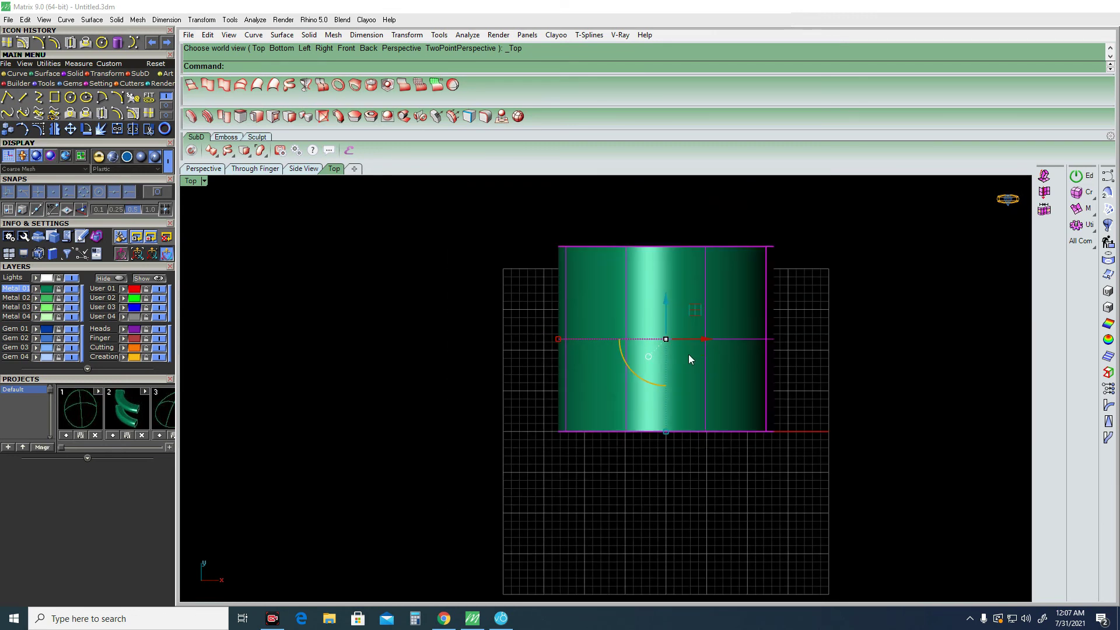
pyautogui.moveTo(689, 354); pyautogui.dragTo(695, 432)
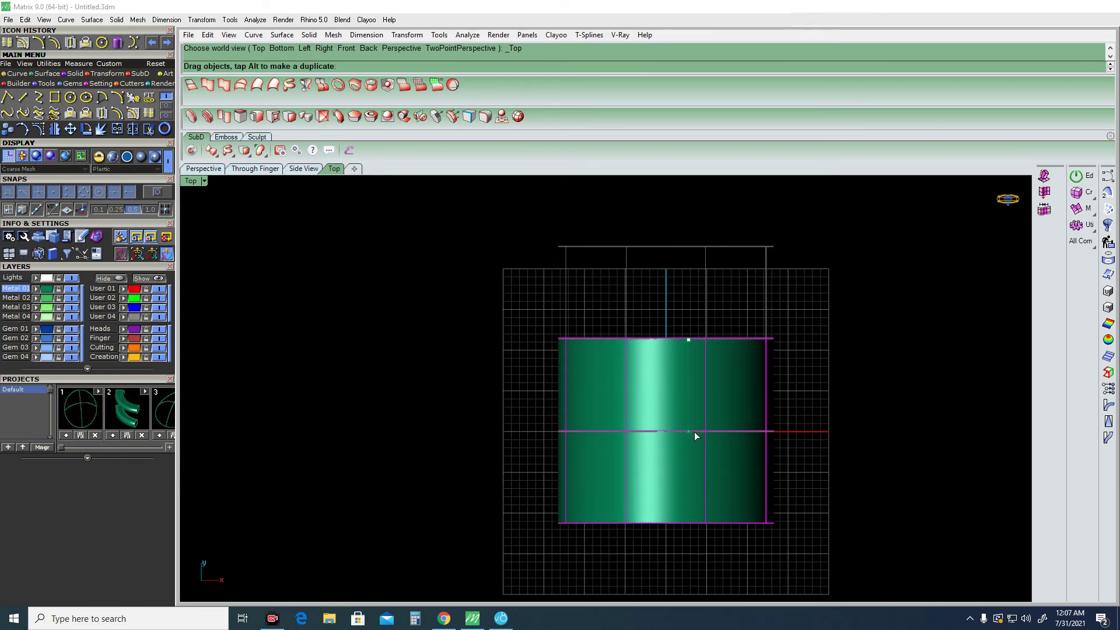
pyautogui.moveTo(694, 431); pyautogui.dragTo(694, 432)
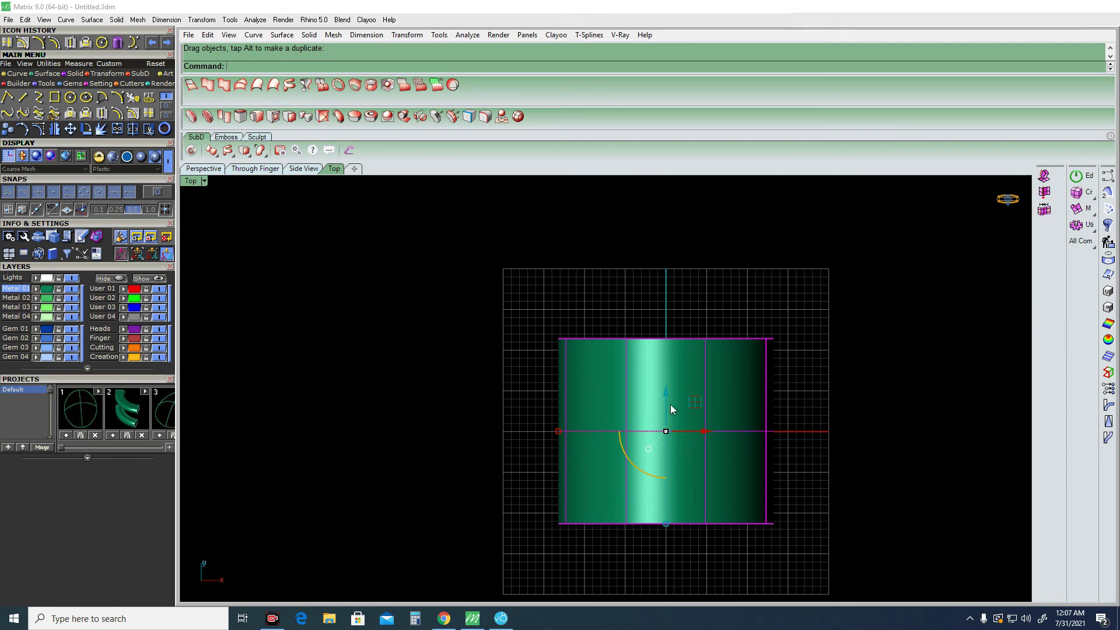
pyautogui.press('F6')
pyautogui.press('F5')
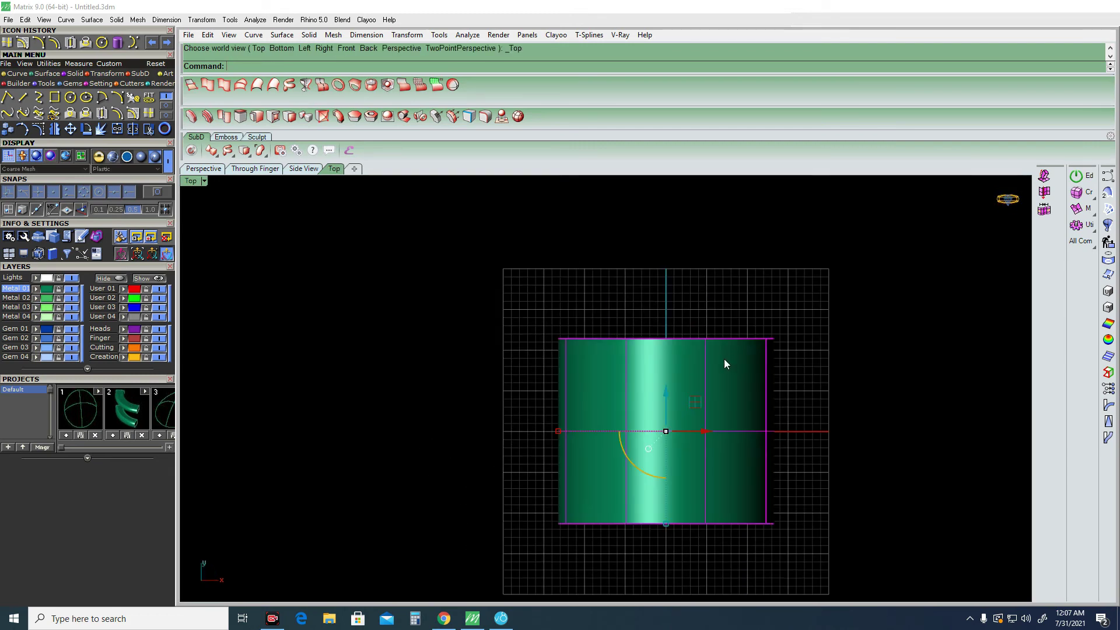
pyautogui.moveTo(796, 393); pyautogui.dragTo(694, 375, button='right')
pyautogui.moveTo(601, 376); pyautogui.dragTo(744, 258)
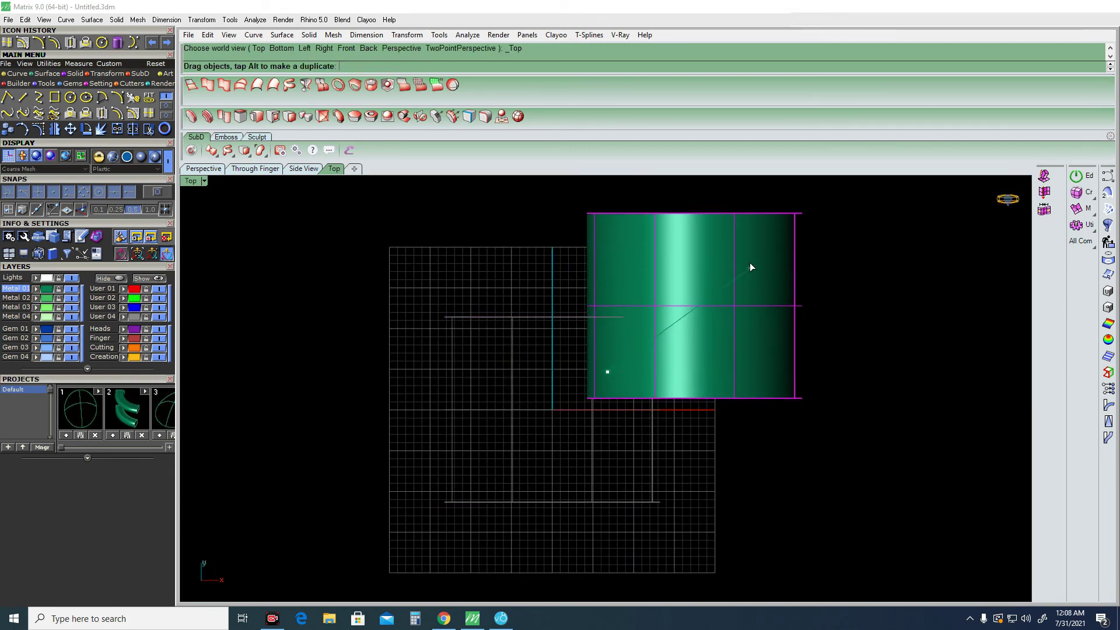
# Deselect the cylinder and pan the Top view to reframe it.
pyautogui.moveTo(796, 280); pyautogui.dragTo(732, 404, button='right')
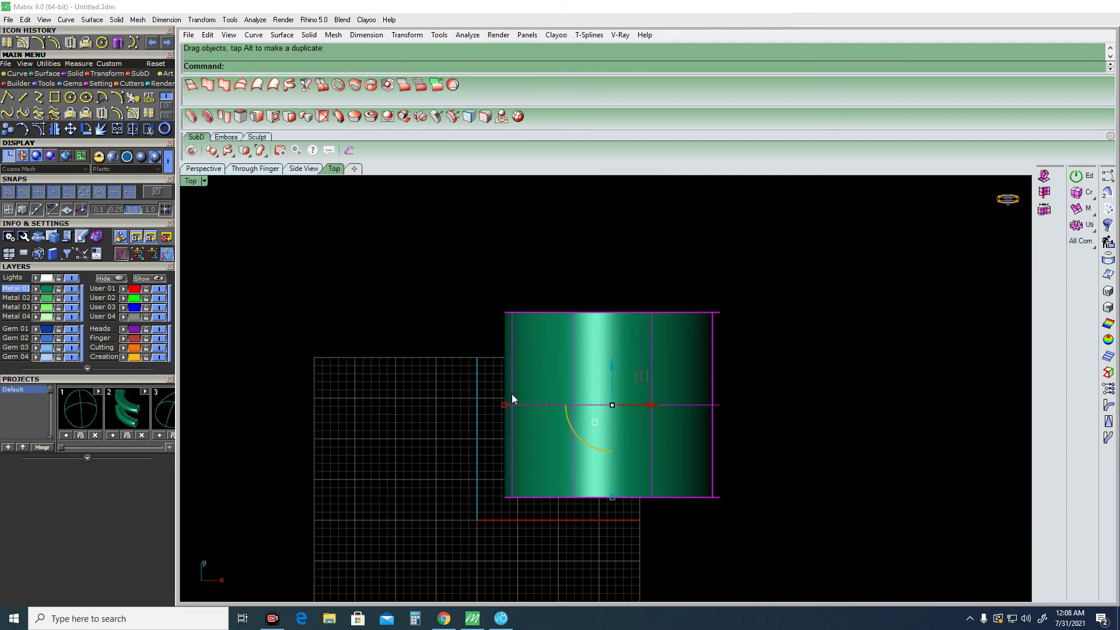
pyautogui.moveTo(646, 406); pyautogui.dragTo(629, 390, button='right')
pyautogui.press('Escape')
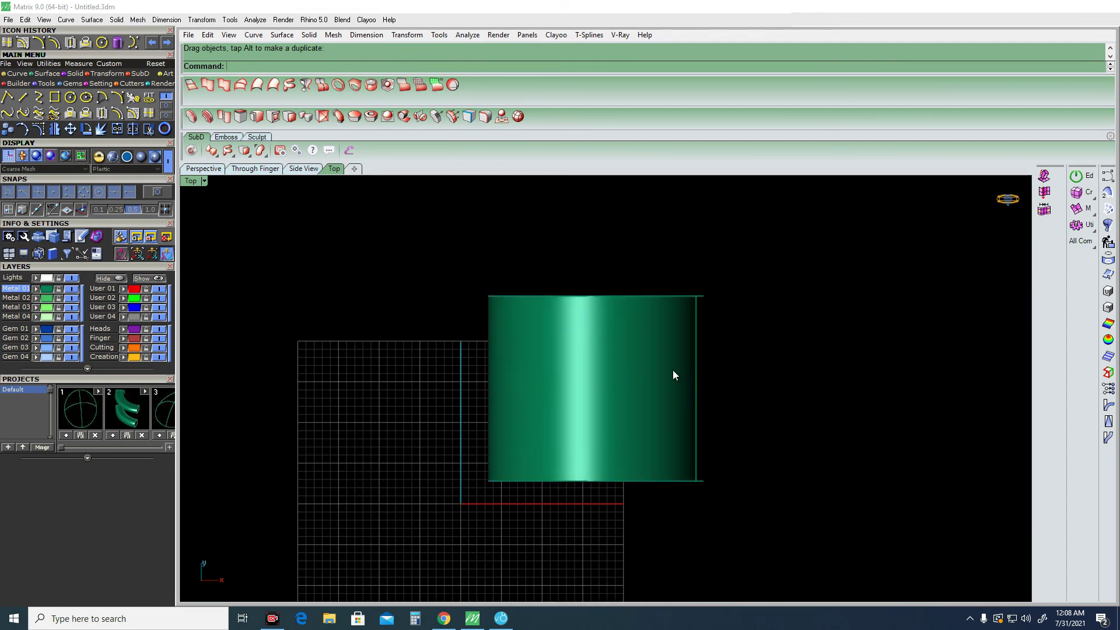
pyautogui.scroll(5, 673, 375)
pyautogui.scroll(-5, 663, 375)
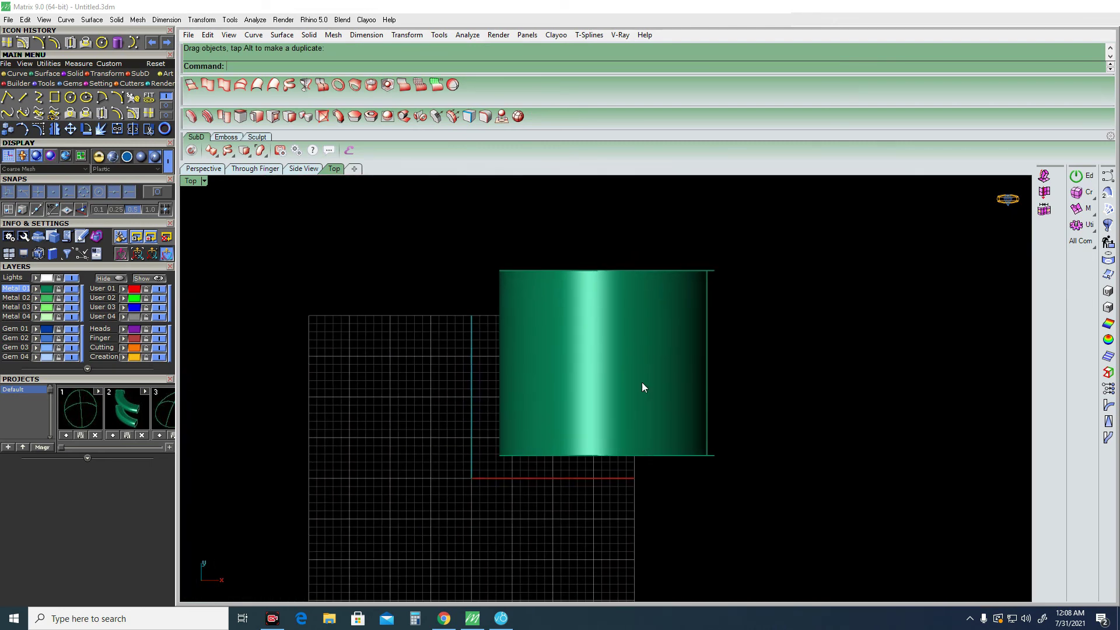
pyautogui.moveTo(656, 373); pyautogui.dragTo(648, 394, button='right')
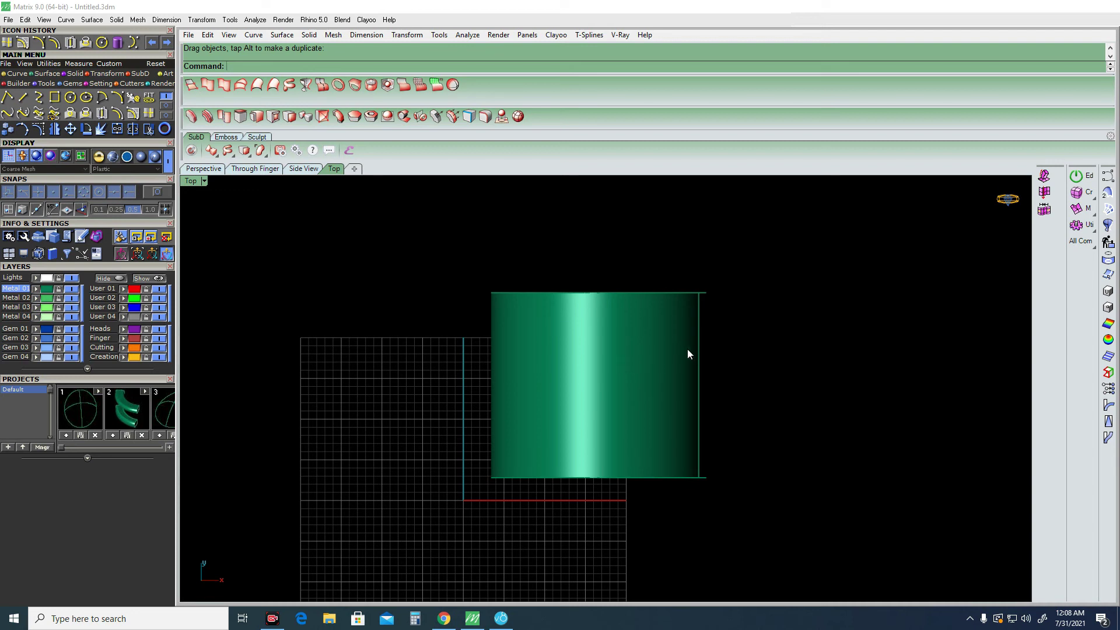
pyautogui.moveTo(687, 354); pyautogui.dragTo(678, 396, button='right')
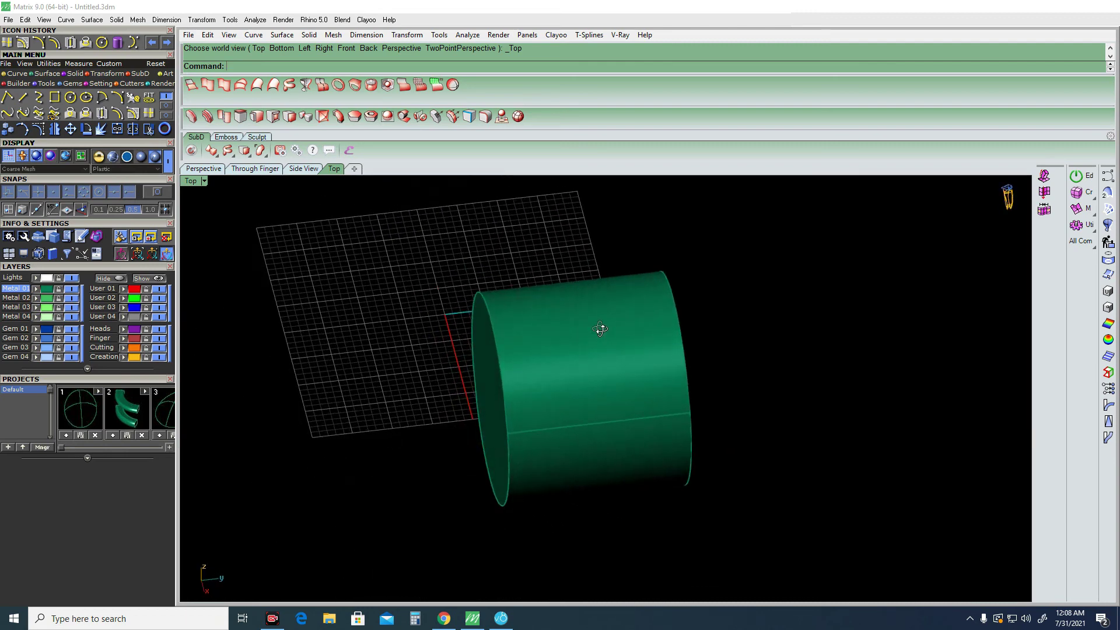
pyautogui.moveTo(605, 328)
pyautogui.mouseDown(button='right')
pyautogui.moveTo(659, 374)
pyautogui.moveTo(645, 417)
pyautogui.moveTo(592, 368)
pyautogui.moveTo(665, 358)
pyautogui.mouseUp(button='right')
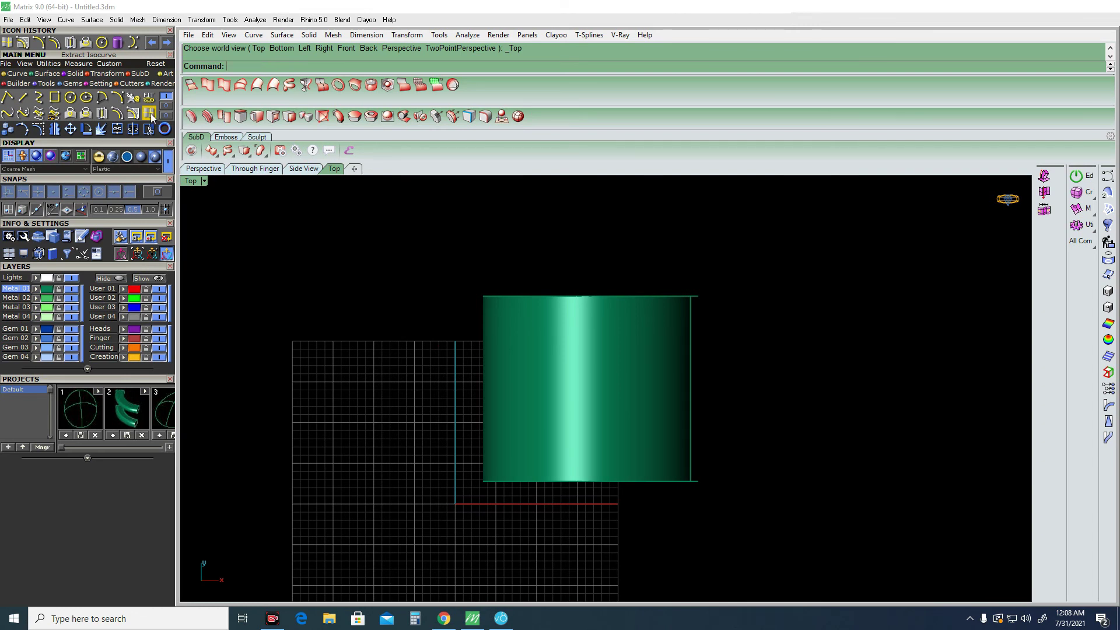
# Run Extract Isocurve and pick the cylinder surface in a tilted 3-D view.
pyautogui.click(150, 113)
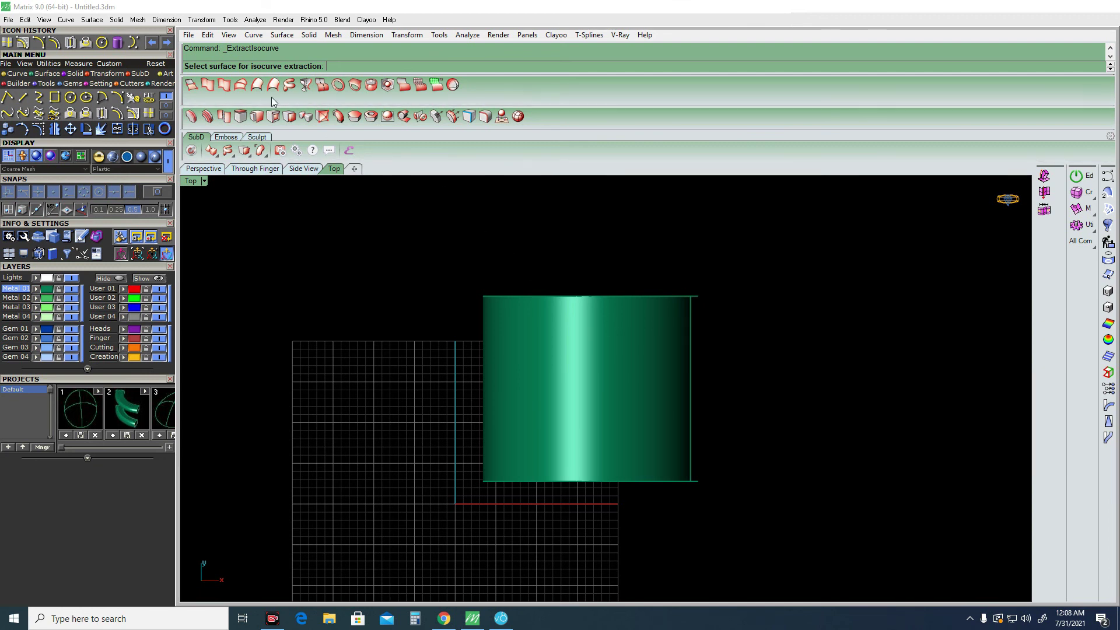
pyautogui.moveTo(736, 411)
pyautogui.keyDown('ctrl'); pyautogui.keyDown('shift'); pyautogui.mouseDown(button='right')
pyautogui.moveTo(655, 370)
pyautogui.moveTo(624, 378)
pyautogui.mouseUp(button='right'); pyautogui.keyUp('shift'); pyautogui.keyUp('ctrl')
pyautogui.click(625, 376)
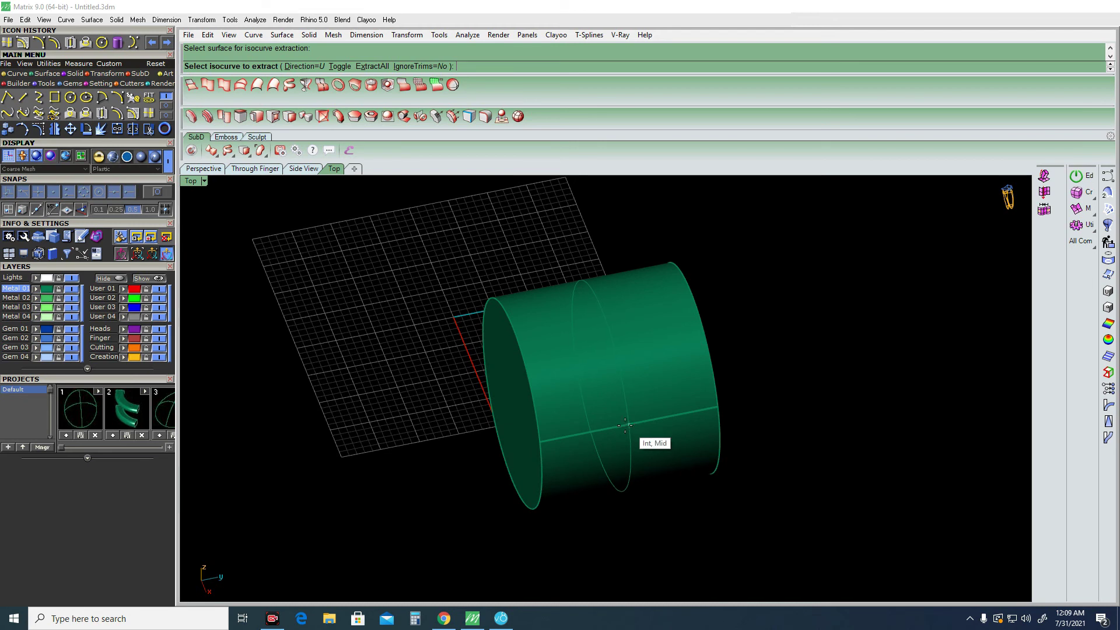
pyautogui.hotkey('ctrl', 'c')
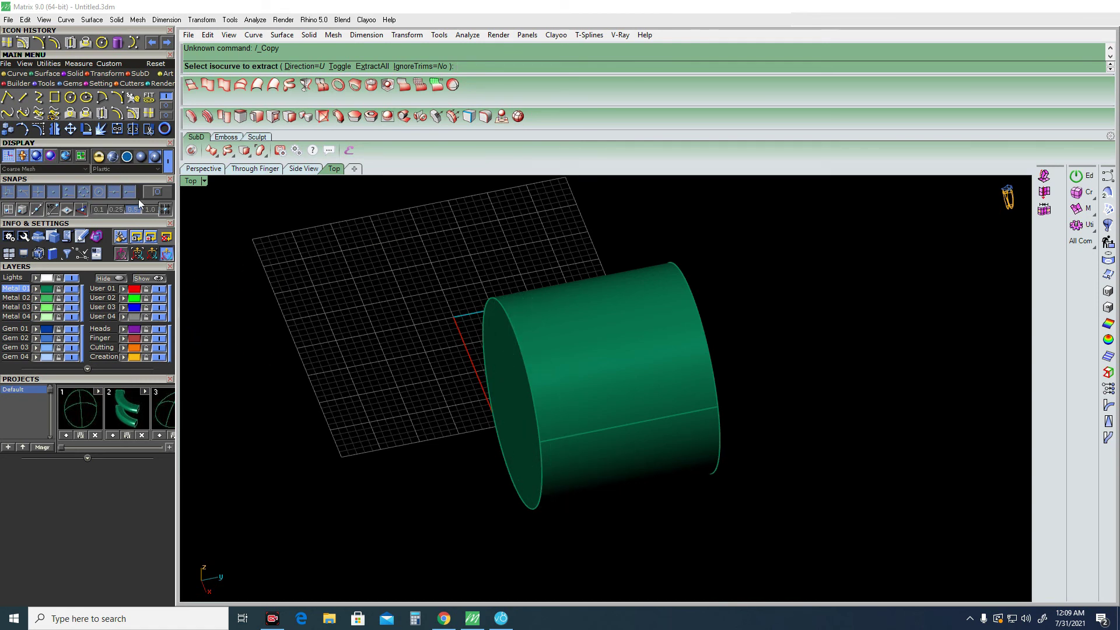
# Toggle object snapping on and back off so cylinder picks land freely.
pyautogui.click(155, 192)
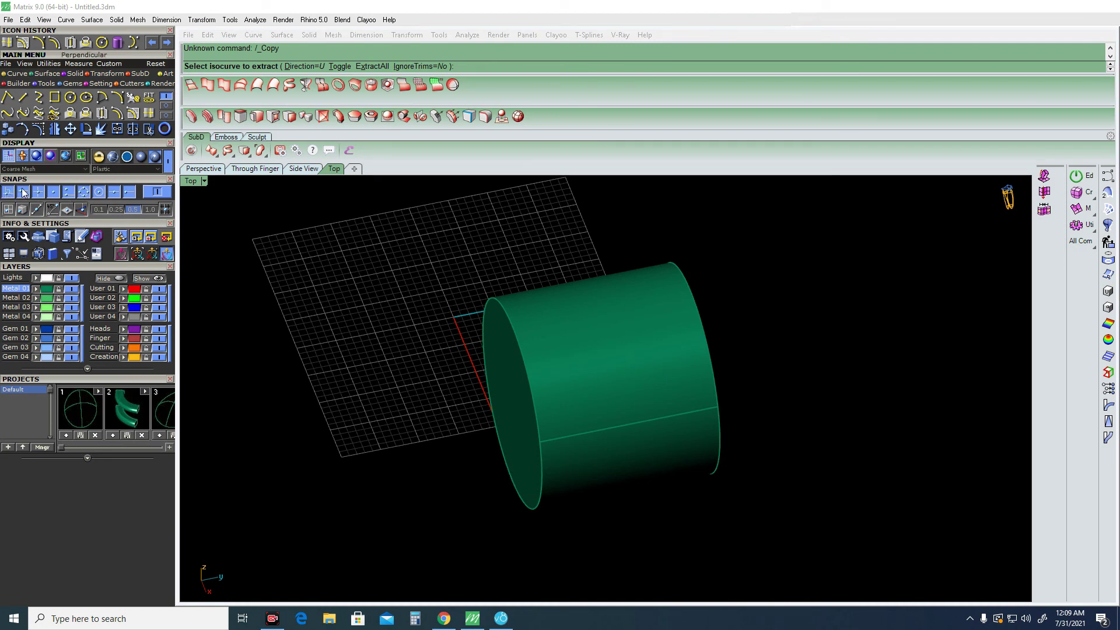
pyautogui.click(155, 193)
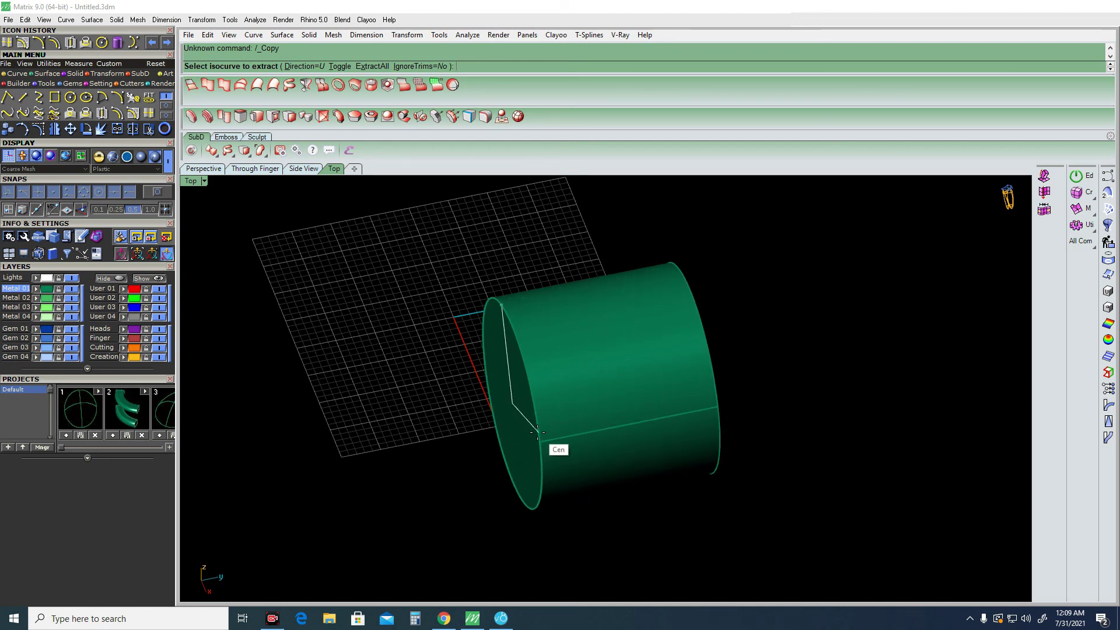
# Extract a U-direction ring isocurve around the cylinder, checking its position in Top and orbited views.
pyautogui.scroll(2, 640, 434)
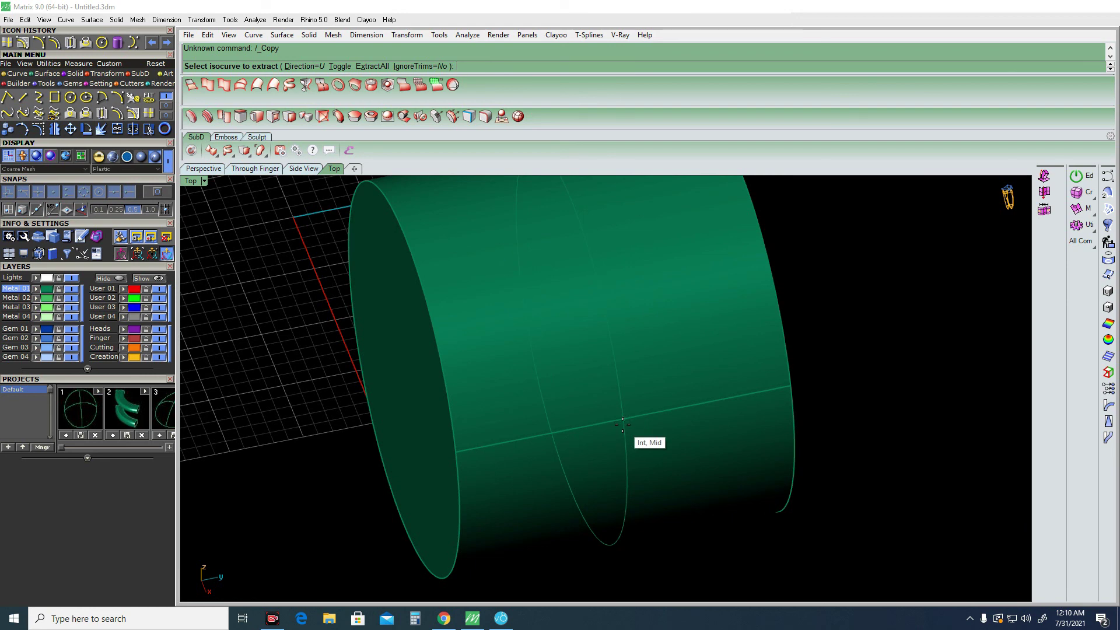
pyautogui.click(623, 424)
pyautogui.scroll(-2, 726, 435)
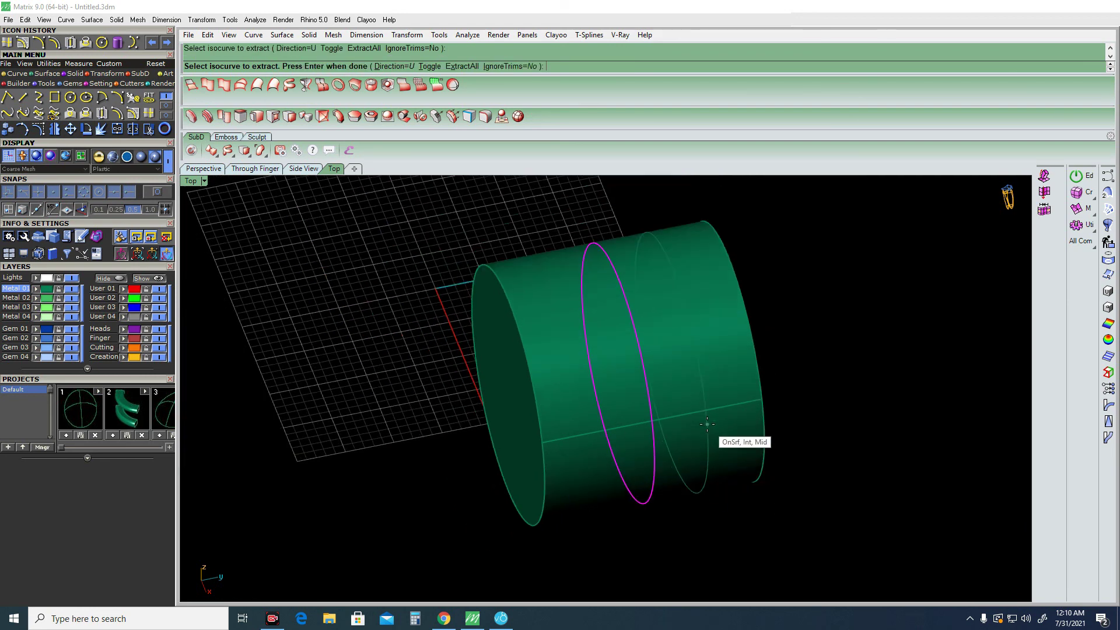
pyautogui.hotkey('ctrl', 'F1')
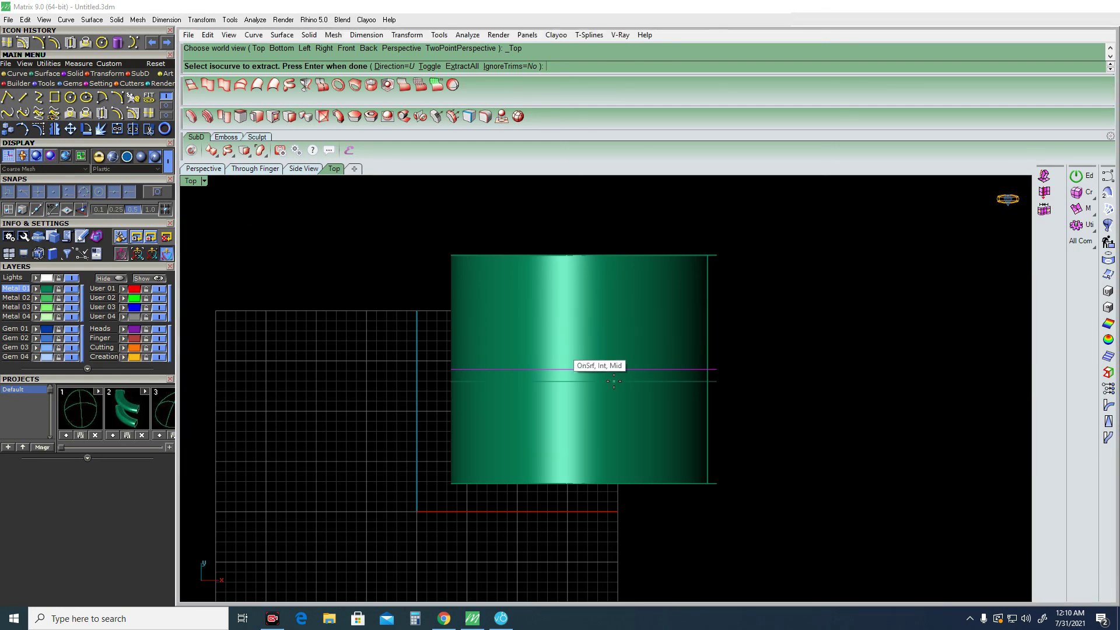
pyautogui.moveTo(578, 374)
pyautogui.keyDown('ctrl'); pyautogui.keyDown('shift'); pyautogui.mouseDown(button='right')
pyautogui.moveTo(694, 425)
pyautogui.moveTo(583, 307)
pyautogui.mouseUp(button='right'); pyautogui.keyUp('shift'); pyautogui.keyUp('ctrl')
pyautogui.moveTo(647, 341)
pyautogui.keyDown('ctrl'); pyautogui.keyDown('shift'); pyautogui.mouseDown(button='right')
pyautogui.moveTo(612, 373)
pyautogui.moveTo(709, 421)
pyautogui.mouseUp(button='right'); pyautogui.keyUp('shift'); pyautogui.keyUp('ctrl')
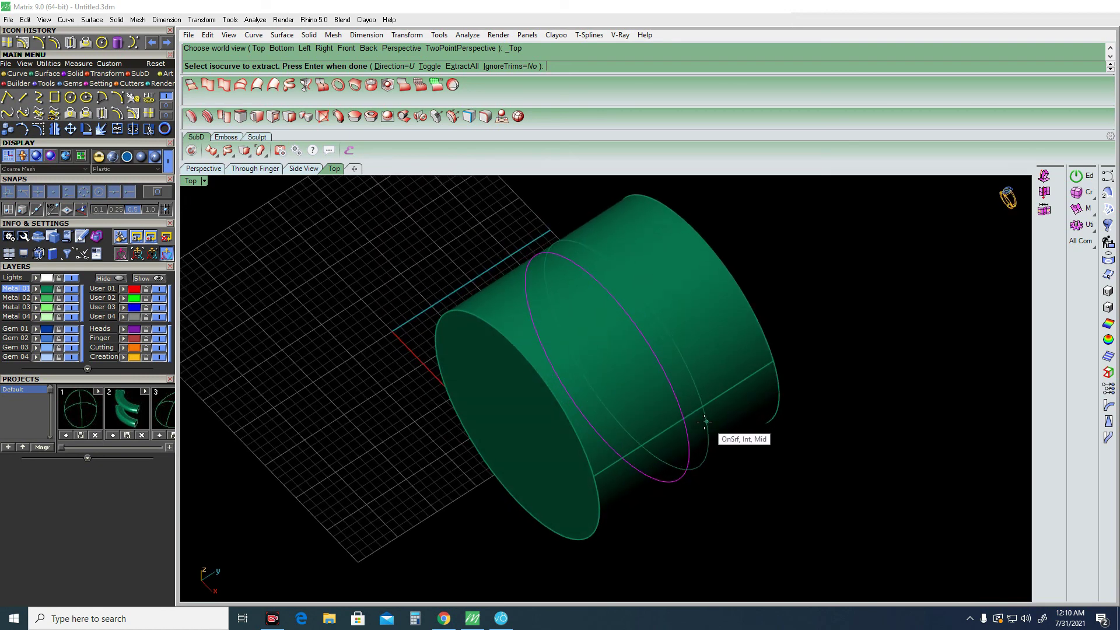
pyautogui.click(690, 415)
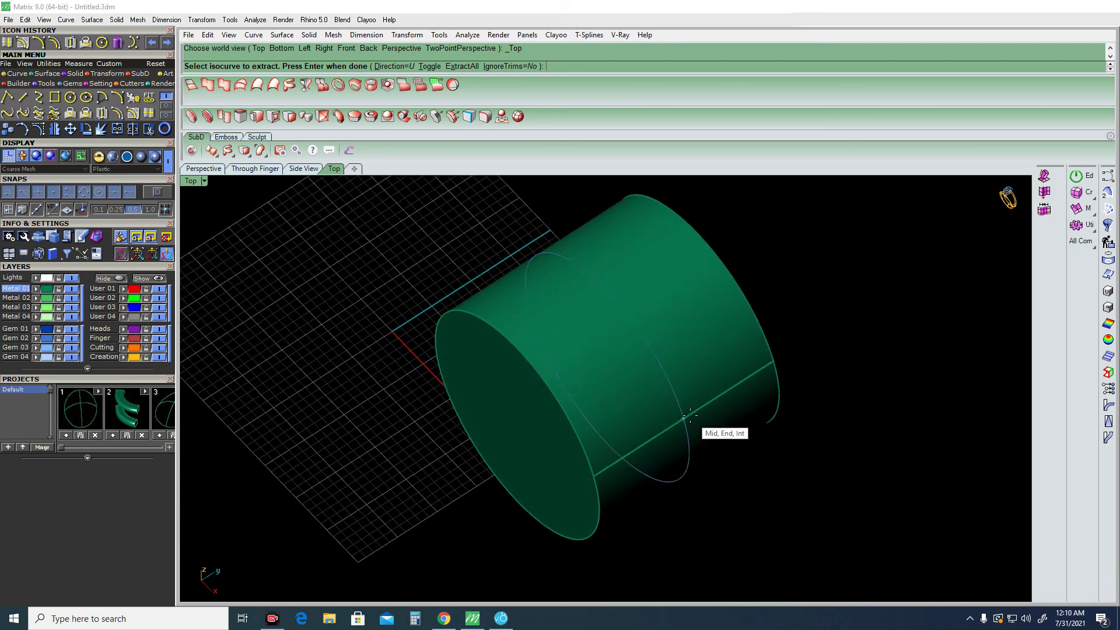
pyautogui.click(690, 415)
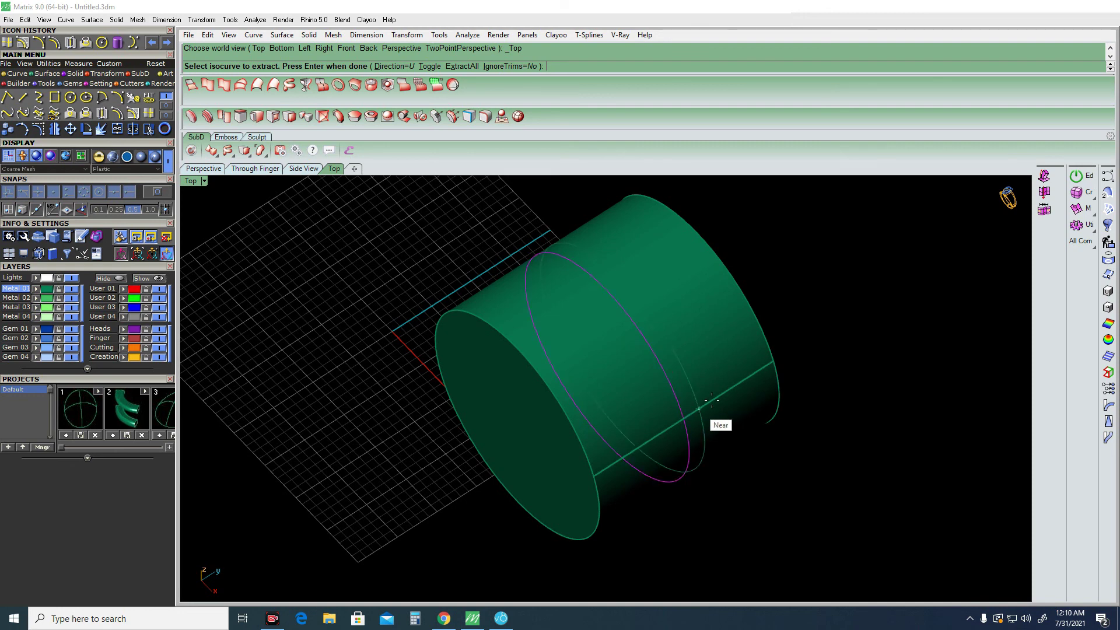
pyautogui.press('Return')
pyautogui.press('Return')
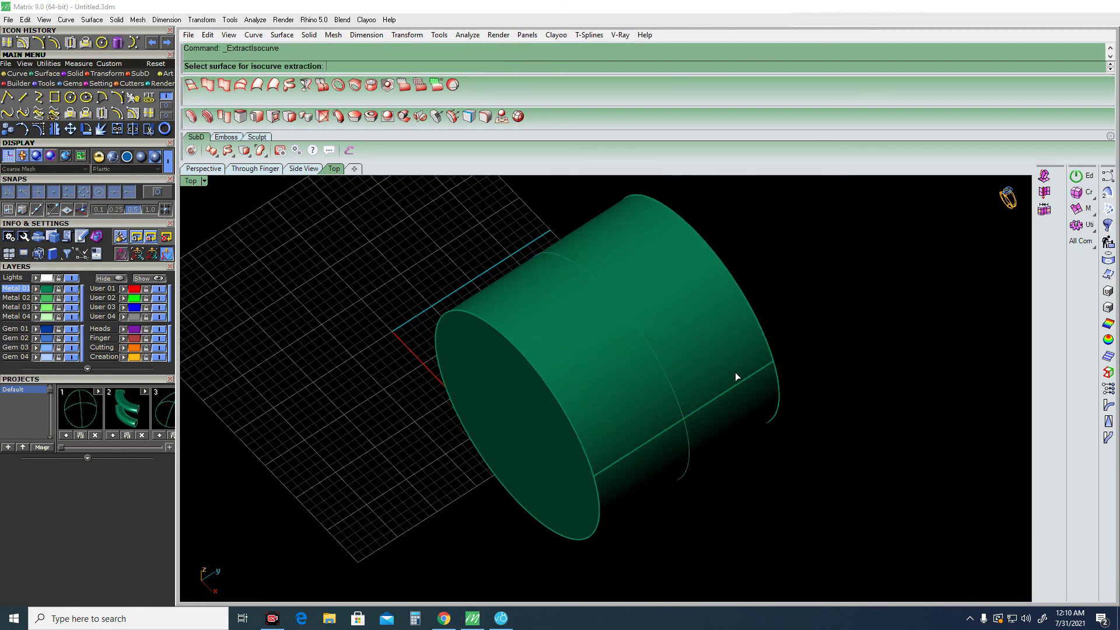
# Inspect the cylinder in flat and tilted Top and Right views.
pyautogui.press('Home')
pyautogui.press('Escape')
pyautogui.keyDown('ctrl'); pyautogui.keyDown('shift'); pyautogui.moveTo(754, 420); pyautogui.dragTo(683, 411, button='right'); pyautogui.keyUp('shift'); pyautogui.keyUp('ctrl')
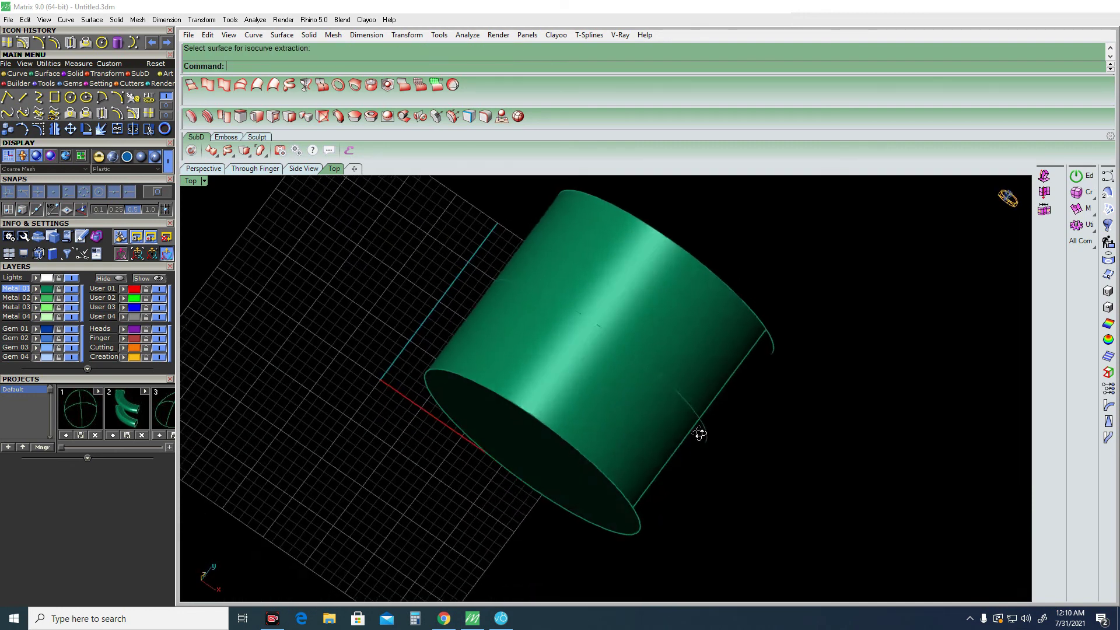
pyautogui.press('Home')
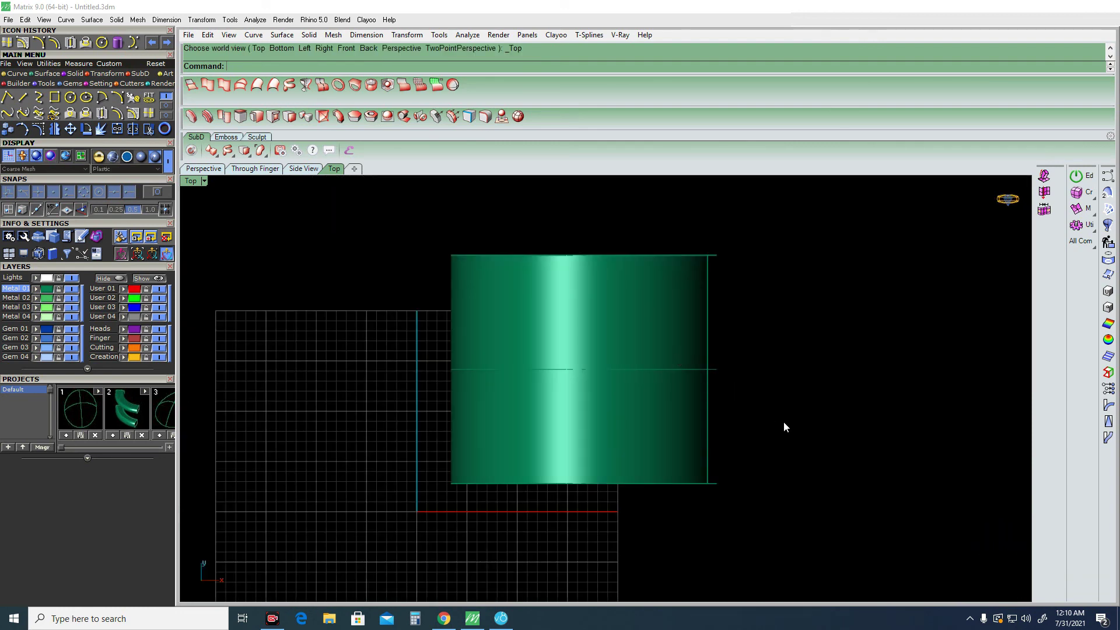
pyautogui.moveTo(782, 421)
pyautogui.keyDown('ctrl'); pyautogui.keyDown('shift'); pyautogui.mouseDown(button='right')
pyautogui.moveTo(676, 370)
pyautogui.moveTo(682, 387)
pyautogui.mouseUp(button='right'); pyautogui.keyUp('shift'); pyautogui.keyUp('ctrl')
pyautogui.hotkey('ctrl', 'F3')
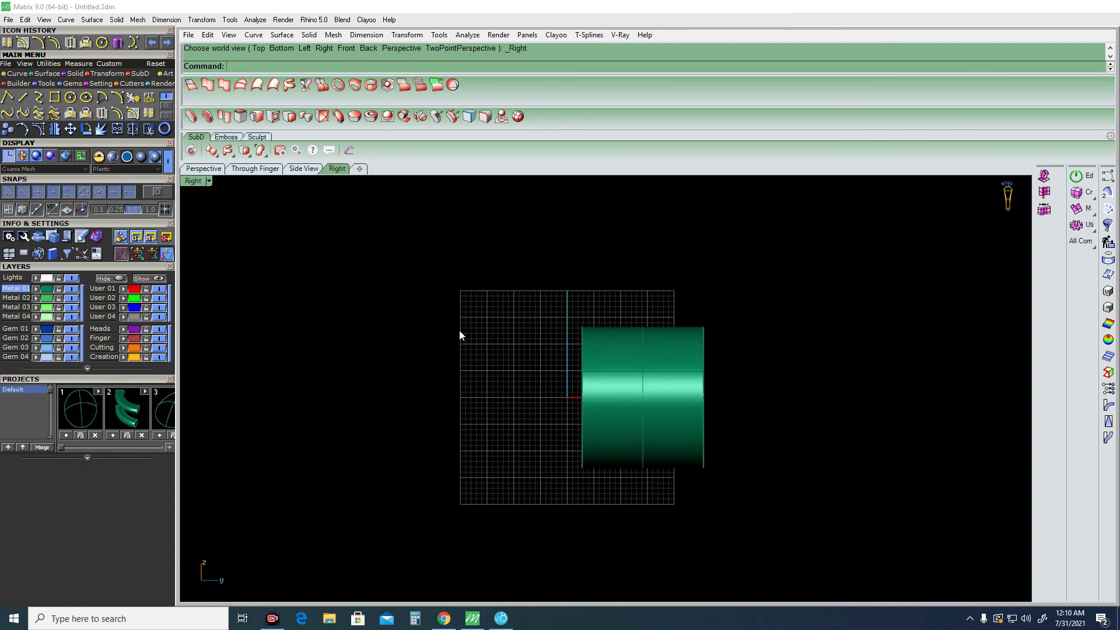
pyautogui.moveTo(725, 467)
pyautogui.keyDown('ctrl'); pyautogui.keyDown('shift'); pyautogui.mouseDown(button='right')
pyautogui.moveTo(612, 392)
pyautogui.moveTo(688, 382)
pyautogui.moveTo(850, 395)
pyautogui.moveTo(664, 407)
pyautogui.mouseUp(button='right'); pyautogui.keyUp('shift'); pyautogui.keyUp('ctrl')
pyautogui.hotkey('ctrl', 'F3')
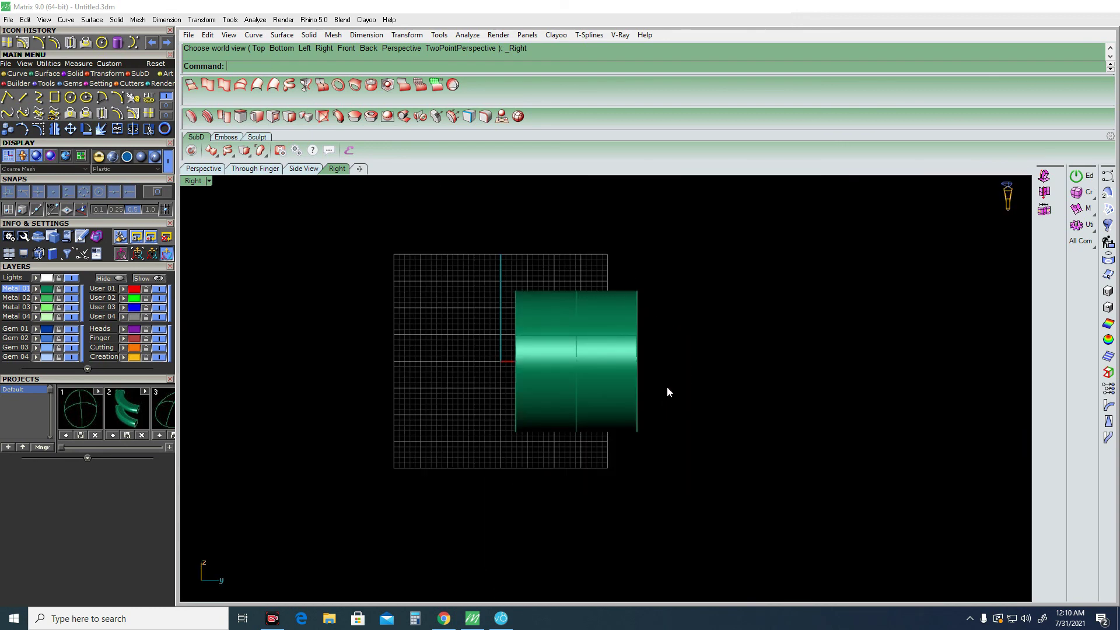
# Back in Top view, restart ExtractIsocurve and pick the cylinder surface.
pyautogui.hotkey('ctrl', 'F1')
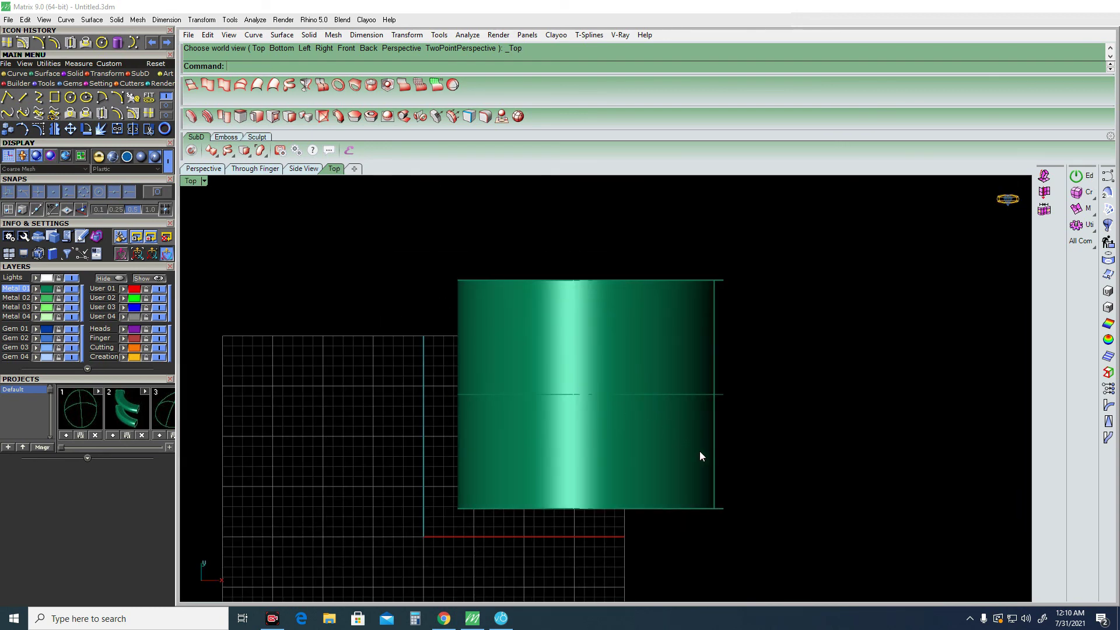
pyautogui.keyDown('ctrl'); pyautogui.keyDown('shift'); pyautogui.moveTo(699, 455); pyautogui.dragTo(672, 461, button='right'); pyautogui.keyUp('shift'); pyautogui.keyUp('ctrl')
pyautogui.press('Return')
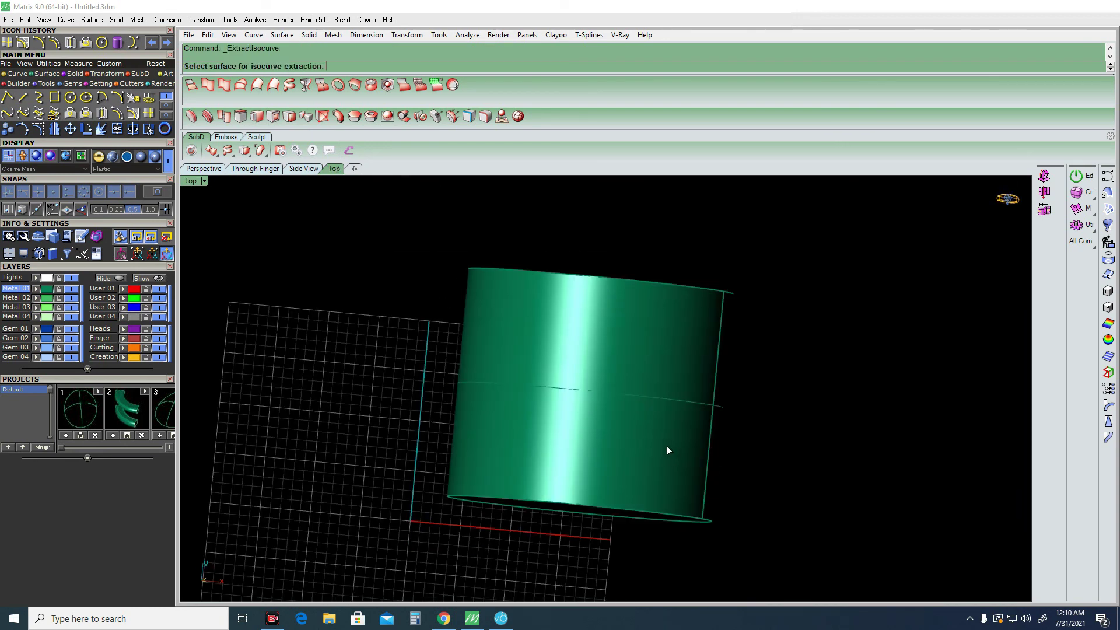
pyautogui.click(593, 339)
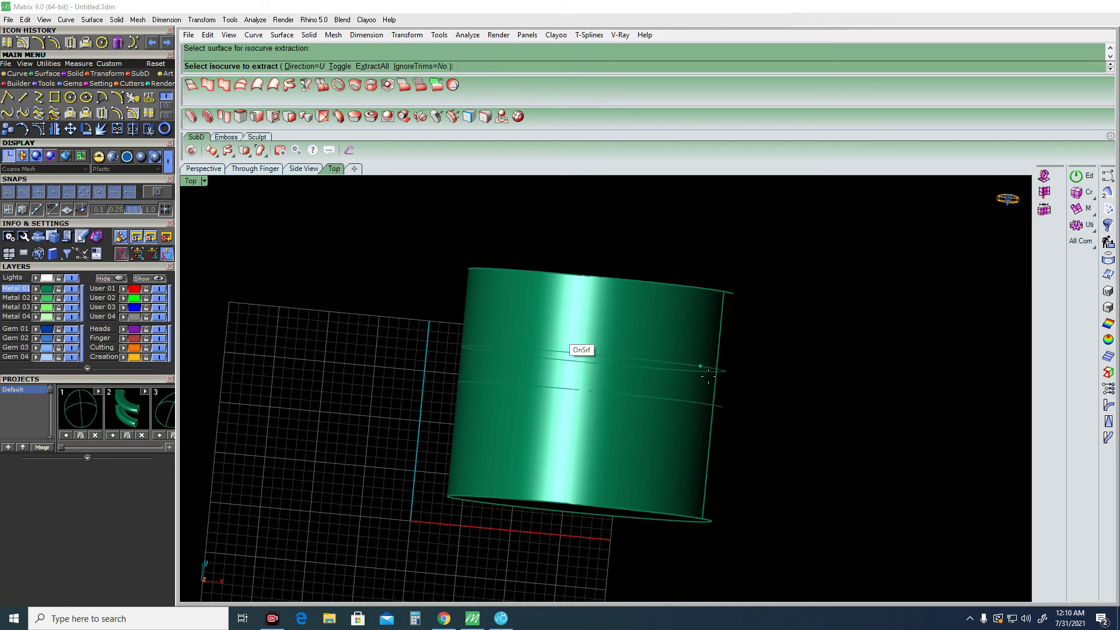
# Switch the extraction direction to V, then to Both.
pyautogui.click(304, 66)
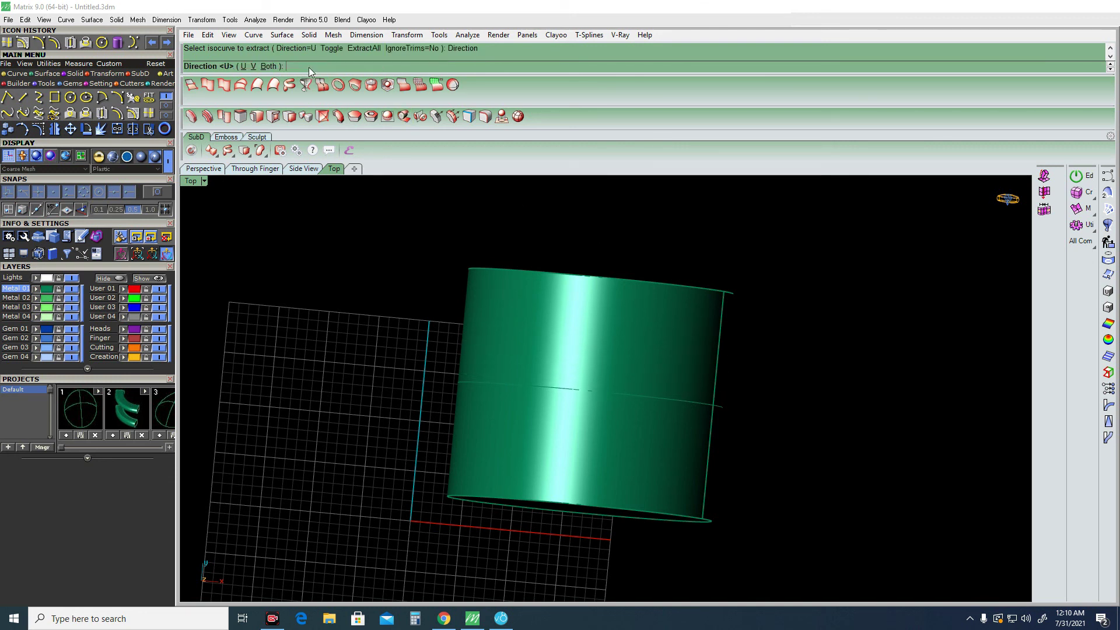
pyautogui.moveTo(638, 370); pyautogui.dragTo(565, 313, button='right')
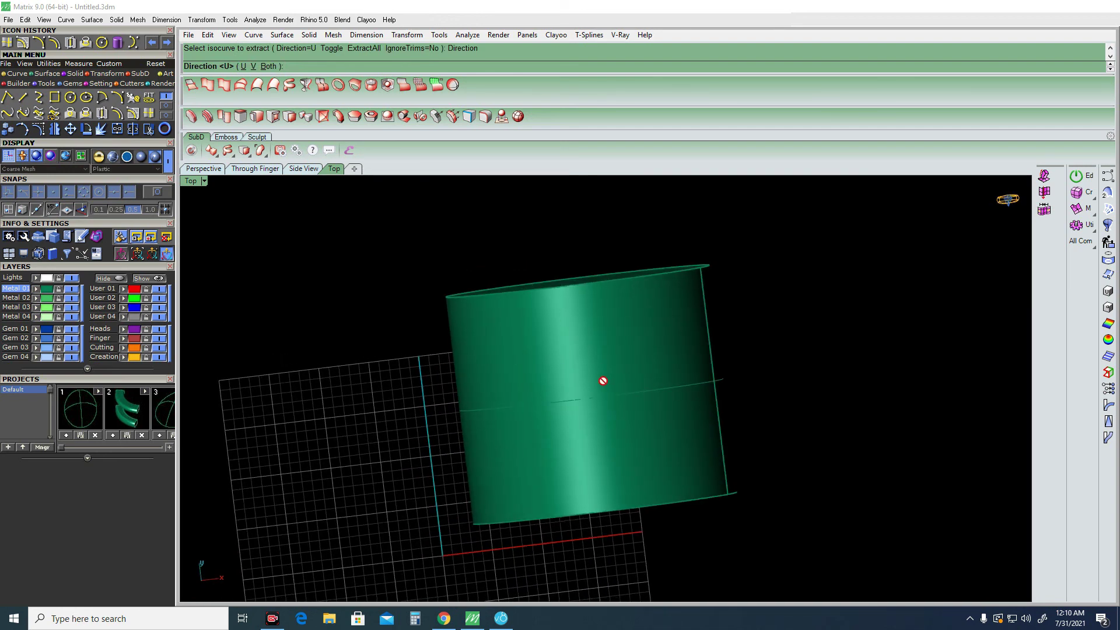
pyautogui.hotkey('ctrl', 'F1')
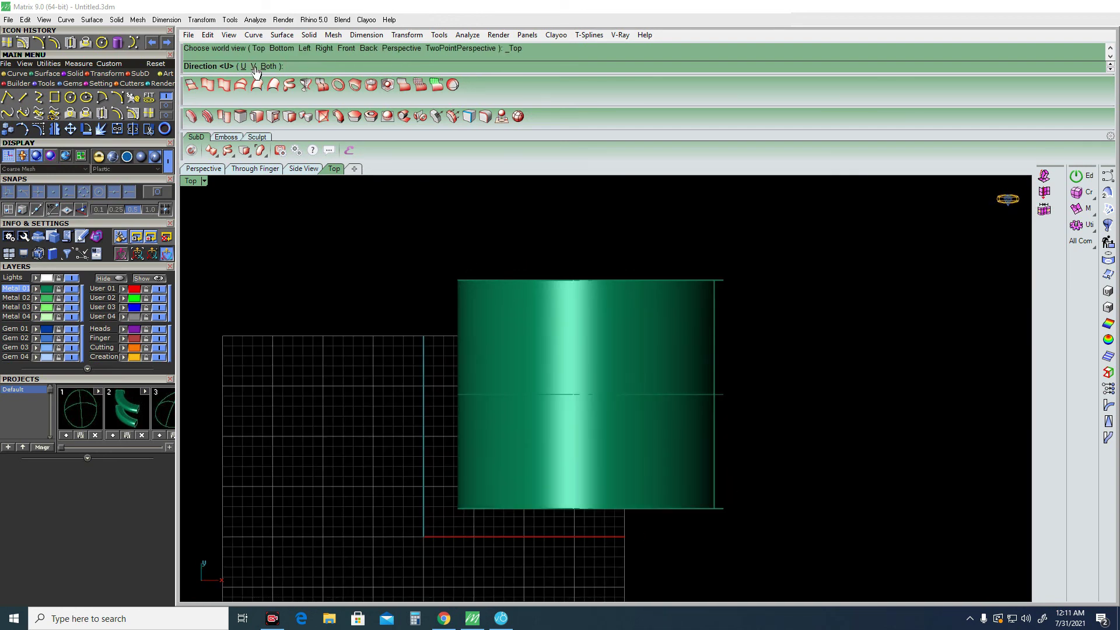
pyautogui.click(254, 66)
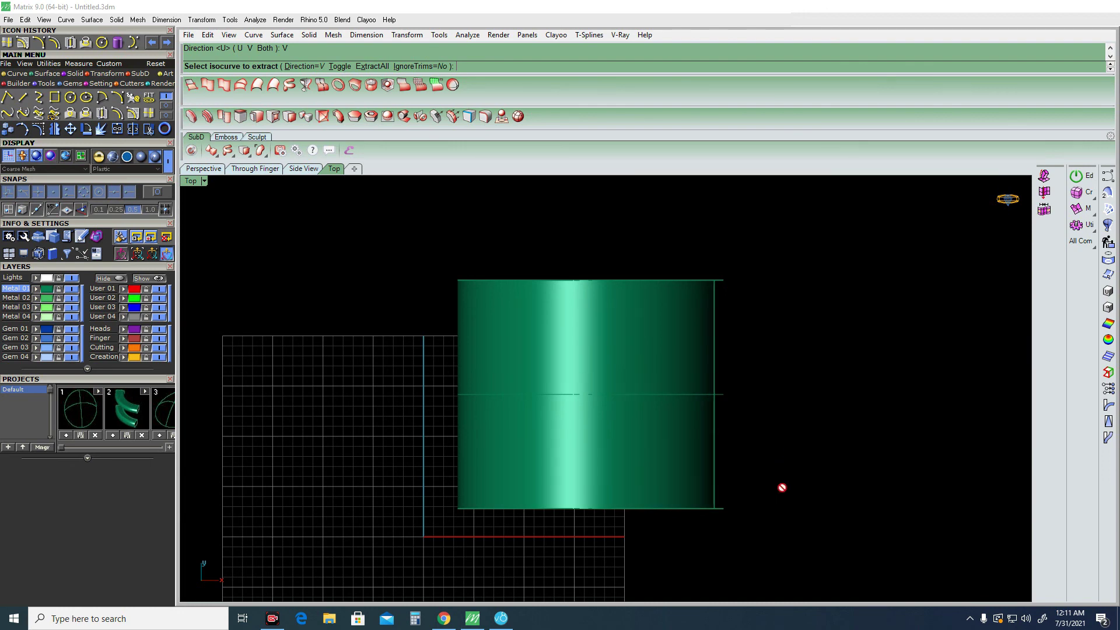
pyautogui.moveTo(723, 495)
pyautogui.keyDown('ctrl'); pyautogui.keyDown('shift'); pyautogui.mouseDown(button='right')
pyautogui.moveTo(652, 424)
pyautogui.moveTo(667, 425)
pyautogui.mouseUp(button='right'); pyautogui.keyUp('shift'); pyautogui.keyUp('ctrl')
pyautogui.moveTo(575, 327)
pyautogui.keyDown('ctrl'); pyautogui.keyDown('shift'); pyautogui.mouseDown(button='right')
pyautogui.moveTo(482, 358)
pyautogui.moveTo(465, 261)
pyautogui.mouseUp(button='right'); pyautogui.keyUp('shift'); pyautogui.keyUp('ctrl')
pyautogui.click(306, 68)
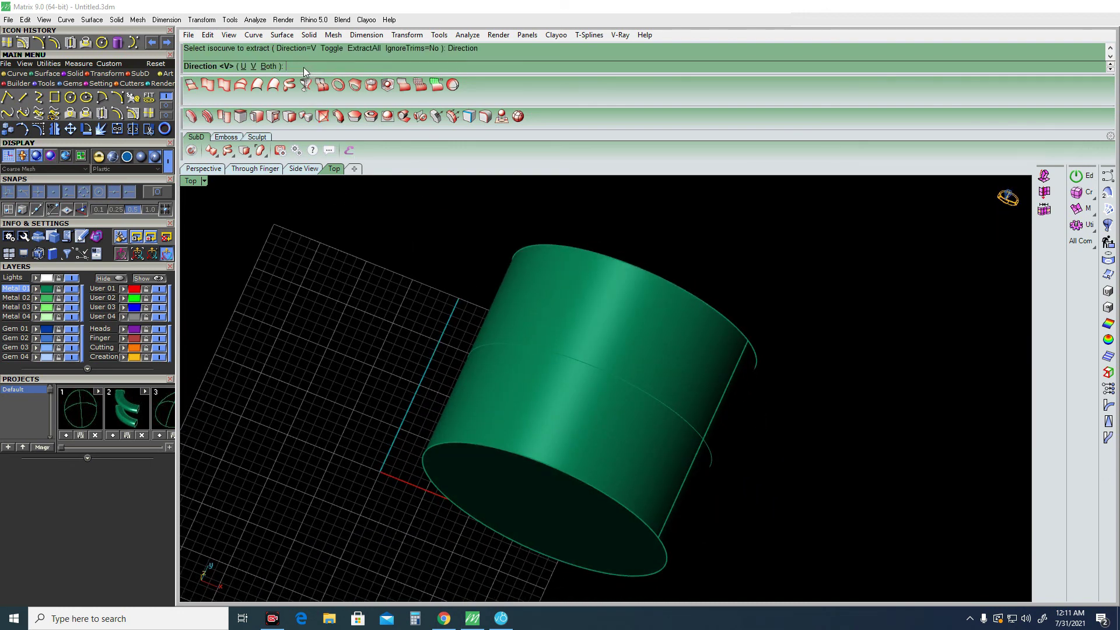
pyautogui.click(268, 66)
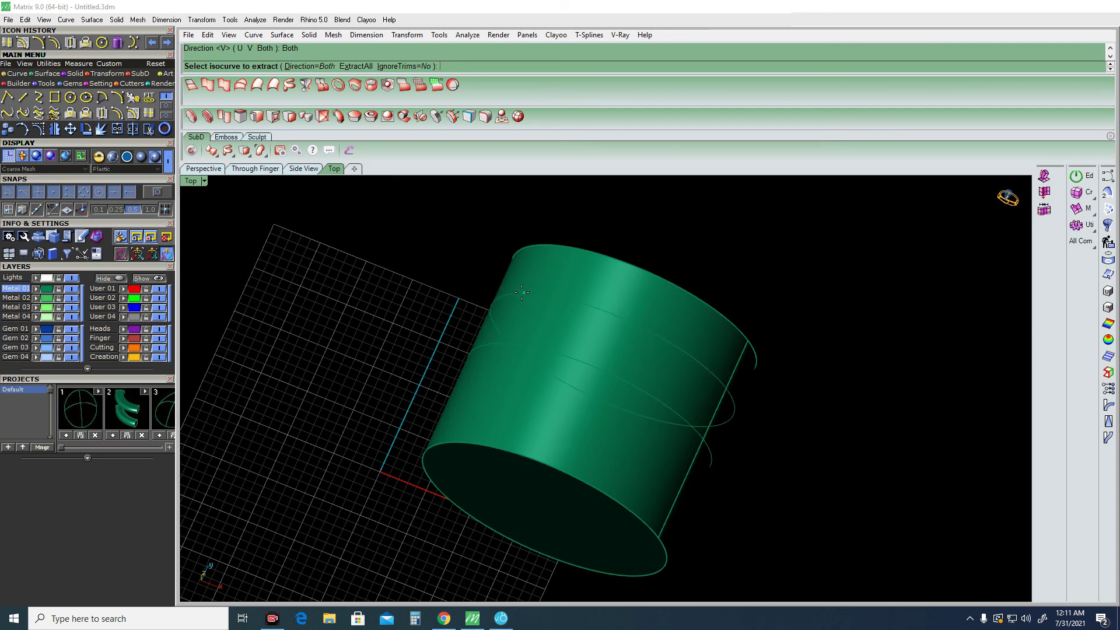
# Extract a ring and a lengthwise isocurve at one point on the cylinder.
pyautogui.moveTo(521, 293); pyautogui.dragTo(690, 287, button='right')
pyautogui.moveTo(705, 418)
pyautogui.mouseDown(button='right')
pyautogui.moveTo(692, 358)
pyautogui.moveTo(604, 332)
pyautogui.moveTo(656, 376)
pyautogui.mouseUp(button='right')
pyautogui.click(692, 358)
pyautogui.press('Return')
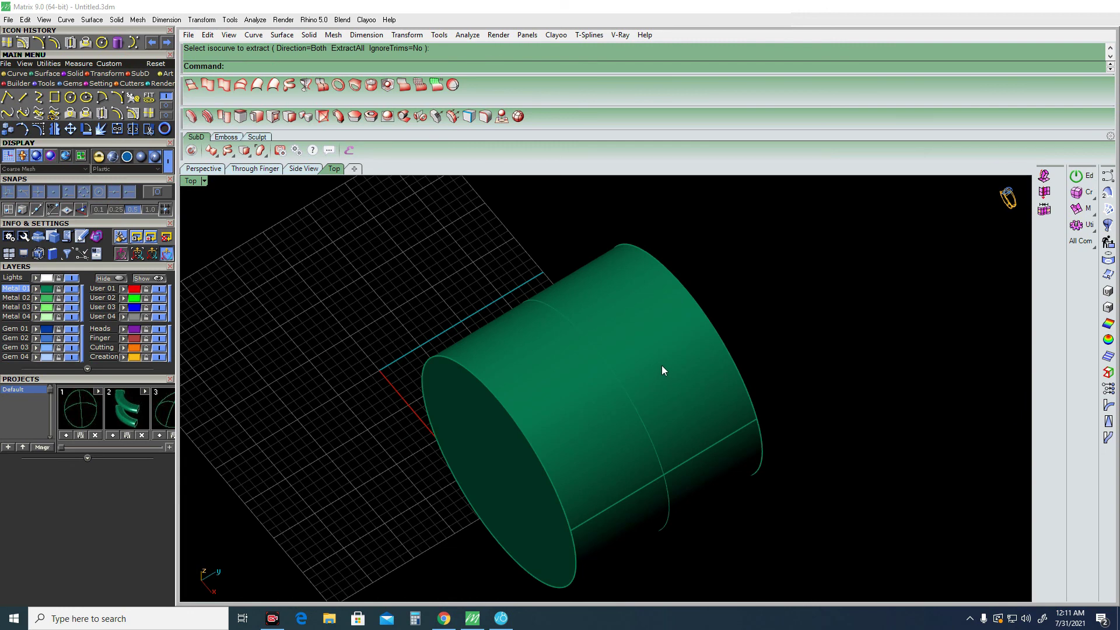
pyautogui.press('Return')
# Pick the cylinder, toggle the extraction direction between U and V, and orbit side-on.
pyautogui.click(662, 365)
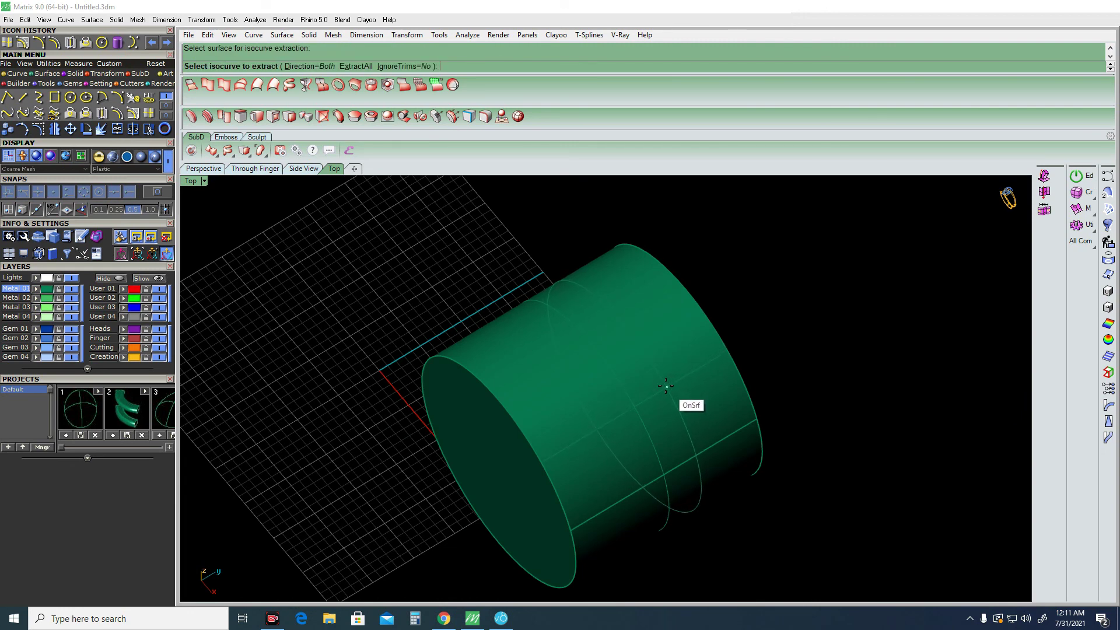
pyautogui.write('U')
pyautogui.press('Return')
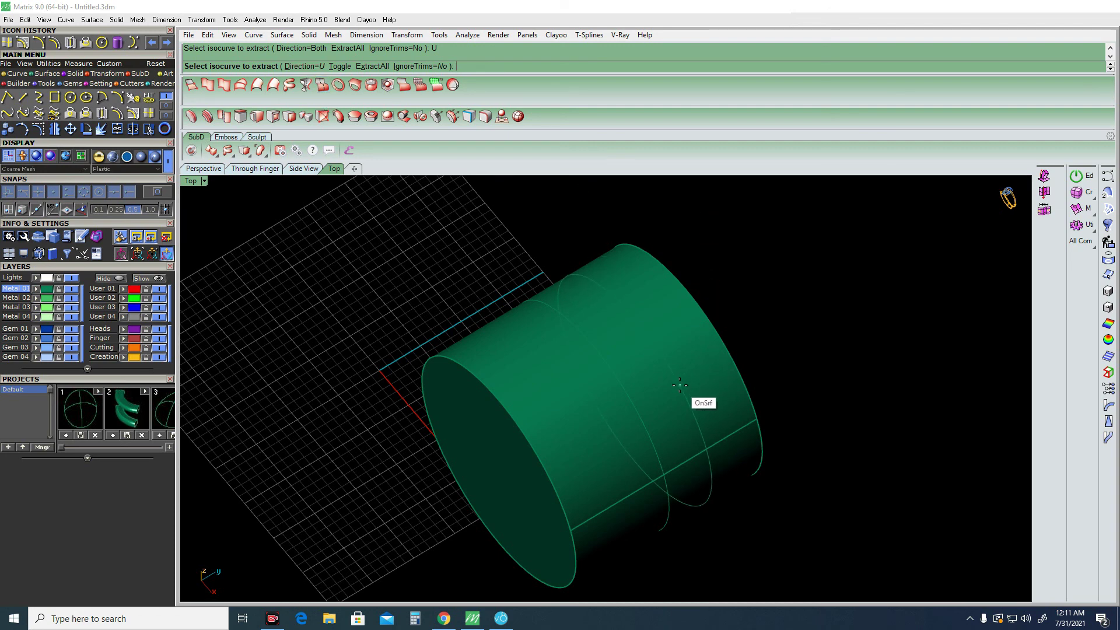
pyautogui.write('V')
pyautogui.press('Return')
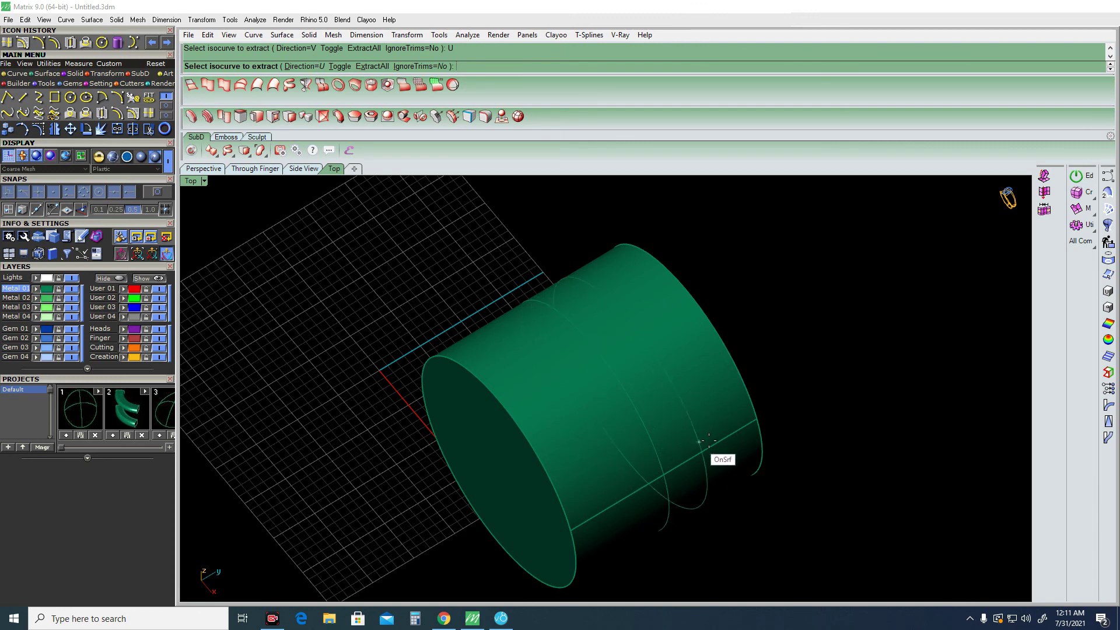
pyautogui.moveTo(707, 441)
pyautogui.mouseDown(button='right')
pyautogui.moveTo(698, 433)
pyautogui.moveTo(680, 458)
pyautogui.moveTo(572, 402)
pyautogui.moveTo(607, 430)
pyautogui.moveTo(700, 451)
pyautogui.moveTo(627, 457)
pyautogui.moveTo(758, 434)
pyautogui.moveTo(612, 443)
pyautogui.mouseUp(button='right')
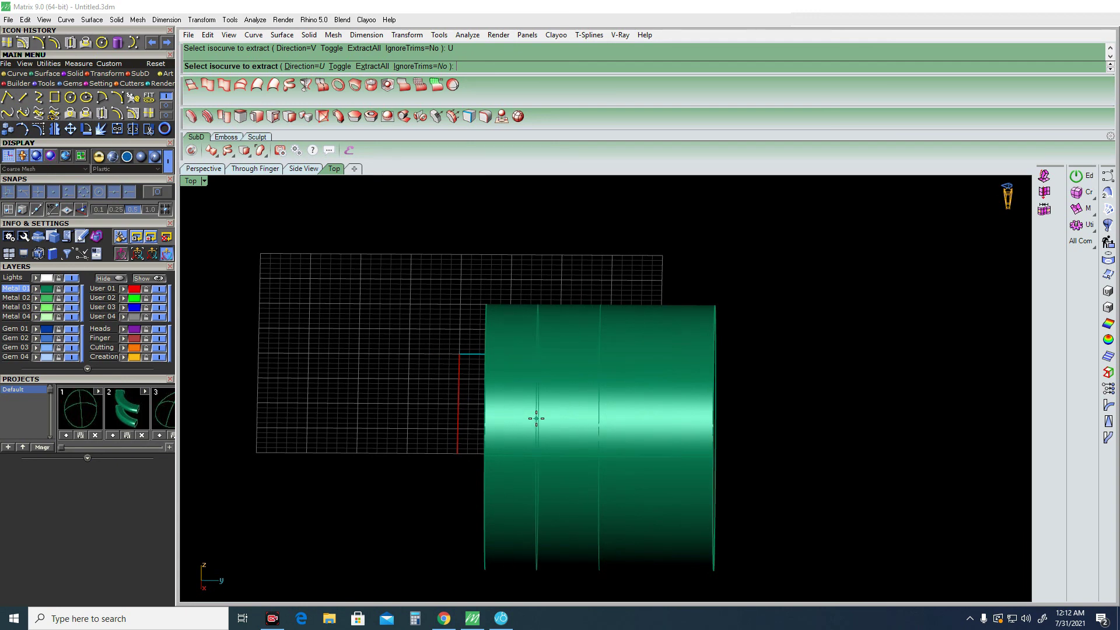
pyautogui.moveTo(533, 418)
pyautogui.mouseDown(button='right')
pyautogui.moveTo(565, 432)
pyautogui.moveTo(575, 457)
pyautogui.moveTo(562, 534)
pyautogui.moveTo(666, 482)
pyautogui.moveTo(567, 461)
pyautogui.moveTo(548, 435)
pyautogui.moveTo(694, 472)
pyautogui.moveTo(697, 534)
pyautogui.moveTo(627, 463)
pyautogui.moveTo(557, 445)
pyautogui.moveTo(555, 430)
pyautogui.moveTo(530, 439)
pyautogui.moveTo(603, 441)
pyautogui.moveTo(565, 457)
pyautogui.moveTo(551, 451)
pyautogui.mouseUp(button='right')
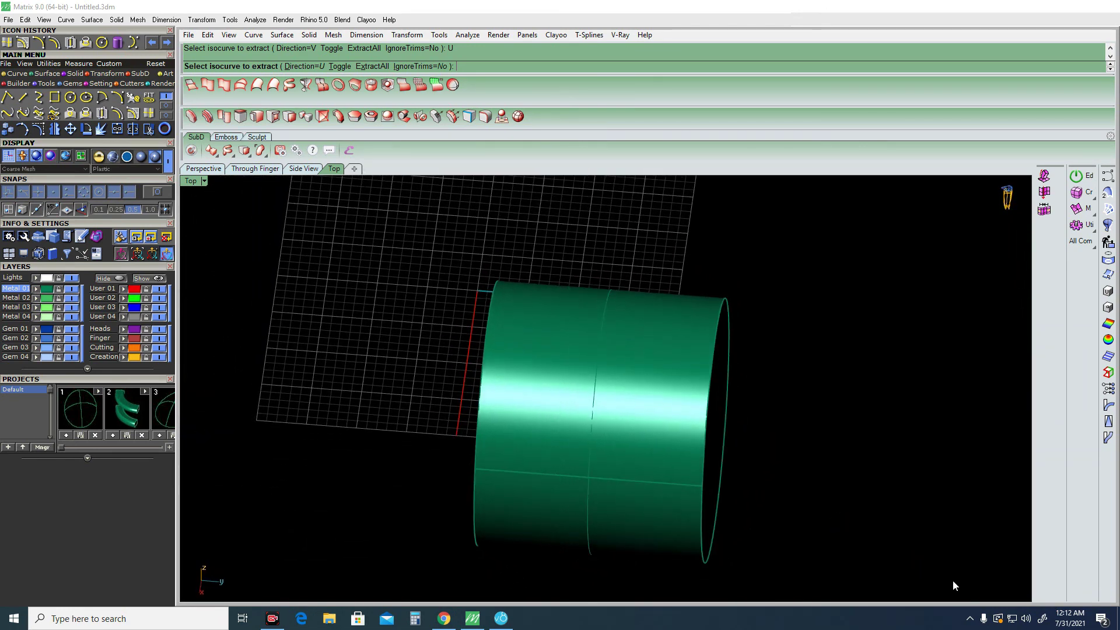